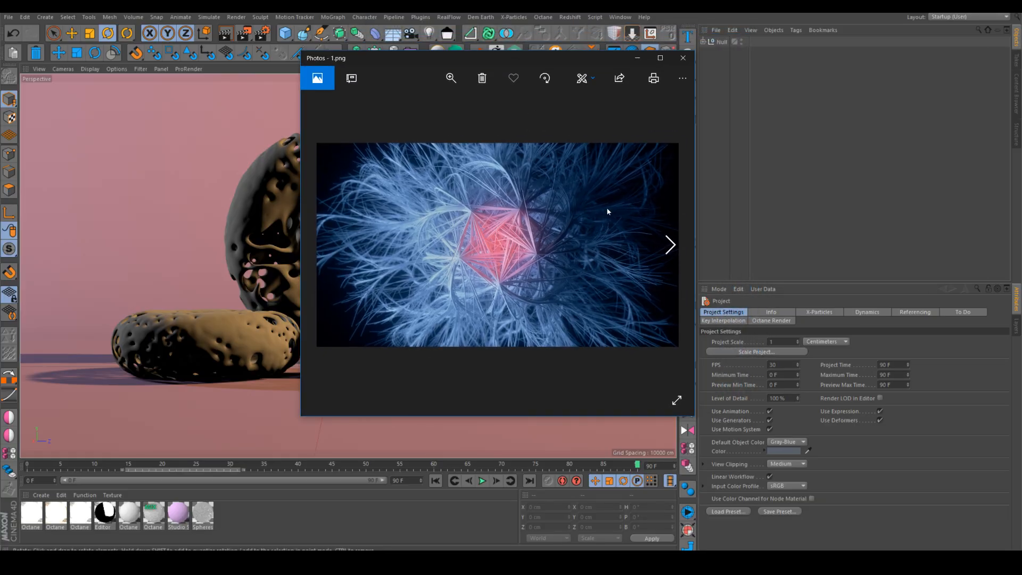
Browse the first set of reference renders from 1.png to 12.png and back, and close the image.
{"action": "key", "text": "Right"}
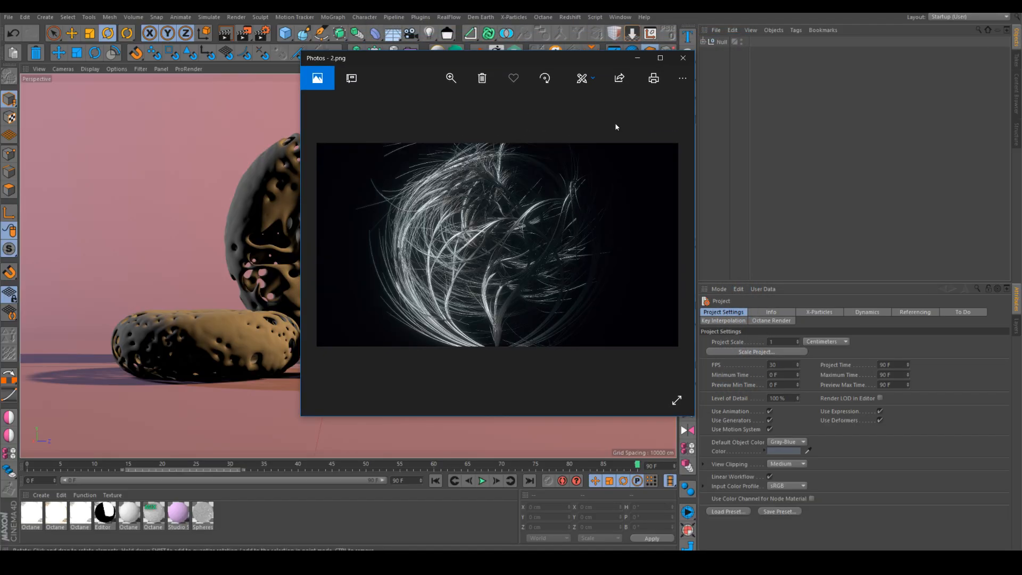
{"action": "key", "text": "Right"}
{"action": "key", "text": "Right"}
{"action": "key", "text": "Right"}
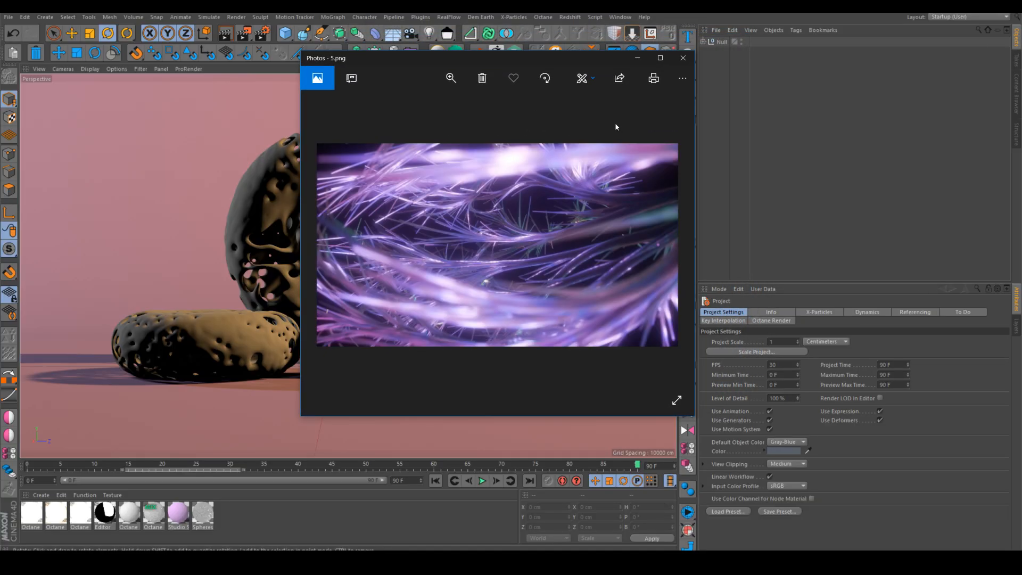
{"action": "key", "text": "Right"}
{"action": "key", "text": "Right"}
{"action": "key", "text": "Right"}
{"action": "key", "text": "Right"}
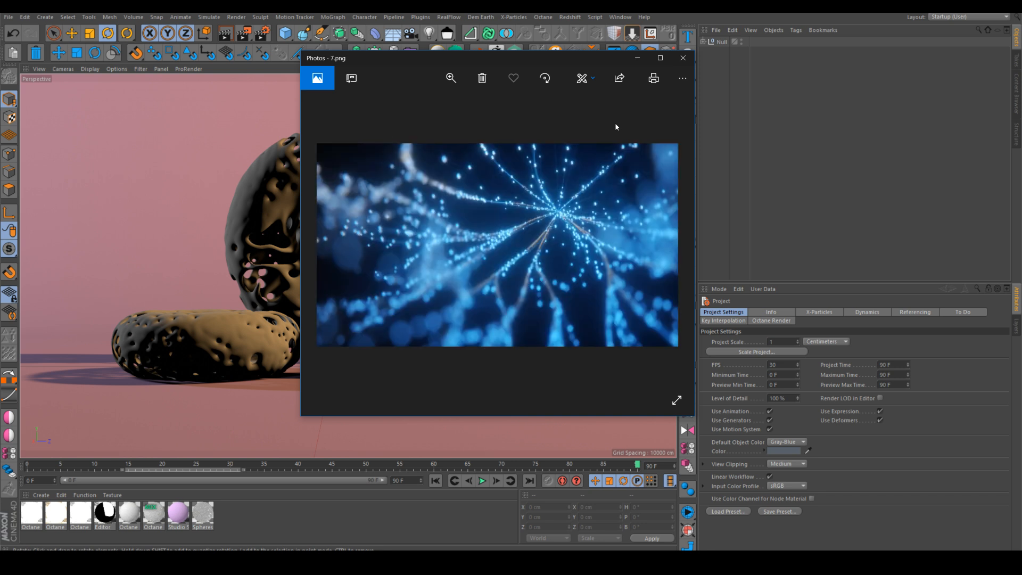
{"action": "key", "text": "Right"}
{"action": "key", "text": "Right"}
{"action": "key", "text": "Right"}
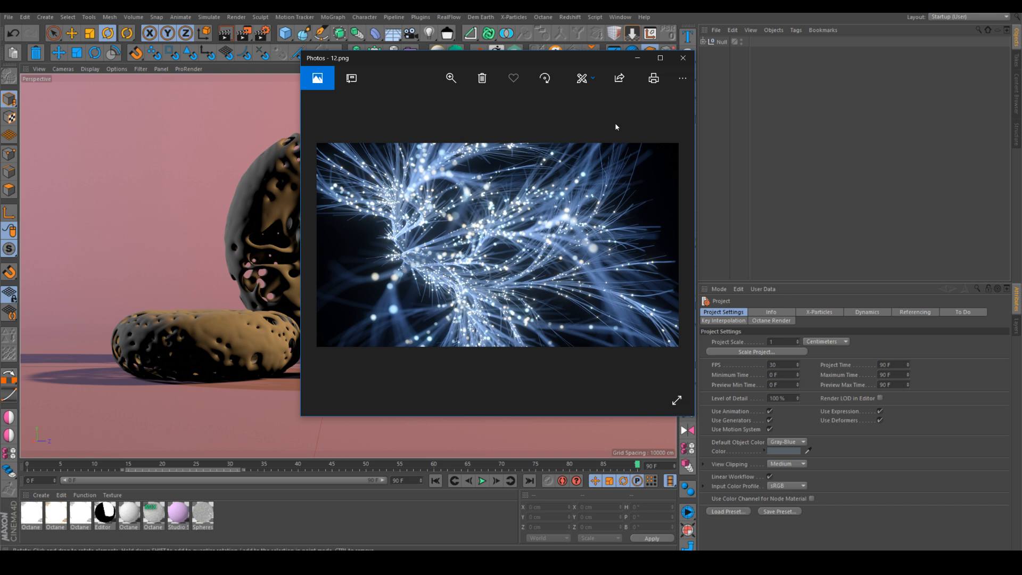
{"action": "key", "text": "Left"}
{"action": "key", "text": "Left"}
{"action": "key", "text": "Left"}
{"action": "key", "text": "Left"}
{"action": "key", "text": "Left"}
{"action": "key", "text": "Left"}
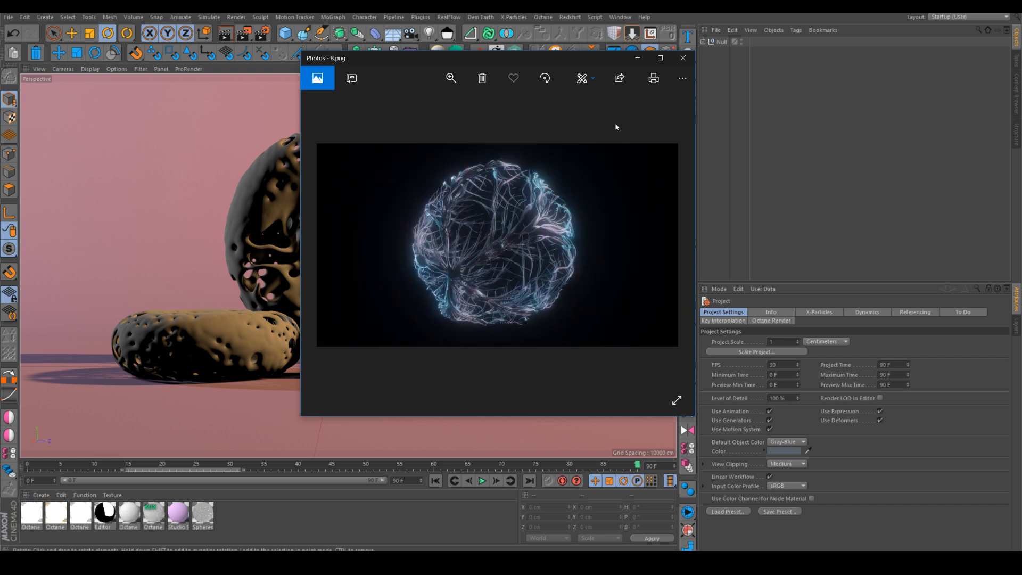
{"action": "key", "text": "Left"}
{"action": "key", "text": "Left"}
{"action": "key", "text": "Left"}
{"action": "key", "text": "Left"}
{"action": "key", "text": "Left"}
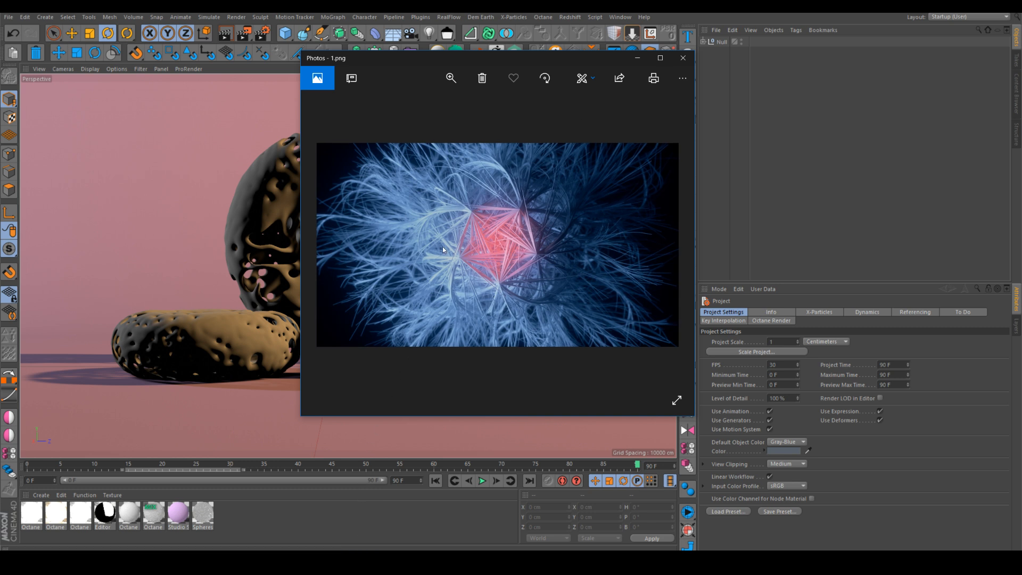
{"action": "left_click_drag", "start_coordinate": [529, 63], "coordinate": [590, 97]}
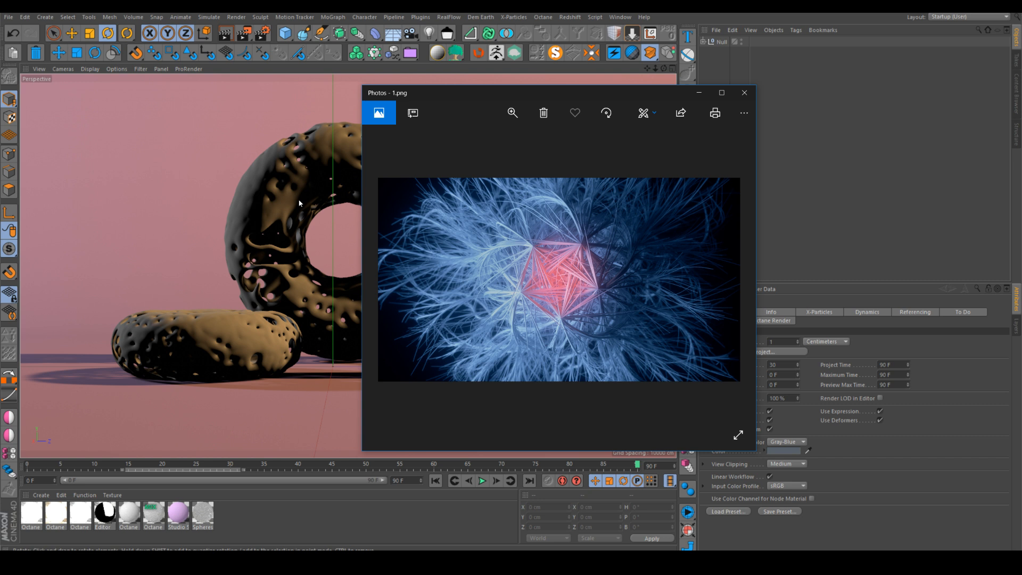
{"action": "left_click", "coordinate": [744, 93]}
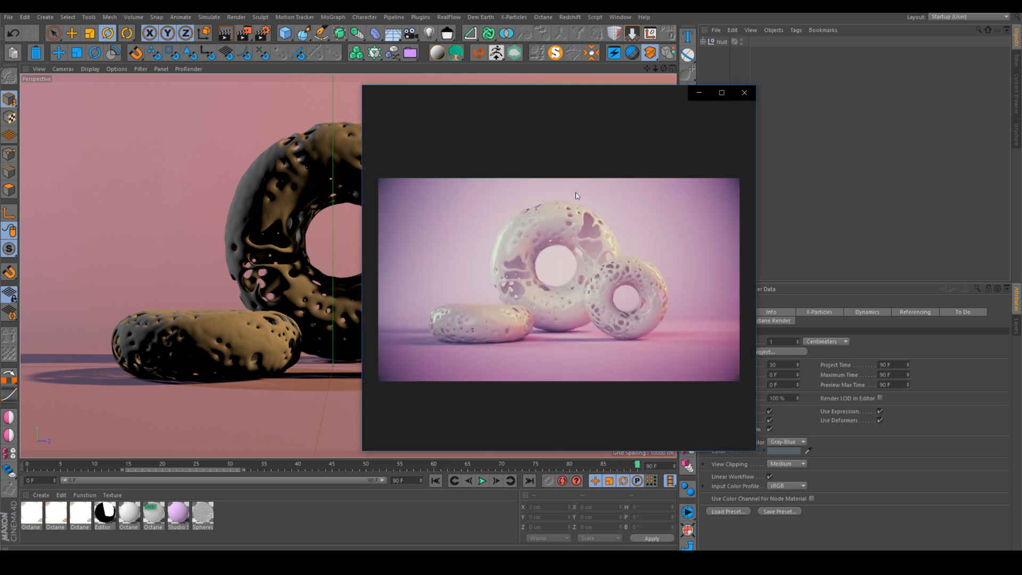
Browse the second set of reference renders, from donut image 6.png to 10.png and back to the human figures in 1.png.
{"action": "left_click_drag", "start_coordinate": [568, 94], "coordinate": [419, 94]}
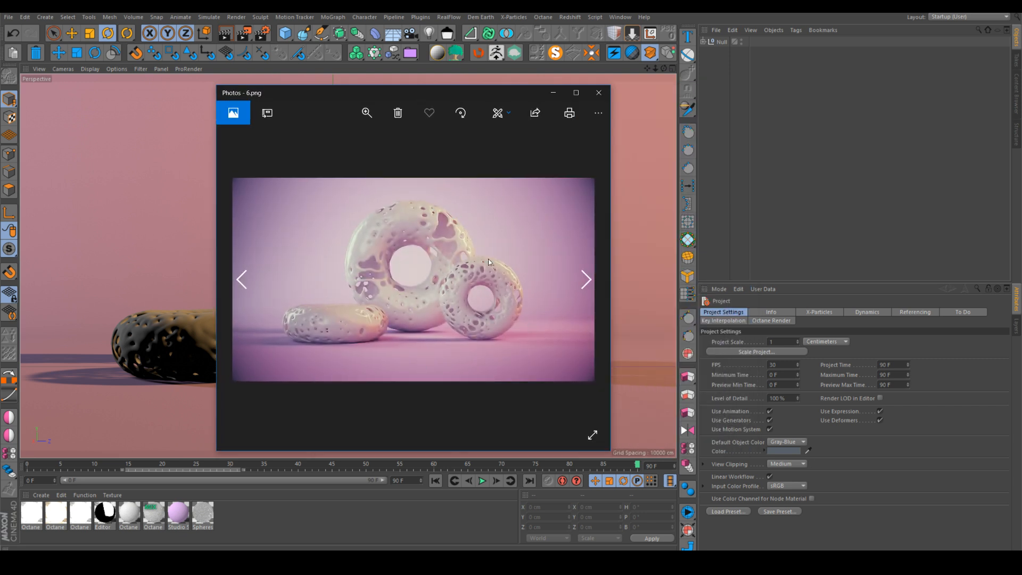
{"action": "key", "text": "Right"}
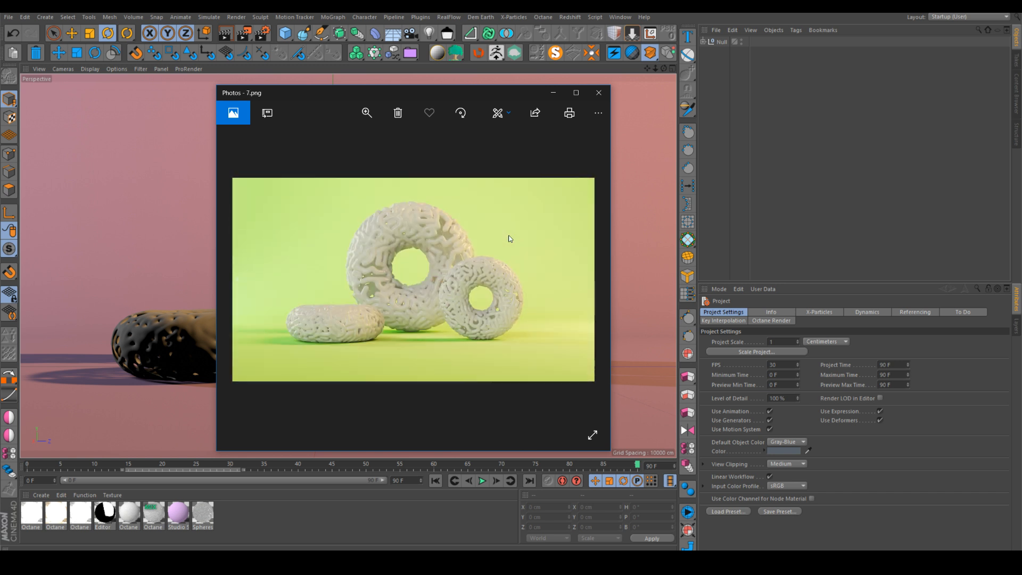
{"action": "key", "text": "Right"}
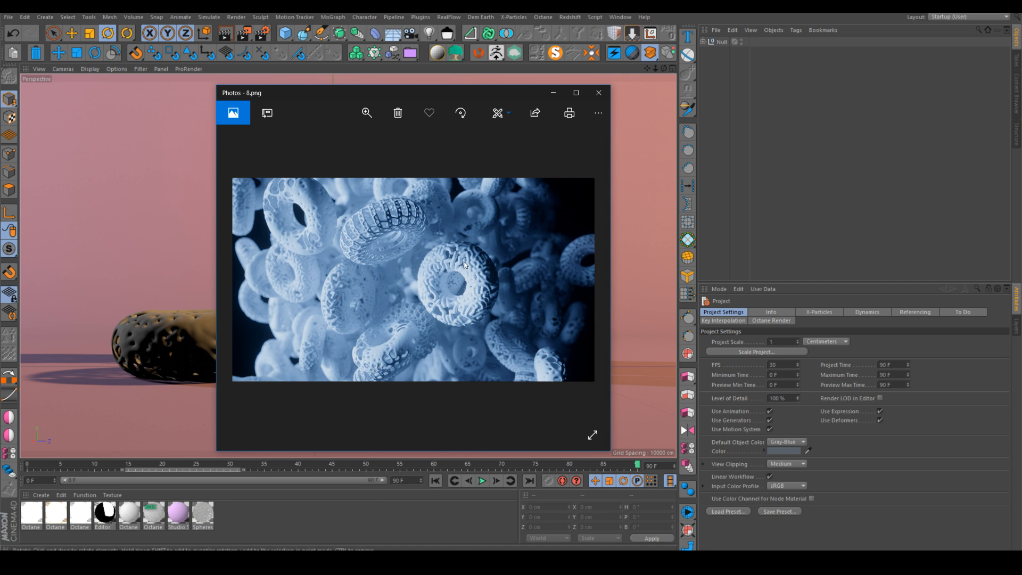
{"action": "key", "text": "Right"}
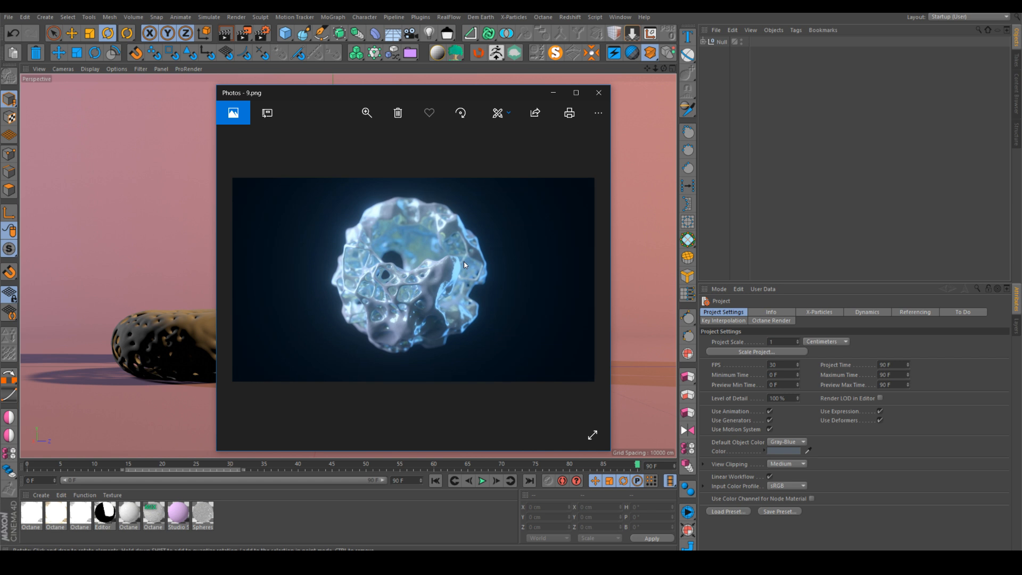
{"action": "key", "text": "Right"}
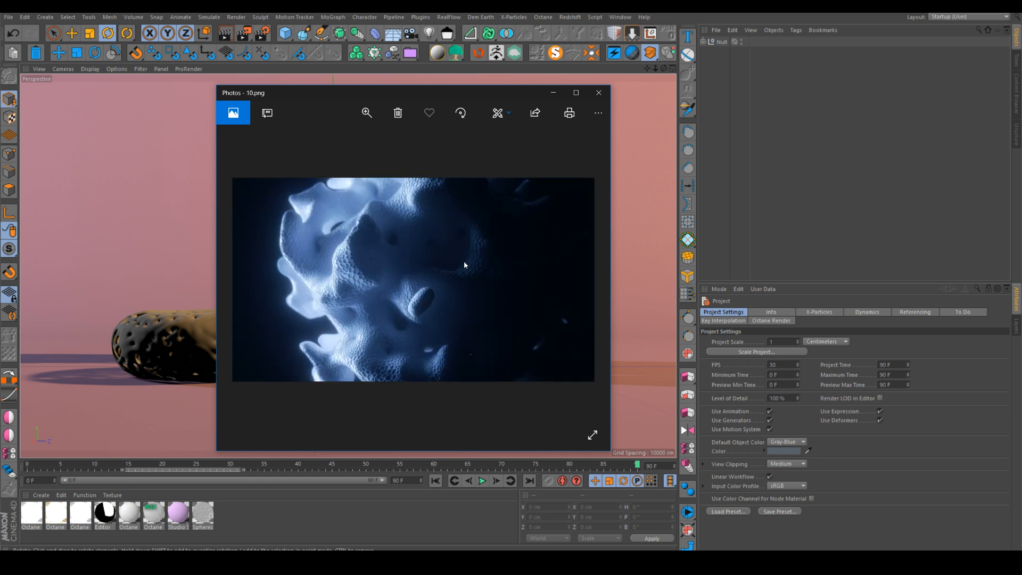
{"action": "key", "text": "Left"}
{"action": "key", "text": "Left"}
{"action": "key", "text": "Left"}
{"action": "key", "text": "Left"}
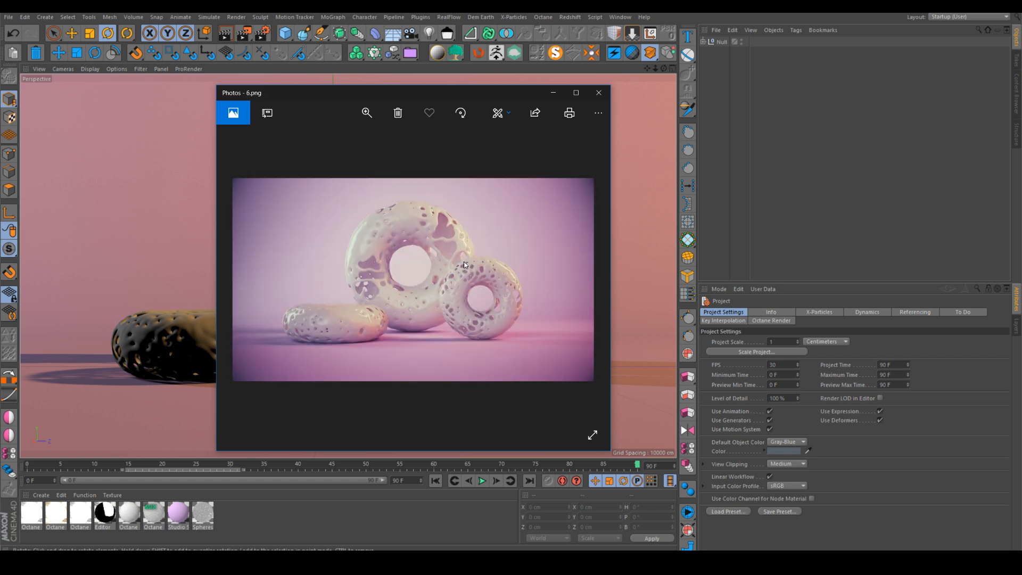
{"action": "key", "text": "Left"}
{"action": "key", "text": "Left"}
{"action": "key", "text": "Left"}
{"action": "key", "text": "Left"}
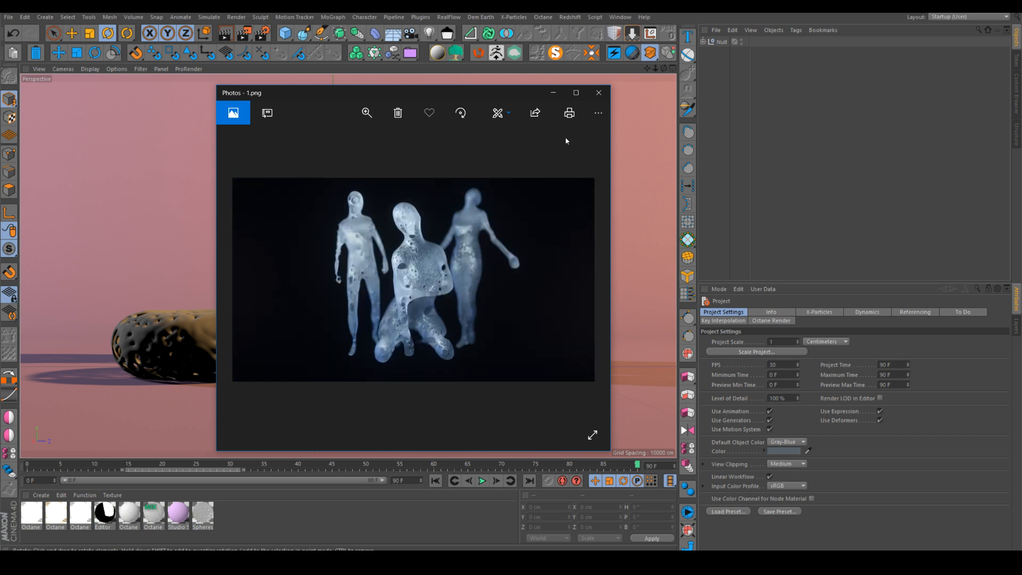
Maximize the image viewer and compare the different versions of the three human figure renders.
{"action": "left_click", "coordinate": [576, 93]}
{"action": "key", "text": "Right"}
{"action": "key", "text": "Right"}
{"action": "key", "text": "Right"}
{"action": "key", "text": "Right"}
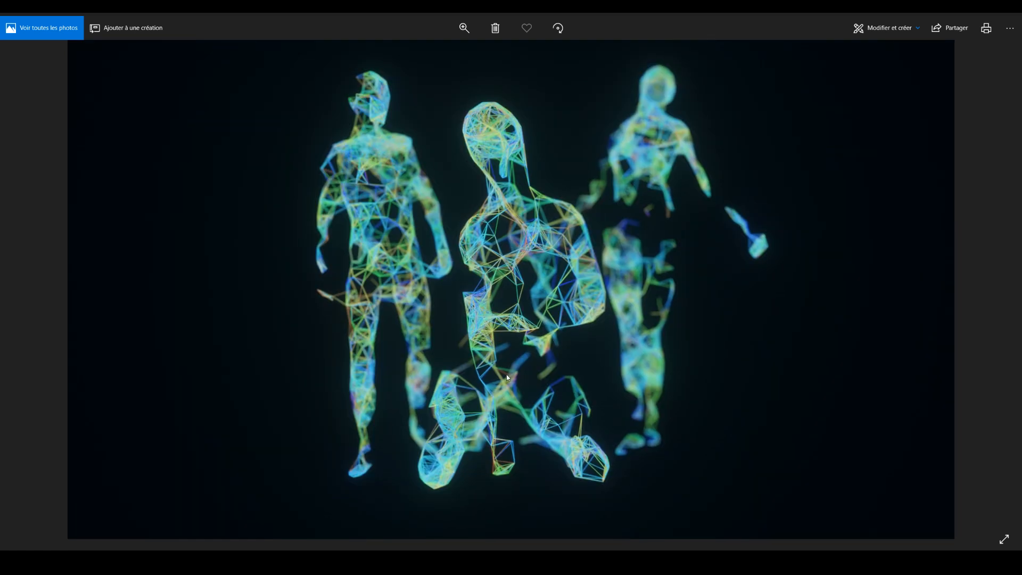
{"action": "key", "text": "Left"}
{"action": "key", "text": "Left"}
{"action": "key", "text": "Left"}
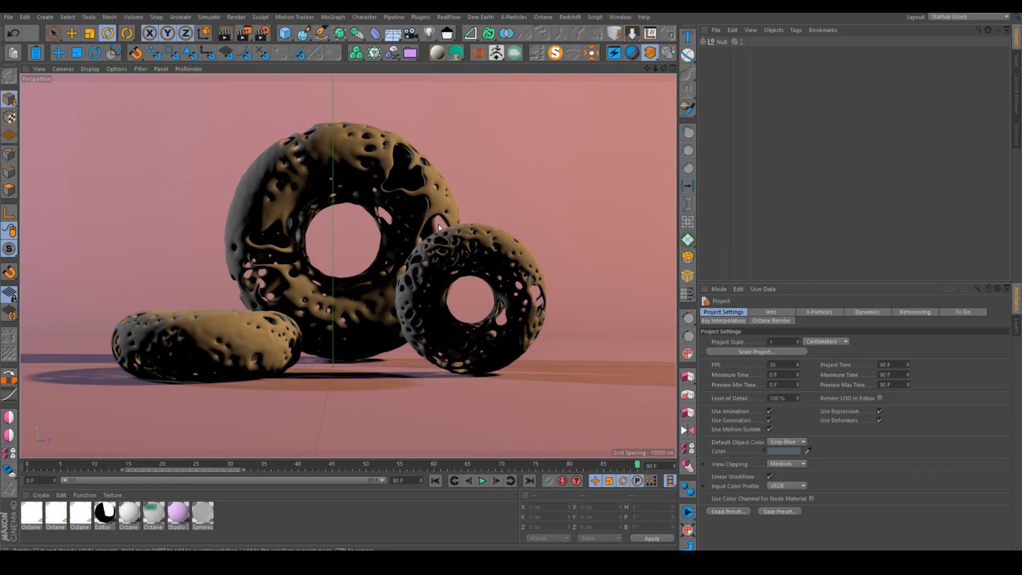
Preview the donut animation in the current scene, and preview the one in Donuts studio2.c4d across its timeline.
{"action": "left_click_drag", "start_coordinate": [471, 465], "coordinate": [637, 465]}
{"action": "left_click", "coordinate": [588, 17]}
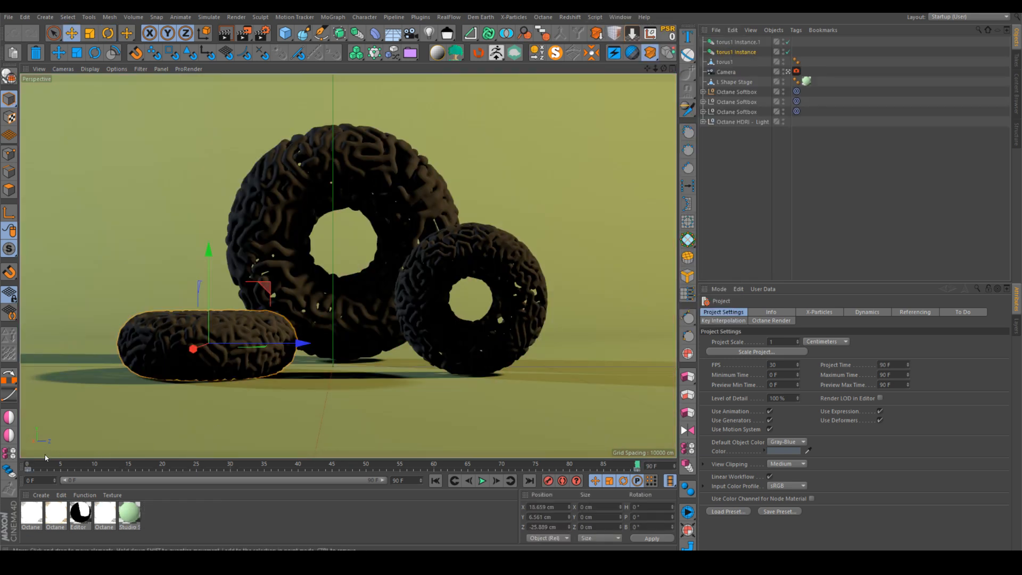
{"action": "left_click_drag", "start_coordinate": [30, 464], "coordinate": [638, 479]}
Switch to the growth 1.c4d scene and preview the spline growth animation over the torus.
{"action": "left_click", "coordinate": [620, 17]}
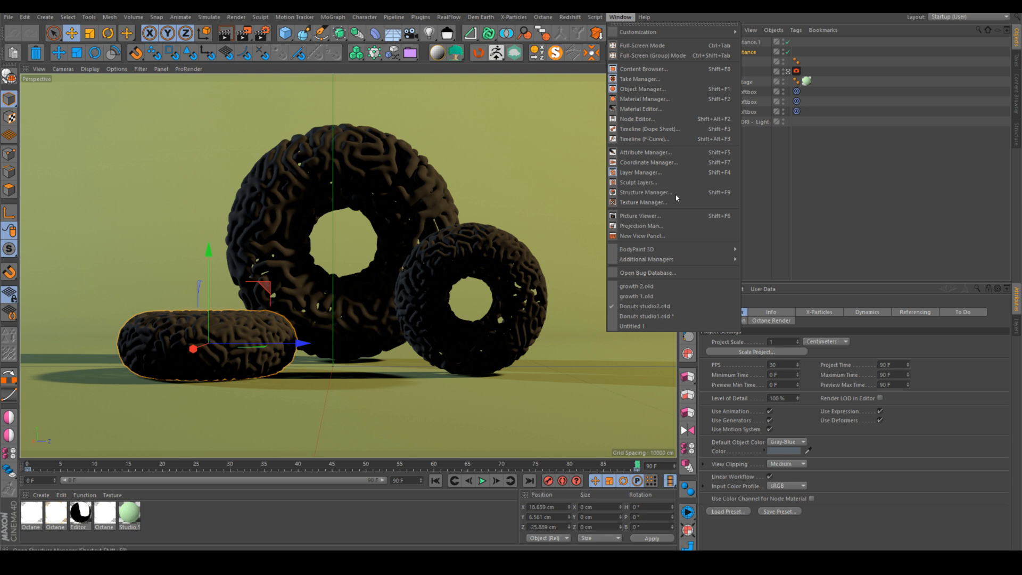
{"action": "left_click", "coordinate": [658, 298]}
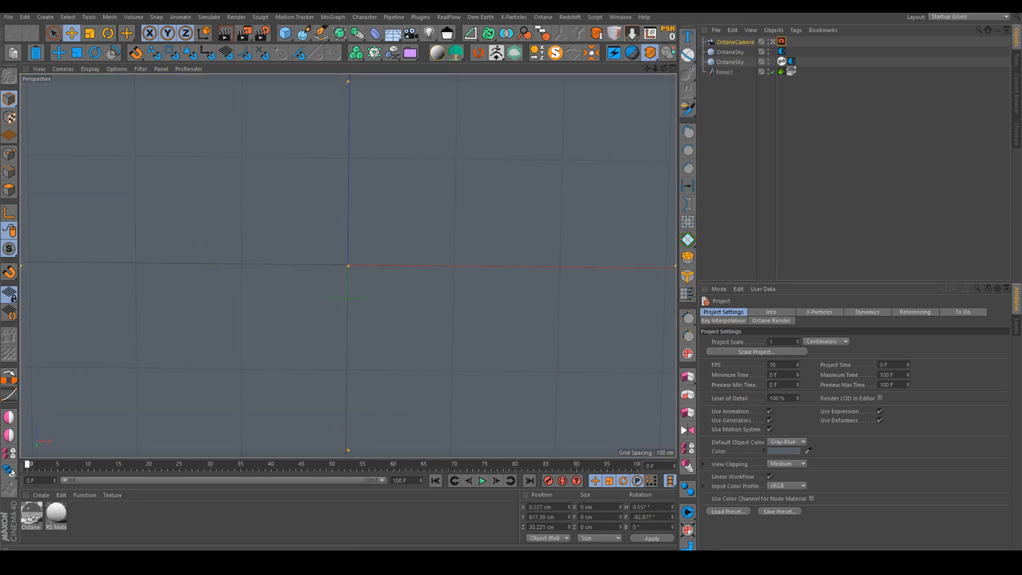
{"action": "left_click_drag", "start_coordinate": [30, 465], "coordinate": [246, 465]}
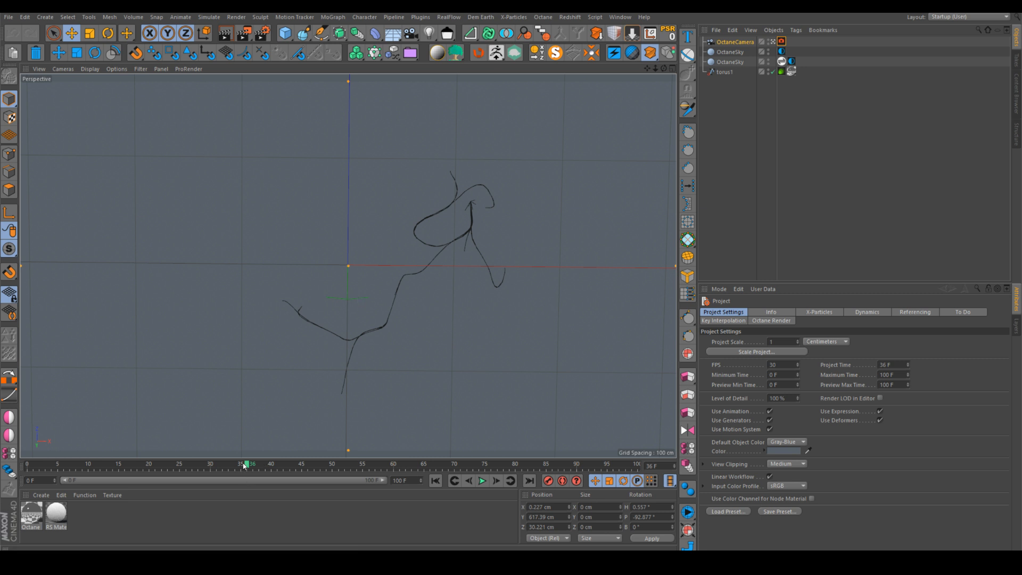
{"action": "left_click_drag", "start_coordinate": [246, 465], "coordinate": [35, 429]}
{"action": "left_click", "coordinate": [499, 478]}
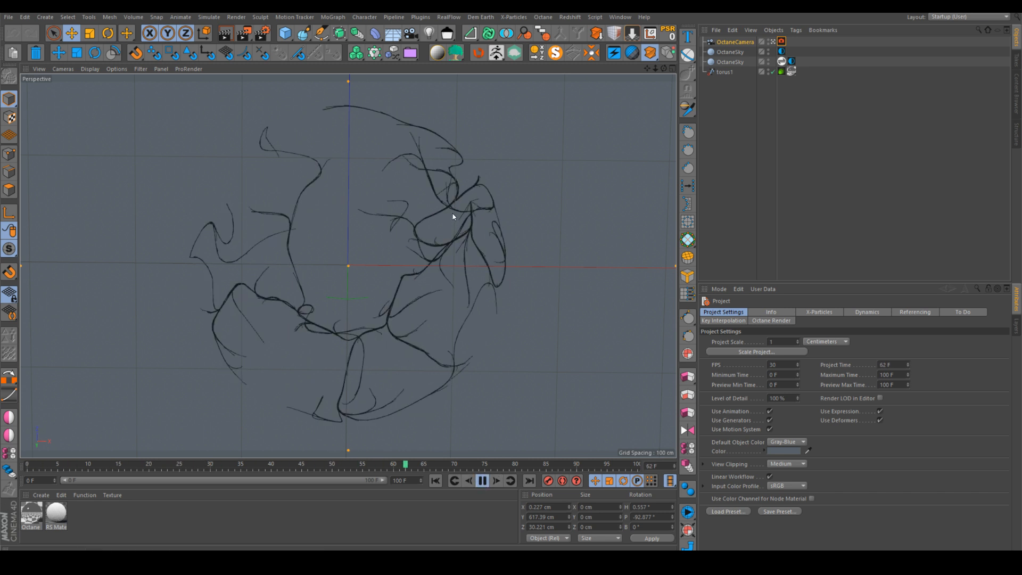
{"action": "left_click", "coordinate": [483, 481]}
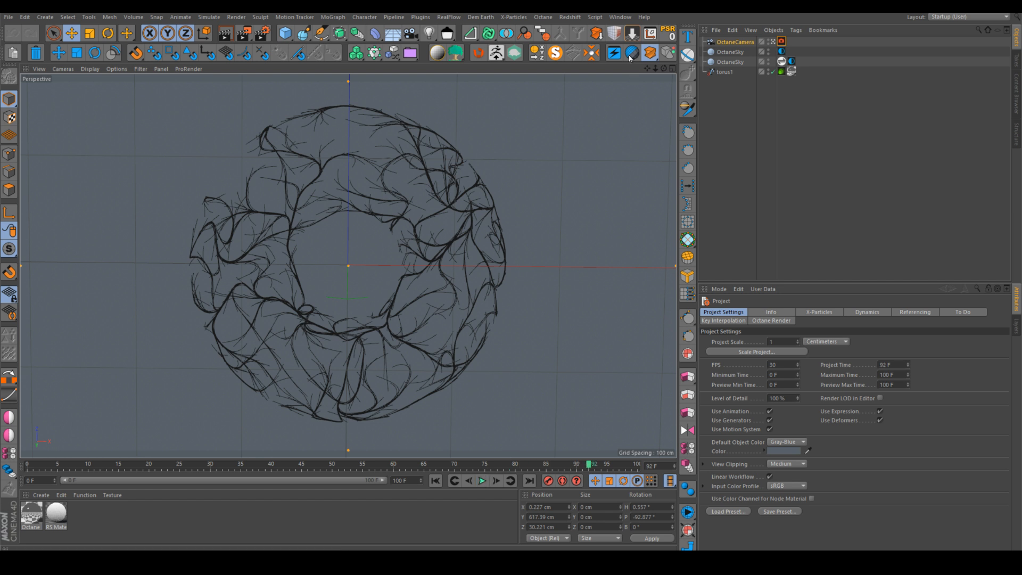
Switch to growth 2.c4d and preview the torus growth animation, both through the OctaneCamera and from the default view.
{"action": "left_click", "coordinate": [620, 17]}
{"action": "left_click", "coordinate": [639, 286]}
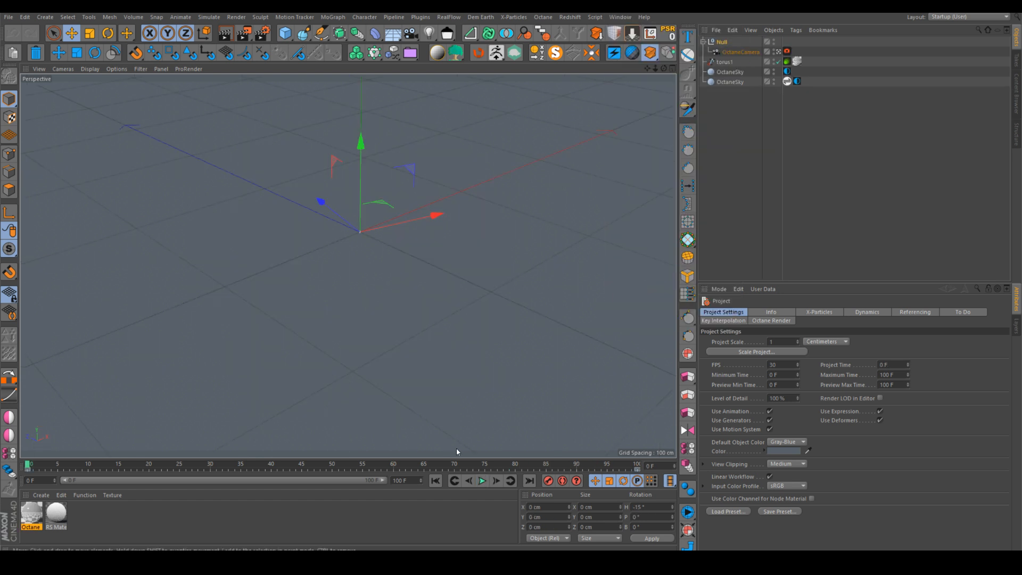
{"action": "left_click_drag", "start_coordinate": [28, 466], "coordinate": [534, 466]}
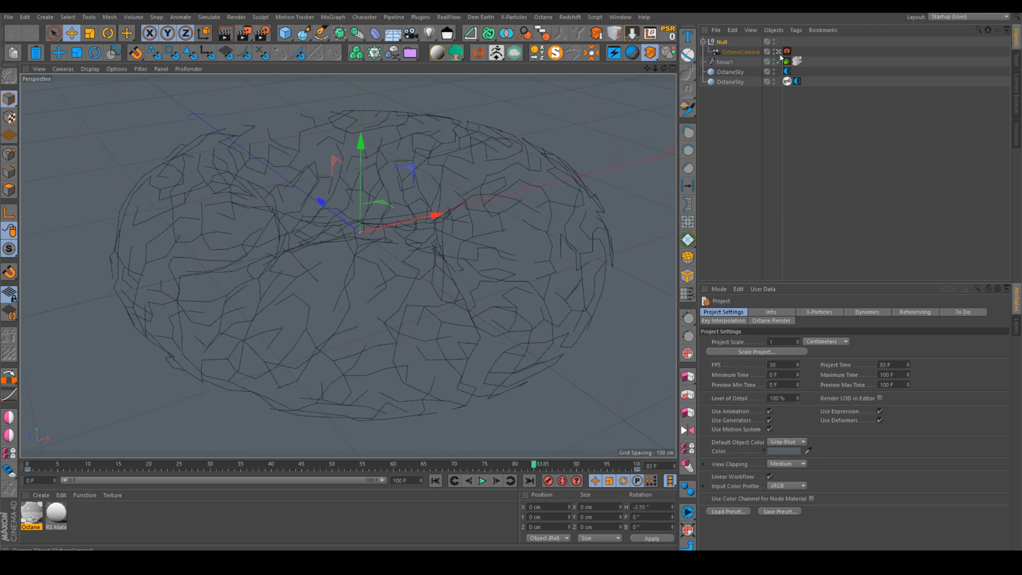
{"action": "left_click", "coordinate": [779, 51]}
{"action": "scroll", "coordinate": [357, 286], "scroll_direction": "down", "scroll_amount": 2}
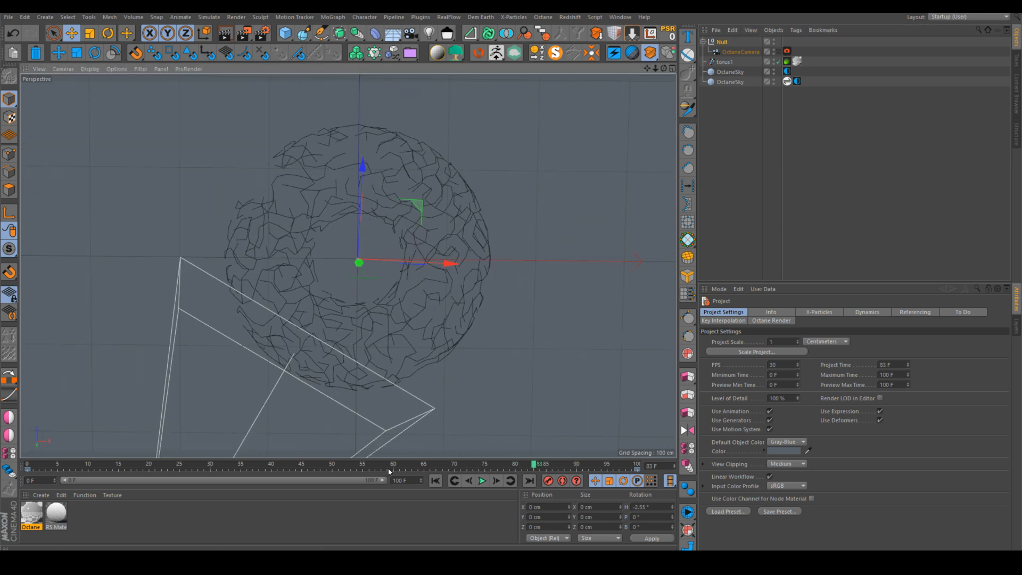
{"action": "left_click_drag", "start_coordinate": [390, 466], "coordinate": [63, 466]}
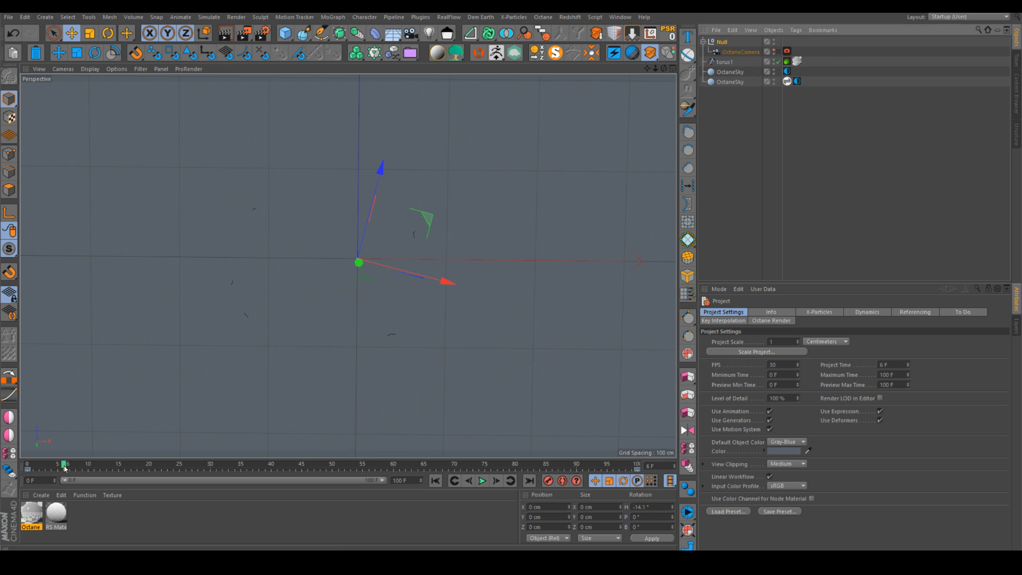
{"action": "key", "text": "F8"}
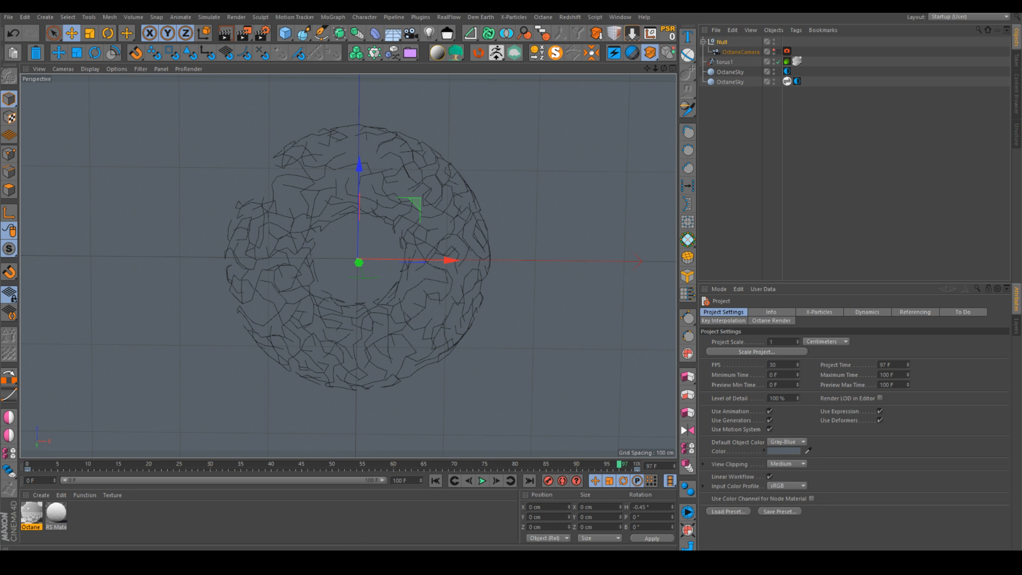
Switch to Houdini, widen the parameter and network panes, and make the network editor taller.
{"action": "mouse_move", "coordinate": [358, 563]}
{"action": "left_click", "coordinate": [358, 563]}
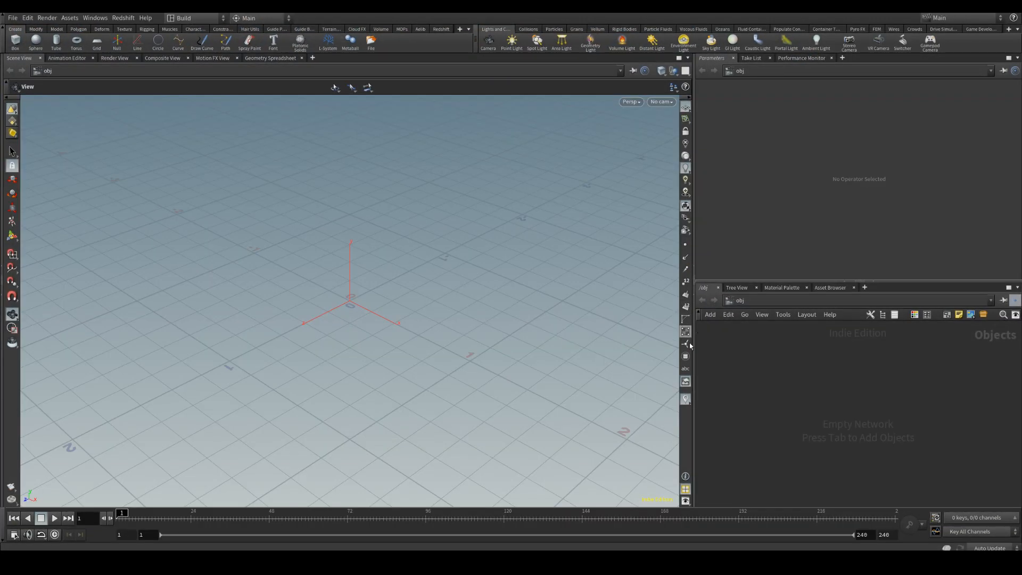
{"action": "left_click_drag", "start_coordinate": [694, 337], "coordinate": [586, 338]}
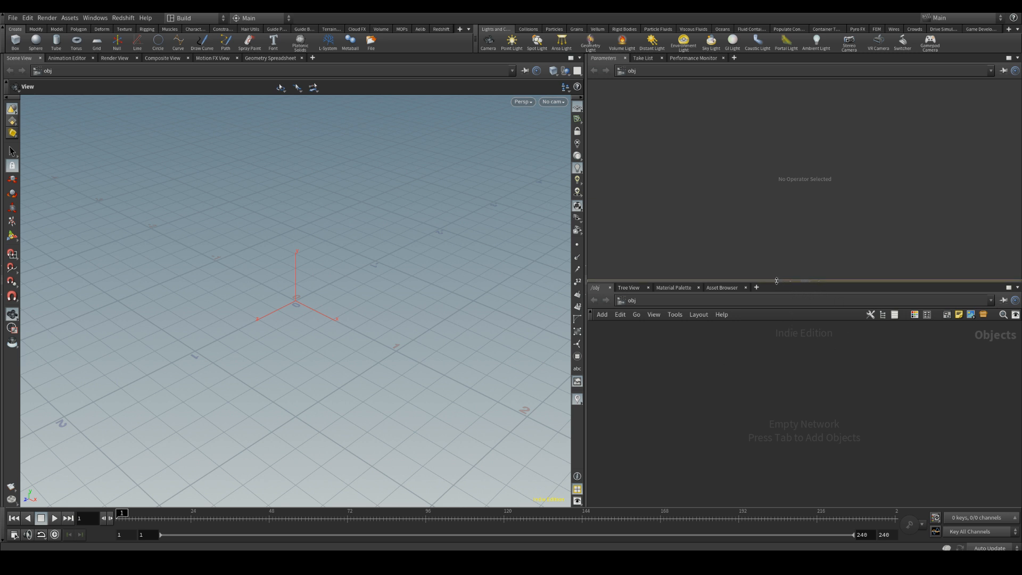
{"action": "left_click_drag", "start_coordinate": [778, 281], "coordinate": [775, 229]}
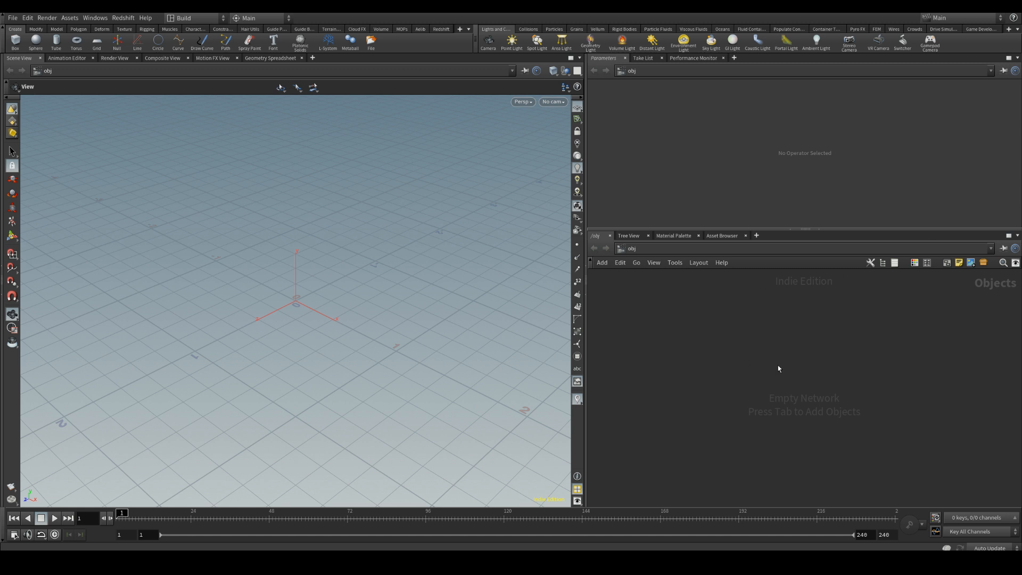
Add a torus object to the empty network, enter its geometry level, and inspect it in the viewport.
{"action": "key", "text": "Tab"}
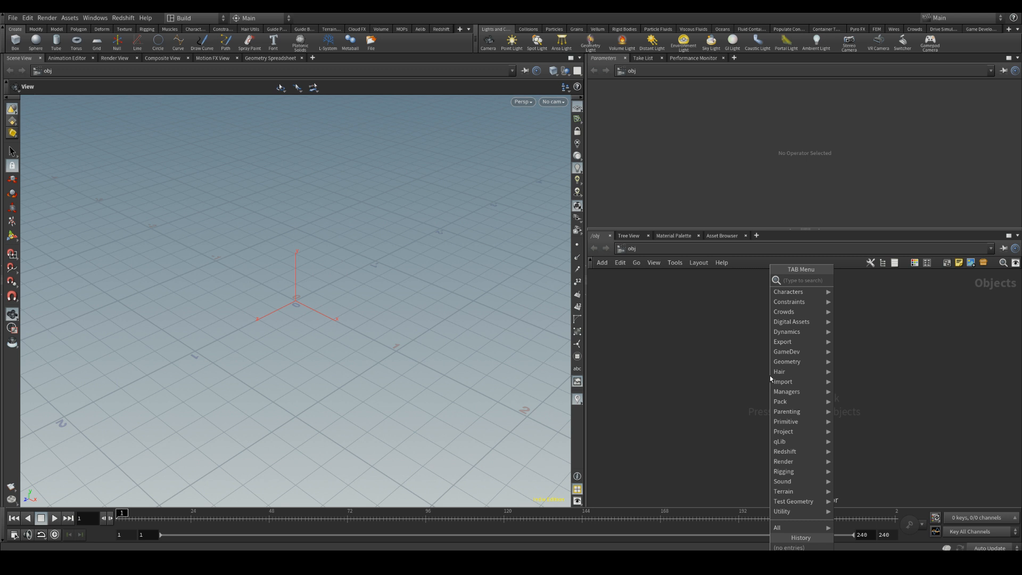
{"action": "type", "text": "torus"}
{"action": "left_click", "coordinate": [854, 280]}
{"action": "left_click", "coordinate": [781, 350]}
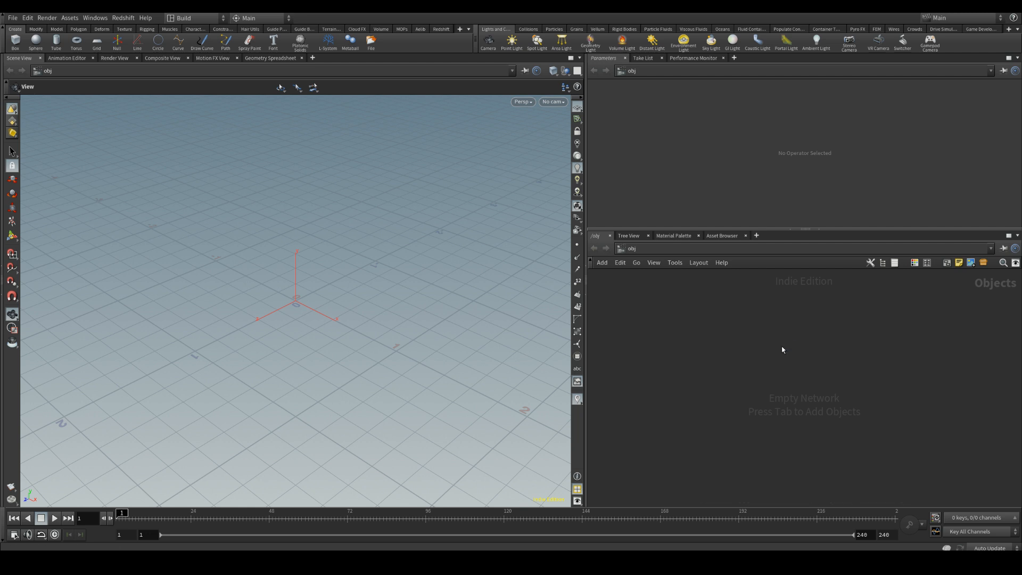
{"action": "double_click", "coordinate": [783, 350]}
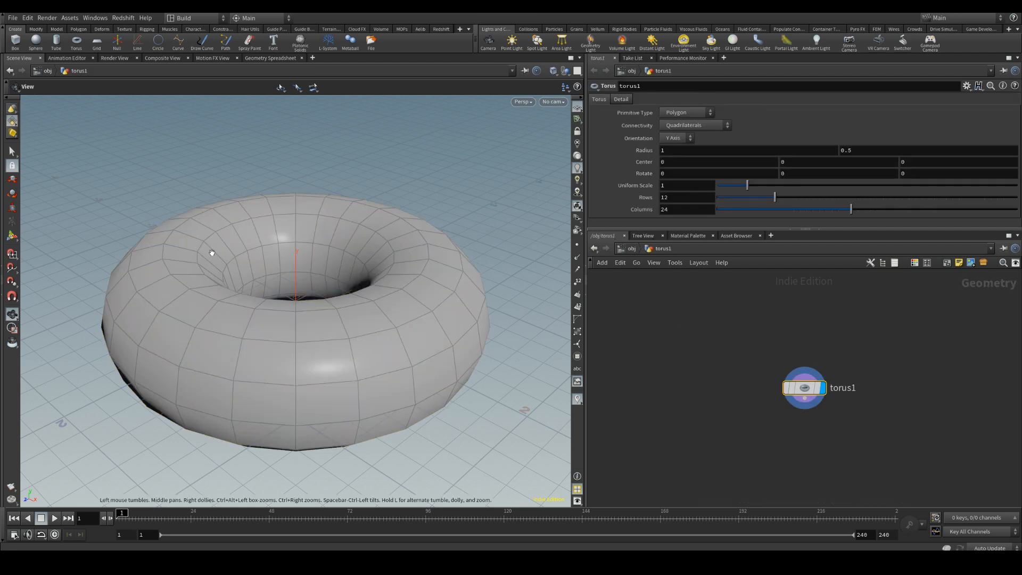
{"action": "right_click_drag", "start_coordinate": [258, 249], "coordinate": [242, 305]}
{"action": "left_click_drag", "start_coordinate": [242, 305], "coordinate": [343, 292]}
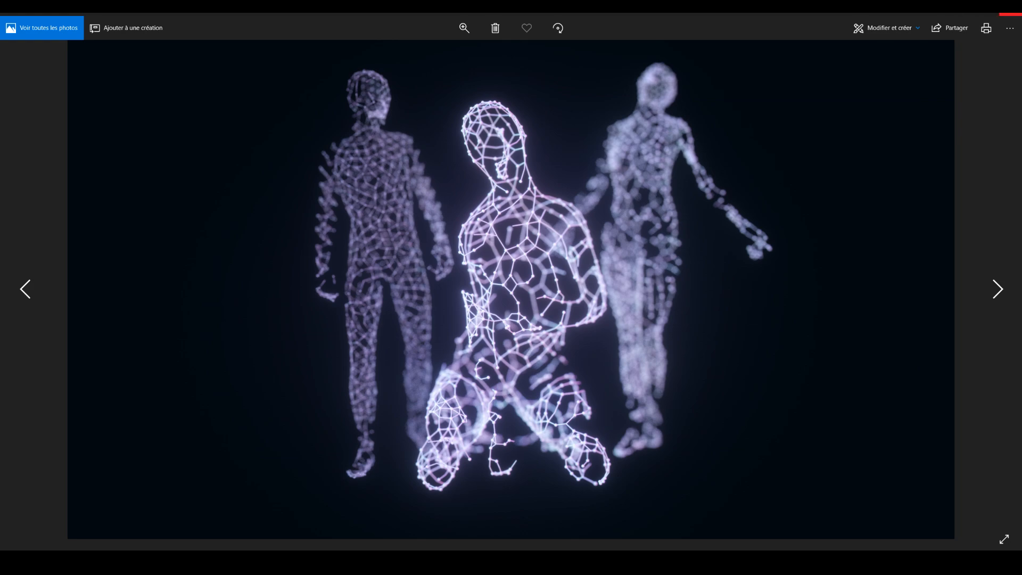
Leave the reference image, return to Houdini, and reposition the torus node higher in the network.
{"action": "left_click", "coordinate": [1010, 15]}
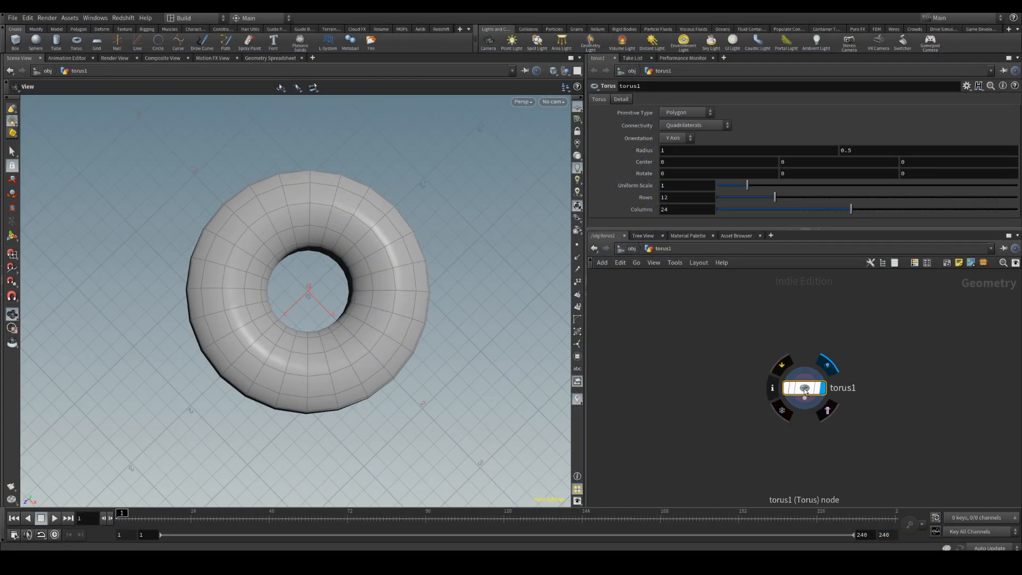
{"action": "left_click_drag", "start_coordinate": [804, 387], "coordinate": [756, 331]}
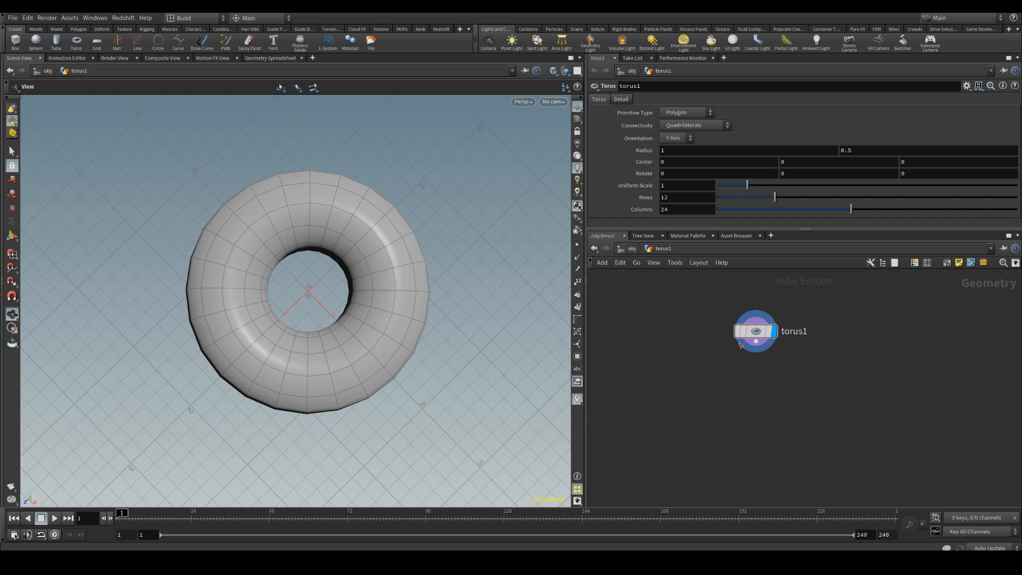
{"action": "left_click_drag", "start_coordinate": [740, 344], "coordinate": [730, 335]}
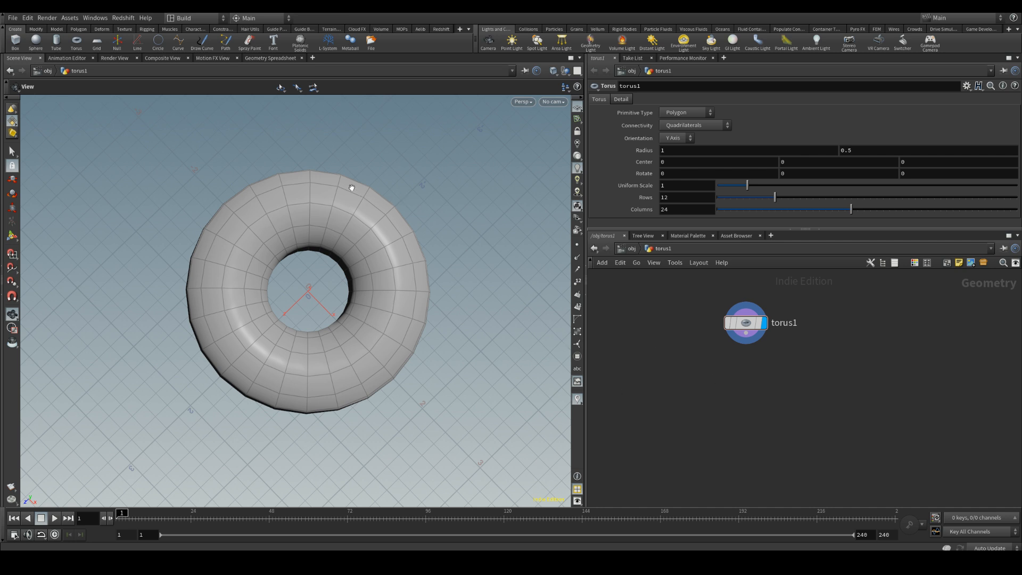
Add a Scatter node below the torus node, wire it to the torus output, and display its points in the viewport.
{"action": "key", "text": "Tab"}
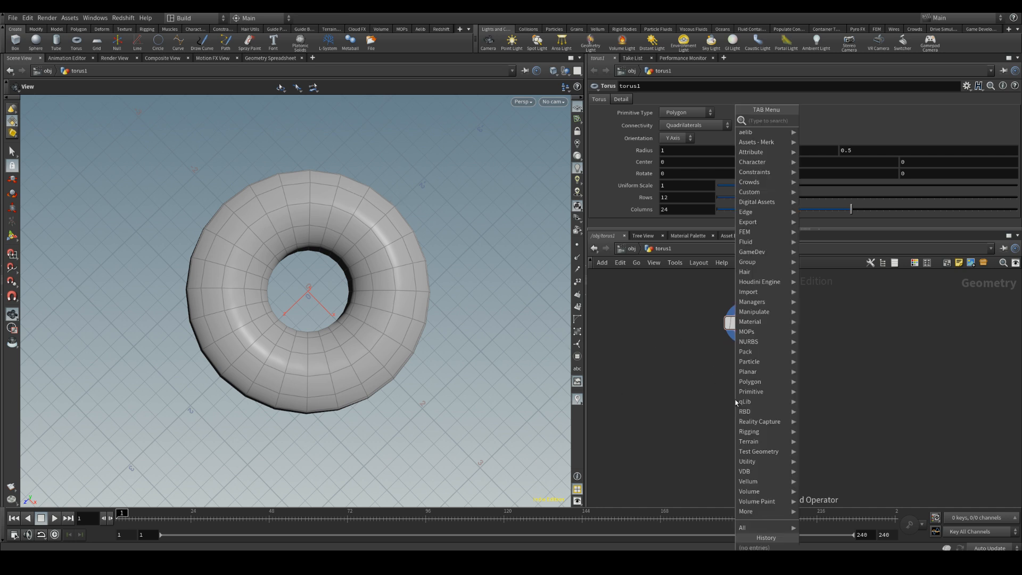
{"action": "type", "text": "scatter"}
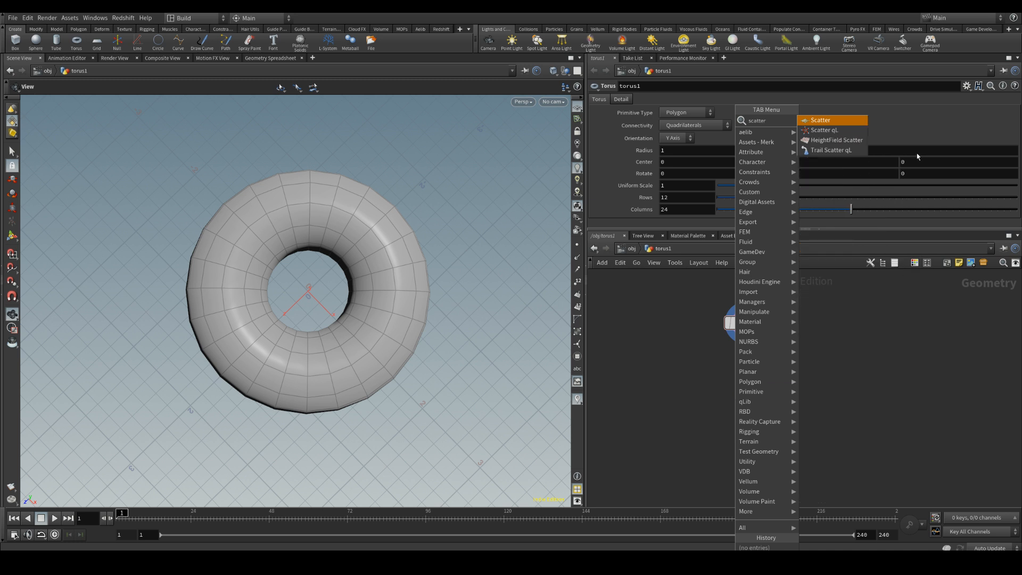
{"action": "left_click", "coordinate": [820, 120]}
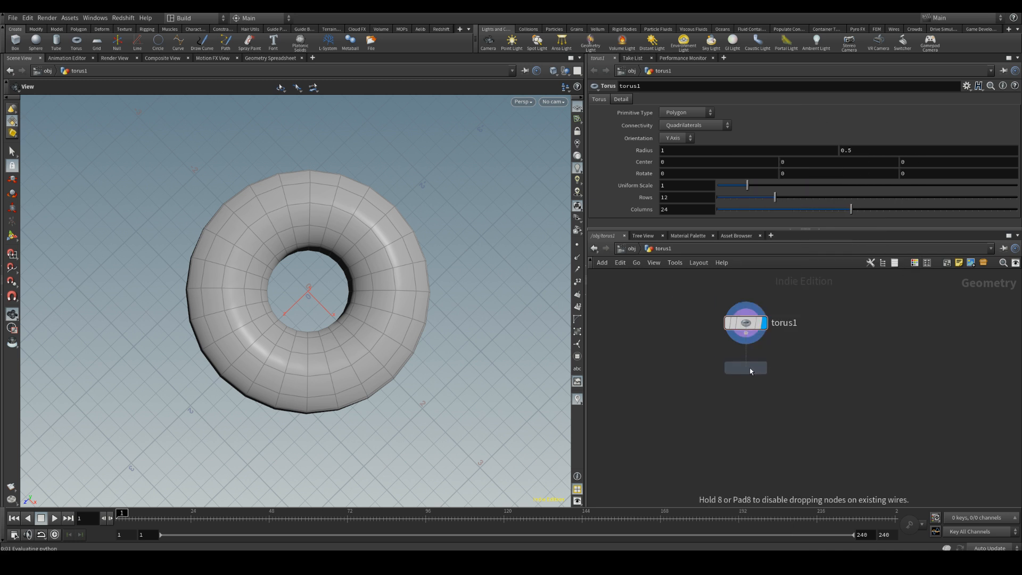
{"action": "left_click", "coordinate": [746, 367]}
{"action": "left_click_drag", "start_coordinate": [746, 333], "coordinate": [746, 362]}
{"action": "mouse_move", "coordinate": [746, 372]}
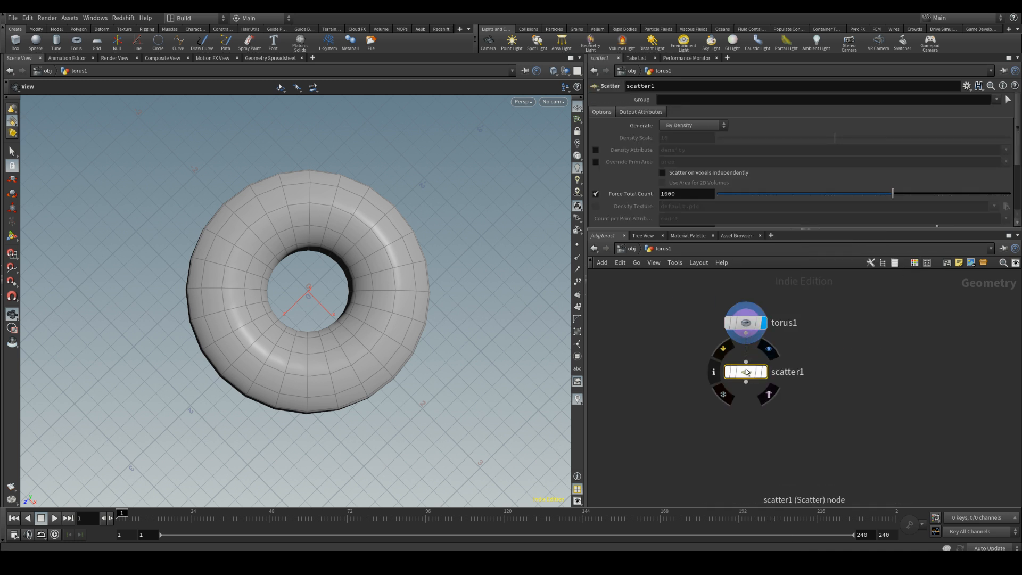
{"action": "left_click", "coordinate": [764, 351]}
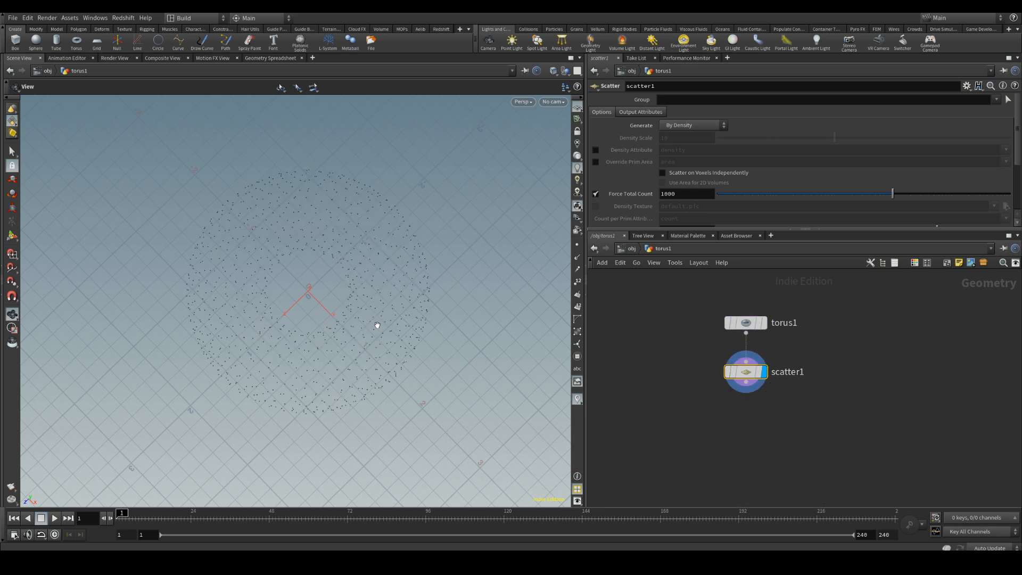
{"action": "mouse_move", "coordinate": [358, 263]}
{"action": "left_mouse_down"}
{"action": "mouse_move", "coordinate": [359, 244]}
{"action": "mouse_move", "coordinate": [370, 256]}
{"action": "left_mouse_up"}
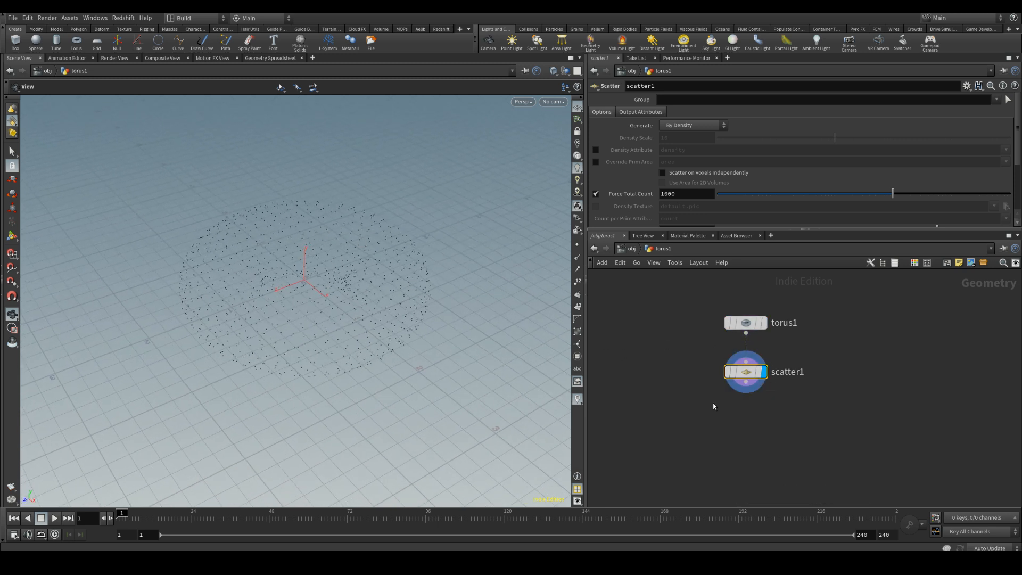
Add a displayed Connect Adjacent Pieces node after the scatter and set its connection type to Adjacent Points.
{"action": "key", "text": "Tab"}
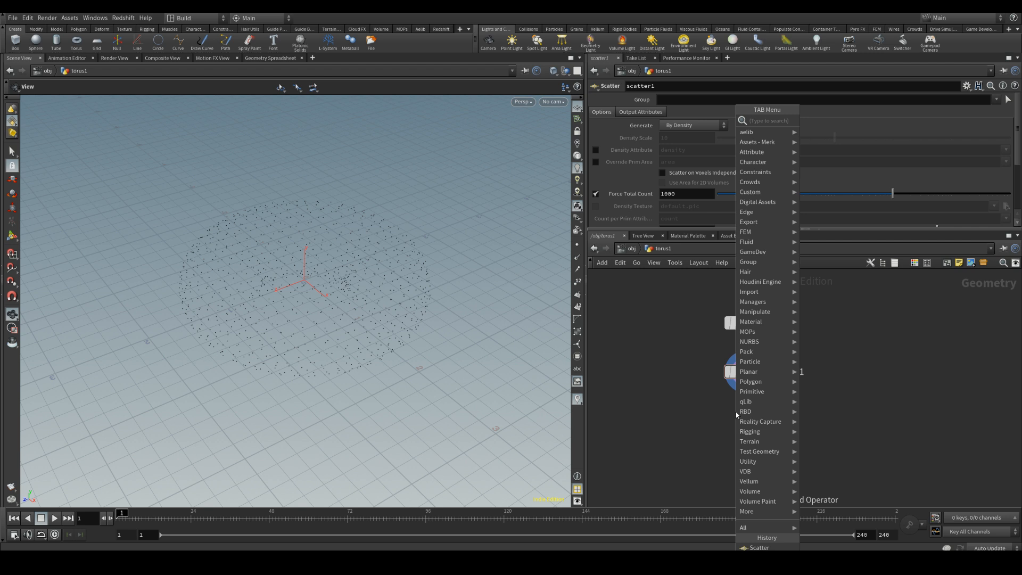
{"action": "type", "text": "connect a"}
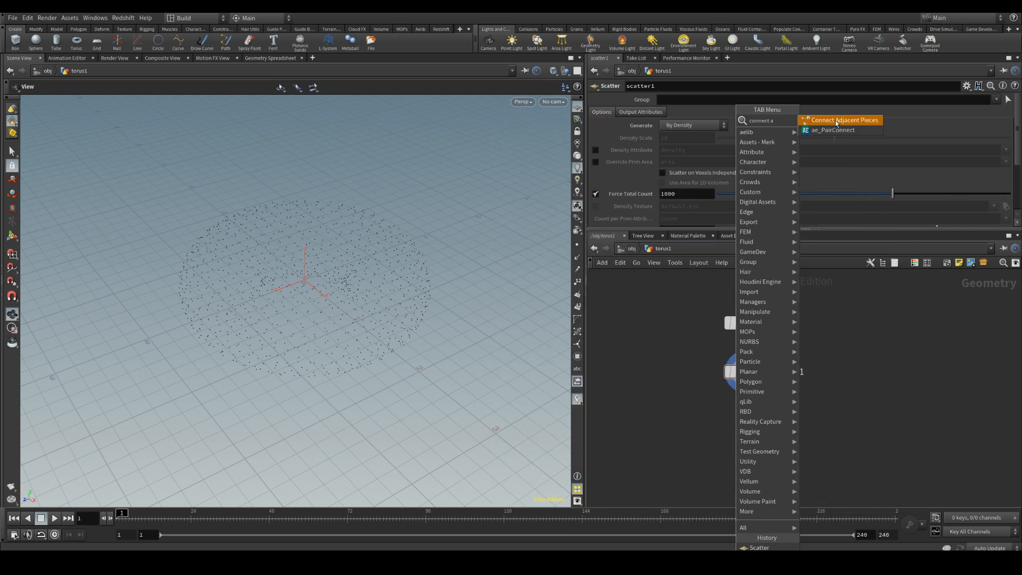
{"action": "left_click", "coordinate": [835, 120]}
{"action": "left_click", "coordinate": [745, 420]}
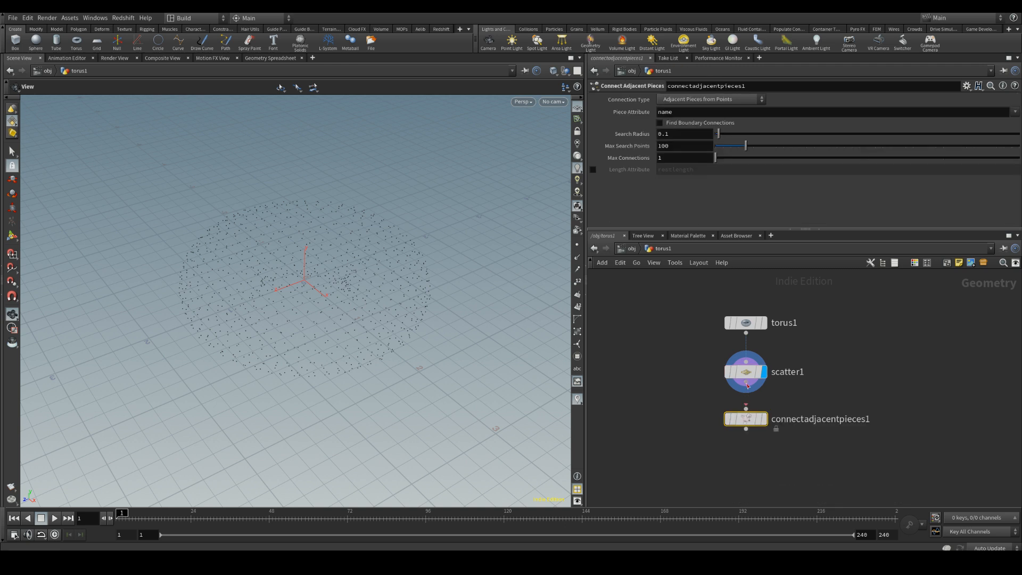
{"action": "left_click", "coordinate": [765, 397]}
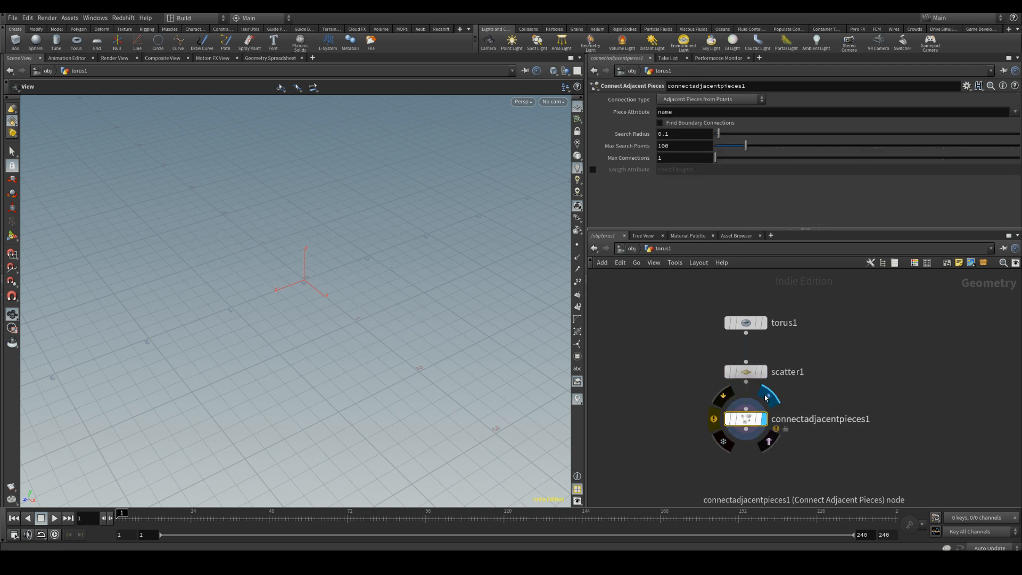
{"action": "left_click", "coordinate": [701, 101]}
{"action": "left_click", "coordinate": [690, 131]}
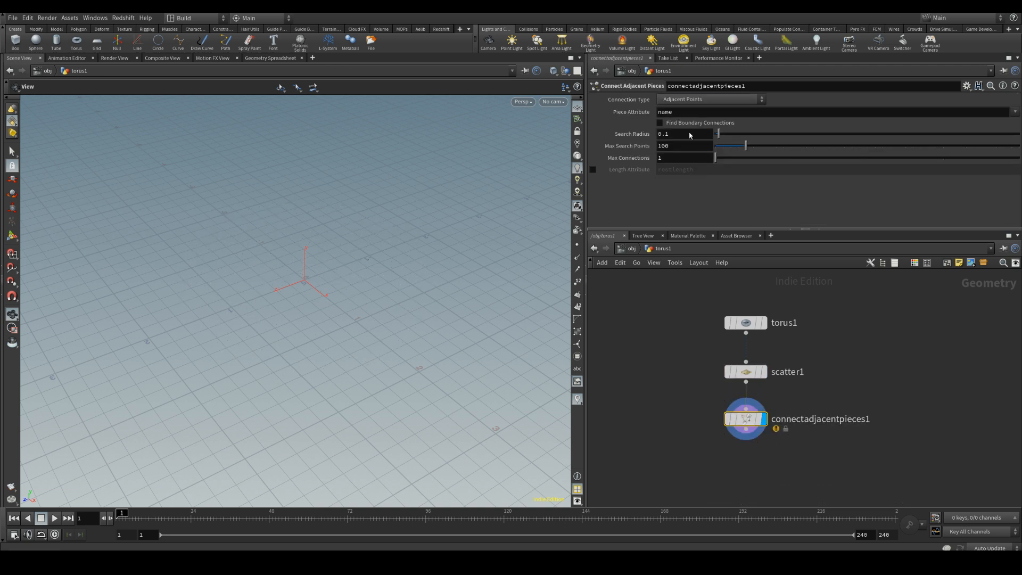
Inspect the connected torus wireframe and try a Search Radius of 0.05 on the Connect Adjacent Pieces node.
{"action": "mouse_move", "coordinate": [356, 213]}
{"action": "left_mouse_down"}
{"action": "mouse_move", "coordinate": [375, 289]}
{"action": "mouse_move", "coordinate": [401, 333]}
{"action": "left_mouse_up"}
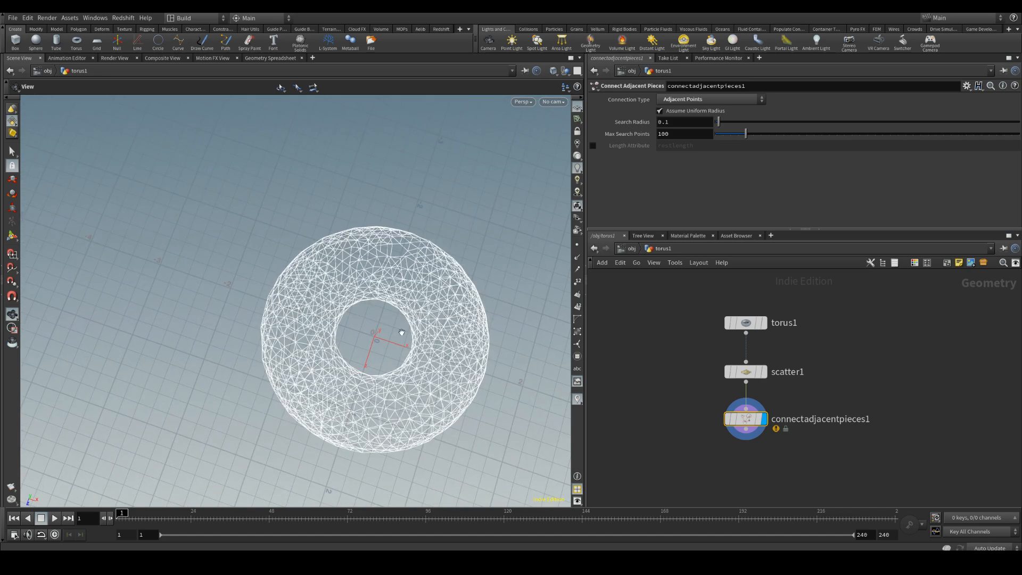
{"action": "right_click_drag", "start_coordinate": [409, 381], "coordinate": [461, 251]}
{"action": "middle_click_drag", "start_coordinate": [461, 250], "coordinate": [377, 380]}
{"action": "left_click_drag", "start_coordinate": [377, 381], "coordinate": [373, 298]}
{"action": "right_click_drag", "start_coordinate": [373, 298], "coordinate": [314, 340]}
{"action": "left_click_drag", "start_coordinate": [314, 341], "coordinate": [314, 349]}
{"action": "left_click", "coordinate": [674, 122]}
{"action": "key", "text": "BackSpace"}
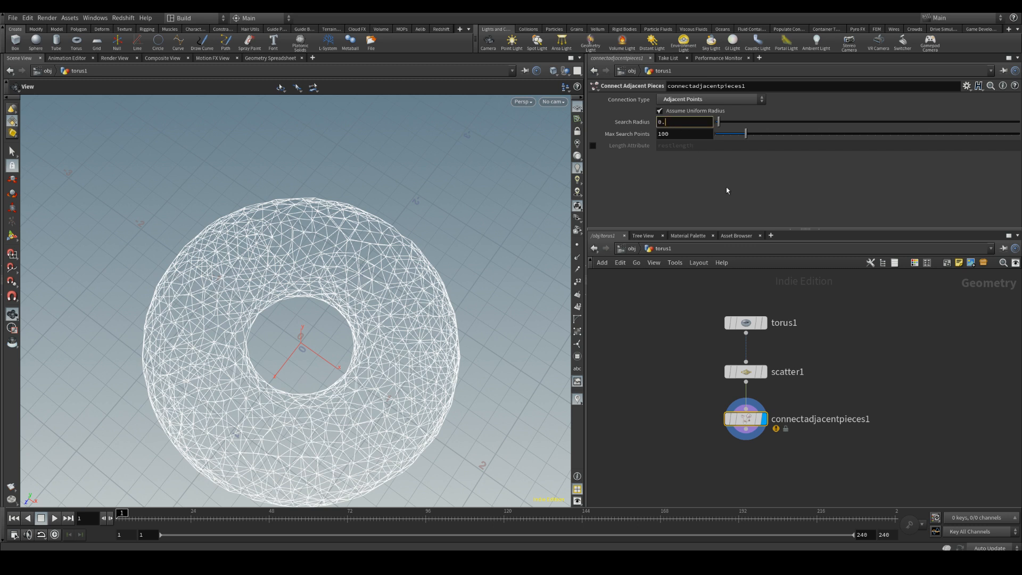
{"action": "type", "text": "05"}
{"action": "key", "text": "Return"}
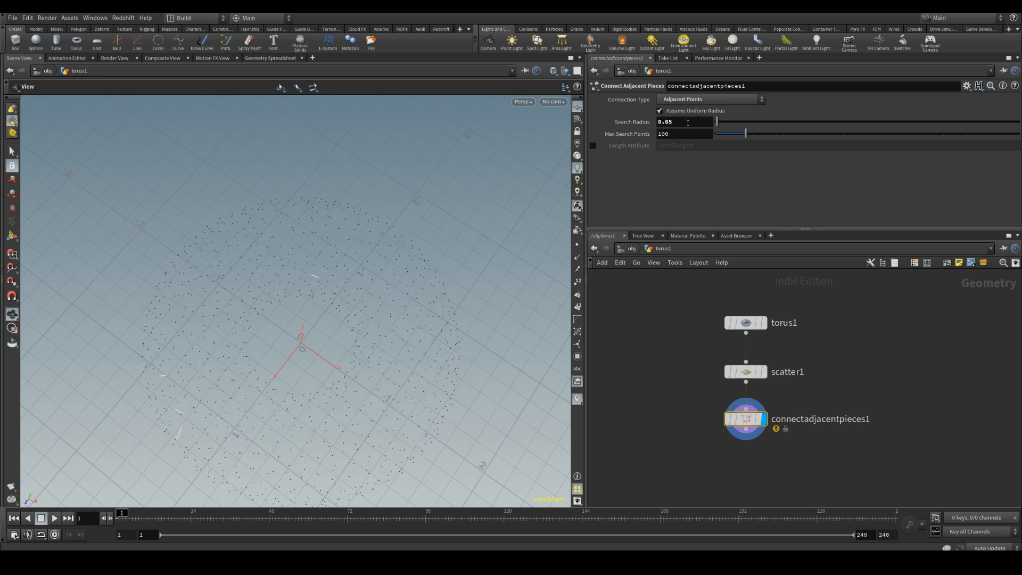
Try Search Radius values of 0.075 and 0.07 to compare how densely the points connect.
{"action": "left_click", "coordinate": [687, 123]}
{"action": "key", "text": "BackSpace"}
{"action": "key", "text": "Return"}
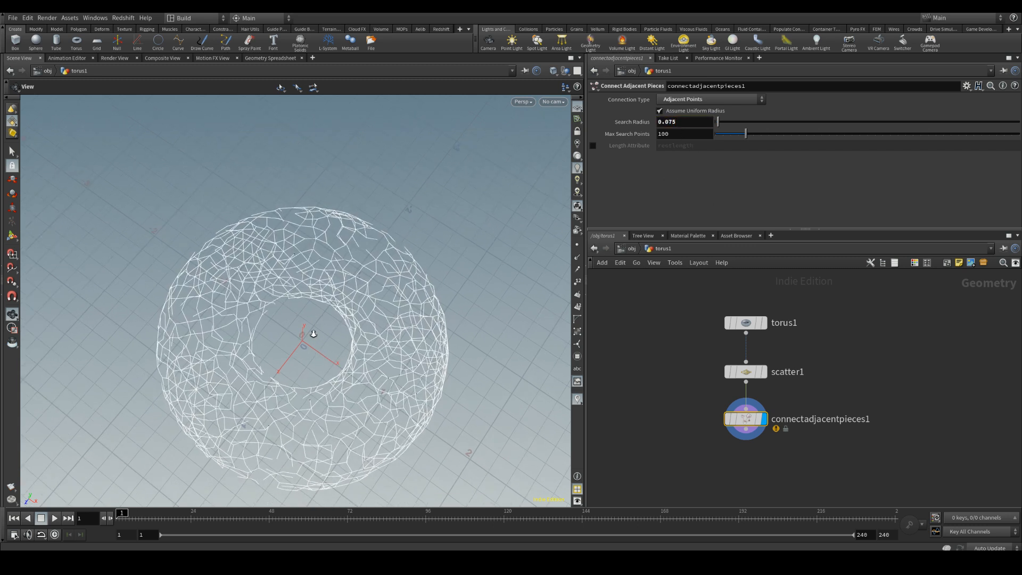
{"action": "left_click", "coordinate": [687, 122]}
{"action": "key", "text": "BackSpace"}
{"action": "key", "text": "Return"}
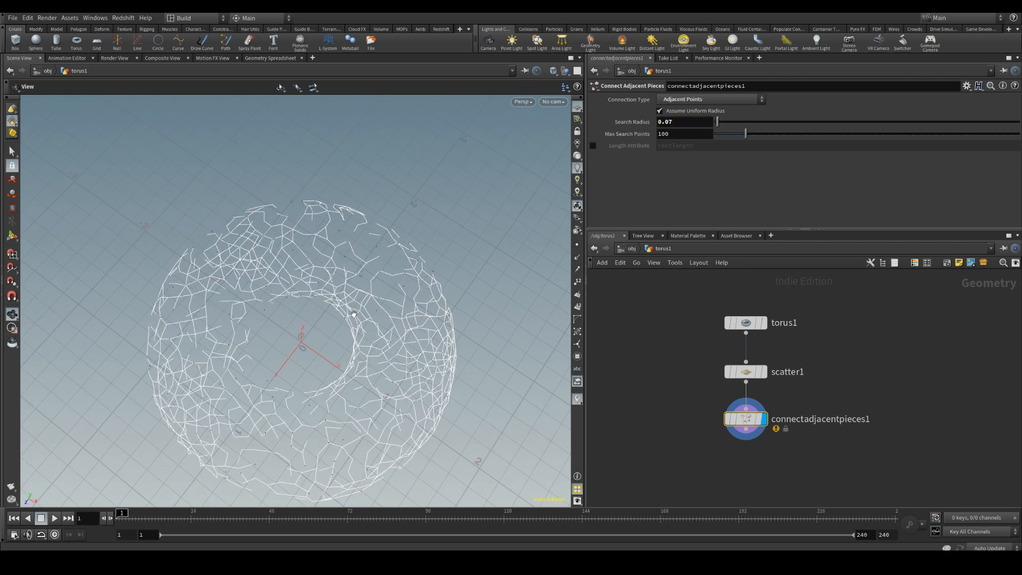
Try a Search Radius of 0.065 for sparser connections between the scattered points.
{"action": "left_click_drag", "start_coordinate": [353, 314], "coordinate": [398, 305]}
{"action": "left_click", "coordinate": [680, 122]}
{"action": "key", "text": "BackSpace"}
{"action": "type", "text": "65"}
{"action": "key", "text": "Return"}
Try a Force Total Count of 2000 on the scatter node and restore it to 1000.
{"action": "left_click", "coordinate": [746, 371]}
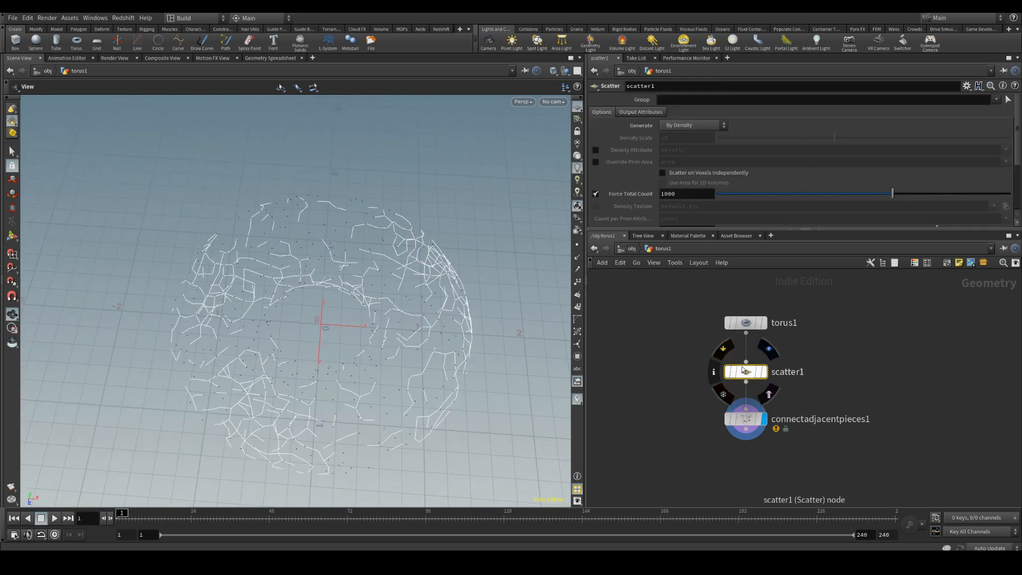
{"action": "double_click", "coordinate": [679, 192]}
{"action": "type", "text": "2000"}
{"action": "key", "text": "Return"}
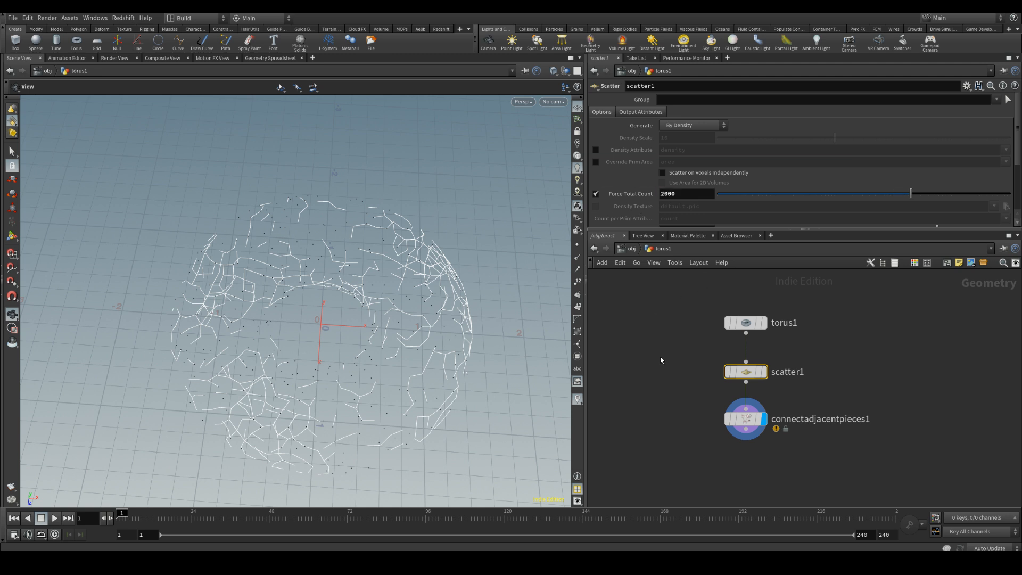
{"action": "double_click", "coordinate": [679, 192]}
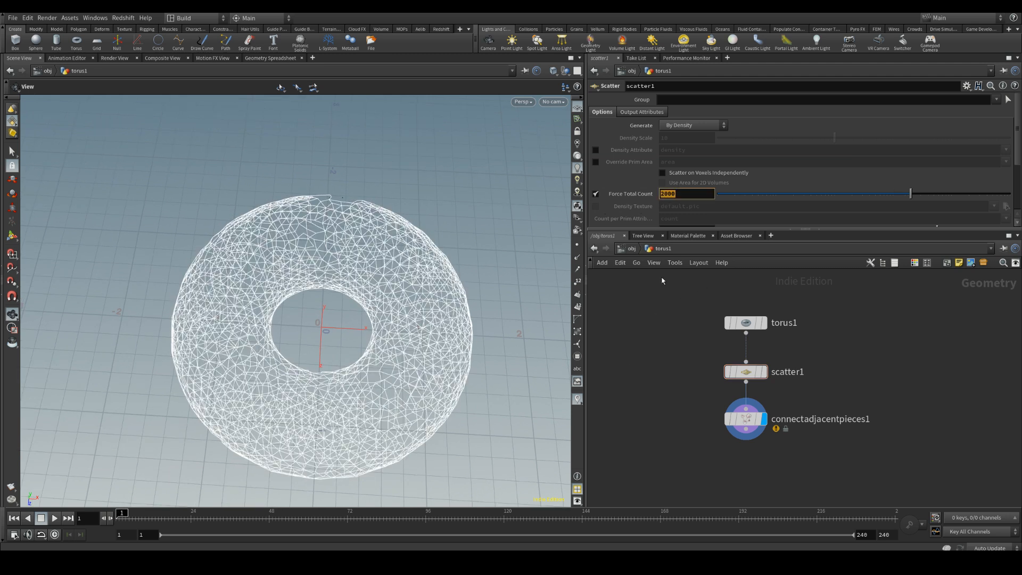
{"action": "type", "text": "1000"}
{"action": "key", "text": "Return"}
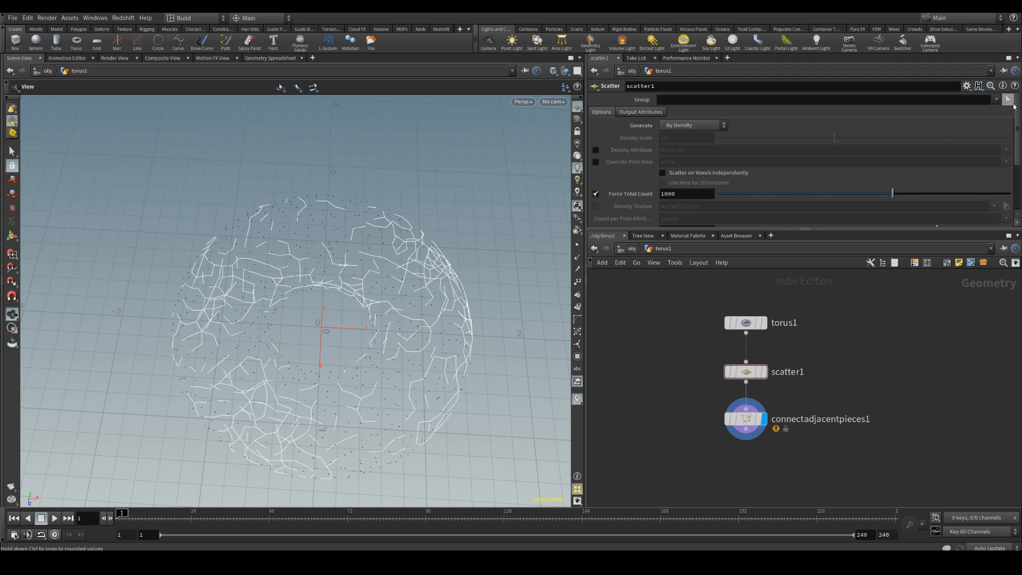
Raise the scatter node's Relax Iterations to 100 and offset the node sideways in the network.
{"action": "scroll", "coordinate": [777, 178], "scroll_direction": "down", "scroll_amount": 5}
{"action": "left_click_drag", "start_coordinate": [746, 194], "coordinate": [1010, 194]}
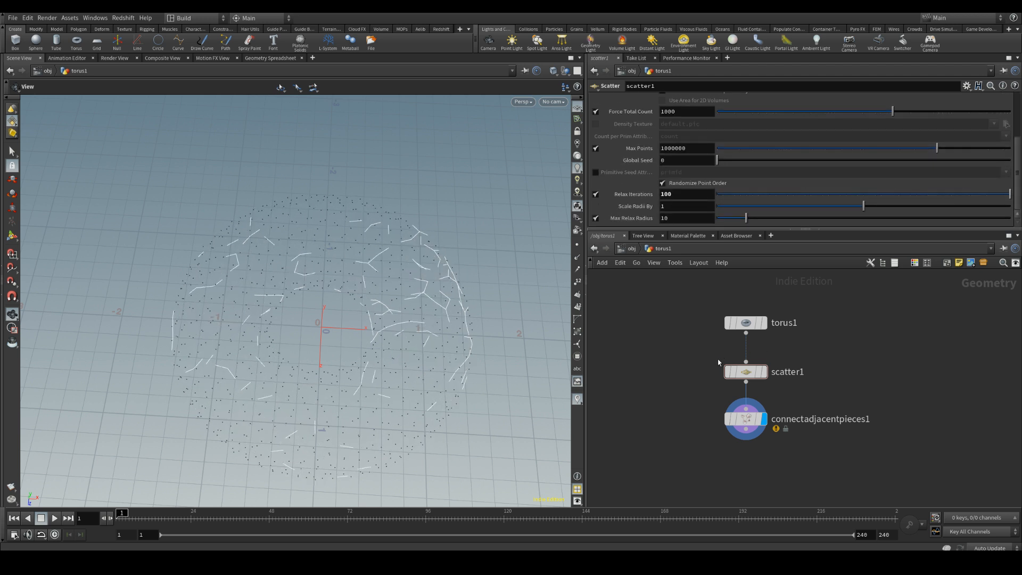
{"action": "left_click", "coordinate": [744, 373]}
{"action": "left_click_drag", "start_coordinate": [744, 372], "coordinate": [695, 369]}
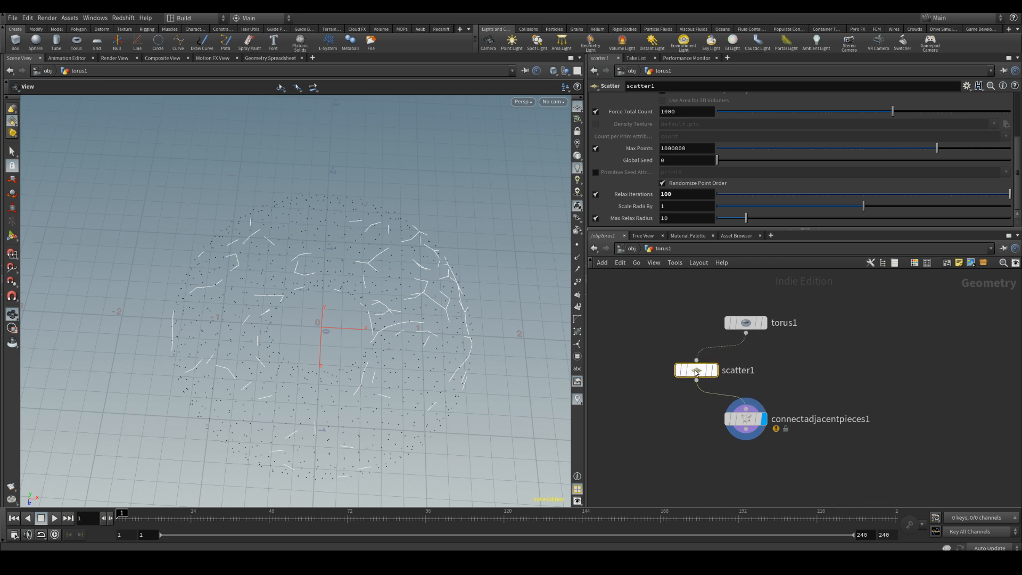
Set the Connect Adjacent Pieces node's Search Radius to 0.075 and inspect the wireframe around the torus.
{"action": "left_click", "coordinate": [745, 419]}
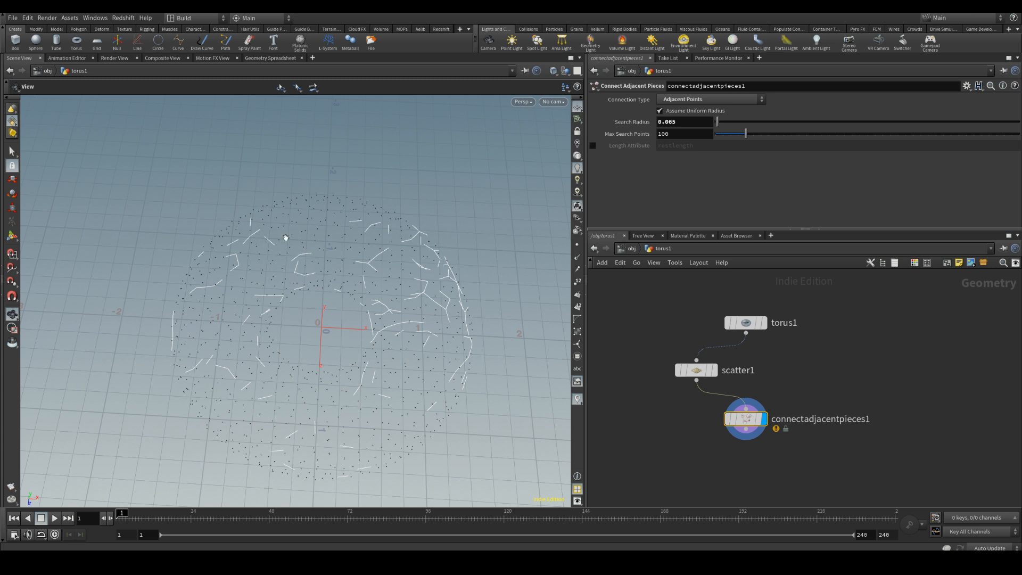
{"action": "left_click", "coordinate": [677, 122]}
{"action": "key", "text": "BackSpace"}
{"action": "key", "text": "BackSpace"}
{"action": "type", "text": "75"}
{"action": "key", "text": "Return"}
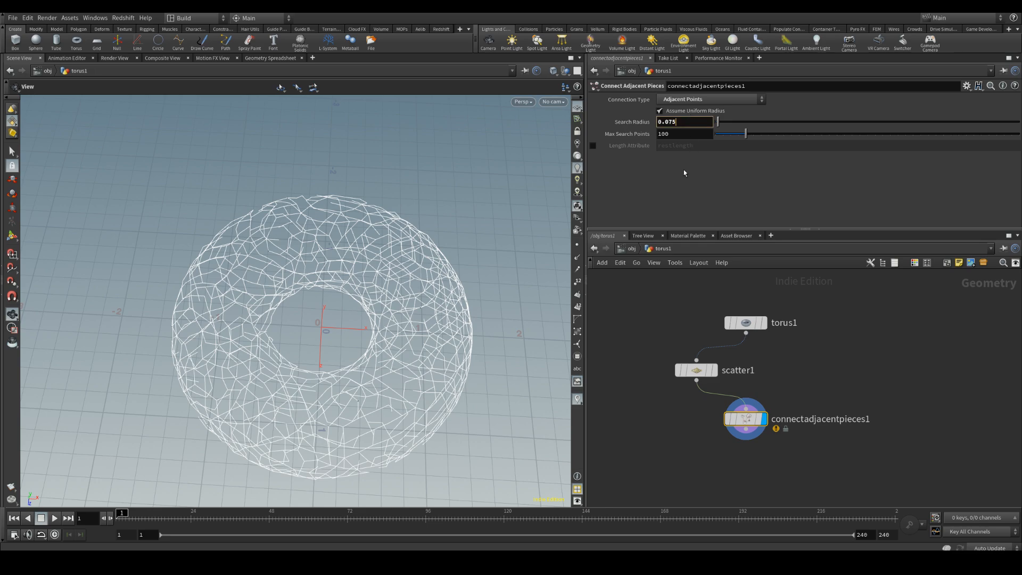
{"action": "left_click_drag", "start_coordinate": [432, 314], "coordinate": [374, 308]}
{"action": "right_click_drag", "start_coordinate": [374, 291], "coordinate": [374, 343]}
{"action": "middle_click_drag", "start_coordinate": [379, 327], "coordinate": [392, 300]}
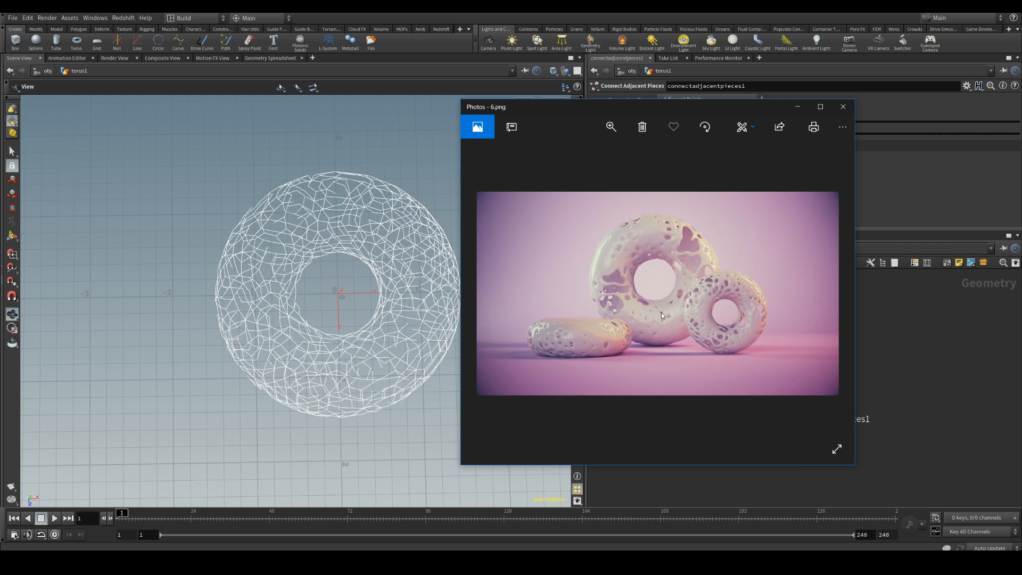
Browse the reference renders from 6.png to 10.png in Photos, return to 7.png, and close the viewer.
{"action": "key", "text": "Right"}
{"action": "key", "text": "Right"}
{"action": "key", "text": "Right"}
{"action": "key", "text": "Right"}
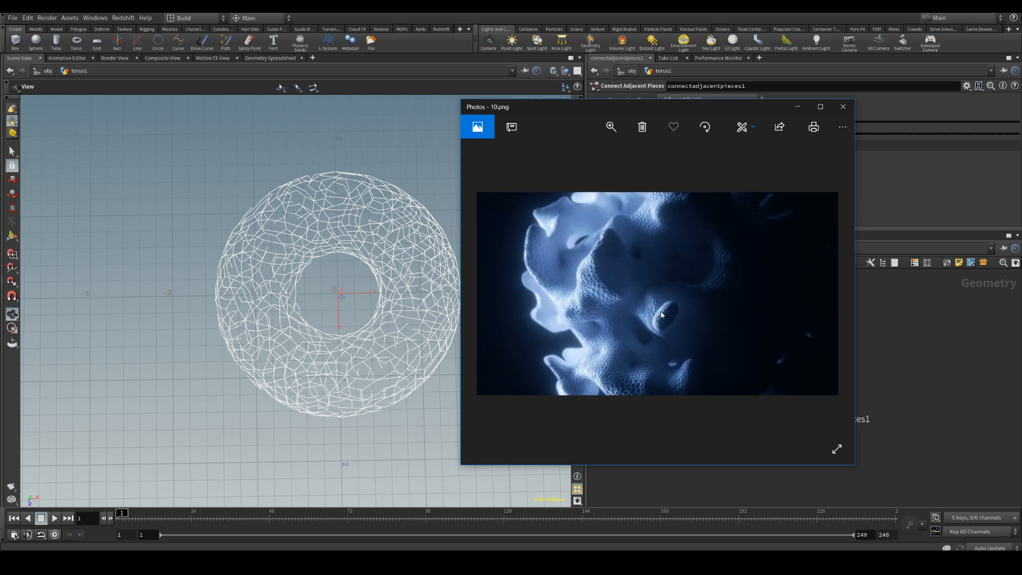
{"action": "key", "text": "Left"}
{"action": "key", "text": "Left"}
{"action": "key", "text": "Left"}
{"action": "key", "text": "Left"}
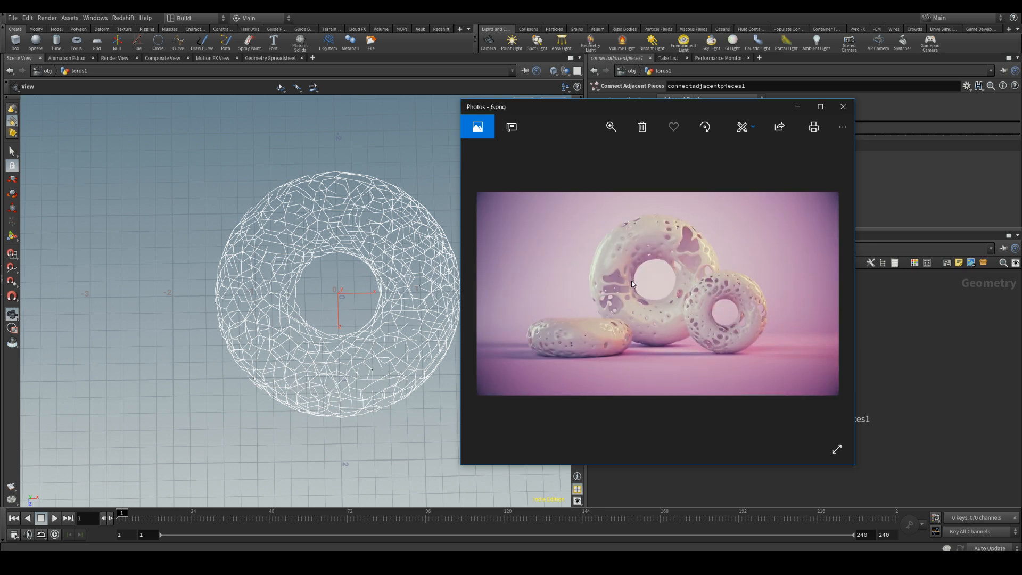
{"action": "key", "text": "Right"}
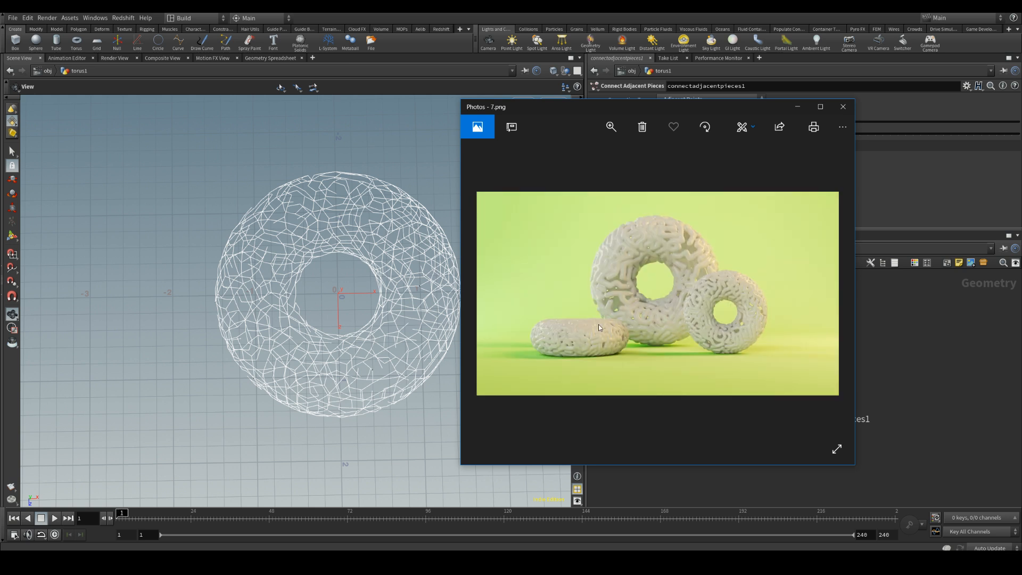
{"action": "left_click", "coordinate": [844, 106]}
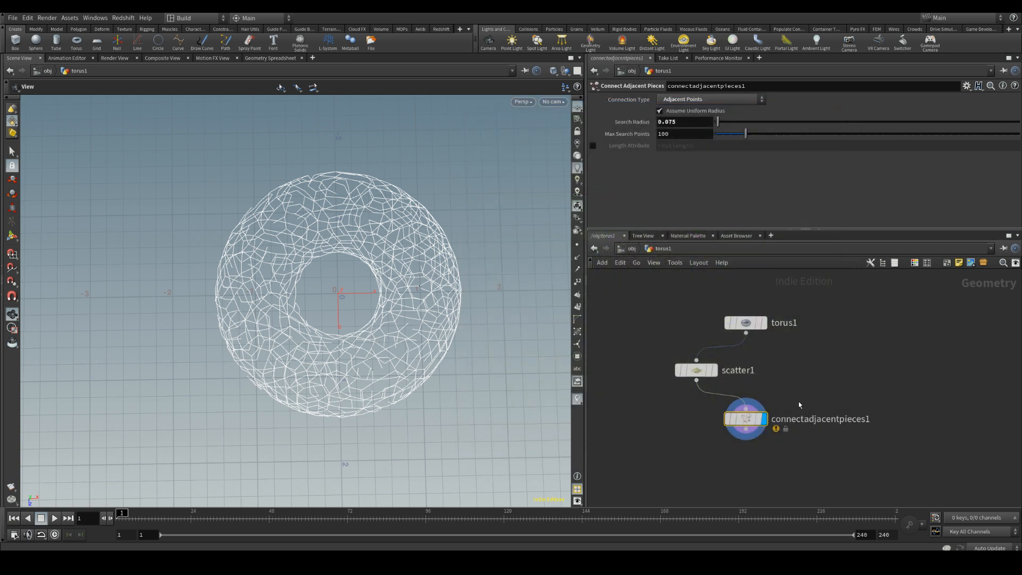
Reduce the Connect Adjacent Pieces node's Search Radius to 0.07 and refine it to 0.072.
{"action": "middle_click_drag", "start_coordinate": [812, 405], "coordinate": [807, 388]}
{"action": "scroll", "coordinate": [763, 452], "scroll_direction": "up", "scroll_amount": 1}
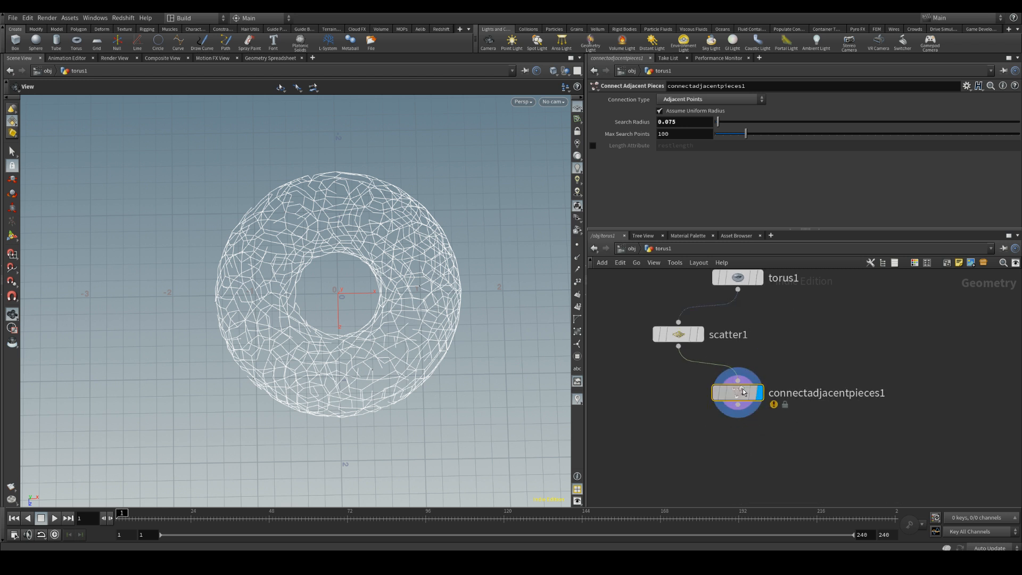
{"action": "left_click", "coordinate": [685, 122]}
{"action": "key", "text": "BackSpace"}
{"action": "key", "text": "Return"}
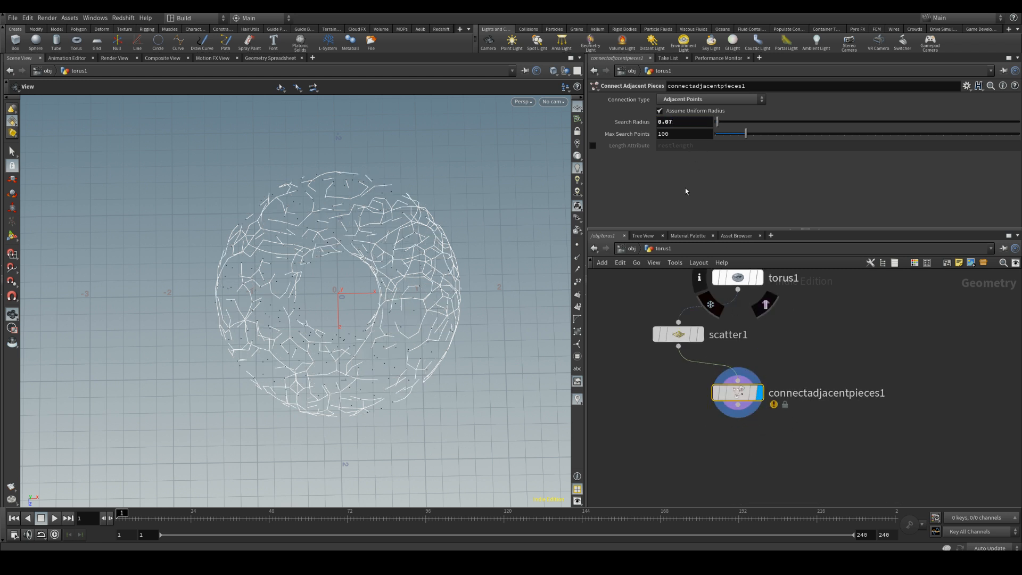
{"action": "left_click", "coordinate": [680, 122]}
{"action": "type", "text": "2"}
{"action": "key", "text": "Return"}
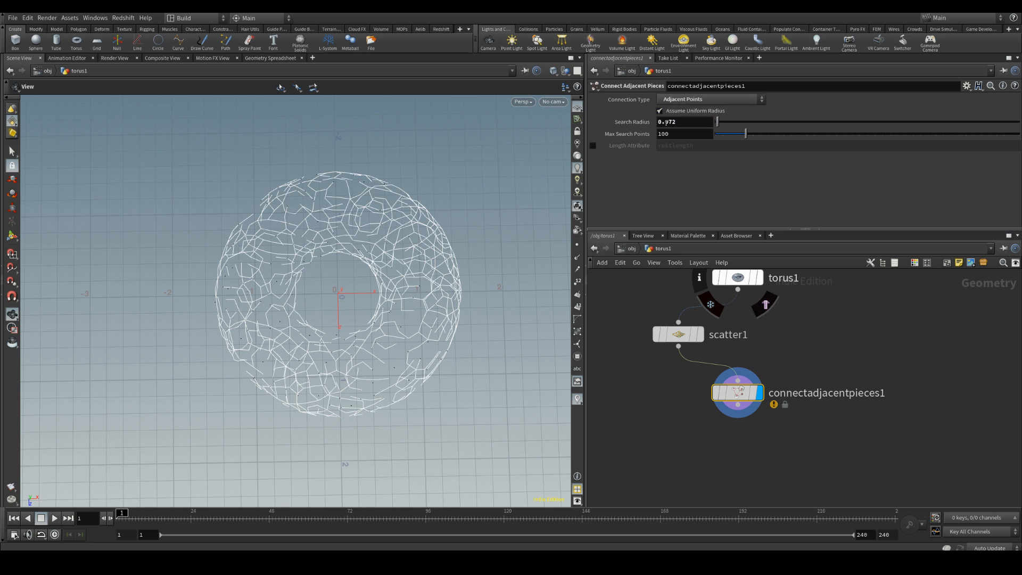
Review the scatter node's Force Total Count and Relax Iterations settings.
{"action": "left_click", "coordinate": [679, 334]}
{"action": "left_click_drag", "start_coordinate": [687, 116], "coordinate": [445, 116]}
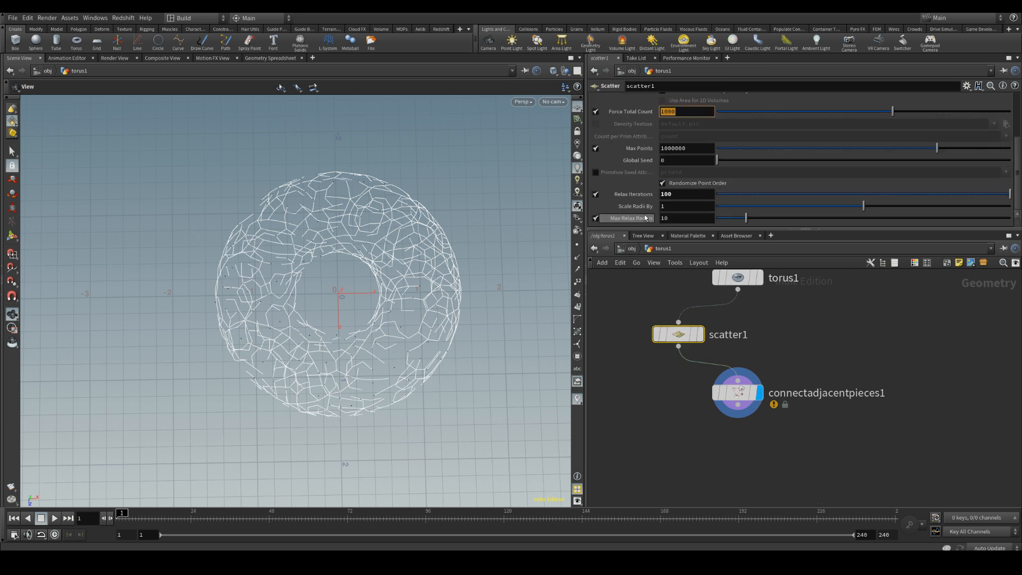
{"action": "left_click_drag", "start_coordinate": [686, 194], "coordinate": [493, 227]}
{"action": "left_click", "coordinate": [919, 366]}
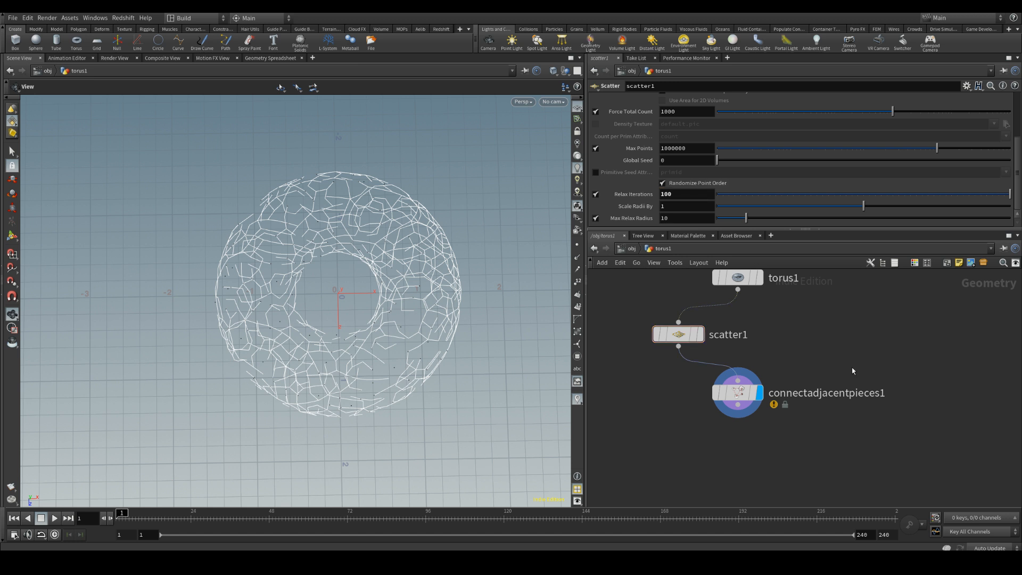
Add a Wireframe node below the Connect Adjacent Pieces node, connect it to its output, and display the result.
{"action": "middle_click_drag", "start_coordinate": [888, 405], "coordinate": [886, 385]}
{"action": "scroll", "coordinate": [886, 385], "scroll_direction": "up", "scroll_amount": 1}
{"action": "middle_click_drag", "start_coordinate": [722, 424], "coordinate": [754, 405]}
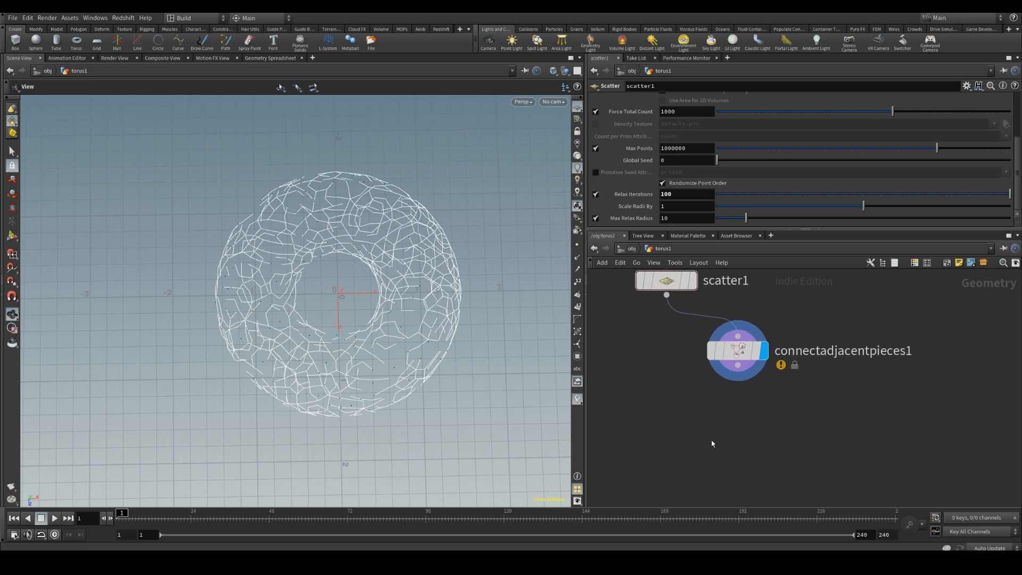
{"action": "key", "text": "Tab"}
{"action": "type", "text": "wirefr"}
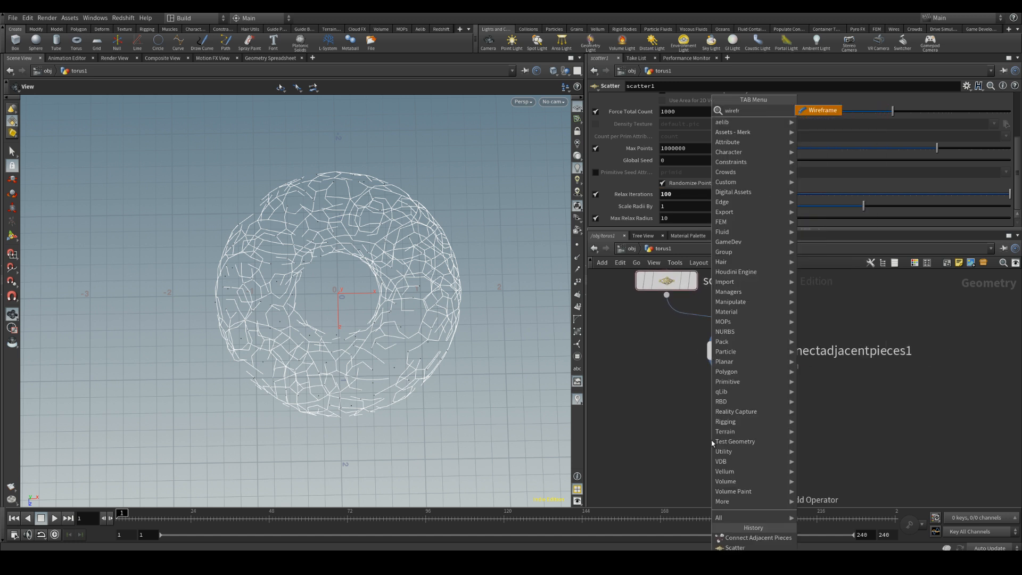
{"action": "type", "text": "ame"}
{"action": "key", "text": "Return"}
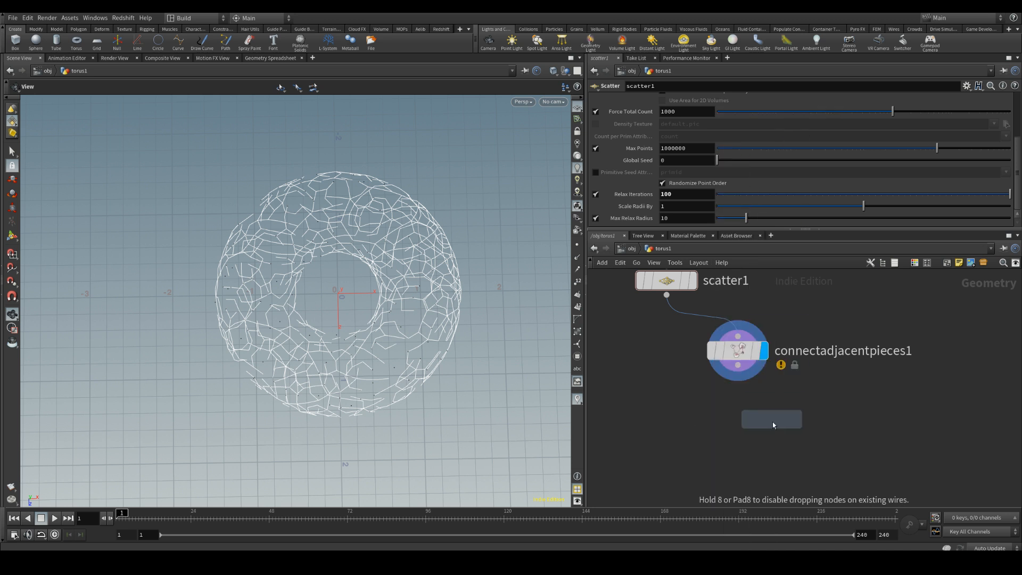
{"action": "left_click", "coordinate": [744, 418]}
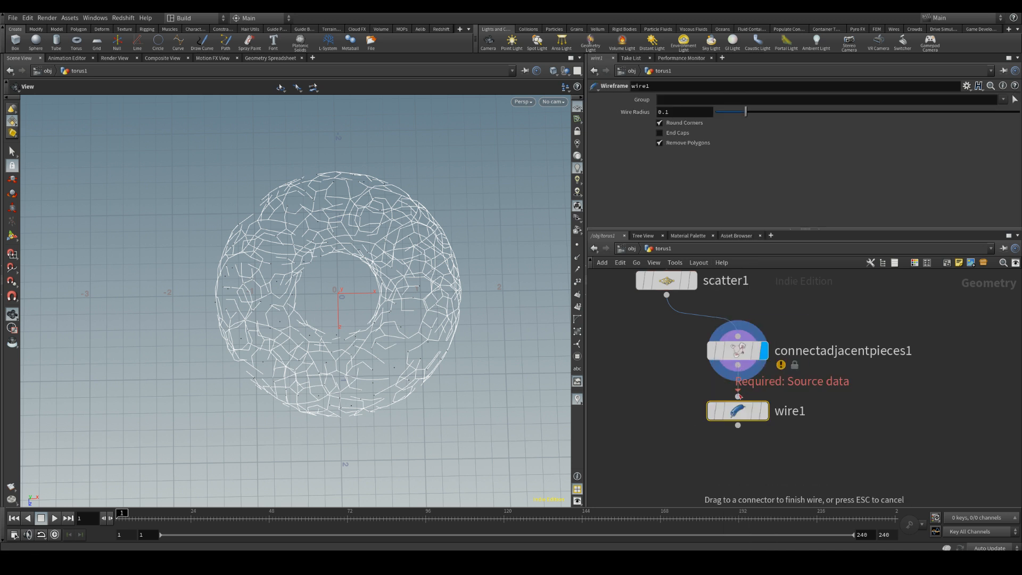
{"action": "left_click", "coordinate": [771, 378]}
{"action": "left_click_drag", "start_coordinate": [738, 415], "coordinate": [739, 404]}
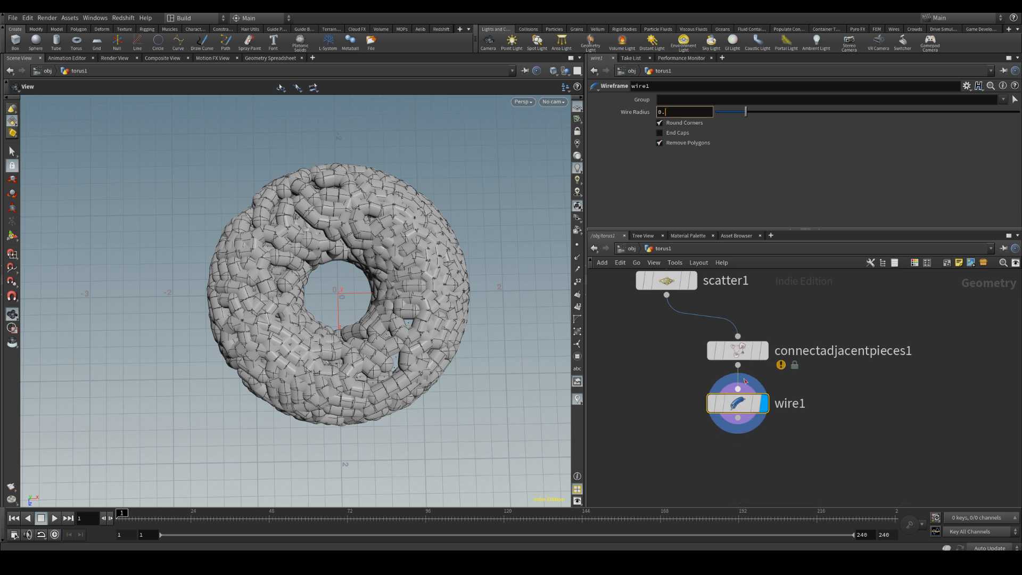
Adjust the Wireframe node's Wire Radius until the tubes look right, ending at 0.06.
{"action": "left_click", "coordinate": [742, 351]}
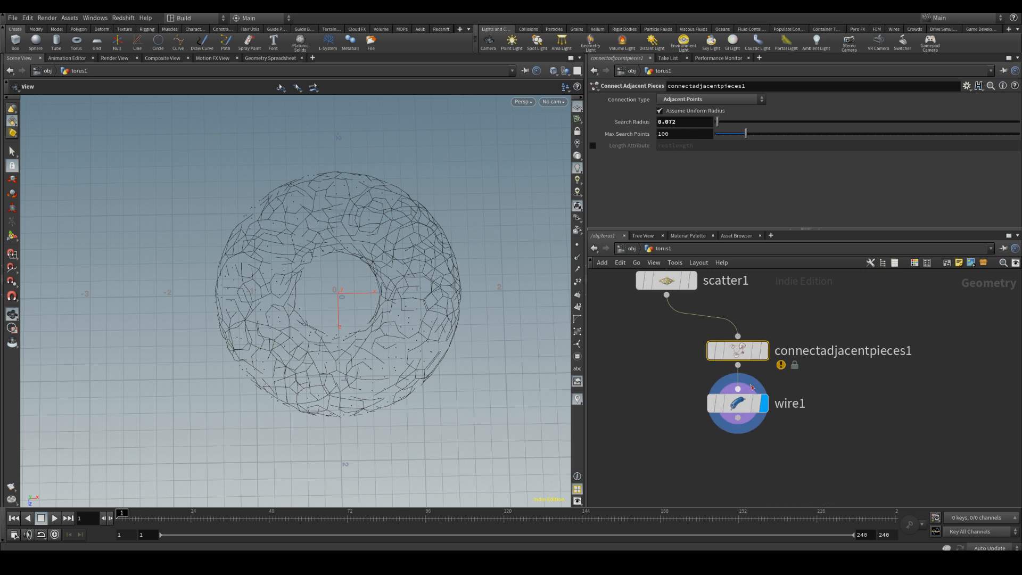
{"action": "middle_click_drag", "start_coordinate": [798, 441], "coordinate": [805, 417]}
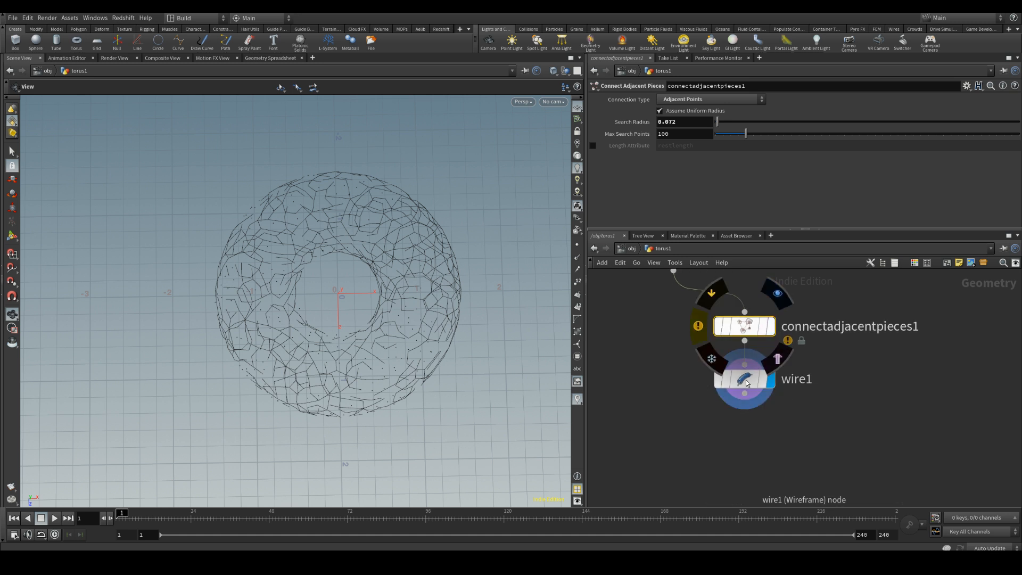
{"action": "left_click", "coordinate": [729, 379]}
{"action": "left_click", "coordinate": [680, 113]}
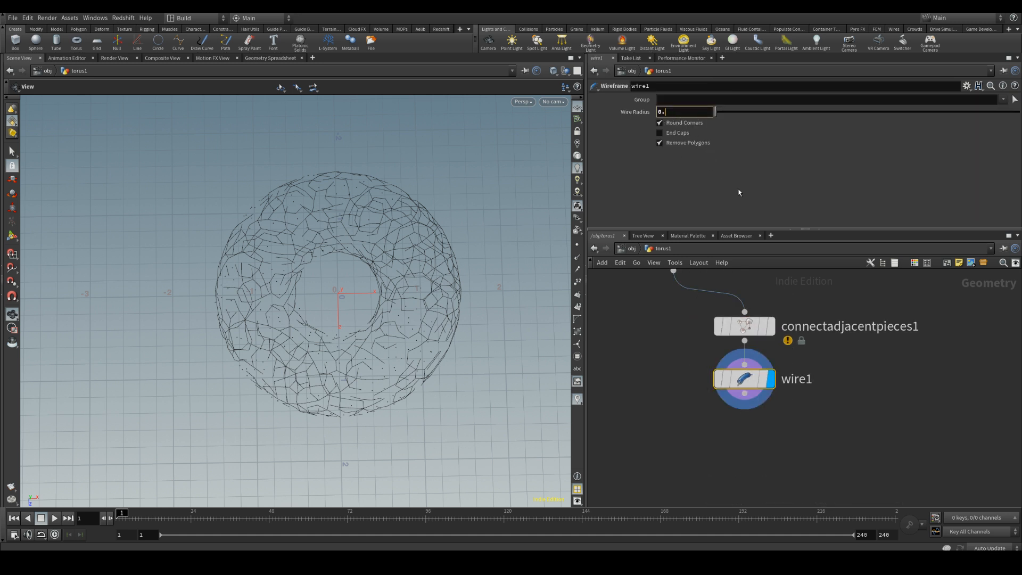
{"action": "type", "text": "55"}
{"action": "key", "text": "Return"}
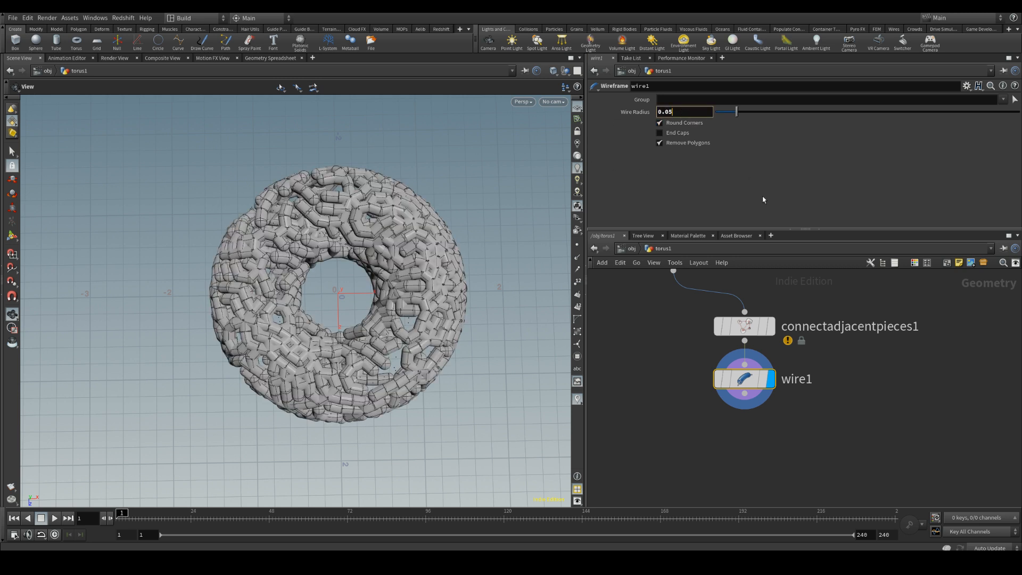
{"action": "left_click", "coordinate": [681, 113]}
{"action": "key", "text": "BackSpace"}
{"action": "type", "text": "6"}
{"action": "key", "text": "Return"}
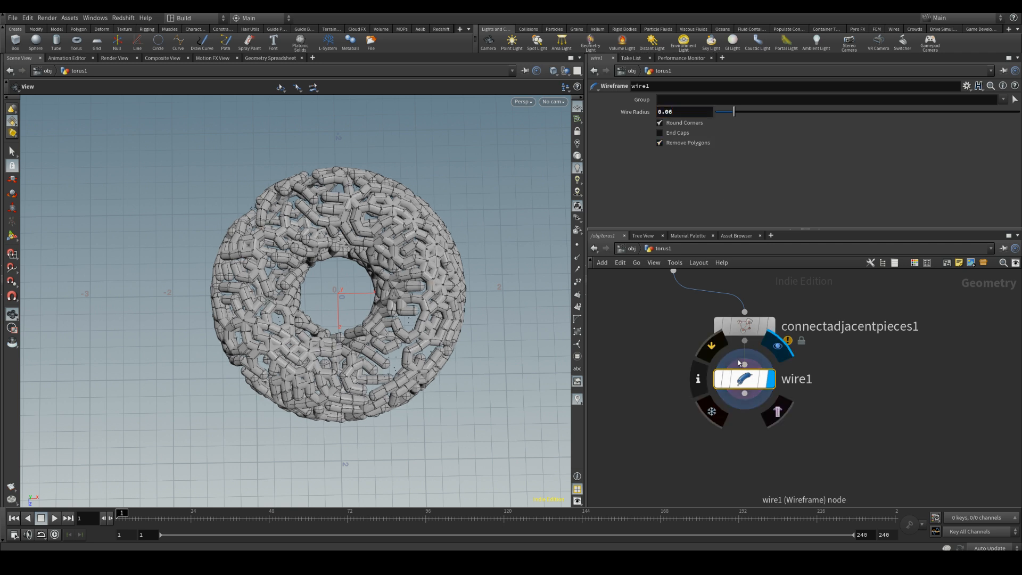
Add and display a VDB from Polygons node fed by the Wireframe node, and set its Voxel Size to 0.02.
{"action": "middle_click_drag", "start_coordinate": [695, 420], "coordinate": [691, 404]}
{"action": "left_click", "coordinate": [719, 438]}
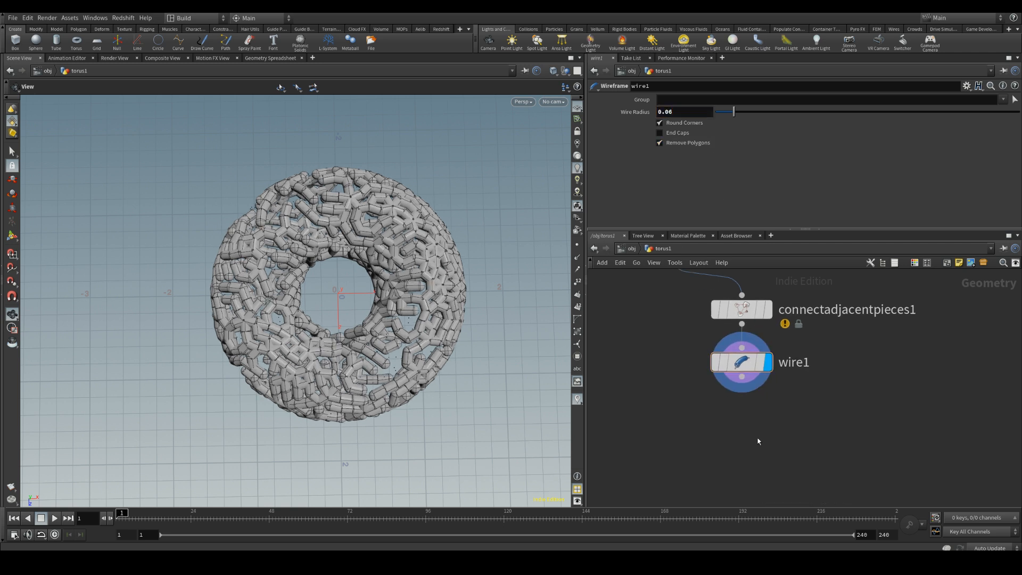
{"action": "key", "text": "Tab"}
{"action": "type", "text": "vdb fro"}
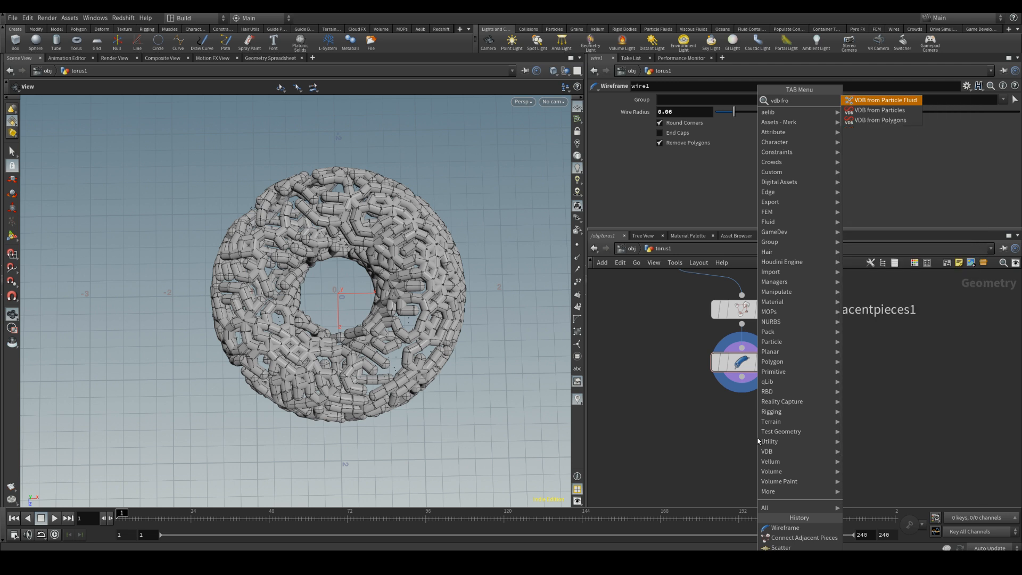
{"action": "type", "text": "m"}
{"action": "key", "text": "Down"}
{"action": "key", "text": "Return"}
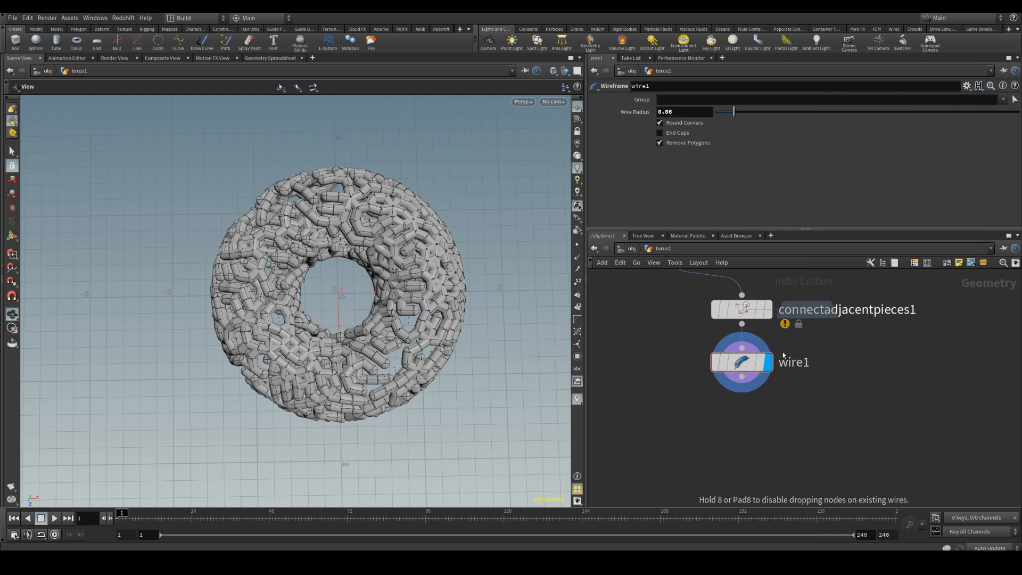
{"action": "left_click", "coordinate": [736, 417]}
{"action": "mouse_move", "coordinate": [775, 387]}
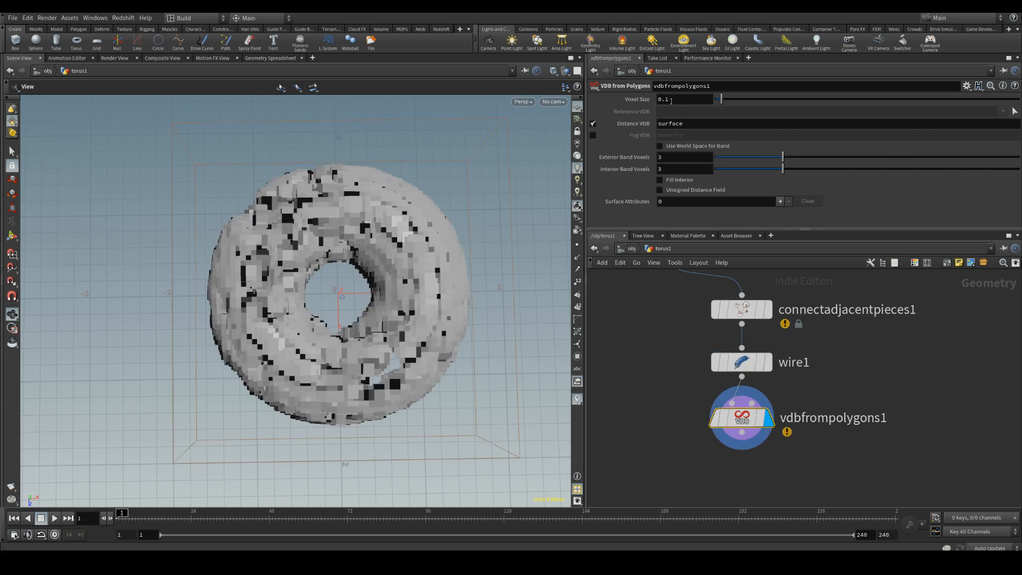
{"action": "type", "text": "0.02"}
{"action": "key", "text": "Return"}
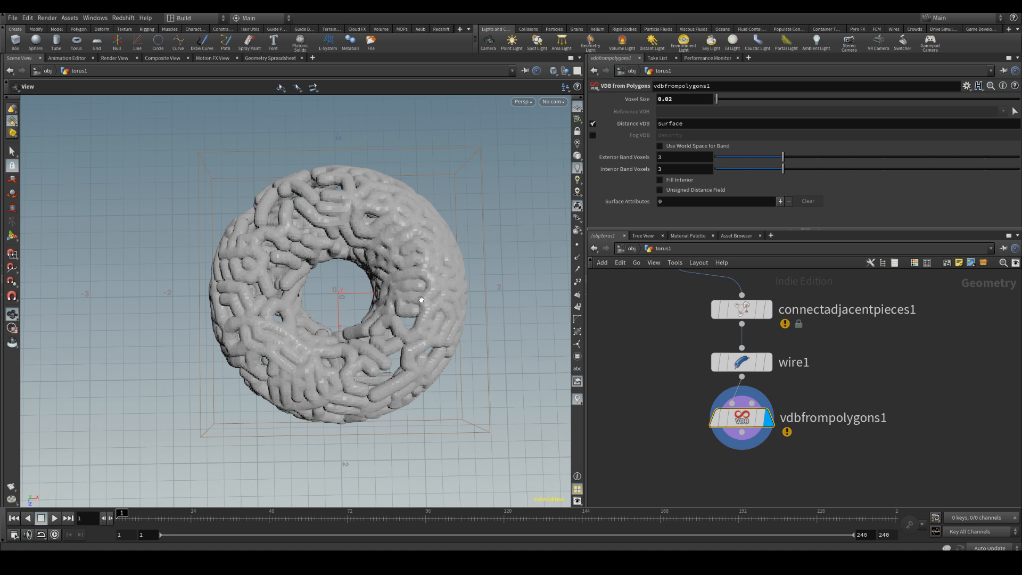
Add and display a Convert VDB node after the VDB from Polygons node, converting to Polygon Soup.
{"action": "middle_click_drag", "start_coordinate": [754, 473], "coordinate": [752, 393]}
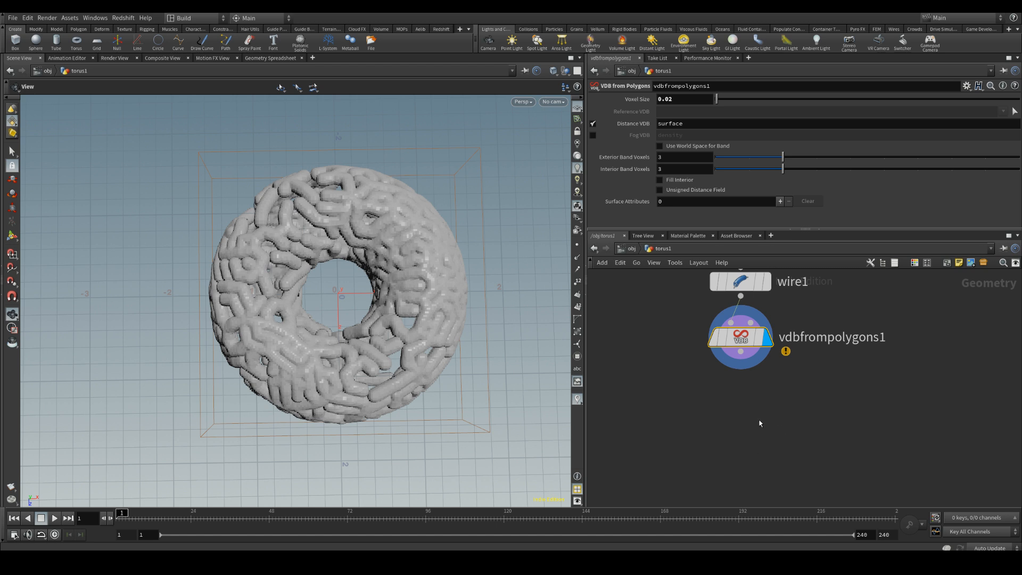
{"action": "key", "text": "Tab"}
{"action": "type", "text": "vd"}
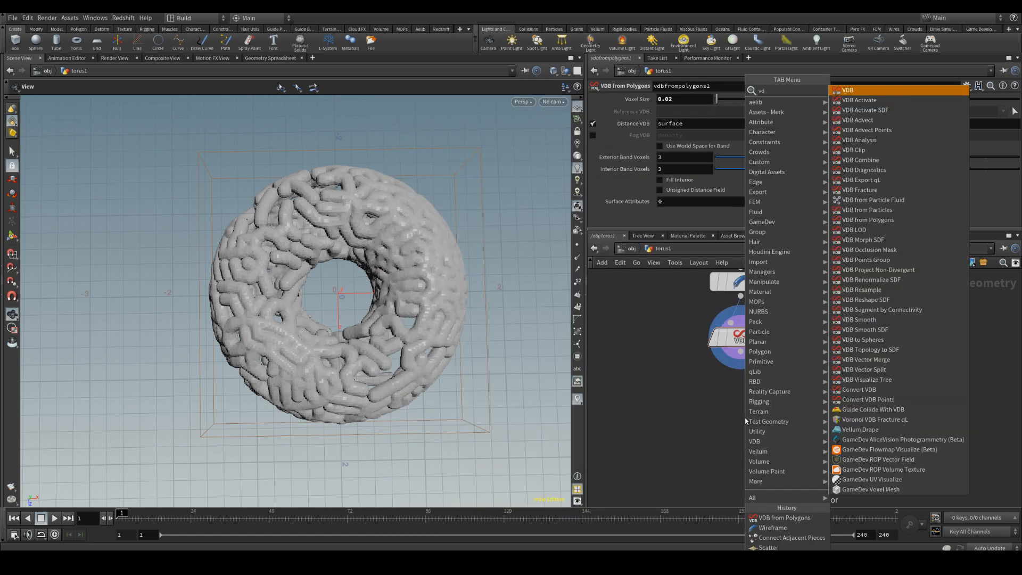
{"action": "type", "text": "b con"}
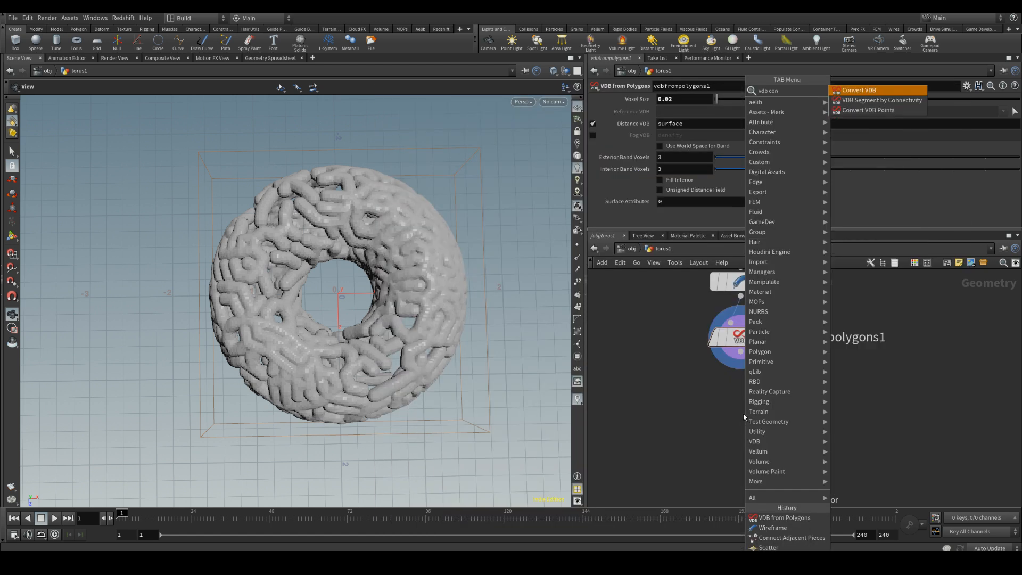
{"action": "left_click", "coordinate": [864, 94]}
{"action": "left_click", "coordinate": [749, 385]}
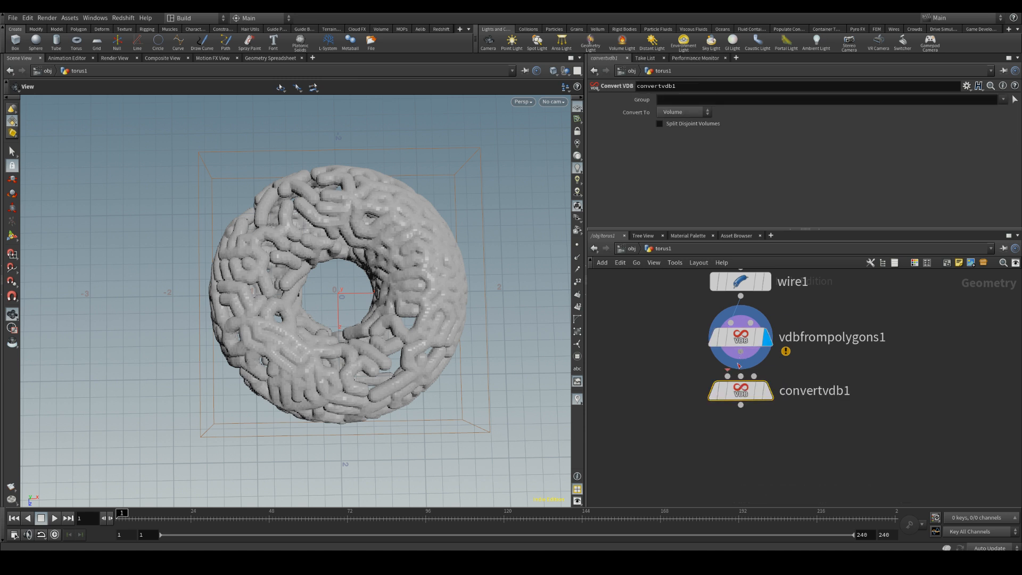
{"action": "left_click", "coordinate": [776, 356]}
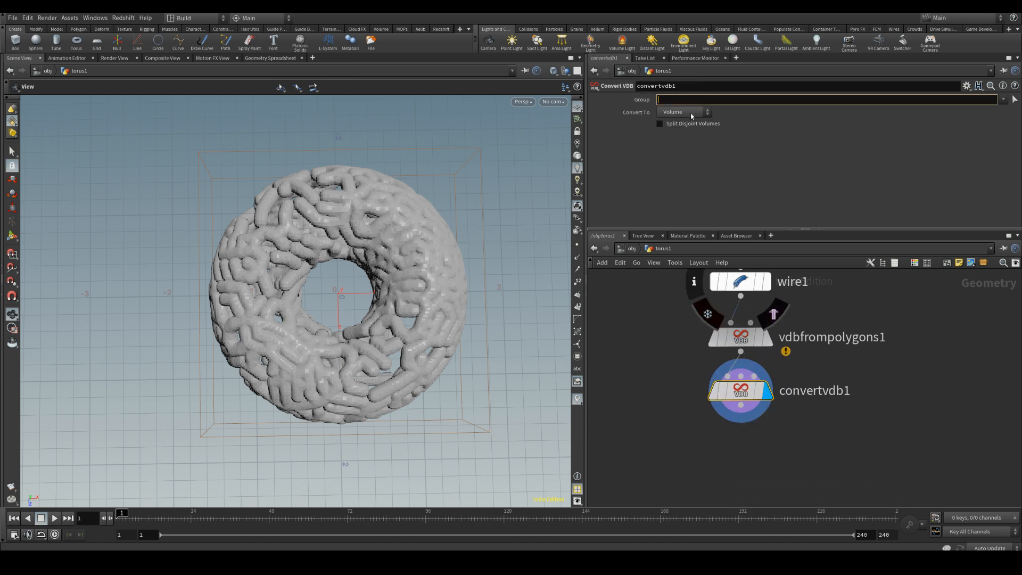
{"action": "left_click", "coordinate": [684, 112]}
{"action": "left_click", "coordinate": [684, 143]}
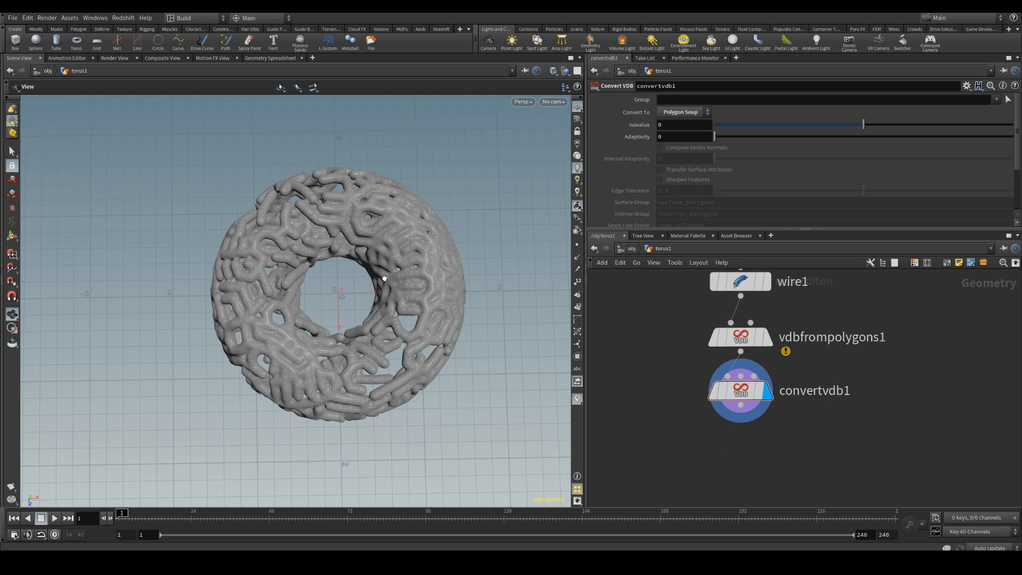
Set the Connect Adjacent Pieces node's Search Radius to 0.073 and inspect the converted torus mesh.
{"action": "left_click_drag", "start_coordinate": [412, 375], "coordinate": [367, 314]}
{"action": "right_click_drag", "start_coordinate": [367, 314], "coordinate": [505, 146]}
{"action": "left_click_drag", "start_coordinate": [504, 146], "coordinate": [422, 283]}
{"action": "right_click_drag", "start_coordinate": [423, 283], "coordinate": [299, 325]}
{"action": "left_click_drag", "start_coordinate": [298, 324], "coordinate": [332, 357]}
{"action": "middle_click_drag", "start_coordinate": [942, 394], "coordinate": [935, 483]}
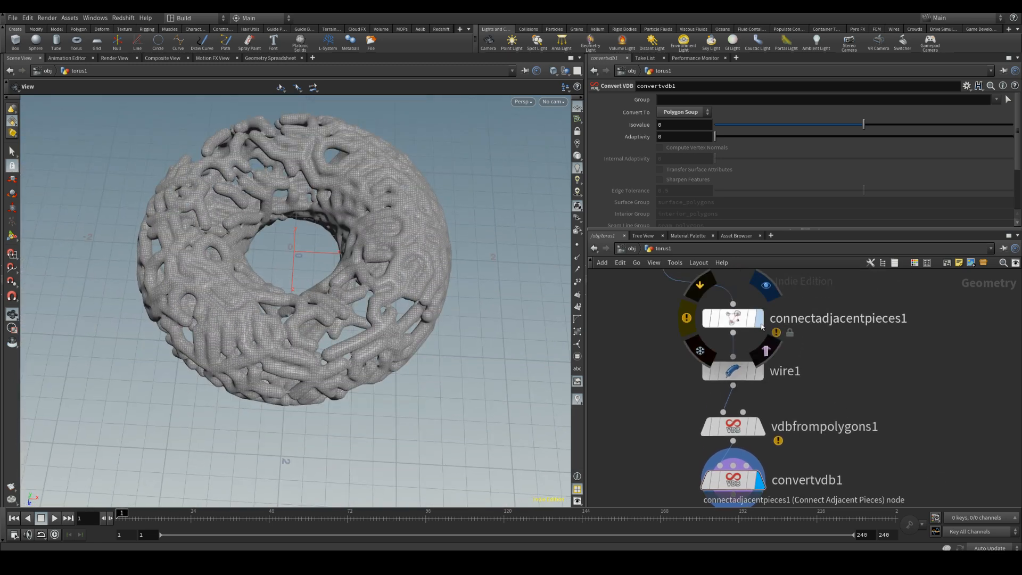
{"action": "left_click", "coordinate": [737, 322]}
{"action": "key", "text": "BackSpace"}
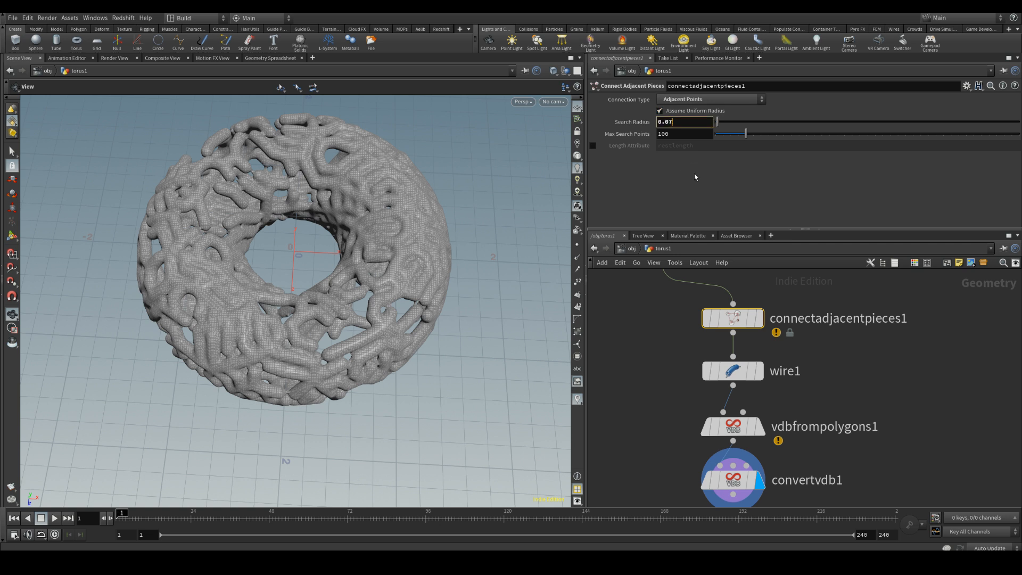
{"action": "key", "text": "Return"}
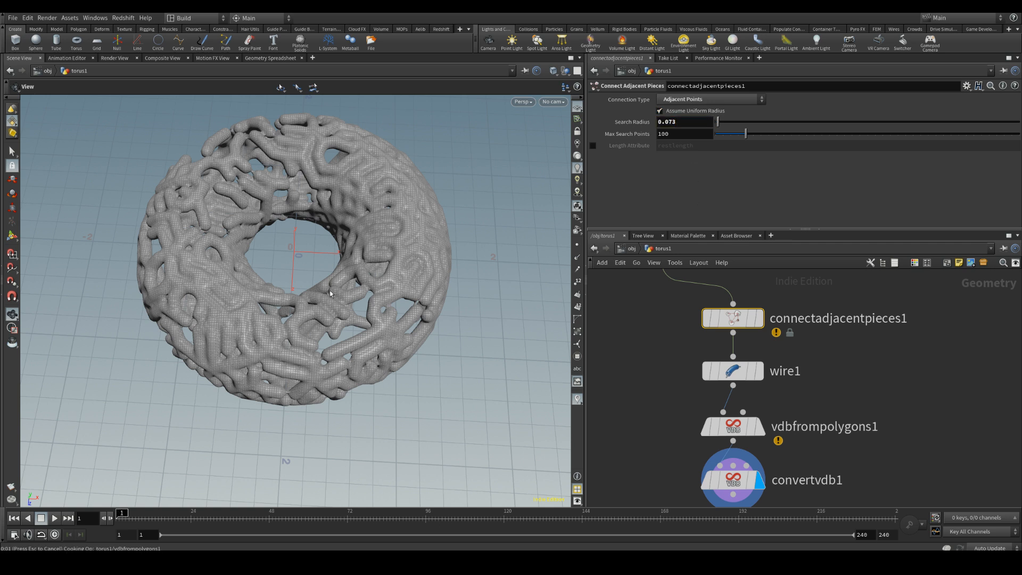
{"action": "mouse_move", "coordinate": [323, 243]}
{"action": "left_mouse_down"}
{"action": "mouse_move", "coordinate": [330, 262]}
{"action": "mouse_move", "coordinate": [334, 228]}
{"action": "left_mouse_up"}
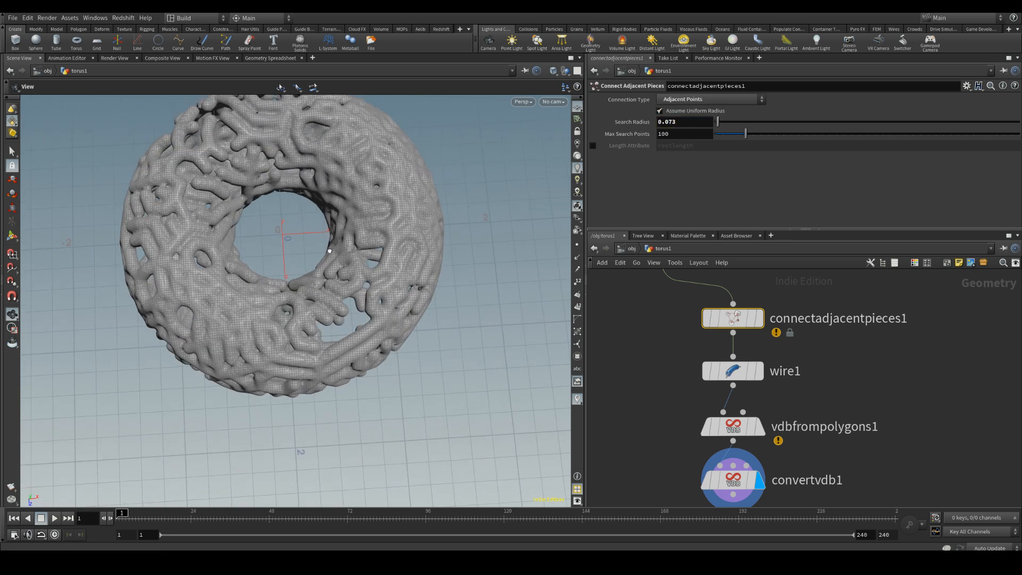
{"action": "right_click_drag", "start_coordinate": [333, 228], "coordinate": [312, 280]}
Try a Global Seed of 1 on the scatter node and return it to 0.
{"action": "middle_click_drag", "start_coordinate": [837, 459], "coordinate": [845, 411]}
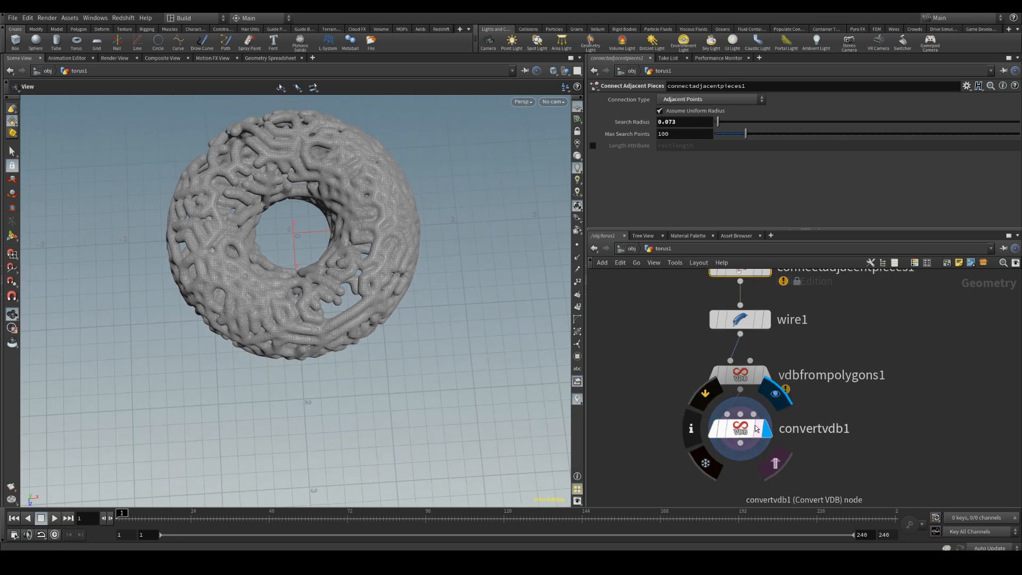
{"action": "middle_click_drag", "start_coordinate": [655, 365], "coordinate": [654, 472]}
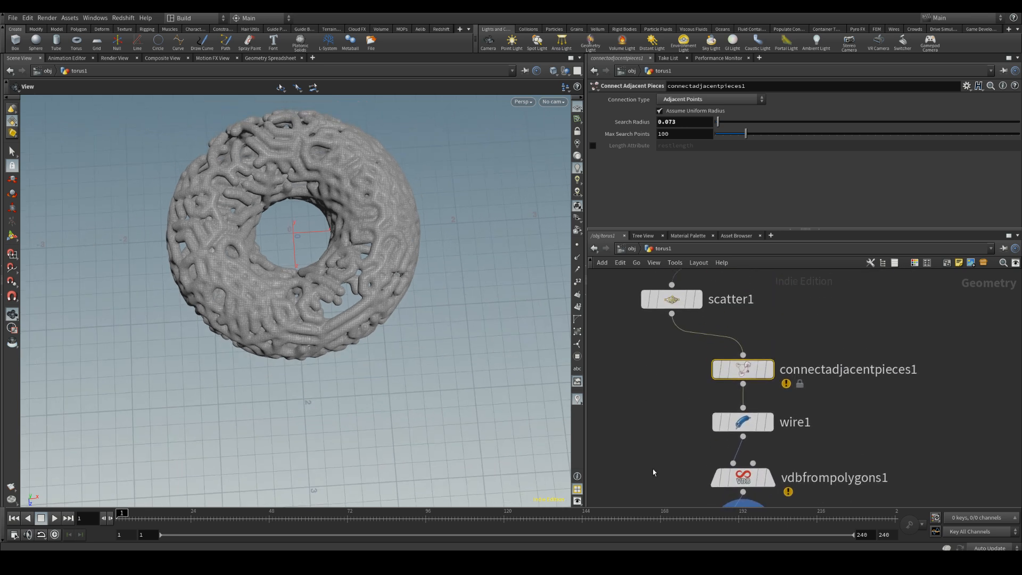
{"action": "left_click", "coordinate": [672, 300]}
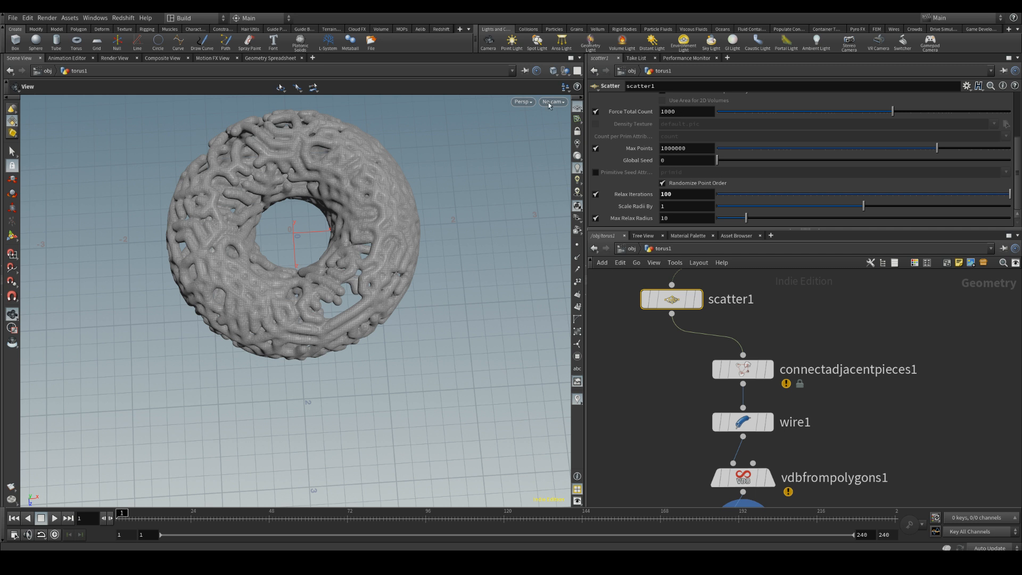
{"action": "mouse_move", "coordinate": [1017, 149]}
{"action": "left_mouse_down"}
{"action": "mouse_move", "coordinate": [1018, 109]}
{"action": "mouse_move", "coordinate": [1017, 156]}
{"action": "left_mouse_up"}
{"action": "left_click", "coordinate": [669, 161]}
{"action": "type", "text": "1"}
{"action": "key", "text": "Return"}
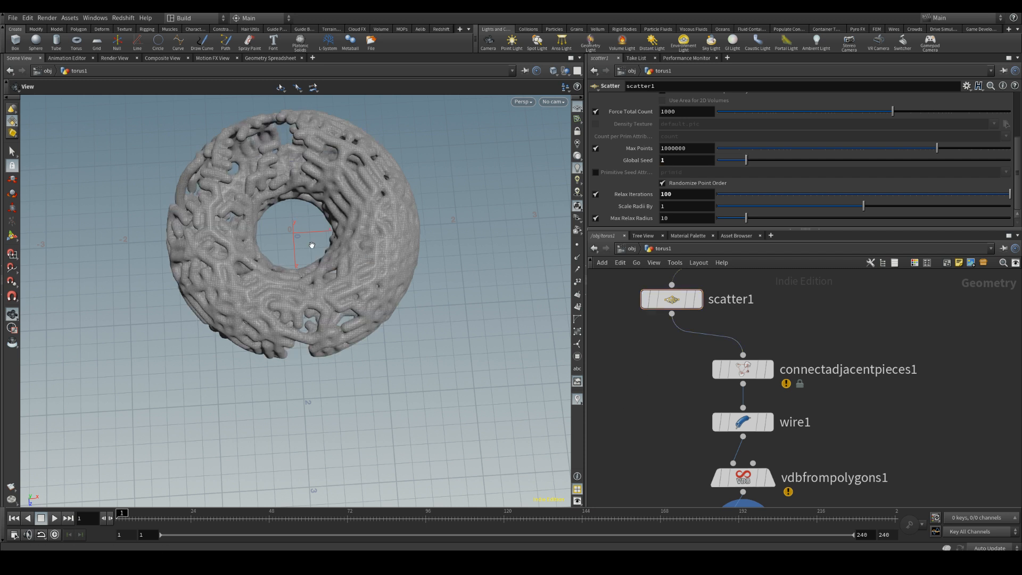
{"action": "double_click", "coordinate": [684, 159]}
{"action": "type", "text": "0"}
{"action": "key", "text": "Return"}
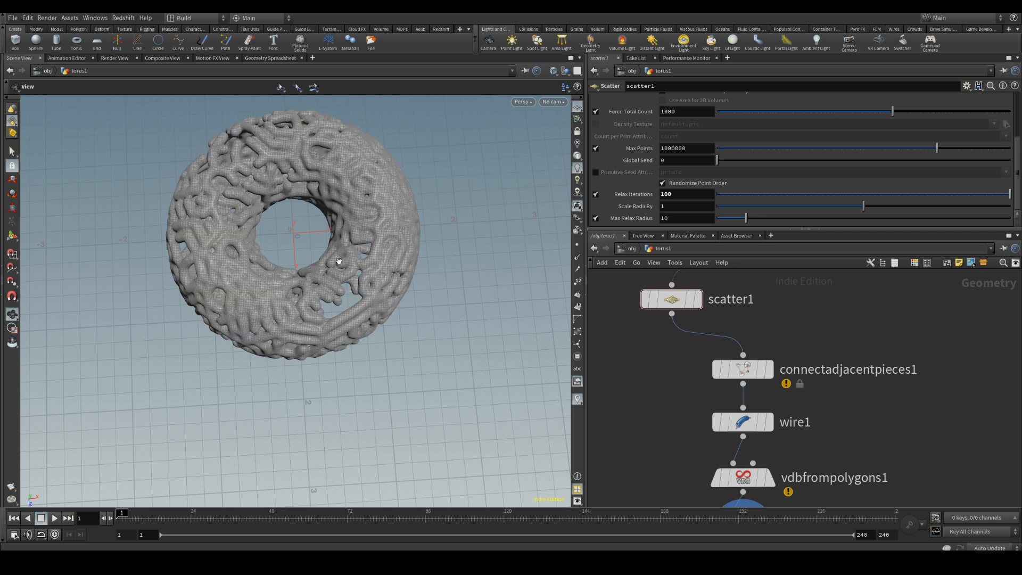
Add a Smooth node below the Convert VDB node, wire it to the converted mesh and display its result.
{"action": "middle_click_drag", "start_coordinate": [653, 430], "coordinate": [650, 291]}
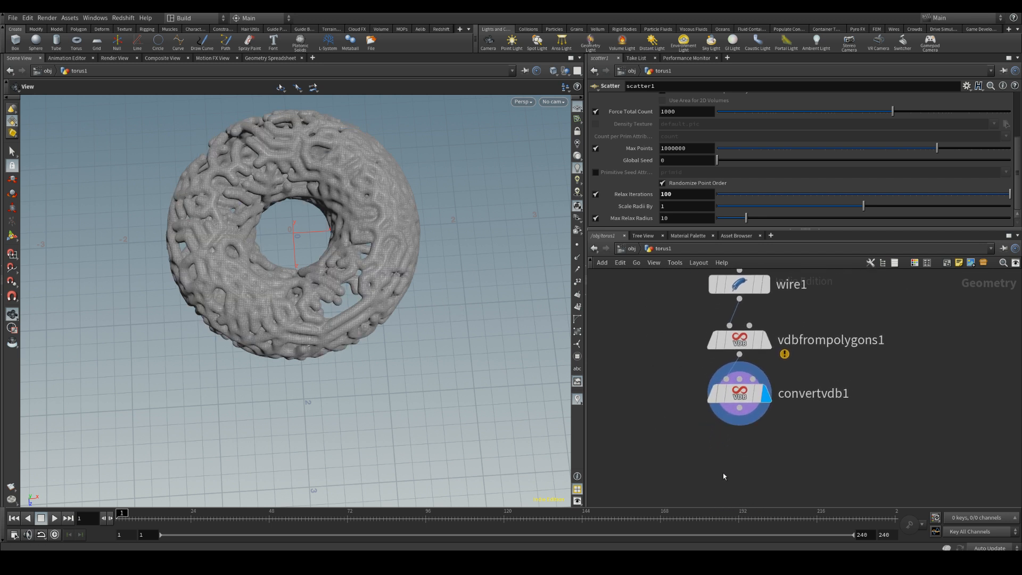
{"action": "key", "text": "Tab"}
{"action": "type", "text": "smoot"}
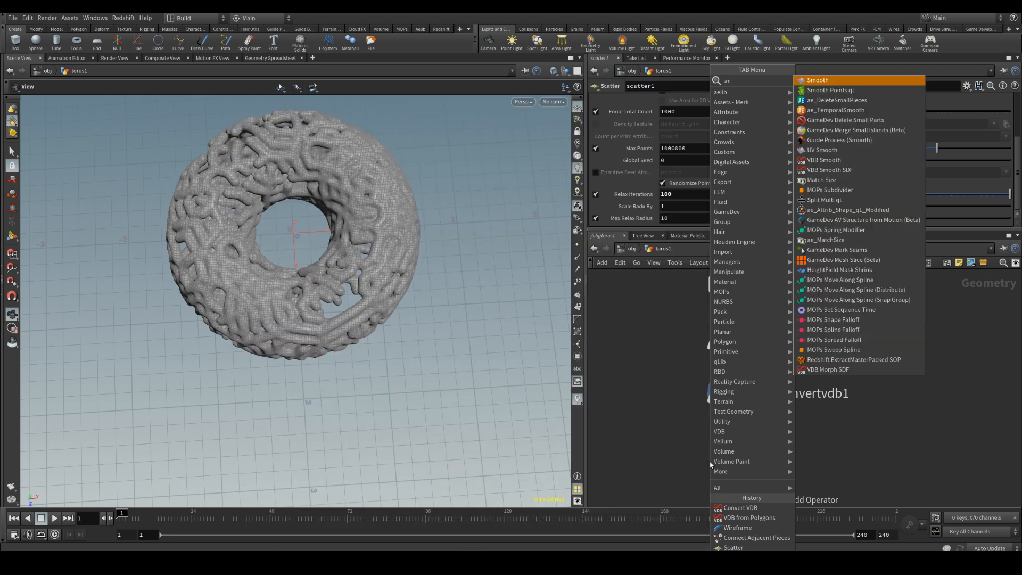
{"action": "left_click", "coordinate": [820, 79]}
{"action": "left_click", "coordinate": [740, 436]}
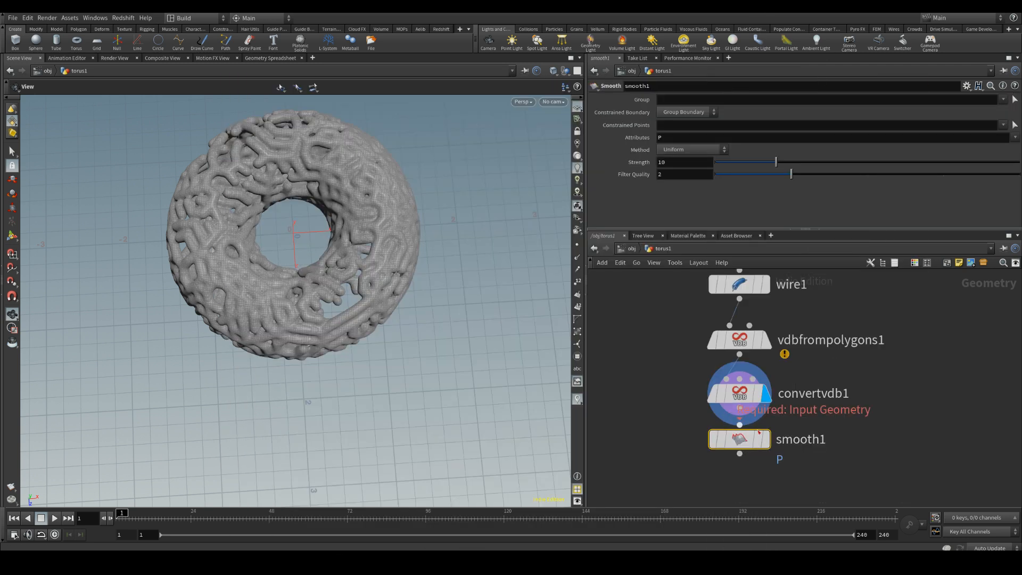
{"action": "left_click_drag", "start_coordinate": [750, 438], "coordinate": [748, 452]}
{"action": "left_click", "coordinate": [740, 436]}
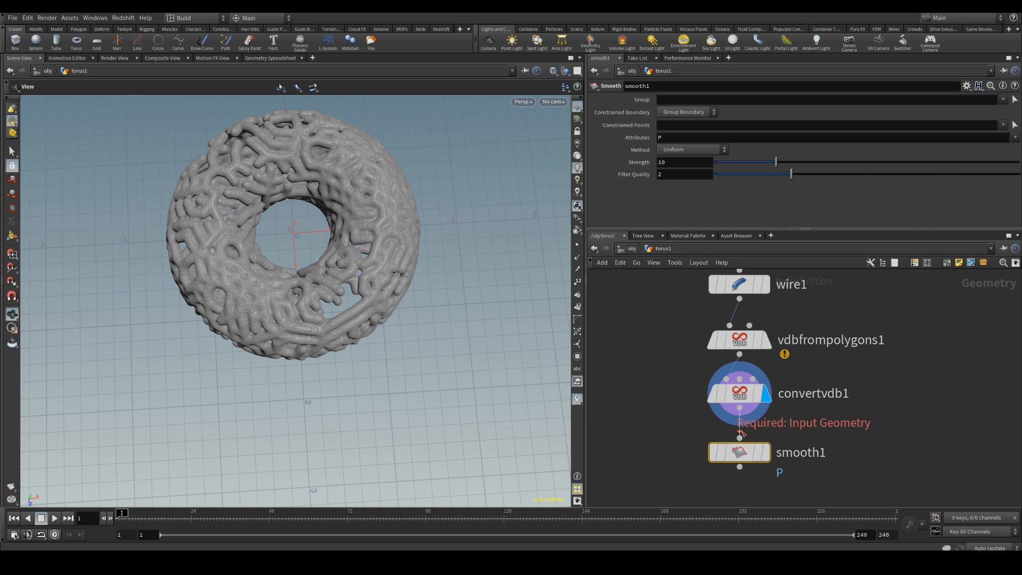
{"action": "left_click", "coordinate": [741, 435]}
{"action": "mouse_move", "coordinate": [744, 452]}
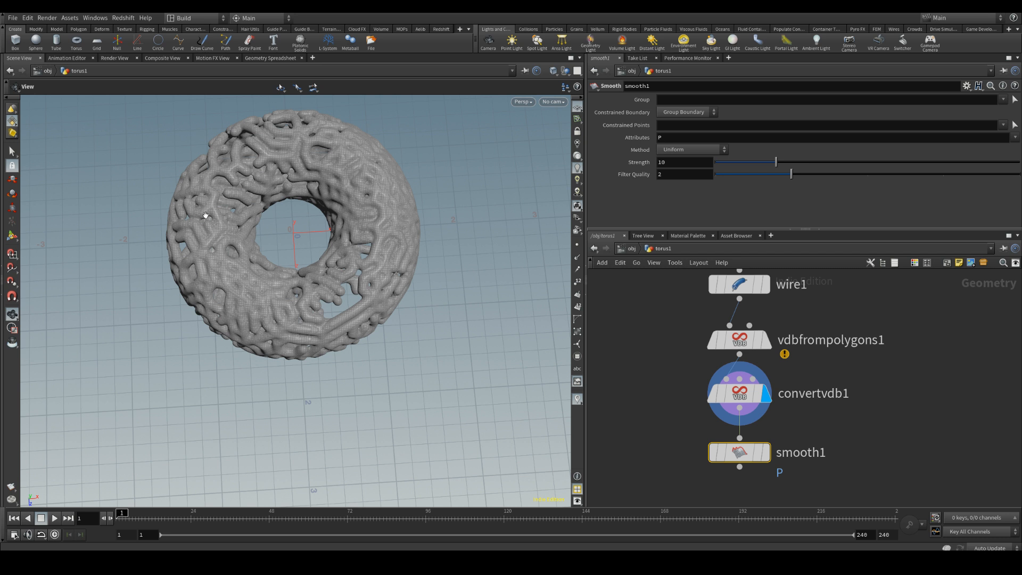
{"action": "left_click", "coordinate": [766, 452]}
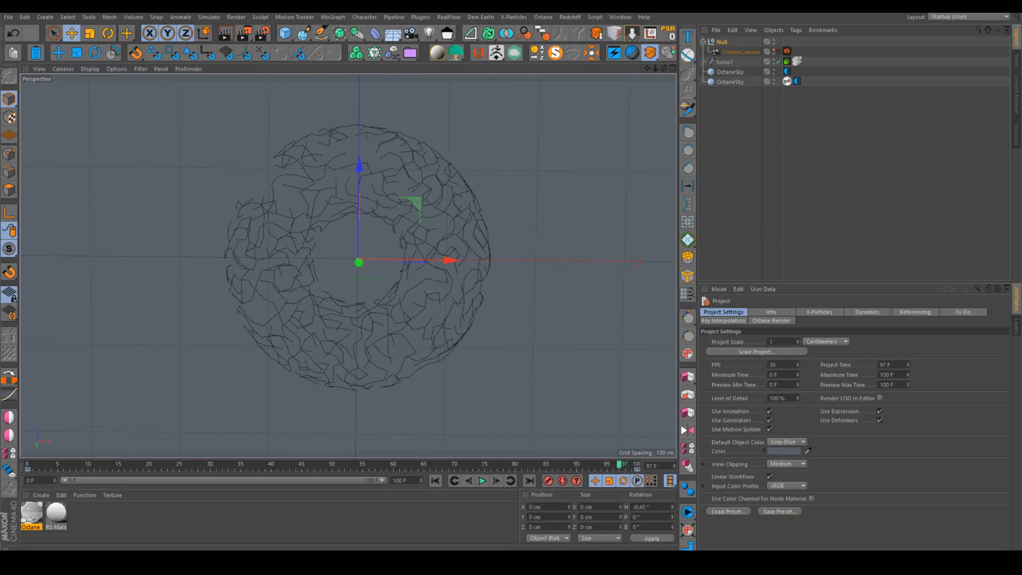
{"action": "left_click", "coordinate": [714, 110]}
{"action": "left_click", "coordinate": [375, 34]}
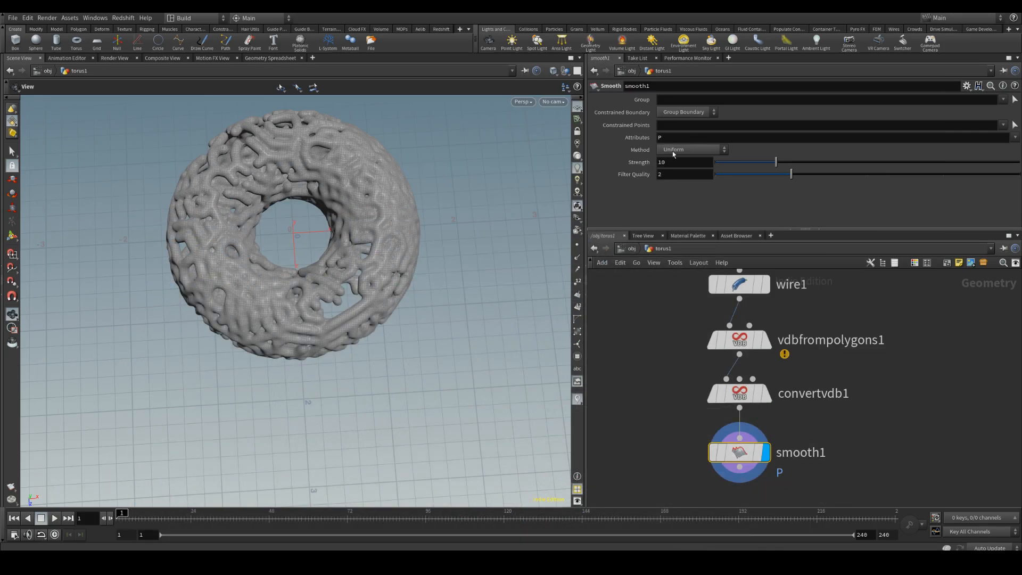
Try a Strength of 400 on the Smooth node and inspect the torus surface.
{"action": "left_click", "coordinate": [675, 165]}
{"action": "type", "text": "400"}
{"action": "key", "text": "Return"}
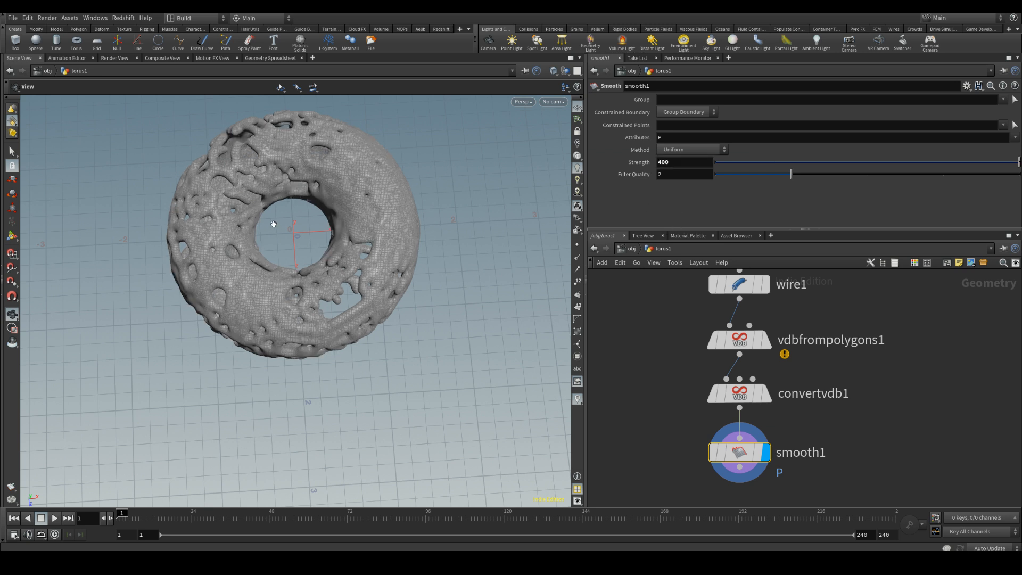
{"action": "left_click_drag", "start_coordinate": [274, 224], "coordinate": [271, 267]}
{"action": "left_click_drag", "start_coordinate": [251, 166], "coordinate": [446, 207]}
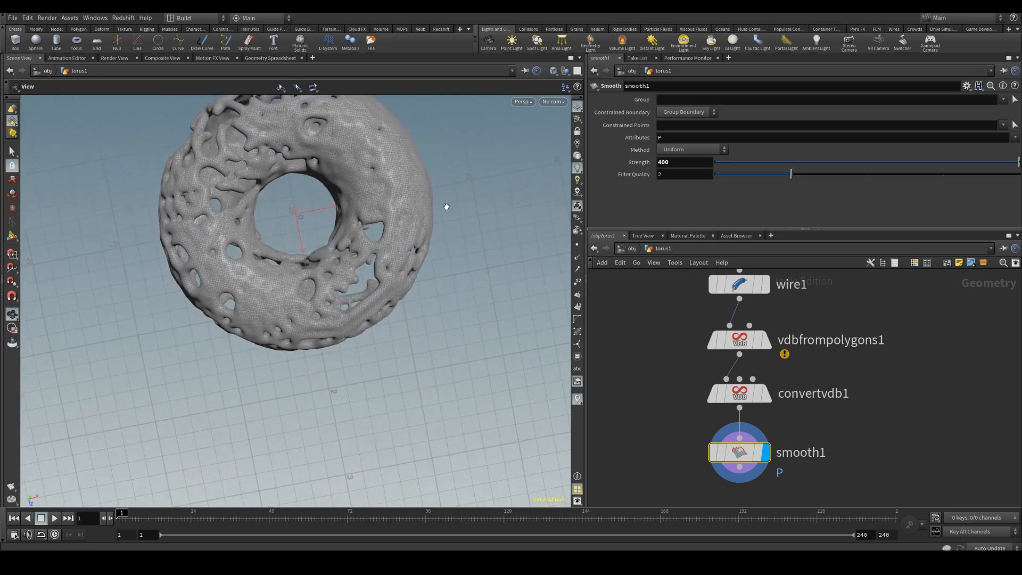
Try a Filter Quality of 1 on the Smooth node, inspect the torus, and return the value to 2.
{"action": "left_click", "coordinate": [680, 175]}
{"action": "key", "text": "Return"}
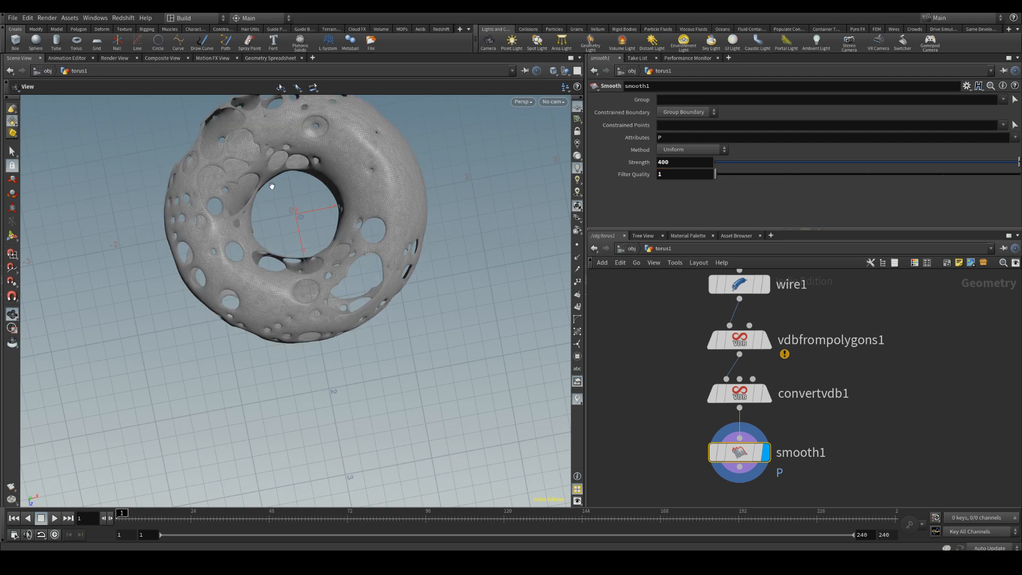
{"action": "right_click_drag", "start_coordinate": [278, 169], "coordinate": [222, 258]}
{"action": "left_click_drag", "start_coordinate": [222, 258], "coordinate": [385, 227]}
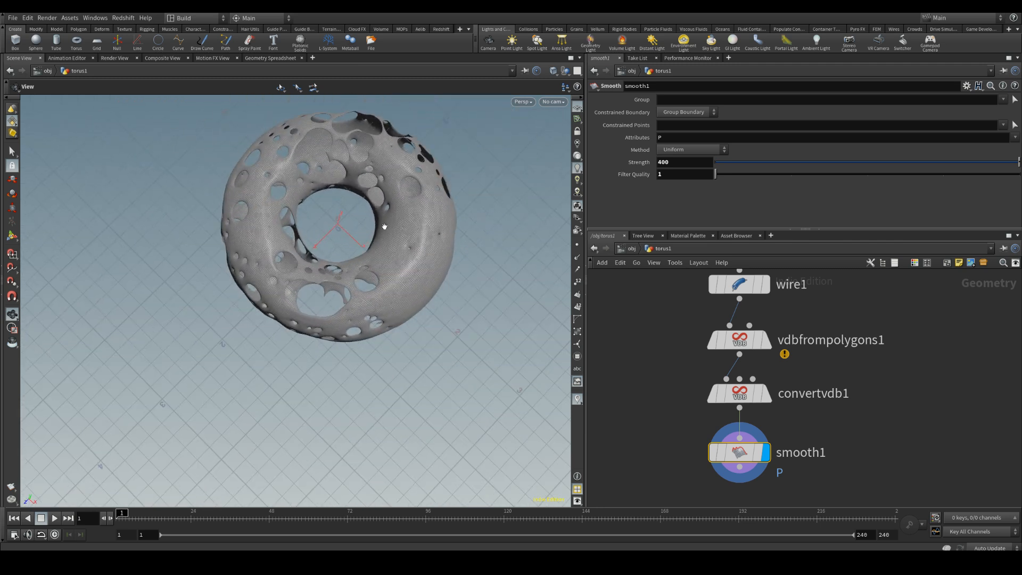
{"action": "left_click", "coordinate": [684, 175]}
{"action": "type", "text": "2"}
{"action": "key", "text": "Return"}
{"action": "left_click_drag", "start_coordinate": [350, 184], "coordinate": [484, 232]}
{"action": "scroll", "coordinate": [391, 151], "scroll_direction": "up", "scroll_amount": 2}
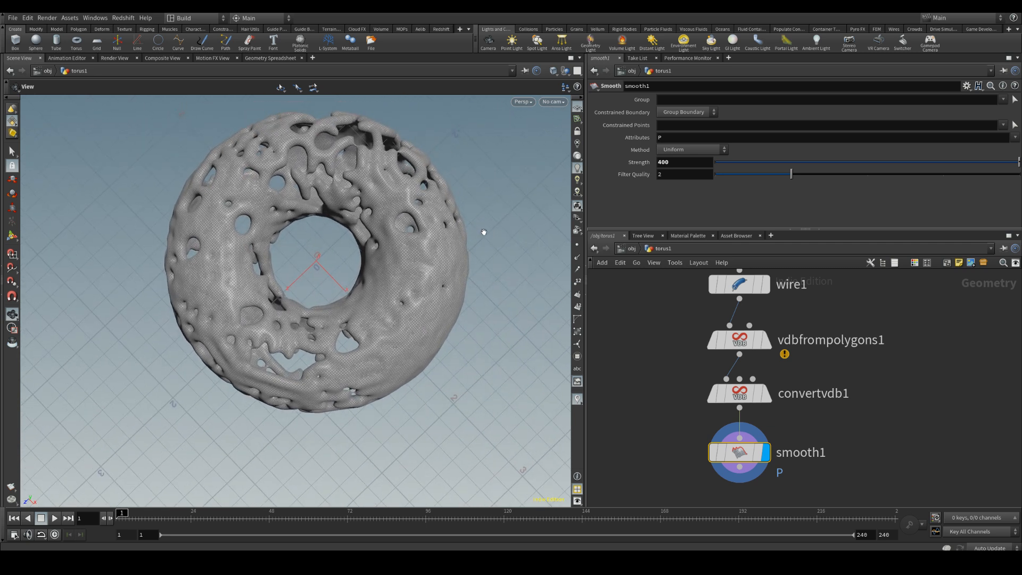
Set the Smooth node's Strength to 600 and inspect the smoothed torus.
{"action": "double_click", "coordinate": [691, 162]}
{"action": "type", "text": "600"}
{"action": "key", "text": "Return"}
{"action": "mouse_move", "coordinate": [745, 291]}
{"action": "left_click_drag", "start_coordinate": [398, 195], "coordinate": [413, 237]}
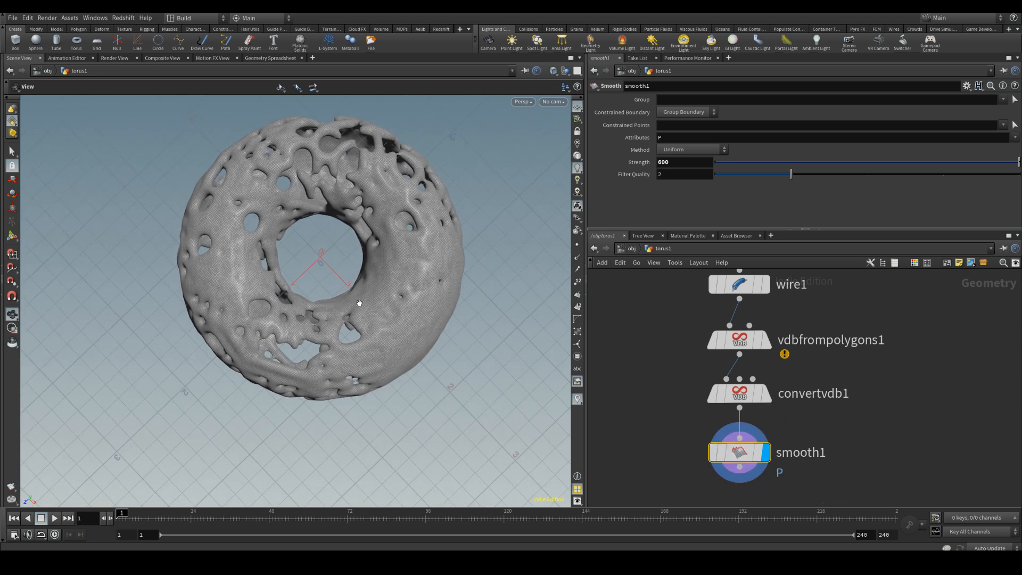
{"action": "left_click_drag", "start_coordinate": [359, 303], "coordinate": [500, 424]}
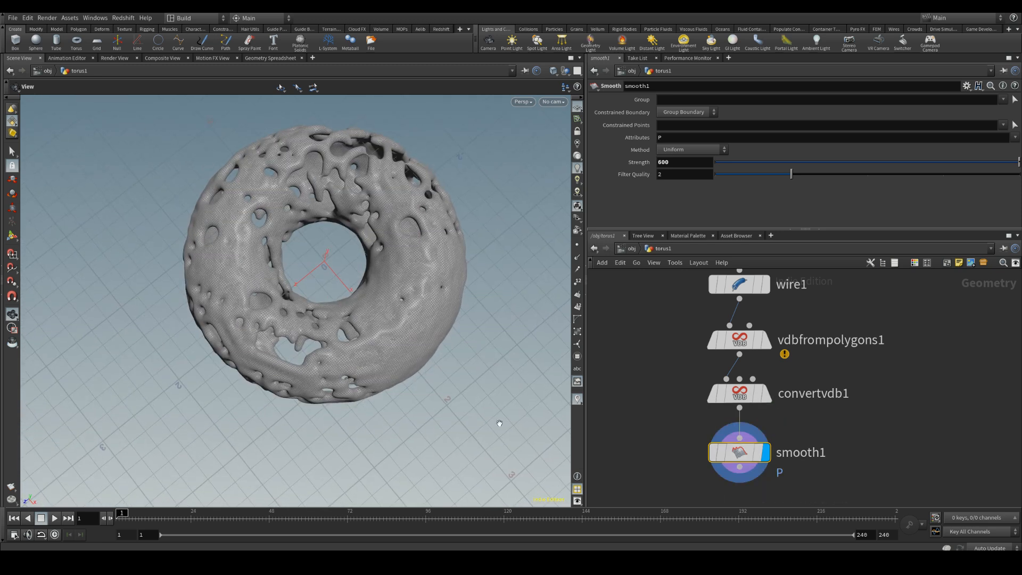
View the rendered torus image 6.png in Photos and minimize its window.
{"action": "mouse_move", "coordinate": [333, 559]}
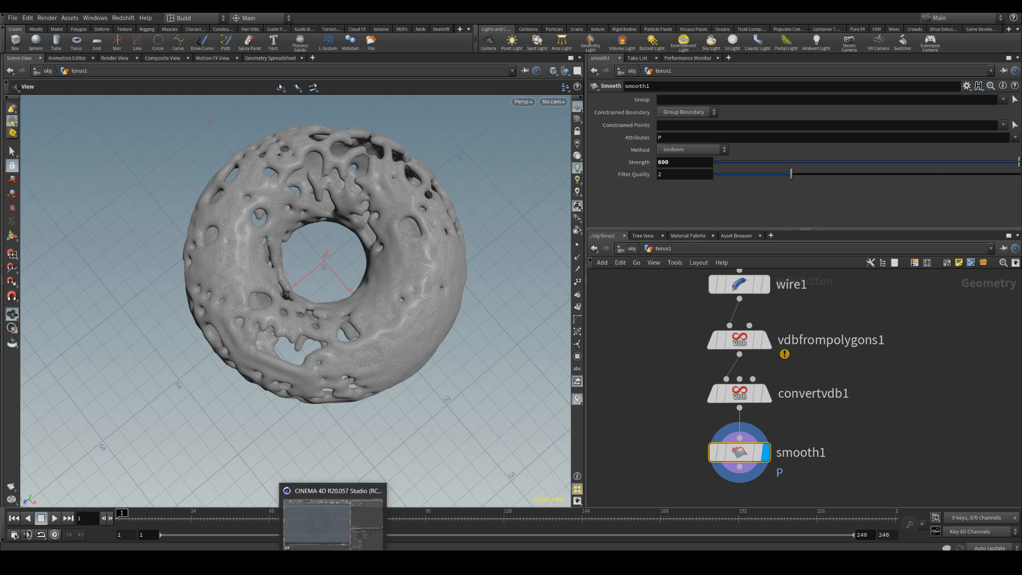
{"action": "left_click", "coordinate": [338, 529]}
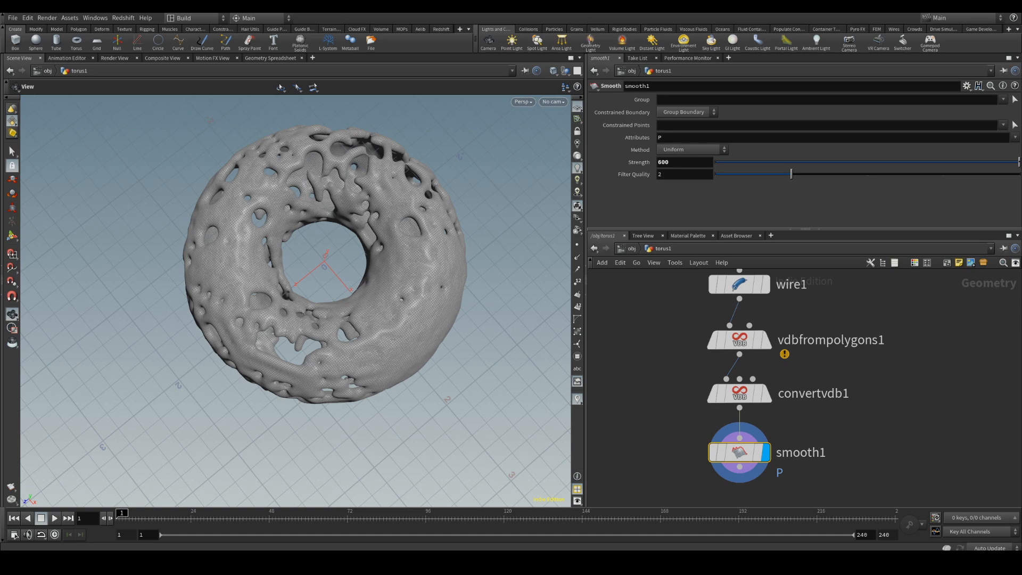
{"action": "key", "text": "alt+Tab"}
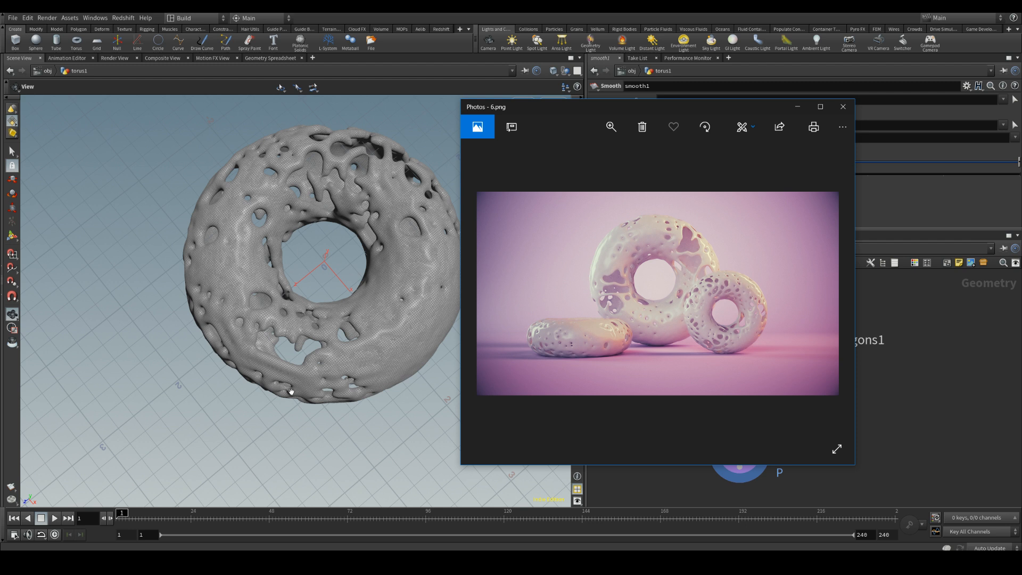
{"action": "left_click", "coordinate": [797, 107]}
Lay out the nodes of the torus network automatically and make room beside the chain.
{"action": "scroll", "coordinate": [829, 412], "scroll_direction": "down", "scroll_amount": 5}
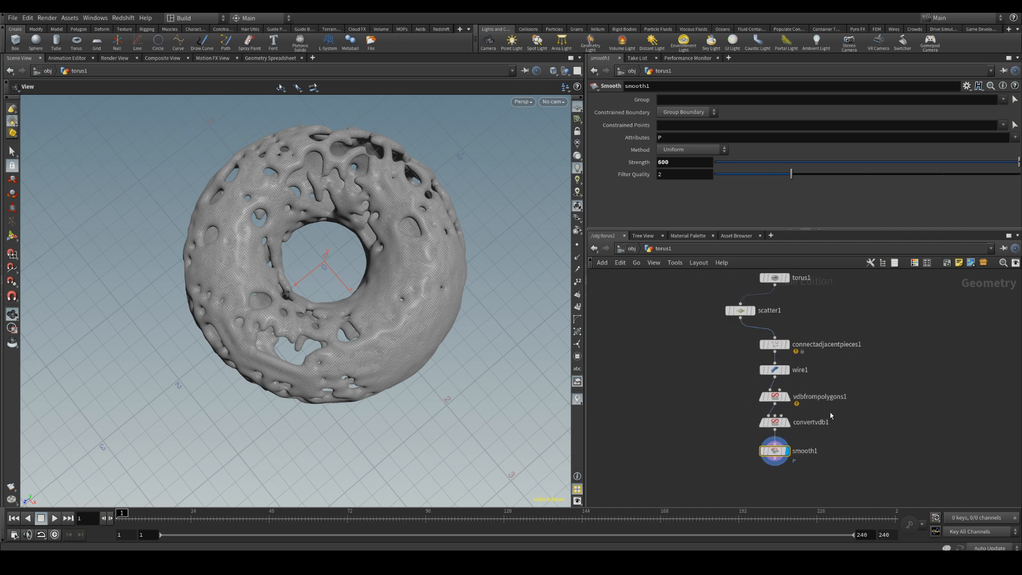
{"action": "key", "text": "l"}
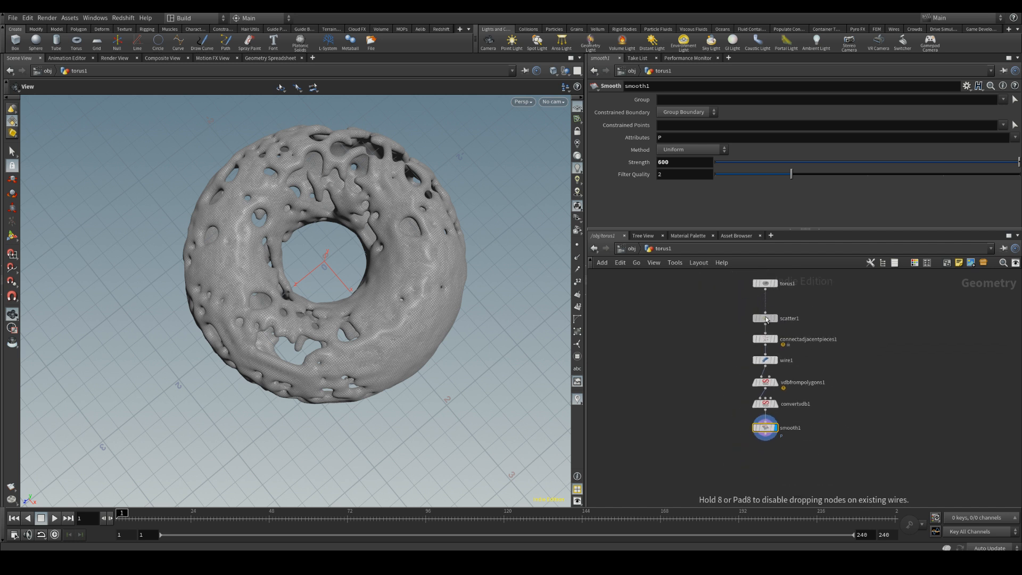
{"action": "left_click_drag", "start_coordinate": [732, 313], "coordinate": [826, 471]}
{"action": "left_click", "coordinate": [778, 354]}
Add a File node beside the torus node.
{"action": "key", "text": "Tab"}
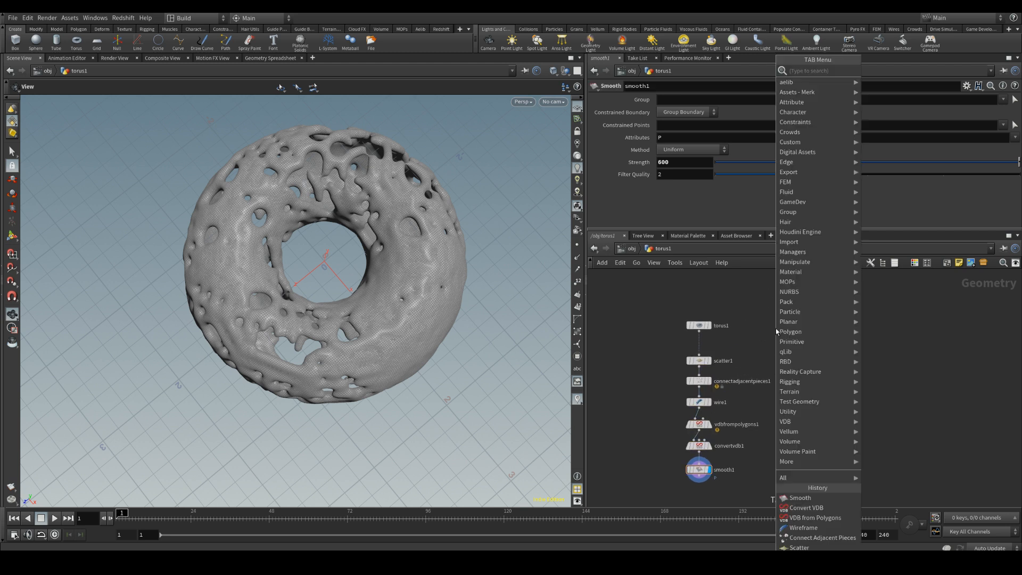
{"action": "type", "text": "file"}
{"action": "left_click", "coordinate": [877, 70]}
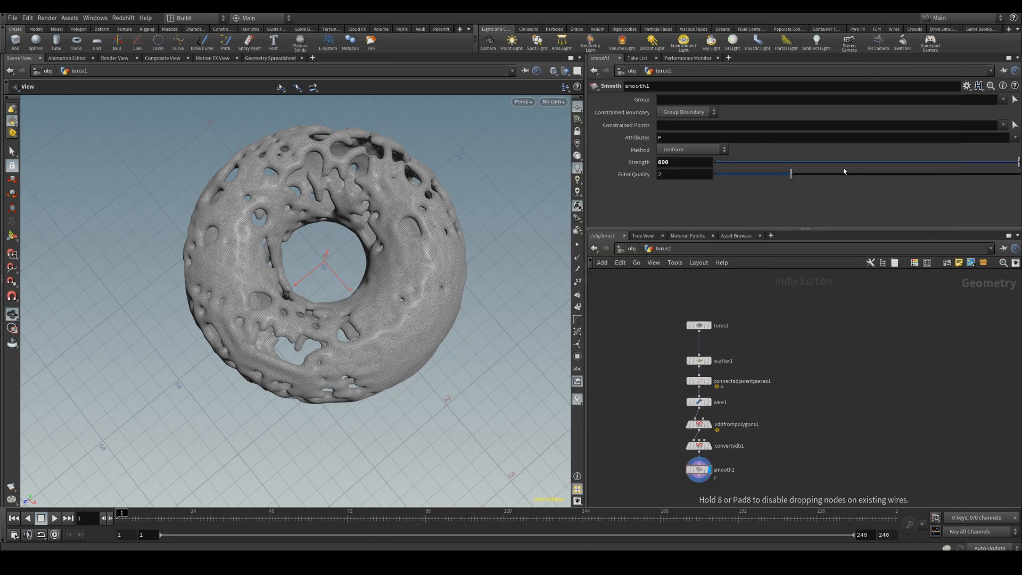
{"action": "left_click", "coordinate": [756, 325]}
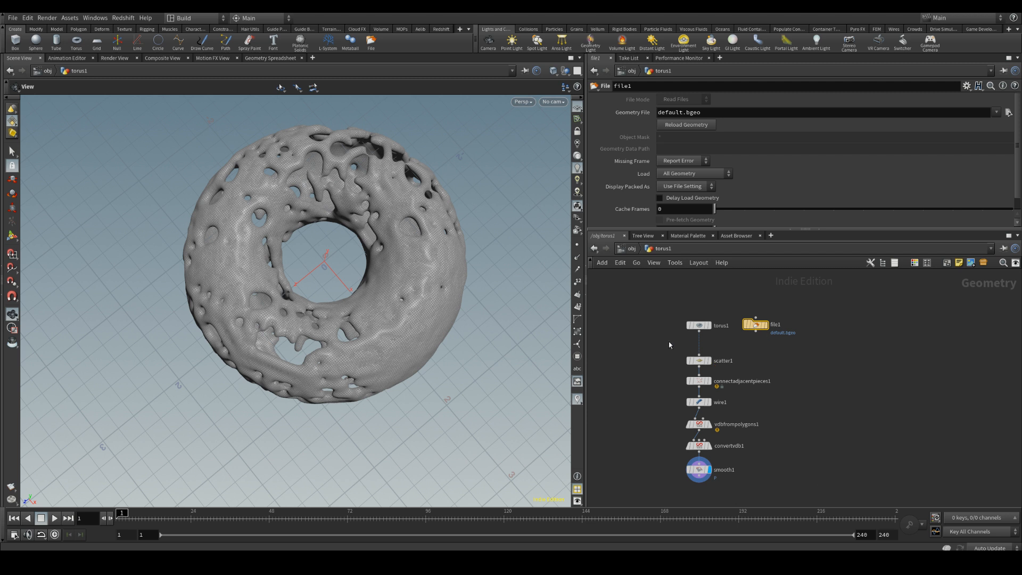
Disconnect the torus from the Scatter node, feed the File node into it instead, and display the File node.
{"action": "key", "text": "y"}
{"action": "left_click_drag", "start_coordinate": [670, 341], "coordinate": [755, 357]}
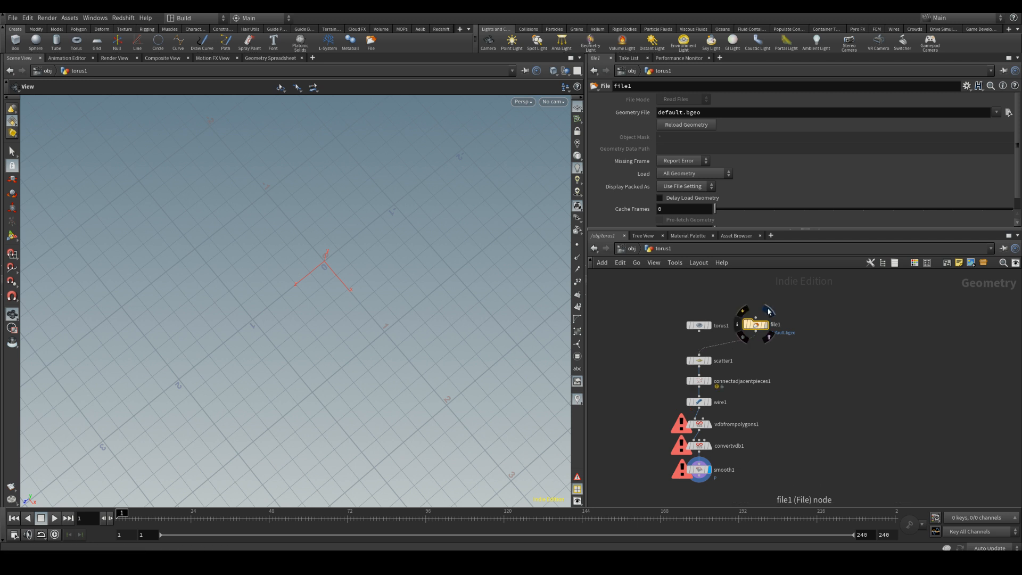
{"action": "left_click", "coordinate": [767, 326]}
{"action": "left_click_drag", "start_coordinate": [354, 312], "coordinate": [334, 298]}
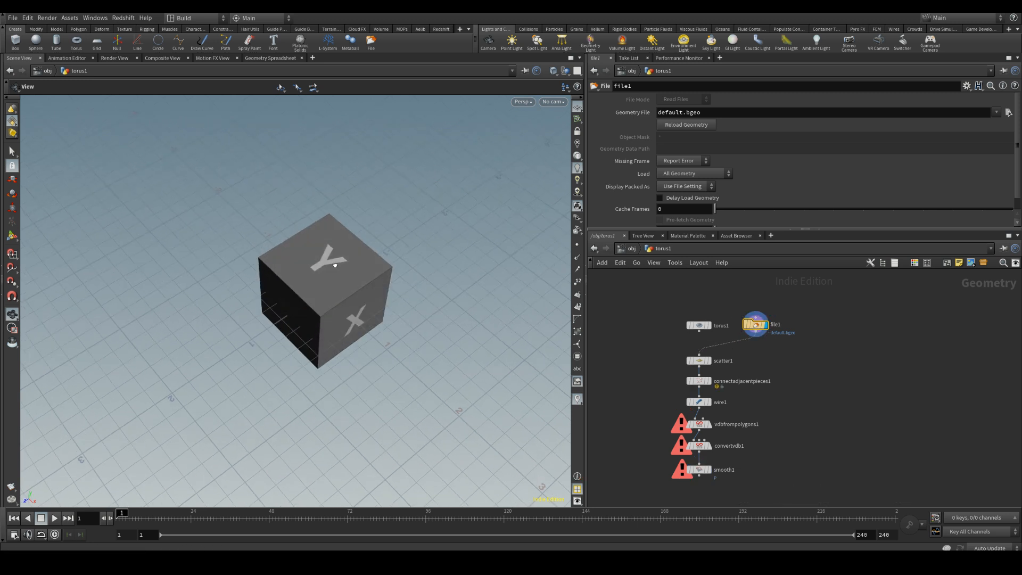
Load the recent model Pose seks.obj as the File node's geometry and inspect the kneeling figure up close.
{"action": "left_click", "coordinate": [996, 112]}
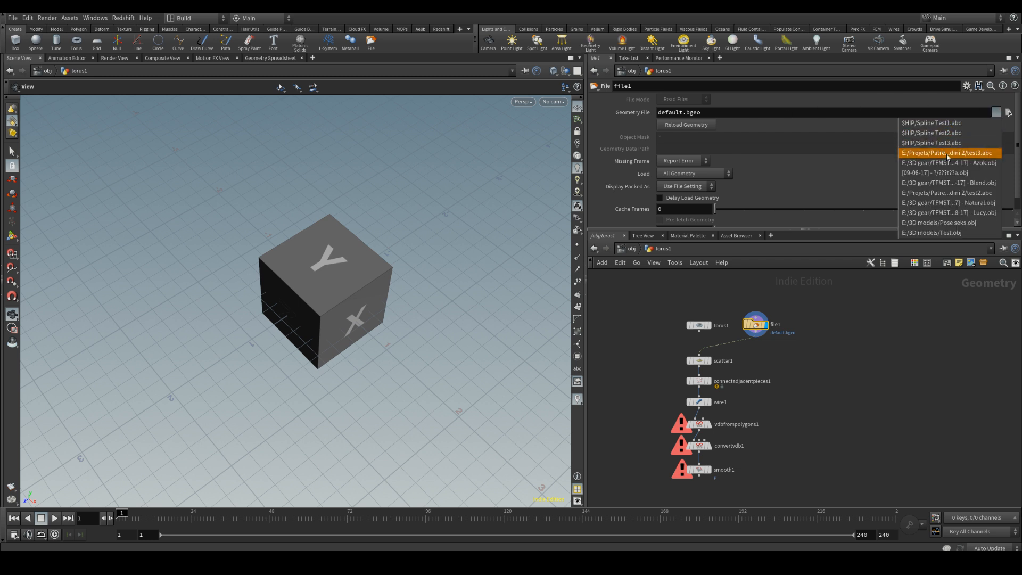
{"action": "left_click", "coordinate": [969, 226]}
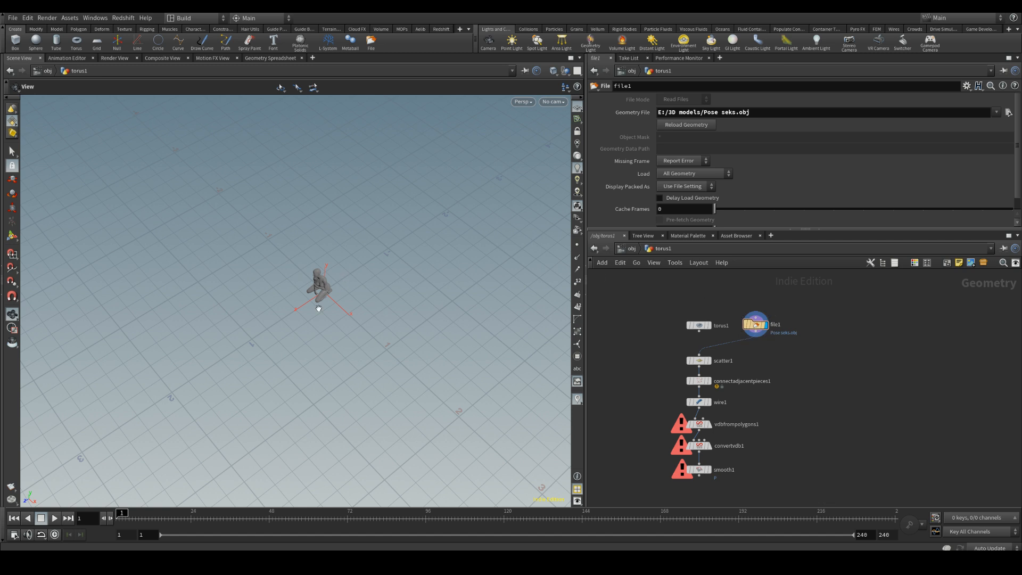
{"action": "right_click_drag", "start_coordinate": [318, 307], "coordinate": [347, 170]}
{"action": "left_click_drag", "start_coordinate": [347, 170], "coordinate": [326, 221]}
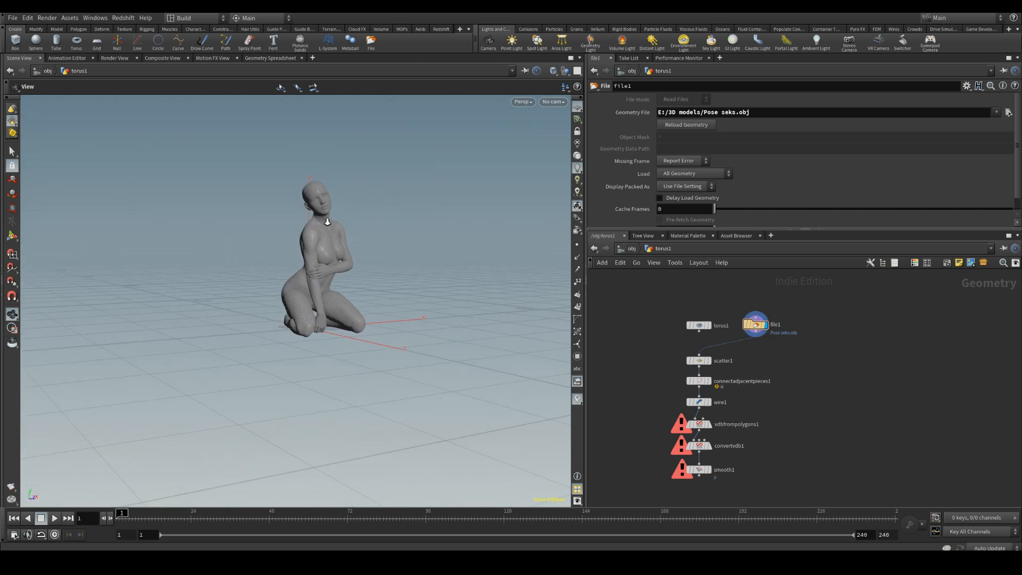
{"action": "right_click_drag", "start_coordinate": [326, 222], "coordinate": [418, 39]}
{"action": "left_click_drag", "start_coordinate": [335, 197], "coordinate": [280, 216]}
{"action": "right_click_drag", "start_coordinate": [279, 215], "coordinate": [331, 259]}
{"action": "mouse_move", "coordinate": [330, 259]}
{"action": "left_mouse_down"}
{"action": "mouse_move", "coordinate": [331, 235]}
{"action": "mouse_move", "coordinate": [324, 268]}
{"action": "left_mouse_up"}
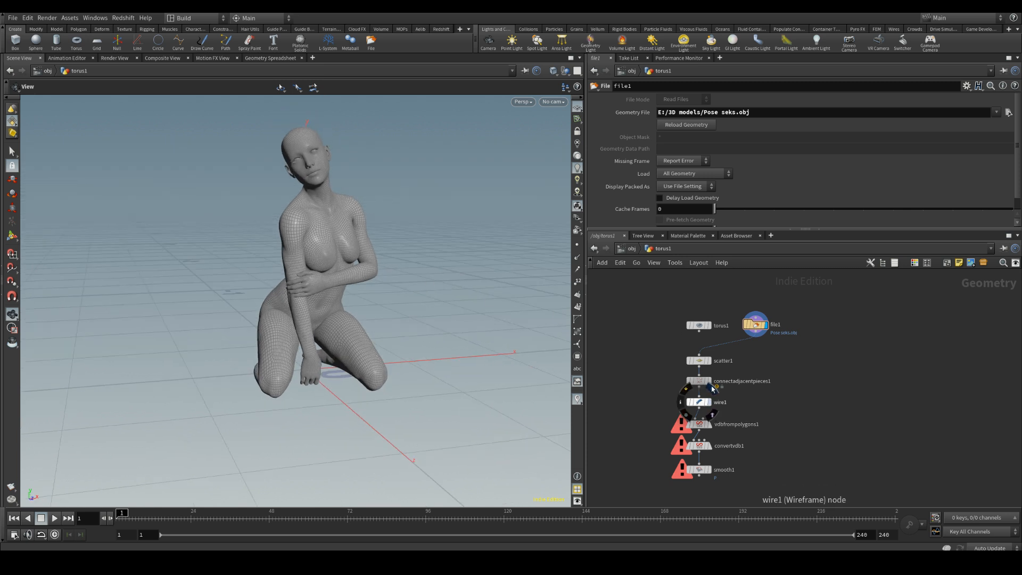
Check the Wireframe node's result on the figure, and switch the display and selection to the Connect Adjacent Pieces node.
{"action": "left_click", "coordinate": [712, 388]}
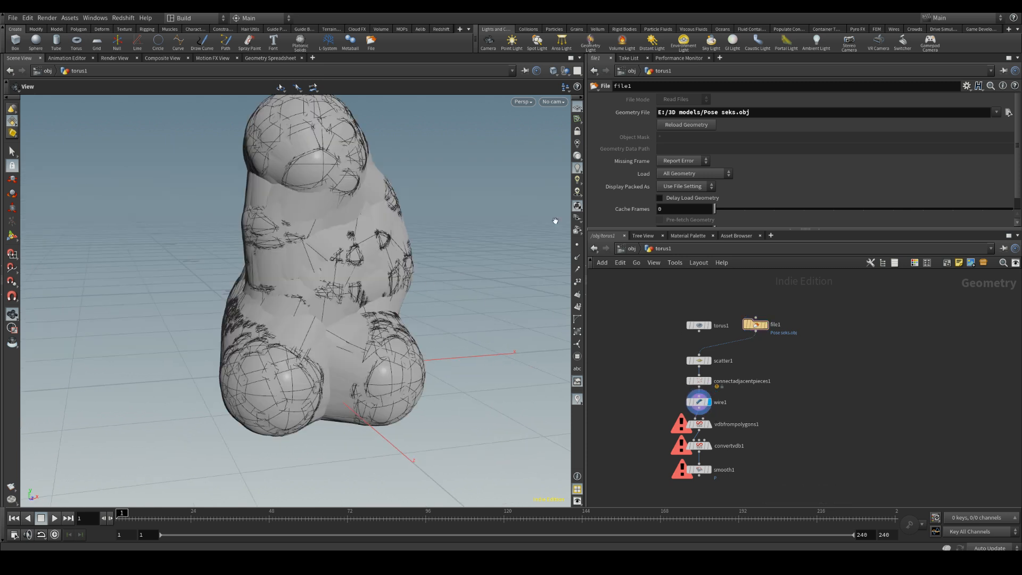
{"action": "left_click", "coordinate": [699, 402]}
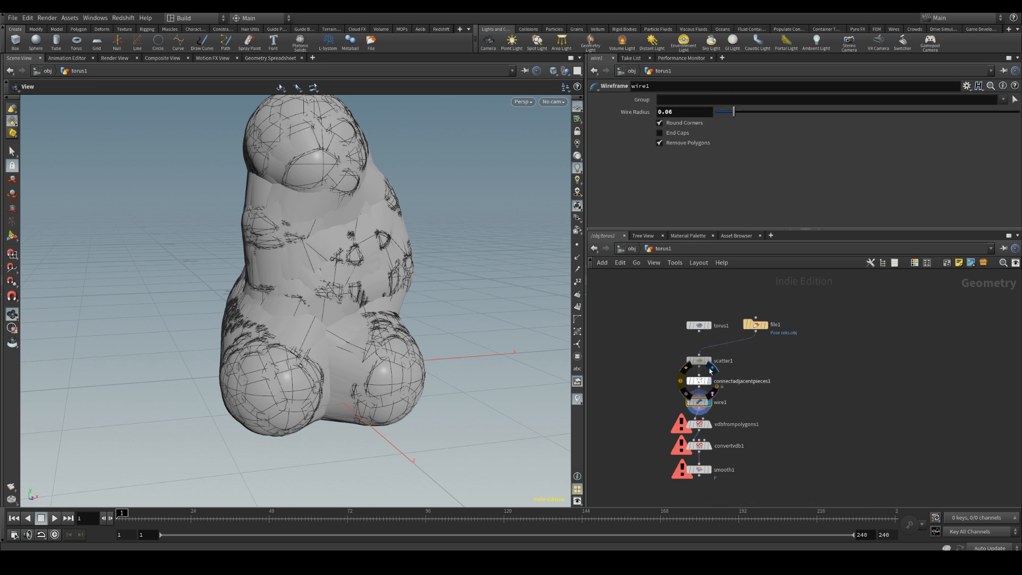
{"action": "left_click", "coordinate": [713, 368]}
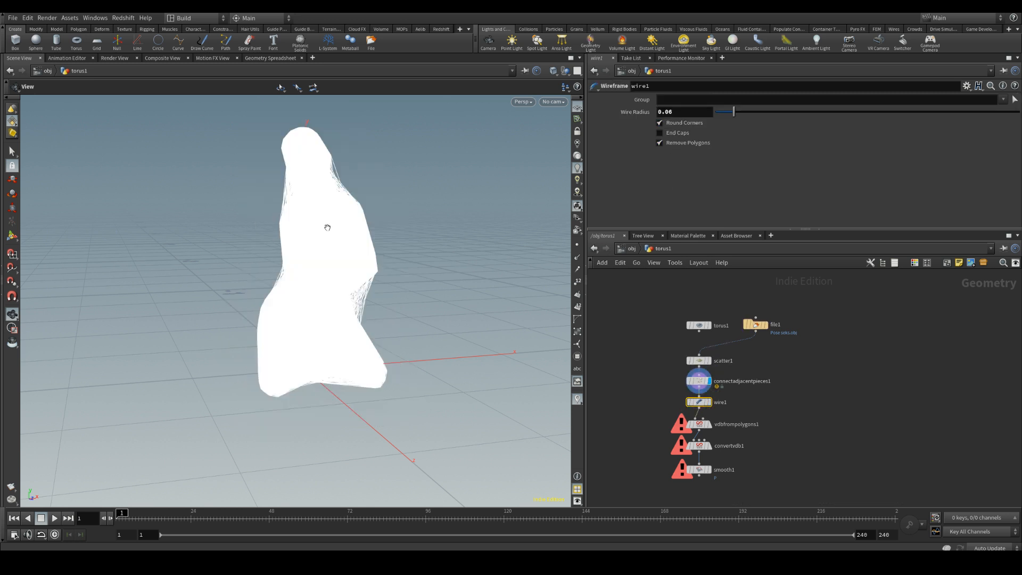
{"action": "left_click", "coordinate": [698, 381]}
Try Search Radius values of 0.01 and 0.005 on the Connect Adjacent Pieces node.
{"action": "left_click", "coordinate": [677, 122]}
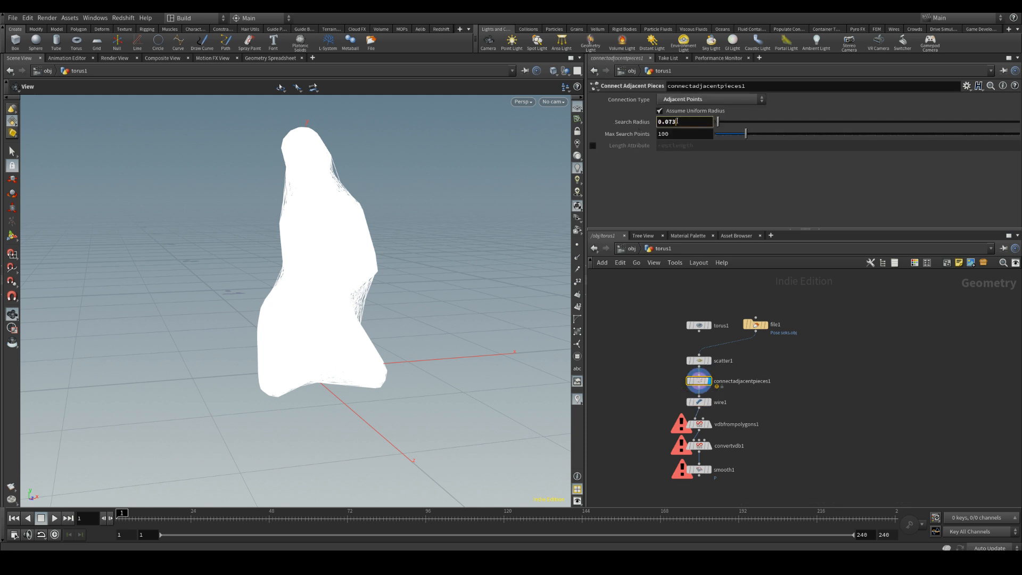
{"action": "type", "text": "5"}
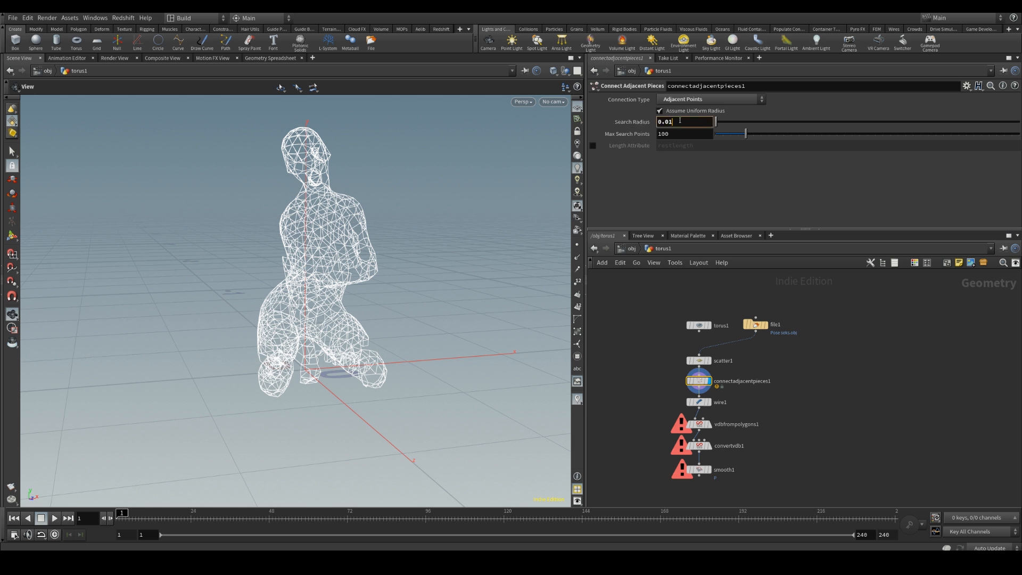
{"action": "type", "text": "05"}
{"action": "key", "text": "Return"}
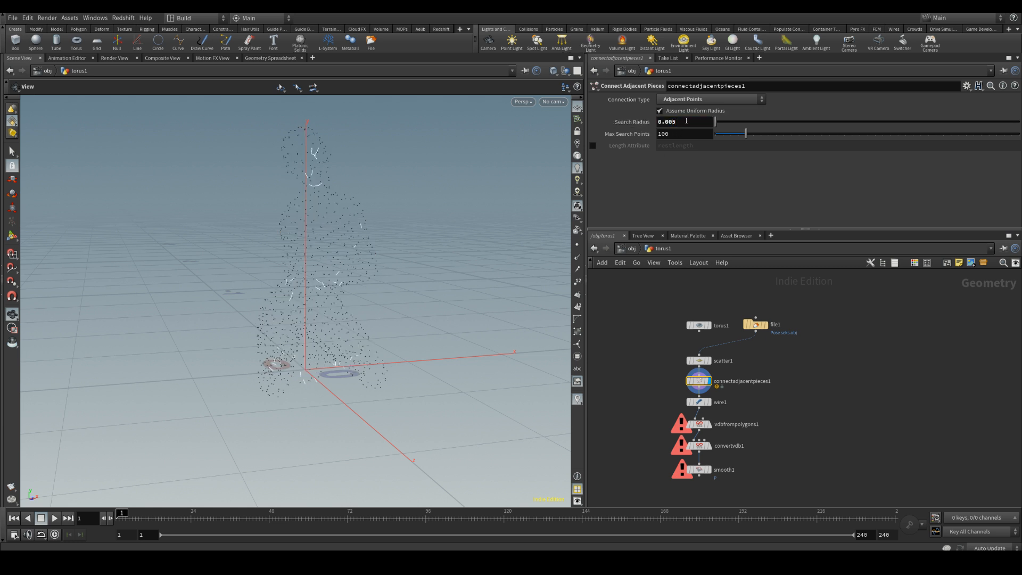
Try Search Radius values of 0.006 and 0.009 on the Connect Adjacent Pieces node.
{"action": "left_click", "coordinate": [686, 121]}
{"action": "key", "text": "BackSpace"}
{"action": "type", "text": "6"}
{"action": "key", "text": "Return"}
{"action": "left_click", "coordinate": [686, 123]}
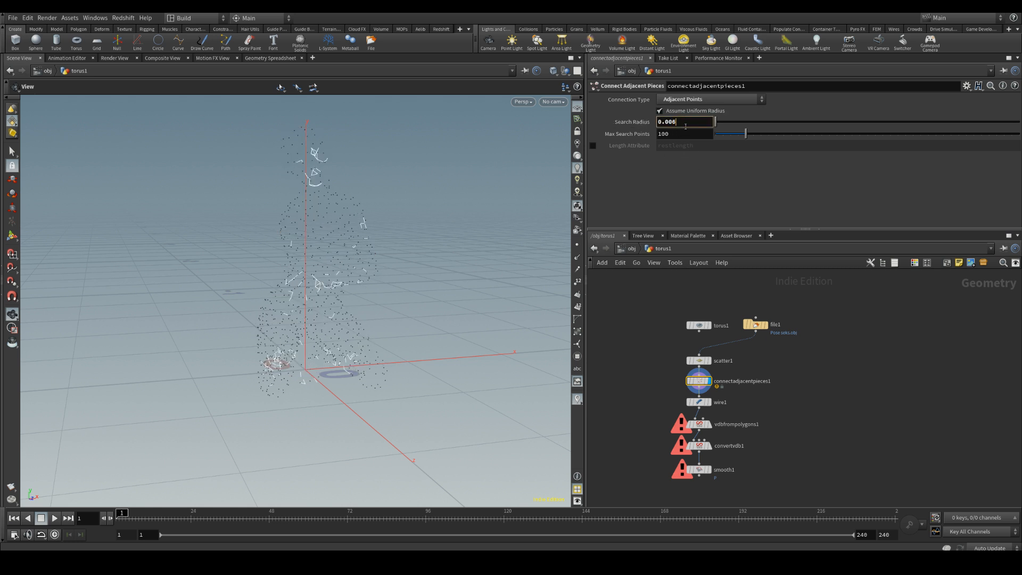
{"action": "key", "text": "Return"}
{"action": "left_click", "coordinate": [675, 124]}
{"action": "key", "text": "BackSpace"}
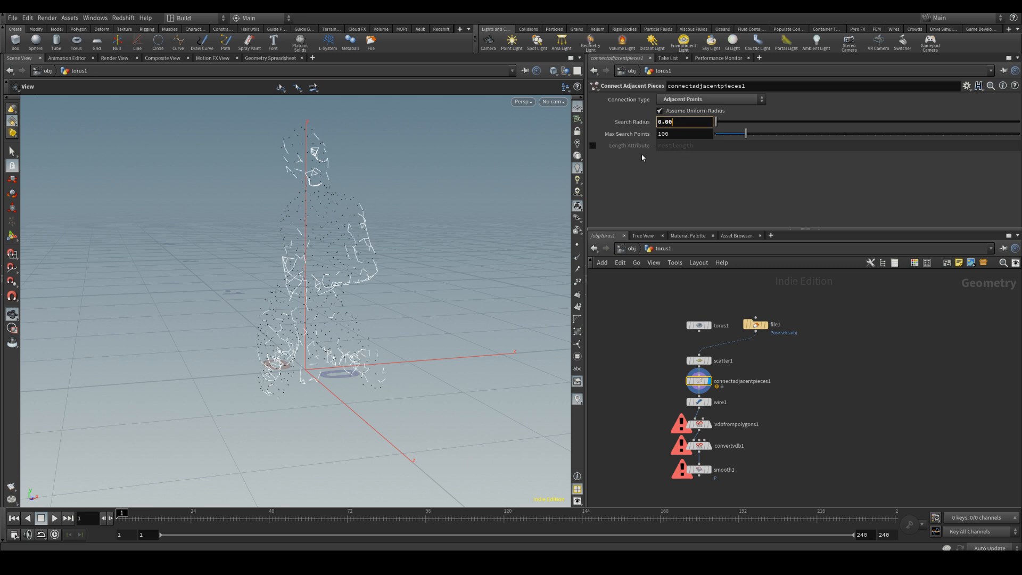
{"action": "type", "text": "9"}
{"action": "key", "text": "Return"}
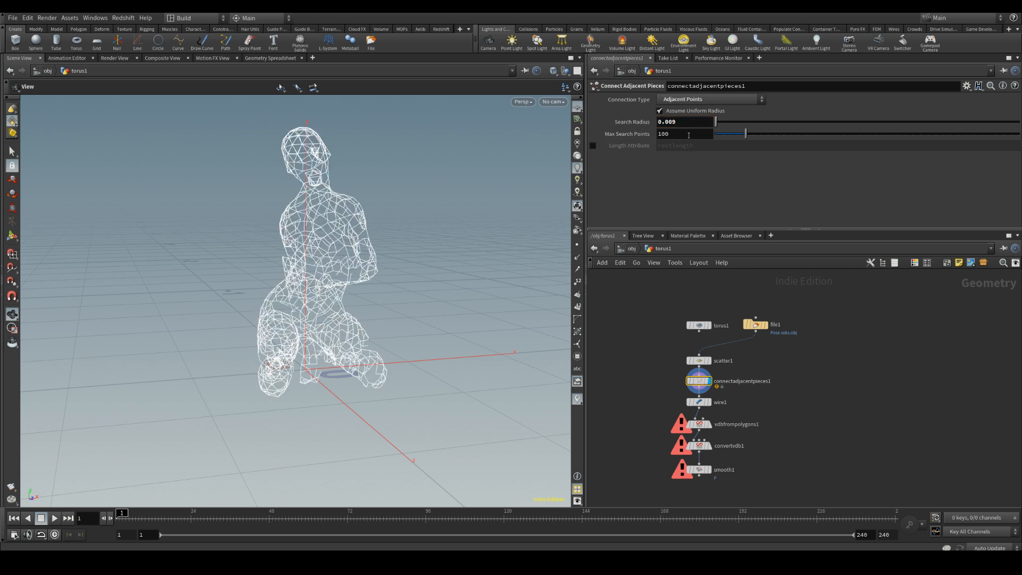
Undo the stray parameter change and set the Connect Adjacent Pieces node's Search Radius to 0.0085.
{"action": "mouse_move", "coordinate": [738, 134]}
{"action": "left_mouse_down"}
{"action": "mouse_move", "coordinate": [722, 134]}
{"action": "mouse_move", "coordinate": [752, 136]}
{"action": "mouse_move", "coordinate": [741, 135]}
{"action": "left_mouse_up"}
{"action": "key", "text": "ctrl+z"}
{"action": "left_click", "coordinate": [686, 126]}
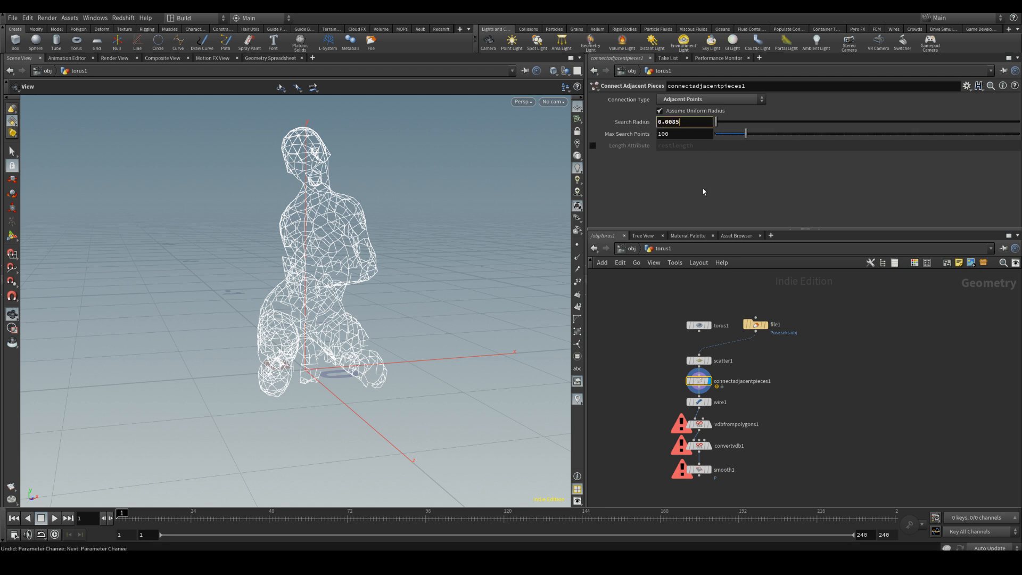
{"action": "key", "text": "Return"}
{"action": "left_click_drag", "start_coordinate": [333, 234], "coordinate": [325, 250]}
Display and select the Wireframe node, and set its Wire Radius to 0.005.
{"action": "left_click", "coordinate": [710, 402]}
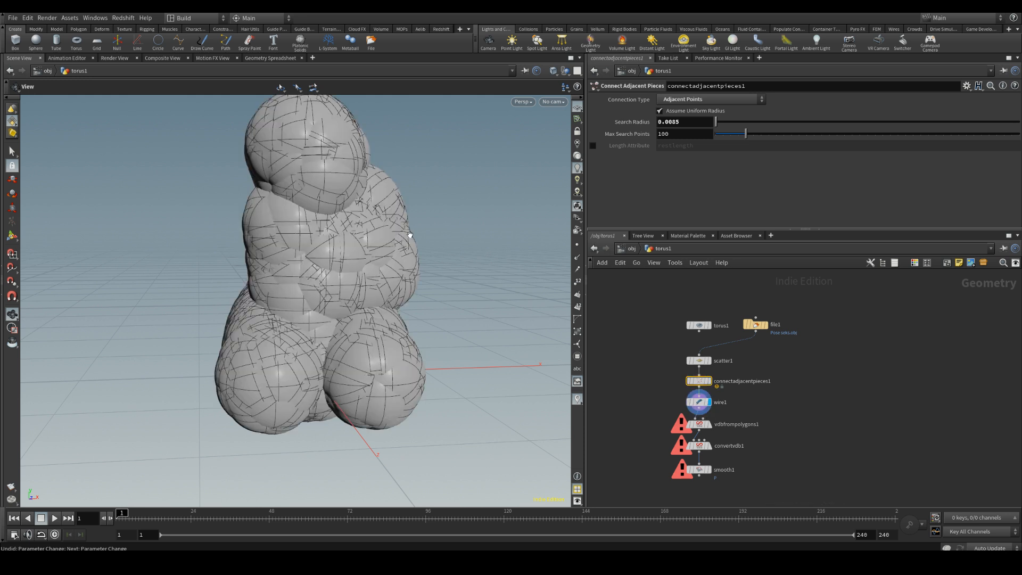
{"action": "left_click", "coordinate": [702, 402]}
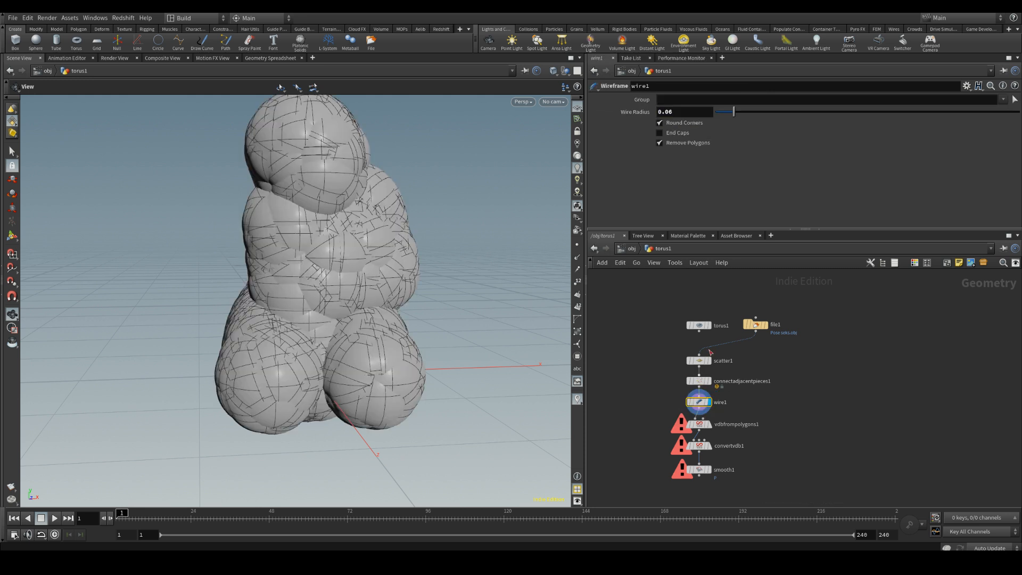
{"action": "left_click", "coordinate": [688, 114]}
{"action": "key", "text": "BackSpace"}
{"action": "type", "text": "05"}
{"action": "key", "text": "Return"}
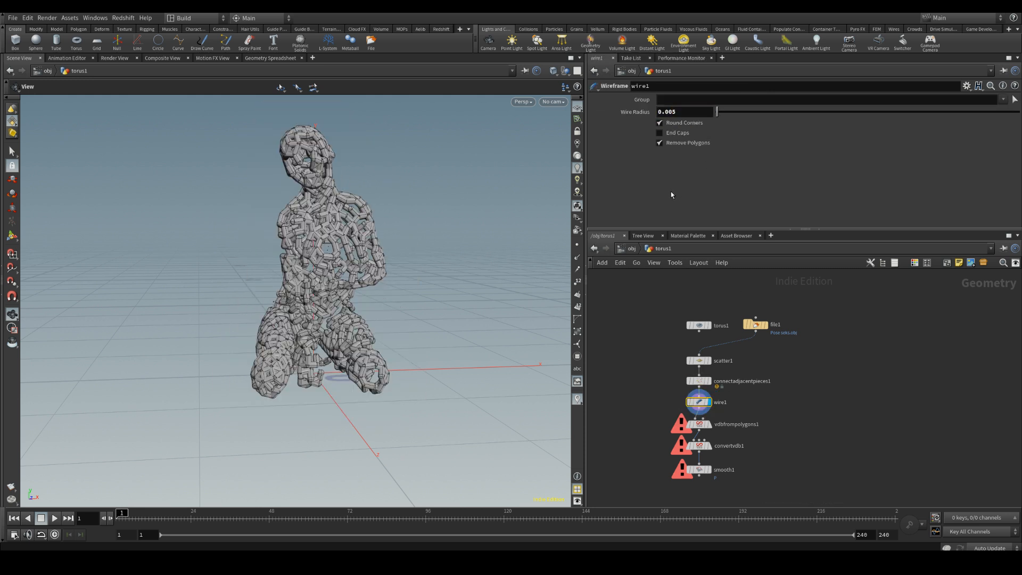
Try a Wire Radius of 0.002 on the Wireframe node and settle on 0.003.
{"action": "left_click", "coordinate": [688, 113]}
{"action": "type", "text": "2"}
{"action": "key", "text": "Return"}
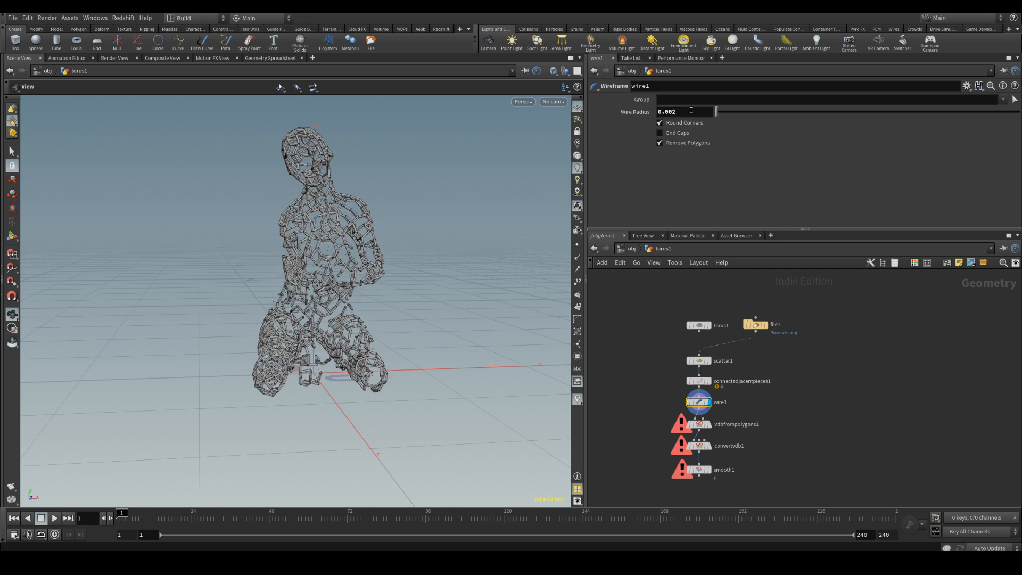
{"action": "left_click", "coordinate": [691, 110]}
{"action": "key", "text": "BackSpace"}
{"action": "type", "text": "3"}
{"action": "key", "text": "Return"}
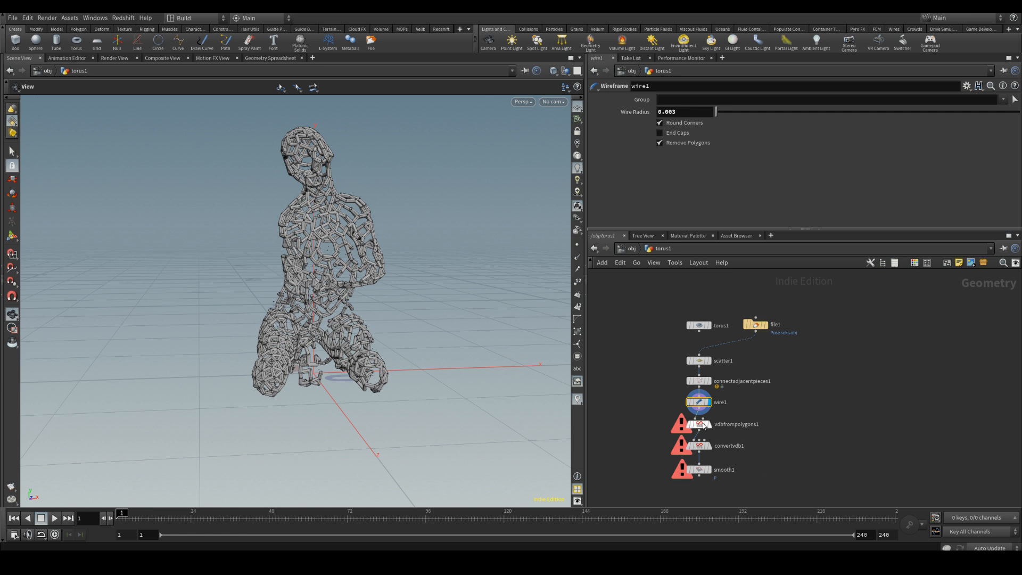
Check the Smooth node's result on the figure, and switch the display and selection to the VDB from Polygons node.
{"action": "mouse_move", "coordinate": [714, 457]}
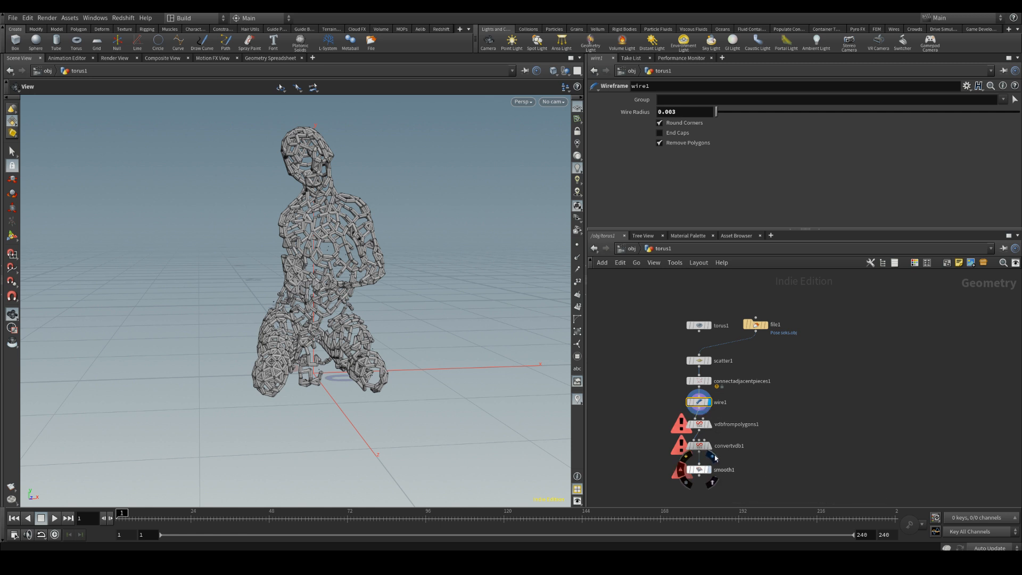
{"action": "left_click", "coordinate": [717, 480]}
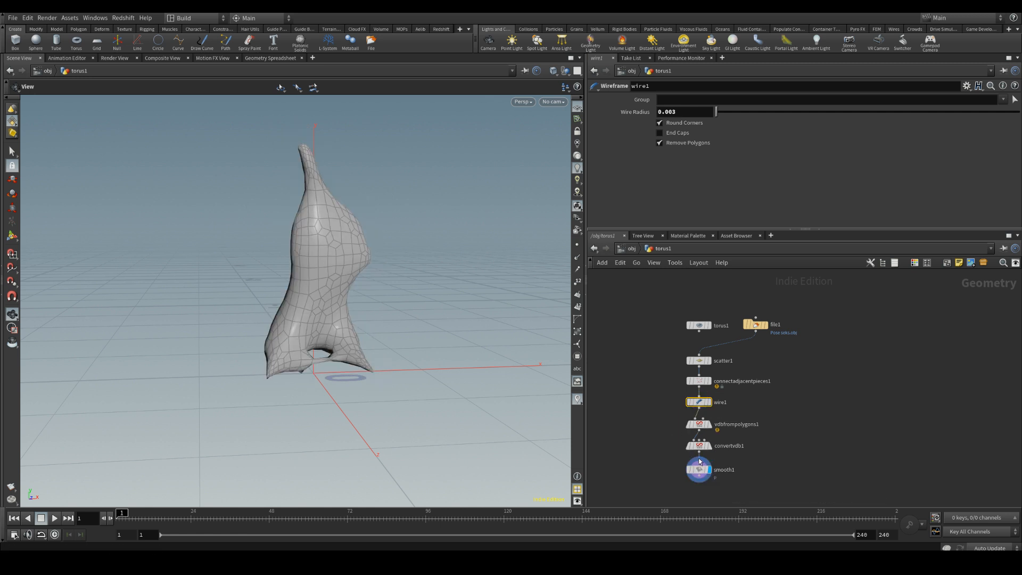
{"action": "left_click", "coordinate": [700, 425]}
{"action": "left_click", "coordinate": [710, 425]}
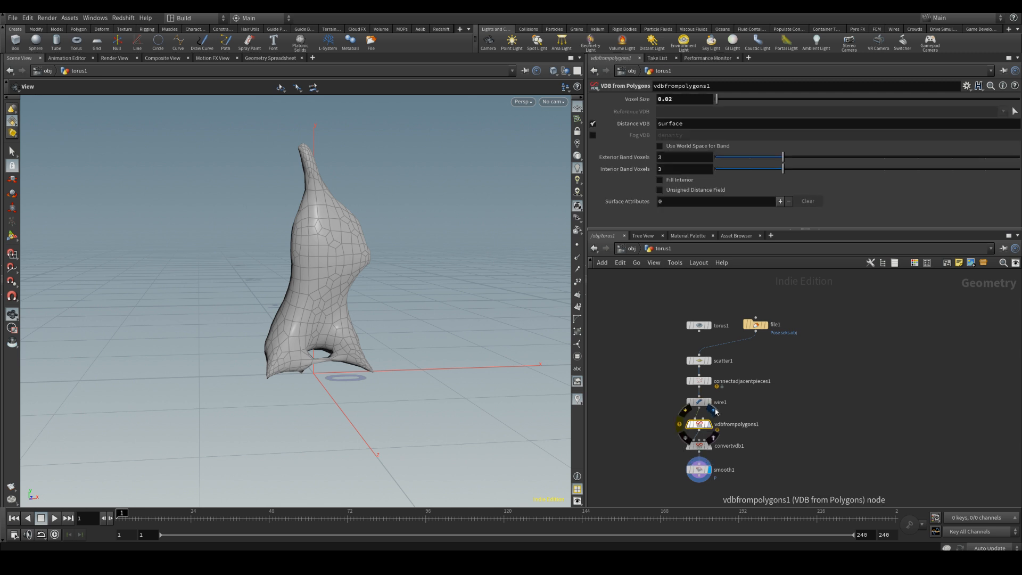
Try a Voxel Size of 0.005 on the VDB from Polygons node and settle on 0.001.
{"action": "left_click", "coordinate": [680, 100]}
{"action": "key", "text": "BackSpace"}
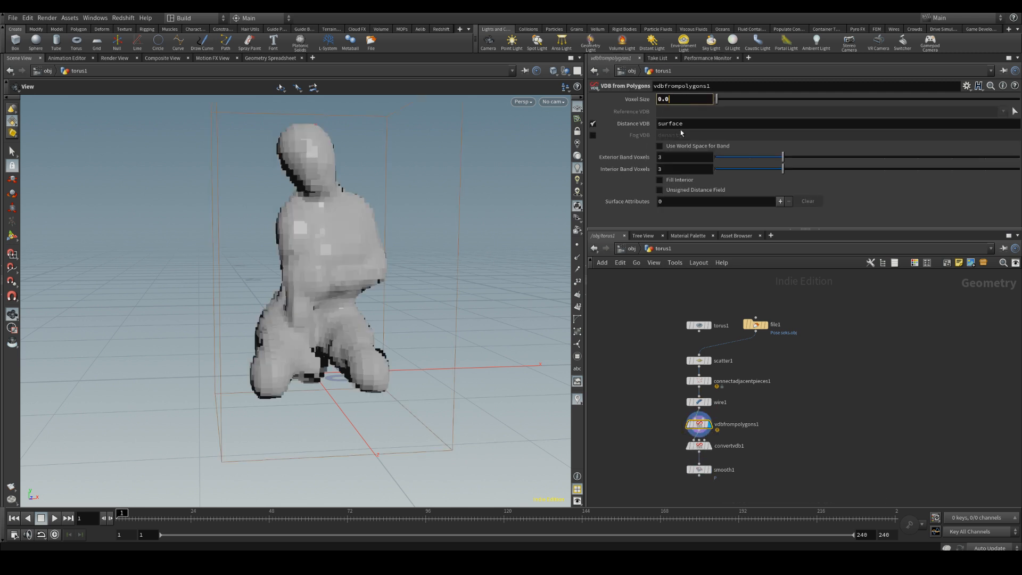
{"action": "type", "text": "05"}
{"action": "key", "text": "Return"}
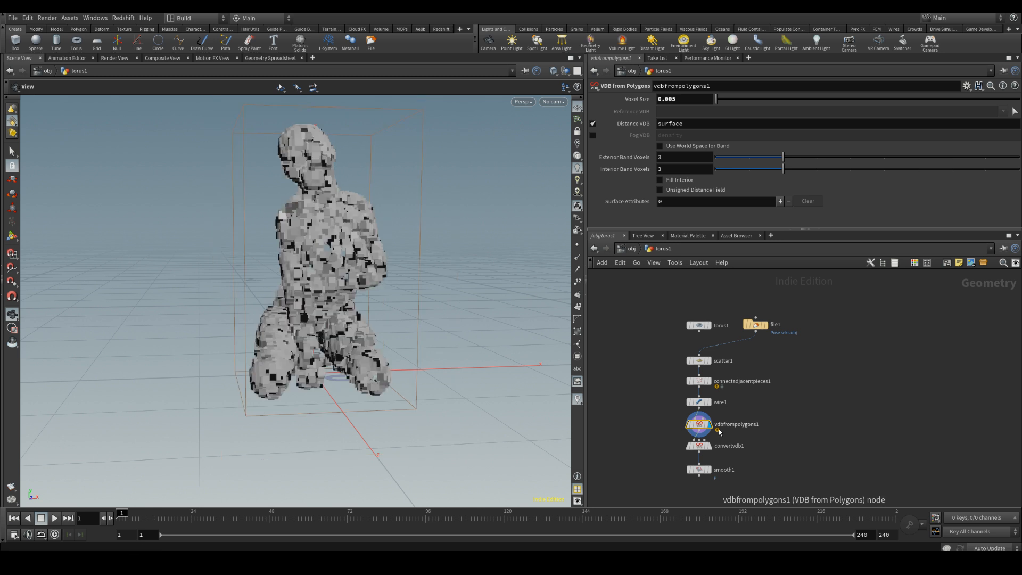
{"action": "left_click", "coordinate": [685, 99]}
{"action": "key", "text": "BackSpace"}
{"action": "type", "text": "1"}
{"action": "key", "text": "Return"}
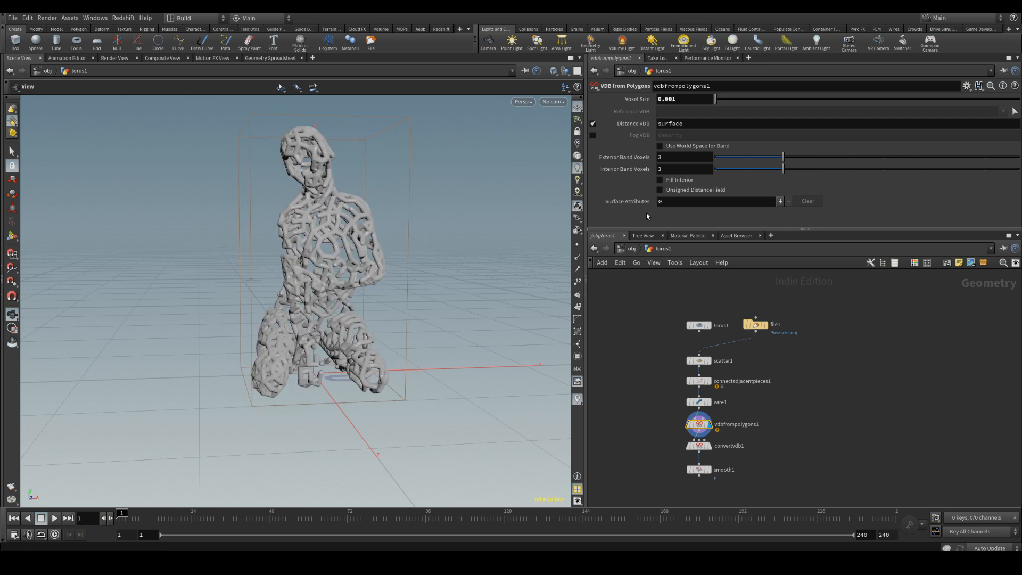
Display the Smooth node's result and inspect the figure's strand structure up close and from several angles.
{"action": "mouse_move", "coordinate": [710, 461]}
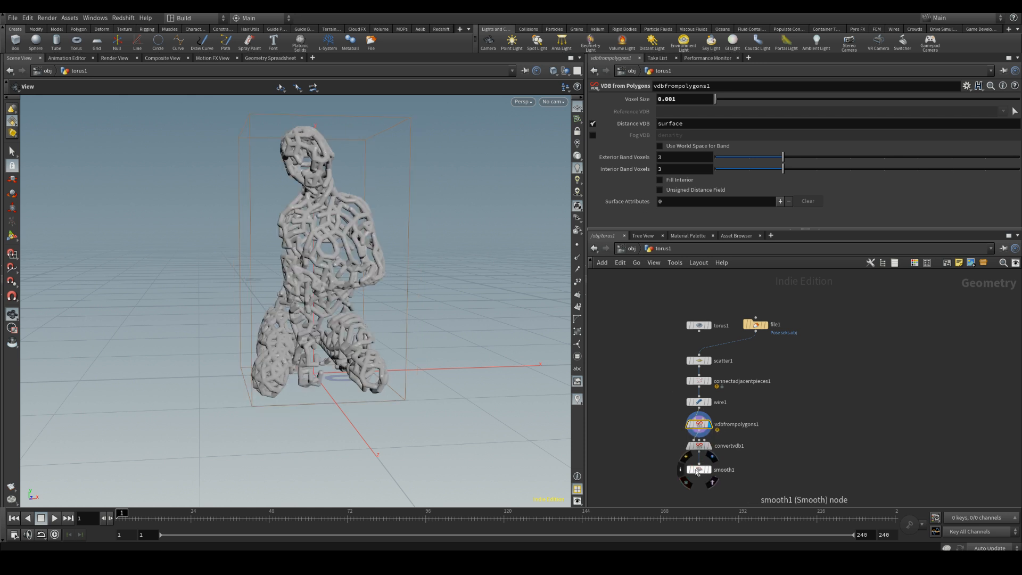
{"action": "left_click", "coordinate": [713, 461]}
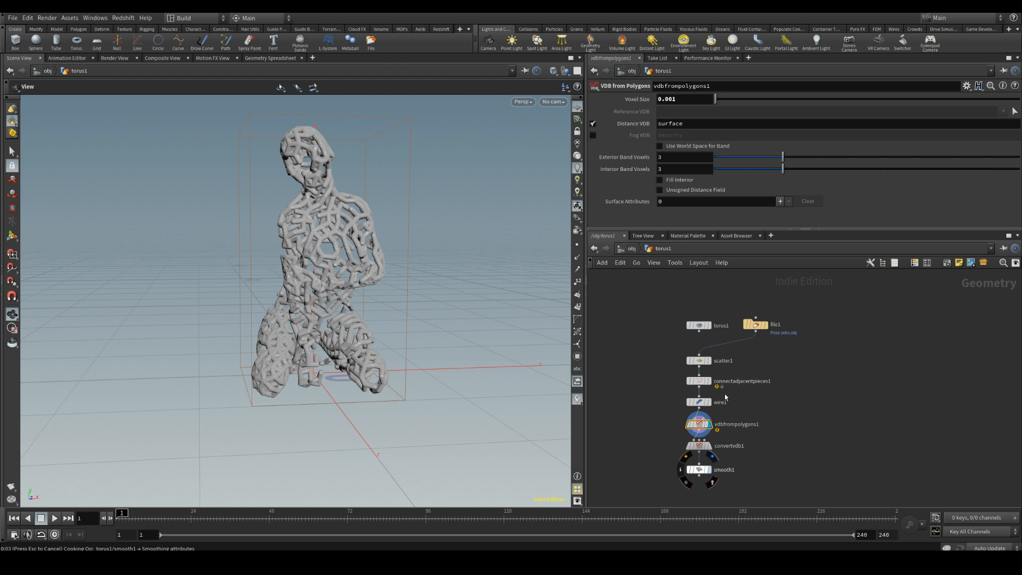
{"action": "left_click", "coordinate": [841, 428]}
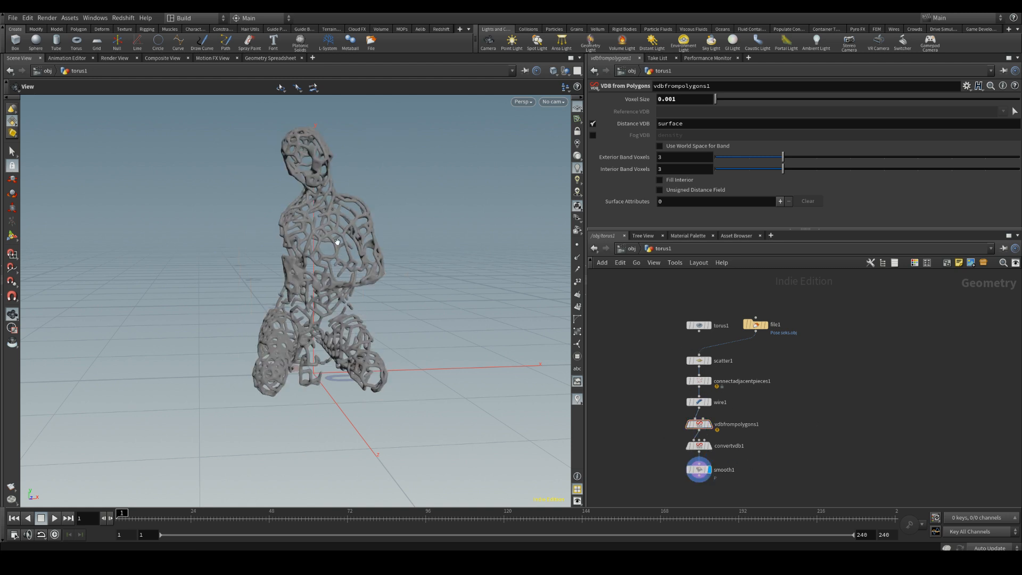
{"action": "left_click_drag", "start_coordinate": [330, 234], "coordinate": [266, 202]}
{"action": "right_click_drag", "start_coordinate": [277, 208], "coordinate": [389, 60]}
{"action": "left_click_drag", "start_coordinate": [320, 205], "coordinate": [338, 231]}
{"action": "right_click_drag", "start_coordinate": [394, 217], "coordinate": [324, 297]}
{"action": "mouse_move", "coordinate": [439, 281]}
{"action": "left_mouse_down"}
{"action": "mouse_move", "coordinate": [389, 256]}
{"action": "mouse_move", "coordinate": [436, 261]}
{"action": "left_mouse_up"}
{"action": "left_click_drag", "start_coordinate": [347, 219], "coordinate": [311, 262]}
Compare the File node's original figure with the Smooth node's result, and look over the node chain.
{"action": "left_click", "coordinate": [765, 324]}
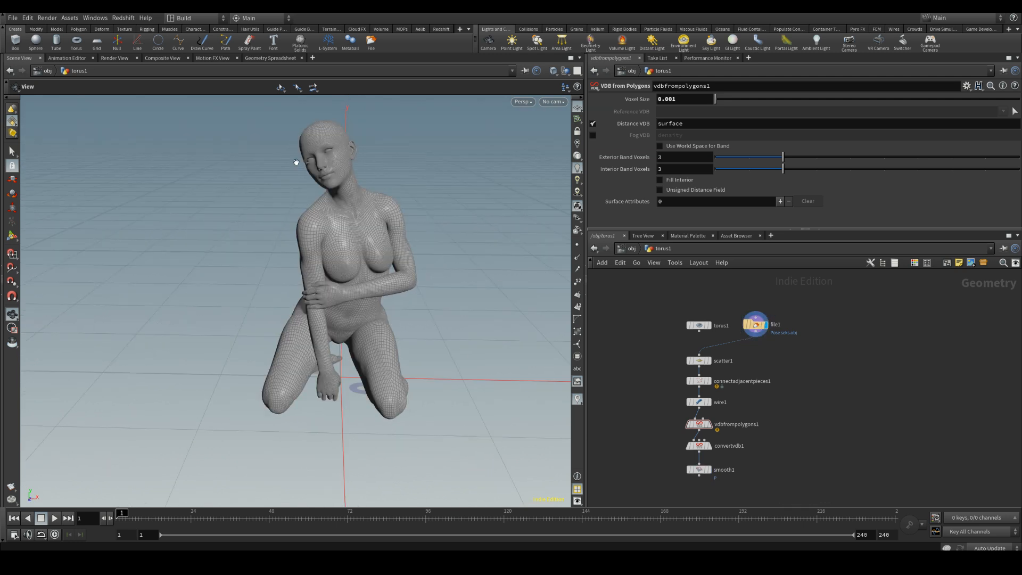
{"action": "left_click", "coordinate": [710, 470]}
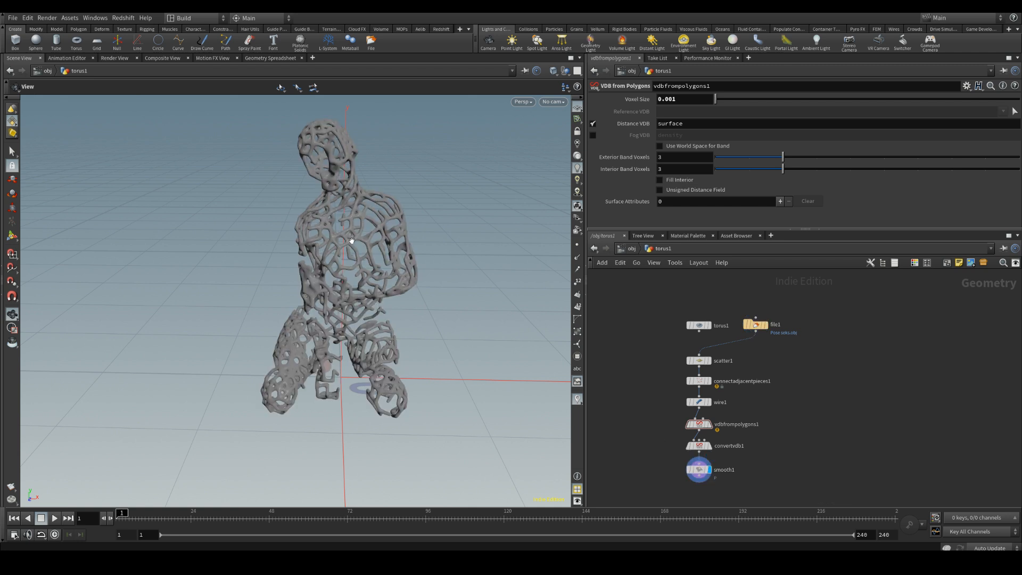
{"action": "left_click_drag", "start_coordinate": [404, 250], "coordinate": [374, 178]}
{"action": "left_click_drag", "start_coordinate": [290, 273], "coordinate": [346, 276]}
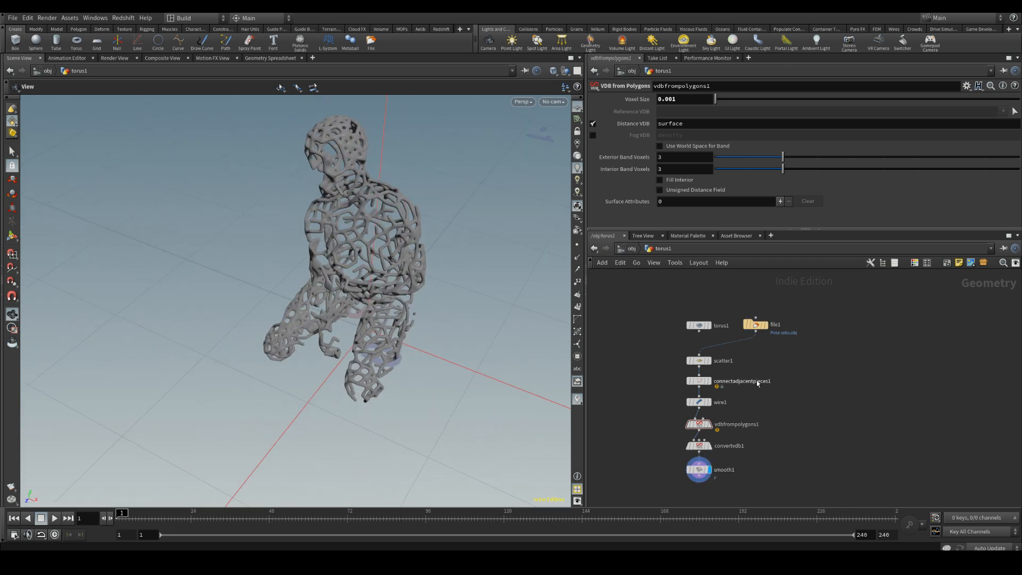
{"action": "left_click_drag", "start_coordinate": [655, 340], "coordinate": [760, 486]}
{"action": "left_click_drag", "start_coordinate": [532, 320], "coordinate": [362, 199]}
{"action": "left_click_drag", "start_coordinate": [699, 330], "coordinate": [710, 372]}
{"action": "key", "text": "y"}
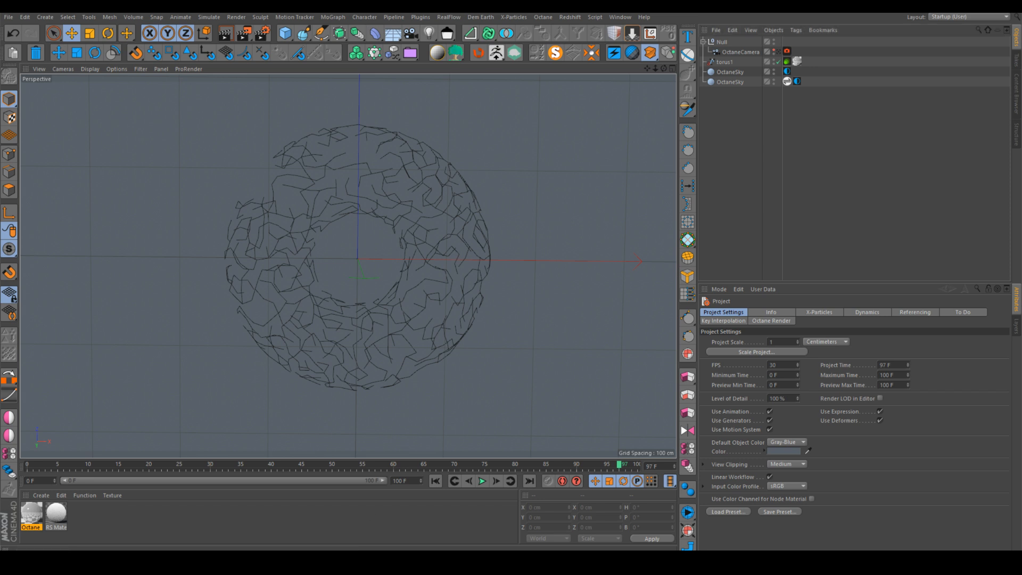
Switch to the Photos viewer, compare the torus renders 7.png and 6.png, and maximize the viewer.
{"action": "left_click", "coordinate": [831, 293]}
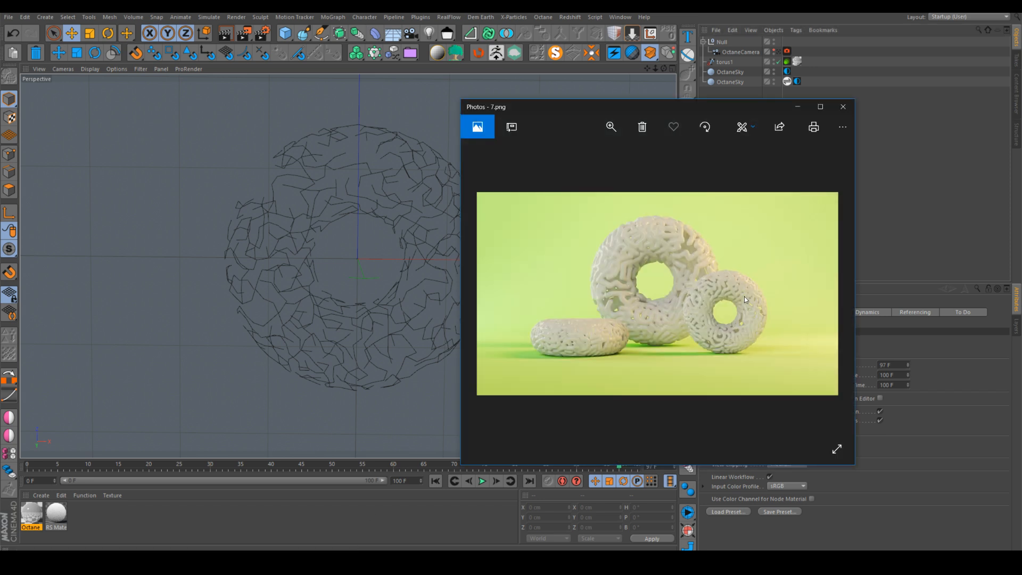
{"action": "key", "text": "Left"}
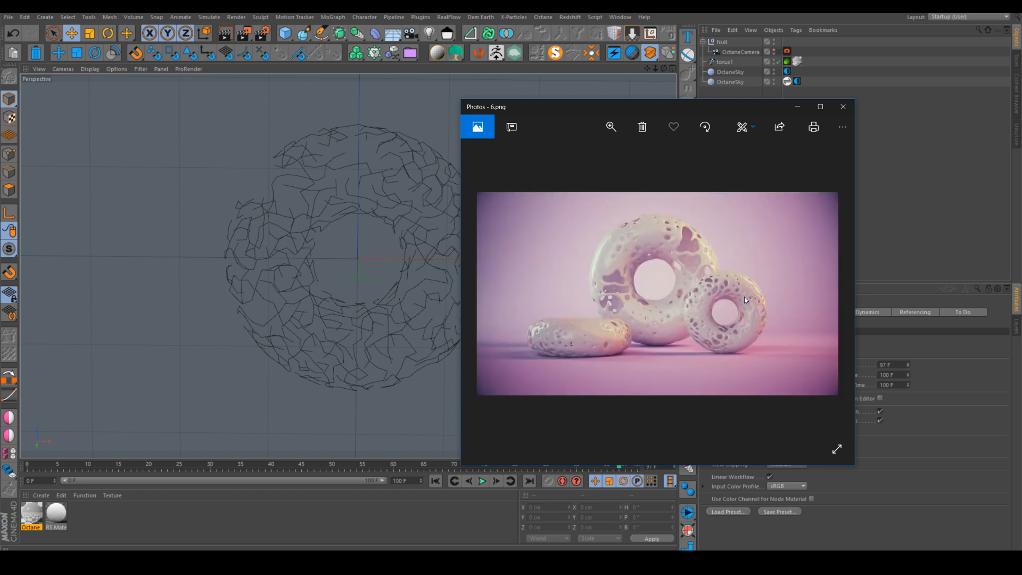
{"action": "key", "text": "Right"}
{"action": "key", "text": "Left"}
{"action": "key", "text": "Right"}
{"action": "key", "text": "Left"}
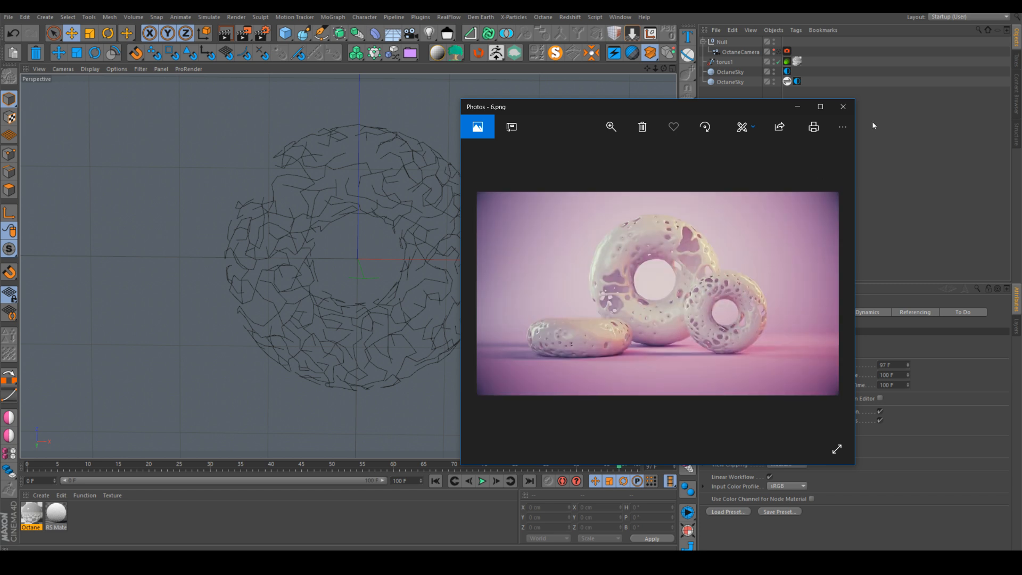
{"action": "left_click", "coordinate": [820, 107]}
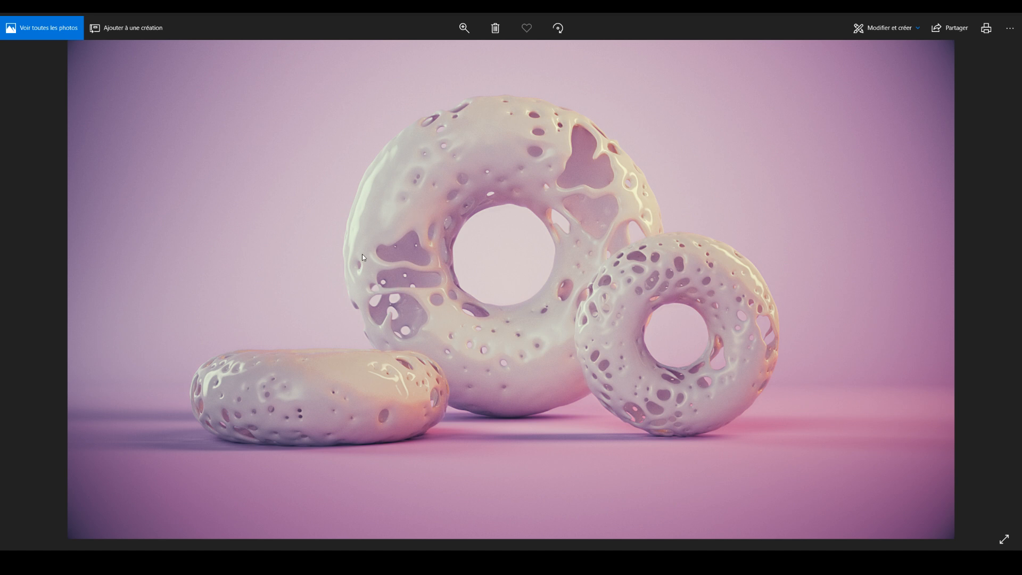
Compare the surface detail of the pink and green torus renders at full size, alternating between them.
{"action": "key", "text": "Right"}
{"action": "key", "text": "Left"}
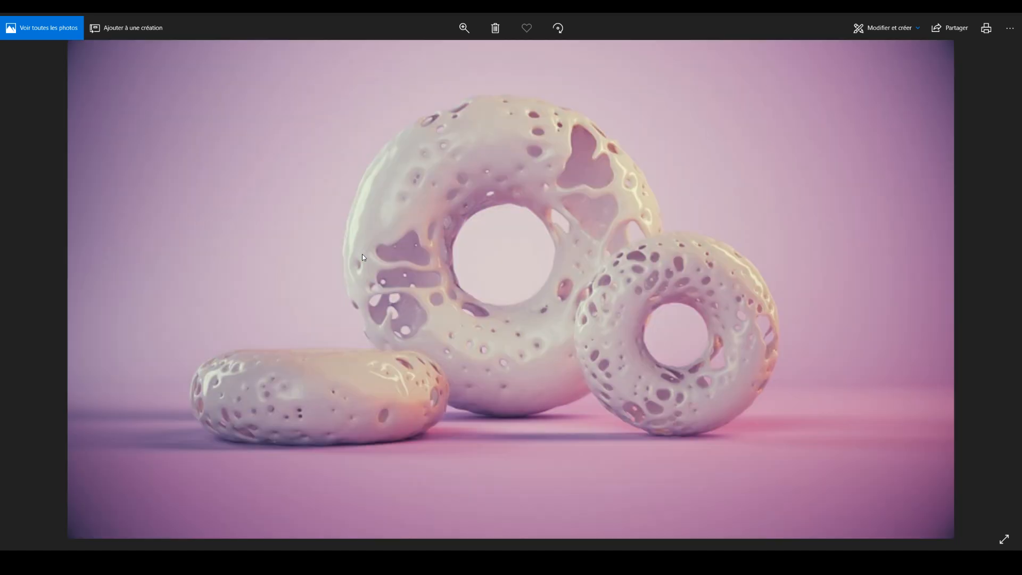
{"action": "key", "text": "Right"}
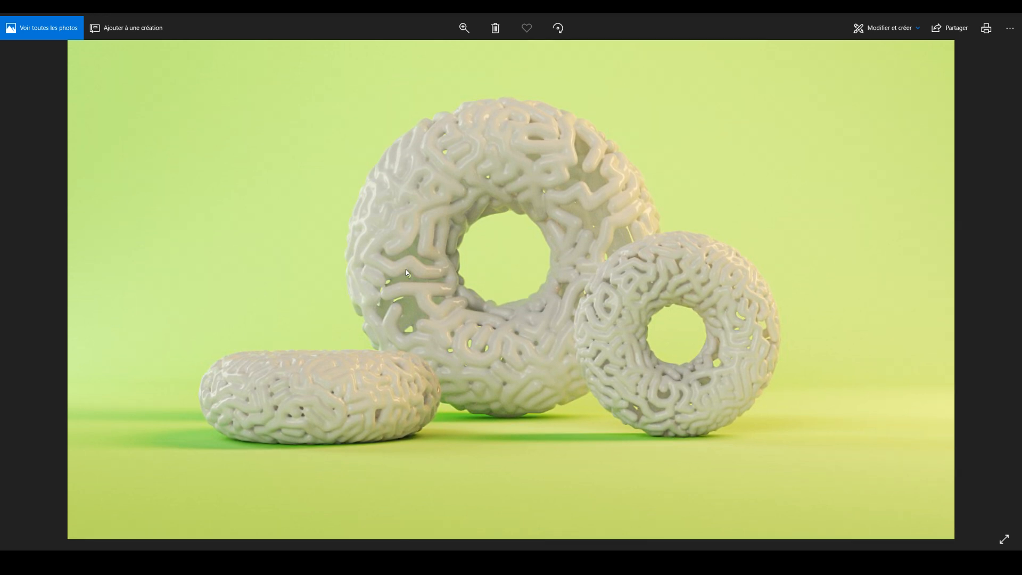
{"action": "key", "text": "Left"}
{"action": "key", "text": "Right"}
{"action": "key", "text": "Left"}
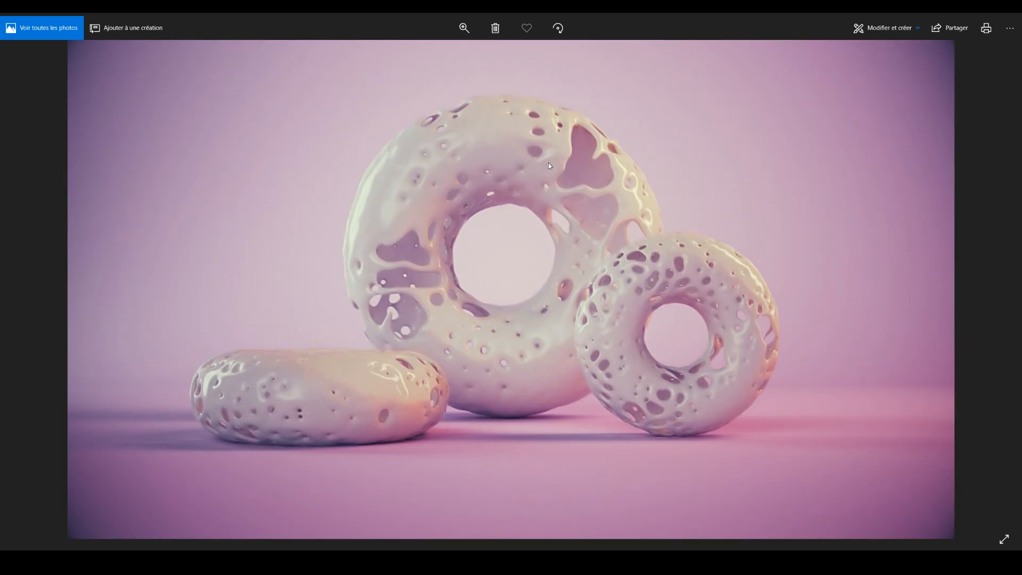
{"action": "key", "text": "Right"}
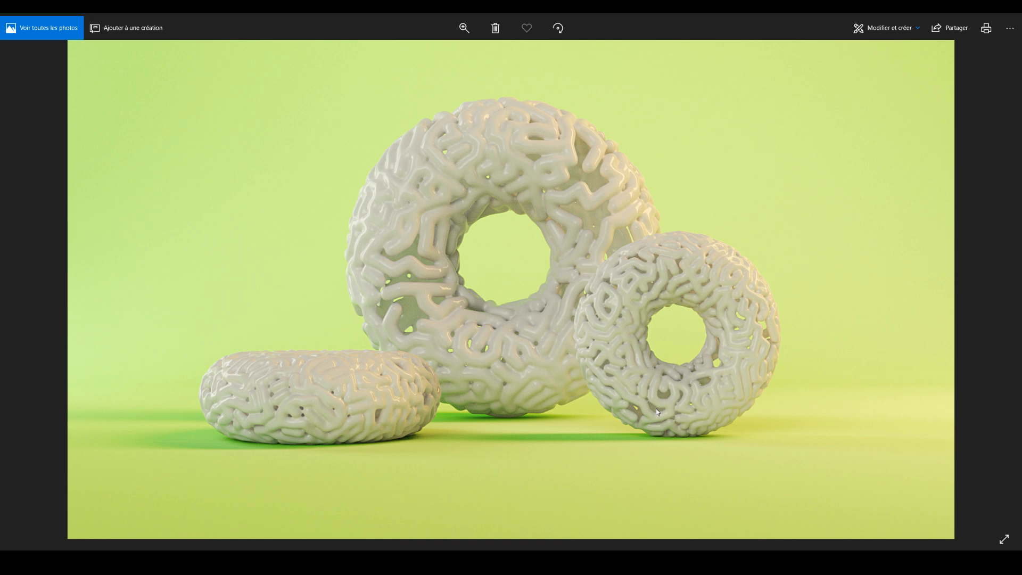
{"action": "key", "text": "Right"}
{"action": "key", "text": "Left"}
{"action": "key", "text": "Left"}
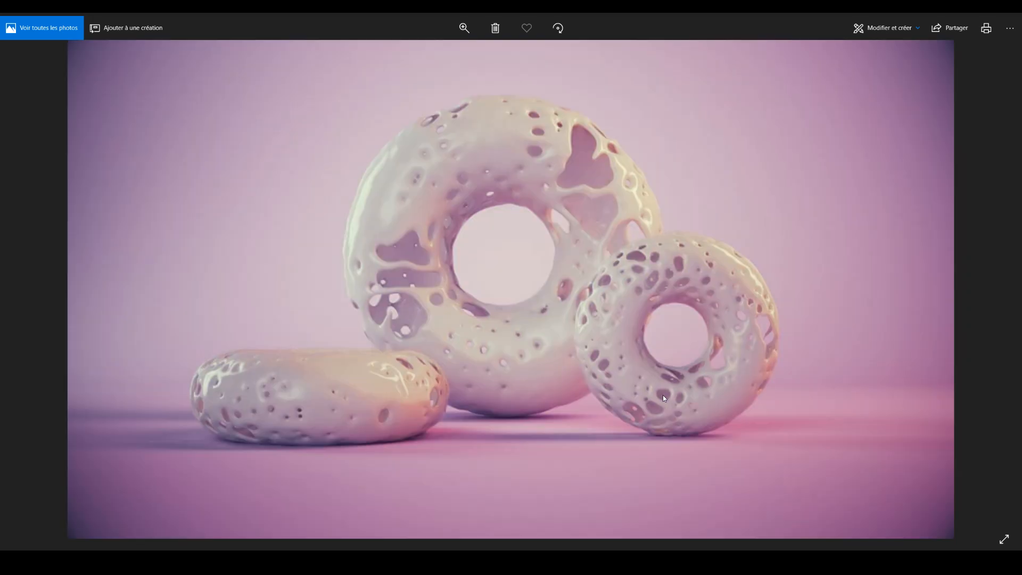
{"action": "key", "text": "Right"}
{"action": "key", "text": "Left"}
{"action": "key", "text": "Right"}
{"action": "key", "text": "Left"}
{"action": "key", "text": "Right"}
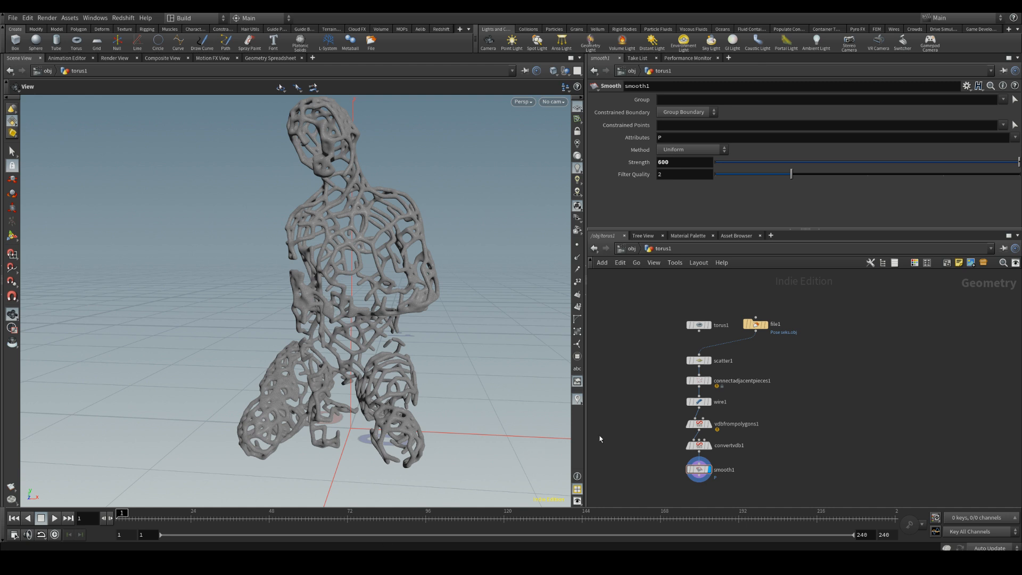
Return to Houdini and examine the smoothed network on the kneeling figure from several angles and up close.
{"action": "left_click_drag", "start_coordinate": [661, 348], "coordinate": [787, 483]}
{"action": "left_click", "coordinate": [826, 459]}
{"action": "left_click_drag", "start_coordinate": [335, 207], "coordinate": [404, 171]}
{"action": "left_click_drag", "start_coordinate": [642, 275], "coordinate": [327, 272]}
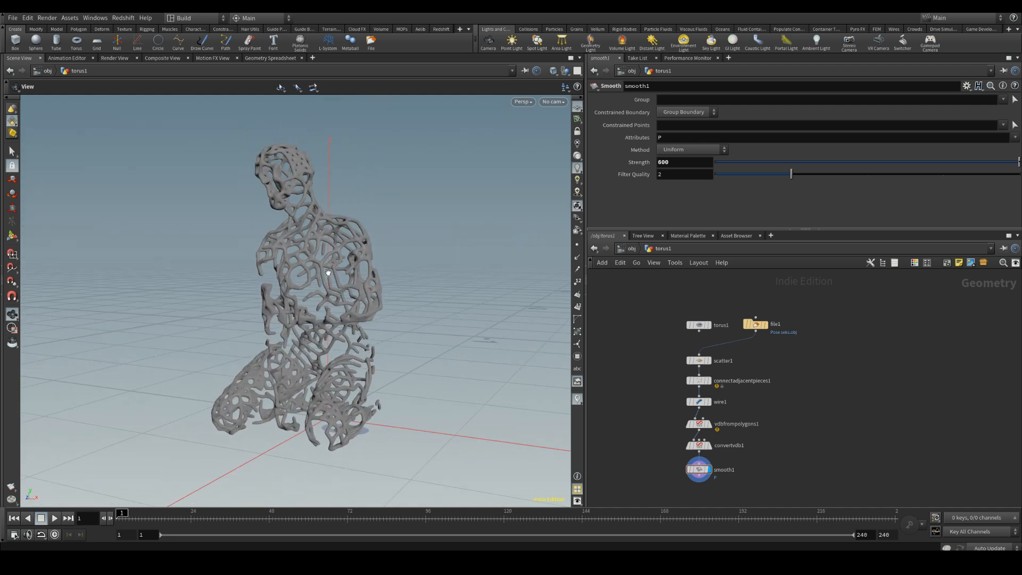
{"action": "right_click_drag", "start_coordinate": [295, 219], "coordinate": [319, 121]}
{"action": "left_click_drag", "start_coordinate": [320, 121], "coordinate": [342, 246]}
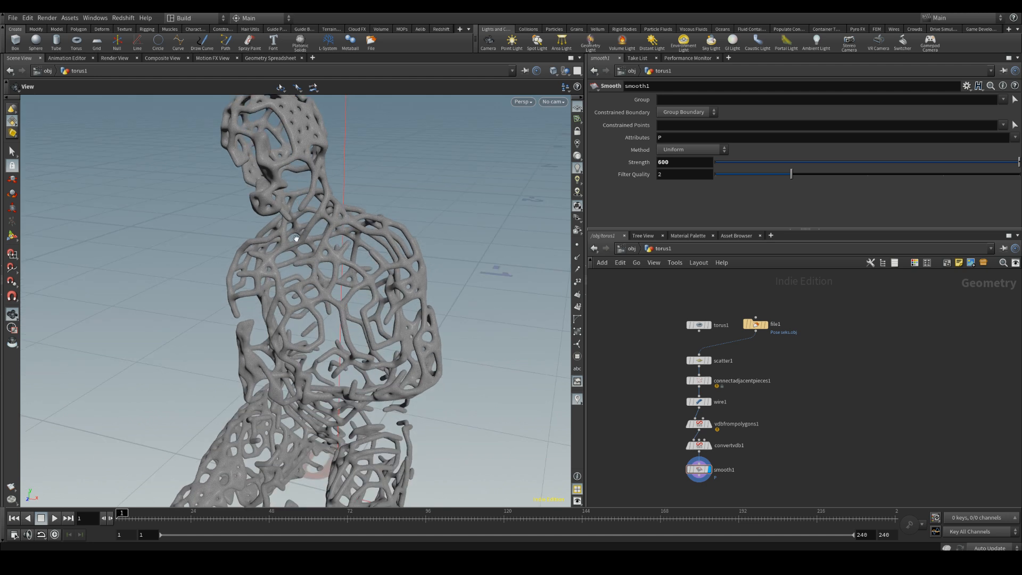
{"action": "right_click_drag", "start_coordinate": [296, 238], "coordinate": [340, 367]}
{"action": "left_click_drag", "start_coordinate": [340, 367], "coordinate": [308, 293]}
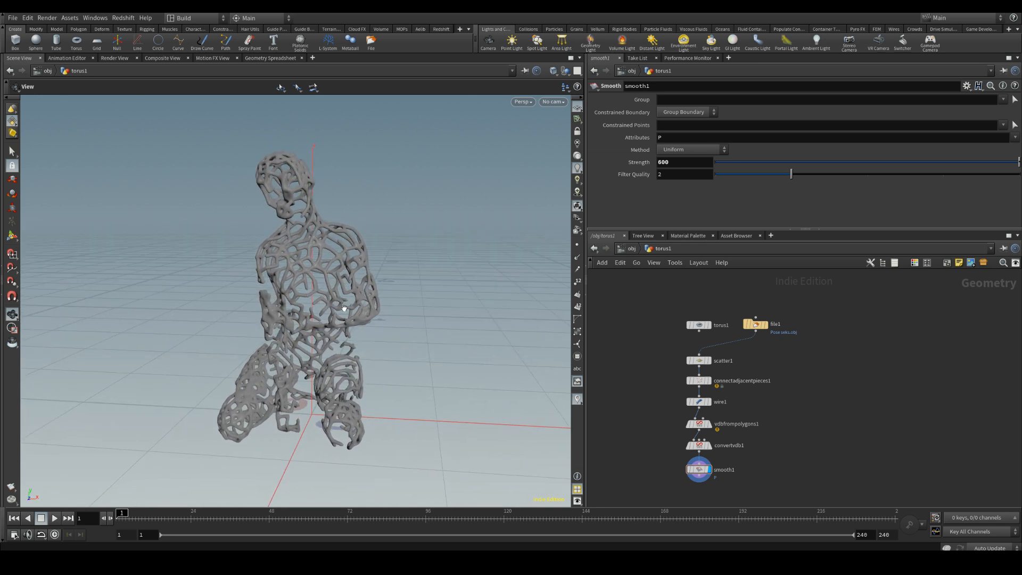
Switch to Cinema 4D, bring up the other torus project with branching splines, and scrub through the end of its growth animation.
{"action": "left_click_drag", "start_coordinate": [731, 485], "coordinate": [763, 483]}
{"action": "left_click", "coordinate": [794, 338]}
{"action": "left_click", "coordinate": [822, 393]}
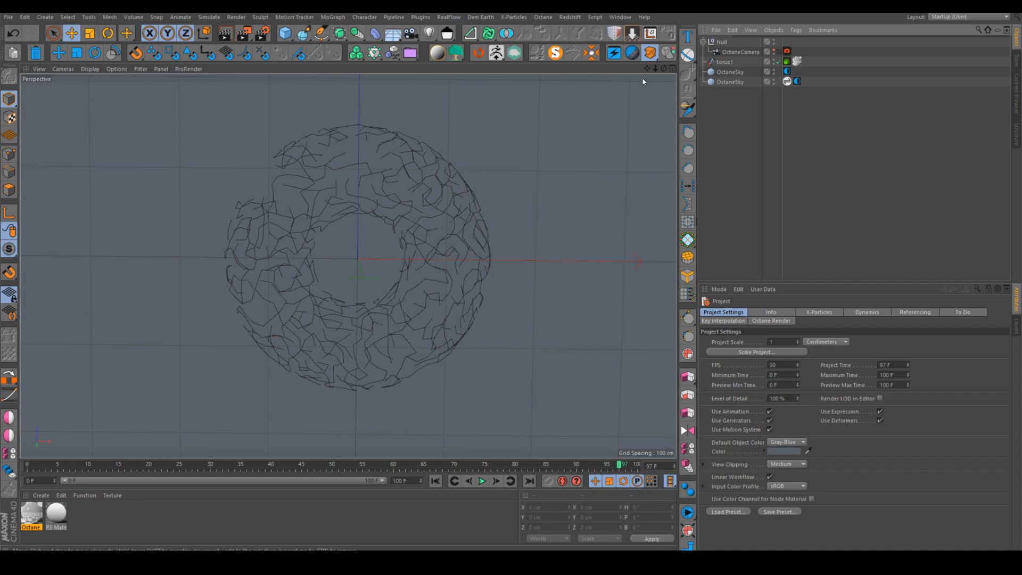
{"action": "left_click", "coordinate": [620, 17]}
{"action": "left_click", "coordinate": [636, 296]}
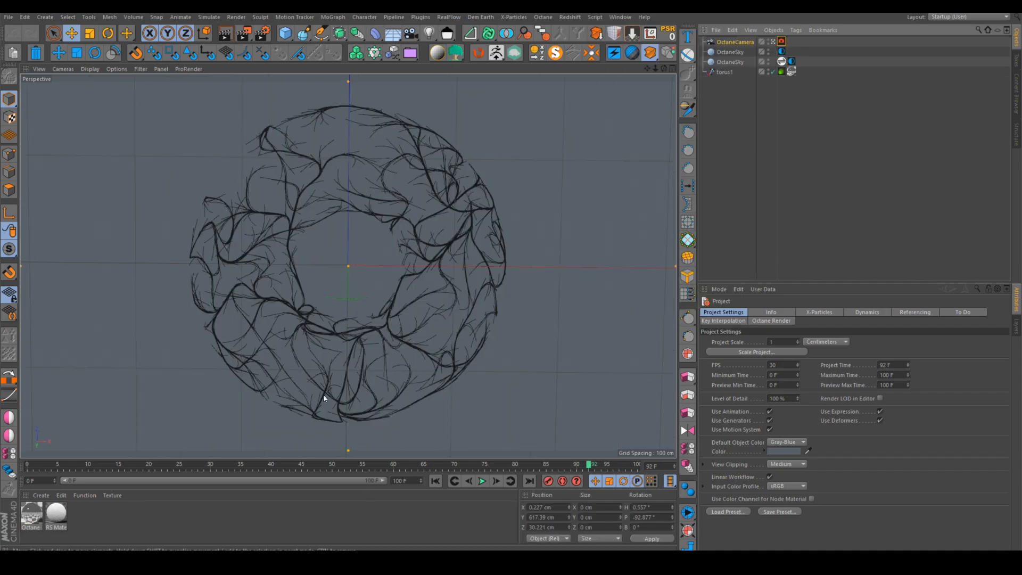
{"action": "left_click_drag", "start_coordinate": [115, 466], "coordinate": [633, 467]}
{"action": "left_click_drag", "start_coordinate": [536, 485], "coordinate": [601, 465]}
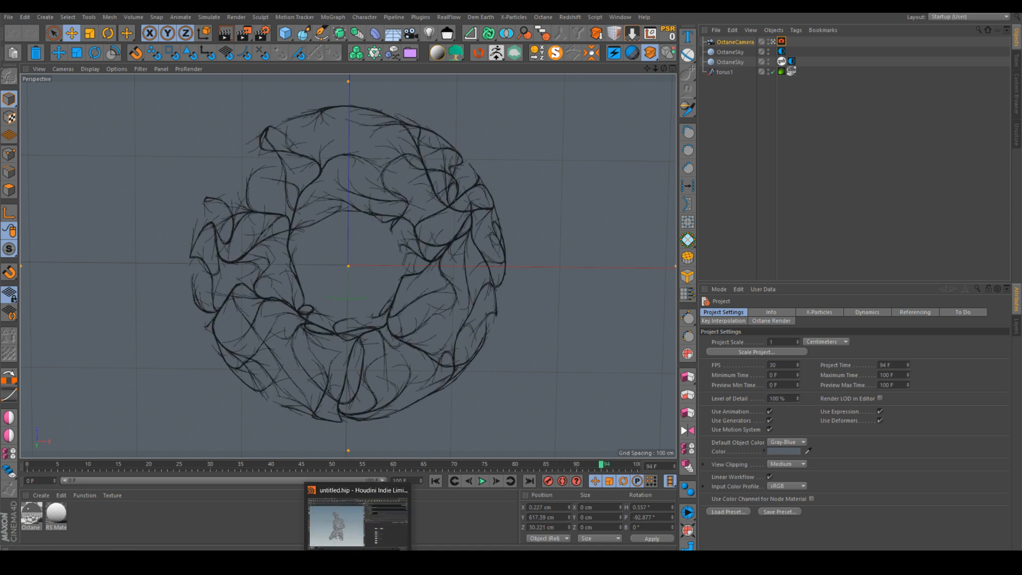
Return to Houdini and delete the wire, VDB from Polygons, Convert VDB and Smooth nodes below connectadjacentpieces1.
{"action": "left_click", "coordinate": [395, 519]}
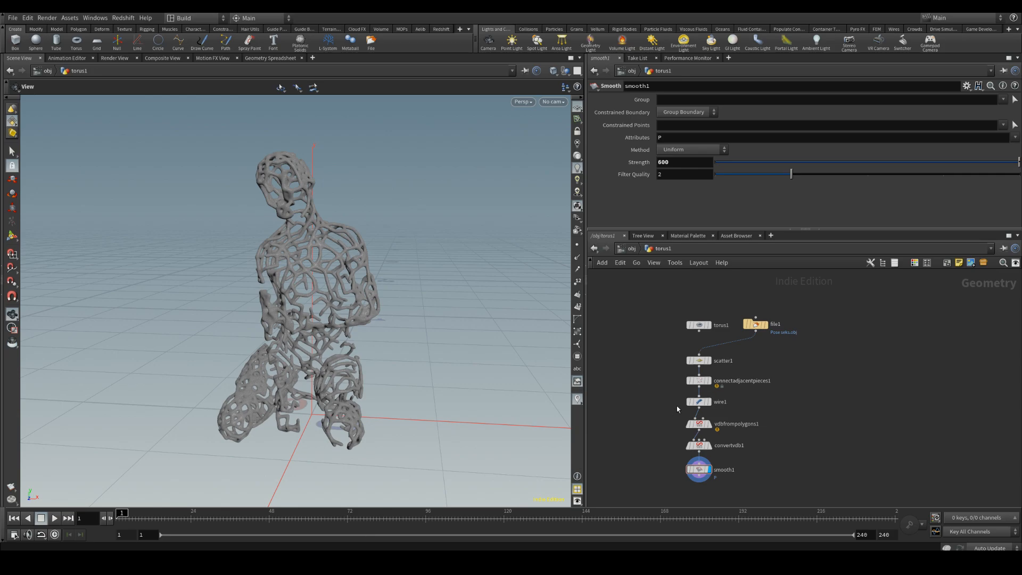
{"action": "left_click_drag", "start_coordinate": [674, 392], "coordinate": [762, 481]}
{"action": "key", "text": "Delete"}
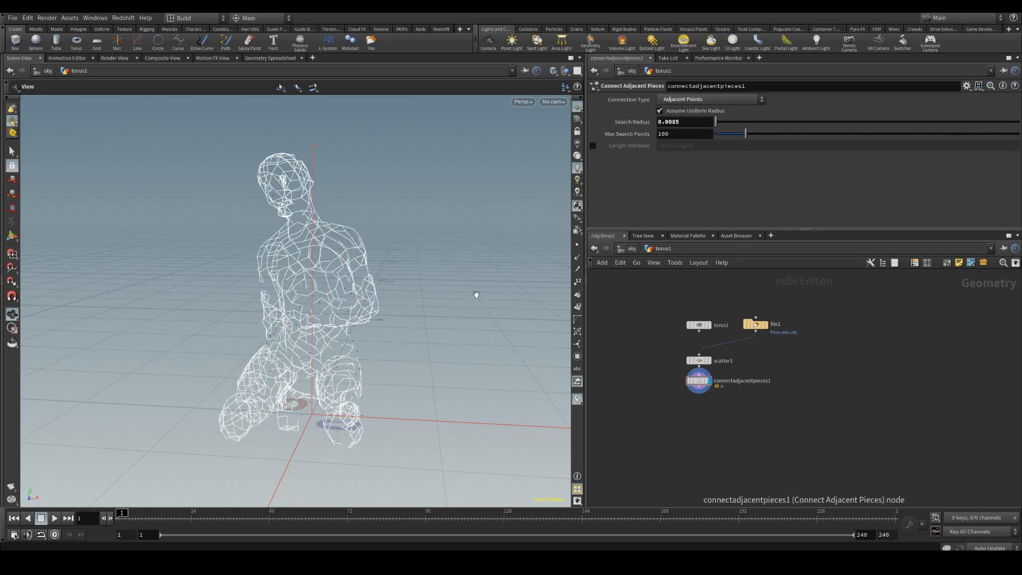
{"action": "left_click_drag", "start_coordinate": [317, 275], "coordinate": [354, 284]}
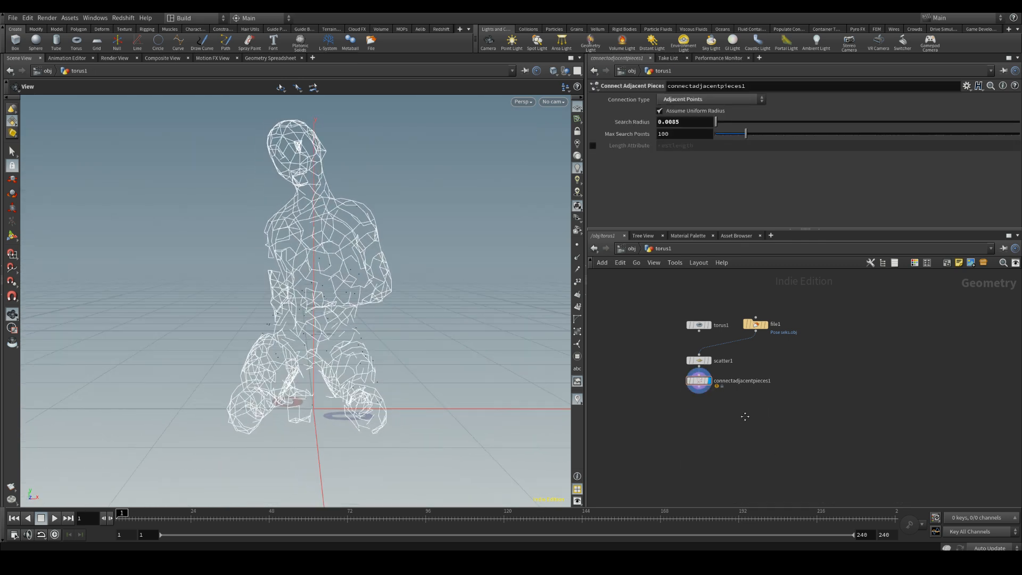
Add a Group node below connectadjacentpieces1, with group type Points and base group 0.
{"action": "middle_click_drag", "start_coordinate": [744, 416], "coordinate": [757, 412]}
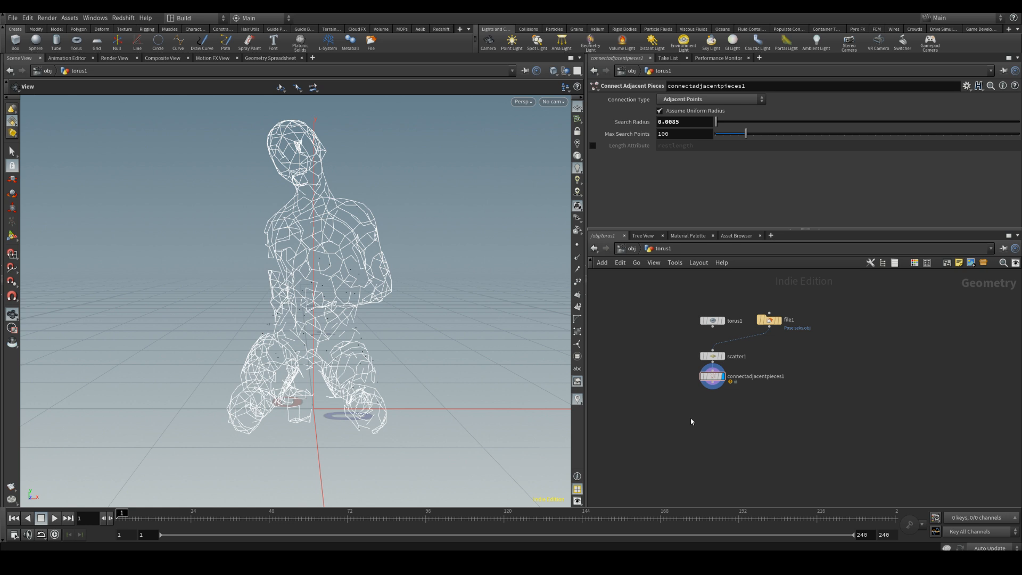
{"action": "key", "text": "Tab"}
{"action": "type", "text": "group"}
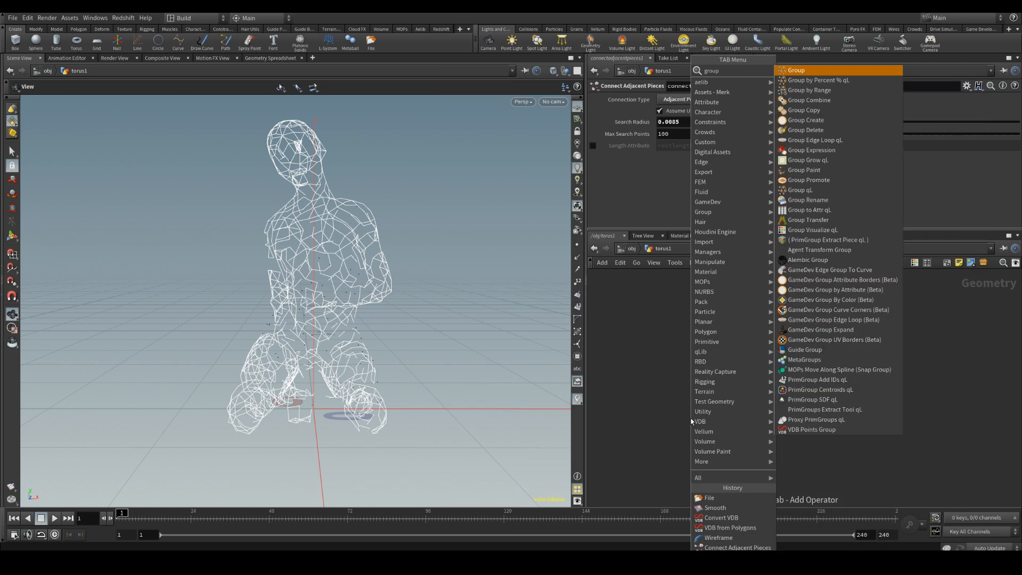
{"action": "left_click", "coordinate": [789, 71]}
{"action": "left_click", "coordinate": [716, 412]}
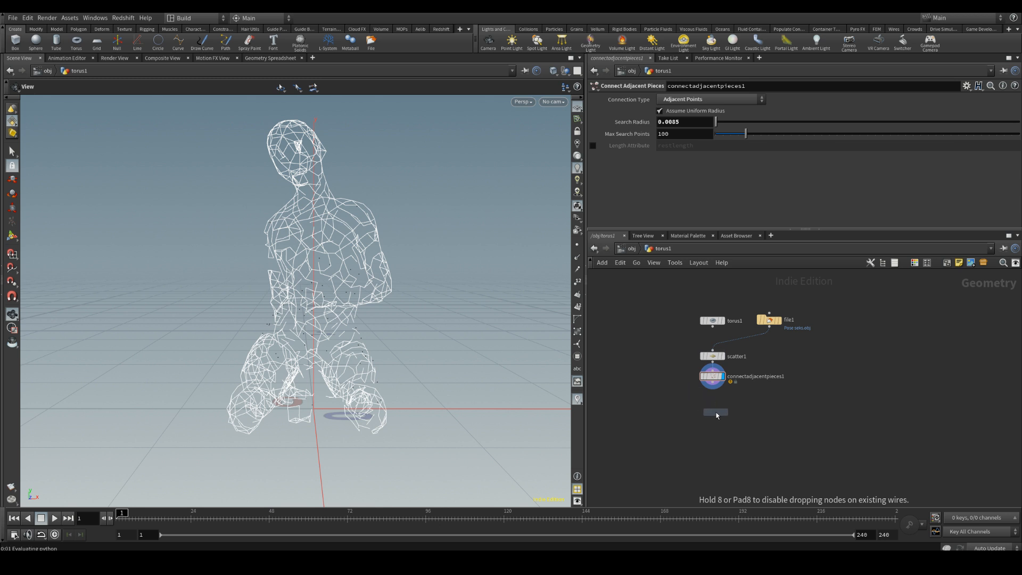
{"action": "left_click", "coordinate": [679, 110]}
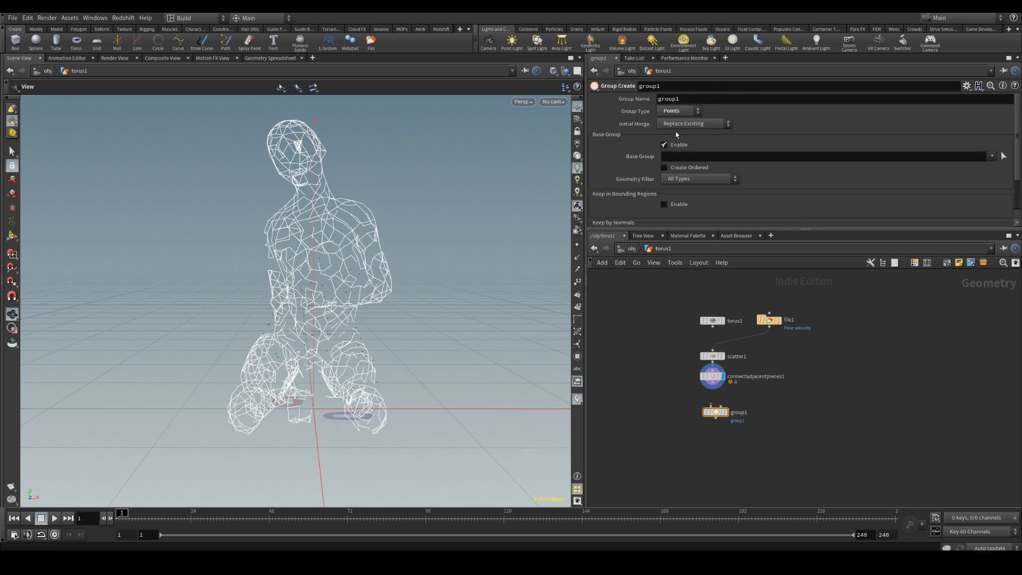
{"action": "left_click", "coordinate": [677, 155]}
{"action": "key", "text": "Return"}
{"action": "double_click", "coordinate": [675, 155]}
Duplicate the group1 node below itself and wire connectadjacentpieces1 through group1 into the copy.
{"action": "left_click_drag", "start_coordinate": [714, 412], "coordinate": [707, 442], "text": "alt"}
{"action": "left_click", "coordinate": [710, 405]}
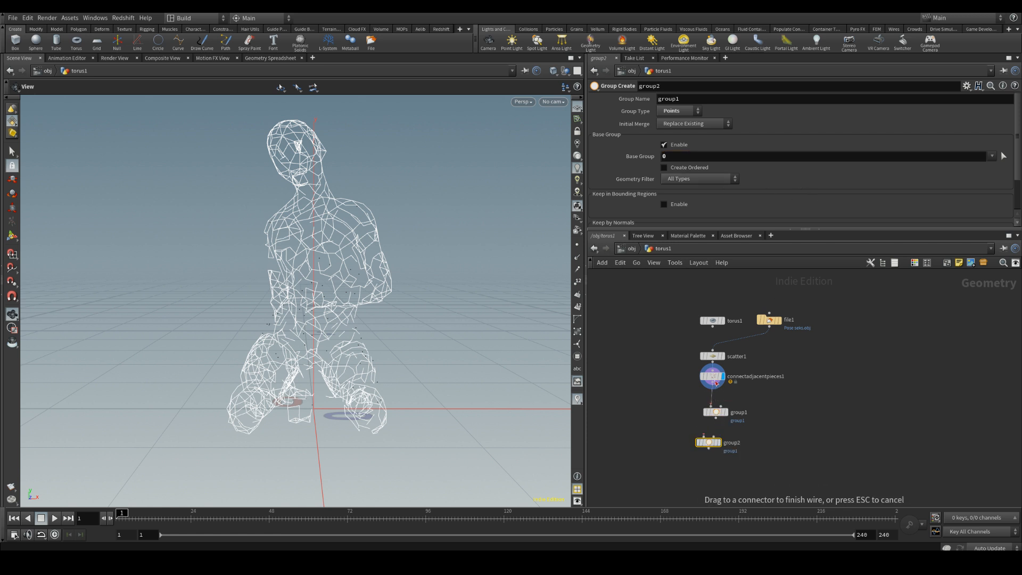
{"action": "left_click", "coordinate": [713, 390]}
{"action": "left_click", "coordinate": [715, 419]}
{"action": "left_click", "coordinate": [704, 436]}
{"action": "left_click_drag", "start_coordinate": [710, 444], "coordinate": [715, 438]}
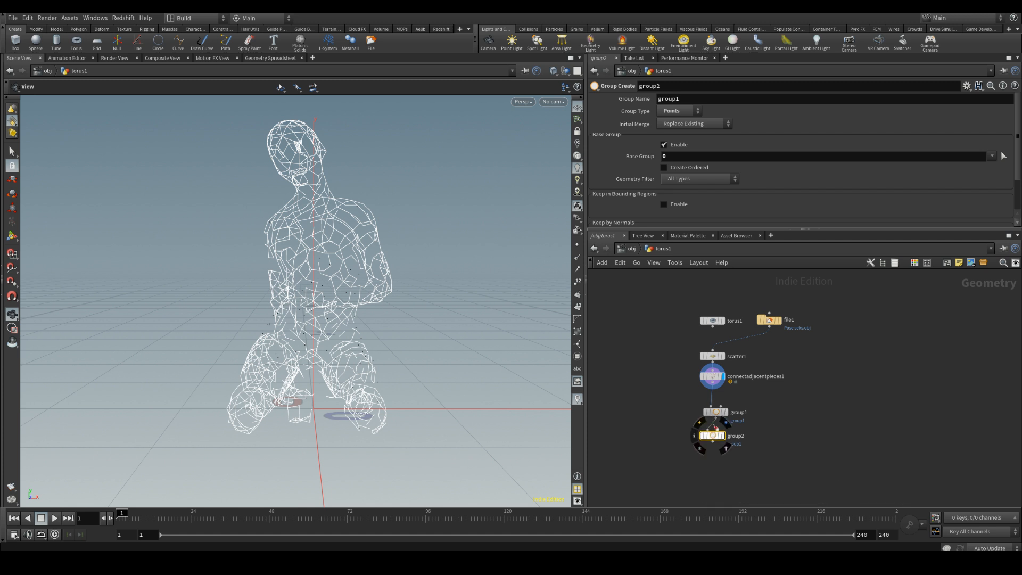
Set the second group node's group name to group2 and its base group to $N, and check both nodes' settings.
{"action": "left_click", "coordinate": [688, 100]}
{"action": "key", "text": "Return"}
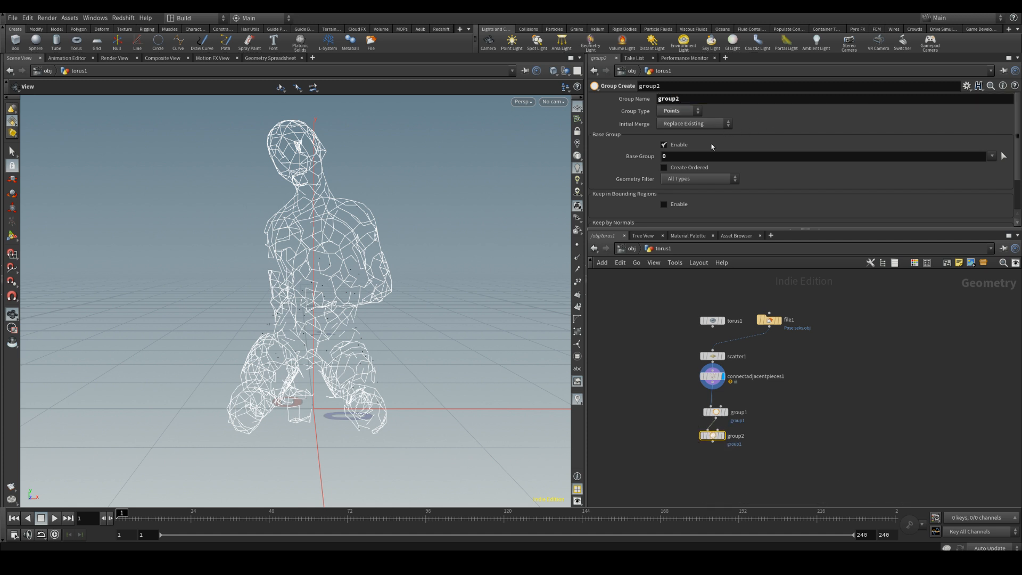
{"action": "left_click", "coordinate": [695, 155]}
{"action": "type", "text": "$"}
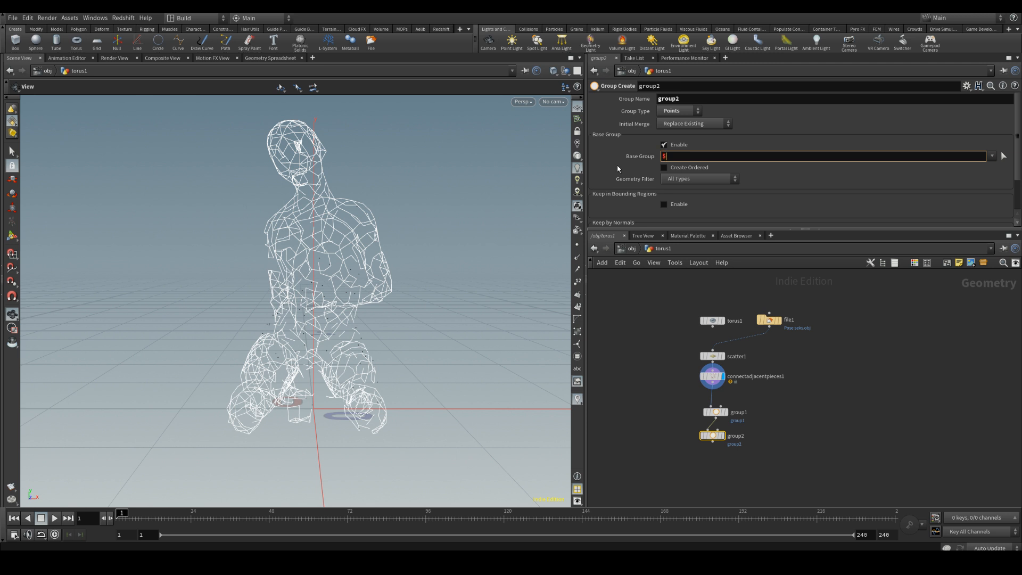
{"action": "type", "text": "N"}
{"action": "key", "text": "Return"}
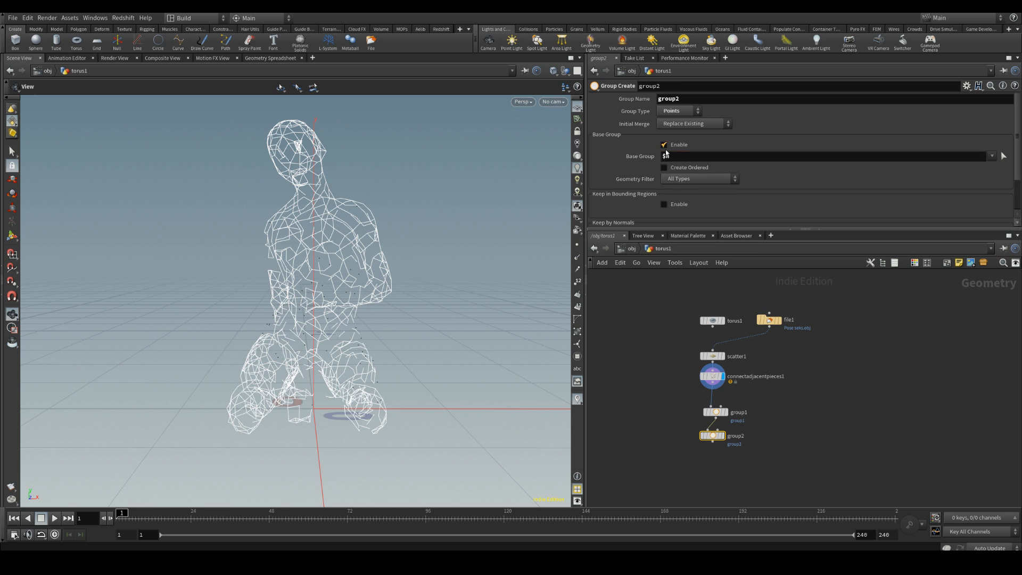
{"action": "left_click", "coordinate": [717, 413]}
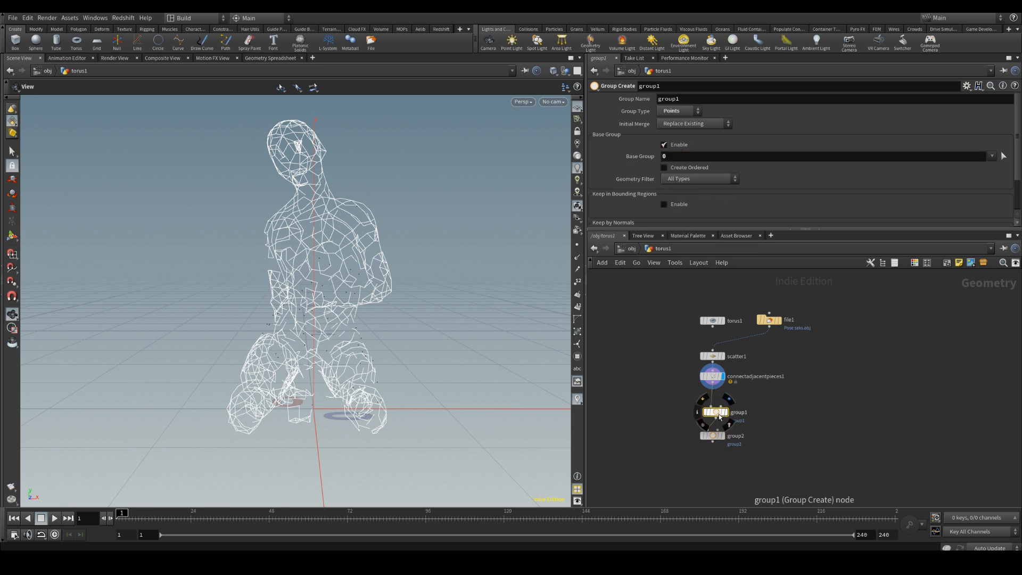
{"action": "left_click", "coordinate": [718, 436]}
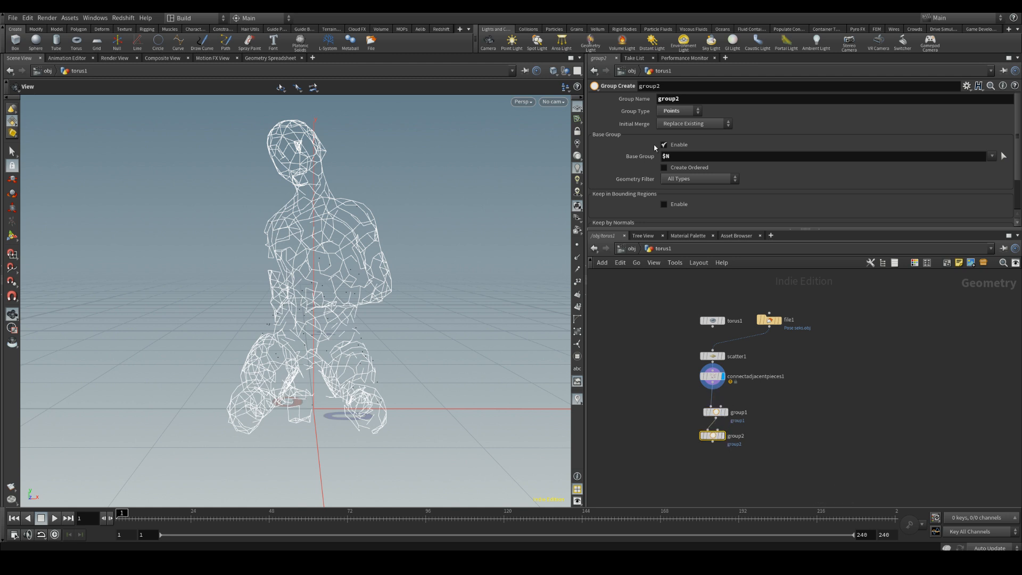
Add a Find Shortest Path node below group2 and display its output.
{"action": "middle_click_drag", "start_coordinate": [783, 473], "coordinate": [781, 419]}
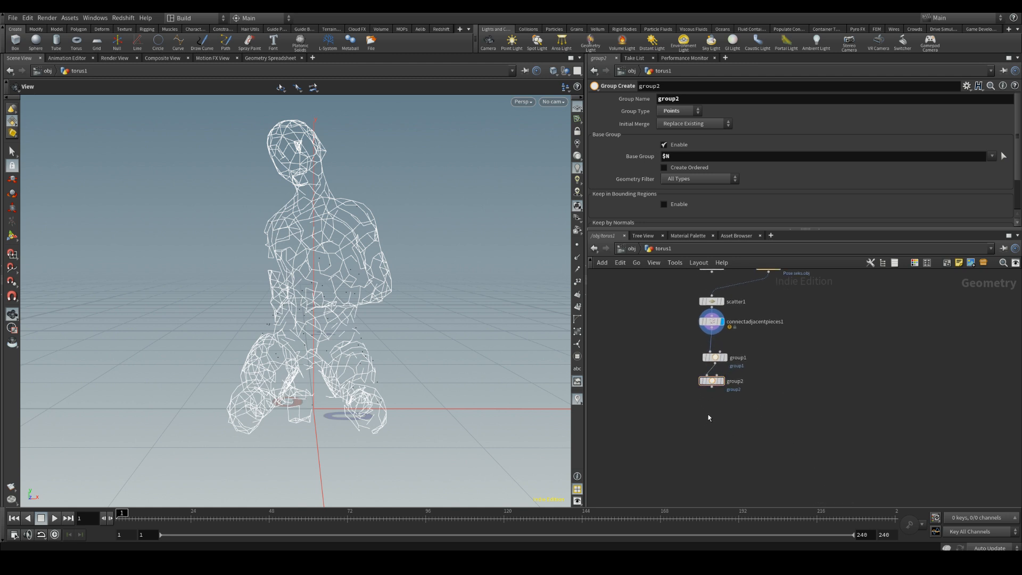
{"action": "key", "text": "Tab"}
{"action": "type", "text": "short"}
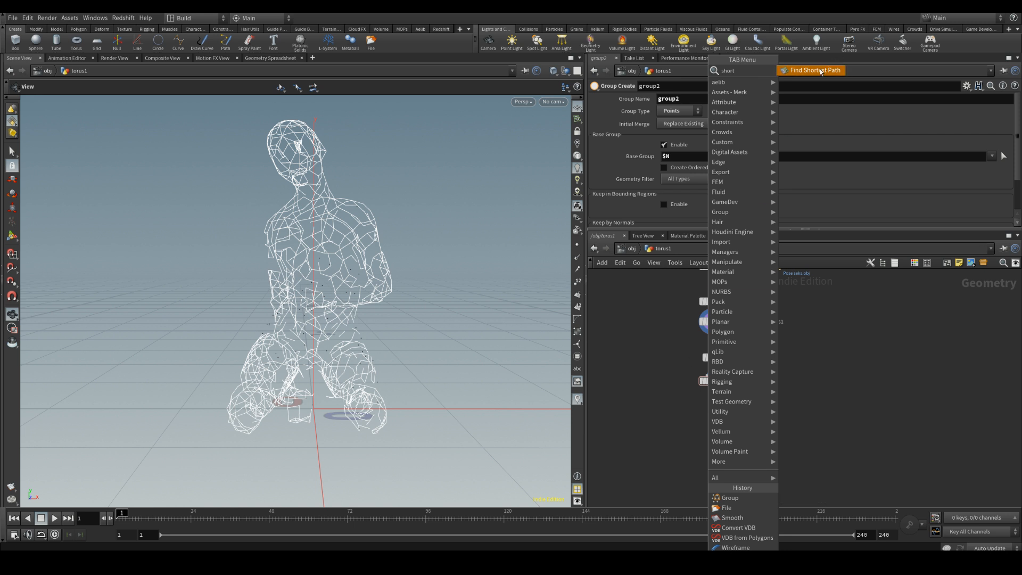
{"action": "left_click", "coordinate": [820, 73]}
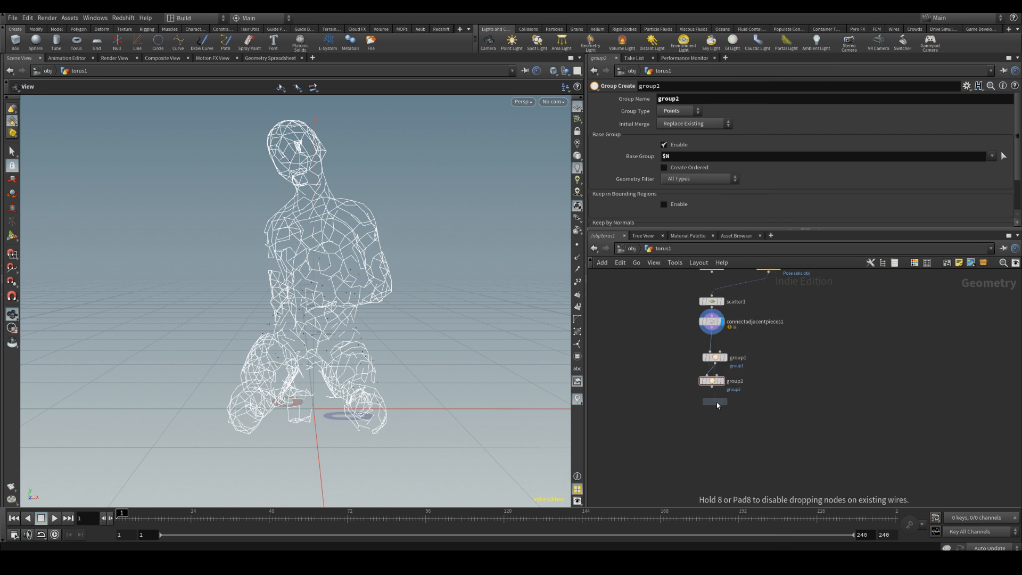
{"action": "left_click", "coordinate": [711, 408]}
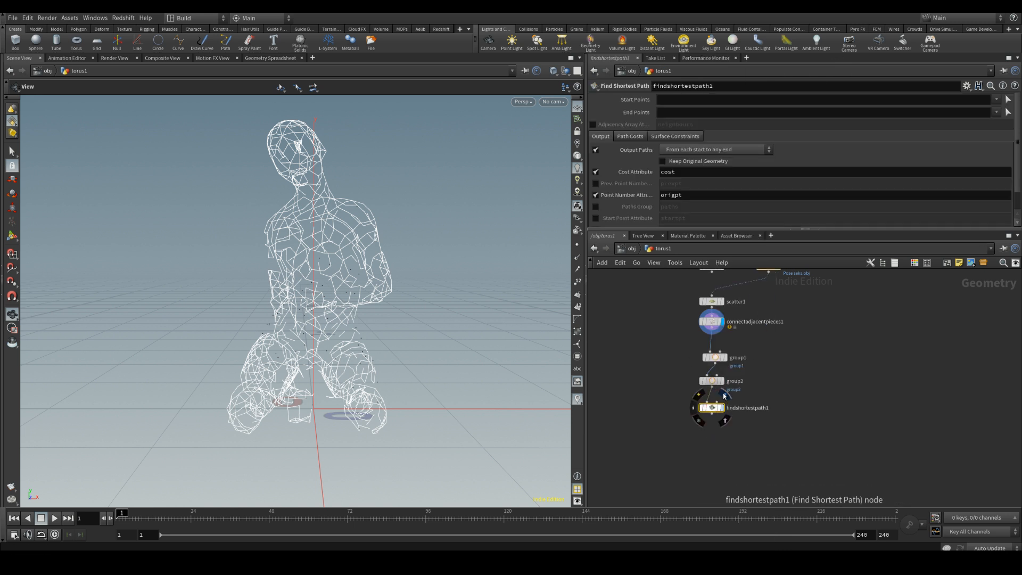
{"action": "left_click", "coordinate": [723, 408]}
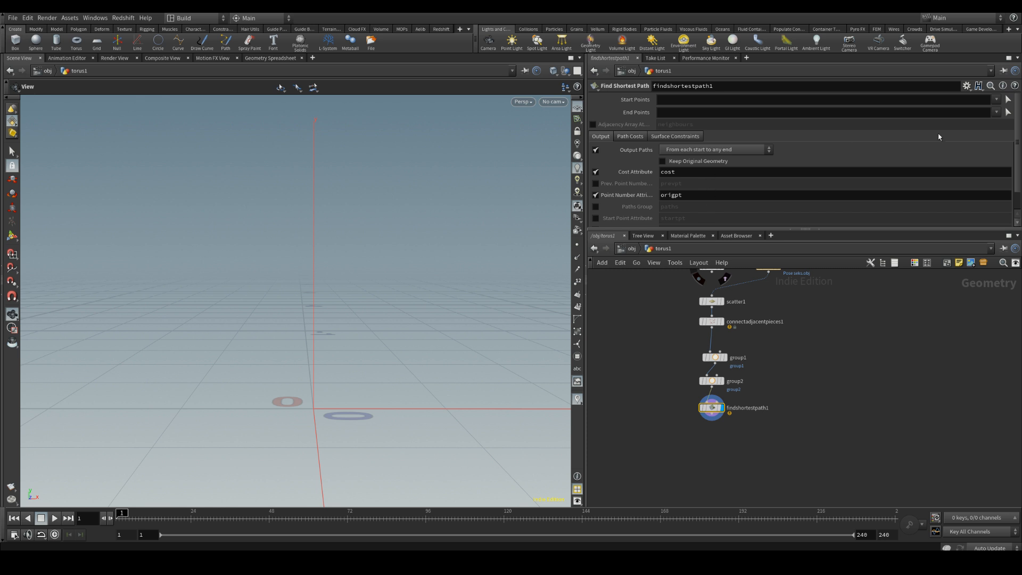
Set the shortest path's start points to group1, end points to group2, and output paths to From any start to each end.
{"action": "left_click", "coordinate": [996, 99]}
{"action": "left_click", "coordinate": [1001, 110]}
{"action": "left_click", "coordinate": [996, 112]}
{"action": "left_click", "coordinate": [1004, 133]}
{"action": "left_click", "coordinate": [716, 151]}
{"action": "left_click", "coordinate": [718, 179]}
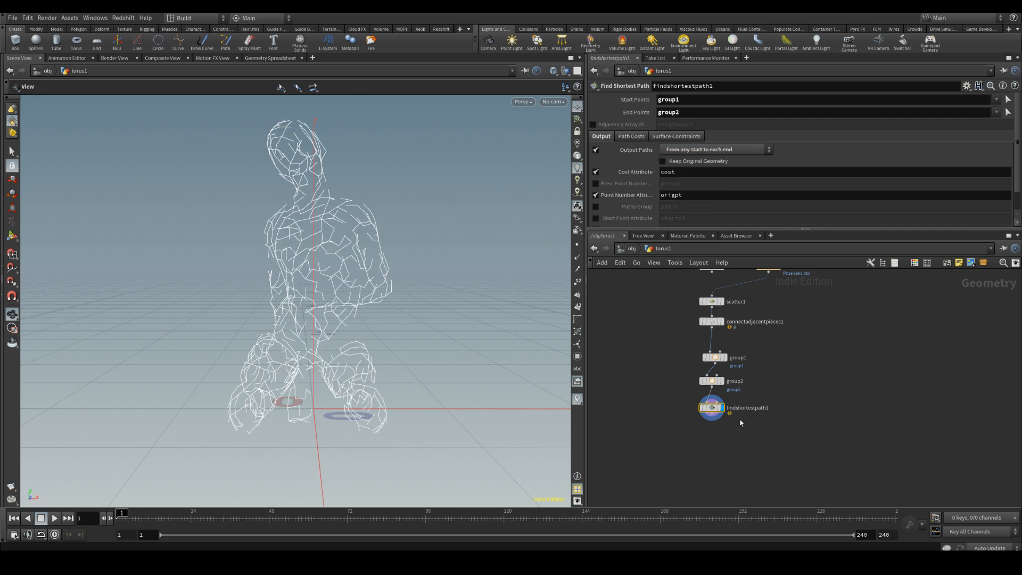
Try limiting the shortest paths with a maximum search path cost of about 0.245, and undo the limit.
{"action": "left_click", "coordinate": [632, 137]}
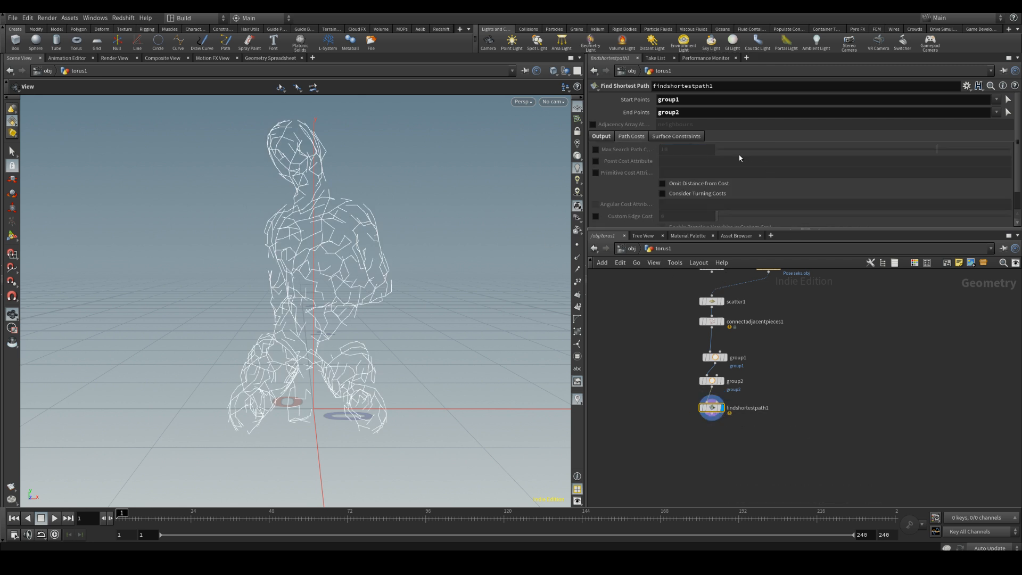
{"action": "left_click", "coordinate": [595, 150]}
{"action": "left_click_drag", "start_coordinate": [771, 151], "coordinate": [819, 151]}
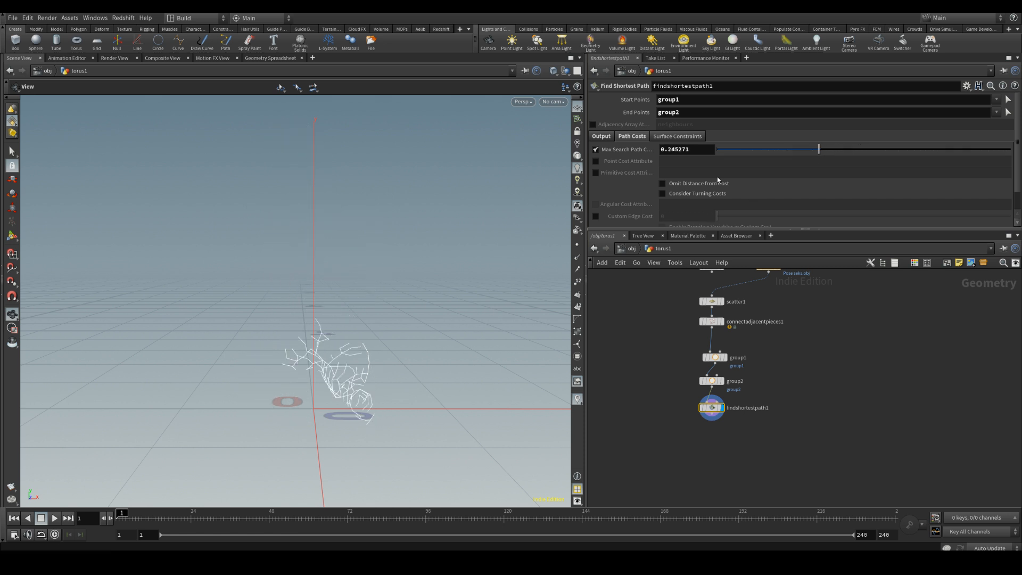
{"action": "key", "text": "ctrl+z"}
{"action": "left_click", "coordinate": [597, 150]}
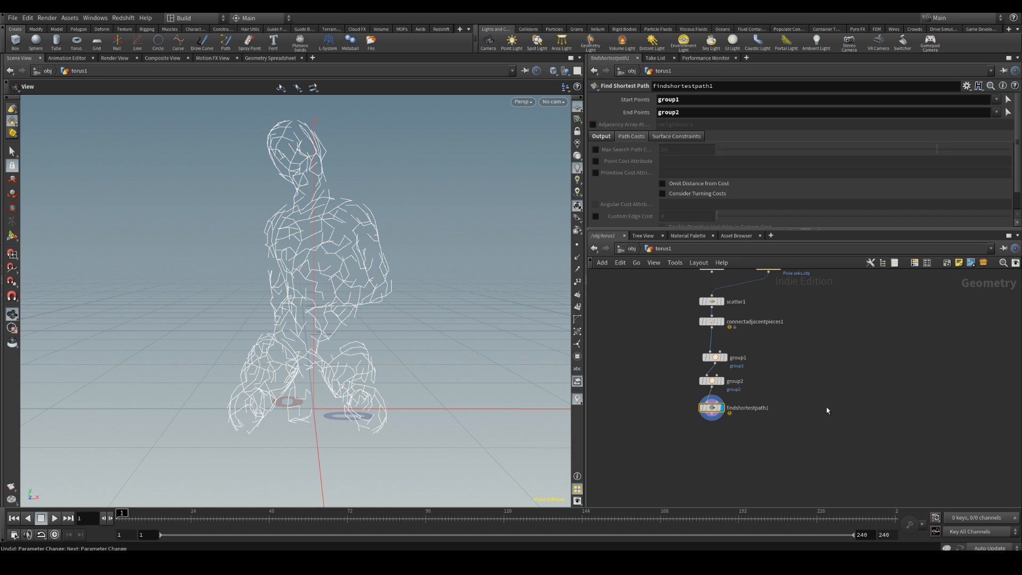
Add a Carve node directly below findshortestpath1 and display its output.
{"action": "key", "text": "Tab"}
{"action": "type", "text": "carve"}
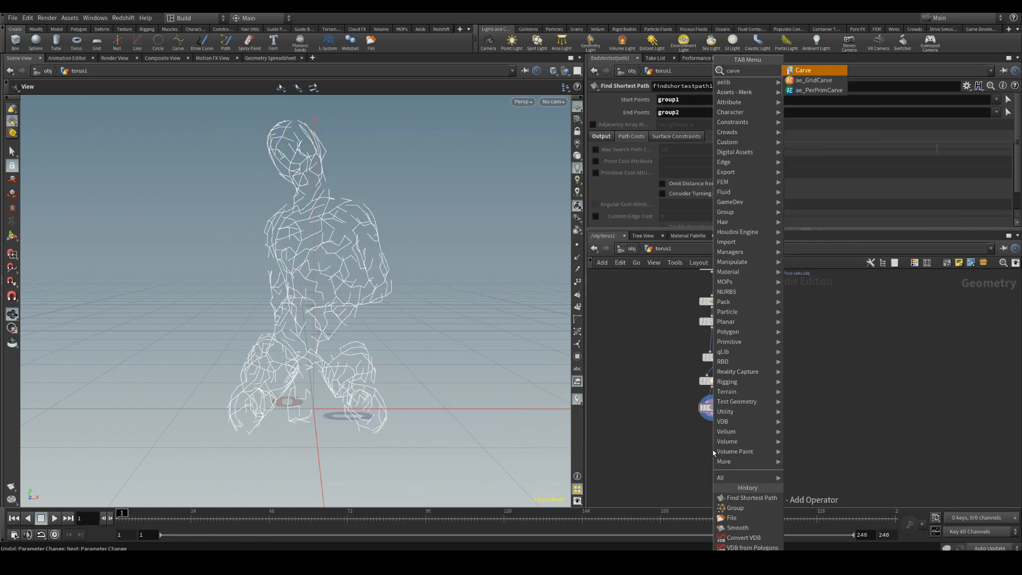
{"action": "left_click", "coordinate": [812, 81]}
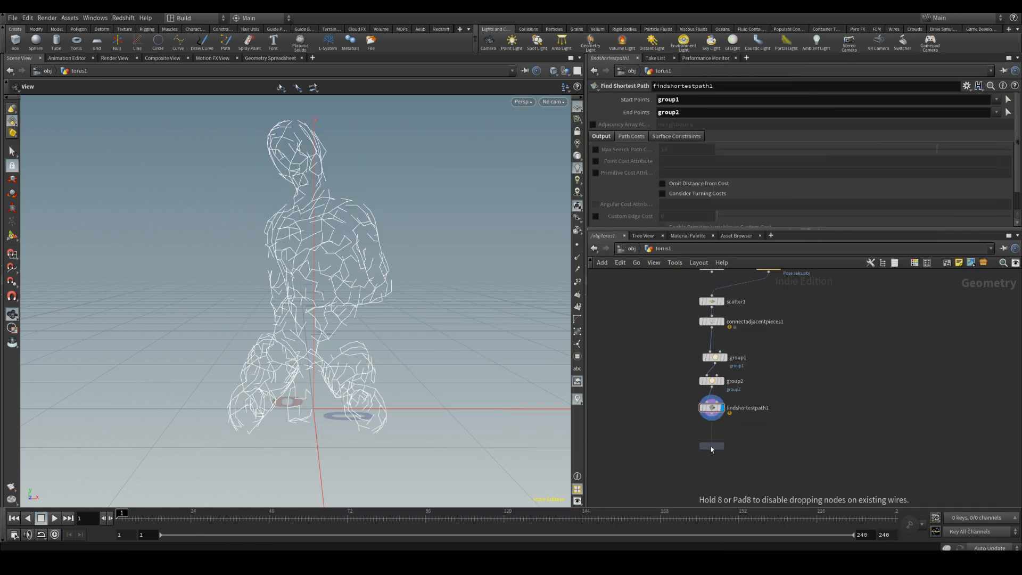
{"action": "left_click", "coordinate": [710, 447]}
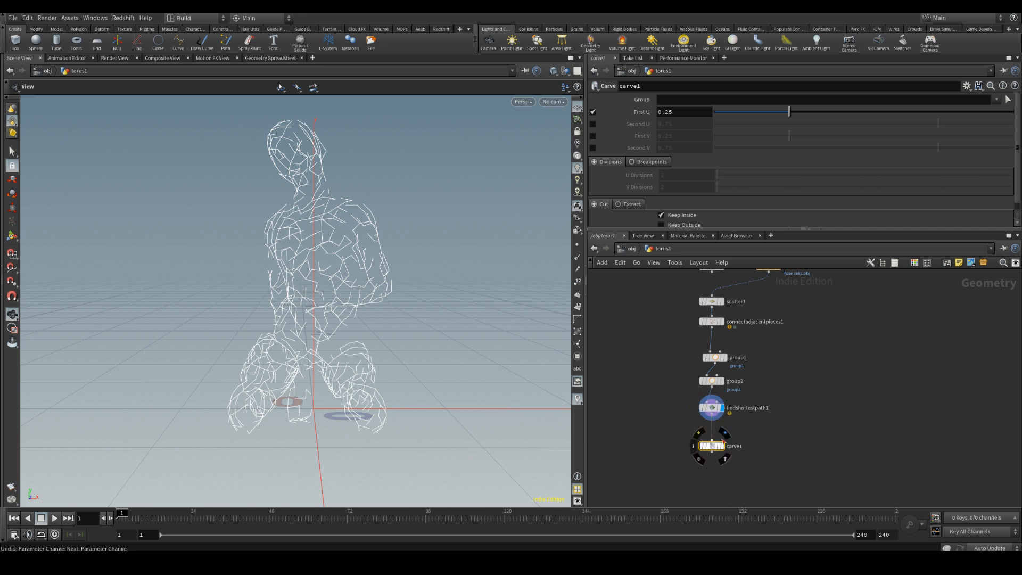
{"action": "left_click", "coordinate": [725, 433]}
{"action": "left_click_drag", "start_coordinate": [711, 447], "coordinate": [712, 433]}
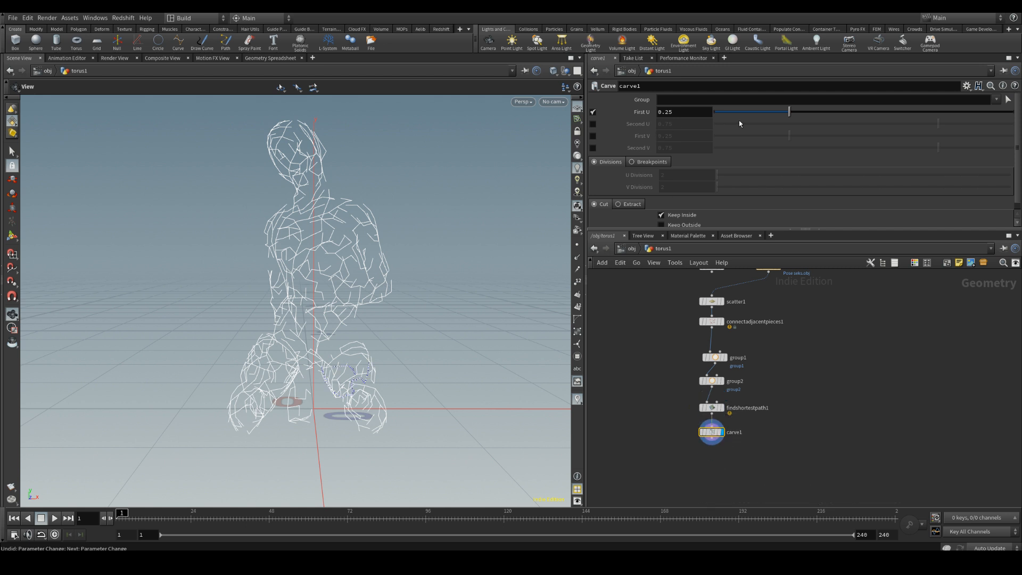
Carve the paths by Second U instead of First U, set it to 1, and compare the result with the Connect Adjacent Pieces output.
{"action": "left_click_drag", "start_coordinate": [739, 121], "coordinate": [884, 113]}
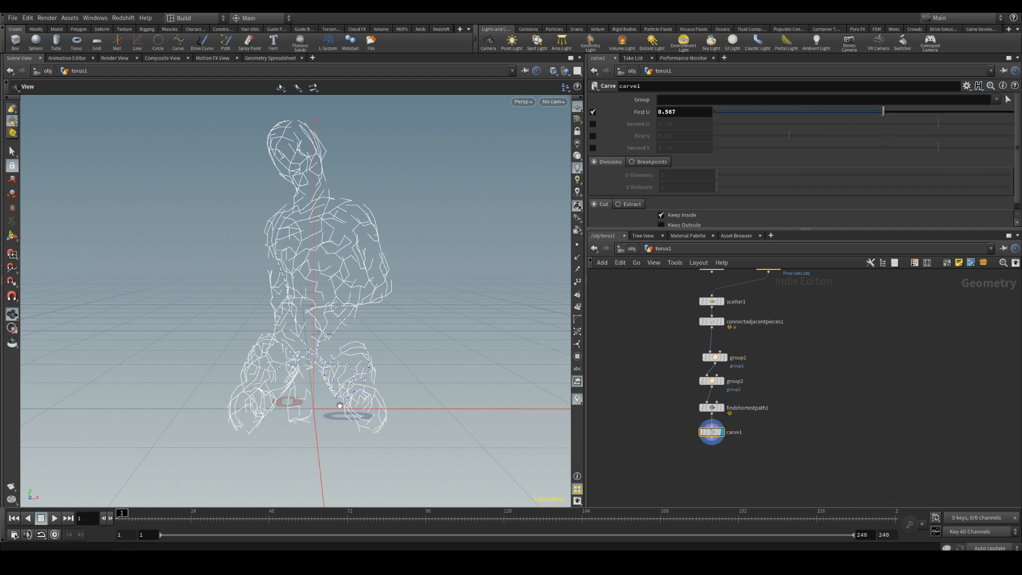
{"action": "key", "text": "ctrl+z"}
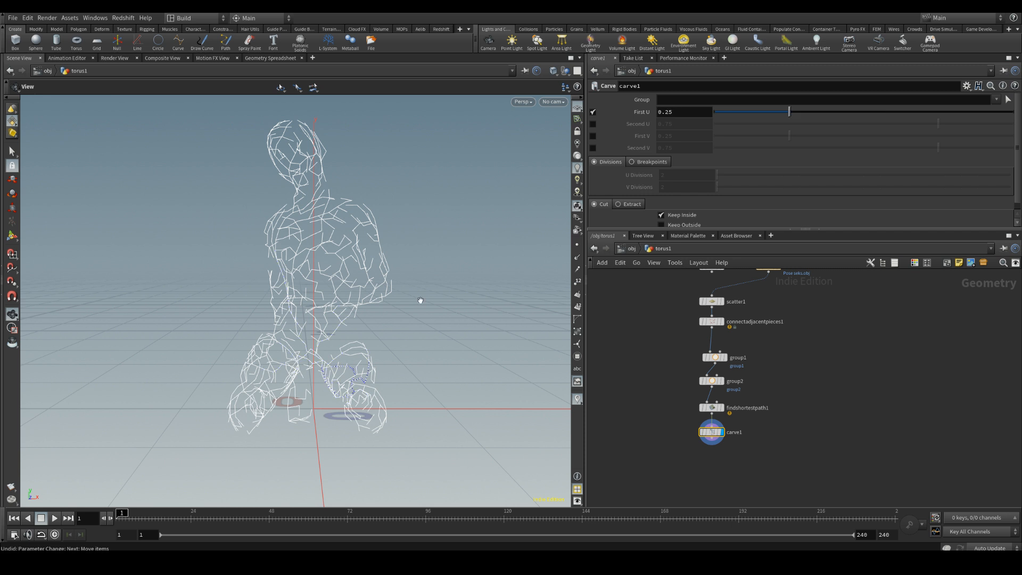
{"action": "left_click", "coordinate": [593, 112]}
{"action": "left_click", "coordinate": [593, 124]}
{"action": "left_click_drag", "start_coordinate": [937, 124], "coordinate": [1013, 124]}
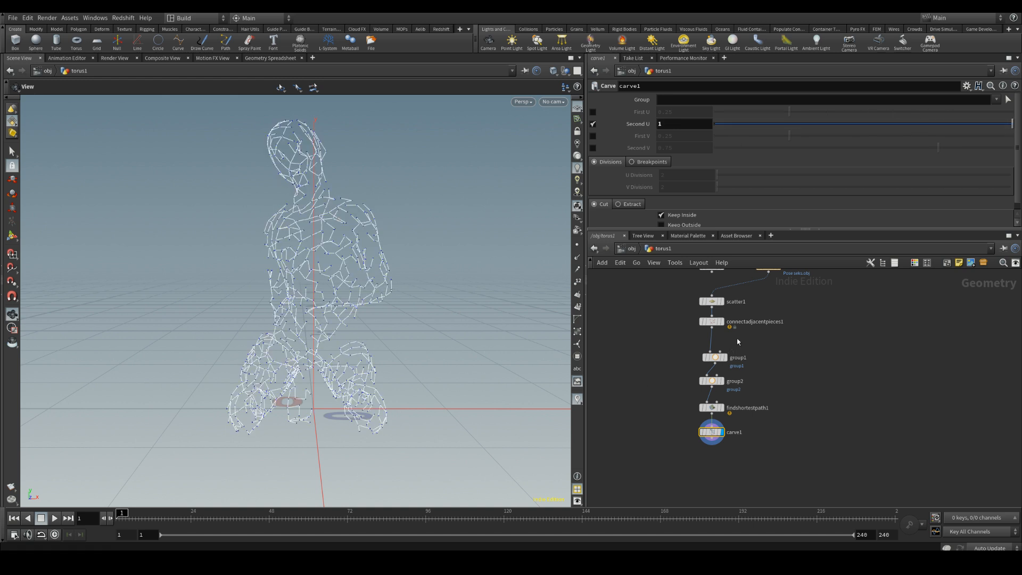
{"action": "left_click", "coordinate": [724, 308]}
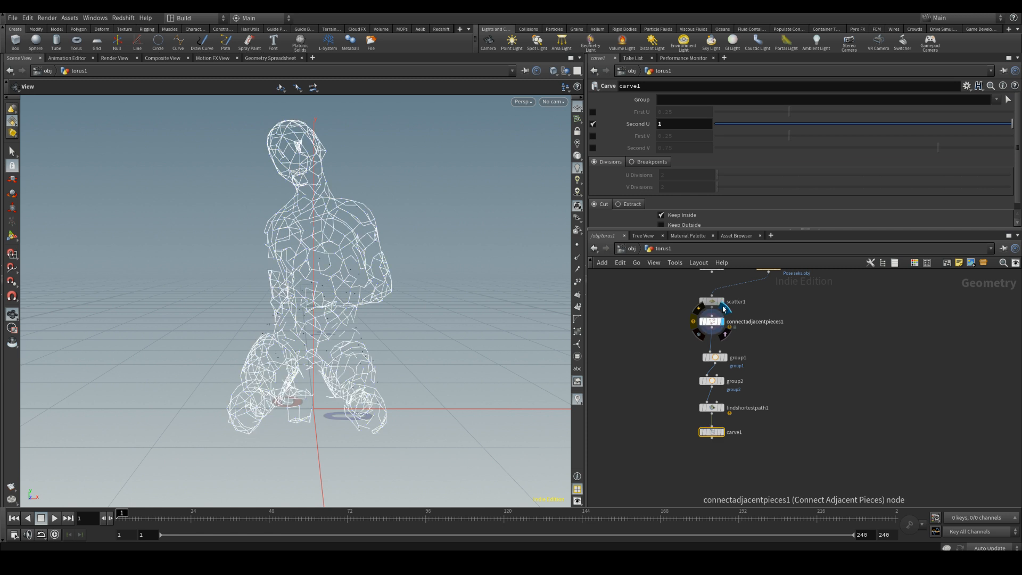
{"action": "left_click", "coordinate": [724, 419]}
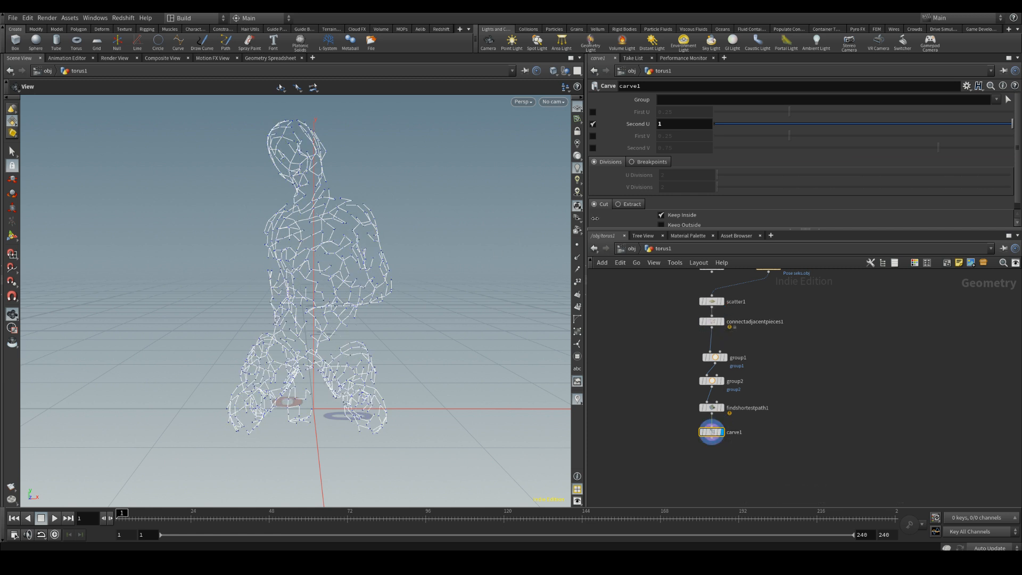
Preview the branch growth by sweeping the Carve node's Second U up to 1, checking it against the connectadjacentpieces1 output.
{"action": "left_click_drag", "start_coordinate": [797, 124], "coordinate": [990, 109]}
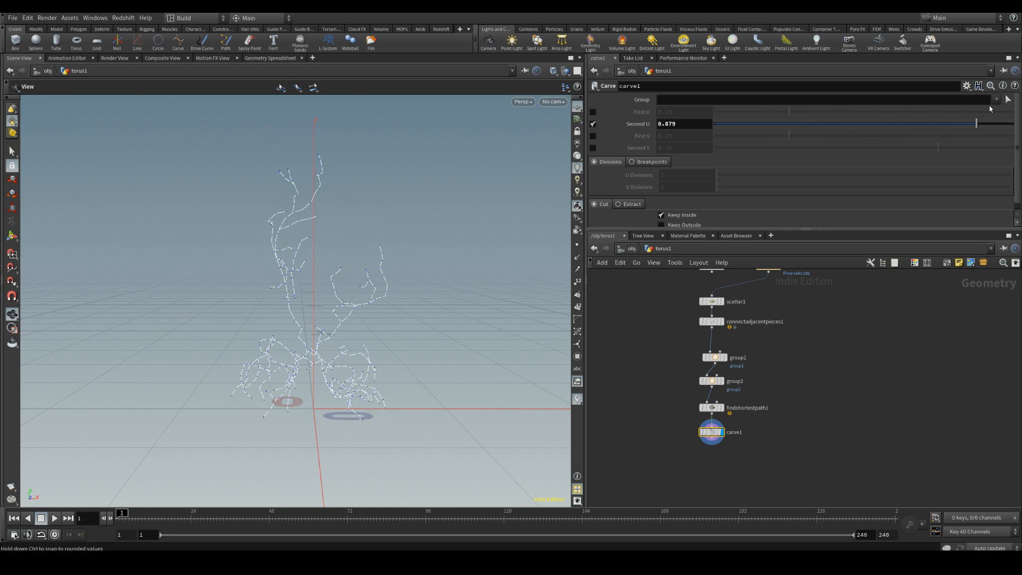
{"action": "left_click", "coordinate": [725, 309]}
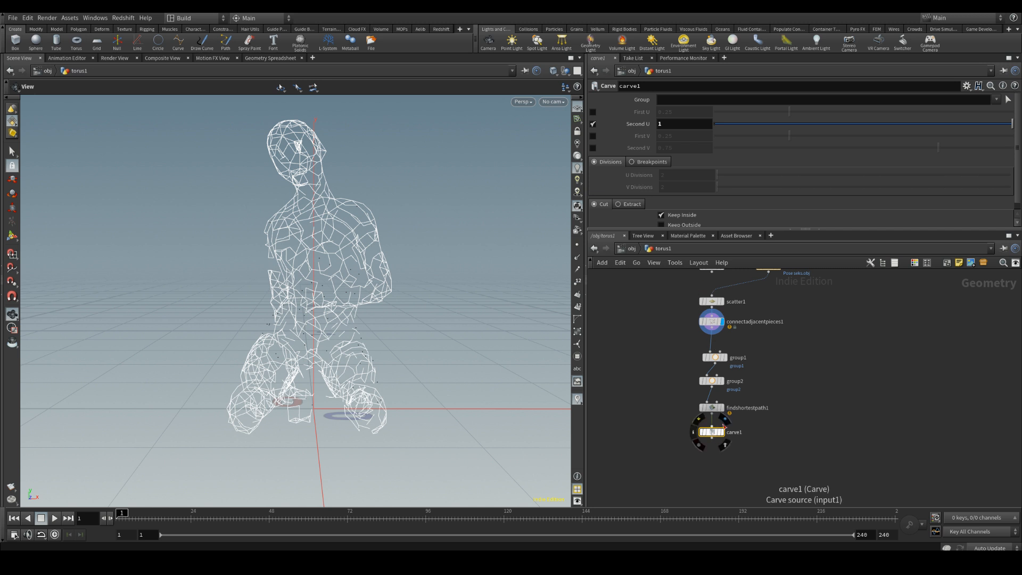
{"action": "left_click", "coordinate": [725, 422]}
{"action": "left_click_drag", "start_coordinate": [758, 123], "coordinate": [1020, 111]}
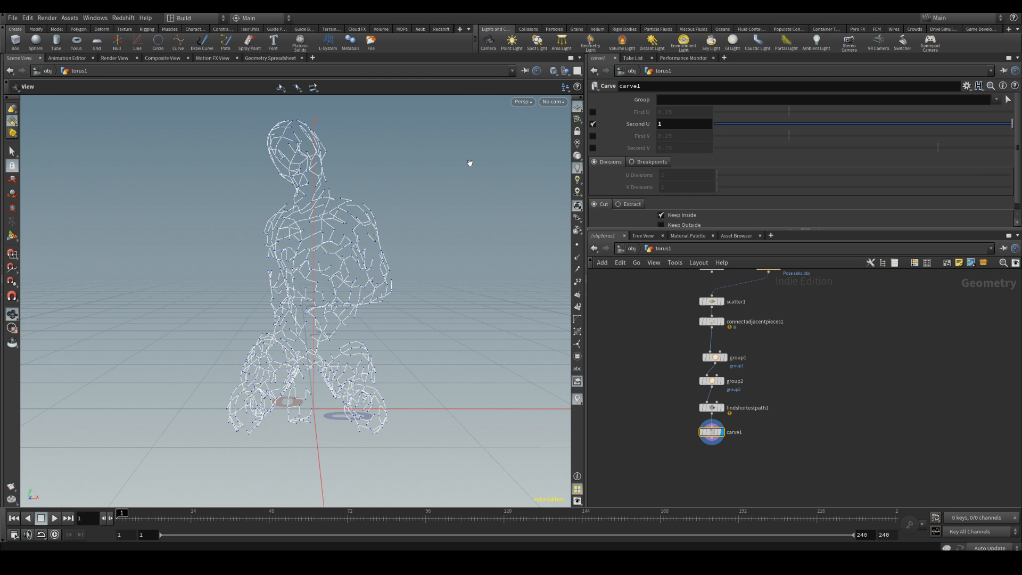
{"action": "left_click_drag", "start_coordinate": [321, 237], "coordinate": [316, 292]}
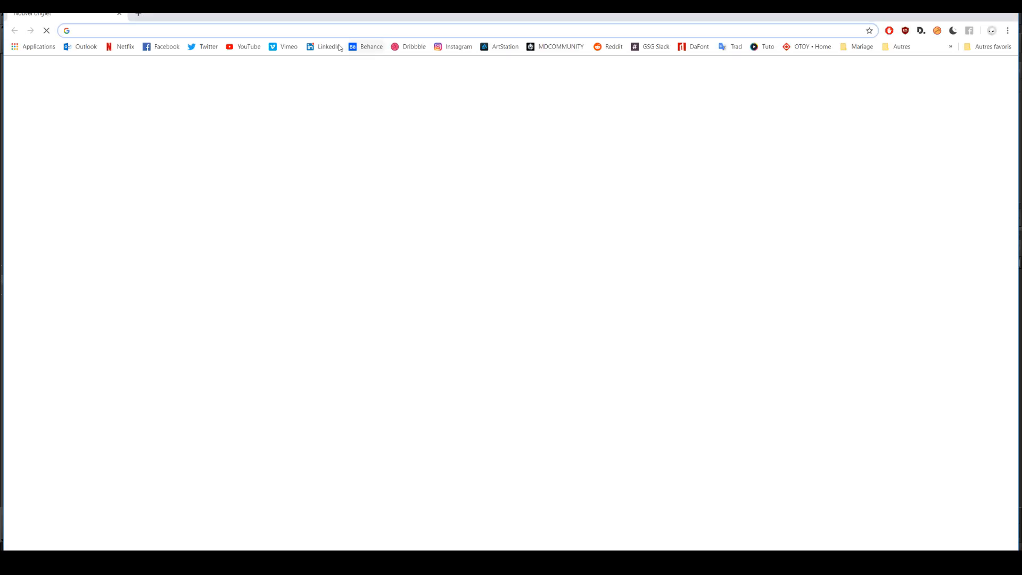
In the web browser, open Instagram, search for doxia and open the doxiastudio profile.
{"action": "left_click", "coordinate": [451, 48]}
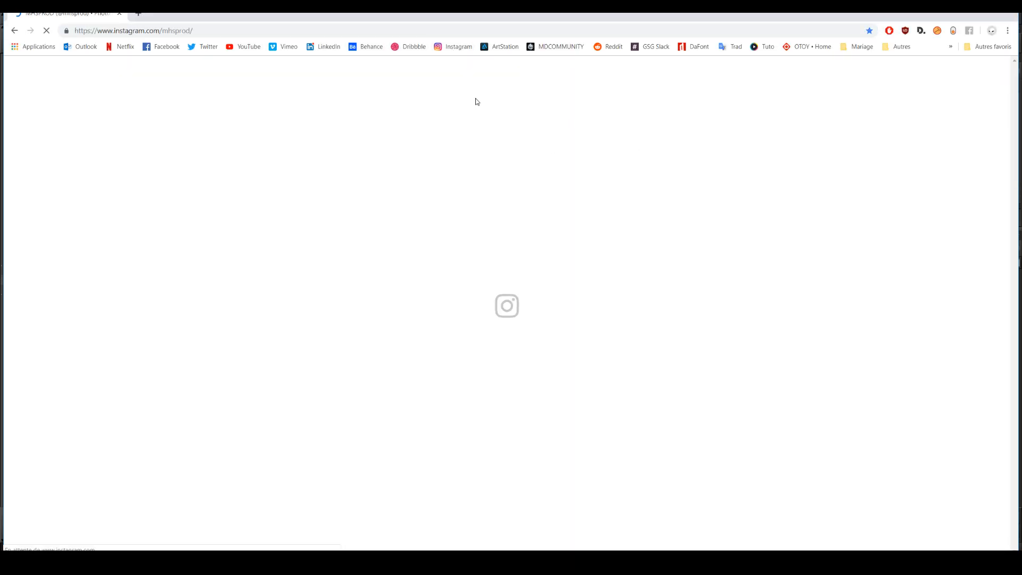
{"action": "left_click", "coordinate": [491, 76]}
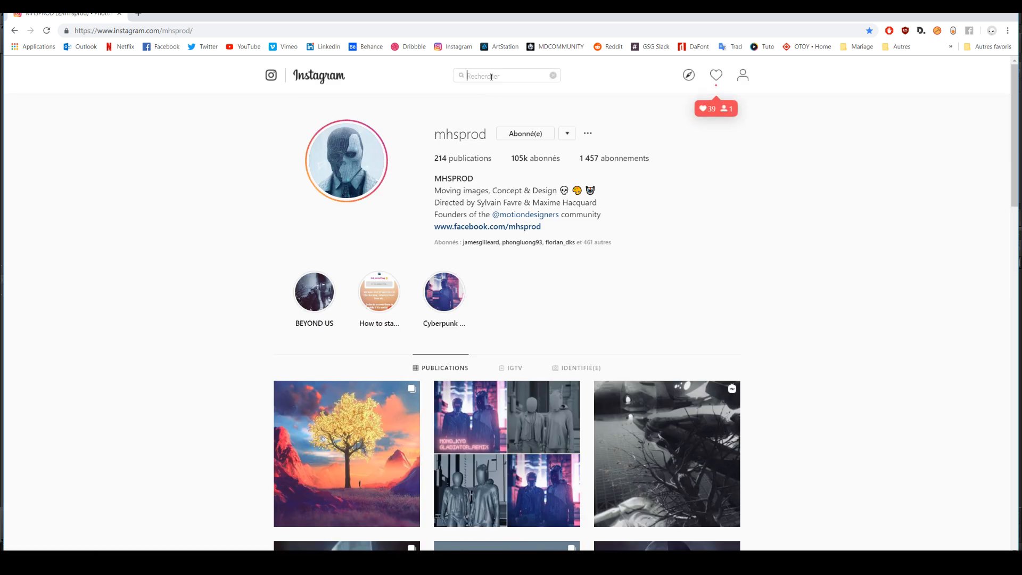
{"action": "type", "text": "doxia"}
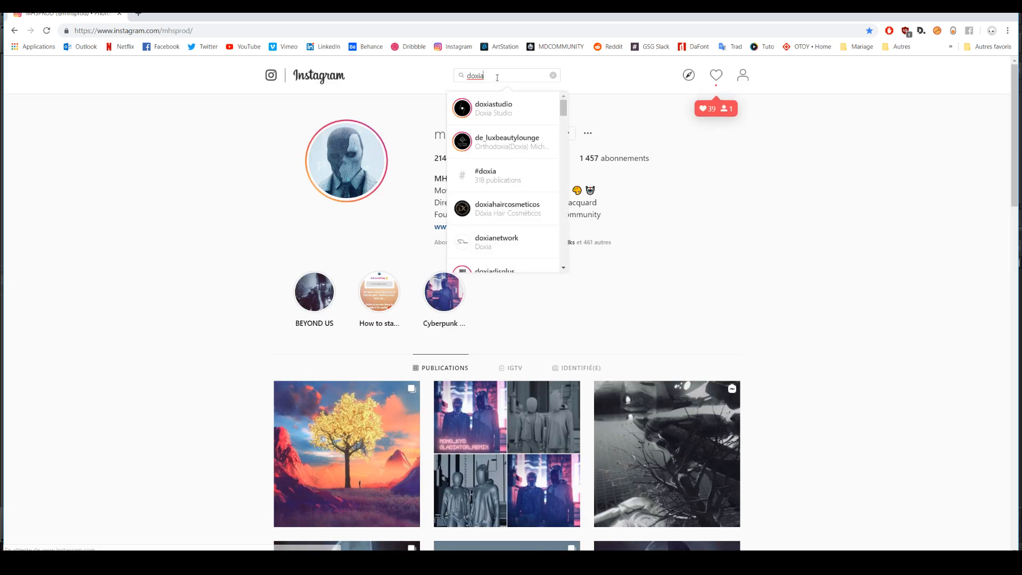
{"action": "left_click", "coordinate": [463, 118]}
Browse the doxiastudio posts for growth and line-based reference work, and return to Houdini.
{"action": "scroll", "coordinate": [190, 218], "scroll_direction": "down", "scroll_amount": 5}
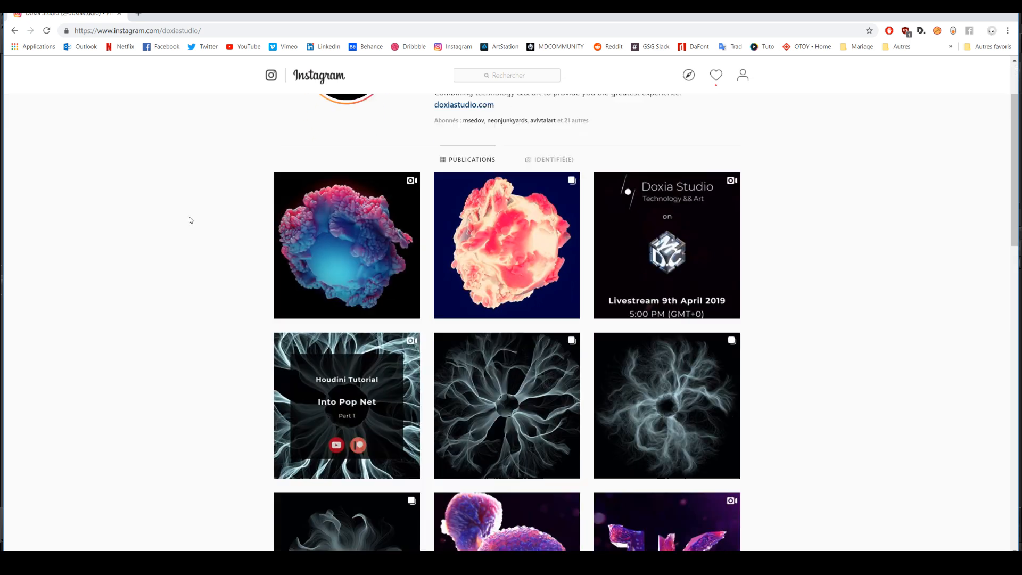
{"action": "scroll", "coordinate": [176, 226], "scroll_direction": "down", "scroll_amount": 3}
{"action": "scroll", "coordinate": [172, 231], "scroll_direction": "down", "scroll_amount": 14}
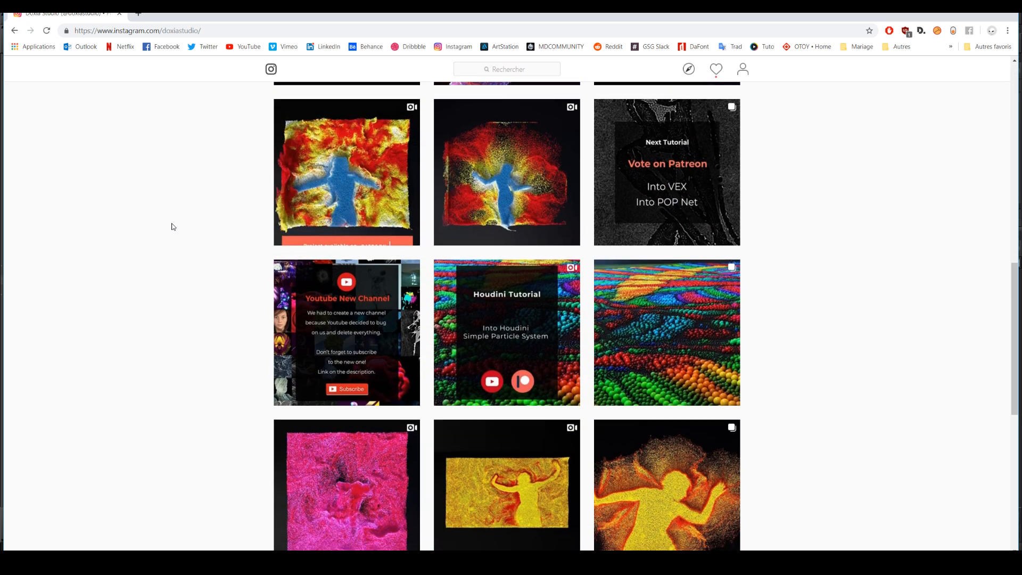
{"action": "scroll", "coordinate": [172, 226], "scroll_direction": "down", "scroll_amount": 10}
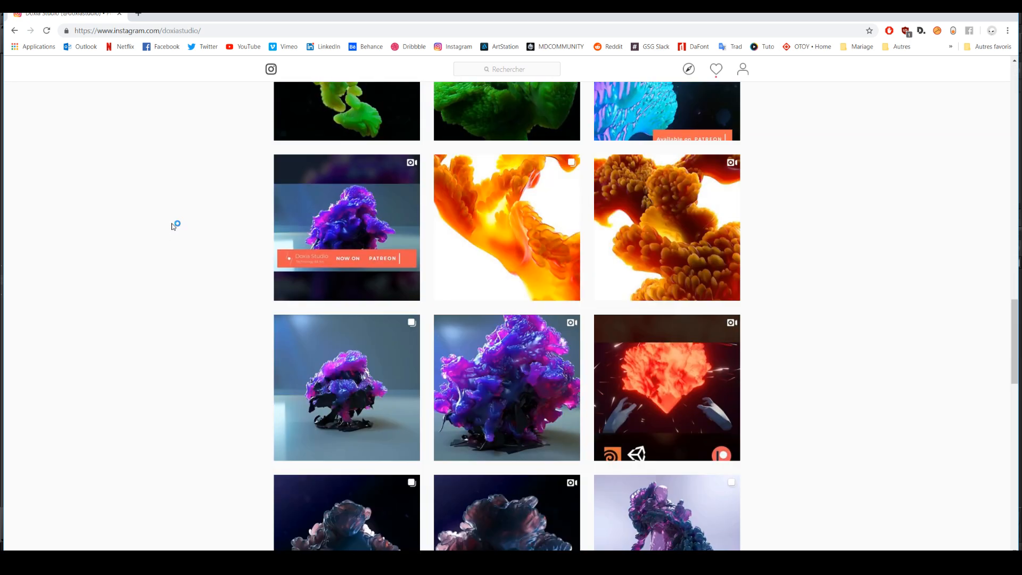
{"action": "scroll", "coordinate": [171, 228], "scroll_direction": "down", "scroll_amount": 8}
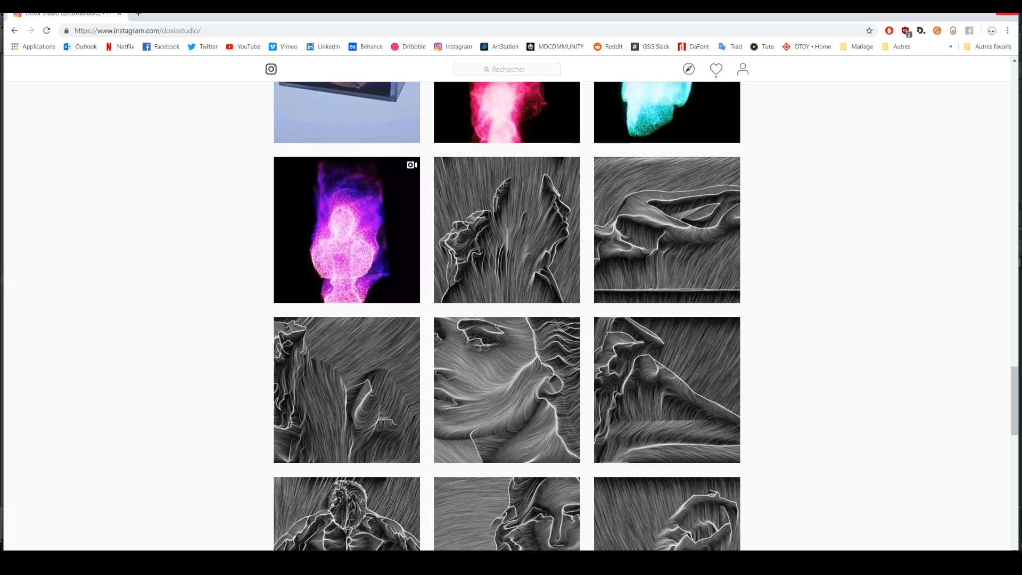
{"action": "key", "text": "alt+Tab"}
Inspect the branches on the figure and check them against the torus example in Cinema 4D.
{"action": "left_click_drag", "start_coordinate": [763, 475], "coordinate": [666, 289]}
{"action": "left_click_drag", "start_coordinate": [770, 338], "coordinate": [645, 497]}
{"action": "left_click", "coordinate": [821, 426]}
{"action": "left_click_drag", "start_coordinate": [367, 282], "coordinate": [339, 285]}
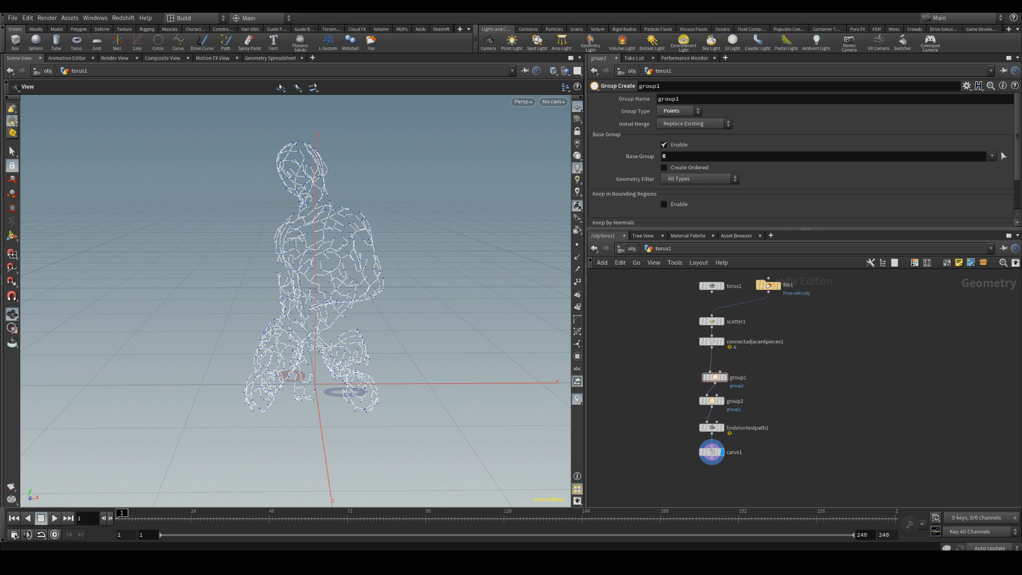
{"action": "left_click", "coordinate": [302, 503]}
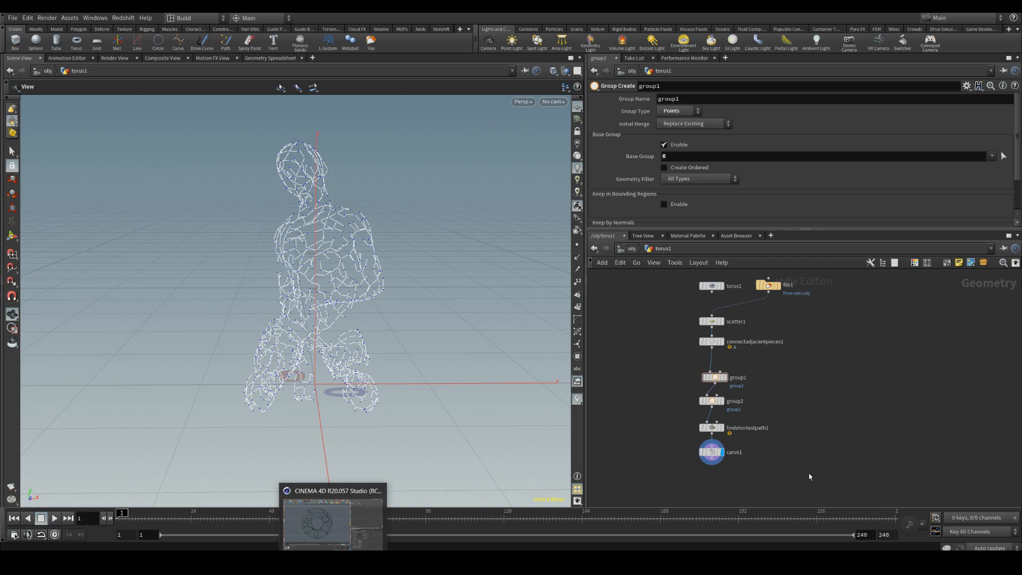
Insert a Smooth node between findshortestpath1 and carve1 and display its output.
{"action": "middle_click_drag", "start_coordinate": [750, 472], "coordinate": [744, 458]}
{"action": "left_click_drag", "start_coordinate": [703, 440], "coordinate": [703, 470]}
{"action": "key", "text": "Tab"}
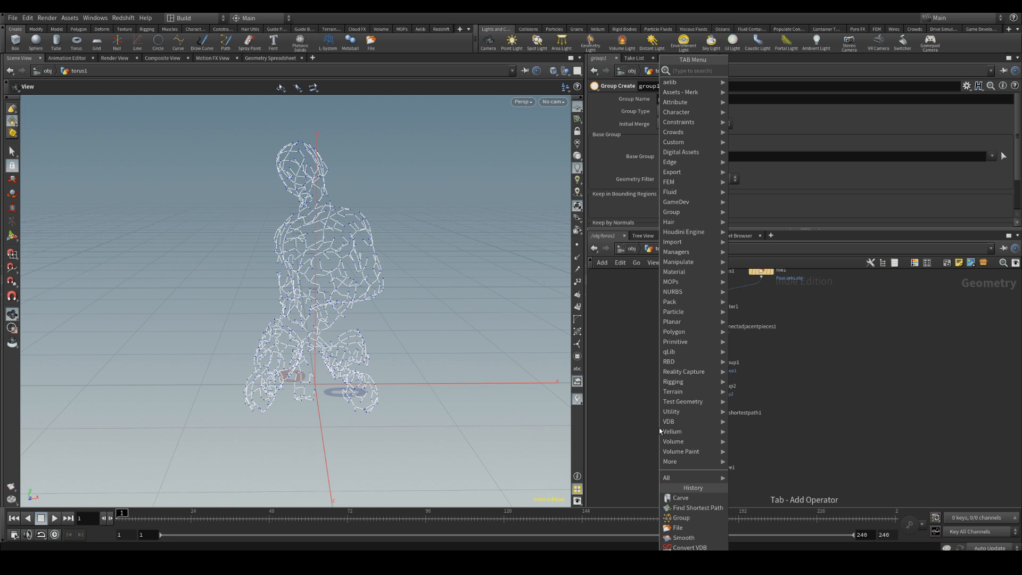
{"action": "type", "text": "smooth"}
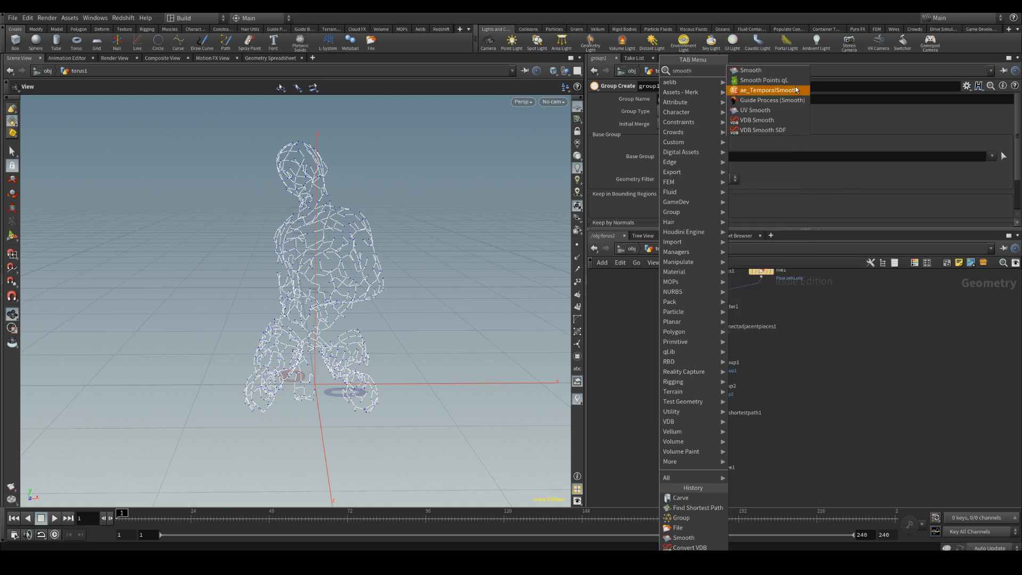
{"action": "left_click", "coordinate": [751, 70]}
{"action": "left_click", "coordinate": [704, 437]}
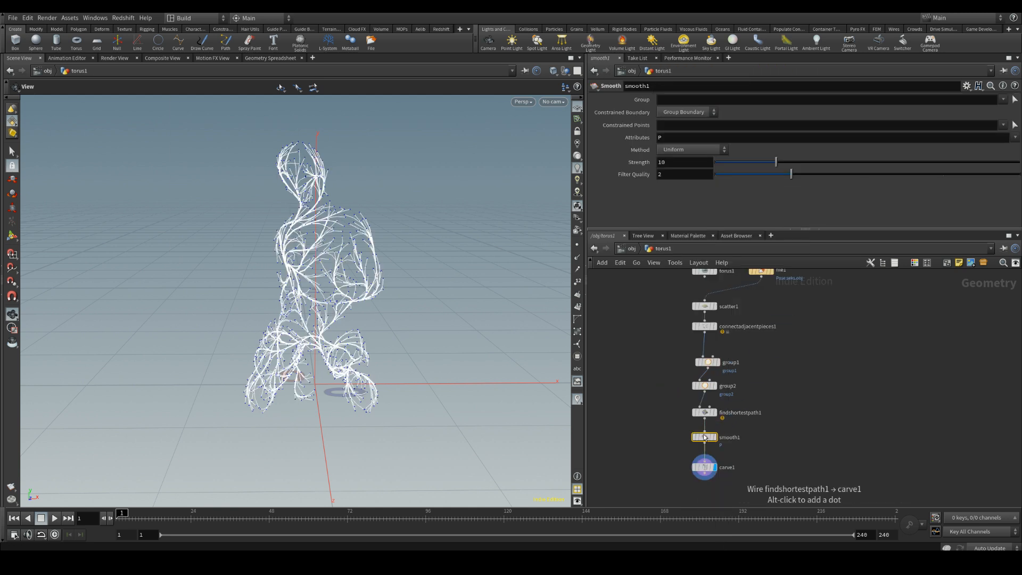
{"action": "left_click", "coordinate": [715, 437]}
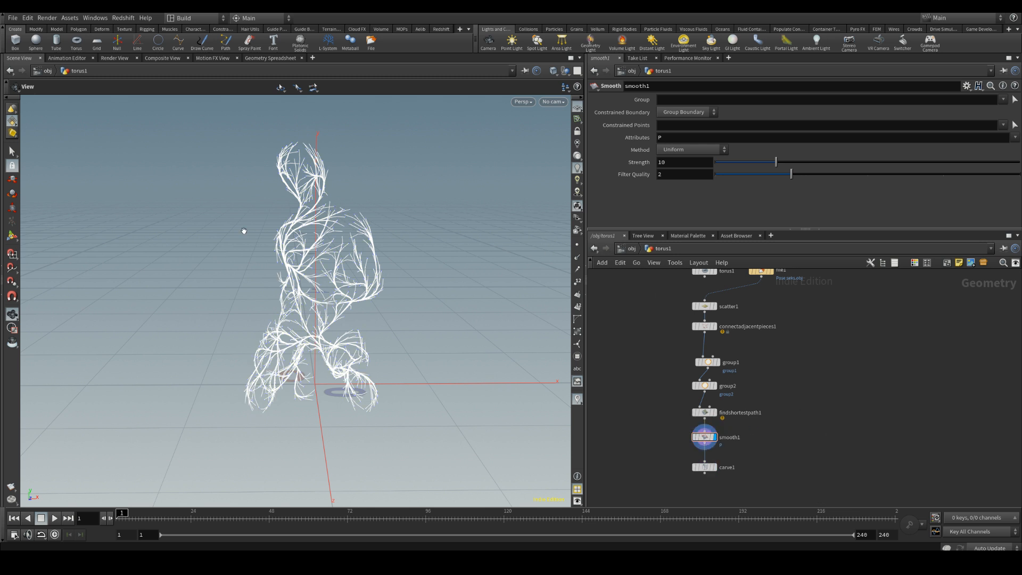
Set the Smooth node's strength to 50 and its filter quality to 1, and inspect the smoothed branches.
{"action": "left_click_drag", "start_coordinate": [775, 162], "coordinate": [1018, 162]}
{"action": "left_click_drag", "start_coordinate": [773, 172], "coordinate": [729, 180]}
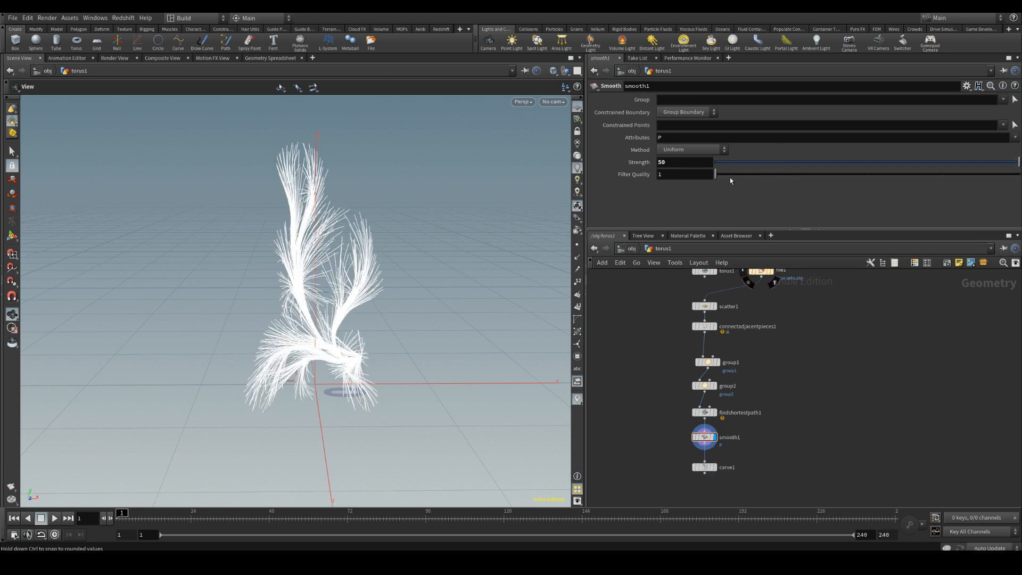
{"action": "left_click_drag", "start_coordinate": [365, 354], "coordinate": [299, 314]}
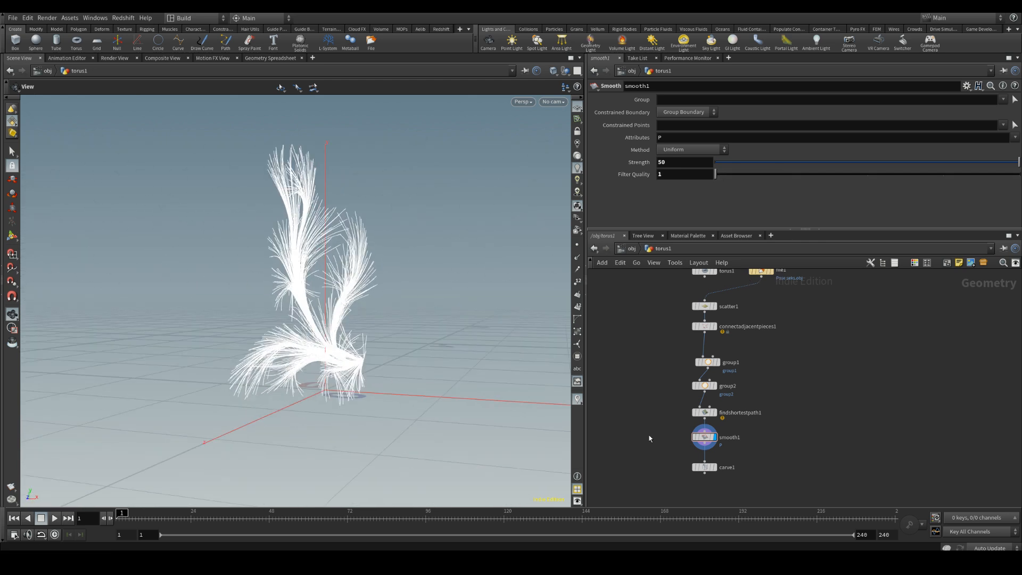
Display the Carve node and preview the smoothed growth by sweeping Second U up to 1.
{"action": "left_click", "coordinate": [714, 467]}
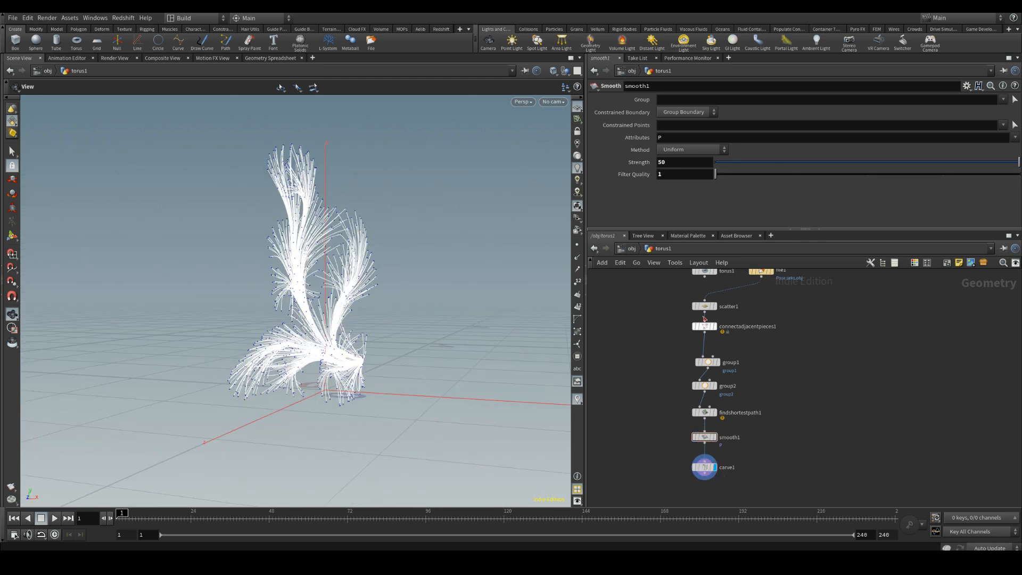
{"action": "left_click", "coordinate": [704, 467]}
{"action": "left_click_drag", "start_coordinate": [813, 124], "coordinate": [1012, 125]}
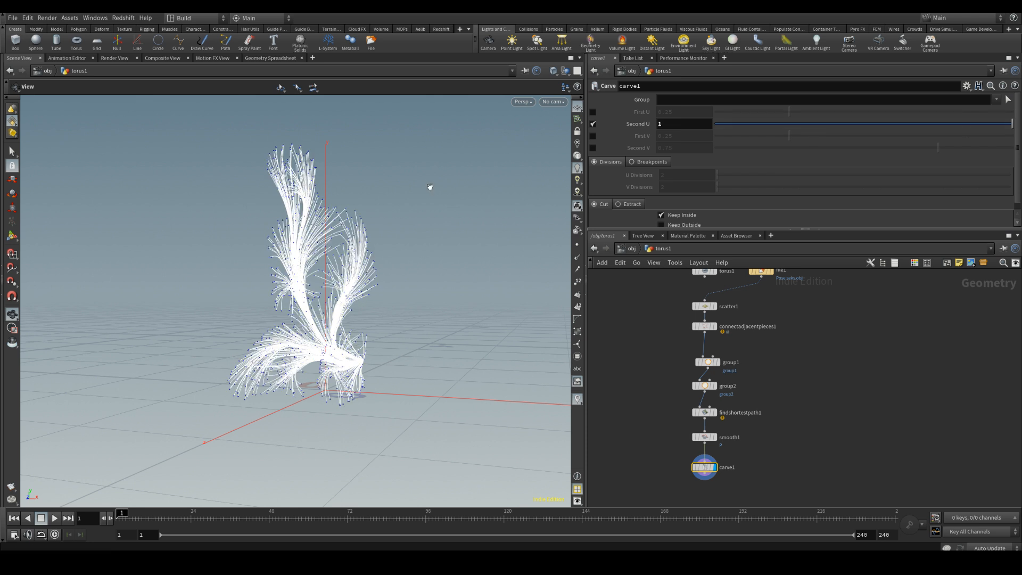
Compare the original figure from file1 with the carved branches, and replay the growth by sweeping Second U up to 1.
{"action": "middle_click_drag", "start_coordinate": [806, 403], "coordinate": [774, 474]}
{"action": "left_click", "coordinate": [754, 315]}
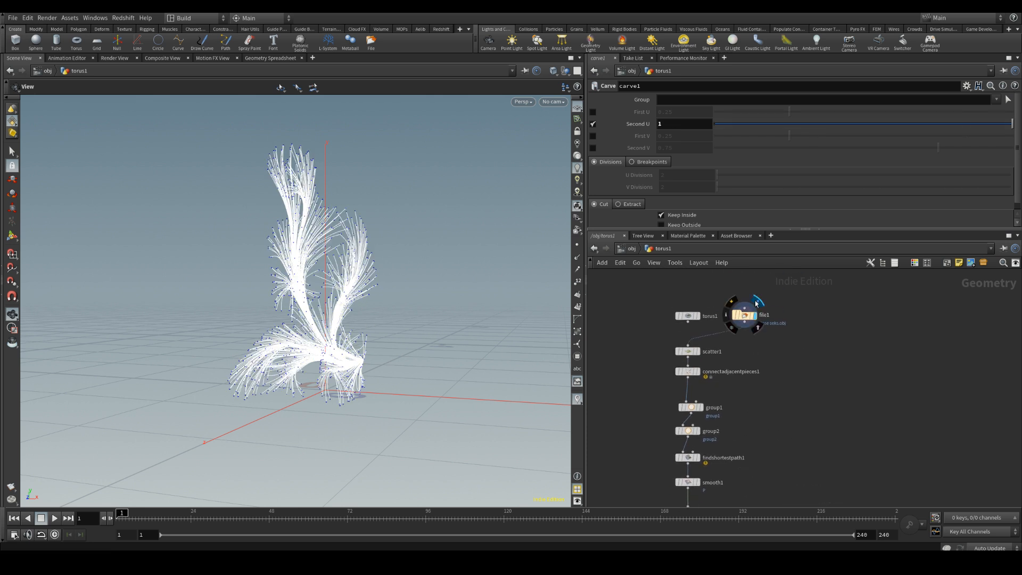
{"action": "middle_click_drag", "start_coordinate": [771, 358], "coordinate": [774, 282]}
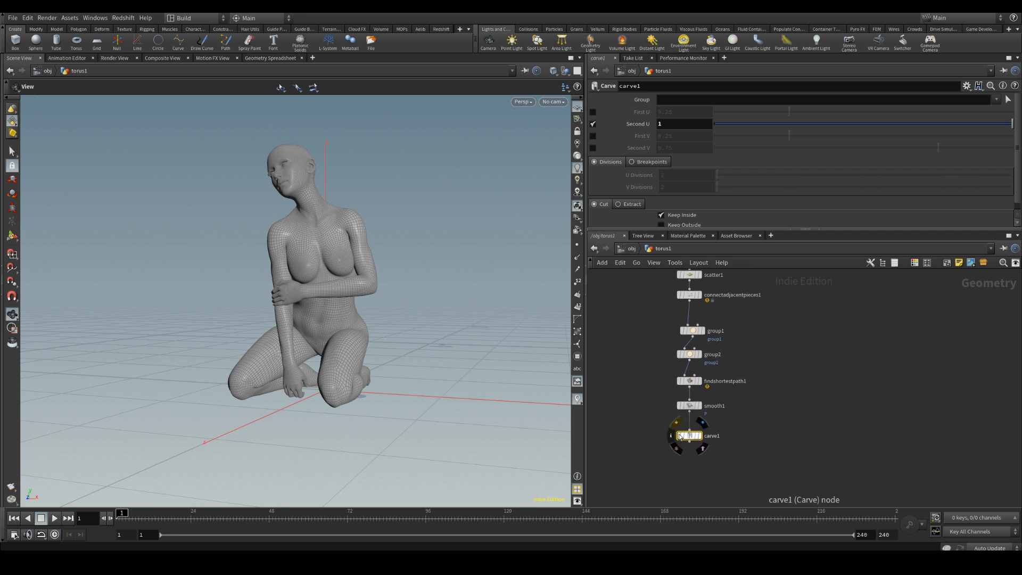
{"action": "left_click", "coordinate": [702, 423]}
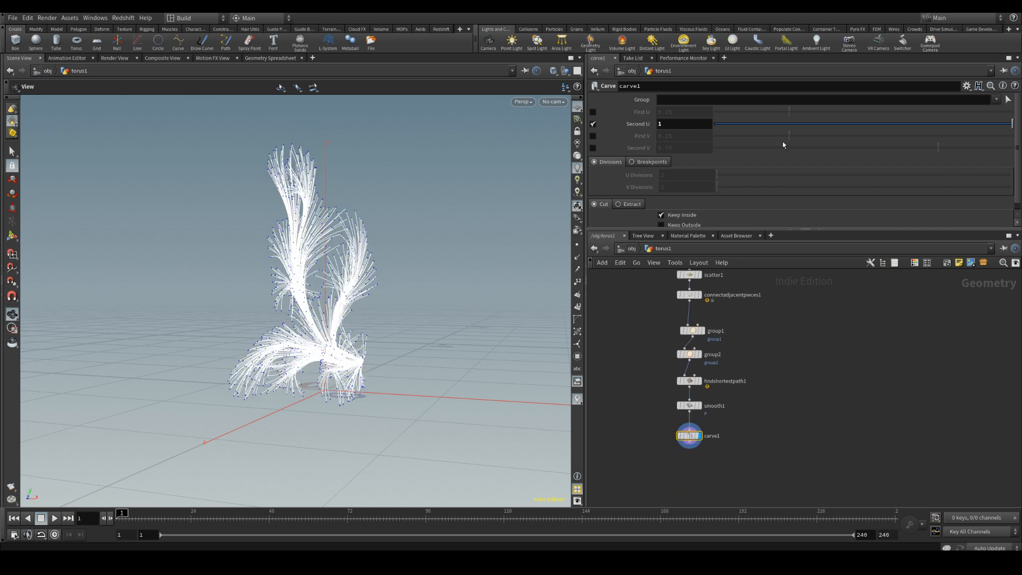
{"action": "left_click_drag", "start_coordinate": [788, 124], "coordinate": [1013, 124]}
Set group1's base group to points 0 50 250, and preview the growth from these starts by sweeping Second U up to 1.
{"action": "left_click", "coordinate": [692, 330]}
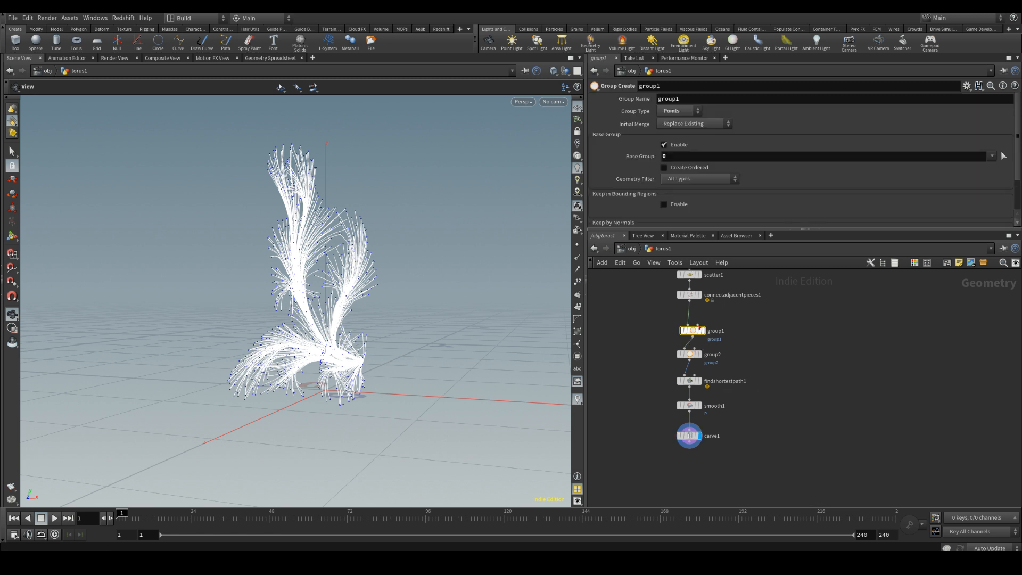
{"action": "left_click", "coordinate": [699, 157]}
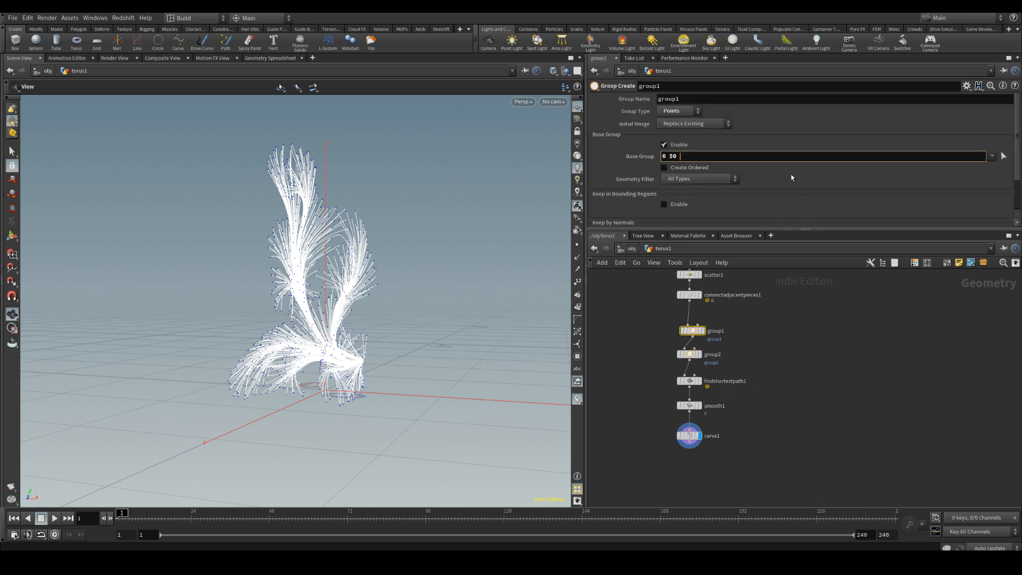
{"action": "key", "text": "Return"}
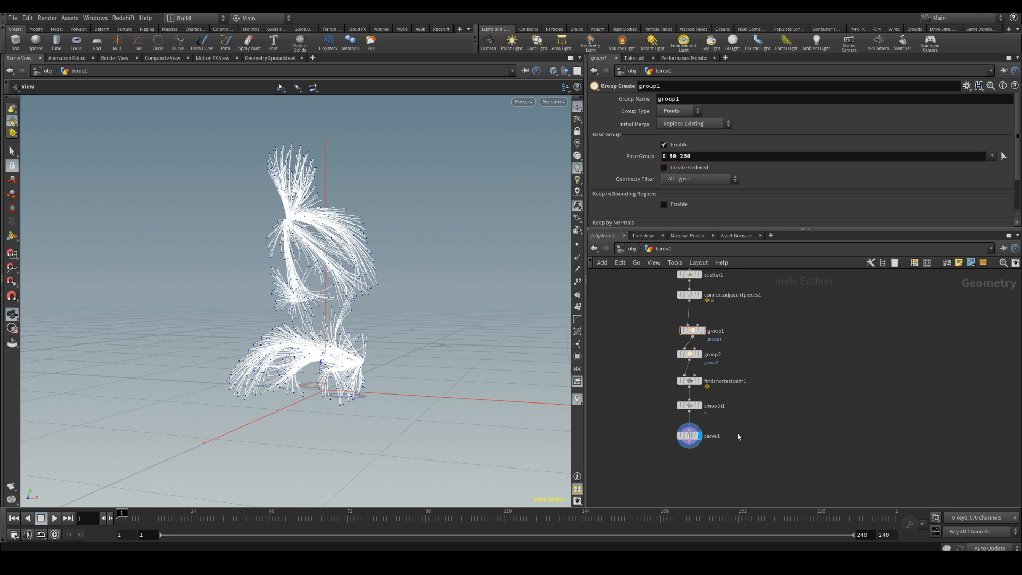
{"action": "left_click", "coordinate": [690, 435]}
{"action": "left_click_drag", "start_coordinate": [792, 126], "coordinate": [1013, 125]}
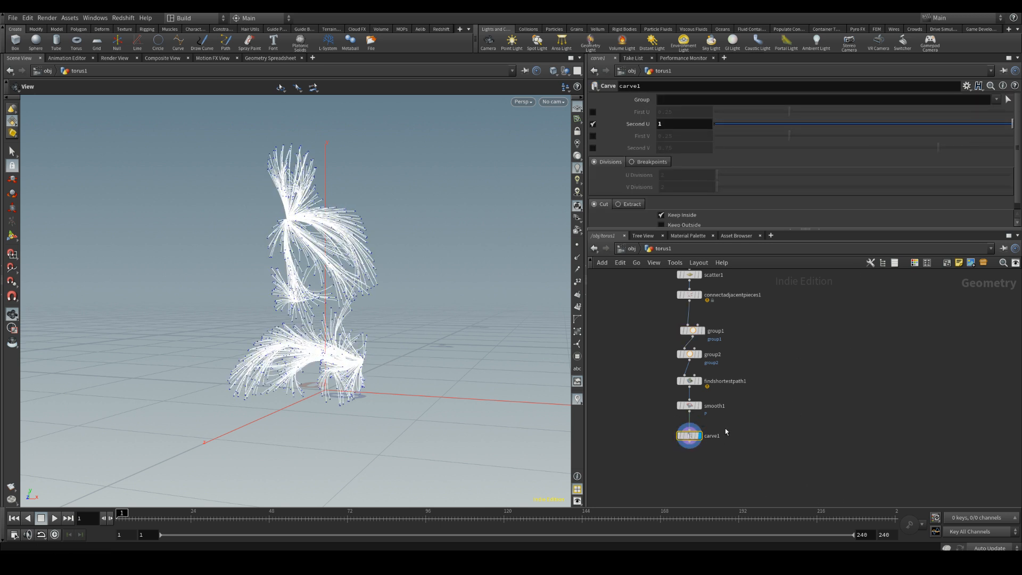
Set the Smooth node's filter quality to 4, and preview the carved growth by sweeping Second U up to 1.
{"action": "left_click", "coordinate": [689, 405]}
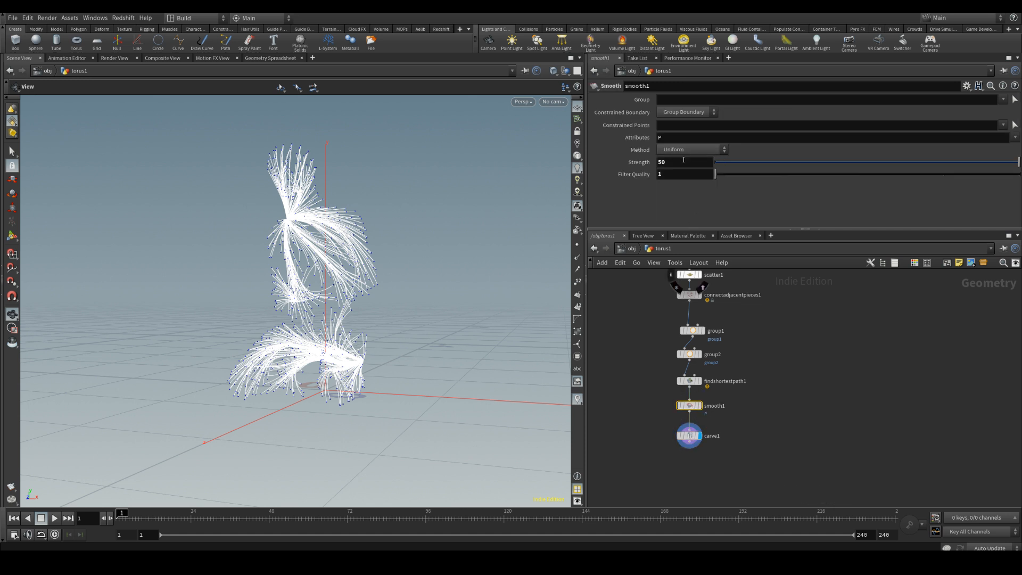
{"action": "type", "text": "4"}
{"action": "key", "text": "Return"}
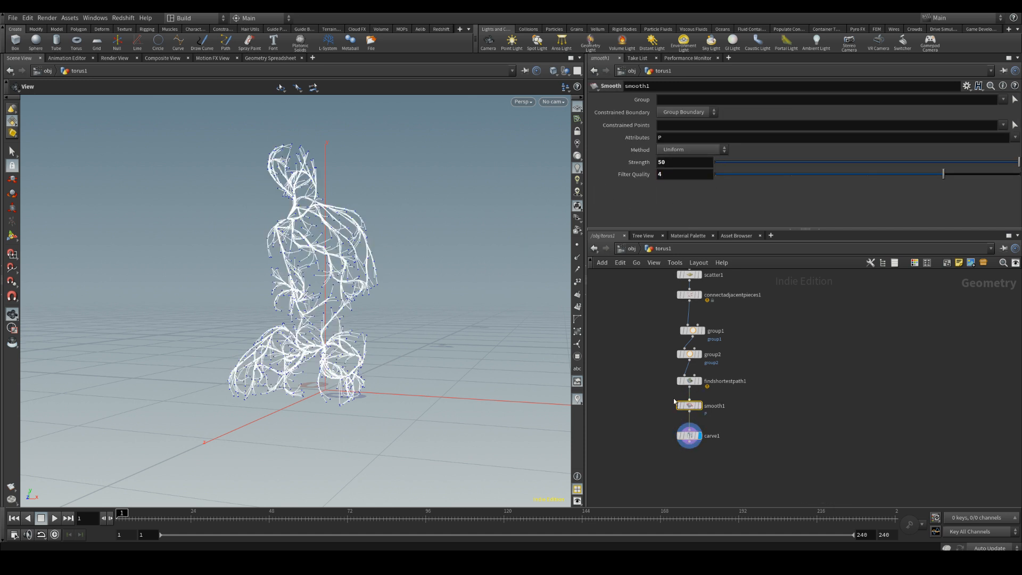
{"action": "left_click", "coordinate": [690, 436]}
{"action": "left_click_drag", "start_coordinate": [775, 129], "coordinate": [1013, 133]}
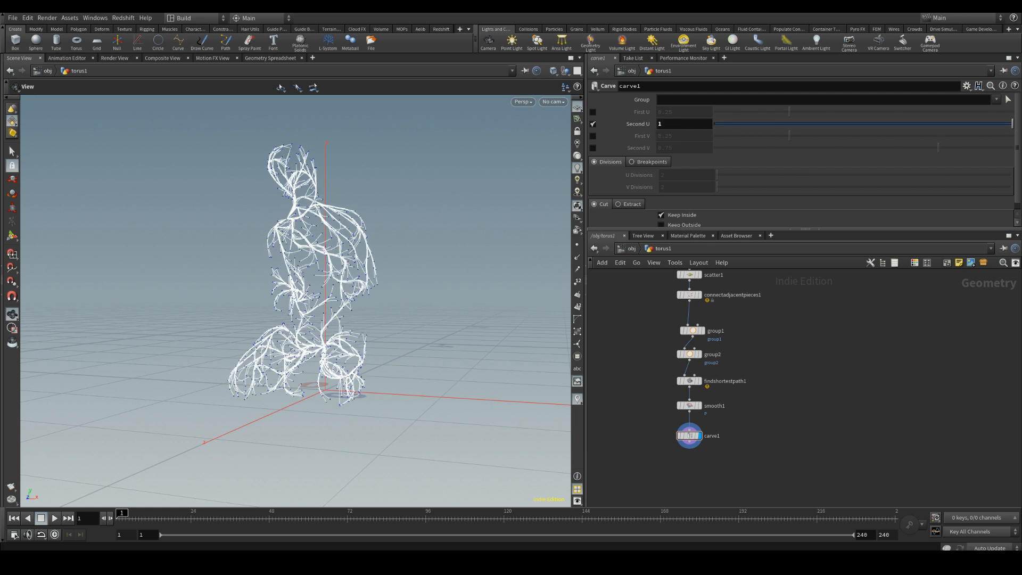
Examine the branch growth from other viewing angles while sweeping Second U up to 1.
{"action": "left_click_drag", "start_coordinate": [322, 187], "coordinate": [490, 201]}
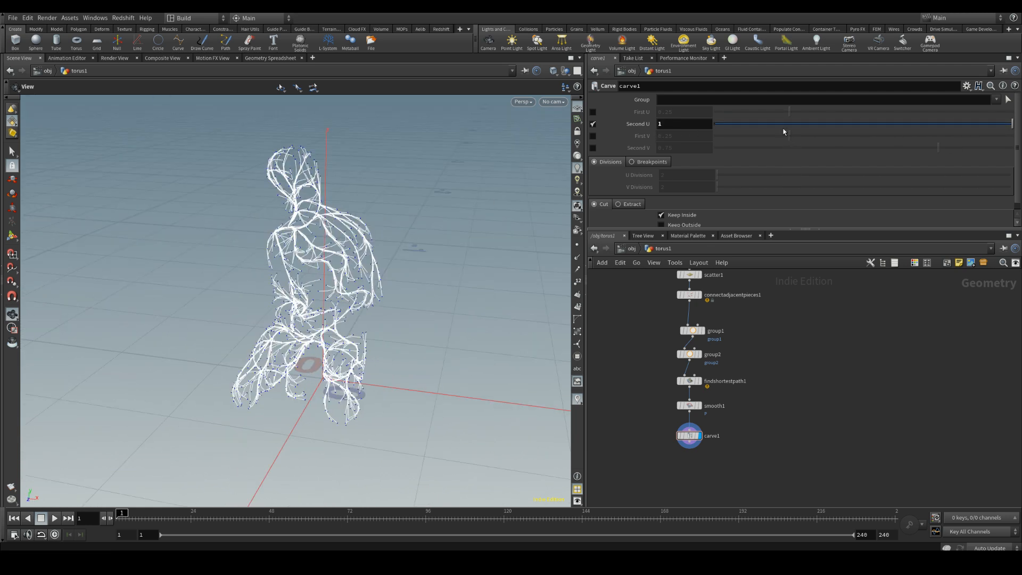
{"action": "left_click_drag", "start_coordinate": [728, 126], "coordinate": [1014, 124]}
{"action": "mouse_move", "coordinate": [327, 218]}
{"action": "right_mouse_down"}
{"action": "mouse_move", "coordinate": [273, 318]}
{"action": "mouse_move", "coordinate": [319, 234]}
{"action": "right_mouse_up"}
{"action": "left_click_drag", "start_coordinate": [319, 234], "coordinate": [243, 285]}
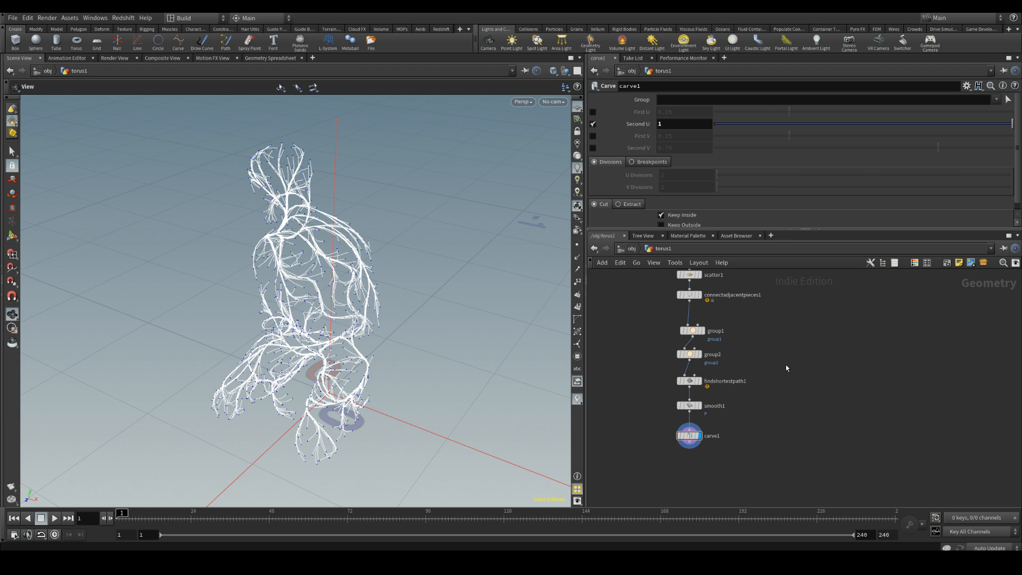
Switch to the Photos viewer and look through the torus reference renders.
{"action": "middle_click_drag", "start_coordinate": [786, 365], "coordinate": [805, 440]}
{"action": "left_click_drag", "start_coordinate": [279, 301], "coordinate": [317, 294]}
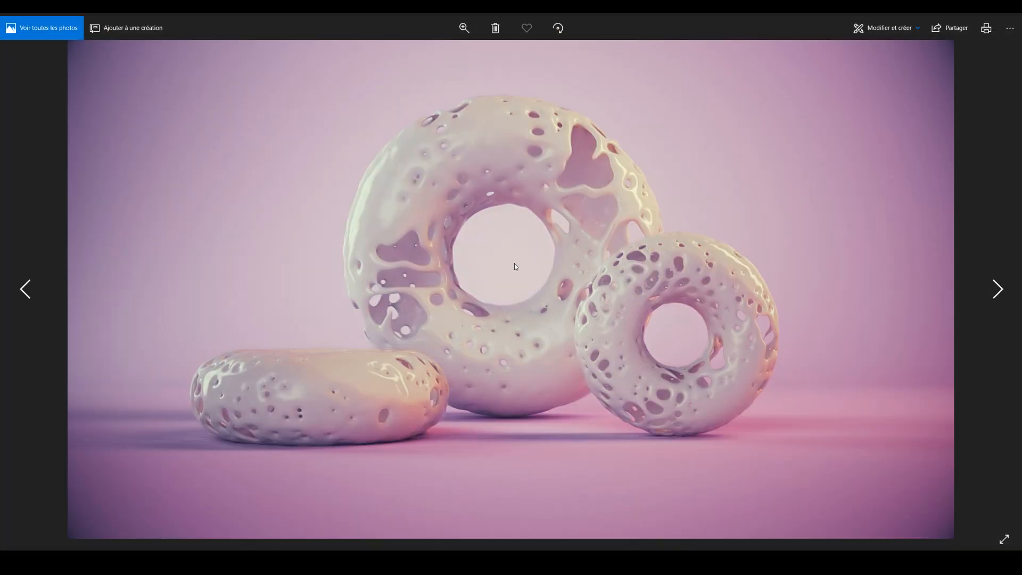
{"action": "key", "text": "Right"}
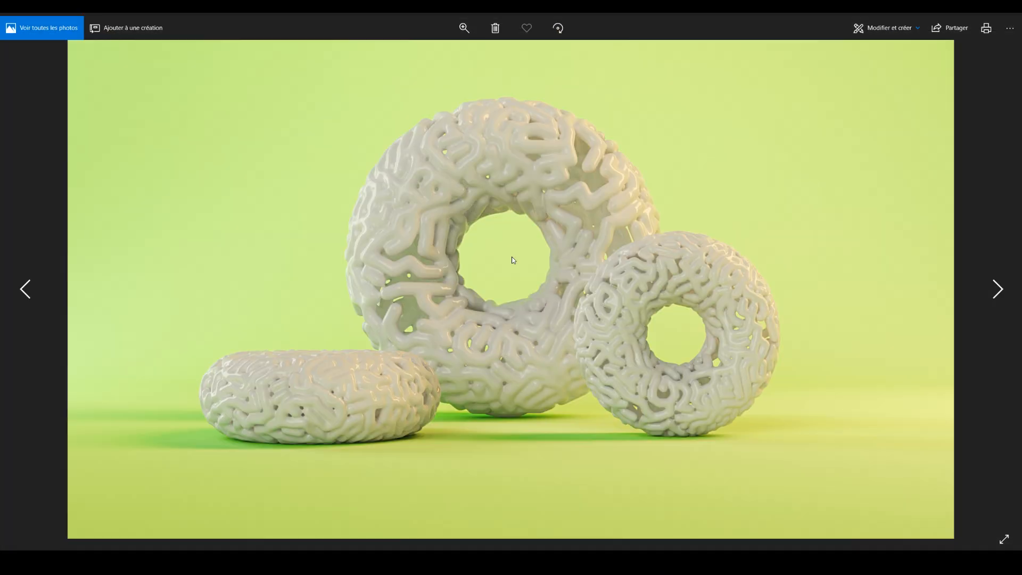
Compare the torus reference render with the cellular-surface and porous-shell reference images in the photo viewer.
{"action": "key", "text": "Right"}
{"action": "key", "text": "Right"}
{"action": "key", "text": "Right"}
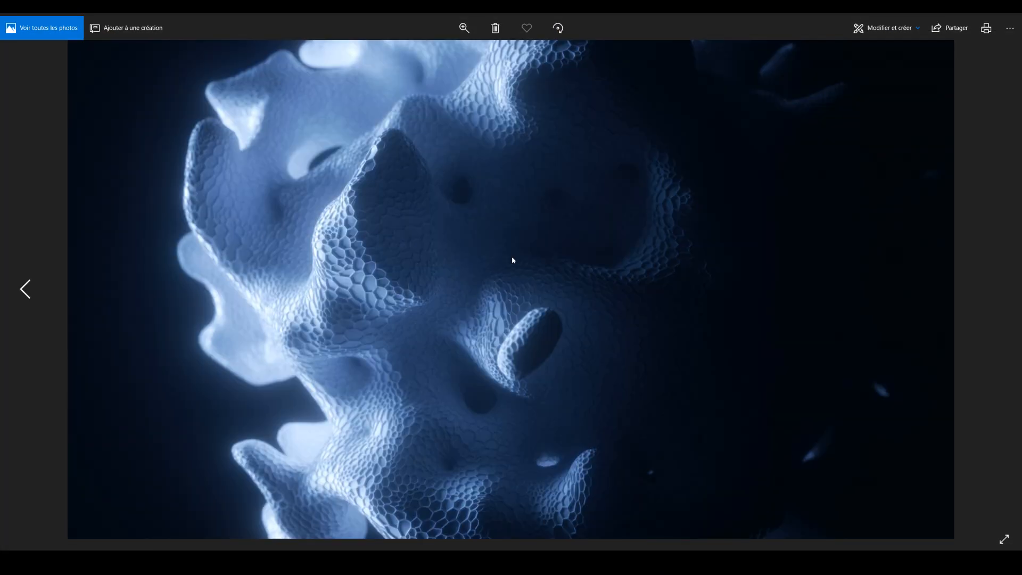
{"action": "key", "text": "Left"}
{"action": "key", "text": "Left"}
{"action": "key", "text": "Right"}
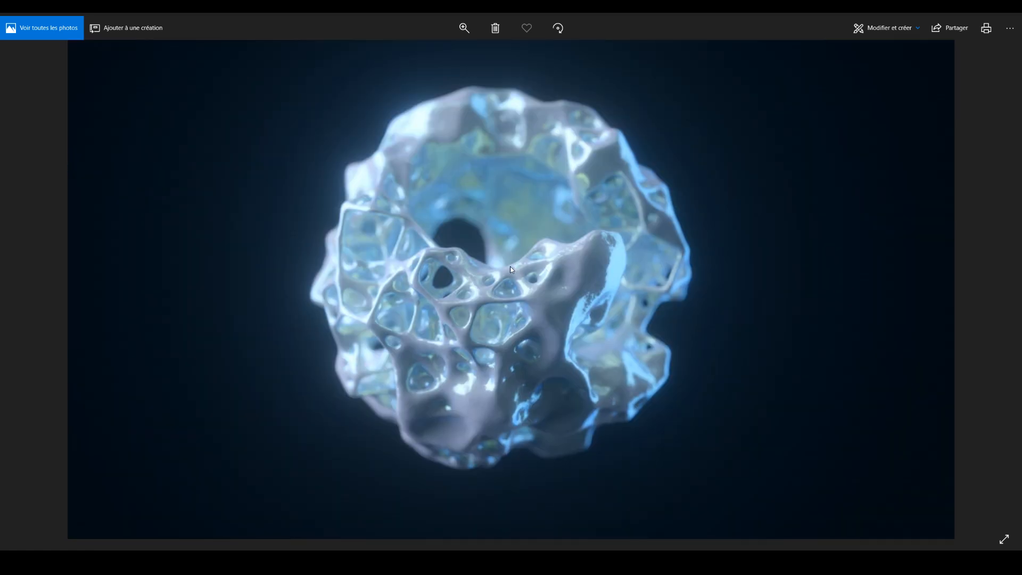
{"action": "key", "text": "Right"}
{"action": "key", "text": "Left"}
{"action": "key", "text": "Right"}
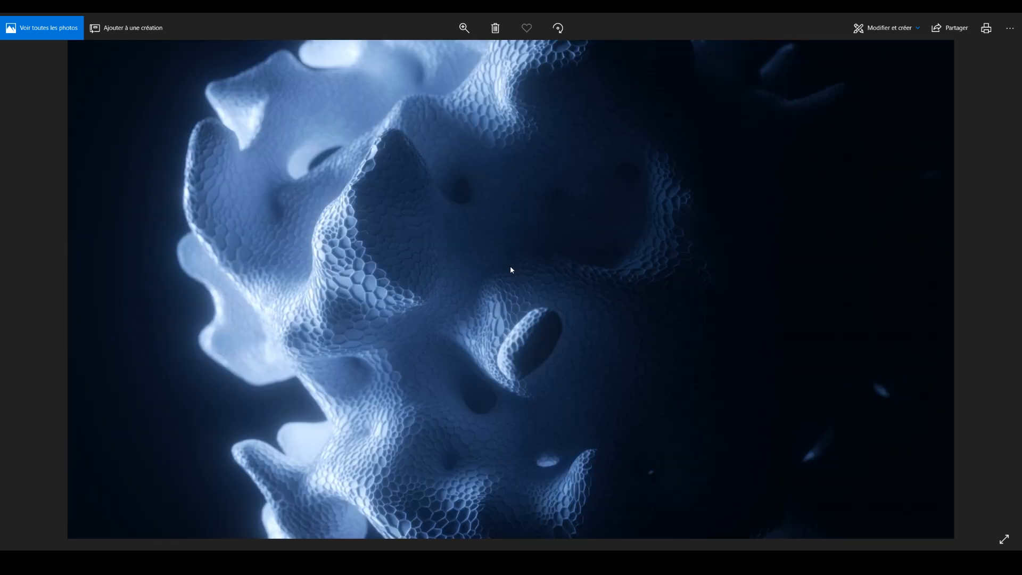
{"action": "key", "text": "Left"}
{"action": "key", "text": "Right"}
{"action": "key", "text": "Left"}
{"action": "key", "text": "Right"}
{"action": "key", "text": "Right"}
{"action": "key", "text": "Right"}
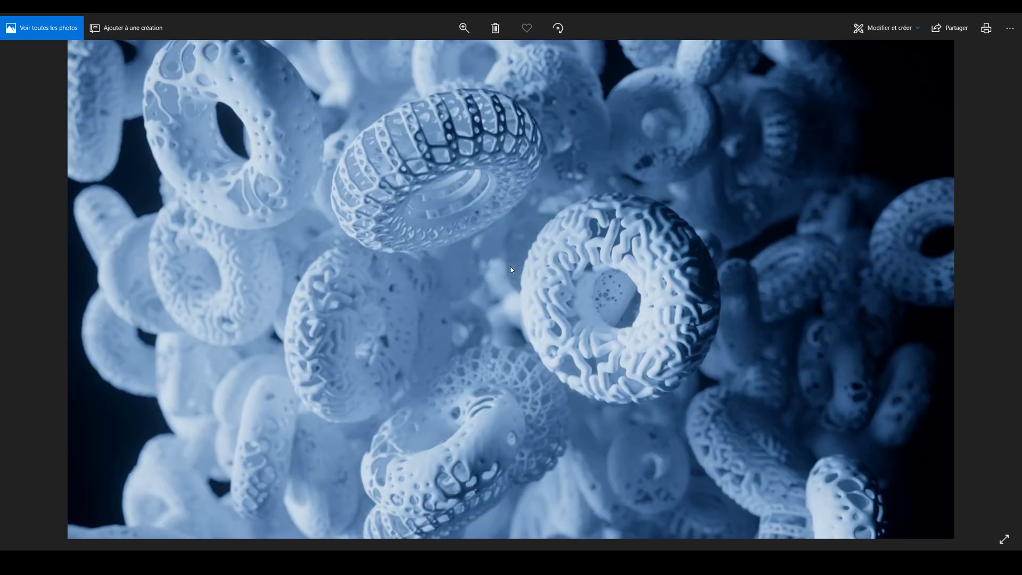
{"action": "key", "text": "Left"}
{"action": "key", "text": "Left"}
{"action": "key", "text": "Right"}
{"action": "key", "text": "Right"}
{"action": "key", "text": "Left"}
{"action": "key", "text": "Left"}
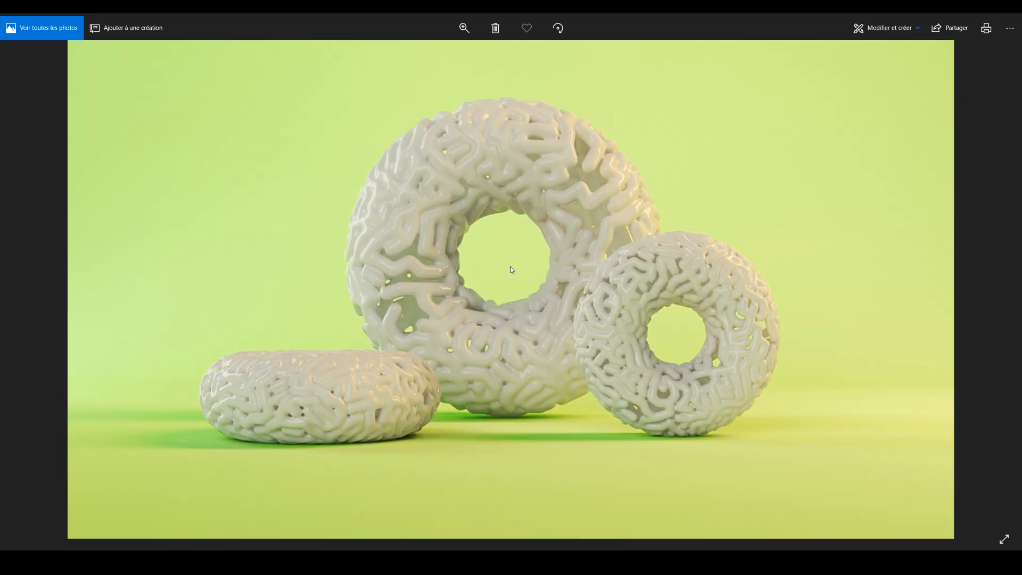
{"action": "key", "text": "Right"}
{"action": "key", "text": "Left"}
{"action": "key", "text": "Left"}
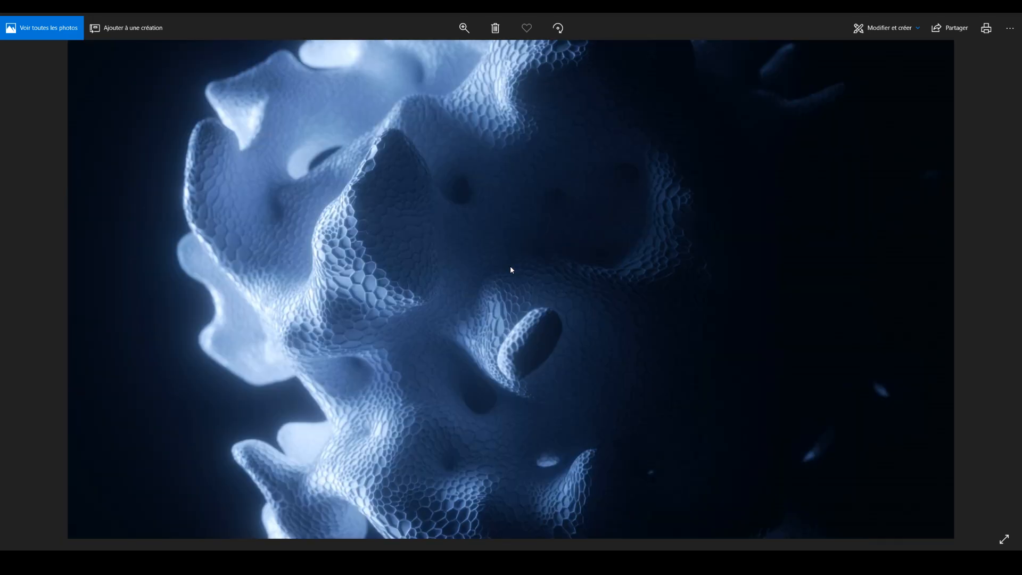
{"action": "key", "text": "Left"}
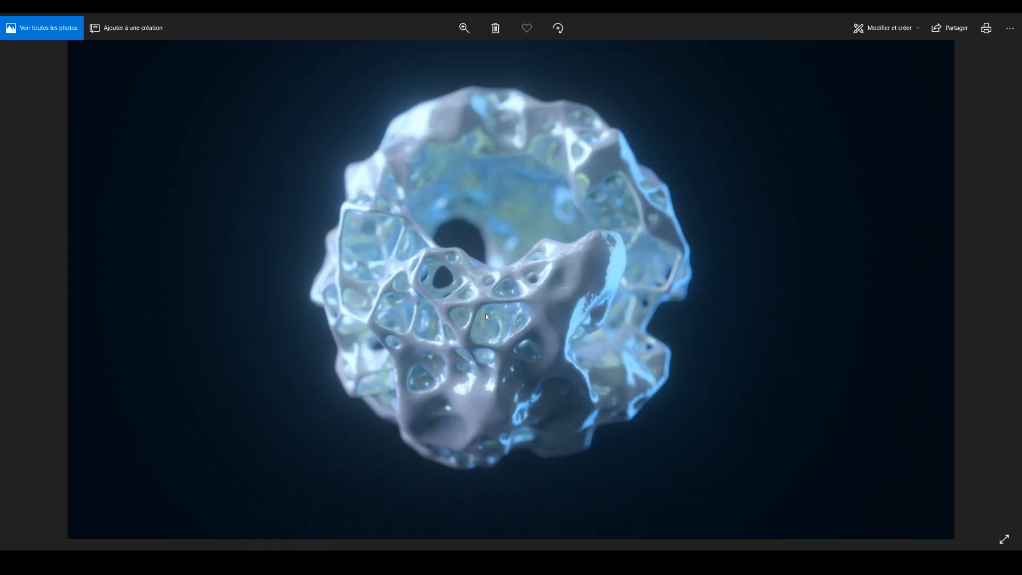
{"action": "key", "text": "Right"}
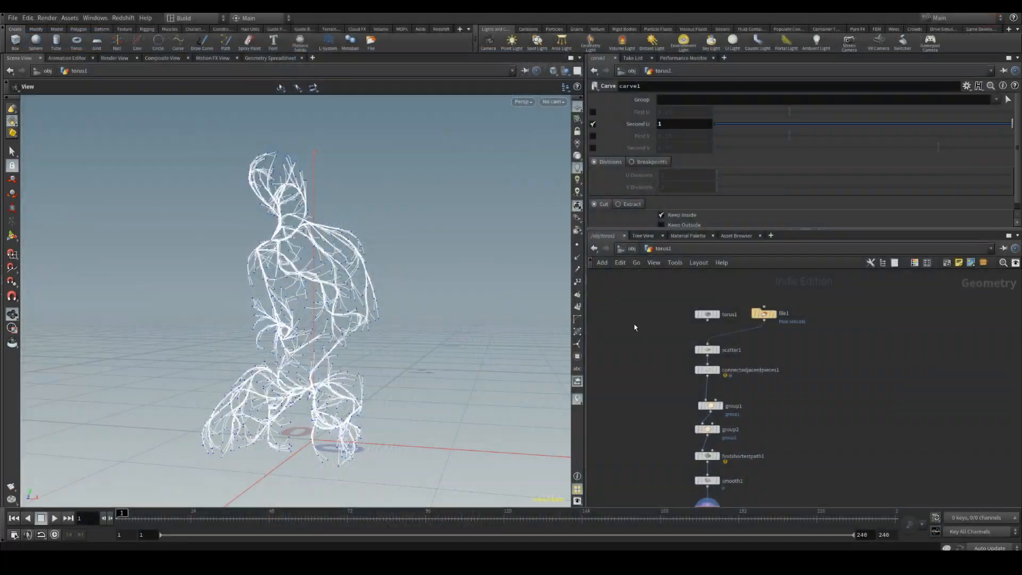
Switch back to Houdini and delete every node in the torus1 network.
{"action": "left_click_drag", "start_coordinate": [321, 299], "coordinate": [318, 335]}
{"action": "scroll", "coordinate": [784, 417], "scroll_direction": "down", "scroll_amount": 2}
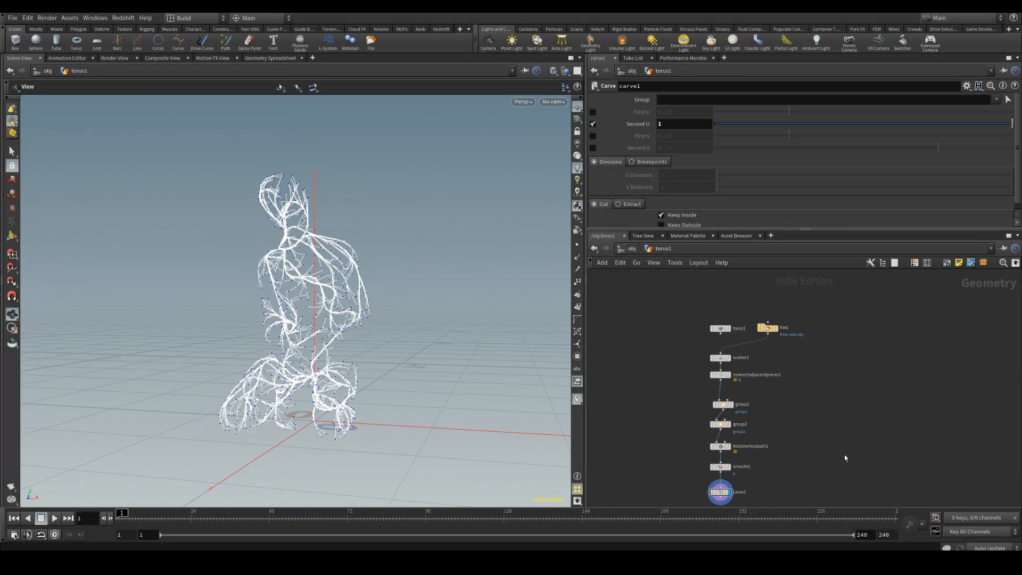
{"action": "left_click_drag", "start_coordinate": [814, 463], "coordinate": [685, 270]}
{"action": "key", "text": "Delete"}
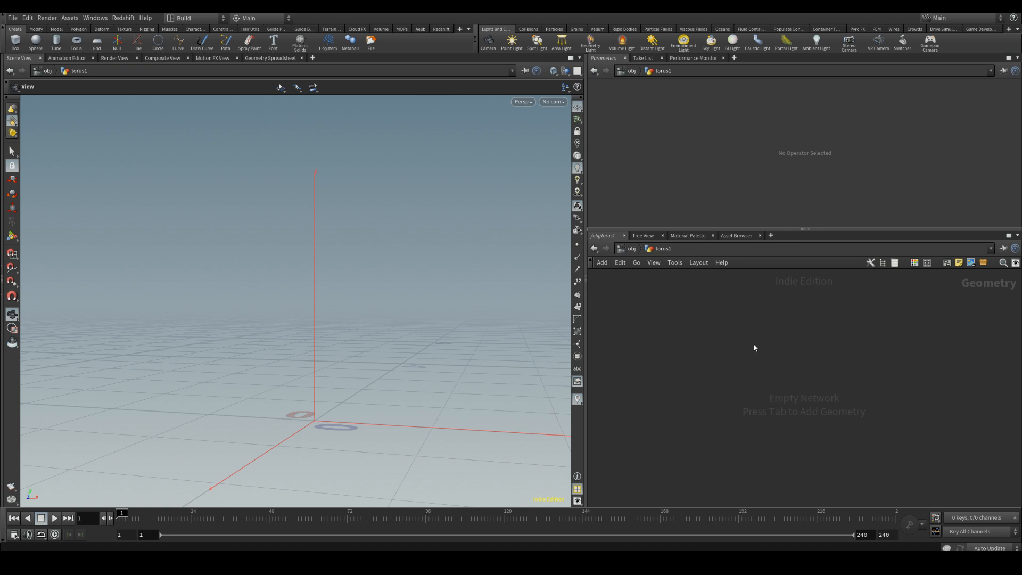
Add a Sphere node with the Polygon primitive type and a frequency of 3.
{"action": "key", "text": "Tab"}
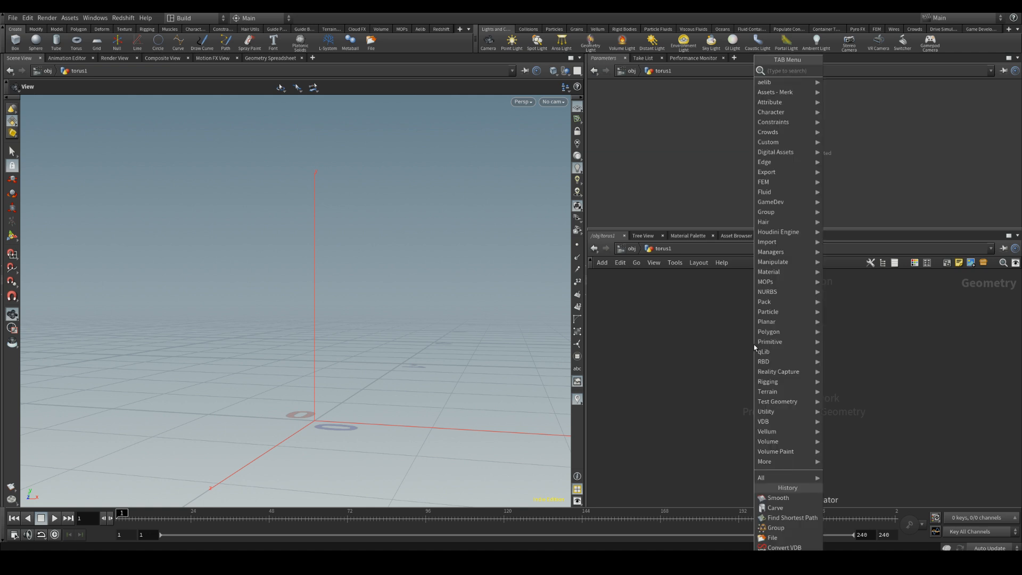
{"action": "type", "text": "sphere"}
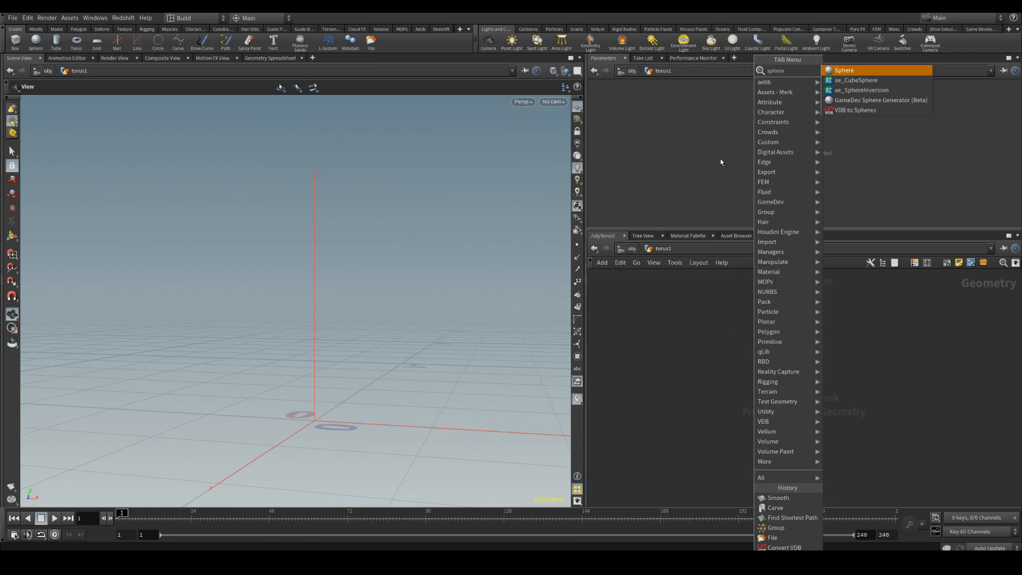
{"action": "left_click", "coordinate": [846, 73]}
{"action": "left_click", "coordinate": [738, 309]}
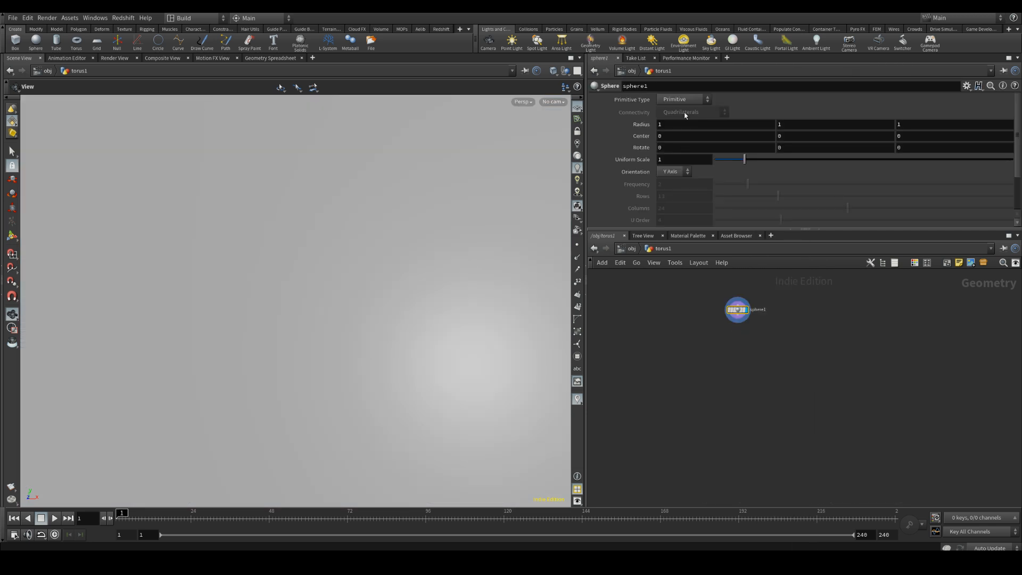
{"action": "left_click", "coordinate": [684, 99]}
{"action": "left_click", "coordinate": [677, 128]}
{"action": "scroll", "coordinate": [233, 411], "scroll_direction": "down", "scroll_amount": 5}
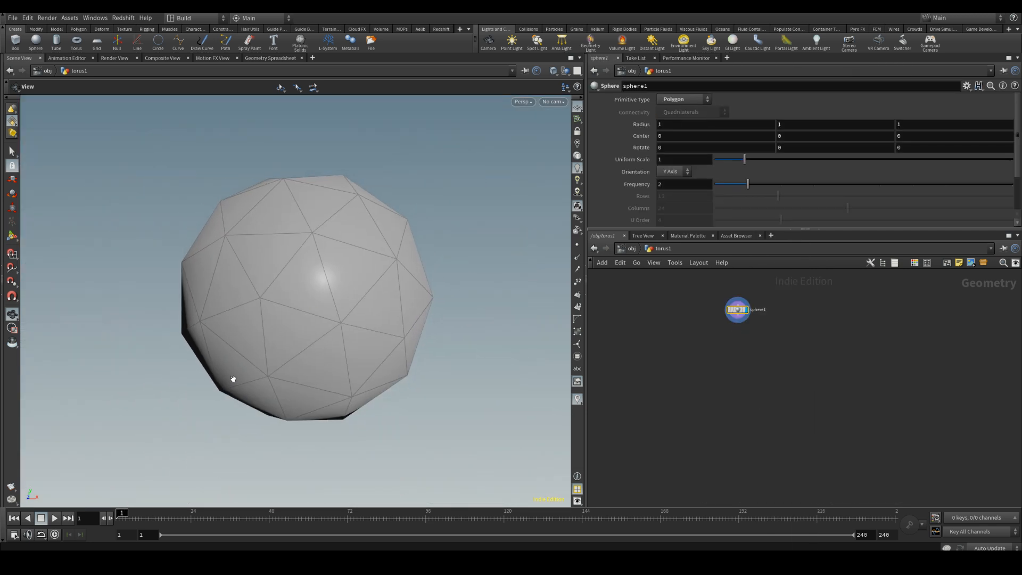
{"action": "scroll", "coordinate": [233, 379], "scroll_direction": "down", "scroll_amount": 3}
{"action": "double_click", "coordinate": [678, 186]}
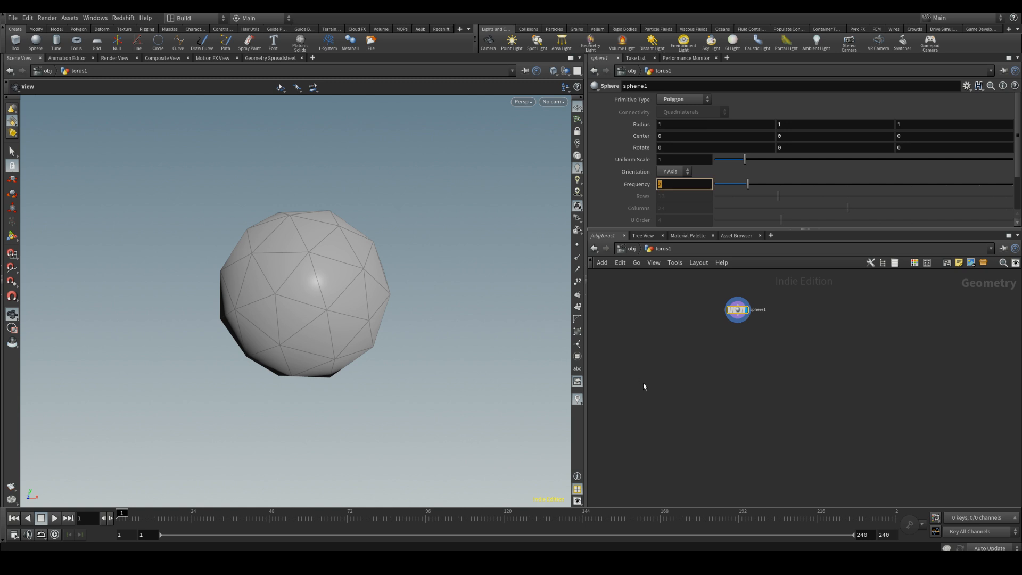
{"action": "key", "text": "Return"}
Add a Scatter node fed by the sphere and display its points.
{"action": "scroll", "coordinate": [754, 341], "scroll_direction": "up", "scroll_amount": 2}
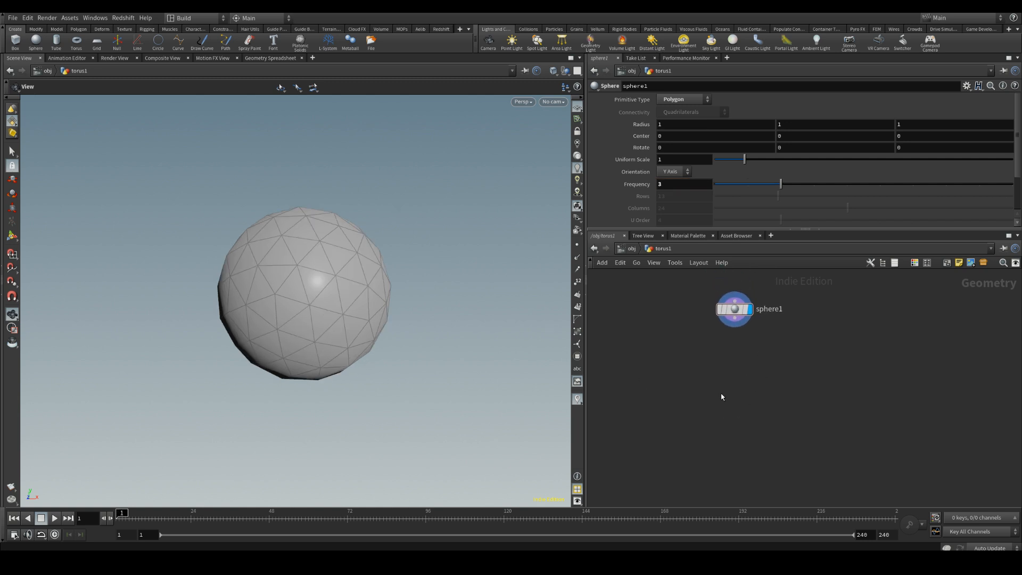
{"action": "key", "text": "Tab"}
{"action": "type", "text": "sca"}
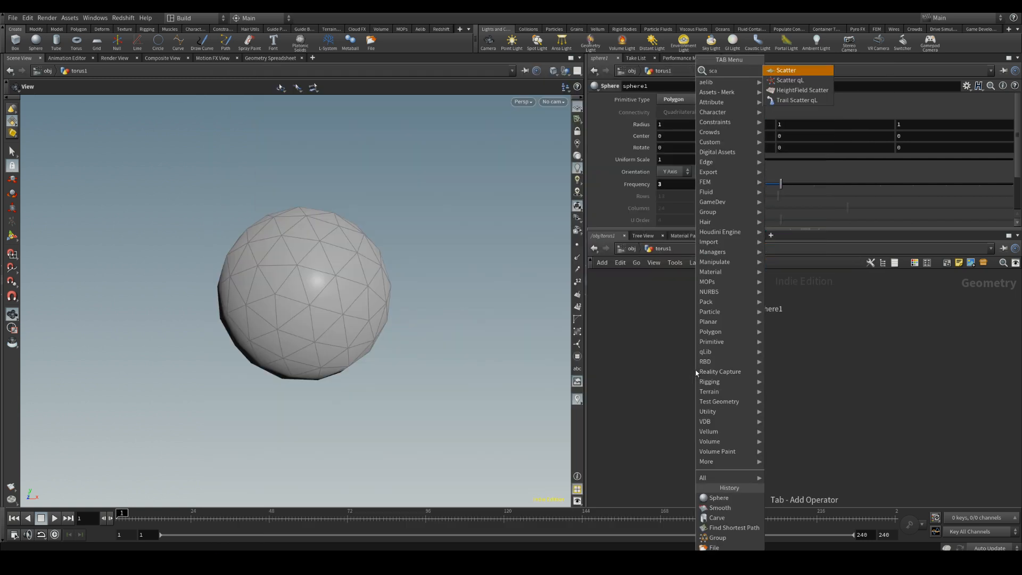
{"action": "type", "text": "tter"}
{"action": "left_click", "coordinate": [790, 71]}
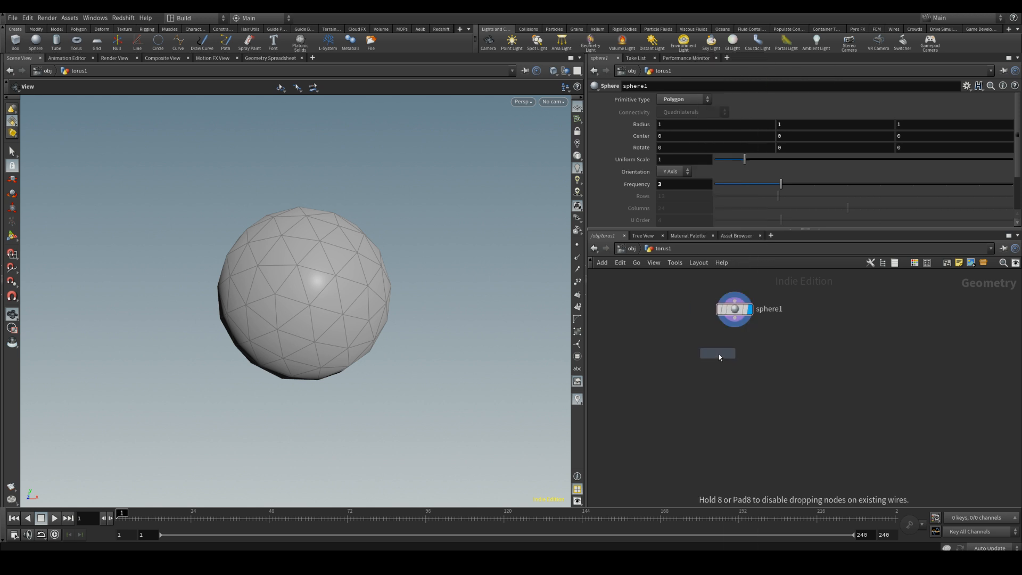
{"action": "left_click", "coordinate": [734, 363]}
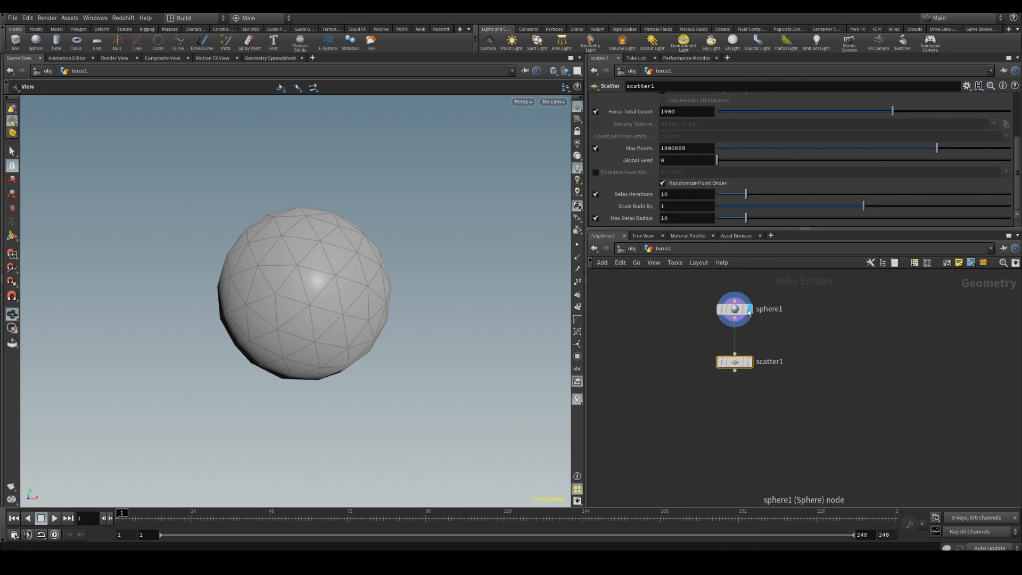
{"action": "left_click", "coordinate": [749, 362]}
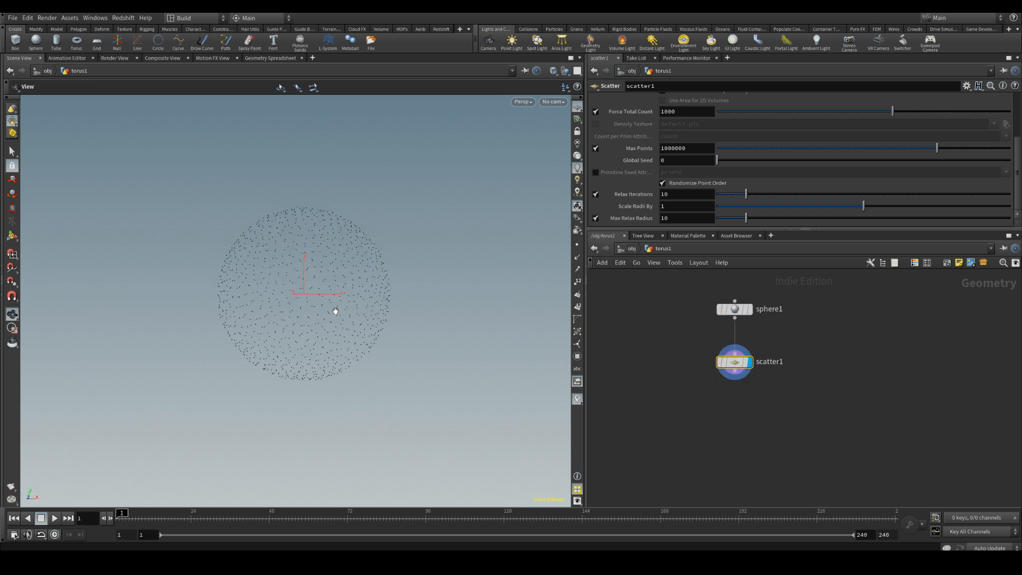
{"action": "mouse_move", "coordinate": [335, 311]}
{"action": "left_mouse_down"}
{"action": "mouse_move", "coordinate": [280, 356]}
{"action": "mouse_move", "coordinate": [315, 311]}
{"action": "mouse_move", "coordinate": [349, 312]}
{"action": "left_mouse_up"}
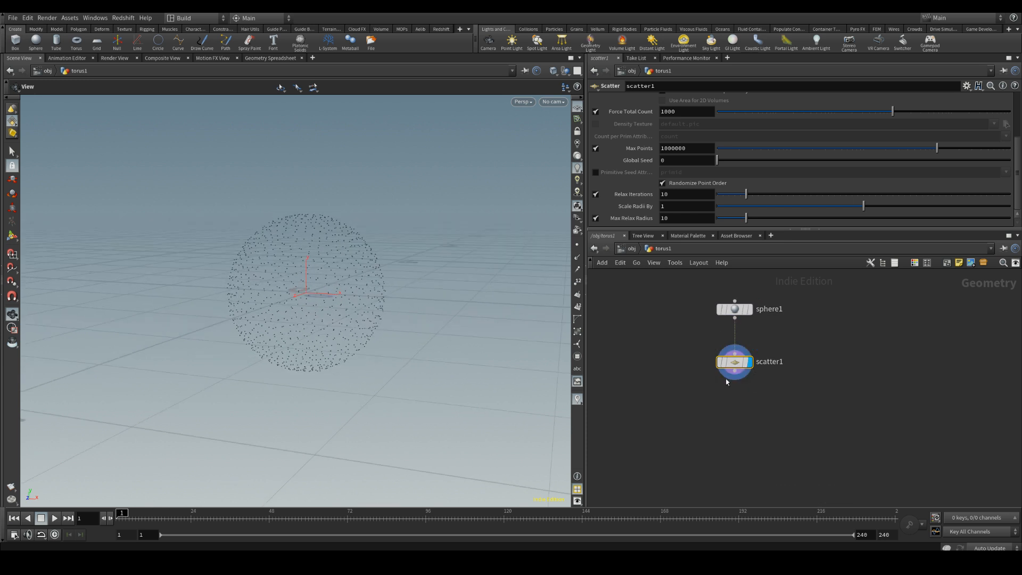
Set the Scatter node's Force Total Count to 150.
{"action": "double_click", "coordinate": [674, 112]}
{"action": "type", "text": "150"}
{"action": "key", "text": "Return"}
Add a Copy to Points node that places a duplicate of the sphere on the scattered points, and display it.
{"action": "key", "text": "Tab"}
{"action": "type", "text": "copy to"}
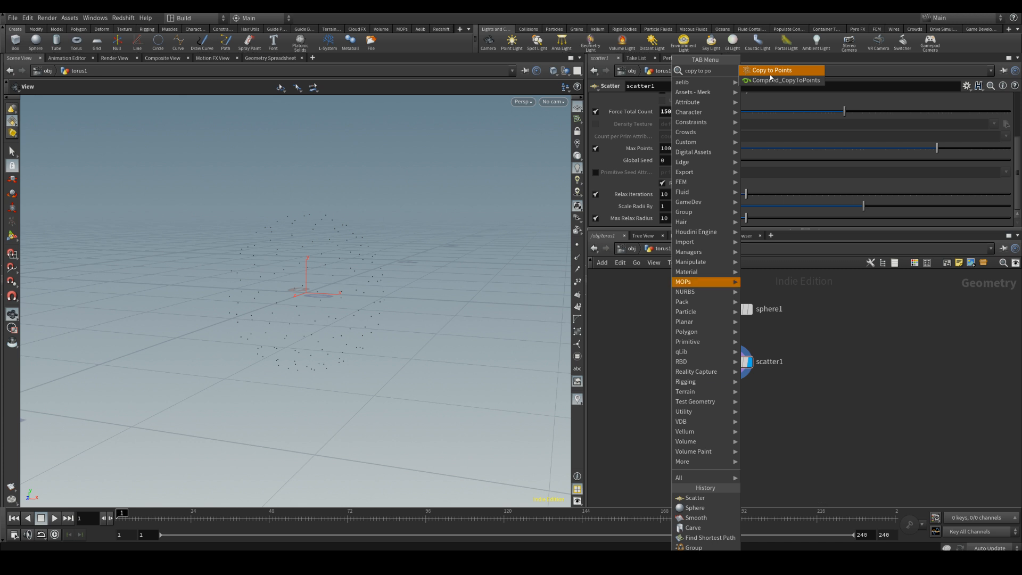
{"action": "type", "text": " po"}
{"action": "left_click", "coordinate": [770, 74]}
{"action": "left_click_drag", "start_coordinate": [735, 307], "coordinate": [675, 346], "text": "alt"}
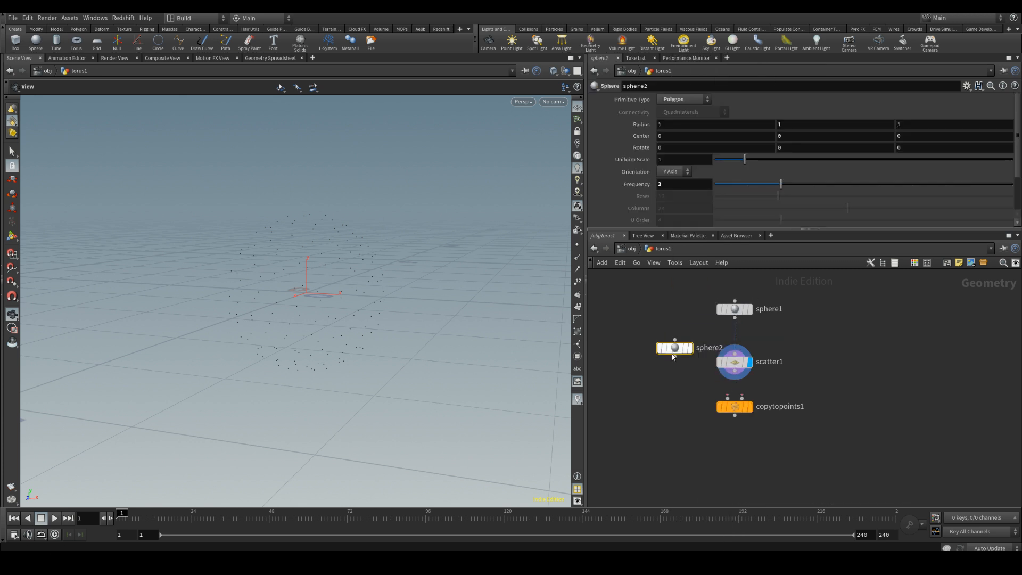
{"action": "left_click_drag", "start_coordinate": [734, 371], "coordinate": [742, 397]}
{"action": "left_click_drag", "start_coordinate": [676, 356], "coordinate": [727, 398]}
{"action": "left_click", "coordinate": [754, 391]}
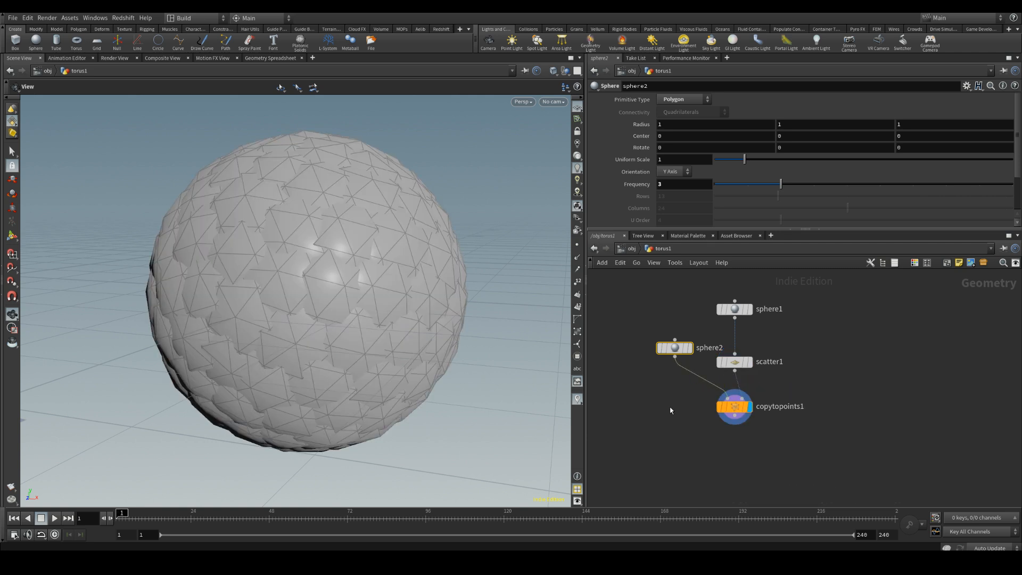
Reduce the uniform scale of the duplicated sphere to 0.11.
{"action": "left_click_drag", "start_coordinate": [744, 159], "coordinate": [717, 162]}
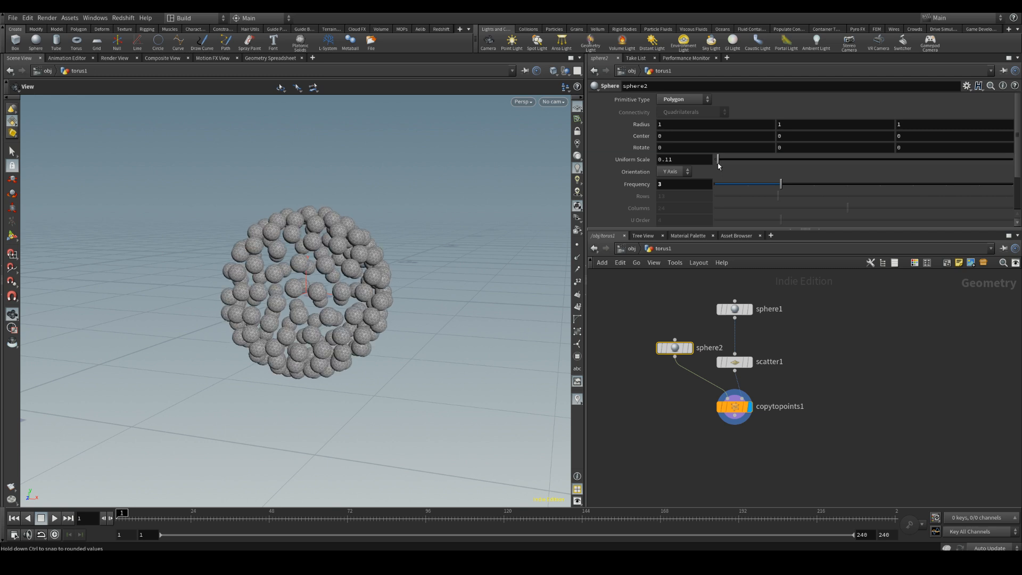
{"action": "left_click_drag", "start_coordinate": [324, 276], "coordinate": [362, 277]}
Insert an Attribute Expression node between the Scatter and Copy to Points nodes.
{"action": "left_click_drag", "start_coordinate": [737, 411], "coordinate": [732, 423]}
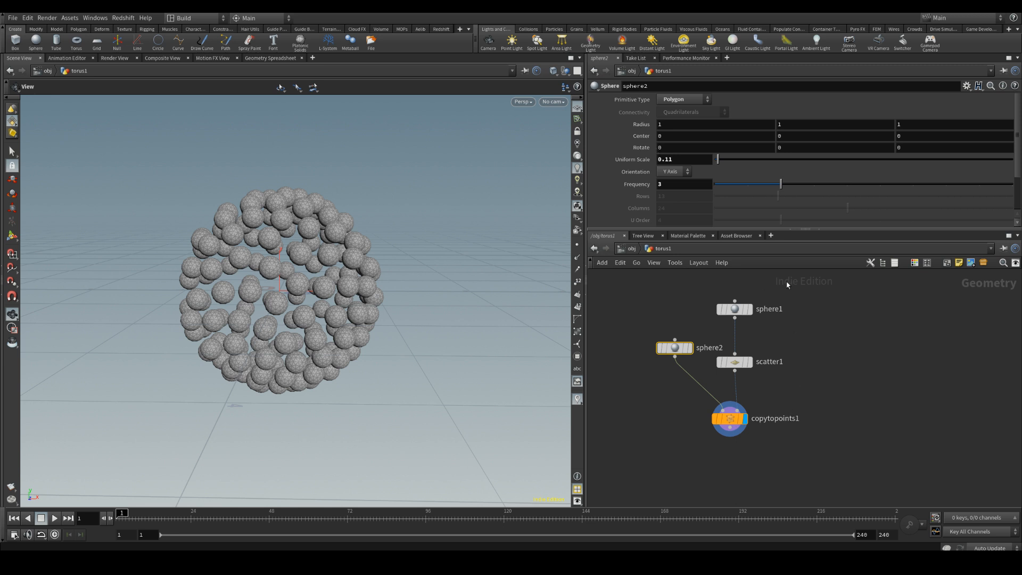
{"action": "left_click", "coordinate": [734, 365]}
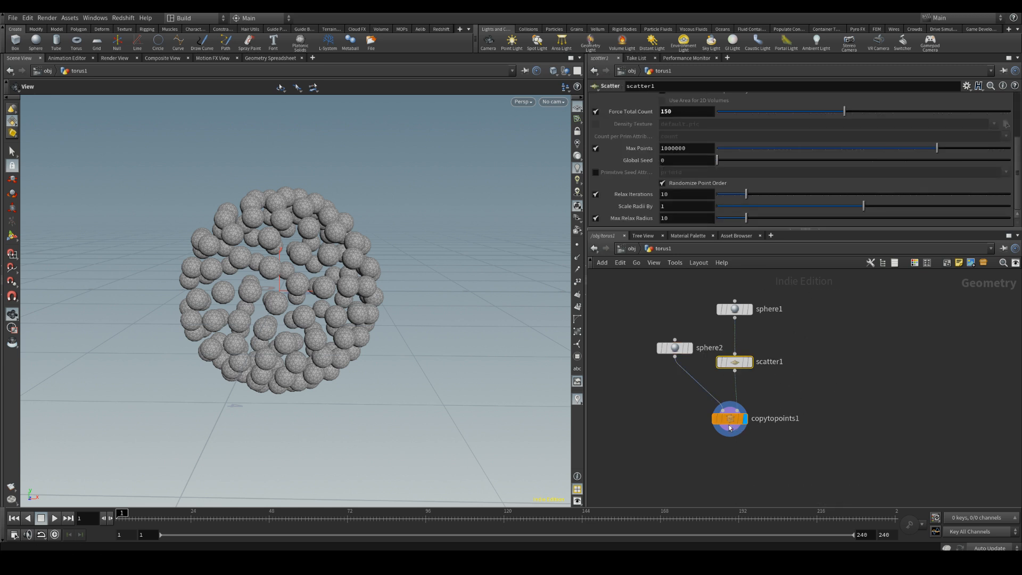
{"action": "left_click_drag", "start_coordinate": [730, 419], "coordinate": [729, 435]}
{"action": "key", "text": "Tab"}
{"action": "type", "text": "expressi"}
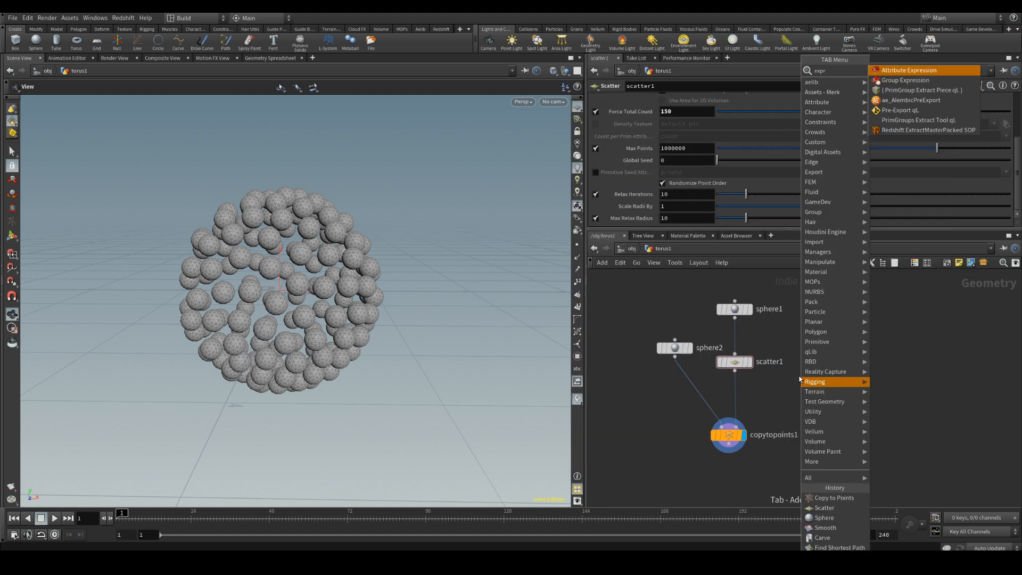
{"action": "left_click", "coordinate": [888, 72]}
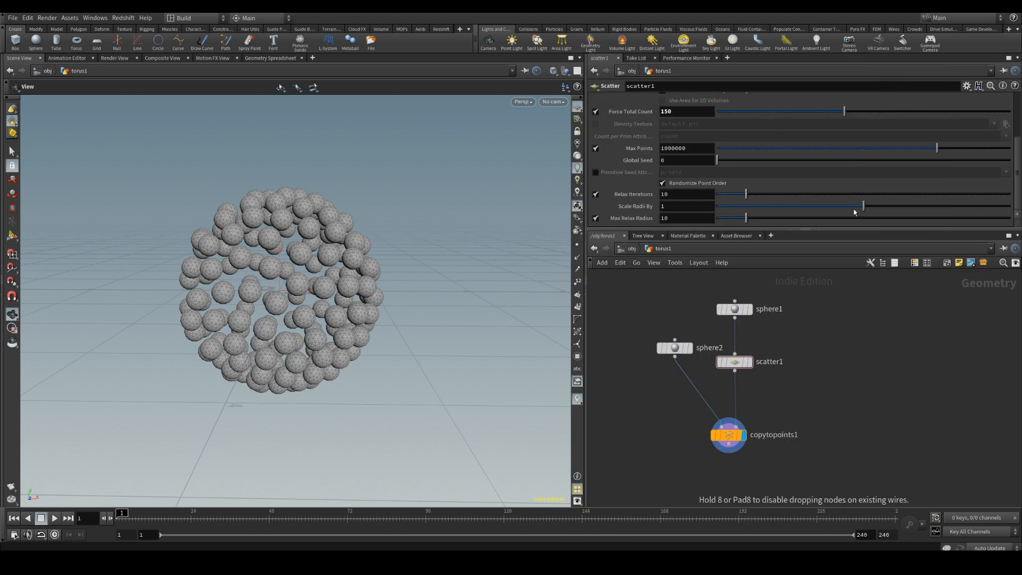
{"action": "left_click", "coordinate": [735, 396]}
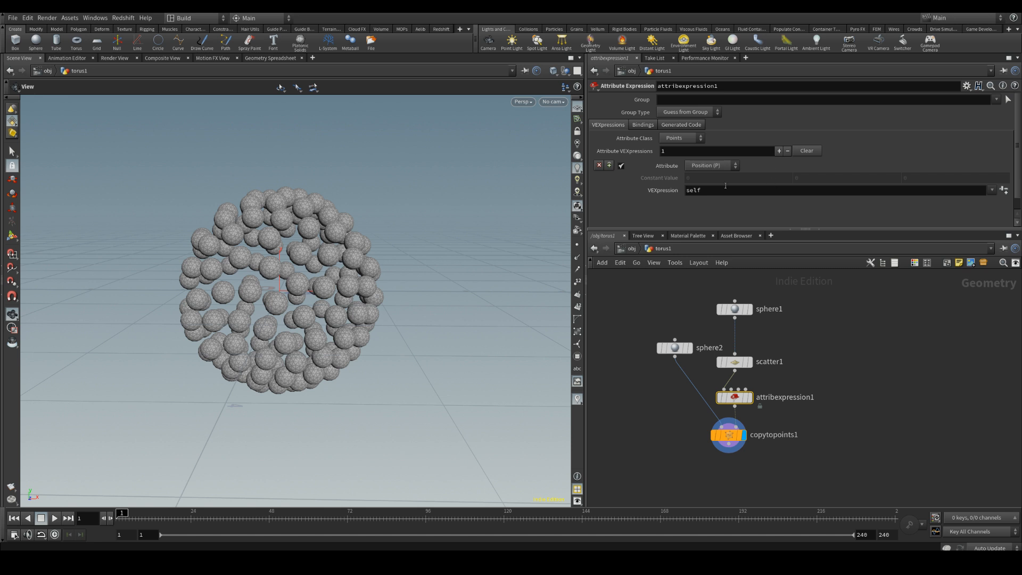
{"action": "left_click", "coordinate": [712, 165]}
{"action": "left_click", "coordinate": [708, 265]}
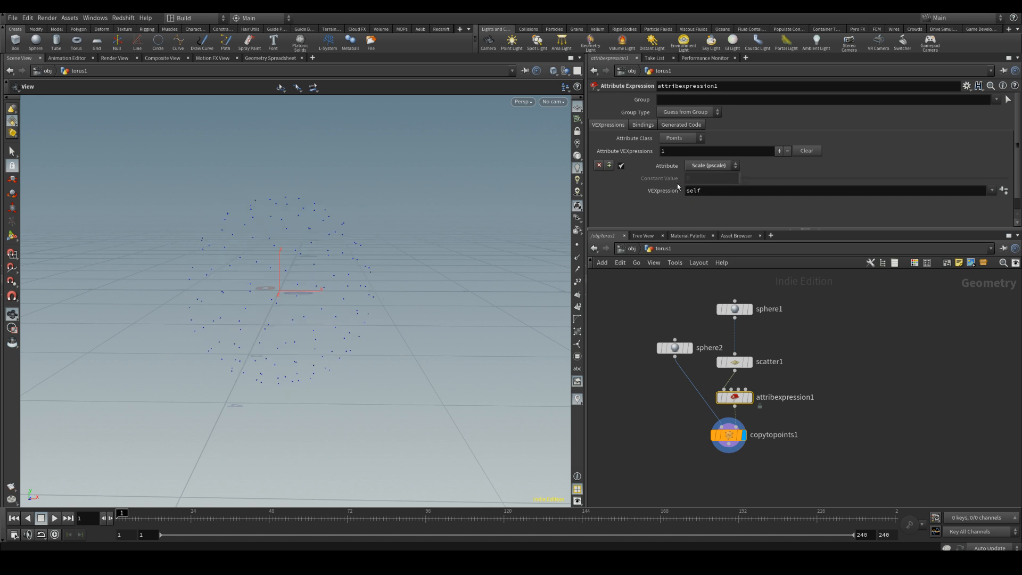
{"action": "left_click", "coordinate": [1003, 191]}
{"action": "left_click", "coordinate": [917, 245]}
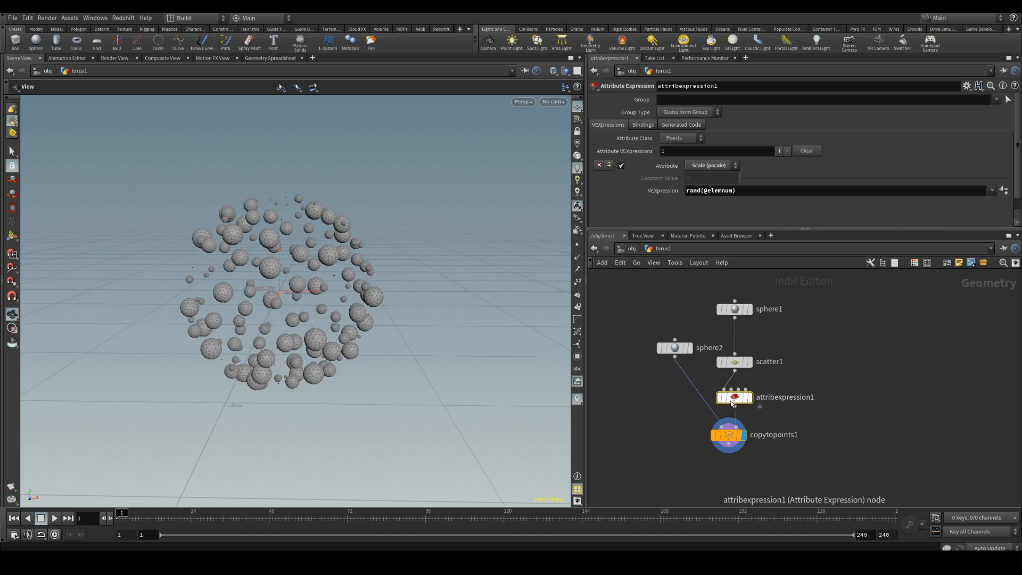
{"action": "mouse_move", "coordinate": [293, 256]}
{"action": "left_mouse_down"}
{"action": "mouse_move", "coordinate": [352, 245]}
{"action": "mouse_move", "coordinate": [303, 271]}
{"action": "left_mouse_up"}
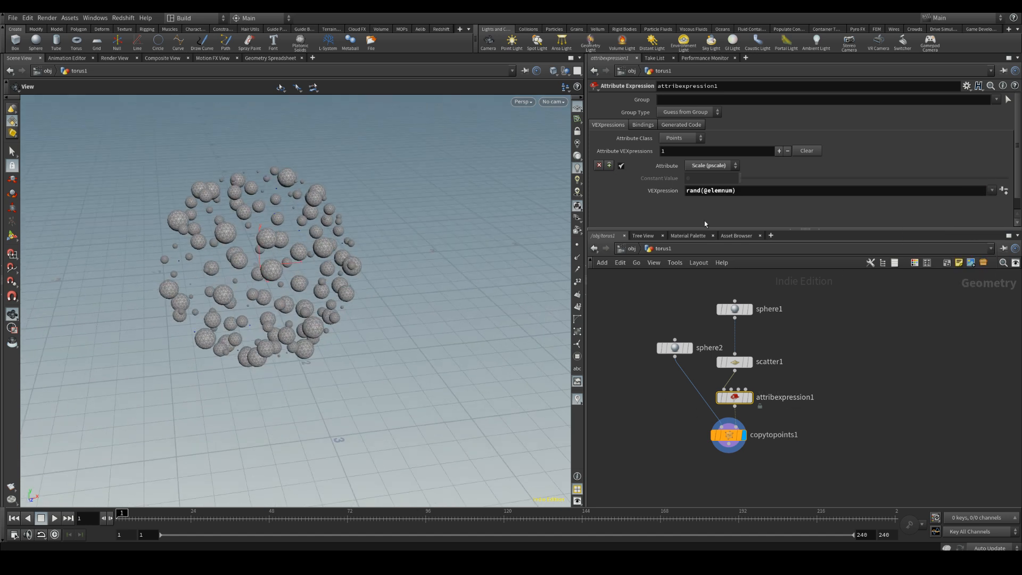
{"action": "left_click", "coordinate": [759, 190]}
{"action": "type", "text": "*"}
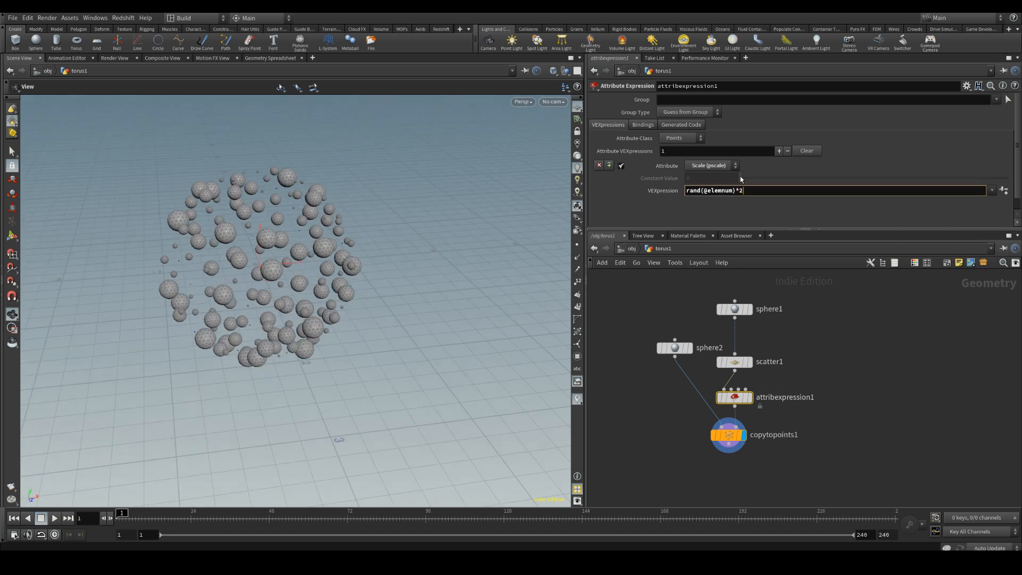
{"action": "type", "text": "2"}
{"action": "key", "text": "Return"}
{"action": "left_click_drag", "start_coordinate": [227, 227], "coordinate": [453, 239]}
{"action": "middle_click_drag", "start_coordinate": [720, 482], "coordinate": [717, 406]}
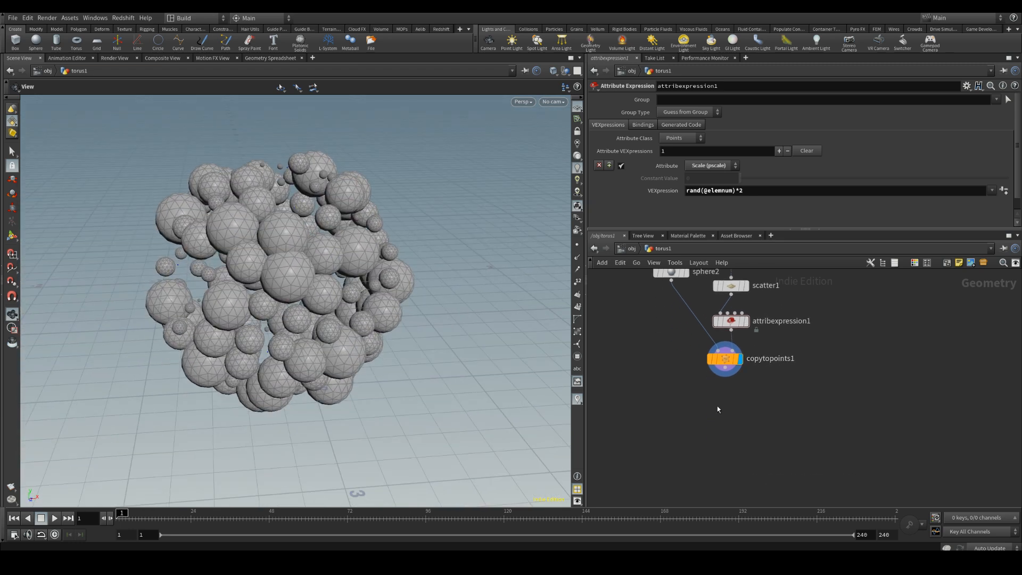
Add a Scatter node after Copy to Points, set it as the displayed node and place it just below.
{"action": "key", "text": "Tab"}
{"action": "type", "text": "scatter"}
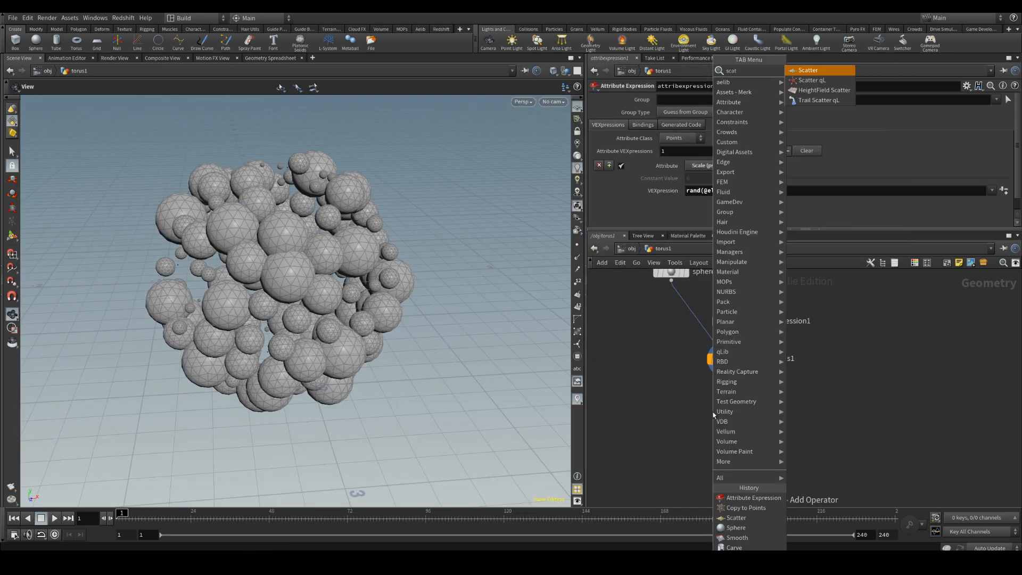
{"action": "left_click", "coordinate": [804, 70]}
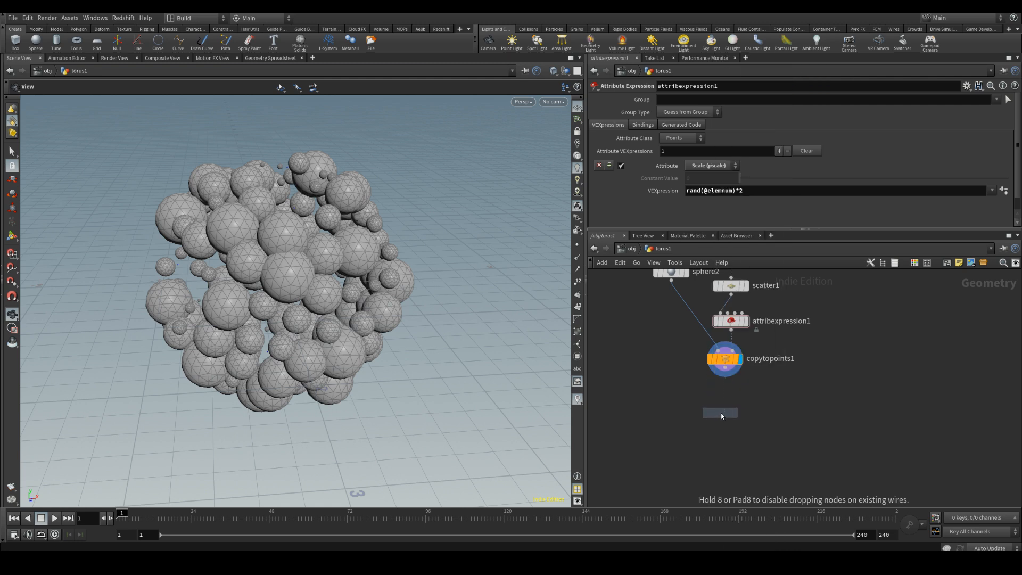
{"action": "left_click", "coordinate": [722, 416]}
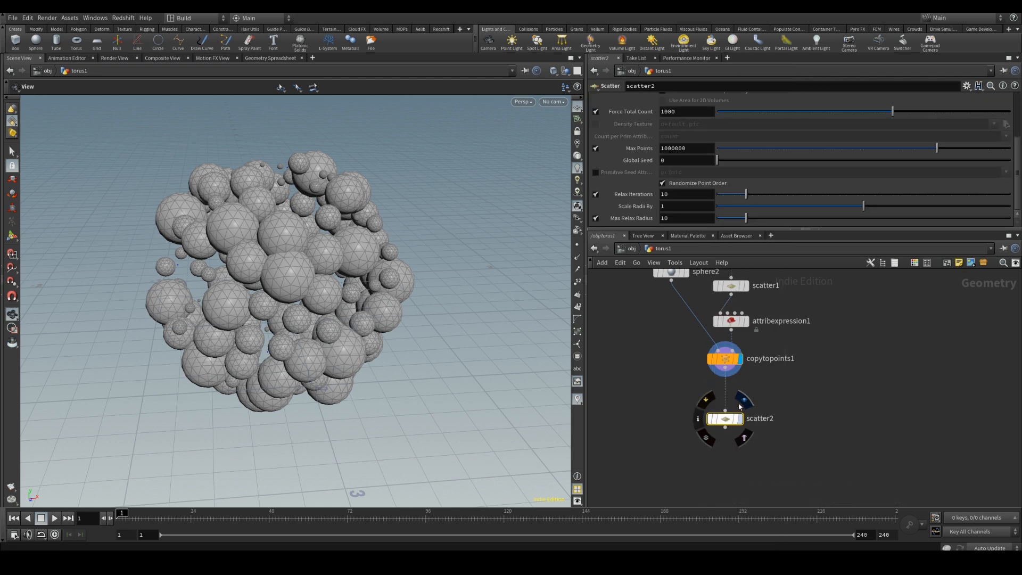
{"action": "left_click", "coordinate": [744, 400]}
{"action": "left_click_drag", "start_coordinate": [324, 285], "coordinate": [538, 321], "text": "alt"}
{"action": "left_click_drag", "start_coordinate": [728, 422], "coordinate": [728, 407]}
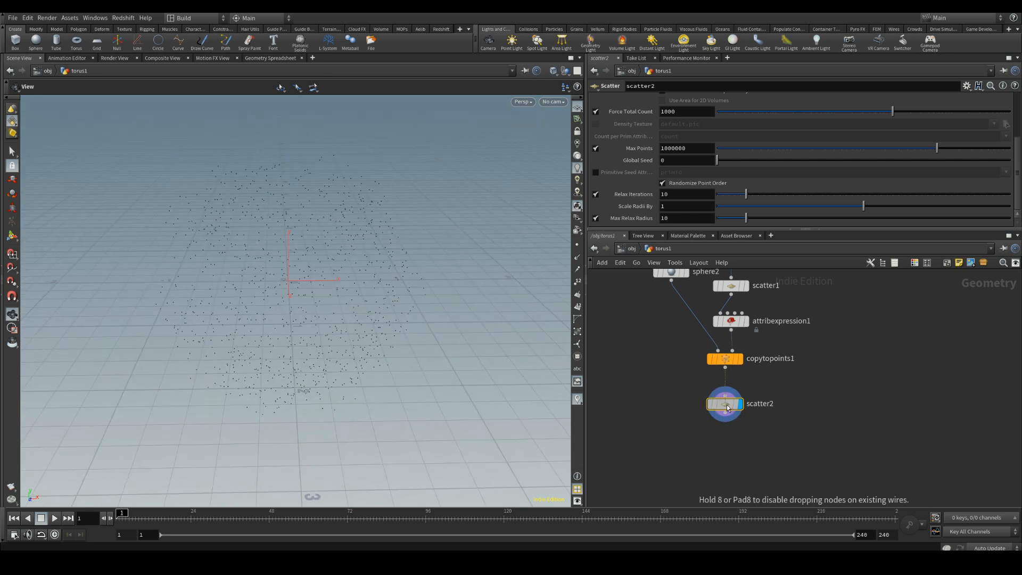
Add a Connect Adjacent Pieces node for the points scattered on the copied spheres.
{"action": "key", "text": "Tab"}
{"action": "type", "text": "c"}
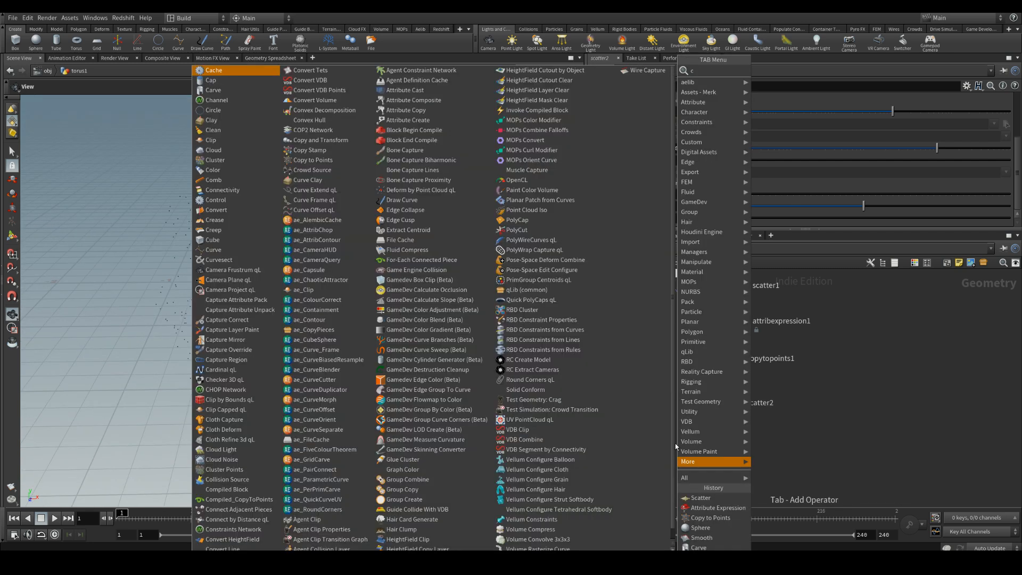
{"action": "type", "text": "onnect"}
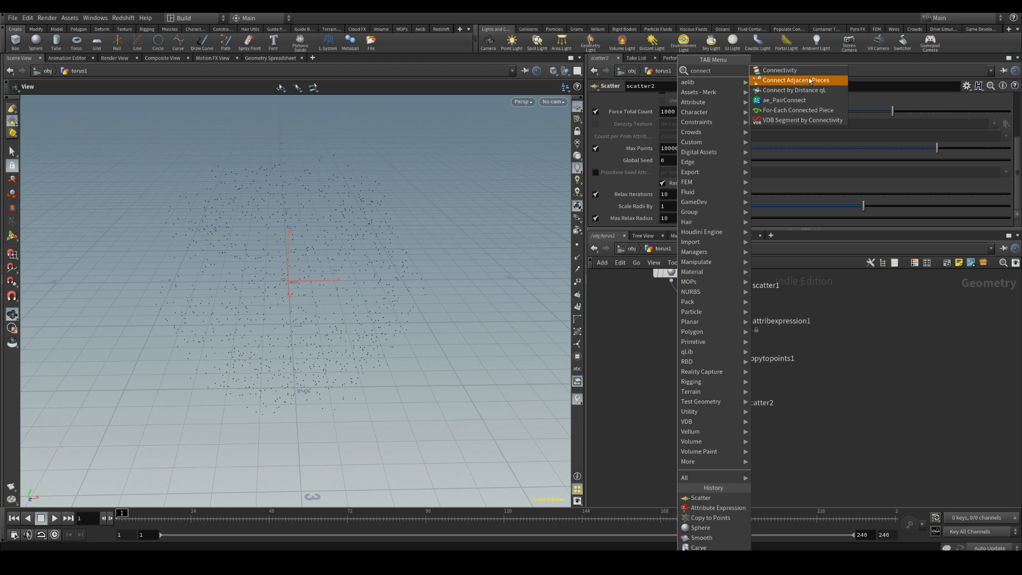
Add a Connect Adjacent Pieces node after scatter2, display it and set its connection type to Adjacent Points.
{"action": "left_click", "coordinate": [810, 80]}
{"action": "left_click", "coordinate": [722, 457]}
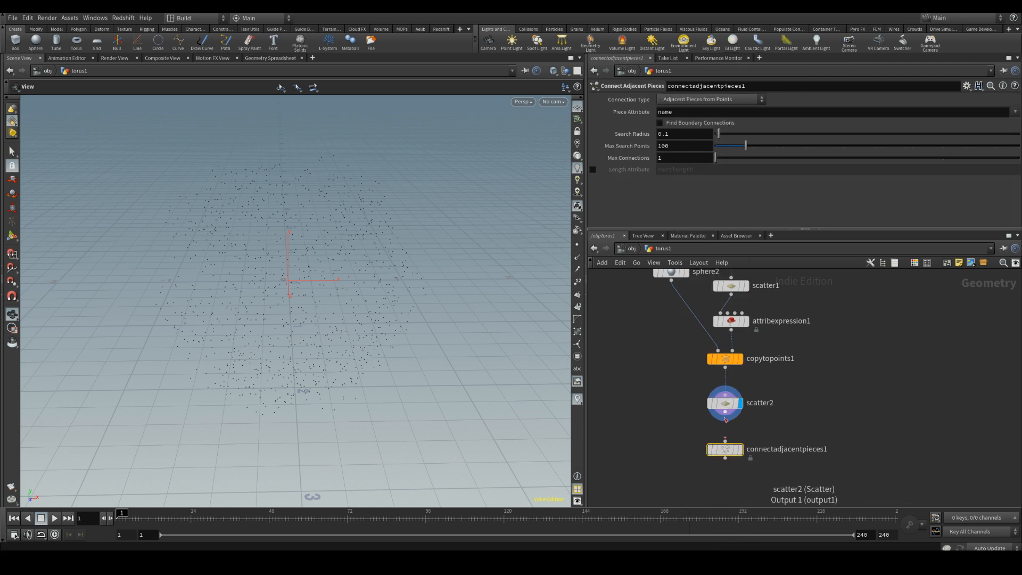
{"action": "left_click_drag", "start_coordinate": [725, 420], "coordinate": [725, 445]}
{"action": "left_click", "coordinate": [740, 449]}
{"action": "left_click", "coordinate": [700, 101]}
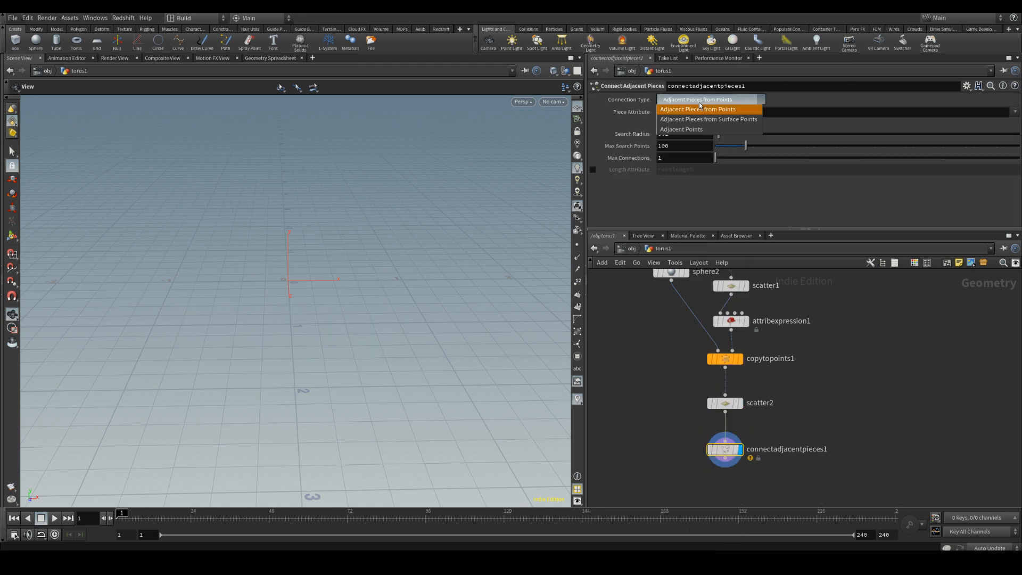
{"action": "left_click", "coordinate": [693, 130]}
{"action": "left_click_drag", "start_coordinate": [330, 317], "coordinate": [441, 310]}
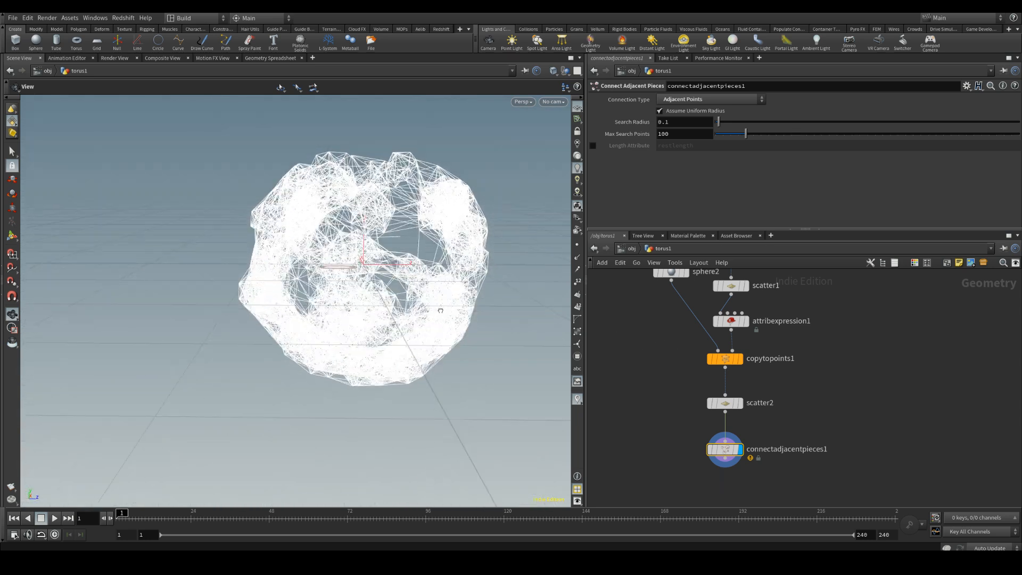
Add a Wireframe node below connectadjacentpieces1, wired to its output, and display it.
{"action": "middle_click_drag", "start_coordinate": [837, 442], "coordinate": [839, 376]}
{"action": "key", "text": "Tab"}
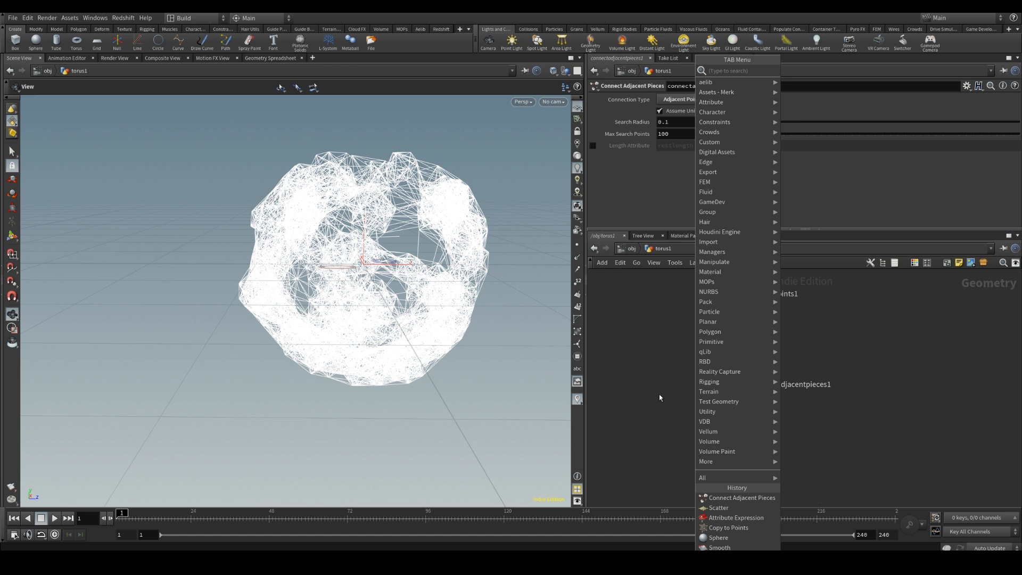
{"action": "type", "text": "wireframe"}
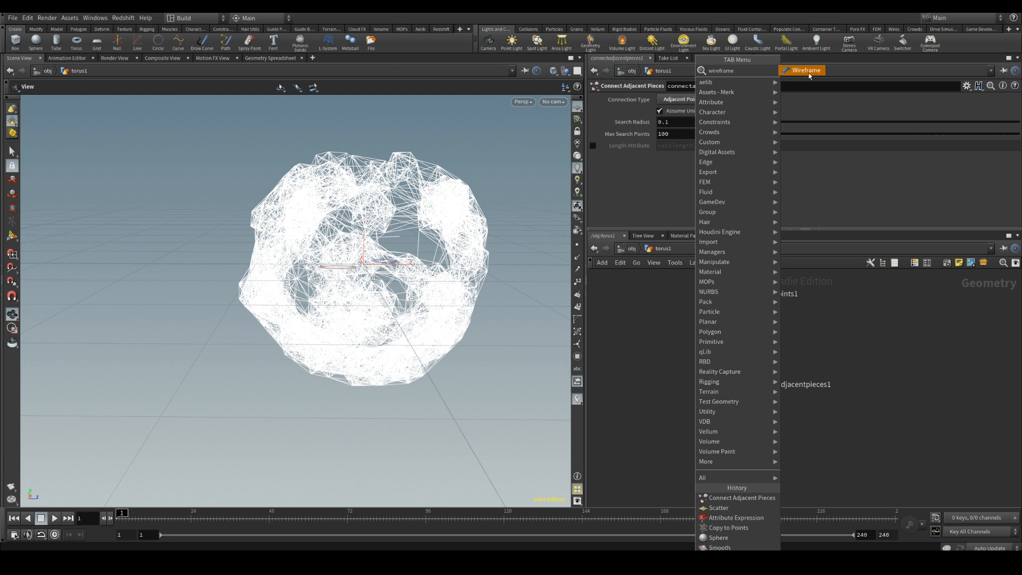
{"action": "key", "text": "Return"}
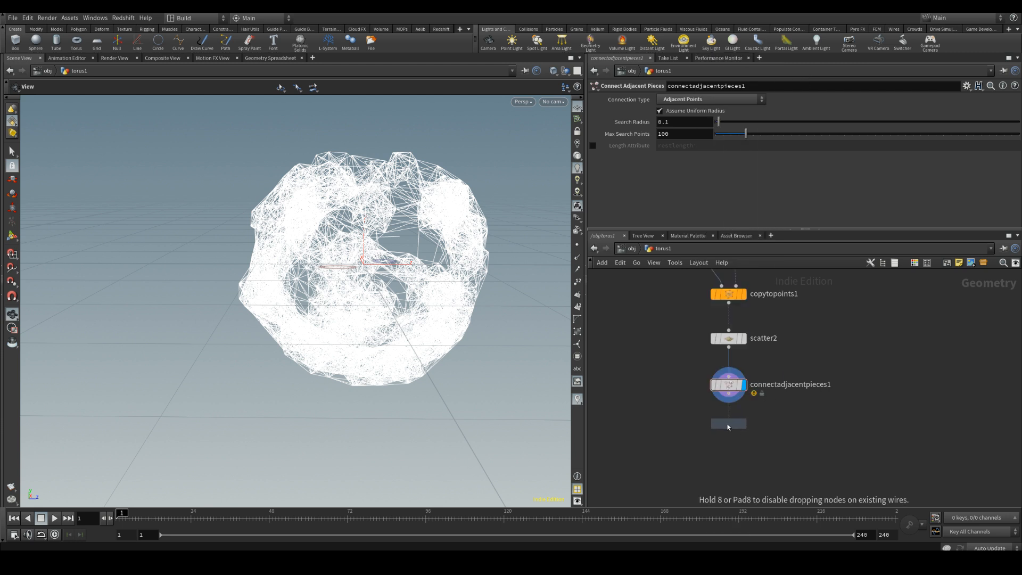
{"action": "left_click", "coordinate": [728, 424]}
{"action": "left_click", "coordinate": [742, 424]}
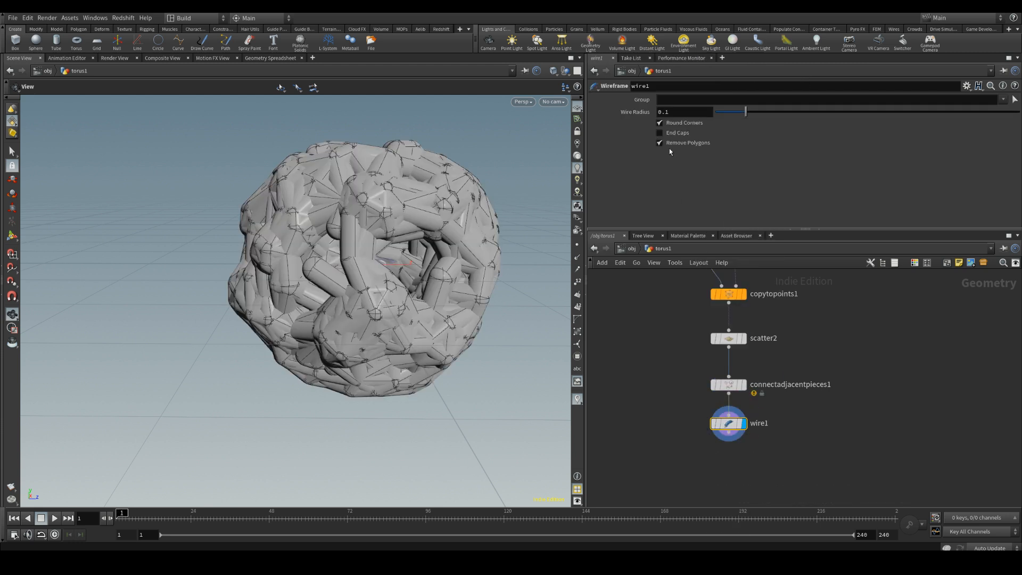
Set the Wireframe node's wire radius to 0.05.
{"action": "left_click", "coordinate": [674, 112]}
{"action": "key", "text": "BackSpace"}
{"action": "type", "text": "05"}
{"action": "key", "text": "Return"}
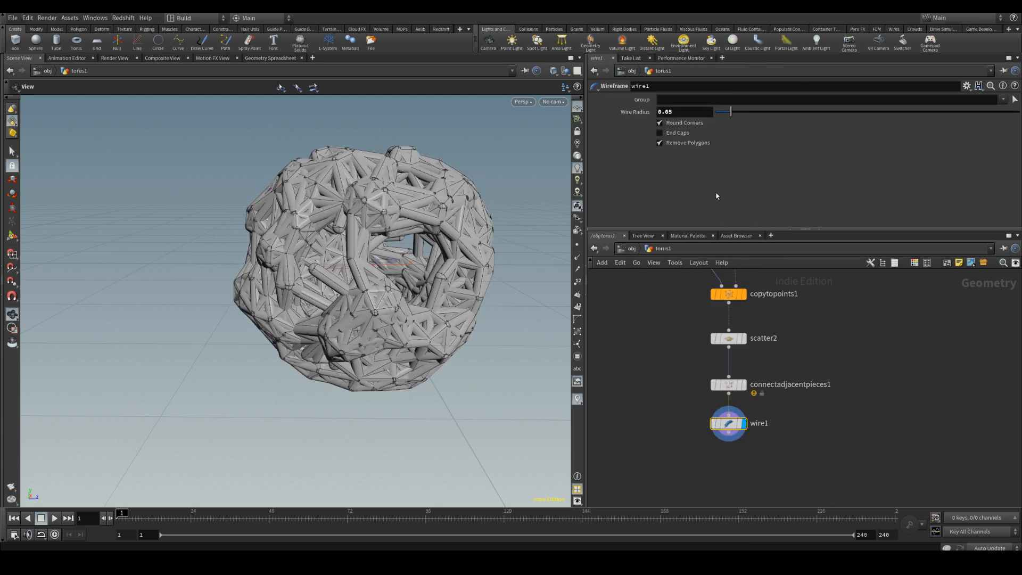
Add a VDB from Polygons node after wire1 and display its result.
{"action": "key", "text": "Tab"}
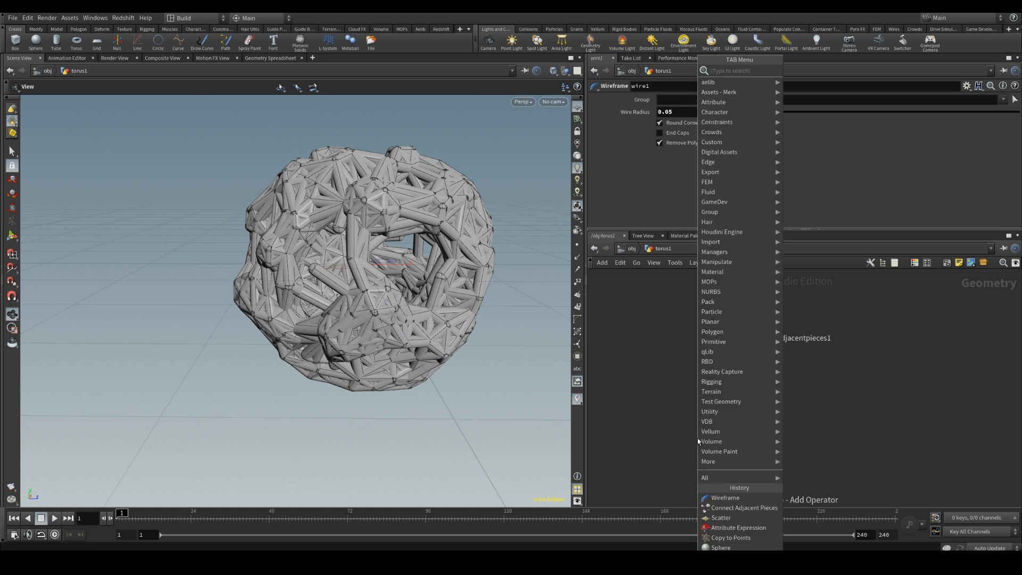
{"action": "type", "text": "vdb"}
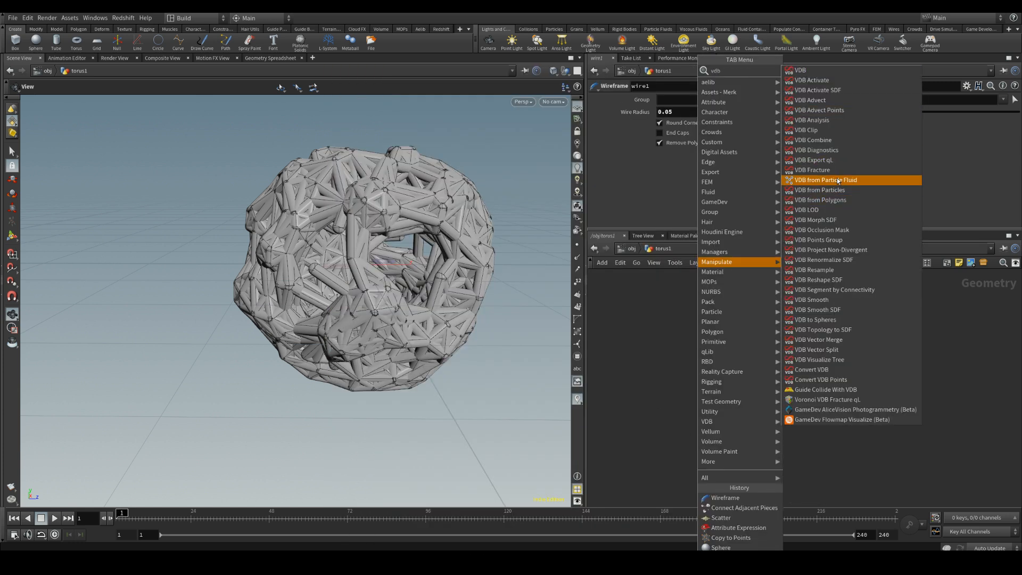
{"action": "left_click", "coordinate": [837, 202]}
{"action": "left_click", "coordinate": [729, 406]}
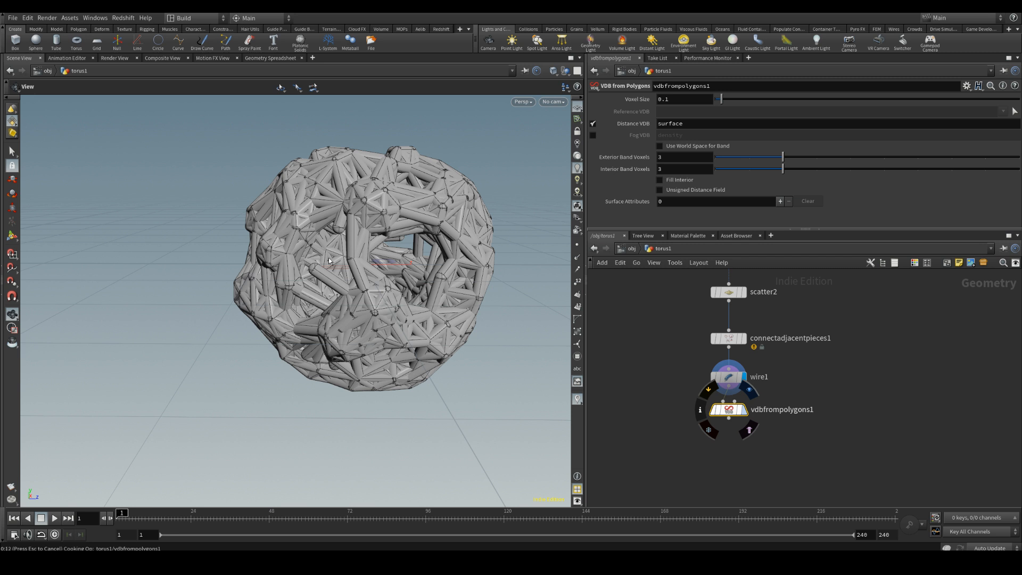
Set the voxel size of the VDB from Polygons node to 0.04 and check the surface.
{"action": "left_click_drag", "start_coordinate": [328, 257], "coordinate": [437, 234]}
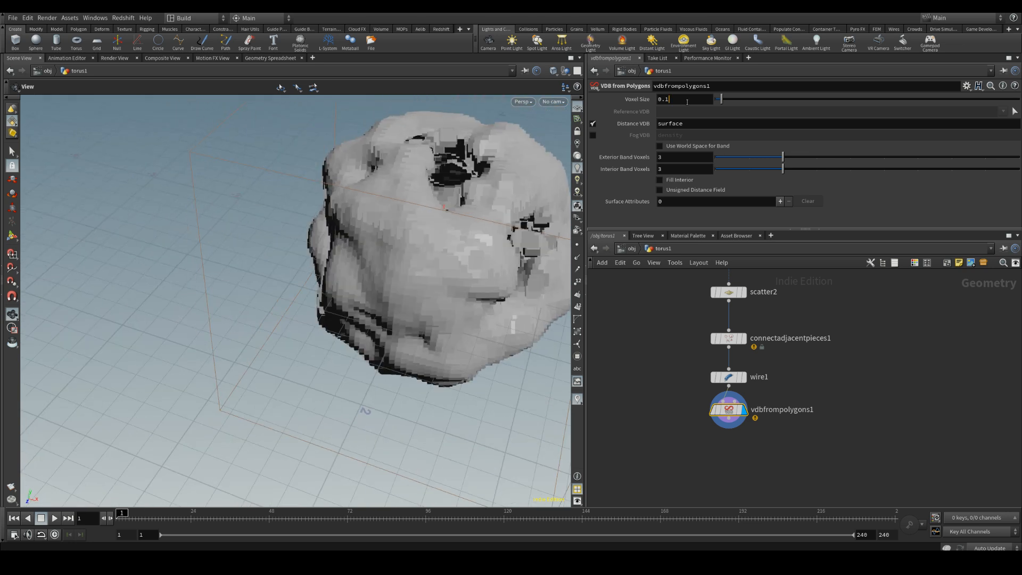
{"action": "type", "text": "3"}
{"action": "key", "text": "BackSpace"}
{"action": "type", "text": "4"}
{"action": "key", "text": "Return"}
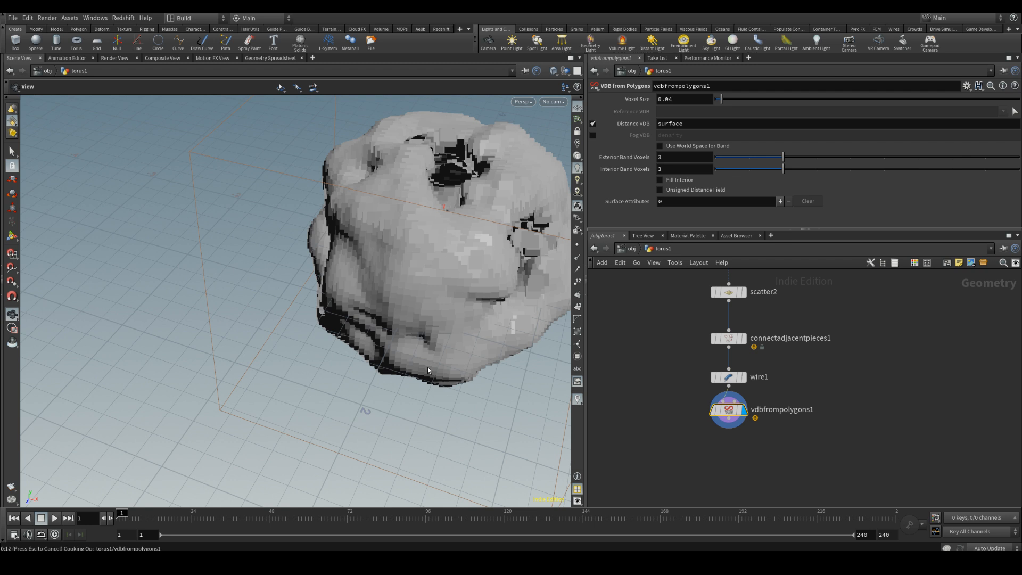
{"action": "left_click_drag", "start_coordinate": [349, 411], "coordinate": [277, 320], "text": "alt"}
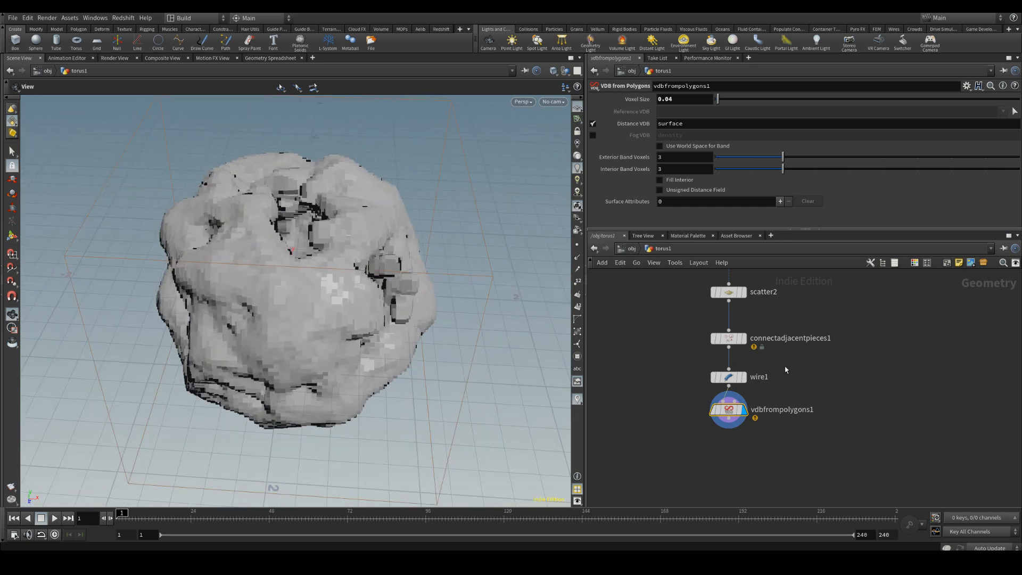
Refine the VDB from Polygons node's voxel size to 0.01 and inspect the resulting surface.
{"action": "left_click", "coordinate": [681, 99]}
{"action": "key", "text": "BackSpace"}
{"action": "type", "text": "1"}
{"action": "key", "text": "Return"}
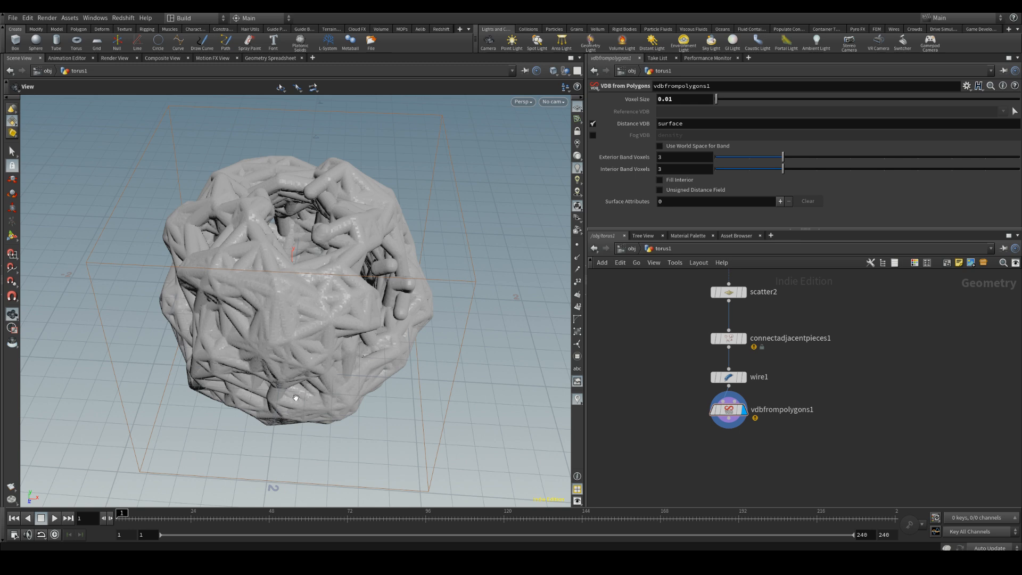
{"action": "left_click_drag", "start_coordinate": [295, 357], "coordinate": [379, 283]}
{"action": "right_click_drag", "start_coordinate": [379, 283], "coordinate": [287, 422]}
{"action": "left_click_drag", "start_coordinate": [288, 422], "coordinate": [357, 366]}
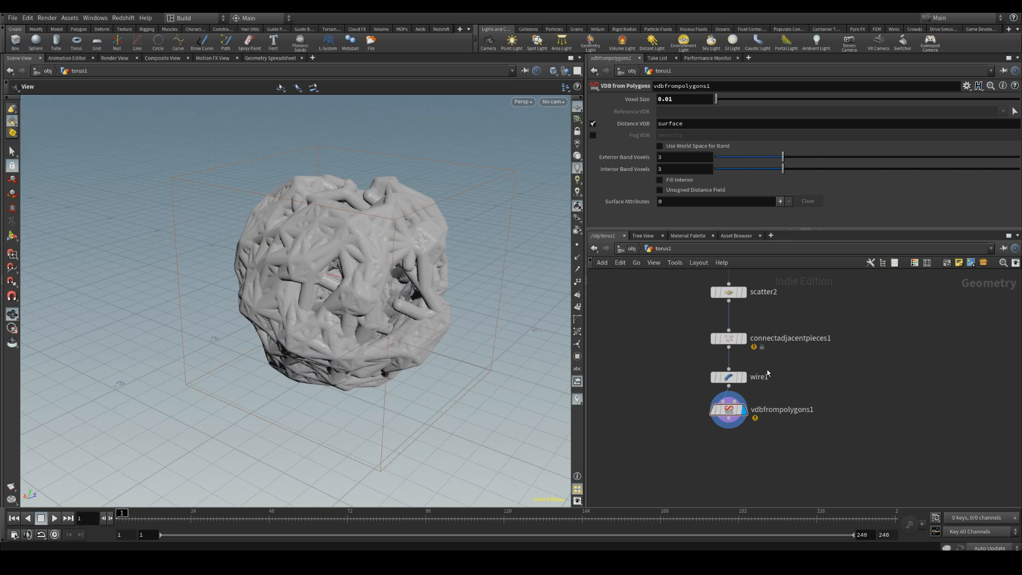
Set the wire radius of wire1 to 0.035 while keeping the VDB surface displayed.
{"action": "left_click", "coordinate": [730, 377]}
{"action": "left_click", "coordinate": [687, 113]}
{"action": "key", "text": "BackSpace"}
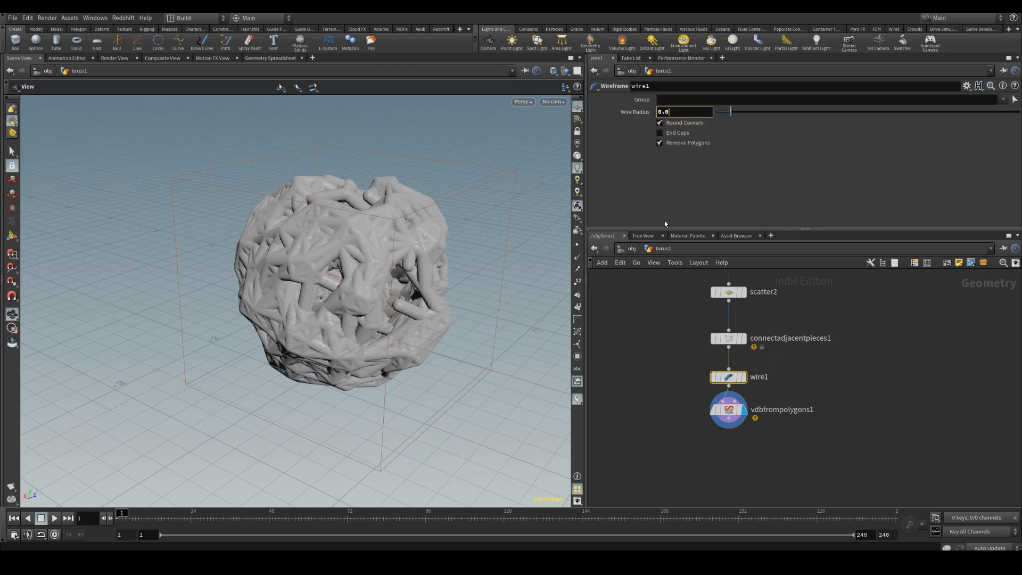
{"action": "type", "text": "4"}
{"action": "key", "text": "BackSpace"}
{"action": "type", "text": "35"}
{"action": "key", "text": "Return"}
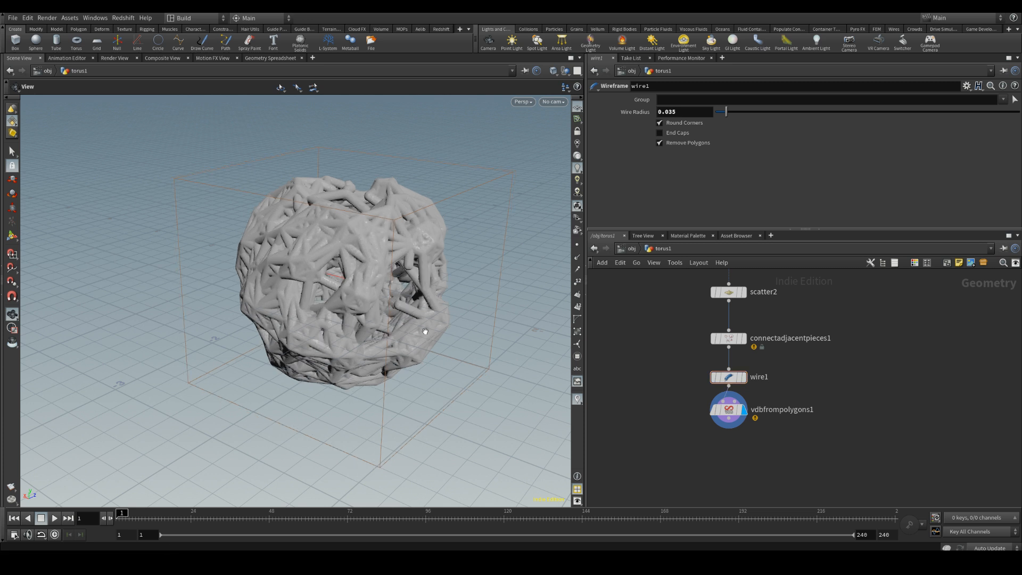
Add a Convert VDB node, connect vdbfrompolygons1 to its first input and display it.
{"action": "key", "text": "Tab"}
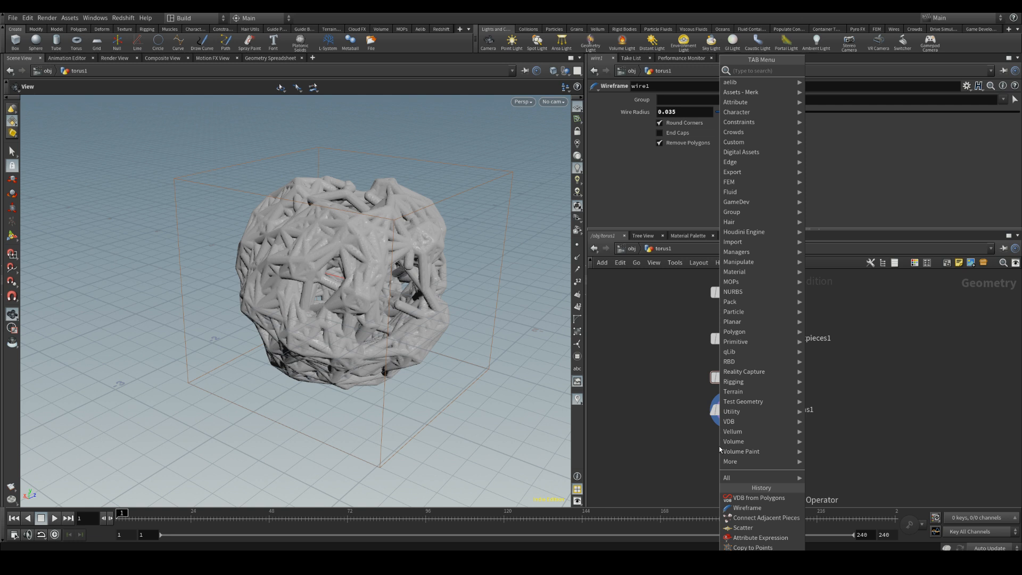
{"action": "type", "text": "vdb"}
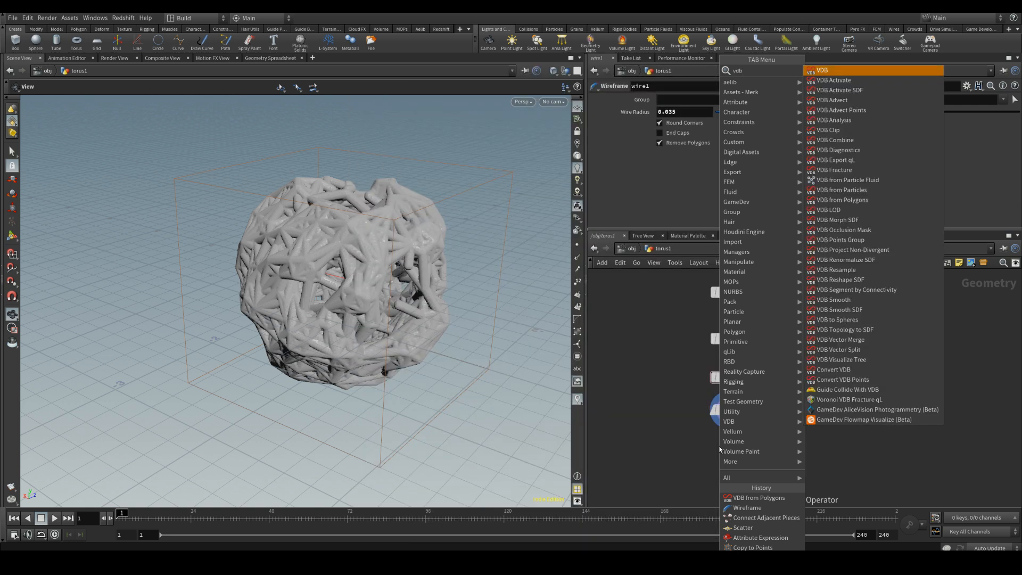
{"action": "type", "text": " con"}
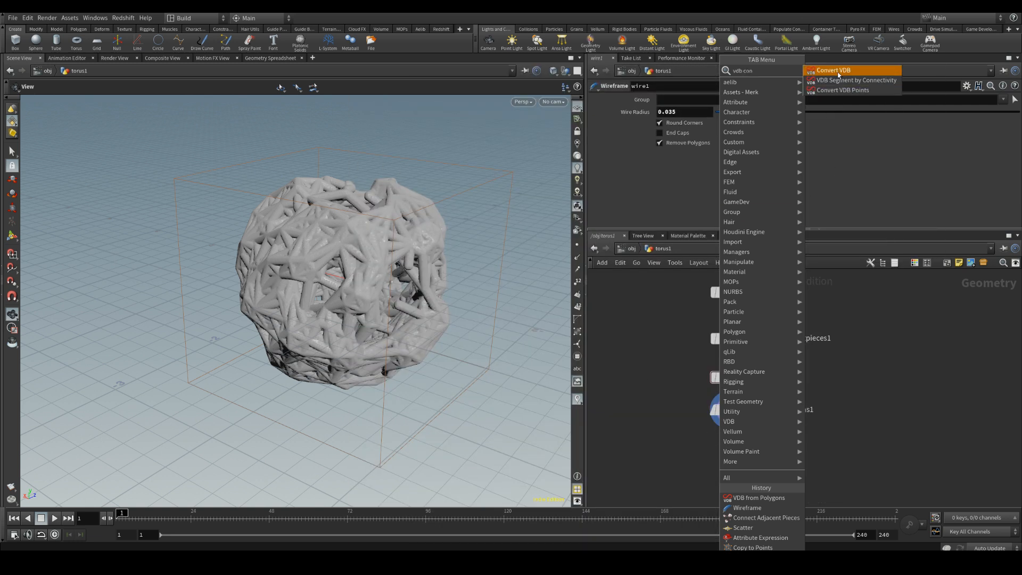
{"action": "left_click", "coordinate": [839, 74]}
{"action": "left_click", "coordinate": [731, 447]}
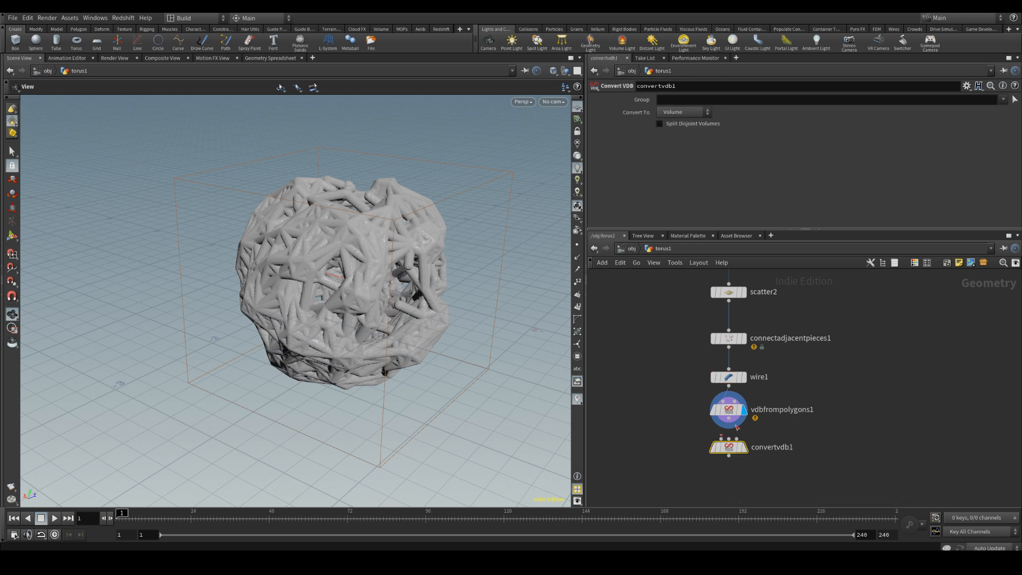
{"action": "left_click_drag", "start_coordinate": [729, 428], "coordinate": [729, 447]}
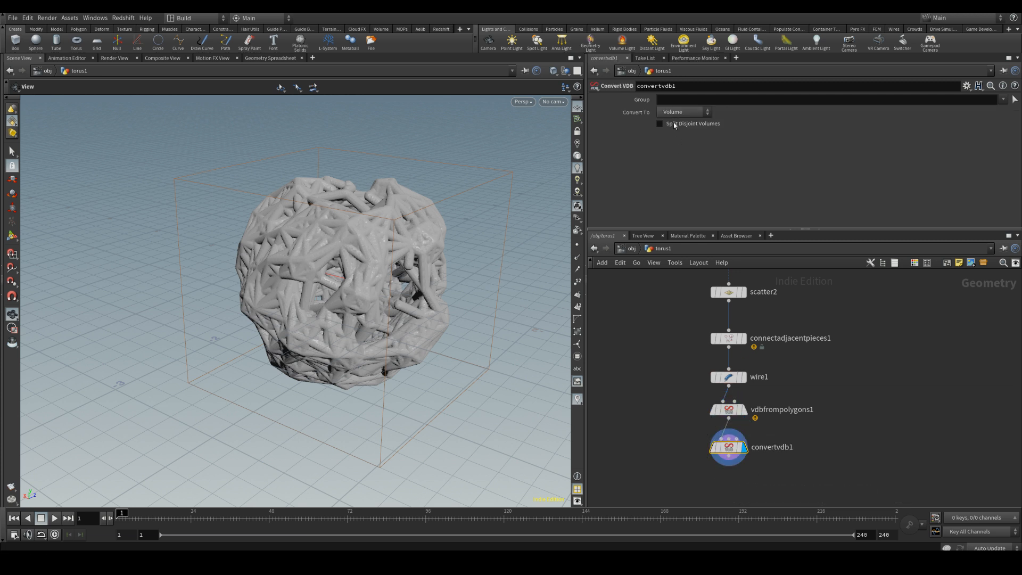
Set the Convert VDB node to convert to Polygon Soup and inspect the mesh.
{"action": "left_click", "coordinate": [683, 111]}
{"action": "left_click", "coordinate": [677, 152]}
{"action": "left_click_drag", "start_coordinate": [507, 250], "coordinate": [190, 296]}
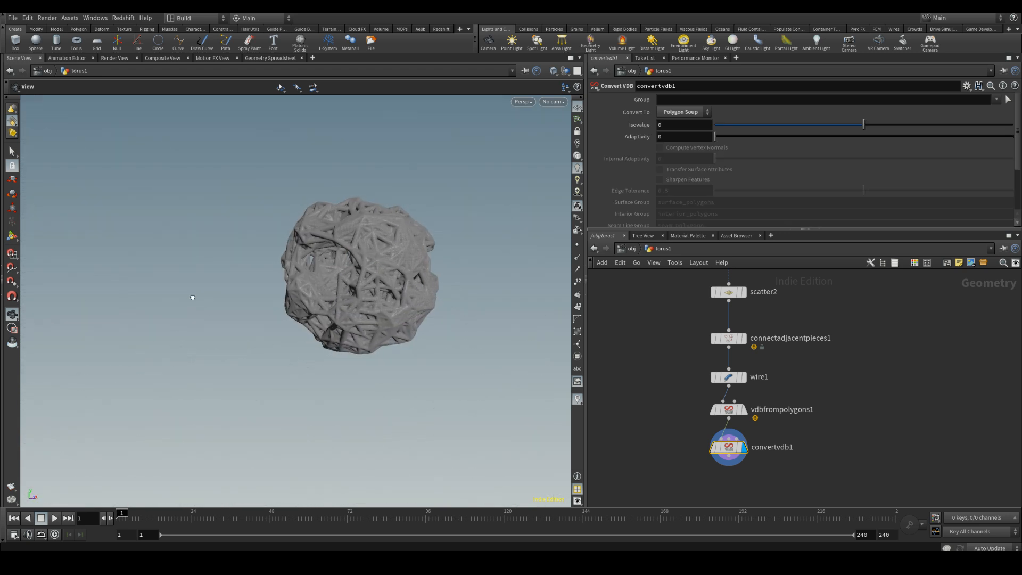
{"action": "left_click_drag", "start_coordinate": [367, 314], "coordinate": [304, 319]}
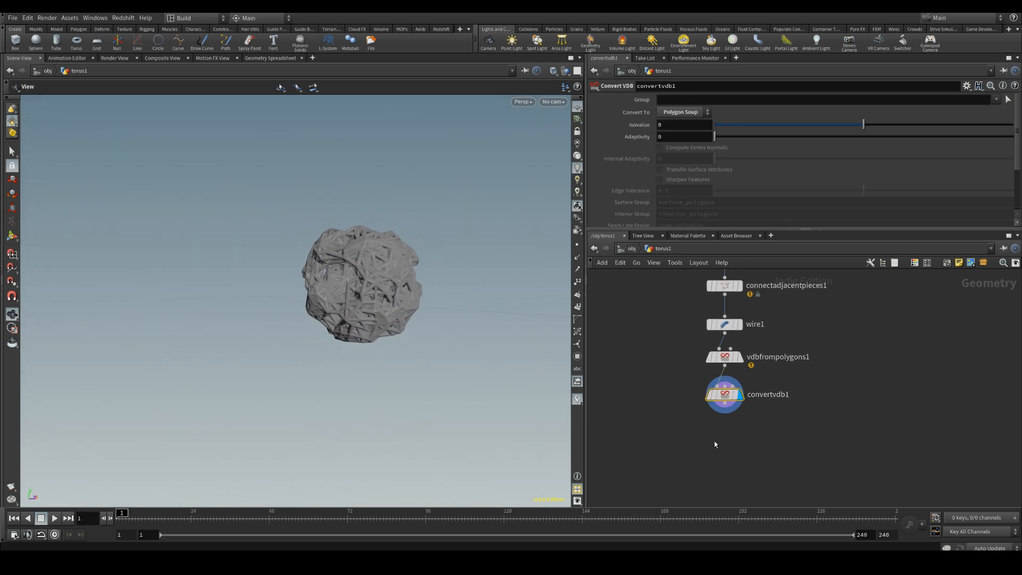
Add a Smooth node after convertvdb1 and display its result.
{"action": "key", "text": "Tab"}
{"action": "type", "text": "sm"}
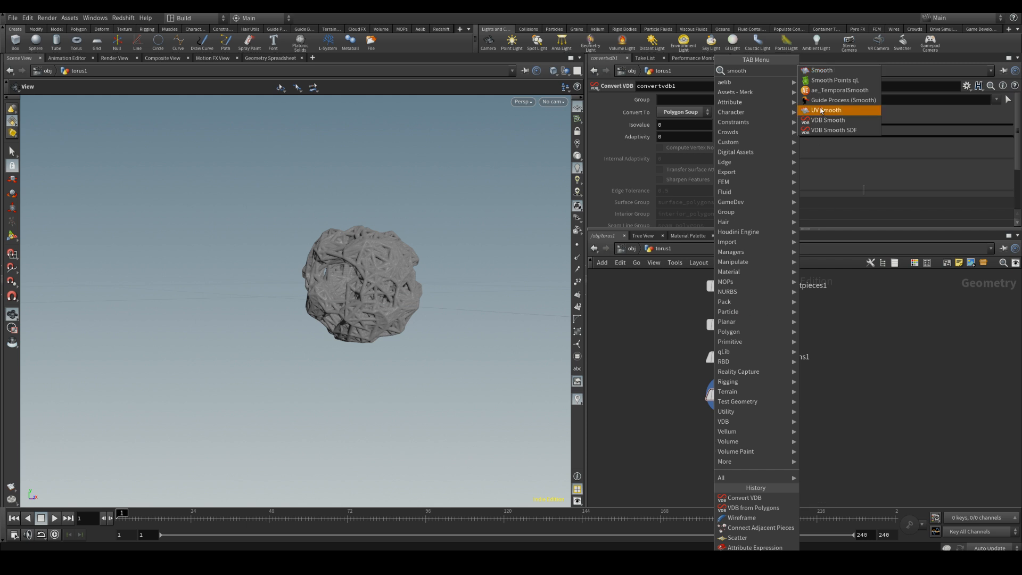
{"action": "key", "text": "Return"}
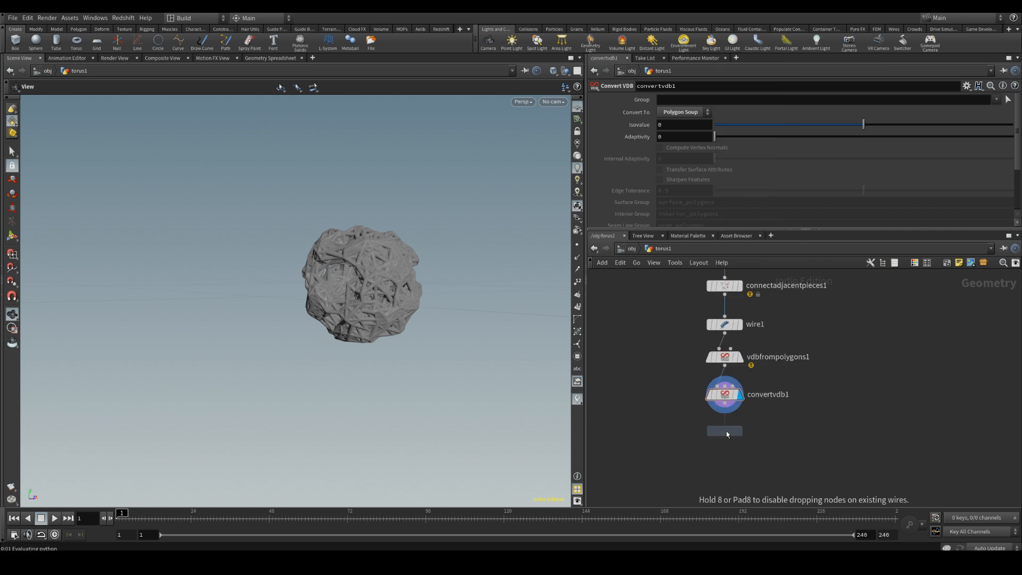
{"action": "left_click", "coordinate": [727, 430]}
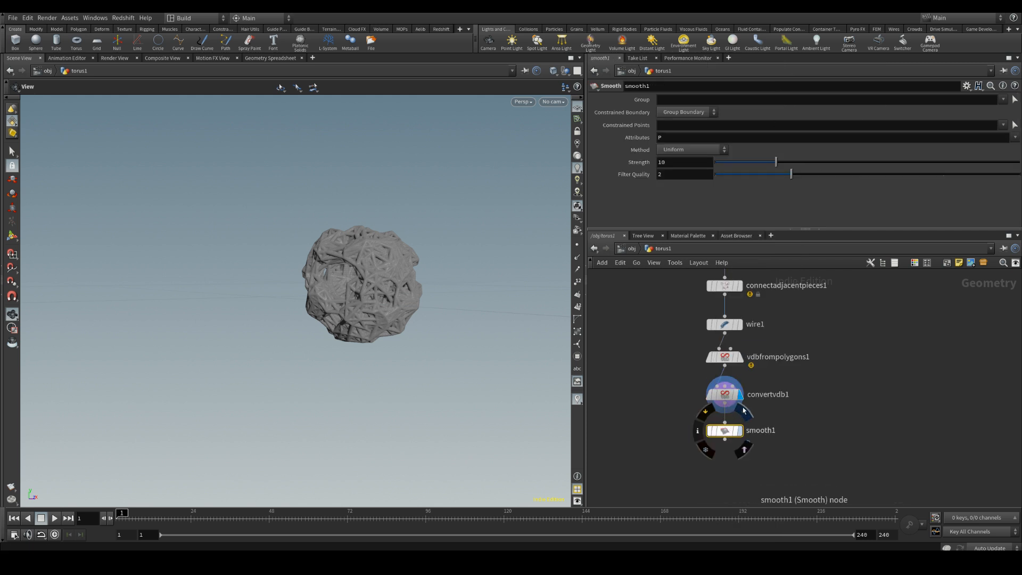
{"action": "key", "text": "r"}
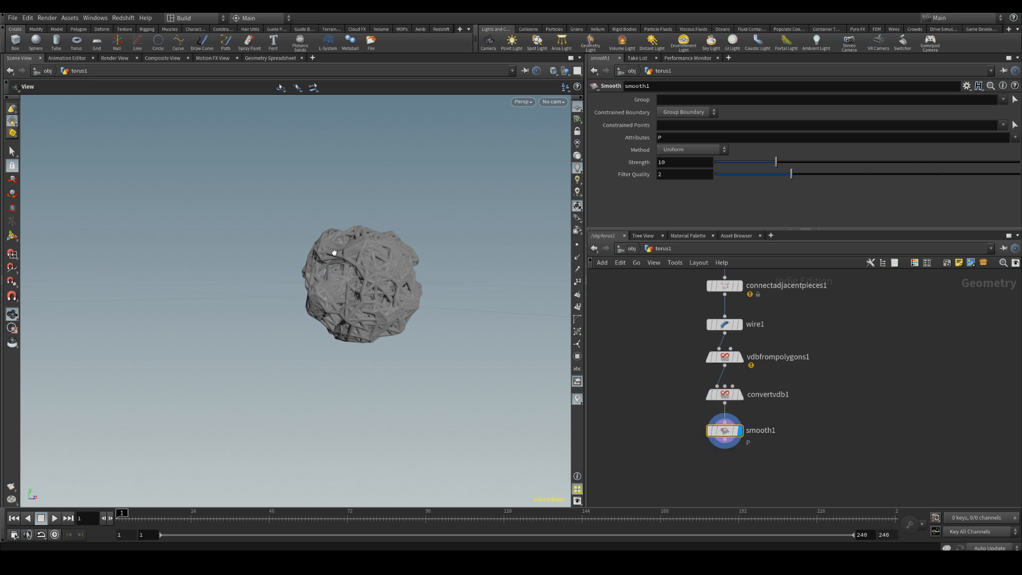
Set the Smooth node's strength to 600 and inspect the smoothed mesh up close.
{"action": "left_click", "coordinate": [684, 160]}
{"action": "type", "text": "600"}
{"action": "key", "text": "Return"}
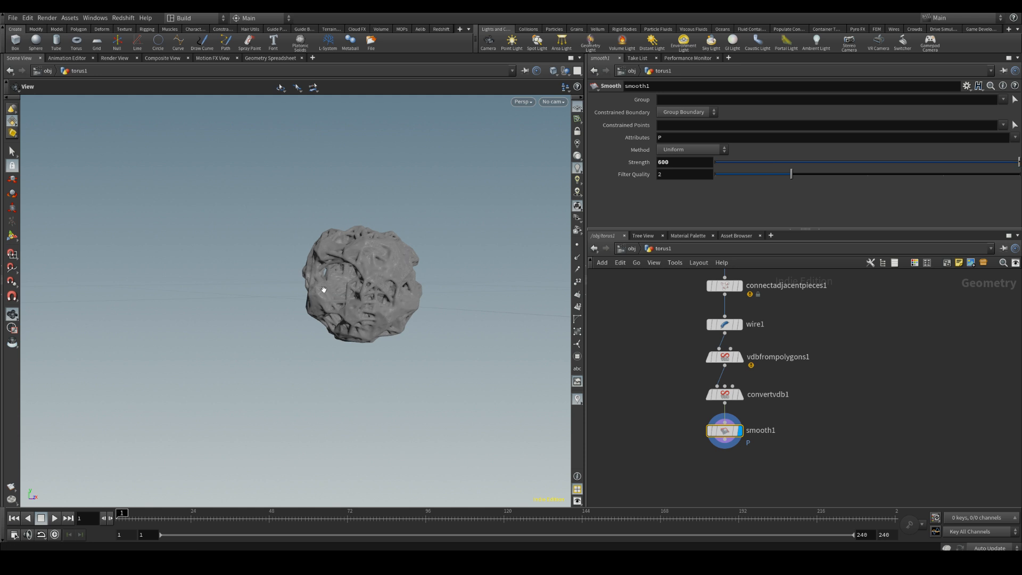
{"action": "right_click_drag", "start_coordinate": [356, 305], "coordinate": [456, 205]}
{"action": "left_click_drag", "start_coordinate": [416, 277], "coordinate": [443, 277]}
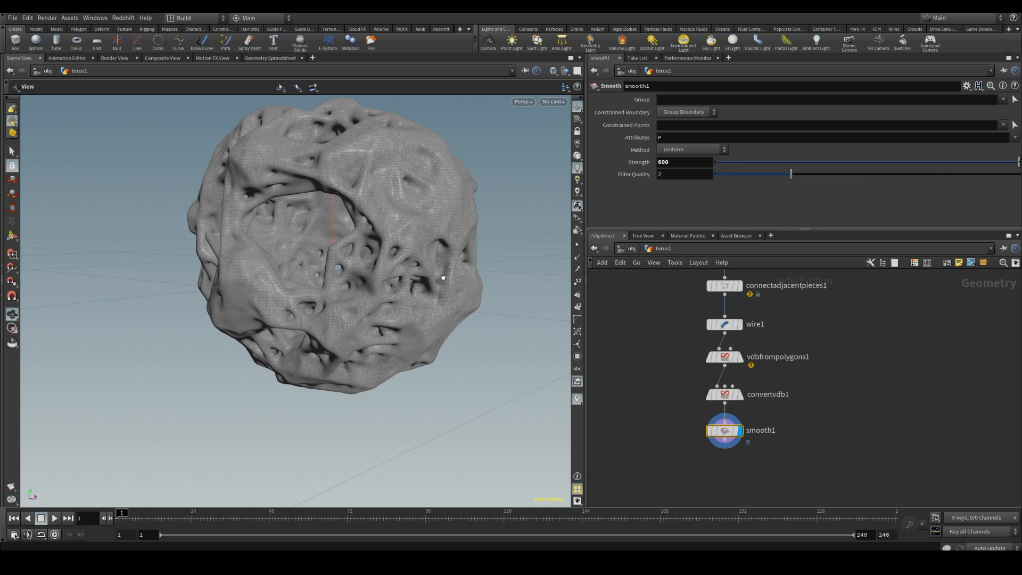
Set the Smooth node's filter quality to 1 and inspect the mesh from several sides.
{"action": "left_click", "coordinate": [661, 179]}
{"action": "key", "text": "Return"}
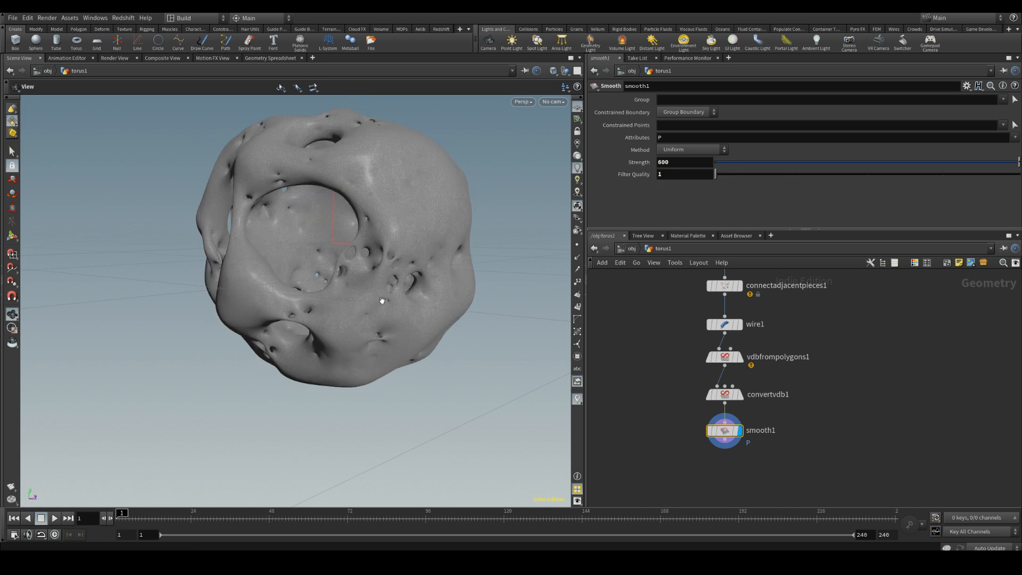
{"action": "left_click_drag", "start_coordinate": [381, 300], "coordinate": [351, 262]}
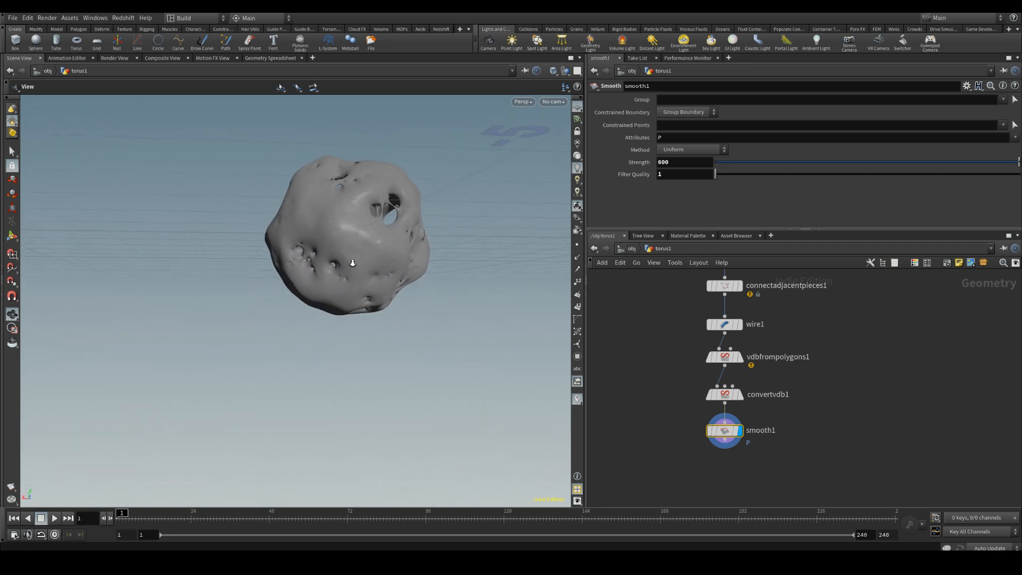
{"action": "right_click_drag", "start_coordinate": [352, 263], "coordinate": [417, 206]}
{"action": "left_click_drag", "start_coordinate": [418, 206], "coordinate": [288, 234]}
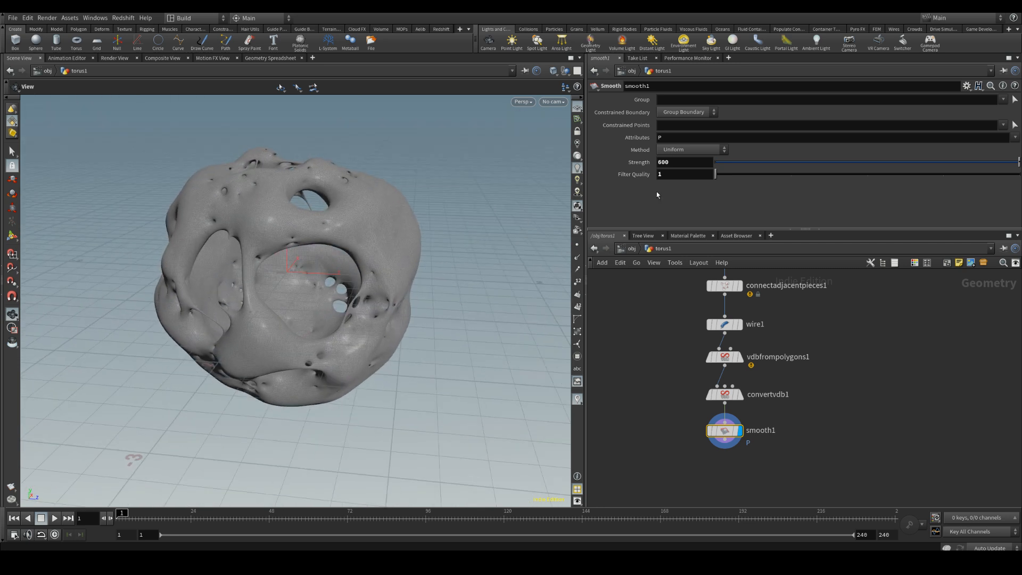
Set the Smooth node's filter quality back to 2.
{"action": "left_click", "coordinate": [684, 175]}
{"action": "type", "text": "2"}
{"action": "key", "text": "Return"}
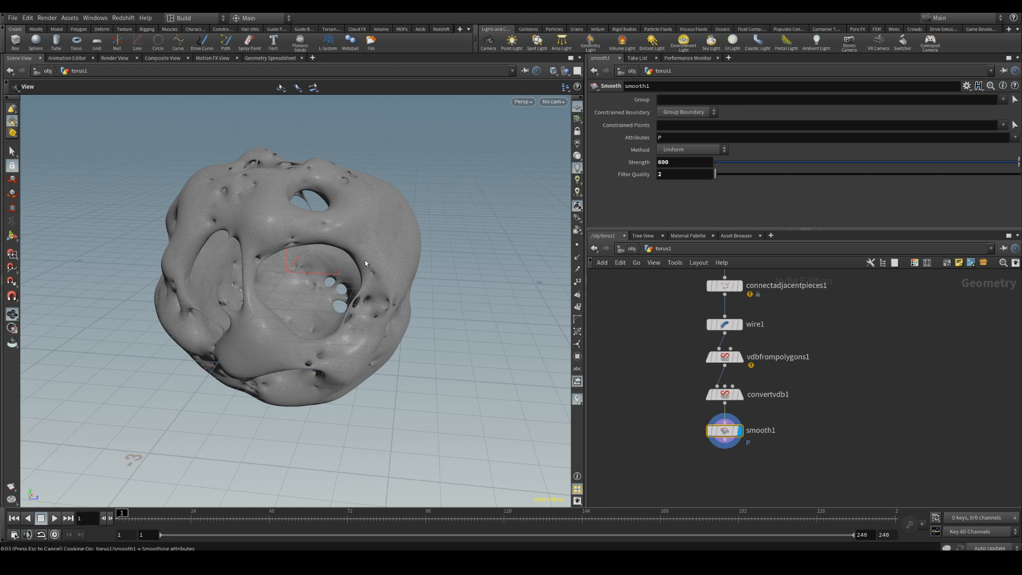
Inspect the smoothed mesh from other sides and display connectadjacentpieces1 to review the point connections and the node chain.
{"action": "left_click_drag", "start_coordinate": [375, 271], "coordinate": [231, 238]}
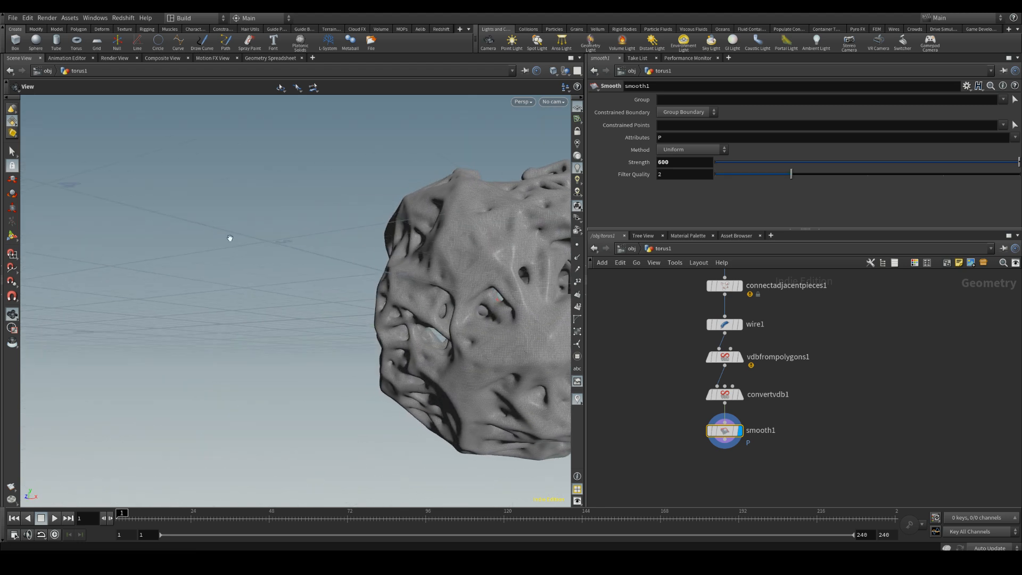
{"action": "middle_click_drag", "start_coordinate": [468, 265], "coordinate": [253, 253]}
{"action": "left_click_drag", "start_coordinate": [254, 253], "coordinate": [537, 402]}
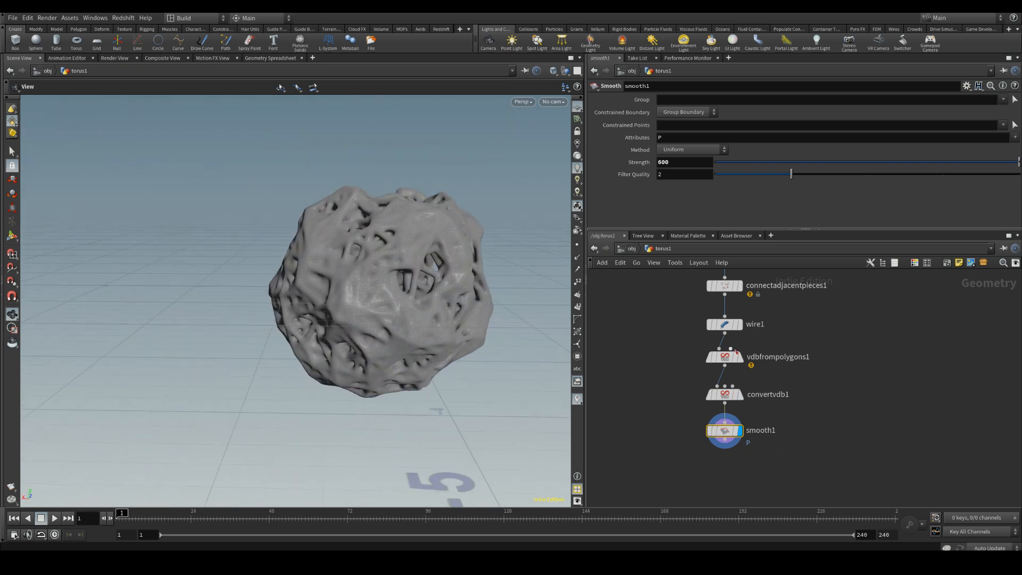
{"action": "middle_click_drag", "start_coordinate": [814, 331], "coordinate": [813, 383]}
{"action": "left_click", "coordinate": [742, 322]}
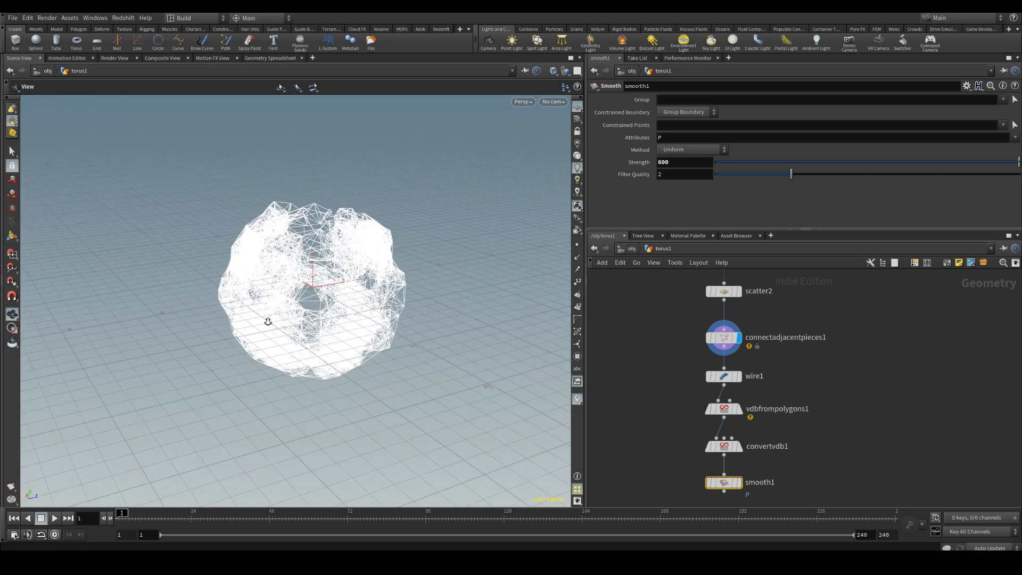
{"action": "left_click_drag", "start_coordinate": [267, 319], "coordinate": [315, 260]}
{"action": "scroll", "coordinate": [764, 327], "scroll_direction": "down", "scroll_amount": 2}
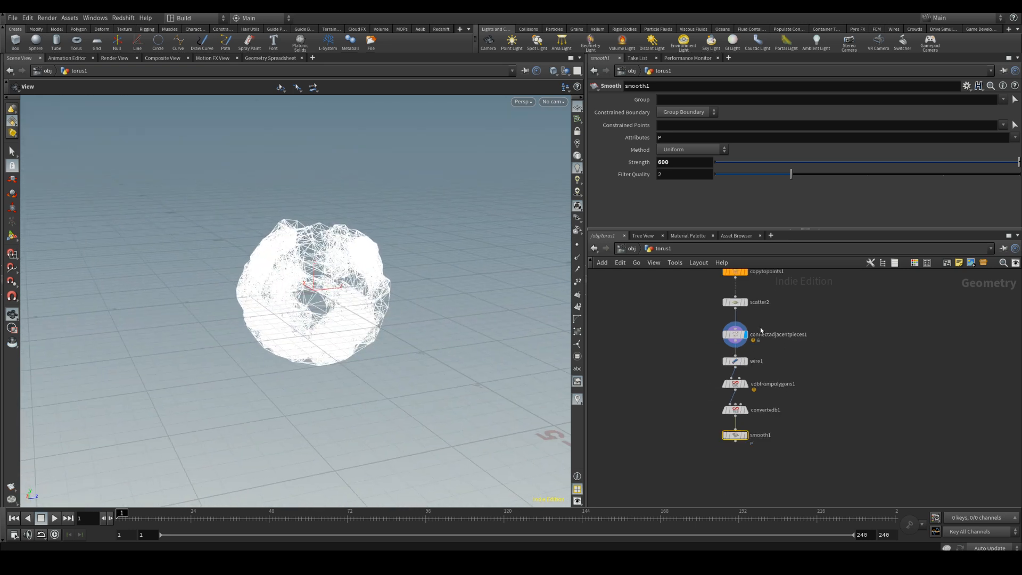
{"action": "middle_click_drag", "start_coordinate": [677, 304], "coordinate": [675, 387]}
{"action": "scroll", "coordinate": [707, 327], "scroll_direction": "down", "scroll_amount": 2}
{"action": "middle_click_drag", "start_coordinate": [870, 427], "coordinate": [869, 414]}
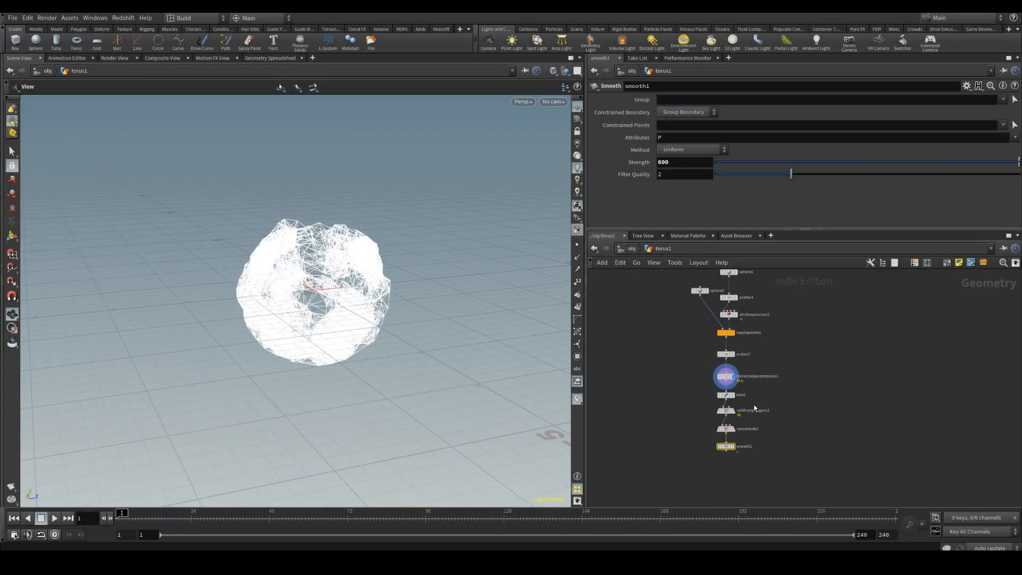
{"action": "scroll", "coordinate": [755, 407], "scroll_direction": "up", "scroll_amount": 5}
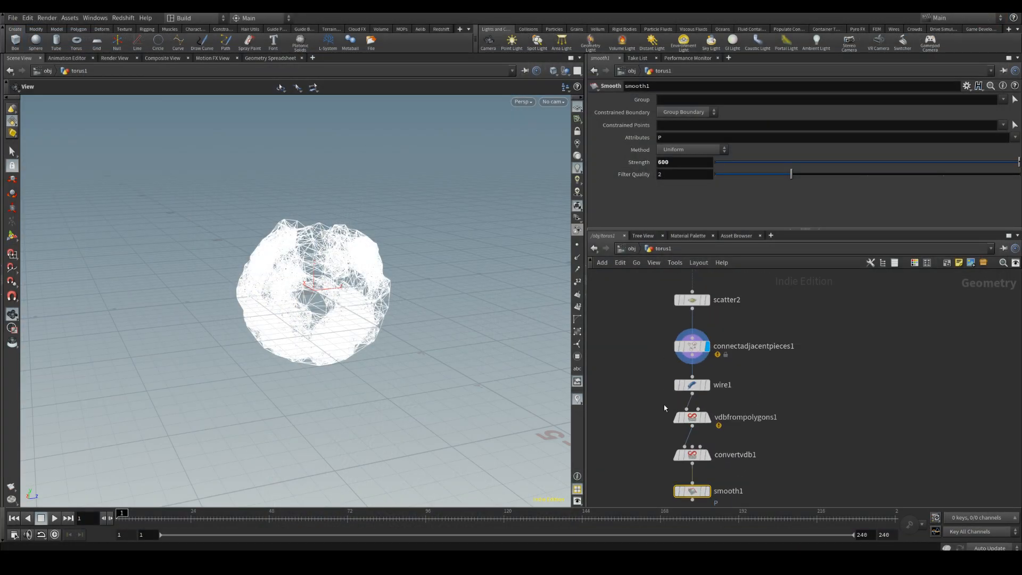
Delete the smooth1 node and display convertvdb1 to inspect its unsmoothed mesh up close.
{"action": "key", "text": "Delete"}
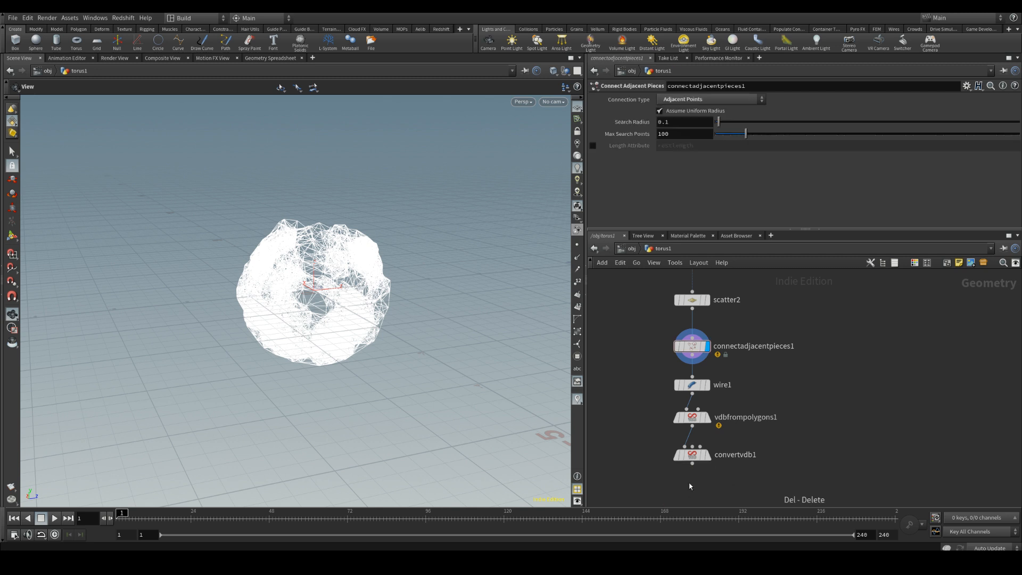
{"action": "left_click", "coordinate": [712, 436]}
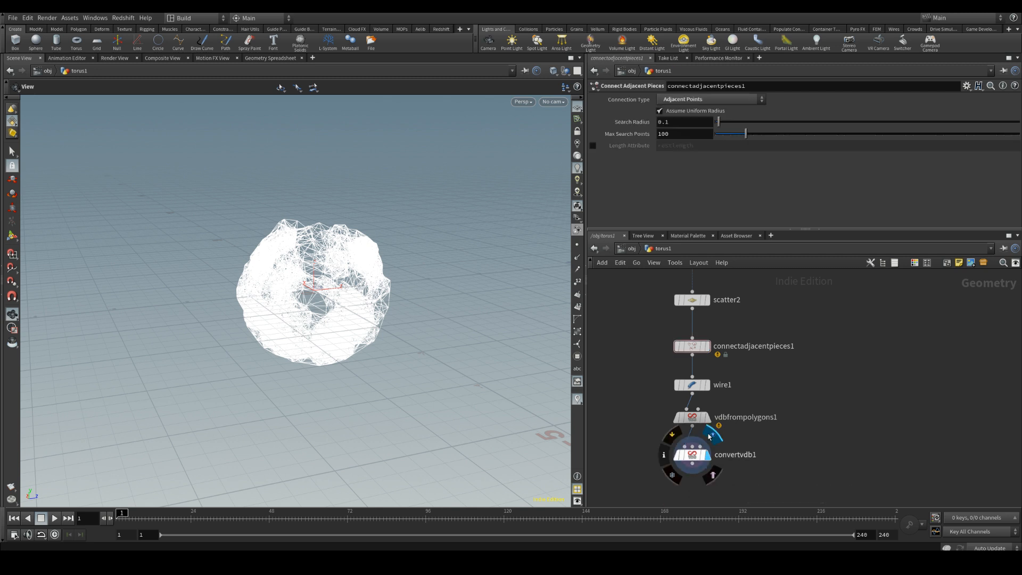
{"action": "scroll", "coordinate": [403, 211], "scroll_direction": "up", "scroll_amount": 5}
{"action": "mouse_move", "coordinate": [358, 296]}
{"action": "left_mouse_down"}
{"action": "mouse_move", "coordinate": [392, 285]}
{"action": "mouse_move", "coordinate": [315, 294]}
{"action": "mouse_move", "coordinate": [372, 298]}
{"action": "left_mouse_up"}
{"action": "scroll", "coordinate": [393, 285], "scroll_direction": "up", "scroll_amount": 4}
{"action": "middle_click_drag", "start_coordinate": [774, 466], "coordinate": [814, 355]}
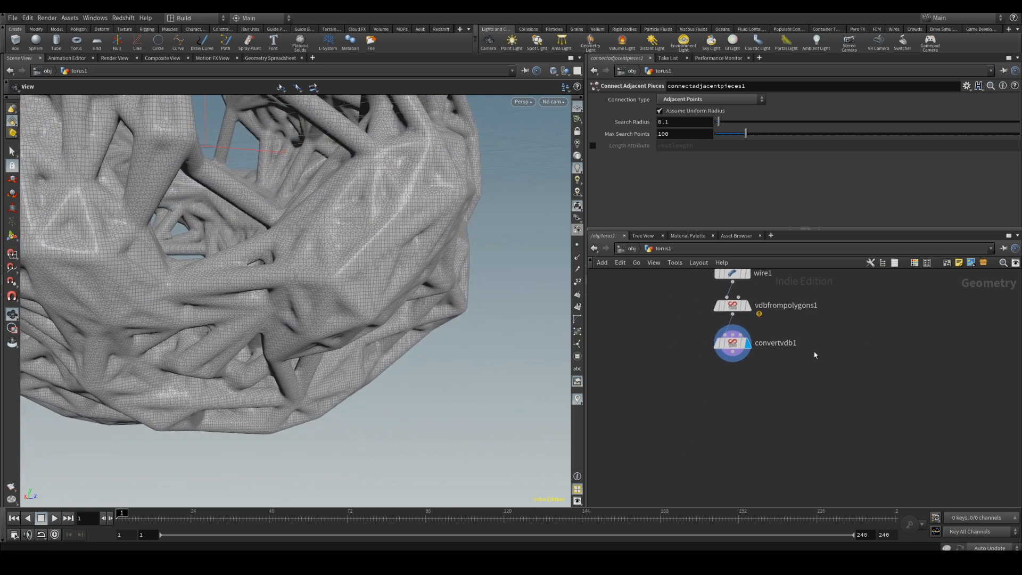
Add a Remesh node below convertvdb1 and connect convertvdb1's output to its input.
{"action": "key", "text": "Tab"}
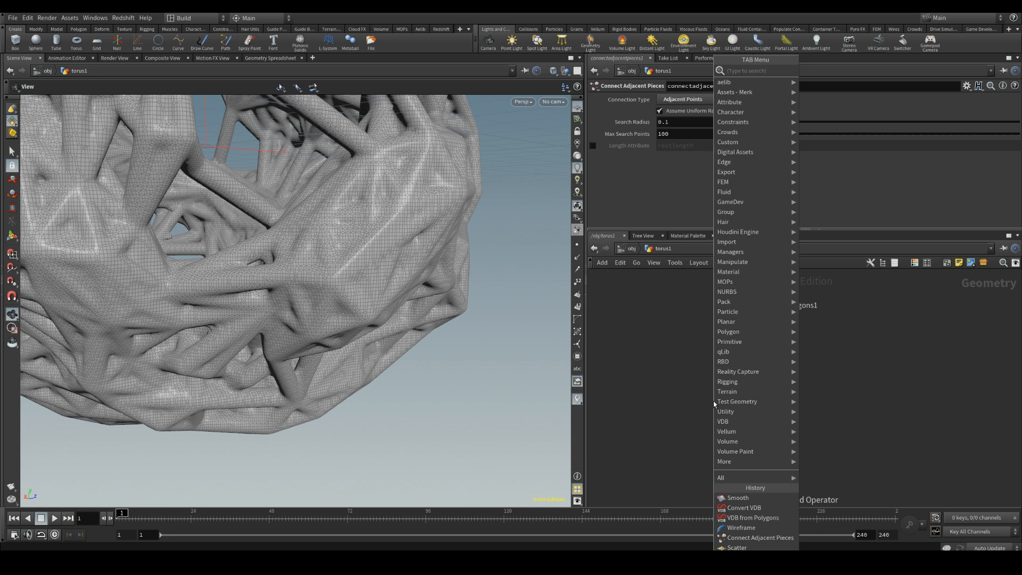
{"action": "type", "text": "remesh"}
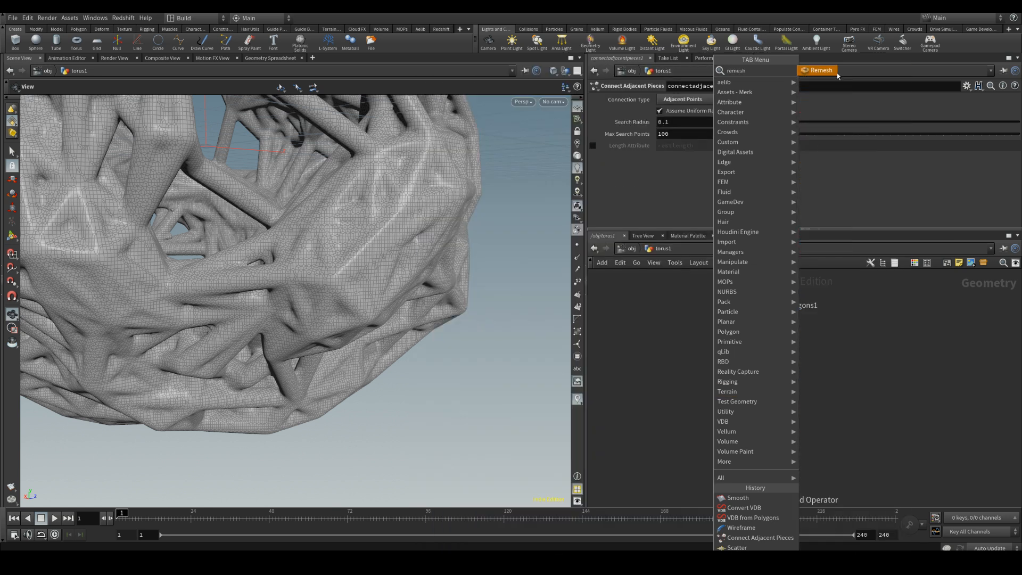
{"action": "left_click", "coordinate": [835, 72]}
{"action": "left_click", "coordinate": [729, 386]}
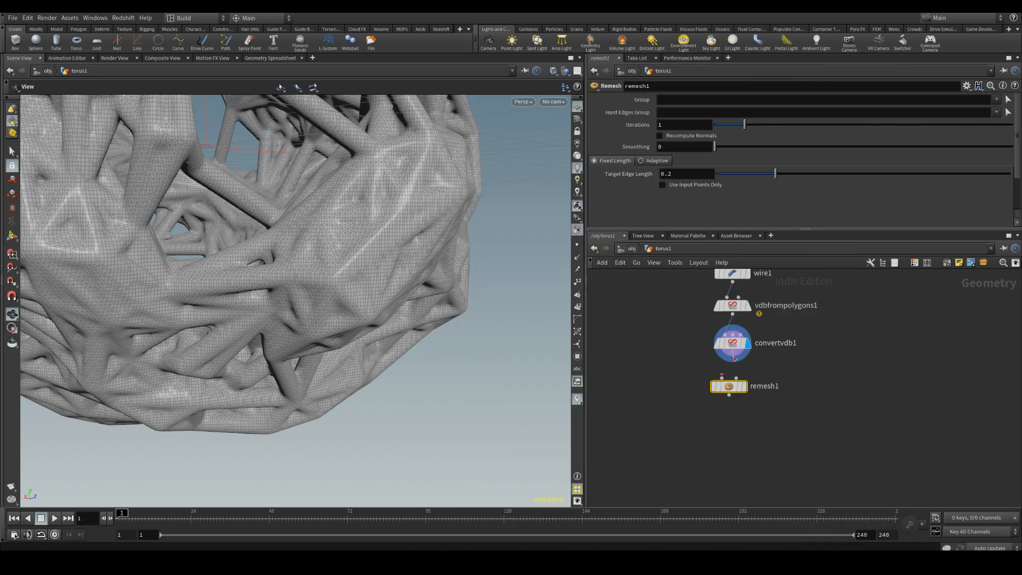
{"action": "left_click_drag", "start_coordinate": [734, 358], "coordinate": [724, 379]}
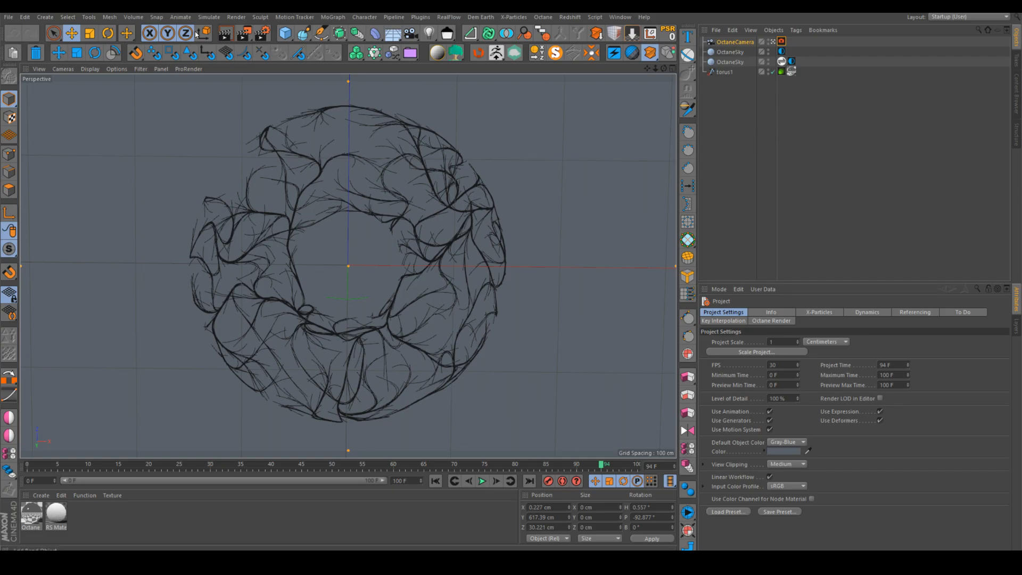
In Cinema 4D, start a new project and add a sphere.
{"action": "left_click", "coordinate": [9, 19]}
{"action": "left_click", "coordinate": [15, 31]}
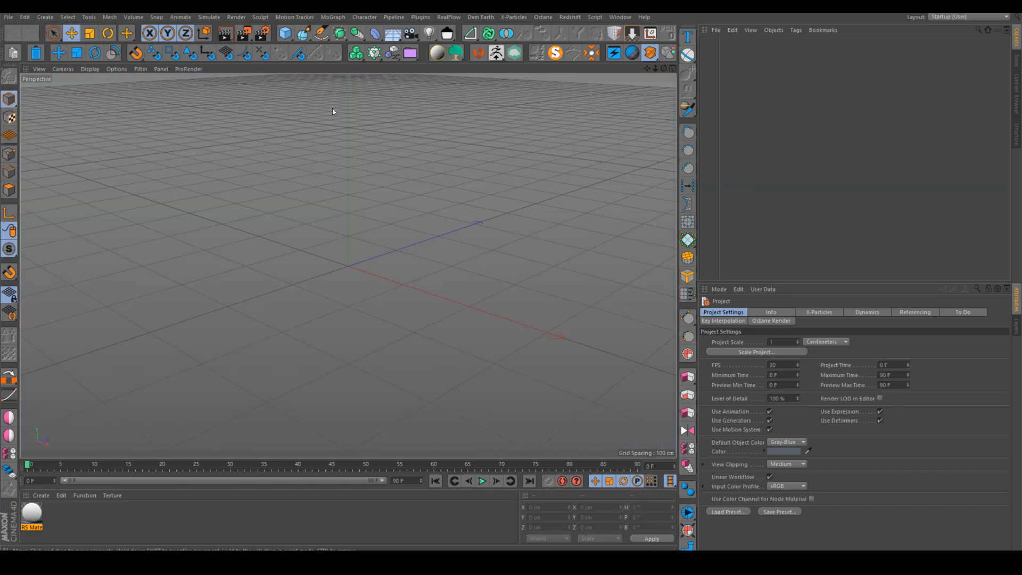
{"action": "left_click_drag", "start_coordinate": [288, 38], "coordinate": [486, 65]}
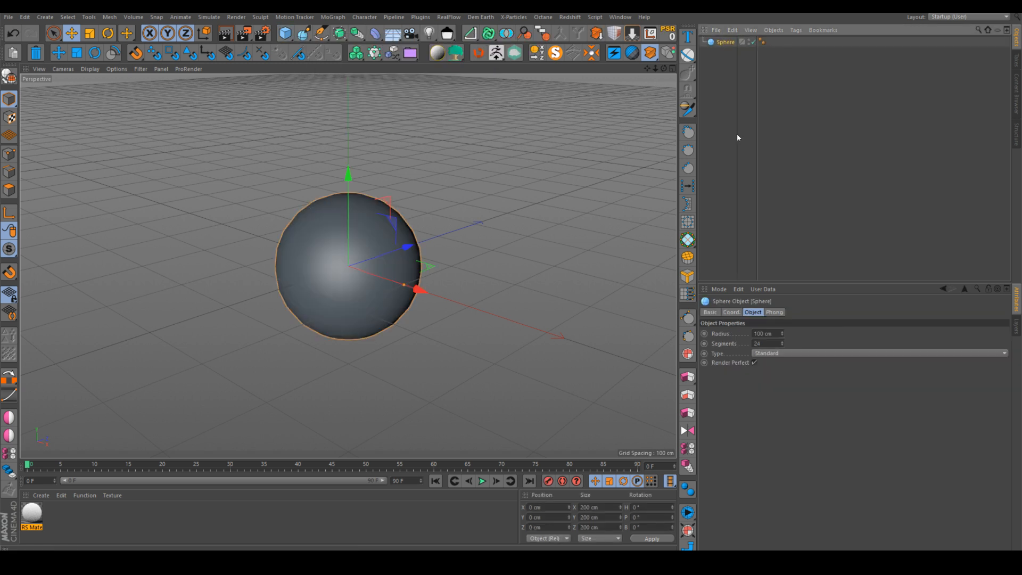
Display the viewport with Gouraud Shading (Lines) and set the sphere's type to Icosahedron.
{"action": "left_click", "coordinate": [90, 69]}
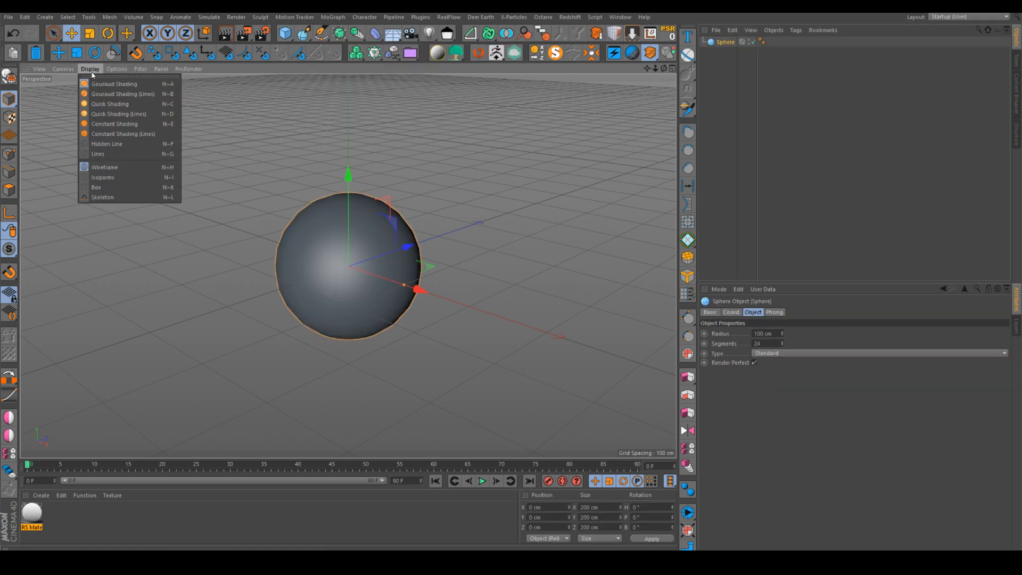
{"action": "left_click", "coordinate": [106, 91]}
{"action": "scroll", "coordinate": [346, 241], "scroll_direction": "up", "scroll_amount": 3}
{"action": "left_click", "coordinate": [792, 353]}
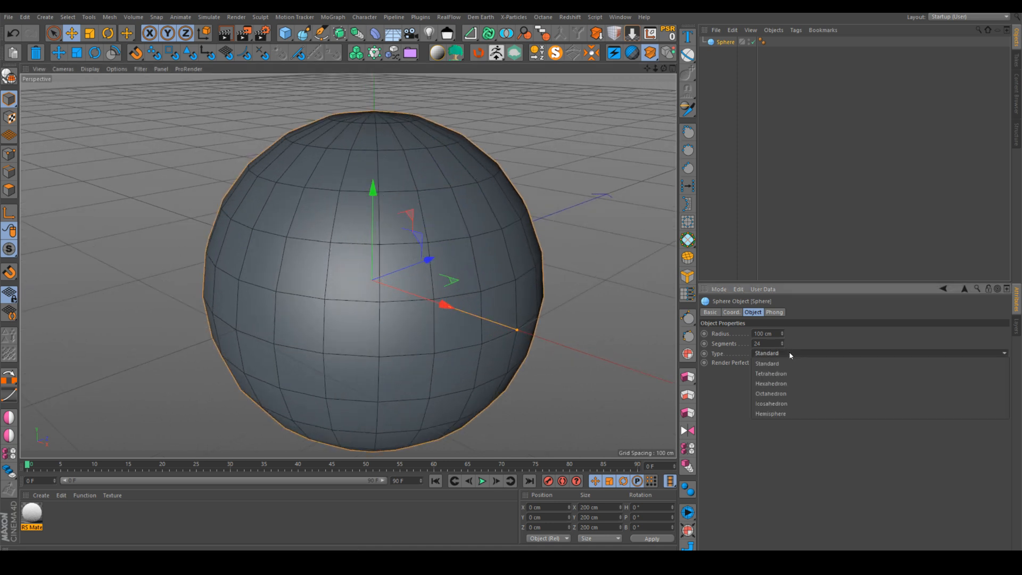
{"action": "left_click", "coordinate": [779, 401]}
{"action": "middle_click_drag", "start_coordinate": [426, 302], "coordinate": [398, 293], "text": "alt"}
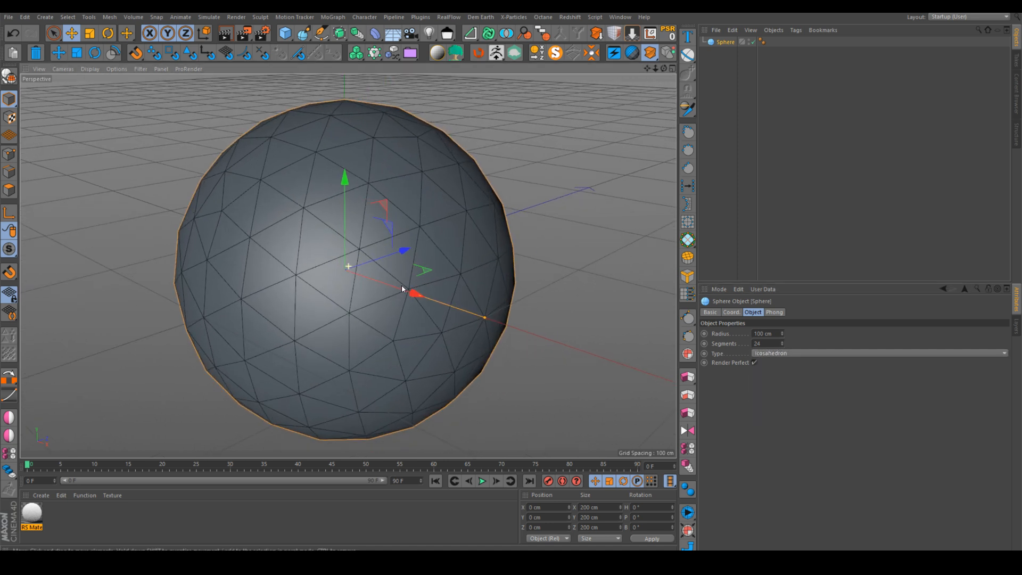
Add a Dual Graph object and nest the sphere under it.
{"action": "left_click", "coordinate": [725, 43]}
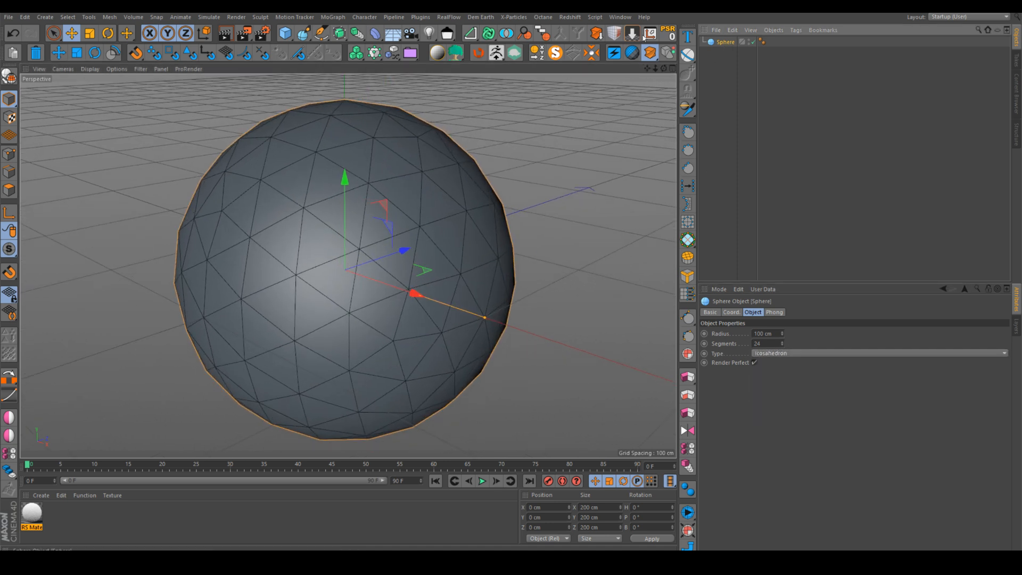
{"action": "left_click", "coordinate": [489, 33]}
{"action": "left_click", "coordinate": [511, 114]}
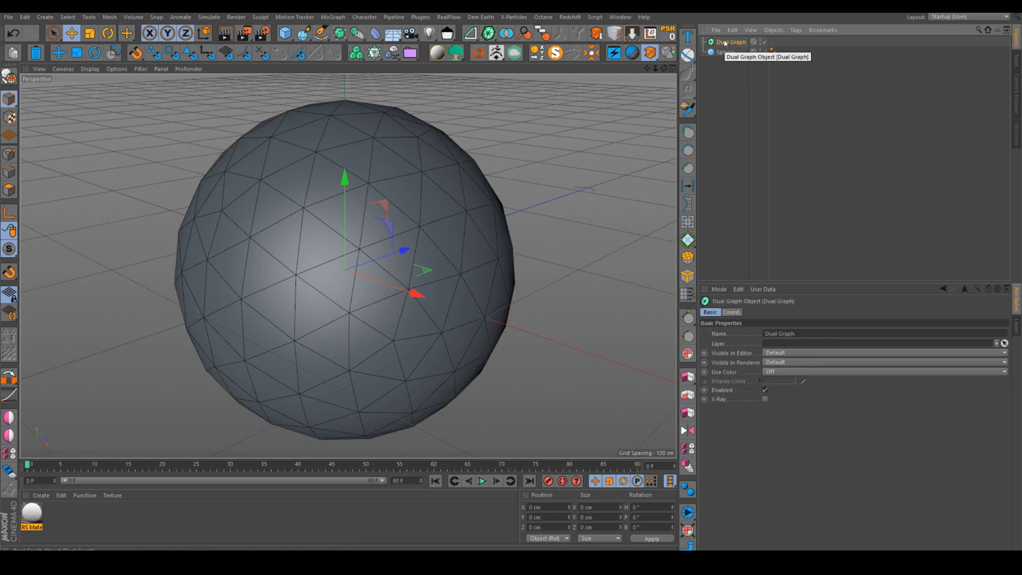
{"action": "left_click_drag", "start_coordinate": [726, 52], "coordinate": [730, 48]}
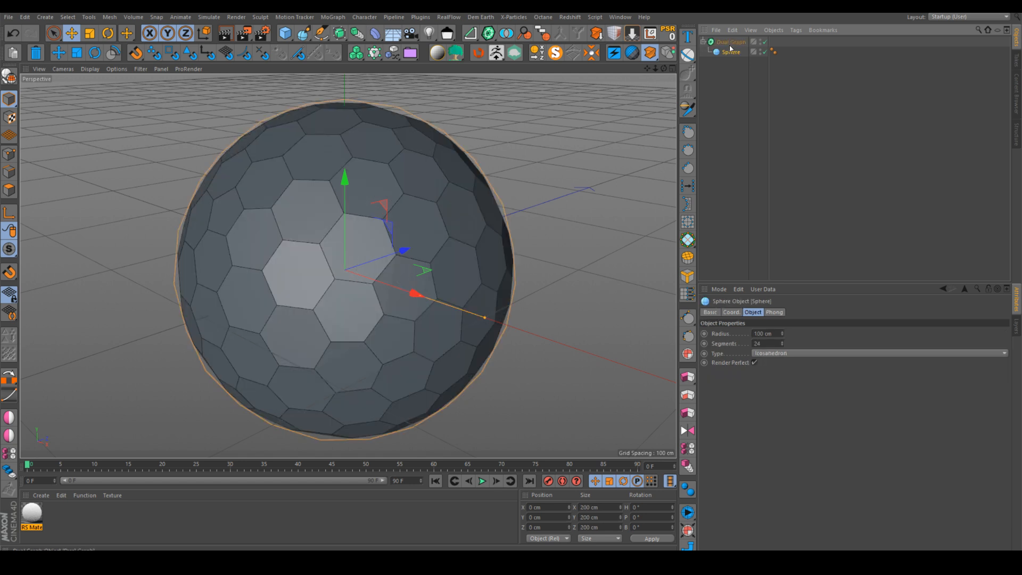
{"action": "left_click", "coordinate": [721, 91]}
{"action": "left_click", "coordinate": [728, 41]}
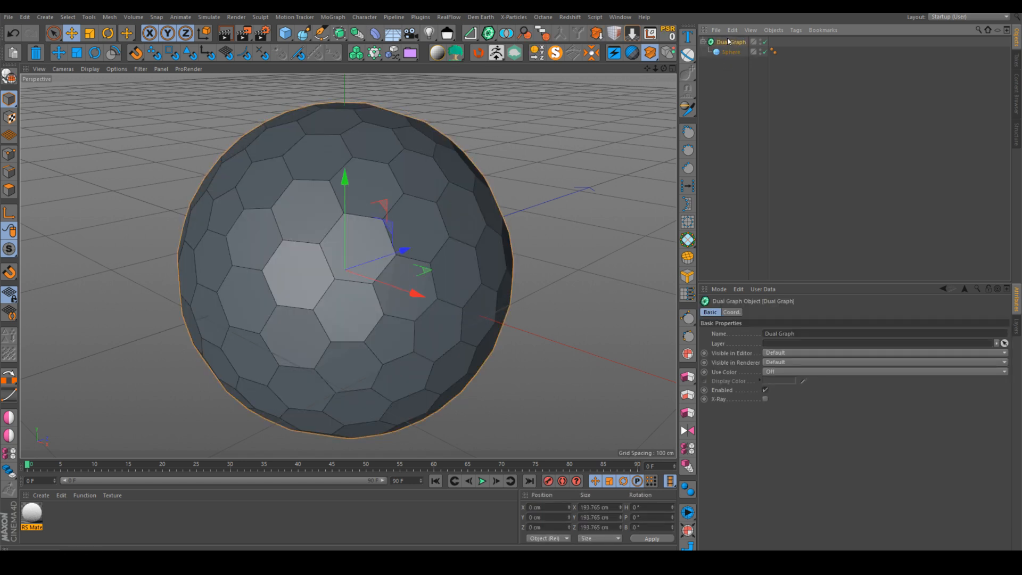
Compare the Dual Graph's faces with the original triangles by taking the sphere out of the Dual Graph and nesting it back.
{"action": "scroll", "coordinate": [290, 353], "scroll_direction": "down", "scroll_amount": 3}
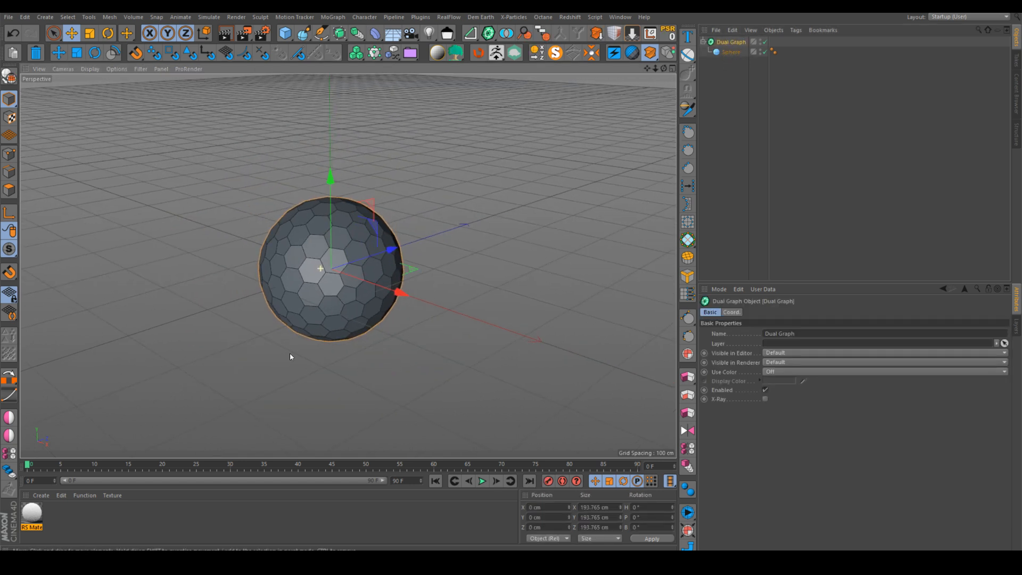
{"action": "scroll", "coordinate": [327, 261], "scroll_direction": "up", "scroll_amount": 10}
{"action": "scroll", "coordinate": [413, 204], "scroll_direction": "down", "scroll_amount": 8}
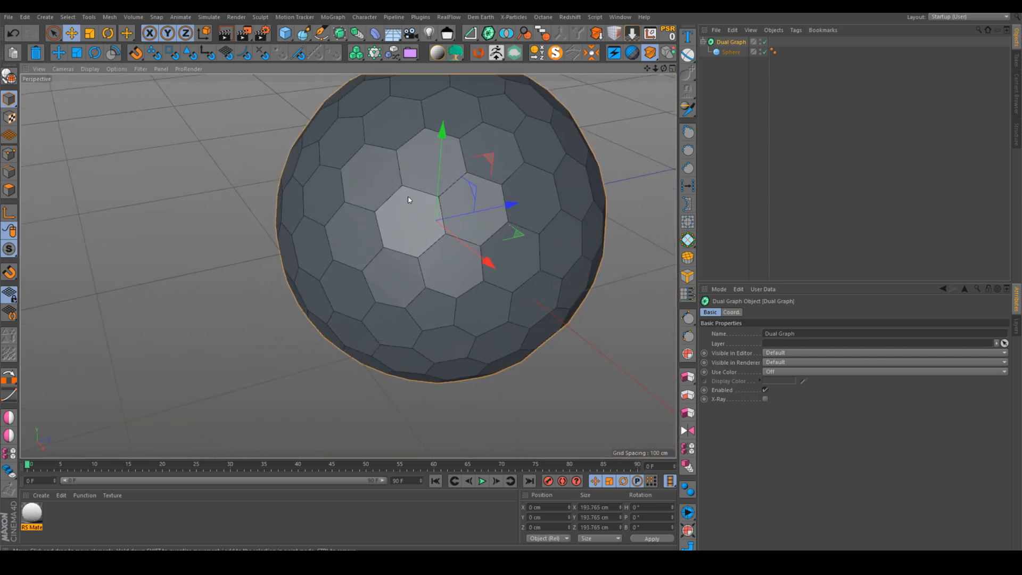
{"action": "scroll", "coordinate": [402, 212], "scroll_direction": "down", "scroll_amount": 1}
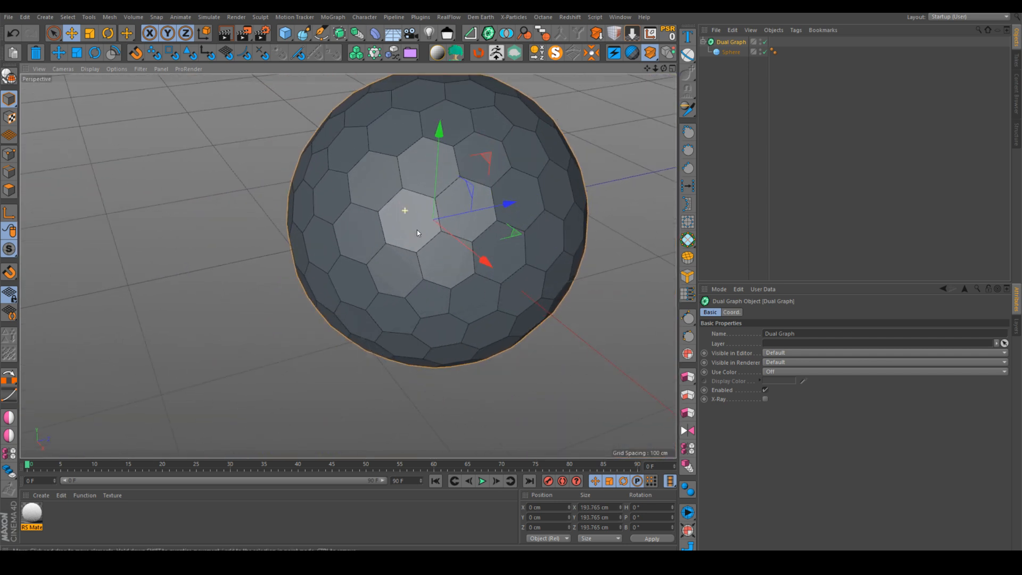
{"action": "left_click_drag", "start_coordinate": [420, 228], "coordinate": [445, 208], "text": "alt"}
{"action": "scroll", "coordinate": [400, 273], "scroll_direction": "up", "scroll_amount": 3}
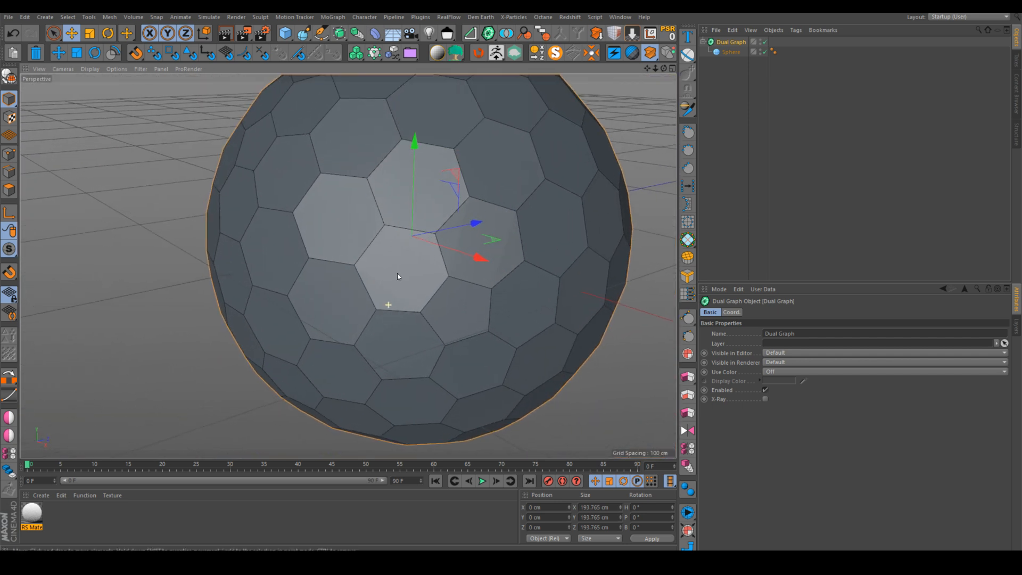
{"action": "left_click_drag", "start_coordinate": [733, 55], "coordinate": [726, 65]}
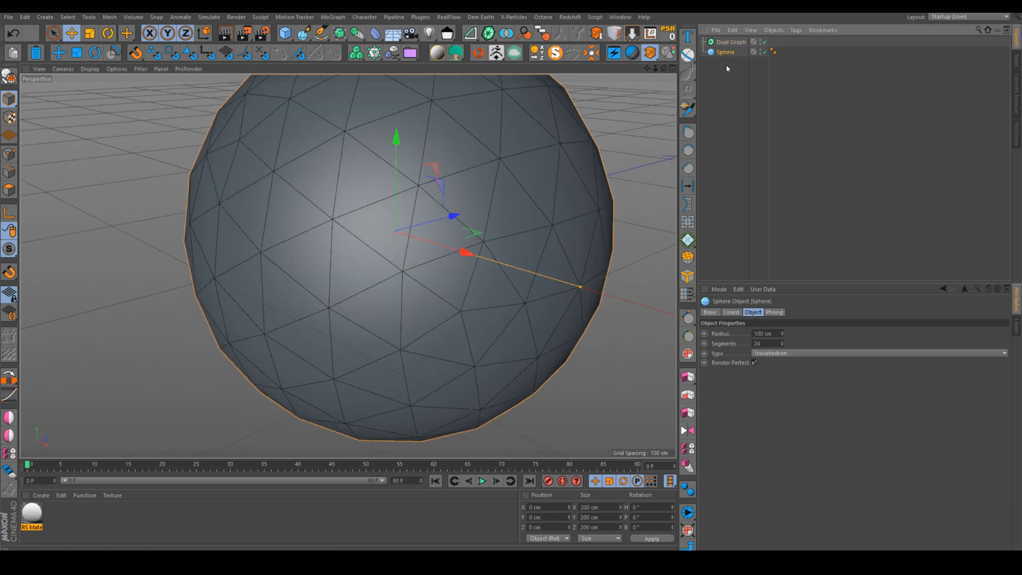
{"action": "left_click", "coordinate": [729, 68]}
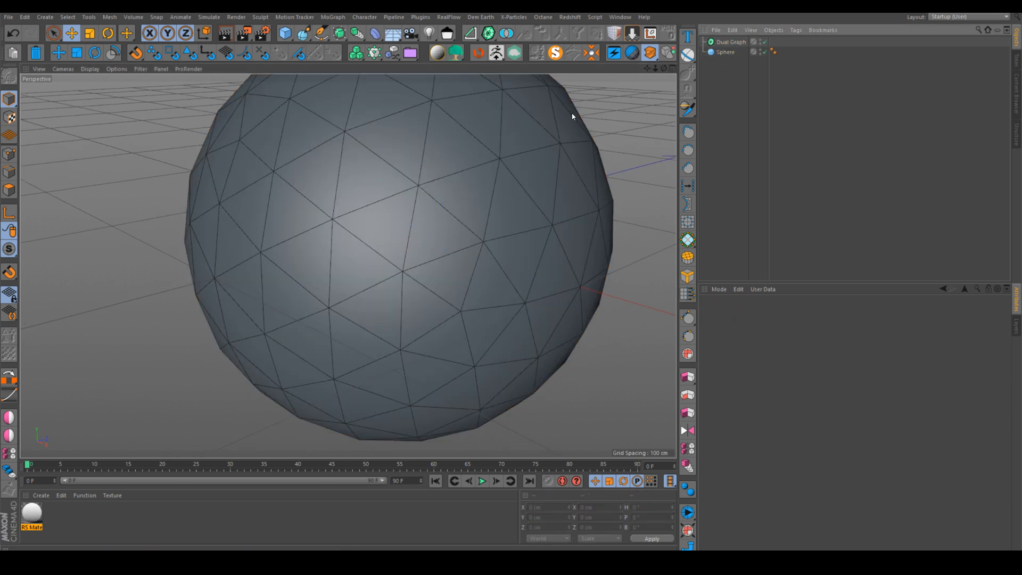
{"action": "scroll", "coordinate": [425, 155], "scroll_direction": "down", "scroll_amount": 5}
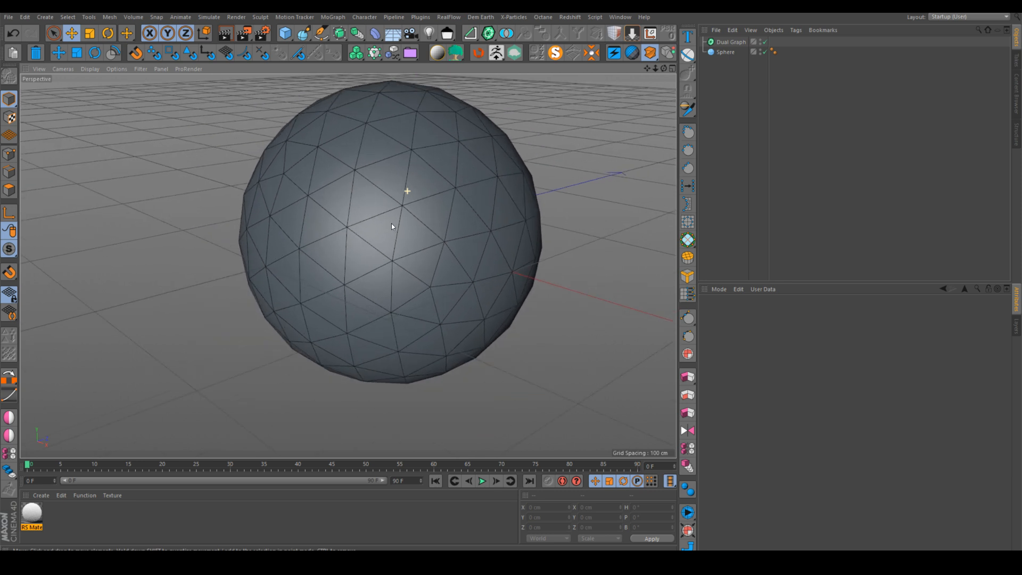
{"action": "mouse_move", "coordinate": [727, 52]}
{"action": "left_mouse_down"}
{"action": "mouse_move", "coordinate": [730, 38]}
{"action": "mouse_move", "coordinate": [727, 51]}
{"action": "left_mouse_up"}
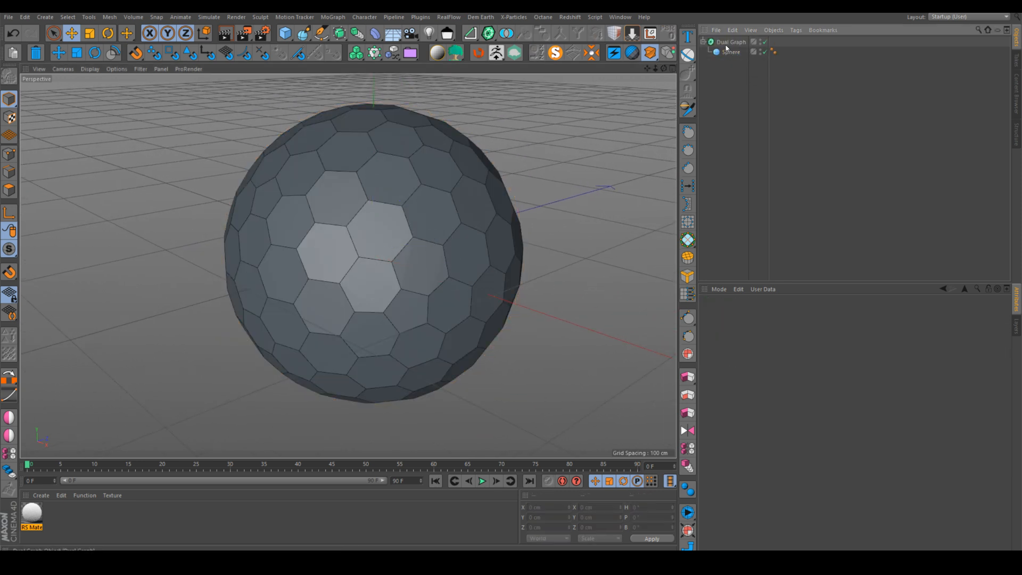
{"action": "left_click", "coordinate": [731, 42]}
{"action": "left_click", "coordinate": [339, 34]}
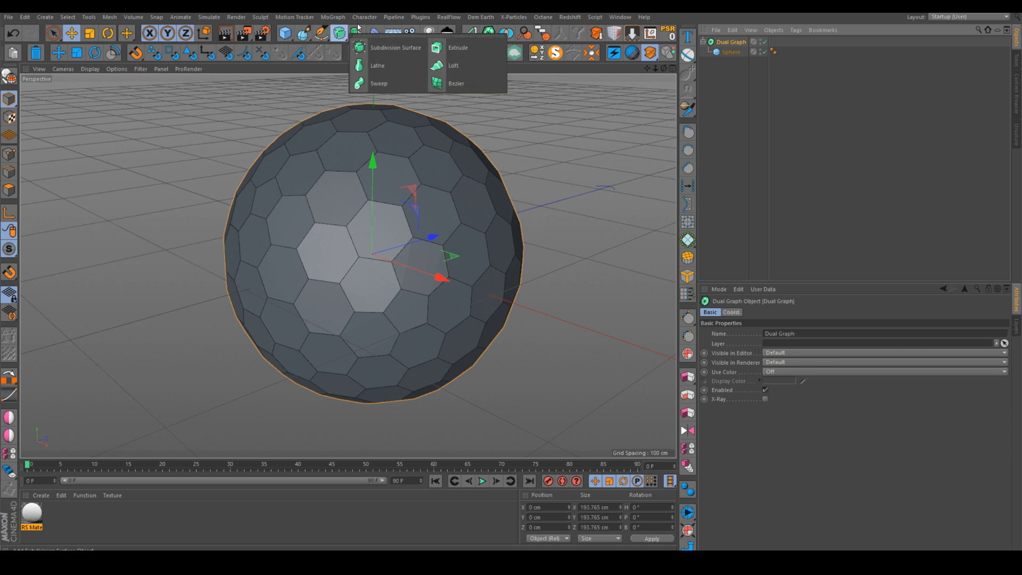
{"action": "left_click", "coordinate": [356, 33]}
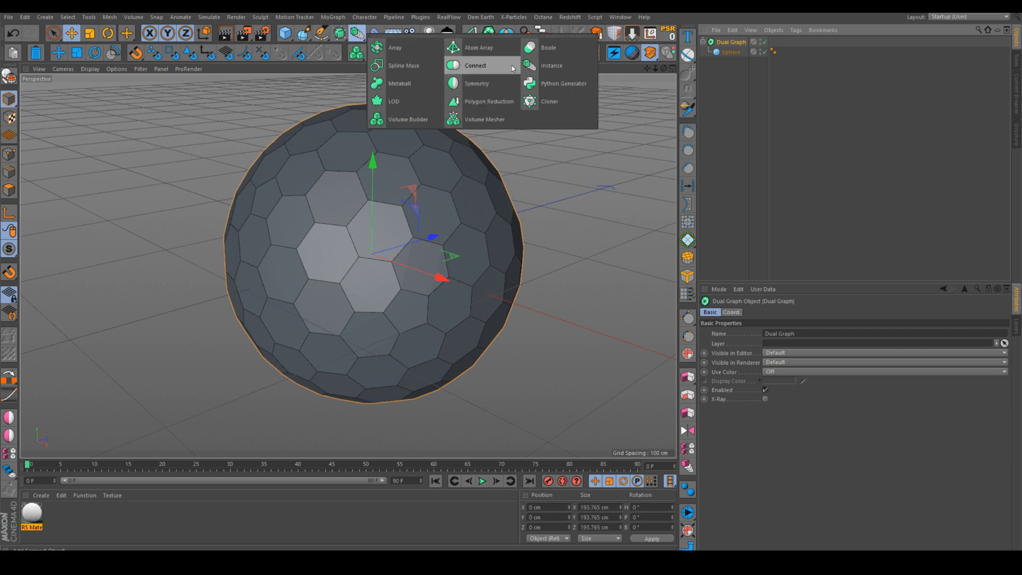
{"action": "left_click", "coordinate": [414, 46], "text": "alt"}
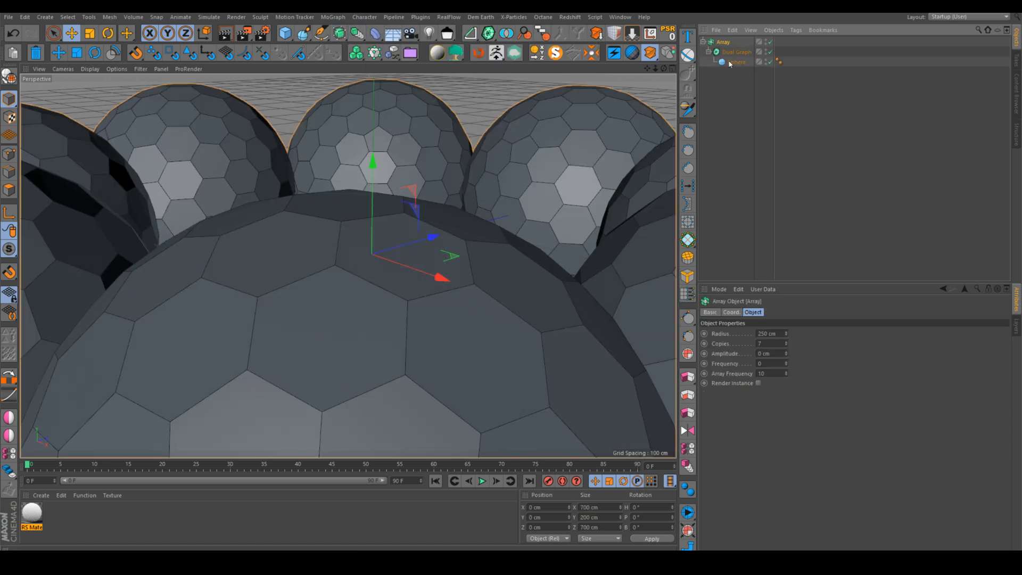
{"action": "left_click_drag", "start_coordinate": [737, 51], "coordinate": [730, 81]}
Put the Dual Graph inside an Atom Array generator to turn its edges into a cylinder-and-sphere lattice.
{"action": "left_click", "coordinate": [364, 32]}
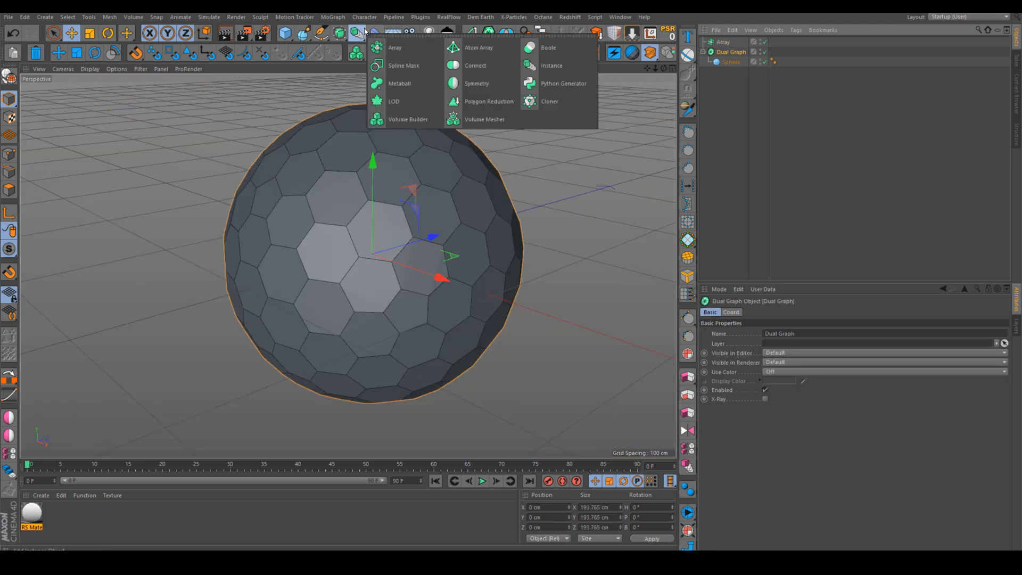
{"action": "left_click", "coordinate": [471, 47], "text": "alt"}
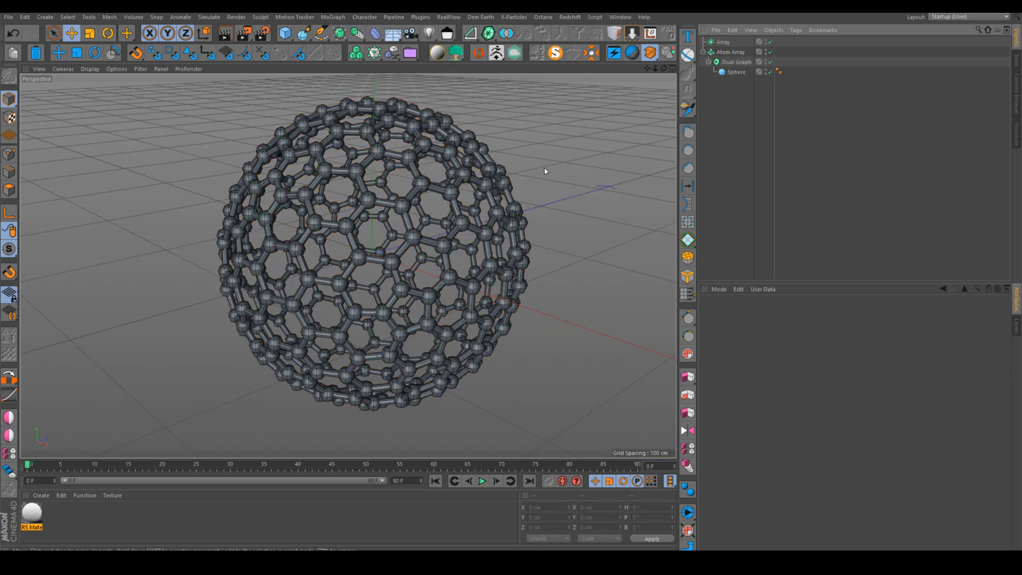
Set the Atom Array's sphere radius to 2 cm so its joints match the cylinder thickness.
{"action": "left_click", "coordinate": [727, 53]}
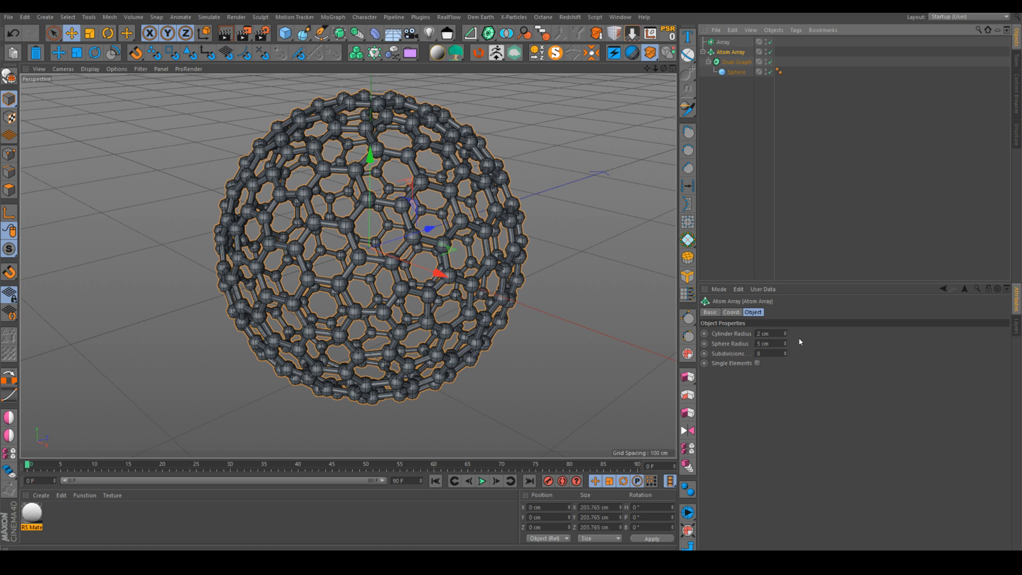
{"action": "double_click", "coordinate": [770, 343]}
{"action": "type", "text": "2"}
{"action": "key", "text": "Return"}
{"action": "scroll", "coordinate": [409, 228], "scroll_direction": "down", "scroll_amount": 3}
{"action": "left_click_drag", "start_coordinate": [400, 260], "coordinate": [415, 250], "text": "alt"}
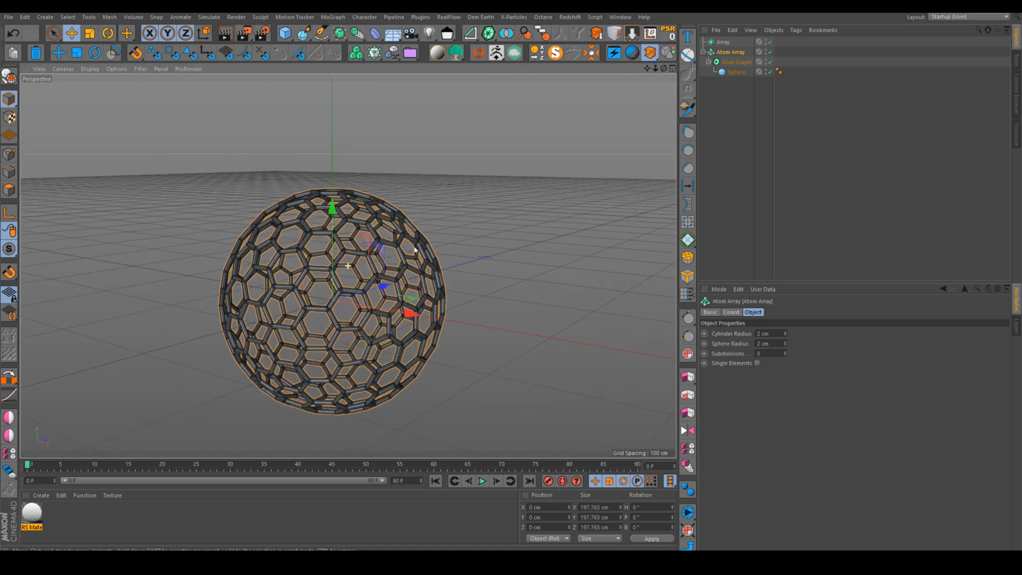
{"action": "left_click", "coordinate": [737, 72]}
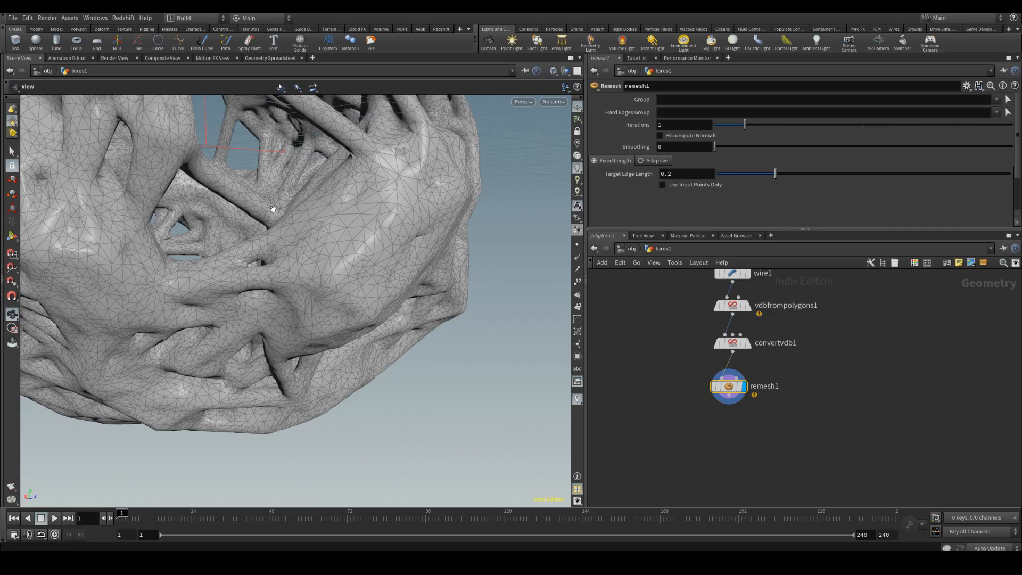
Switch to Houdini, add a Divide node below remesh1, wire remesh1's output into it and display it.
{"action": "right_click_drag", "start_coordinate": [273, 208], "coordinate": [415, 112]}
{"action": "left_click_drag", "start_coordinate": [362, 160], "coordinate": [415, 274]}
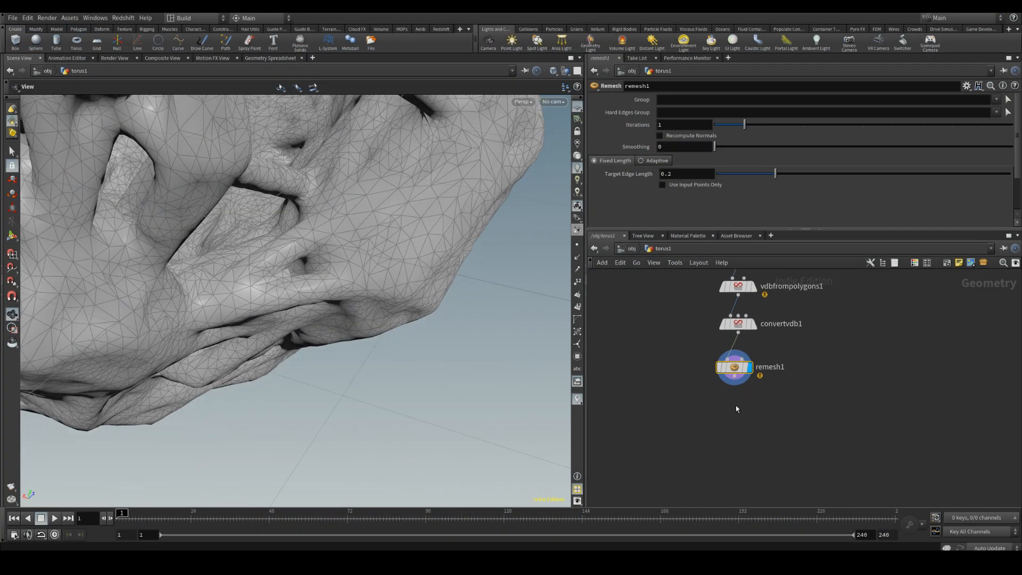
{"action": "key", "text": "Tab"}
{"action": "type", "text": "divide"}
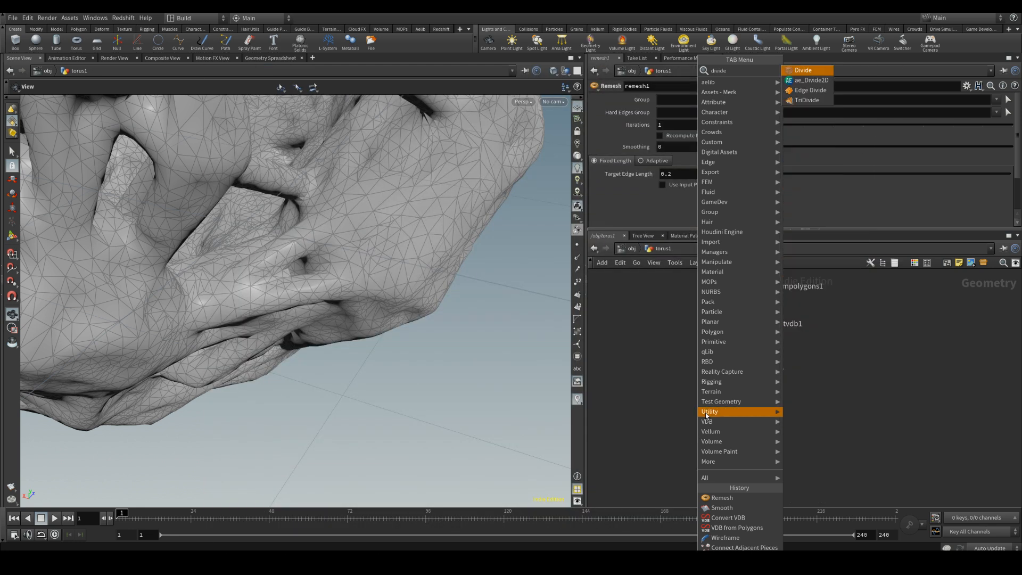
{"action": "key", "text": "Down"}
{"action": "key", "text": "Down"}
{"action": "key", "text": "Up"}
{"action": "key", "text": "Up"}
{"action": "key", "text": "Return"}
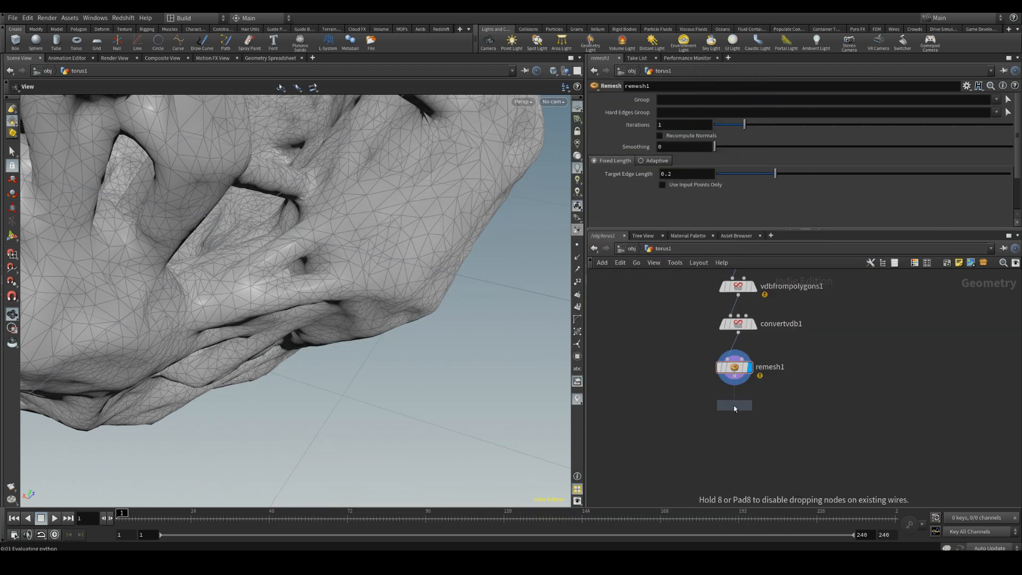
{"action": "left_click", "coordinate": [735, 408]}
{"action": "left_click", "coordinate": [729, 395]}
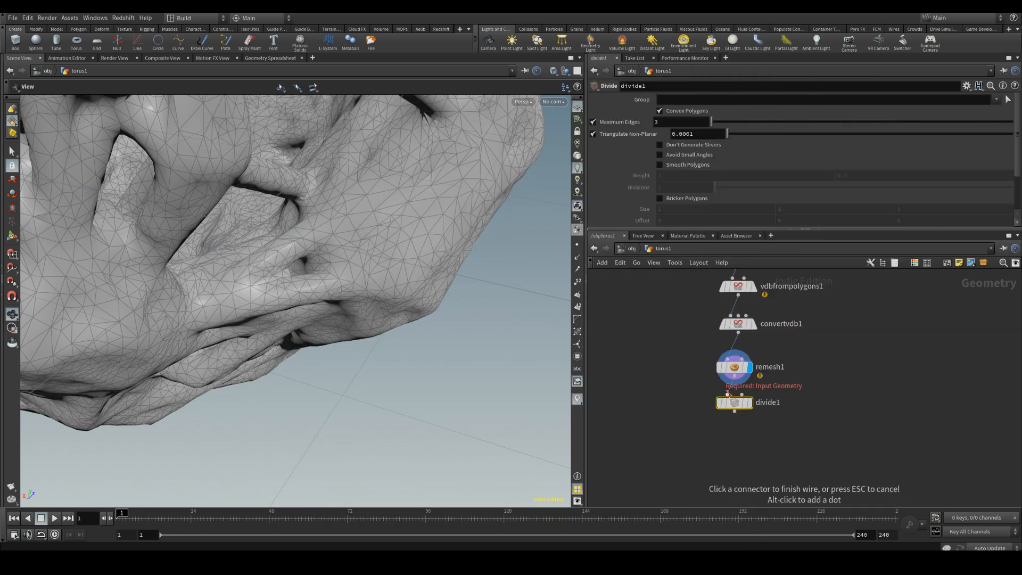
{"action": "left_click", "coordinate": [735, 376]}
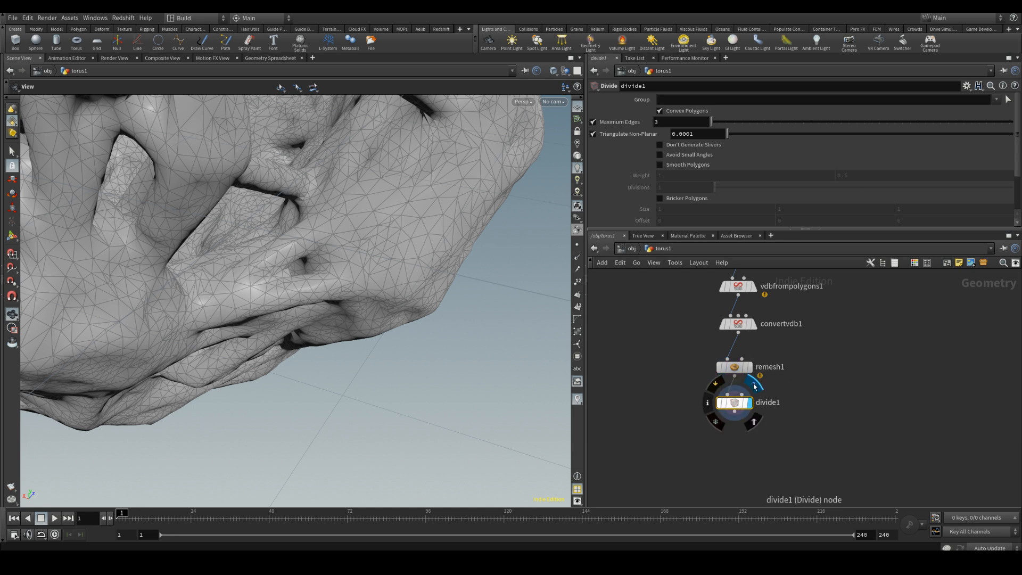
Turn on Compute Dual for the divide1 node and inspect the cell pattern across the mesh.
{"action": "left_click_drag", "start_coordinate": [1016, 127], "coordinate": [1014, 160]}
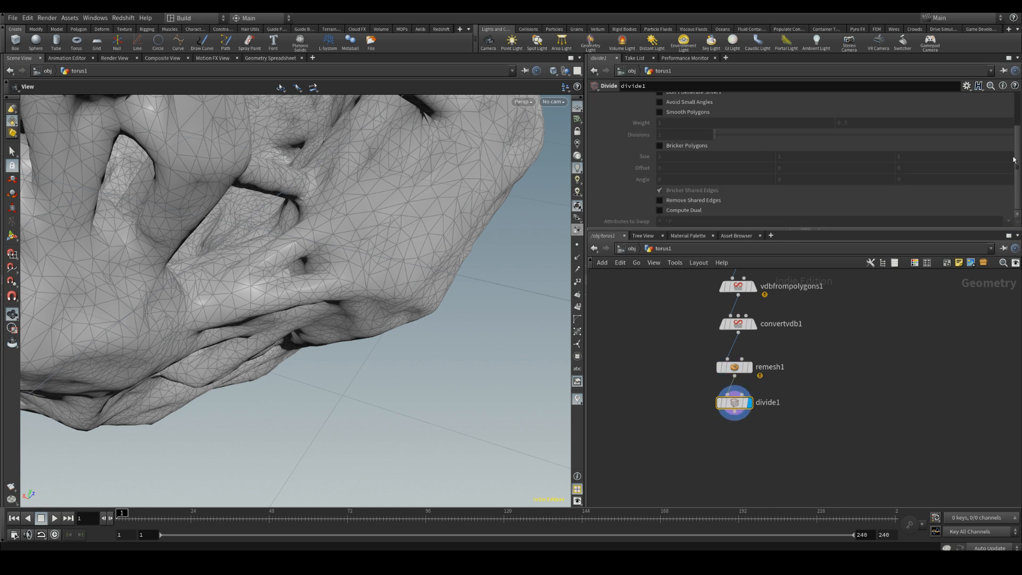
{"action": "left_click", "coordinate": [660, 211]}
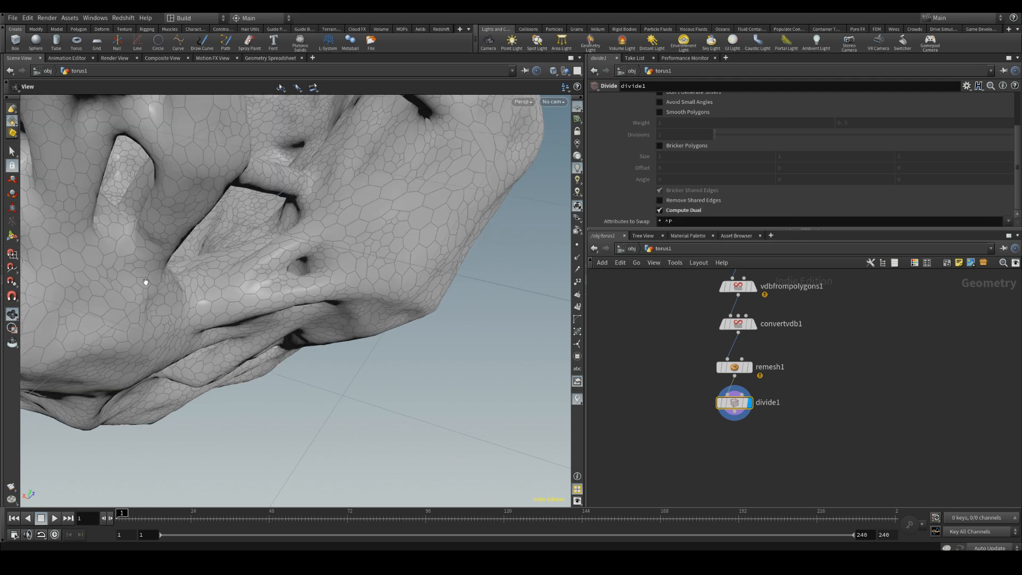
{"action": "right_click_drag", "start_coordinate": [382, 191], "coordinate": [387, 143]}
{"action": "left_click_drag", "start_coordinate": [267, 249], "coordinate": [388, 290]}
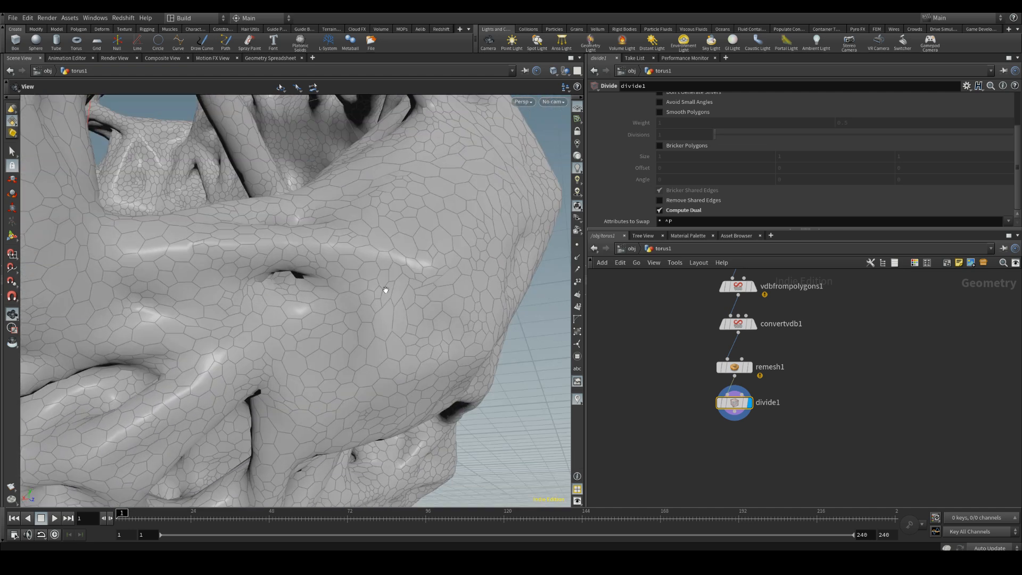
{"action": "right_click_drag", "start_coordinate": [388, 289], "coordinate": [226, 239]}
{"action": "left_click_drag", "start_coordinate": [227, 239], "coordinate": [178, 393]}
{"action": "right_click_drag", "start_coordinate": [178, 392], "coordinate": [251, 371]}
{"action": "middle_click_drag", "start_coordinate": [250, 371], "coordinate": [321, 278]}
{"action": "left_click_drag", "start_coordinate": [219, 248], "coordinate": [390, 329]}
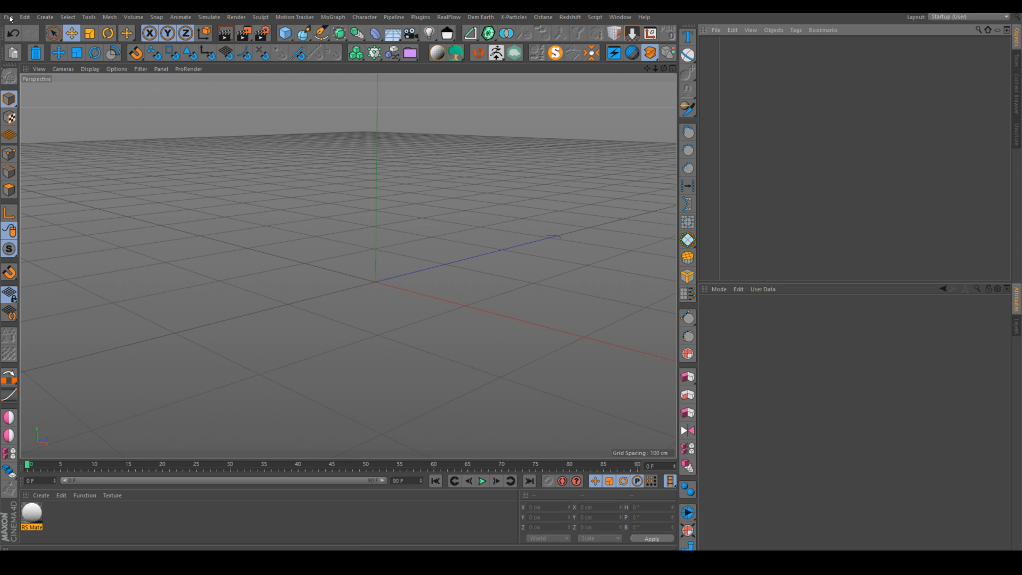
{"action": "left_click", "coordinate": [9, 19]}
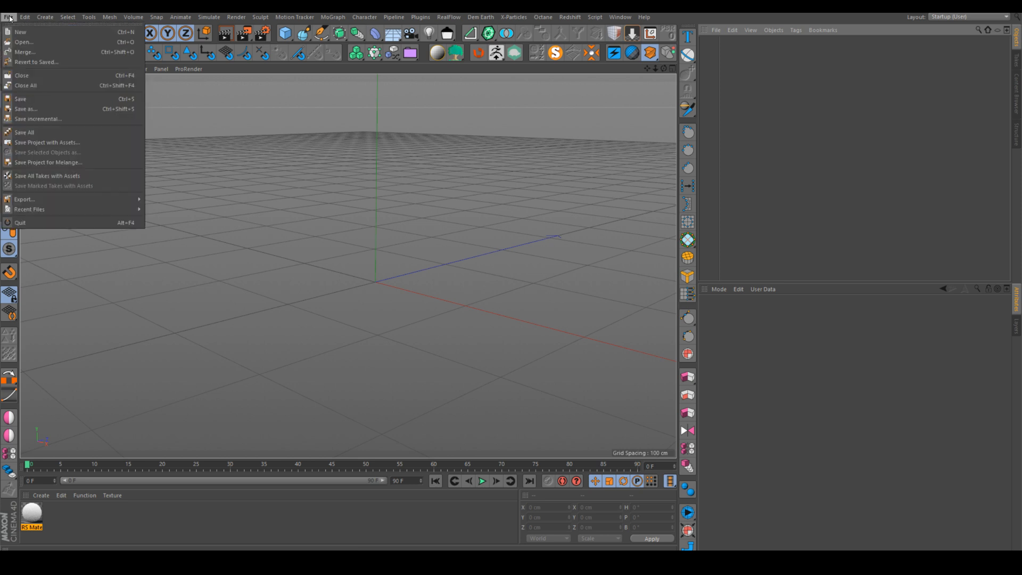
{"action": "left_click", "coordinate": [447, 215]}
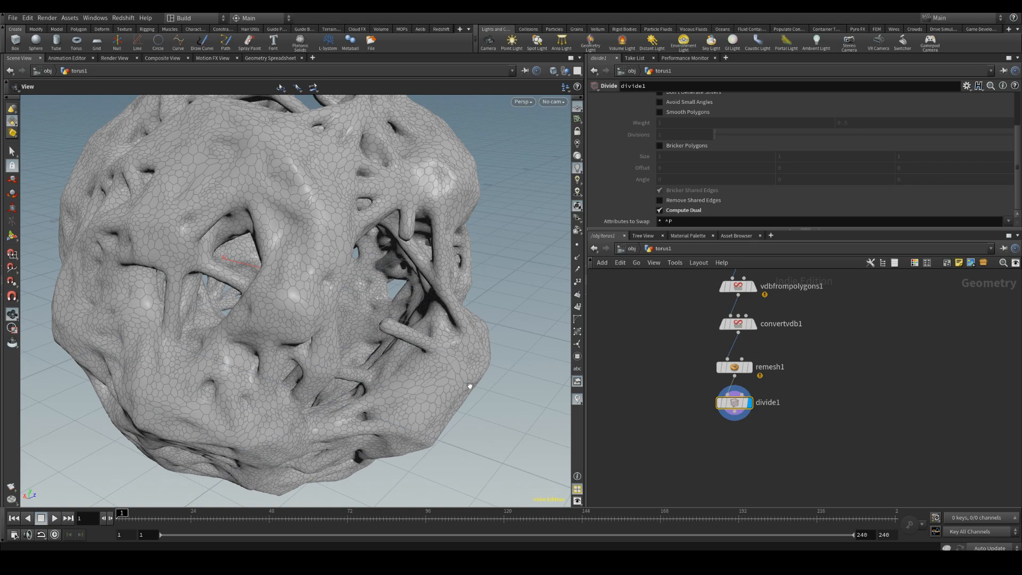
Save the divide1 node's geometry from Houdini as an Alembic (.abc) file on the E:/ drive.
{"action": "right_click", "coordinate": [734, 404]}
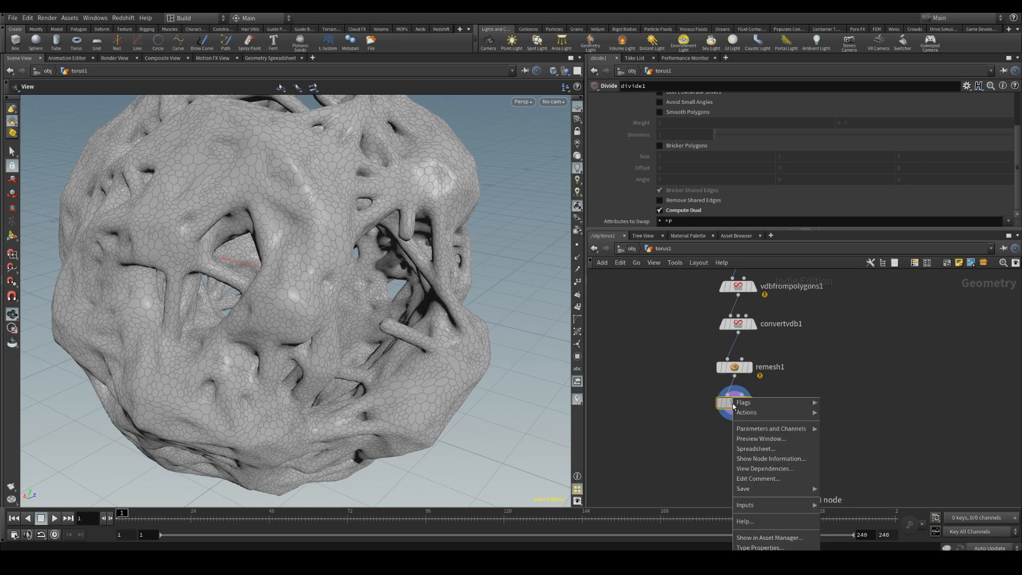
{"action": "mouse_move", "coordinate": [766, 489]}
{"action": "left_click", "coordinate": [839, 489]}
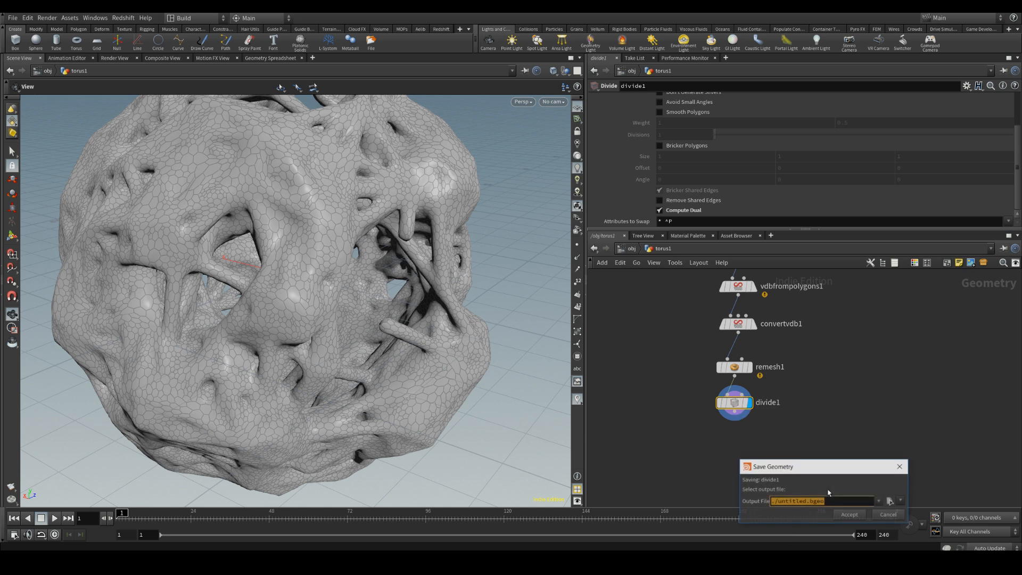
{"action": "left_click_drag", "start_coordinate": [790, 469], "coordinate": [503, 292]}
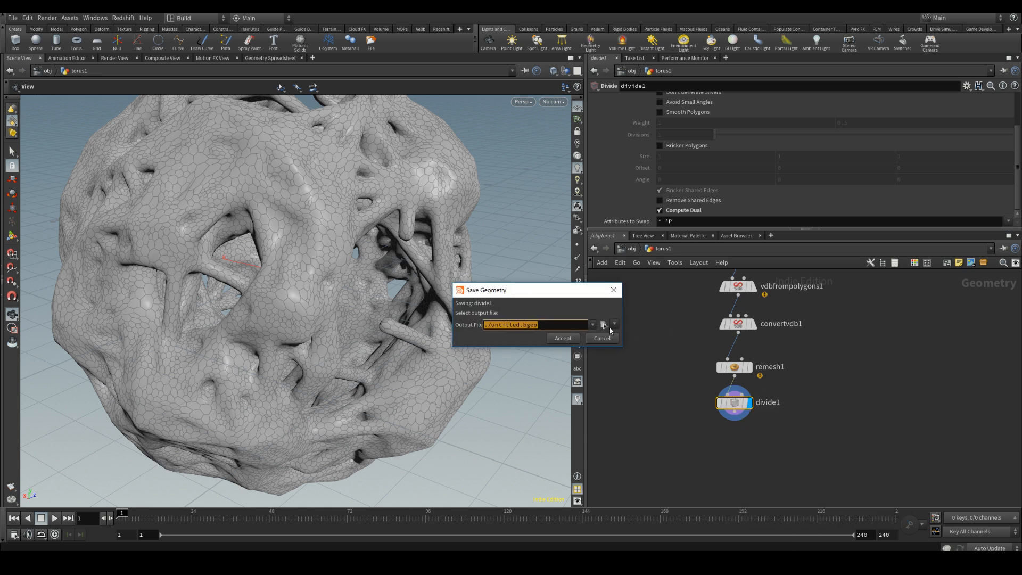
{"action": "left_click", "coordinate": [615, 325]}
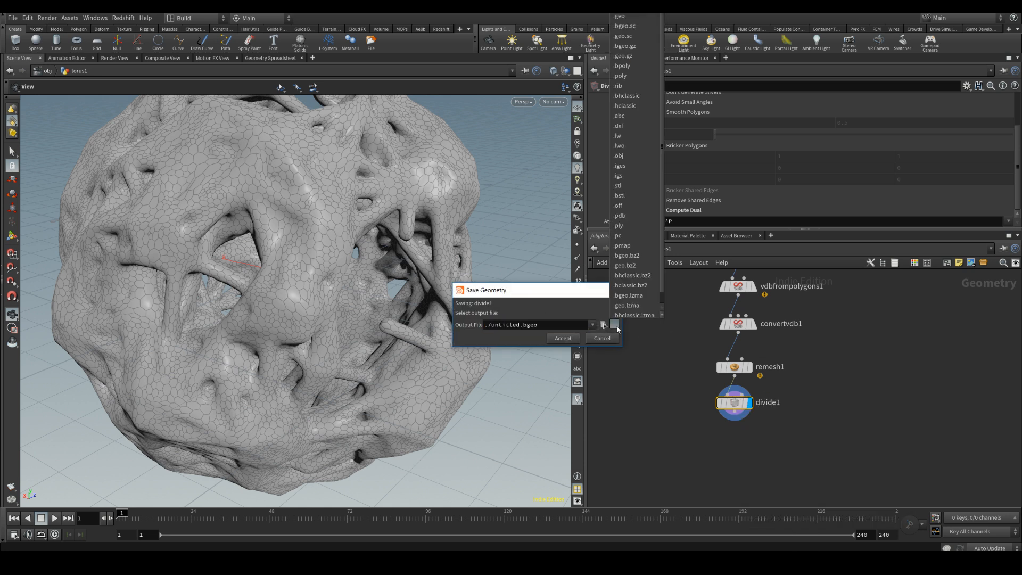
{"action": "left_click", "coordinate": [628, 115]}
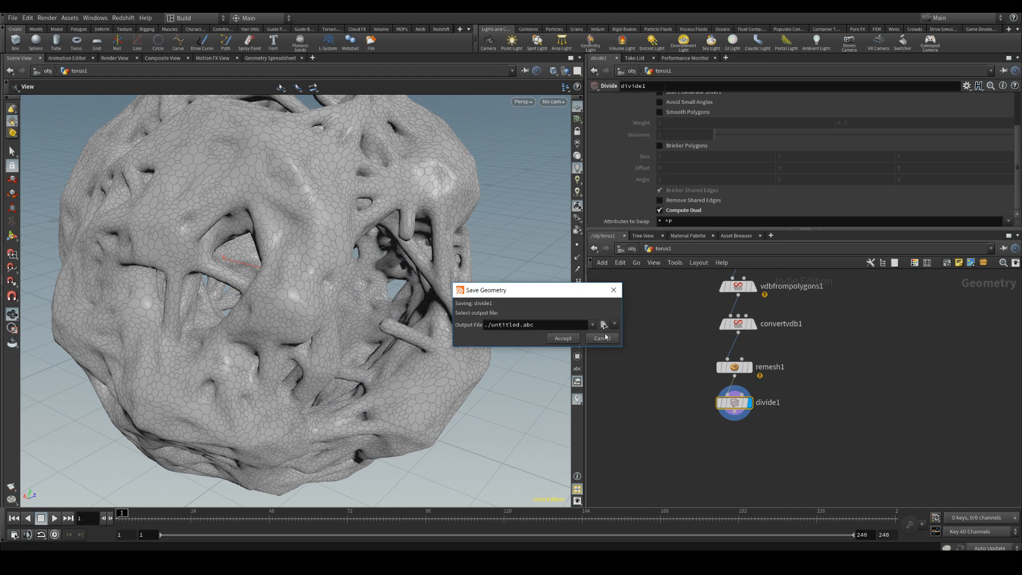
{"action": "left_click", "coordinate": [603, 324]}
{"action": "left_click", "coordinate": [432, 300]}
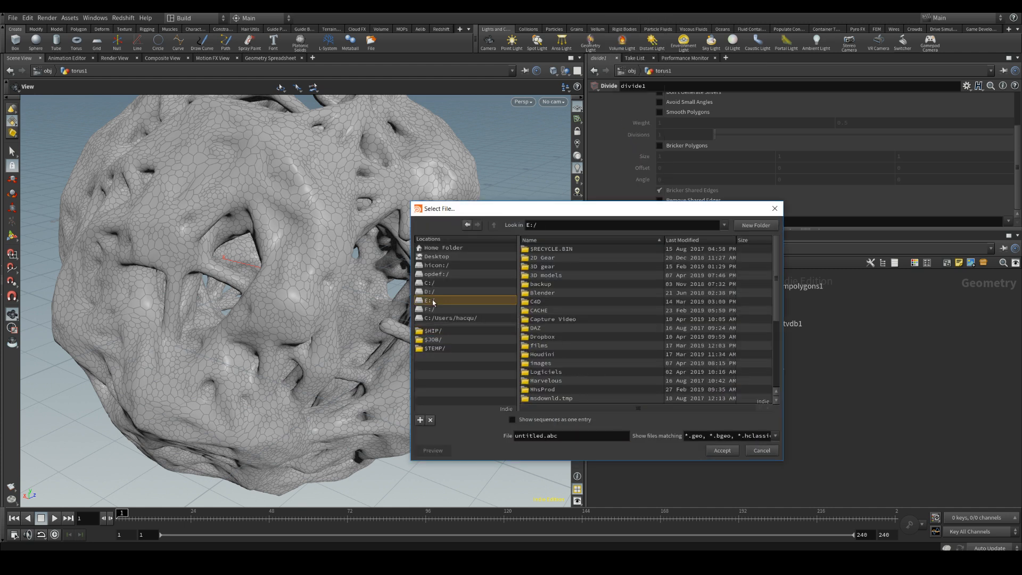
{"action": "left_click", "coordinate": [722, 450]}
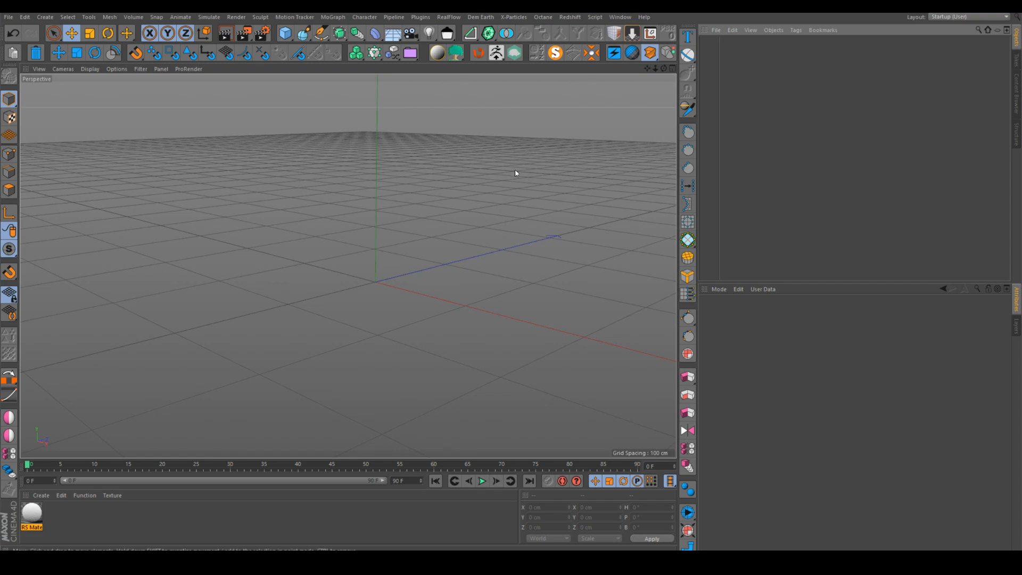
Switch to Cinema 4D and import the exported Alembic file with the default import settings.
{"action": "left_click", "coordinate": [8, 17]}
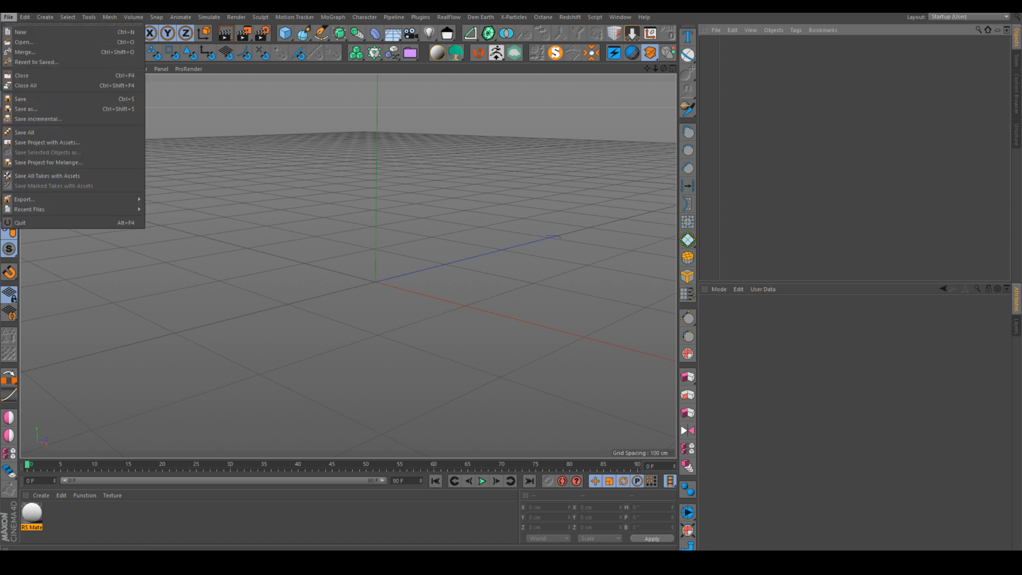
{"action": "key", "text": "Escape"}
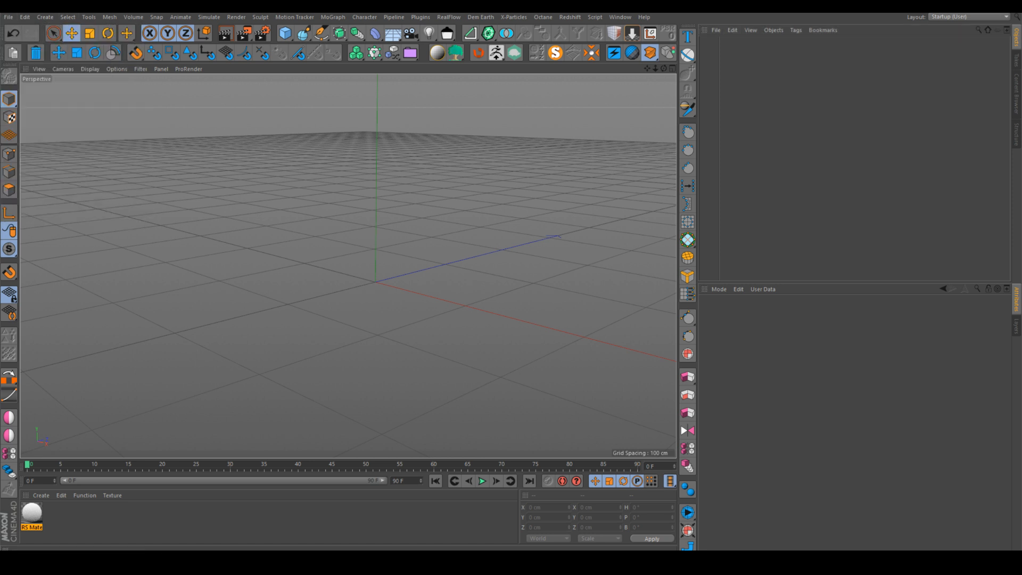
{"action": "left_click_drag", "start_coordinate": [333, 254], "coordinate": [335, 255]}
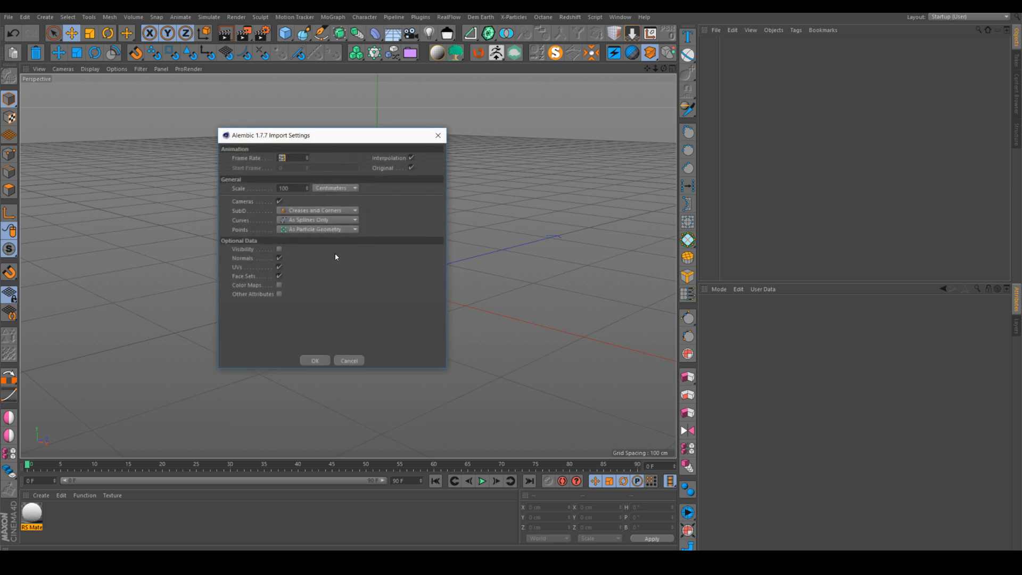
{"action": "left_click", "coordinate": [316, 361]}
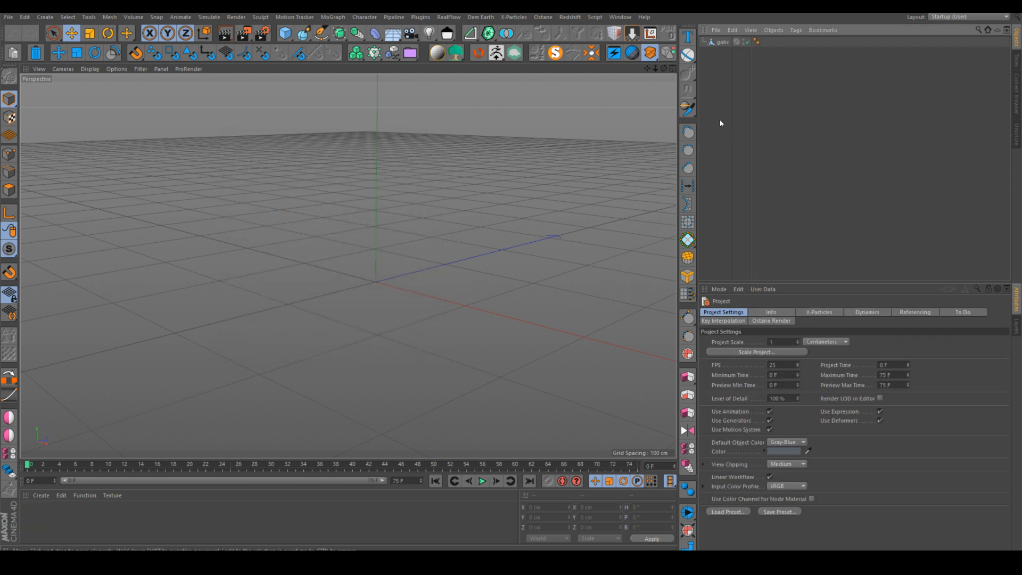
Display the imported mesh with Gouraud Shading (Lines) and inspect its polygon structure up close.
{"action": "left_click", "coordinate": [90, 68]}
{"action": "left_click", "coordinate": [93, 94]}
{"action": "right_click_drag", "start_coordinate": [269, 241], "coordinate": [346, 92], "text": "alt"}
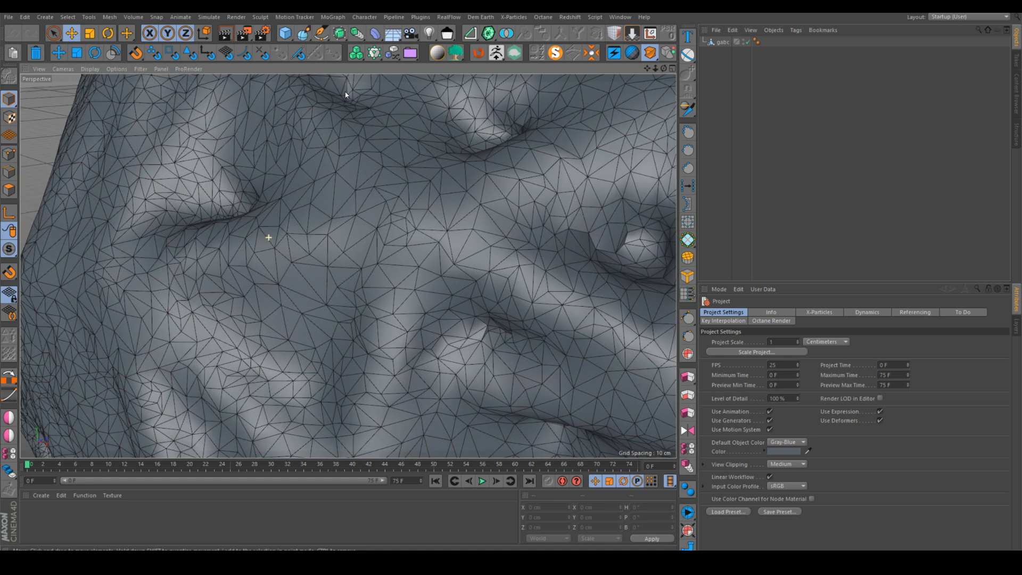
{"action": "left_click_drag", "start_coordinate": [296, 210], "coordinate": [331, 207], "text": "alt"}
{"action": "right_click_drag", "start_coordinate": [441, 176], "coordinate": [439, 265], "text": "alt"}
{"action": "left_click_drag", "start_coordinate": [439, 265], "coordinate": [388, 277], "text": "alt"}
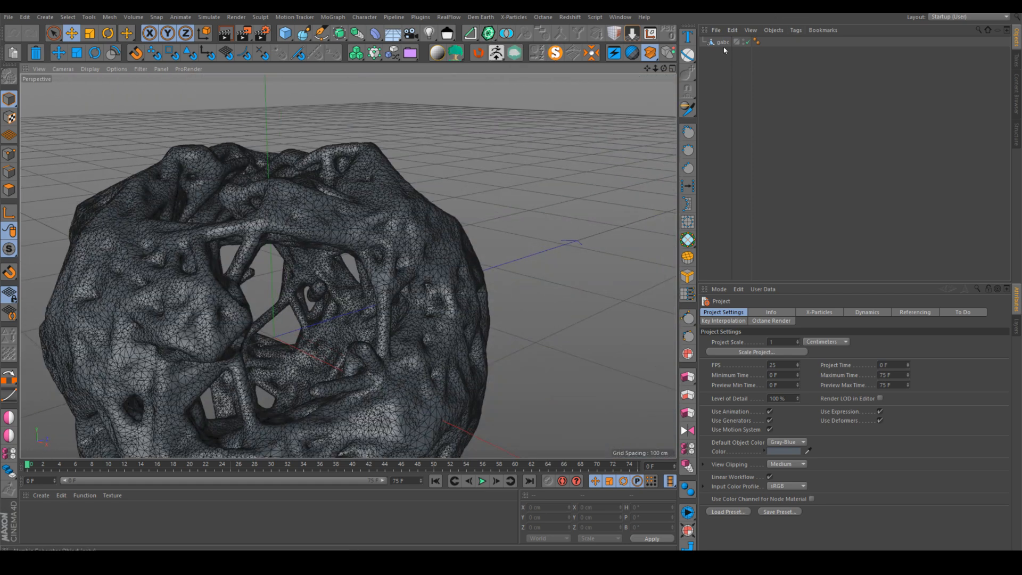
{"action": "right_click_drag", "start_coordinate": [324, 254], "coordinate": [340, 214], "text": "alt"}
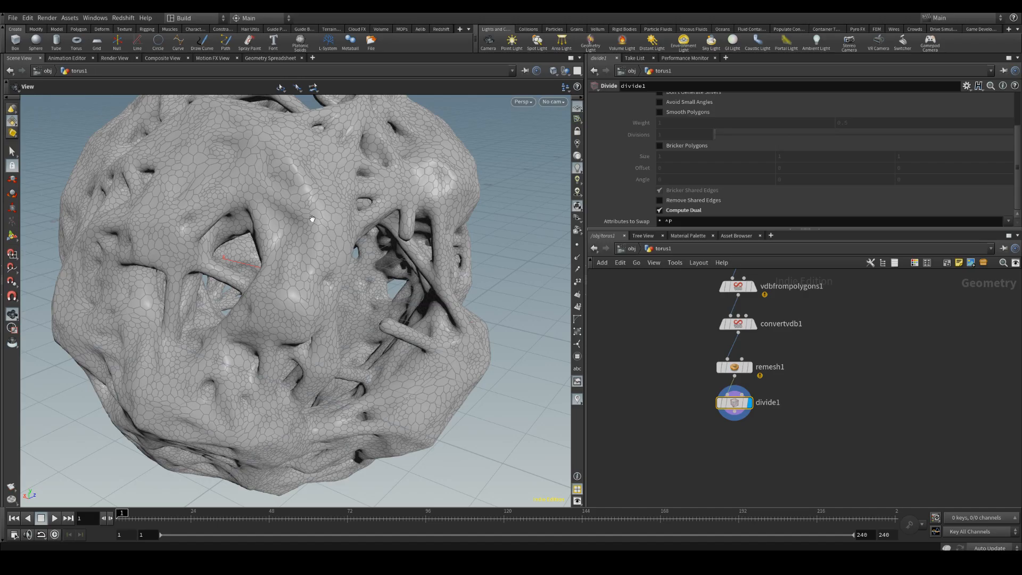
Switch back to Houdini and examine the divide1 mesh's cells up close, along with the scene export formats.
{"action": "scroll", "coordinate": [295, 301], "scroll_direction": "up", "scroll_amount": 5}
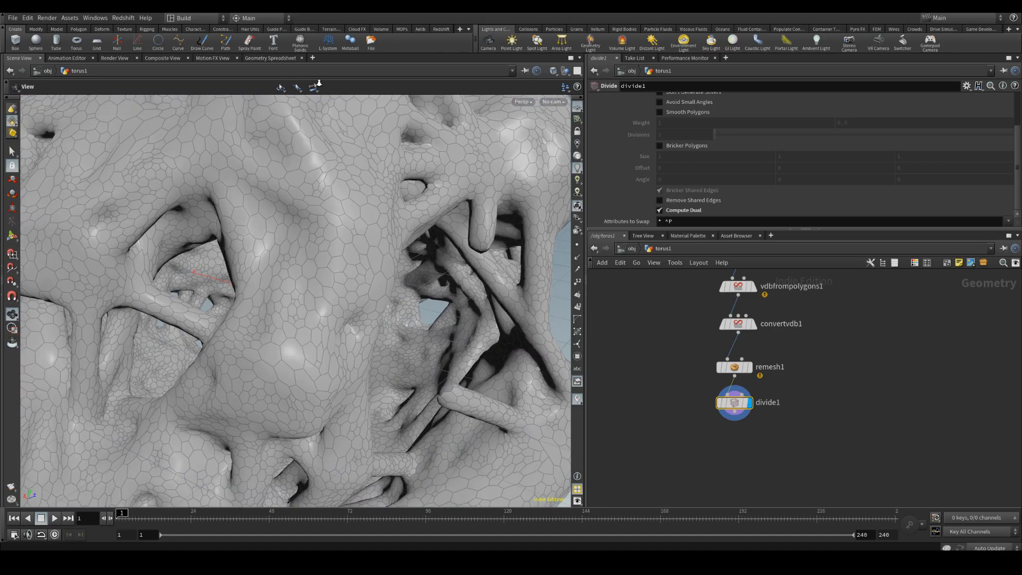
{"action": "scroll", "coordinate": [335, 210], "scroll_direction": "up", "scroll_amount": 10}
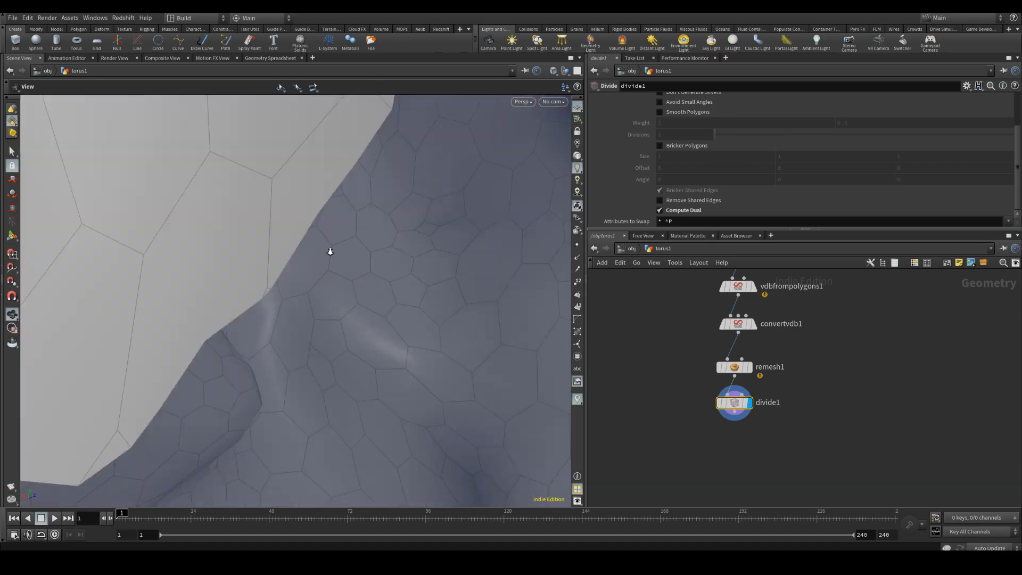
{"action": "scroll", "coordinate": [330, 251], "scroll_direction": "down", "scroll_amount": 10}
{"action": "mouse_move", "coordinate": [743, 406]}
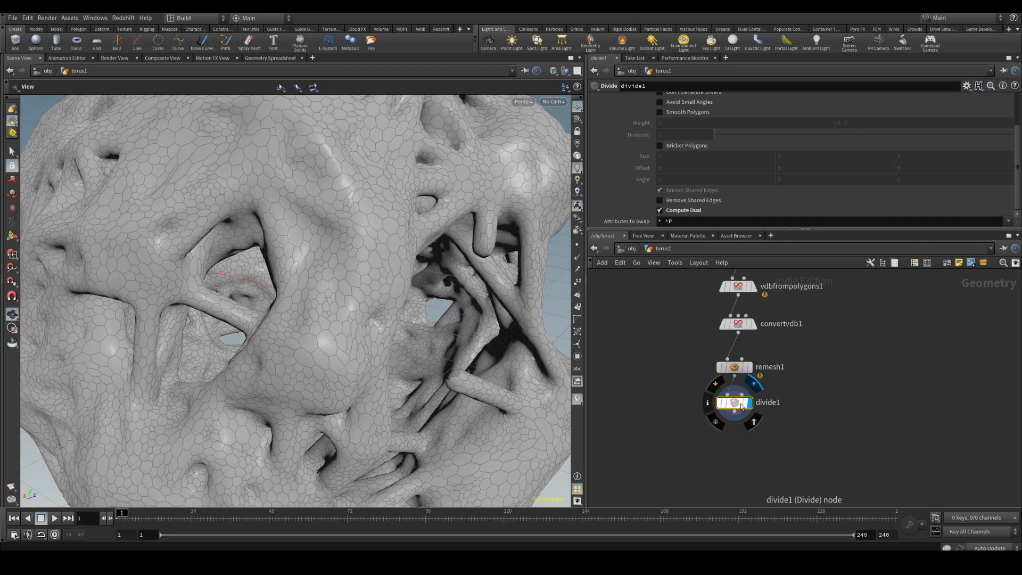
{"action": "scroll", "coordinate": [334, 207], "scroll_direction": "down", "scroll_amount": 5}
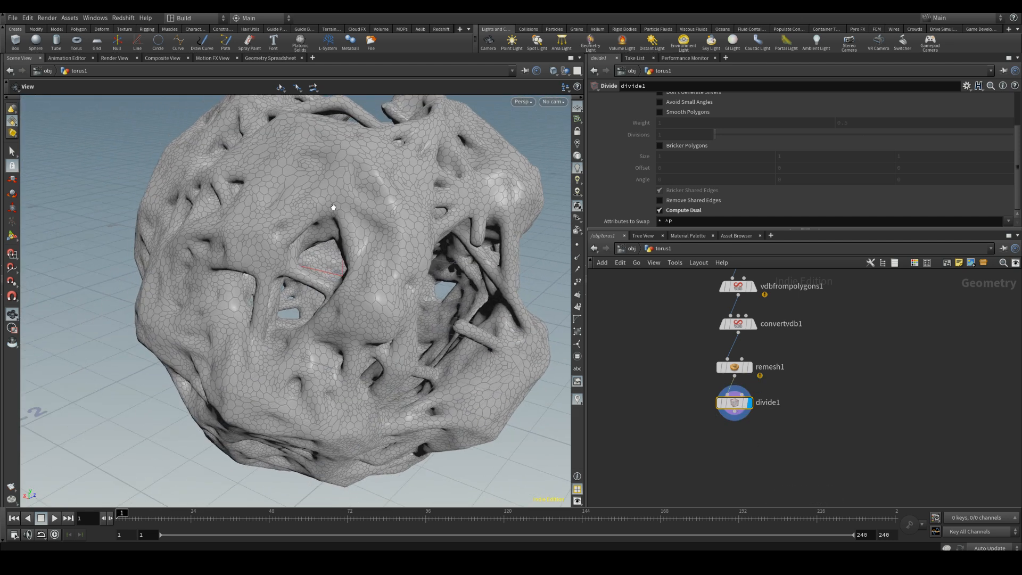
{"action": "left_click", "coordinate": [13, 18]}
{"action": "mouse_move", "coordinate": [21, 170]}
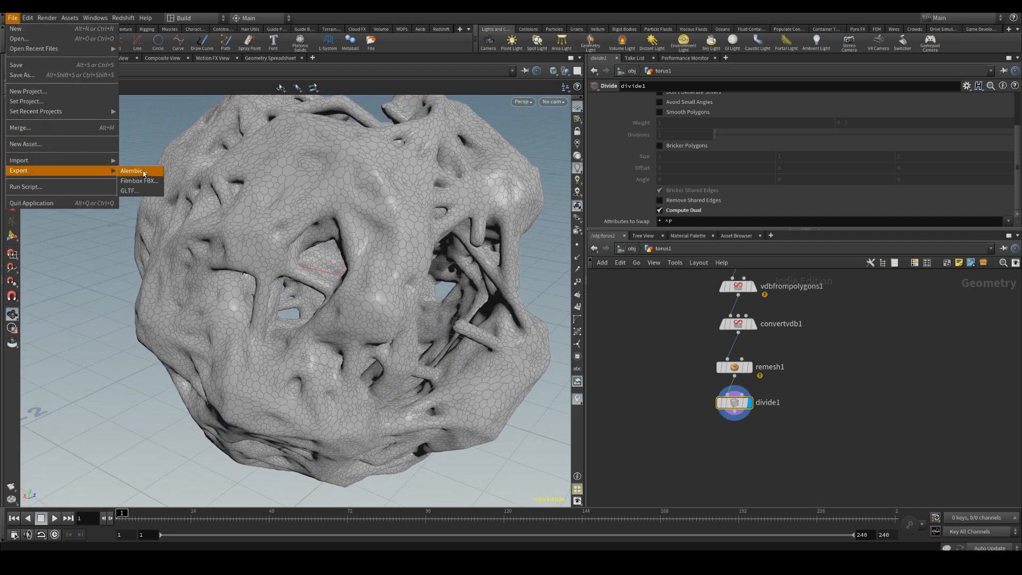
{"action": "left_click", "coordinate": [356, 279]}
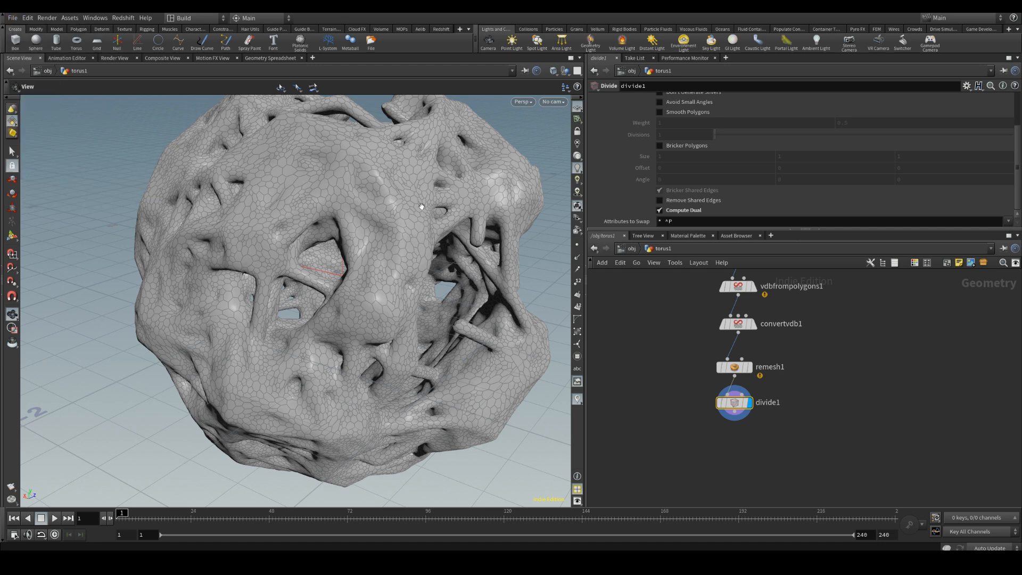
{"action": "right_click_drag", "start_coordinate": [422, 208], "coordinate": [438, 137]}
{"action": "left_click_drag", "start_coordinate": [438, 137], "coordinate": [379, 207]}
{"action": "right_click_drag", "start_coordinate": [380, 207], "coordinate": [417, 217]}
{"action": "left_click_drag", "start_coordinate": [418, 217], "coordinate": [413, 235]}
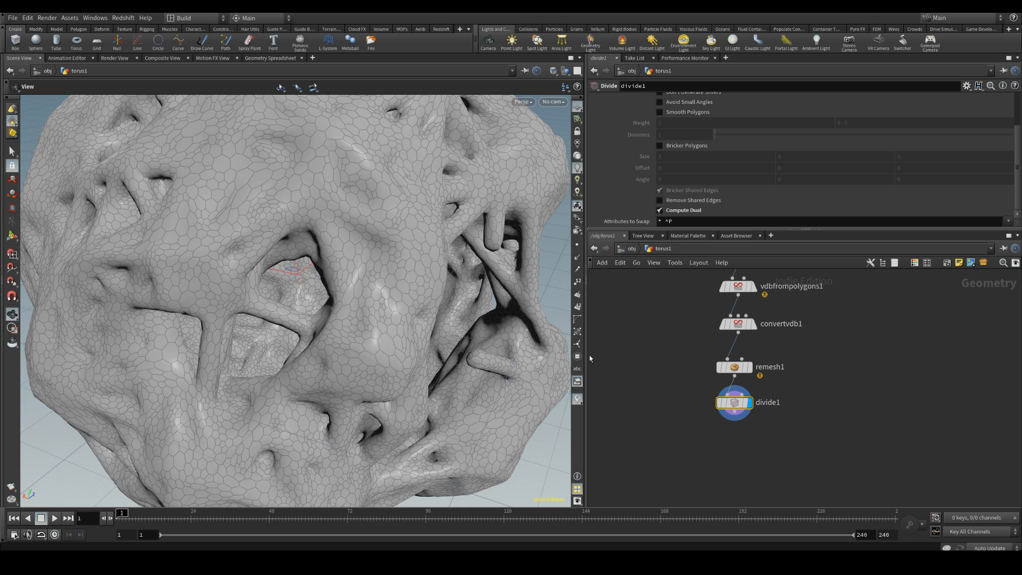
Add a PolyExtrude node after divide1, display it and set Divide Into to Individual Elements.
{"action": "middle_click_drag", "start_coordinate": [740, 422], "coordinate": [739, 390]}
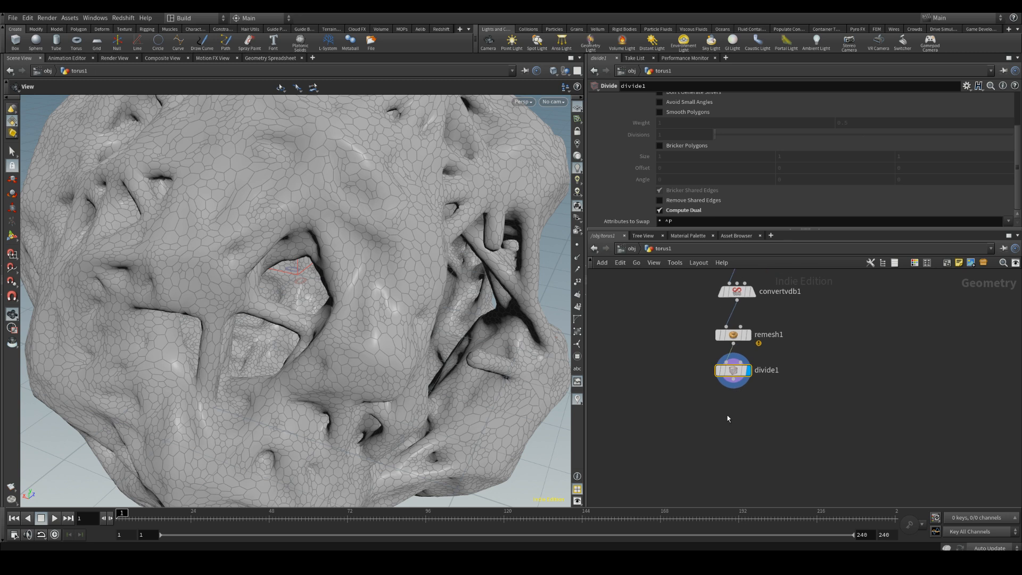
{"action": "key", "text": "Tab"}
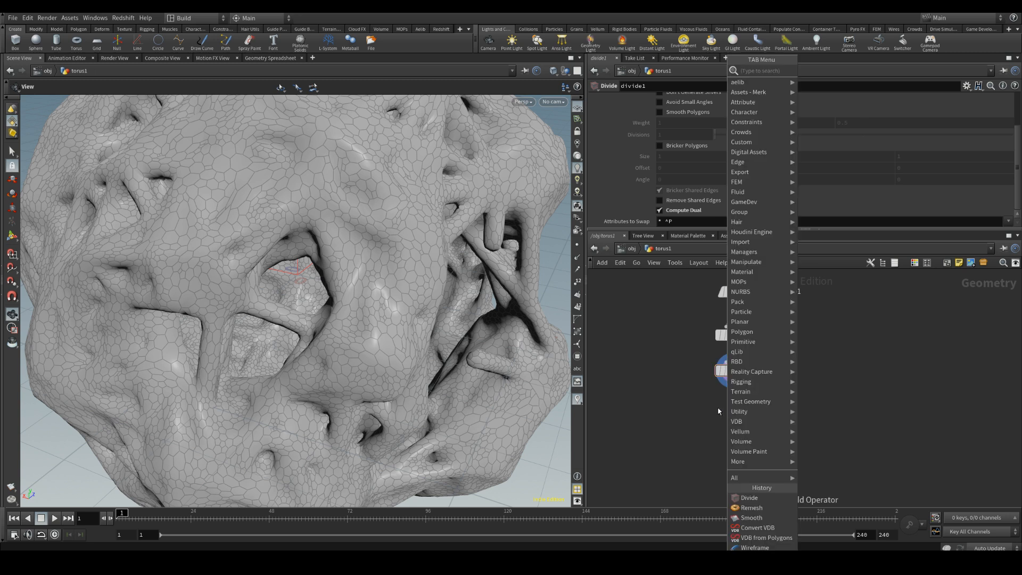
{"action": "type", "text": "extrude"}
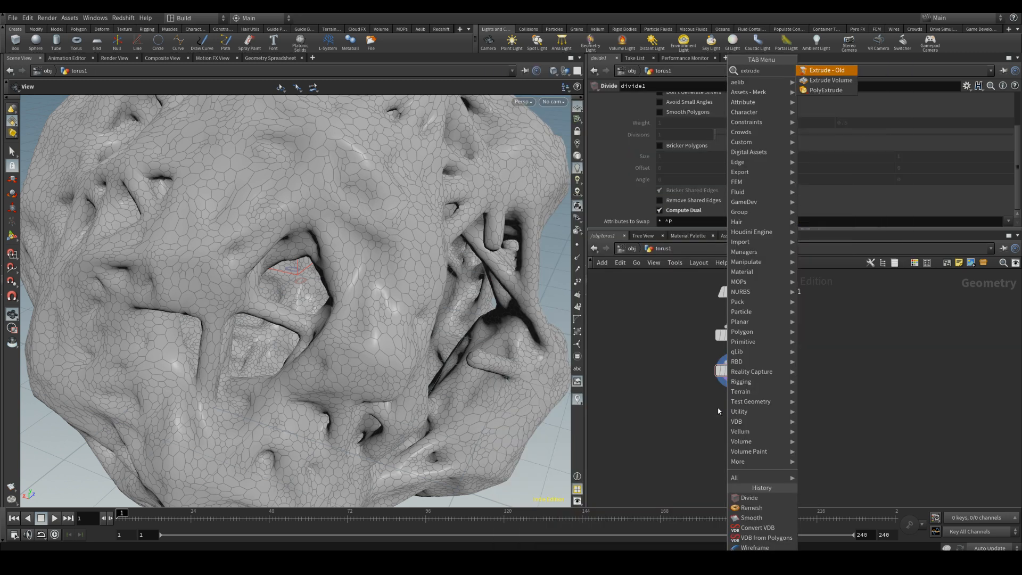
{"action": "left_click", "coordinate": [812, 91]}
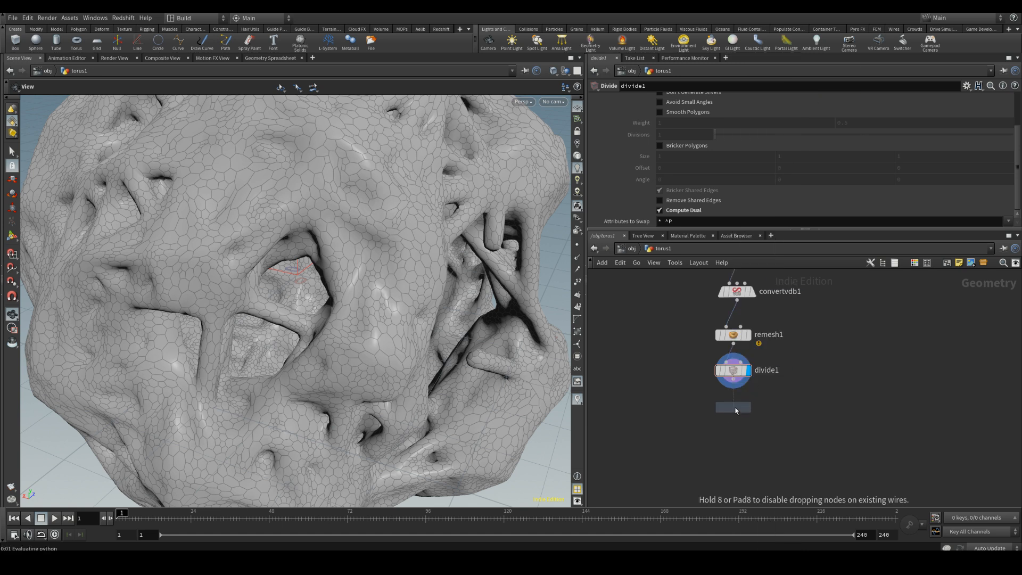
{"action": "left_click", "coordinate": [736, 411]}
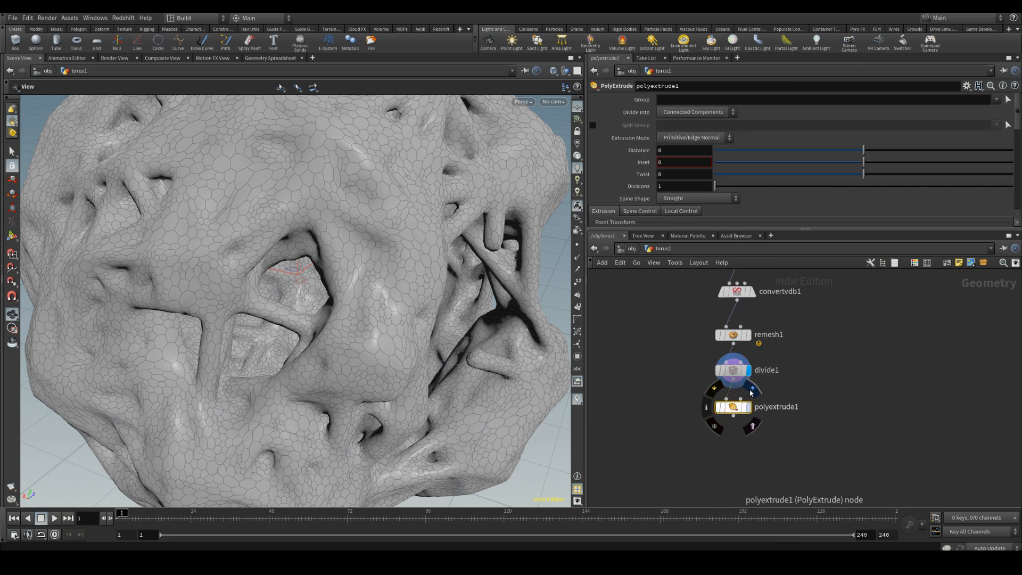
{"action": "left_click", "coordinate": [752, 393]}
{"action": "left_click", "coordinate": [693, 112]}
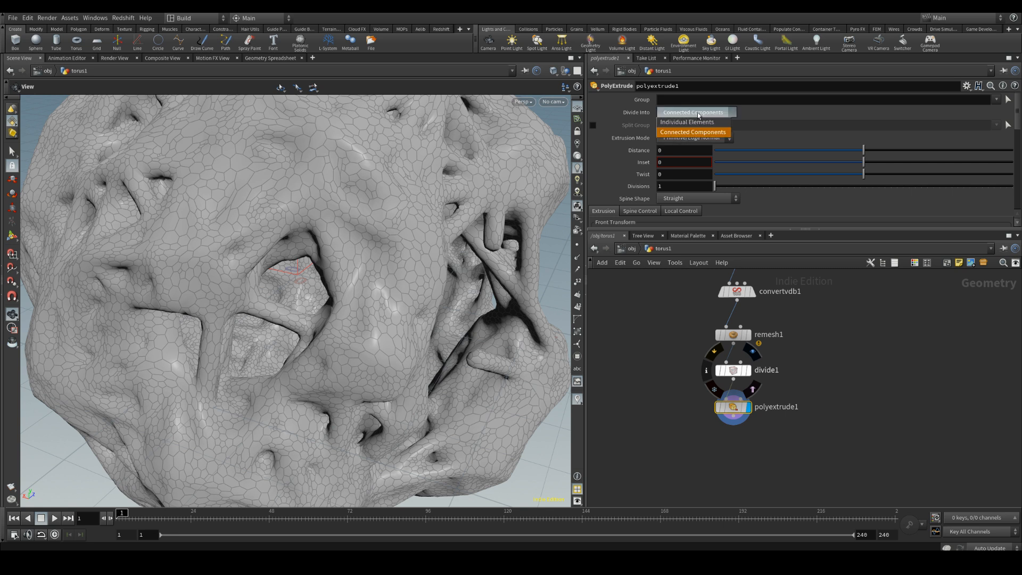
{"action": "left_click", "coordinate": [688, 124]}
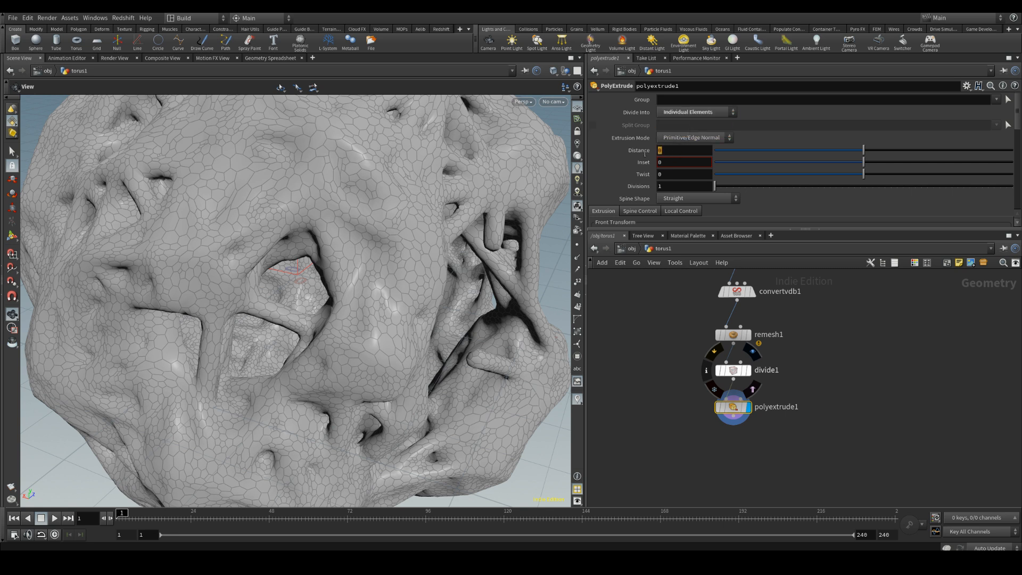
Try a PolyExtrude distance of 0.25 on the cells and reduce it to 0.1.
{"action": "type", "text": ".25"}
{"action": "key", "text": "Return"}
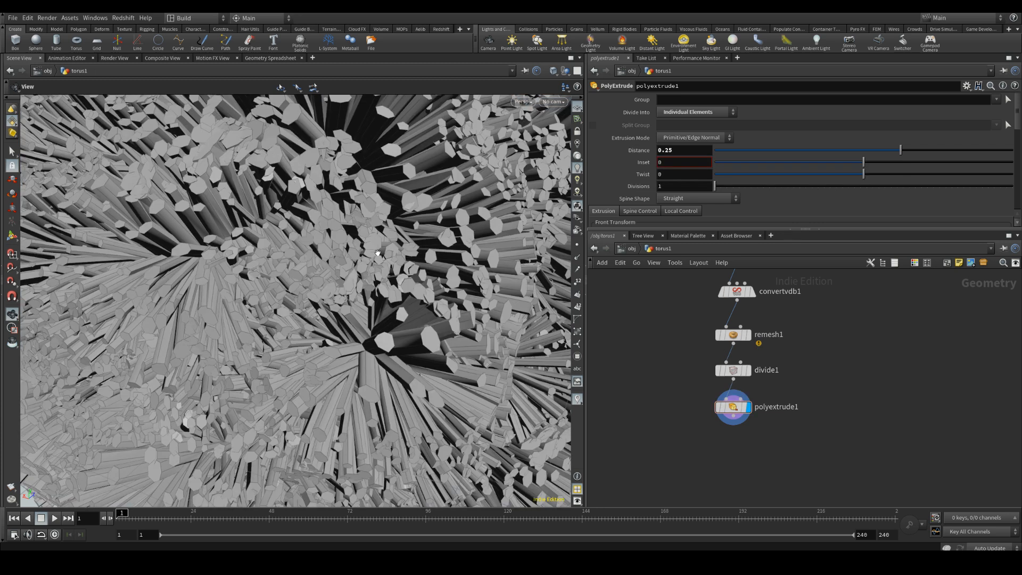
{"action": "left_click", "coordinate": [675, 151]}
{"action": "key", "text": "BackSpace"}
{"action": "type", "text": "1"}
{"action": "key", "text": "Return"}
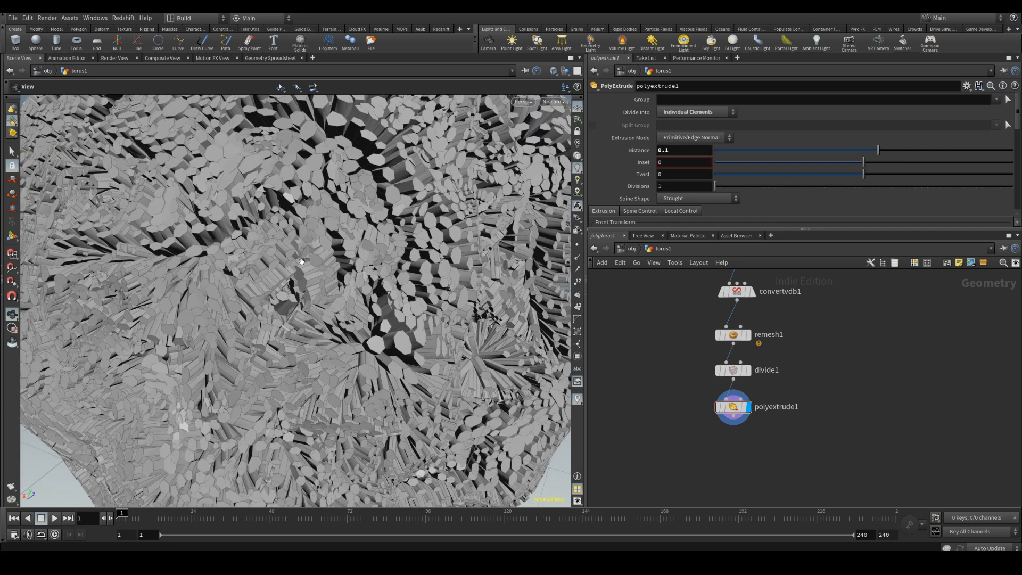
Inspect the extruded cells from several angles and delete the PolyExtrude node below divide1.
{"action": "scroll", "coordinate": [339, 226], "scroll_direction": "down", "scroll_amount": 6}
{"action": "left_click_drag", "start_coordinate": [339, 225], "coordinate": [330, 282]}
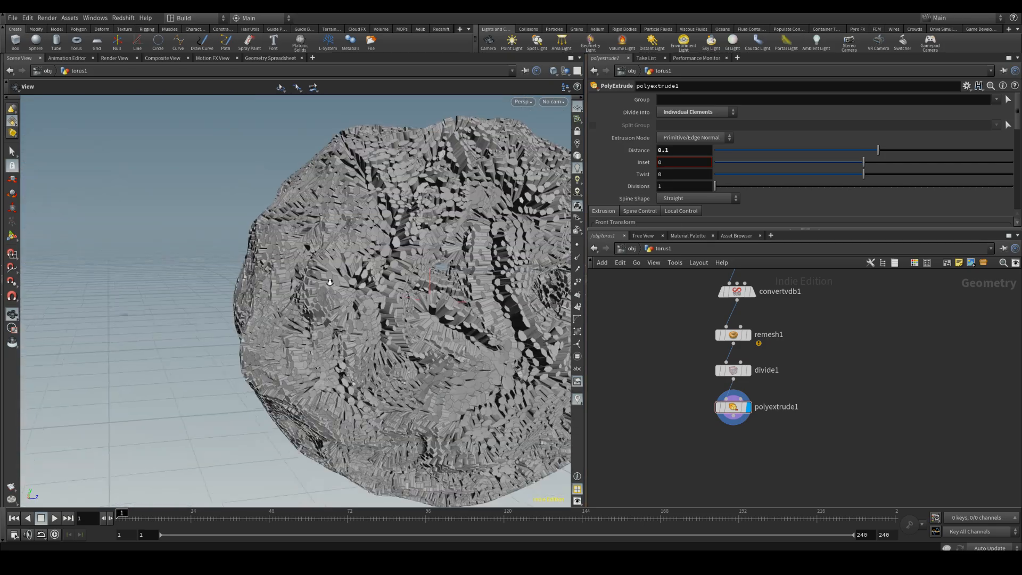
{"action": "right_click_drag", "start_coordinate": [330, 282], "coordinate": [346, 213]}
{"action": "left_click_drag", "start_coordinate": [346, 213], "coordinate": [341, 277]}
{"action": "right_click_drag", "start_coordinate": [341, 277], "coordinate": [320, 370]}
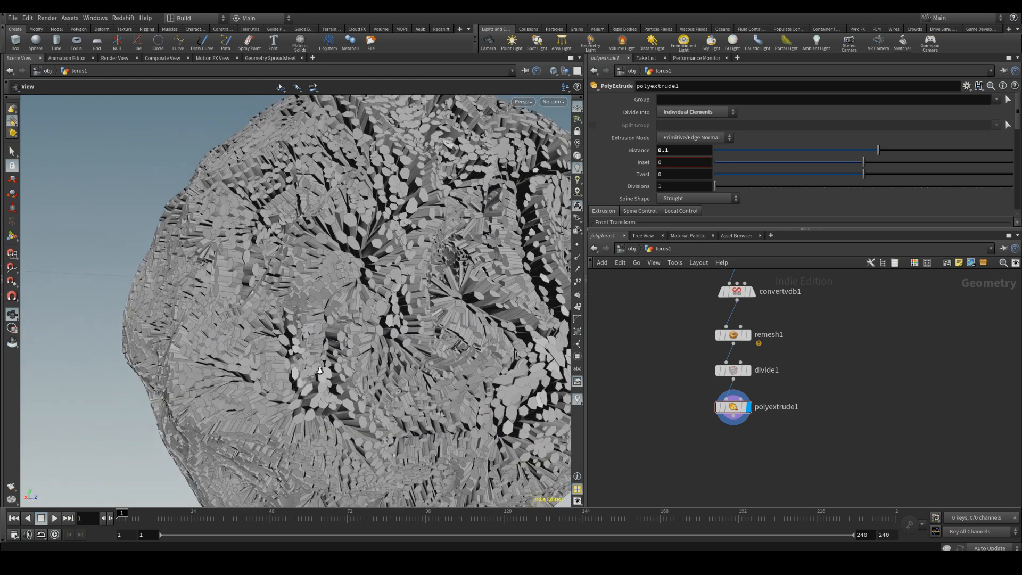
{"action": "left_click_drag", "start_coordinate": [797, 466], "coordinate": [666, 410]}
{"action": "key", "text": "Delete"}
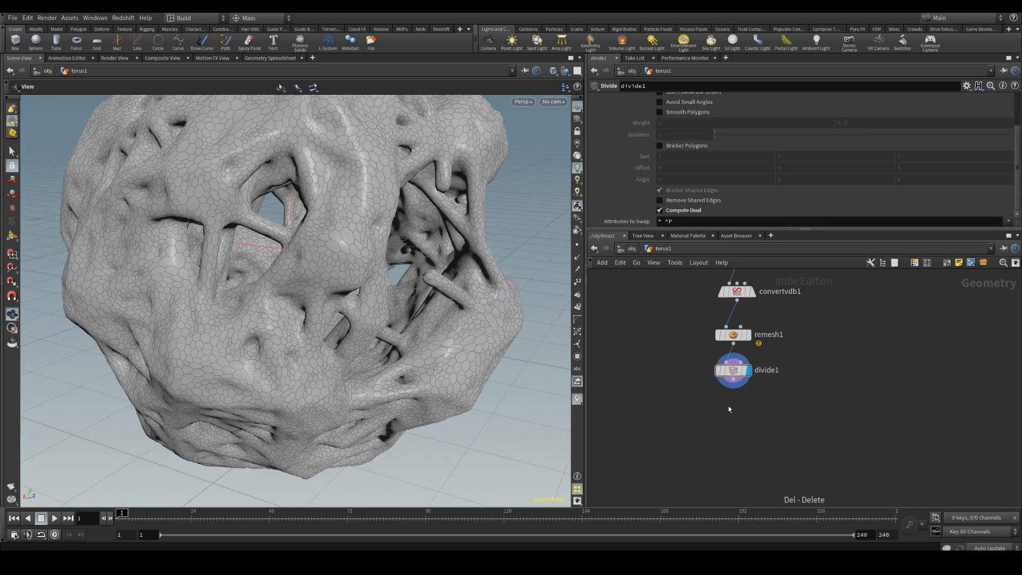
Add an Ends node directly below divide1 and set Close U to Open so the cells become curves.
{"action": "key", "text": "Tab"}
{"action": "type", "text": "end"}
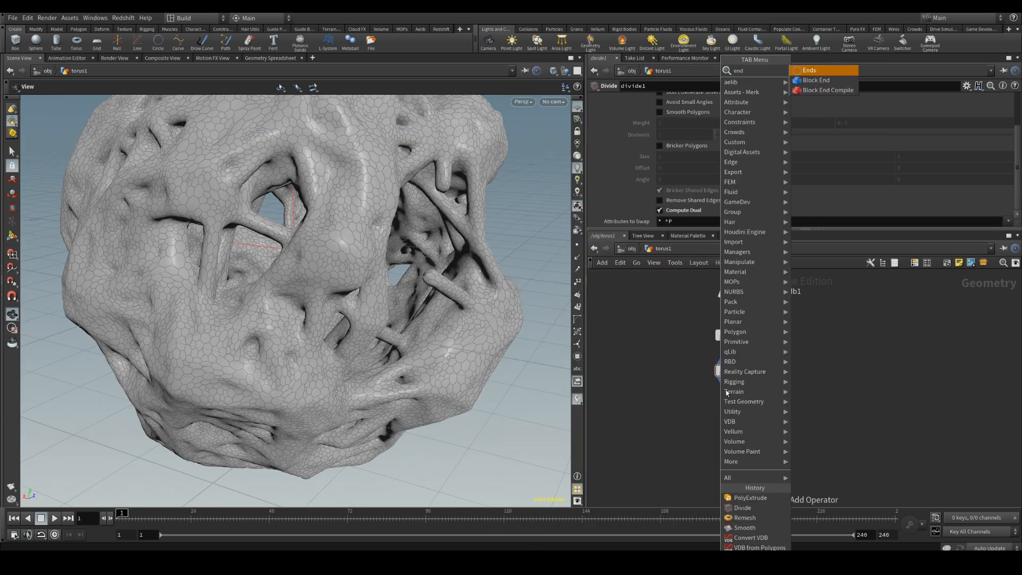
{"action": "left_click", "coordinate": [809, 71]}
{"action": "left_click", "coordinate": [729, 404]}
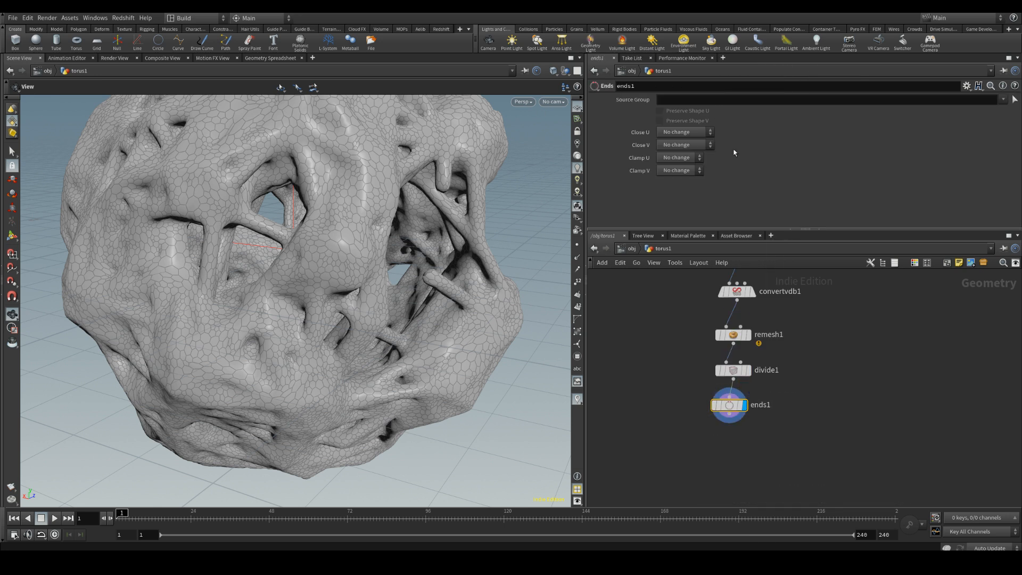
{"action": "left_click", "coordinate": [687, 132]}
{"action": "left_click", "coordinate": [683, 153]}
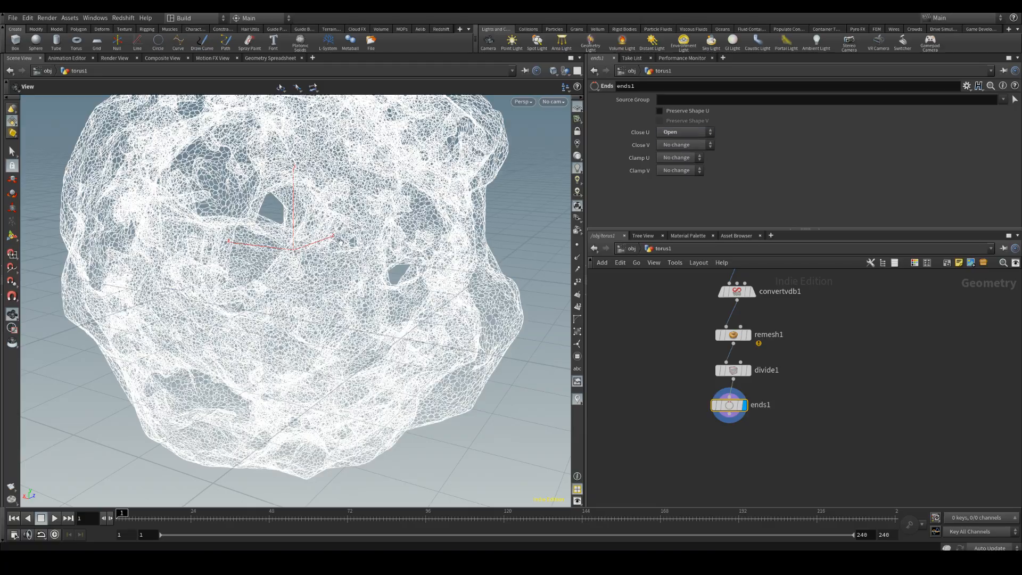
{"action": "right_click_drag", "start_coordinate": [299, 179], "coordinate": [265, 315]}
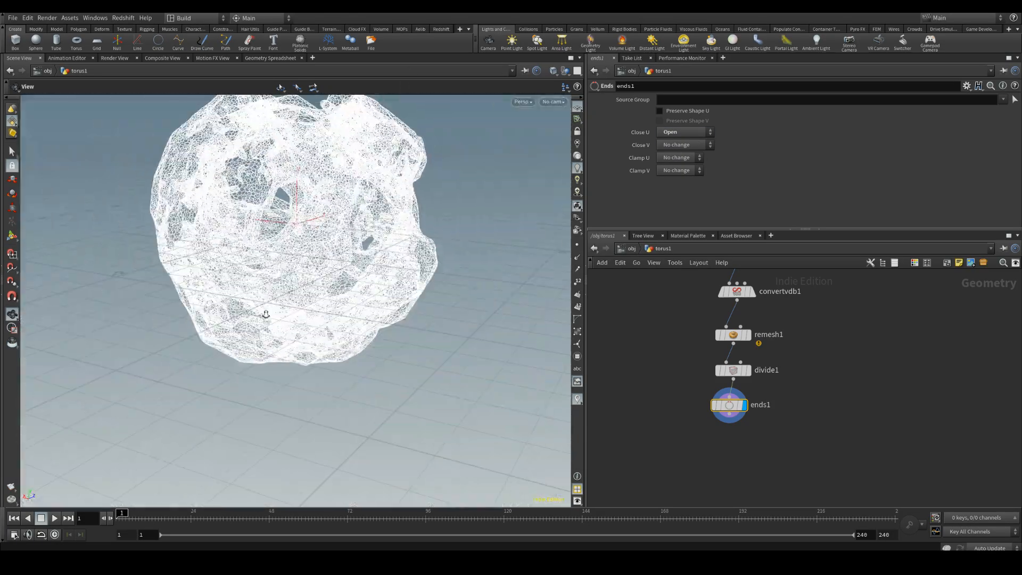
{"action": "left_click_drag", "start_coordinate": [265, 315], "coordinate": [328, 238]}
{"action": "left_click_drag", "start_coordinate": [731, 404], "coordinate": [734, 407]}
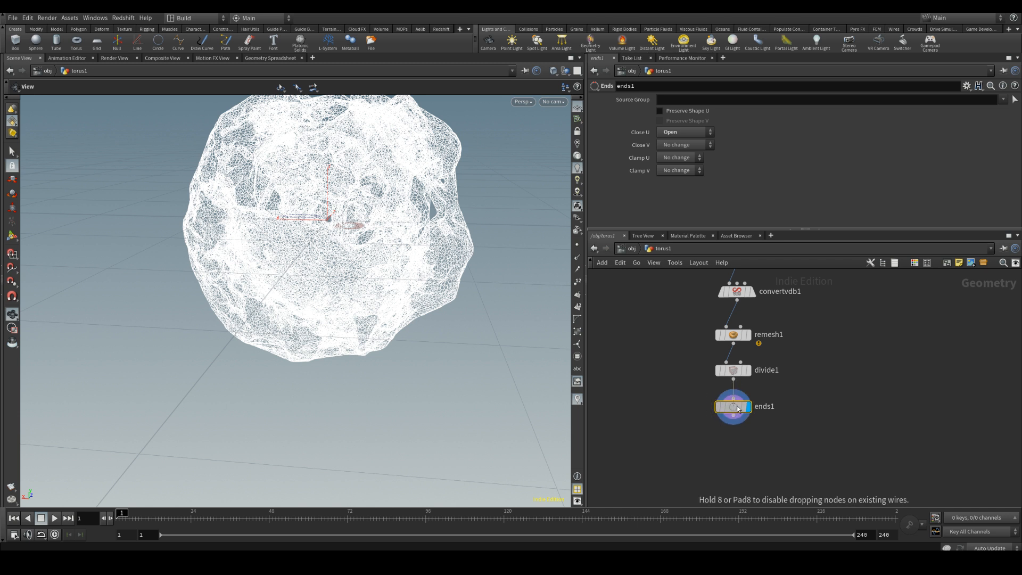
Save the ends1 node's geometry as E:/untitleds.abc, leaving the existing untitled.abc intact.
{"action": "right_click", "coordinate": [736, 410]}
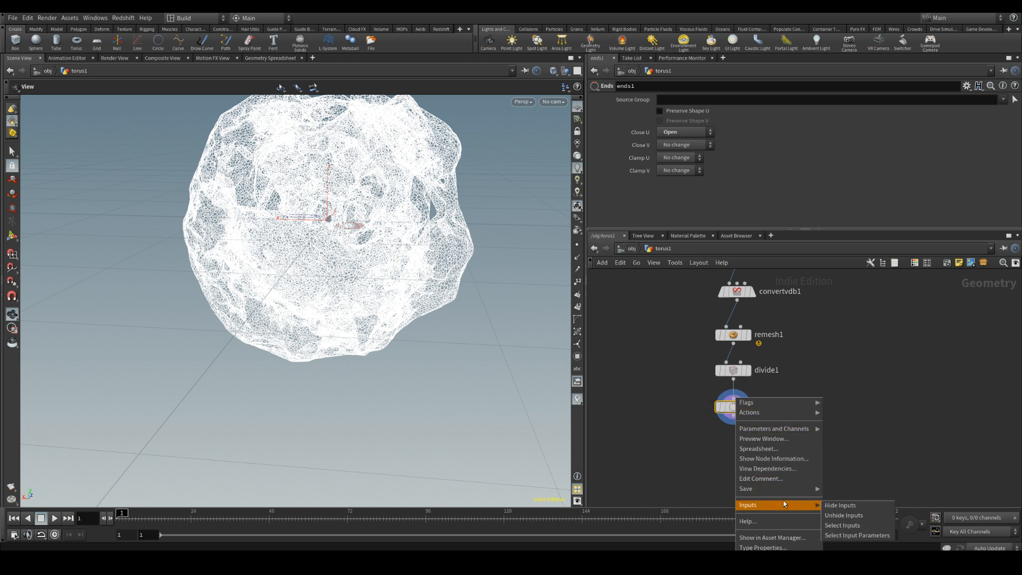
{"action": "mouse_move", "coordinate": [781, 490]}
{"action": "left_click", "coordinate": [834, 490]}
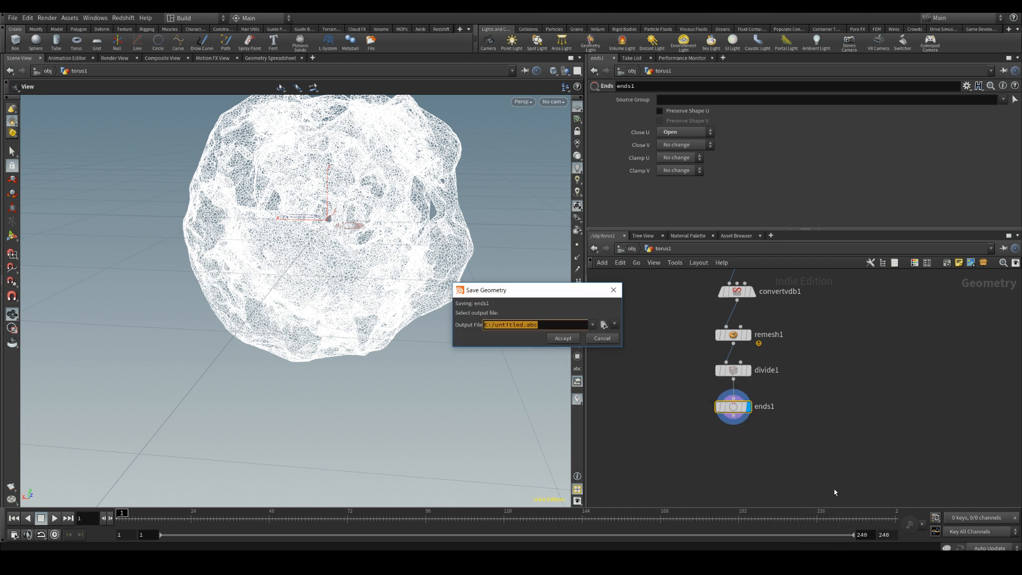
{"action": "left_click", "coordinate": [561, 339]}
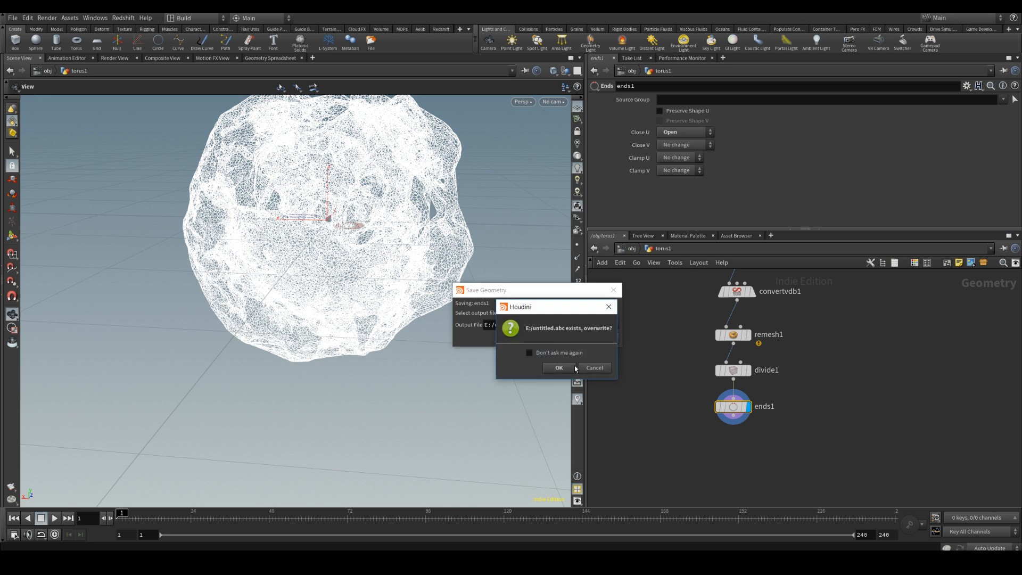
{"action": "left_click", "coordinate": [594, 368]}
{"action": "left_click", "coordinate": [526, 326]}
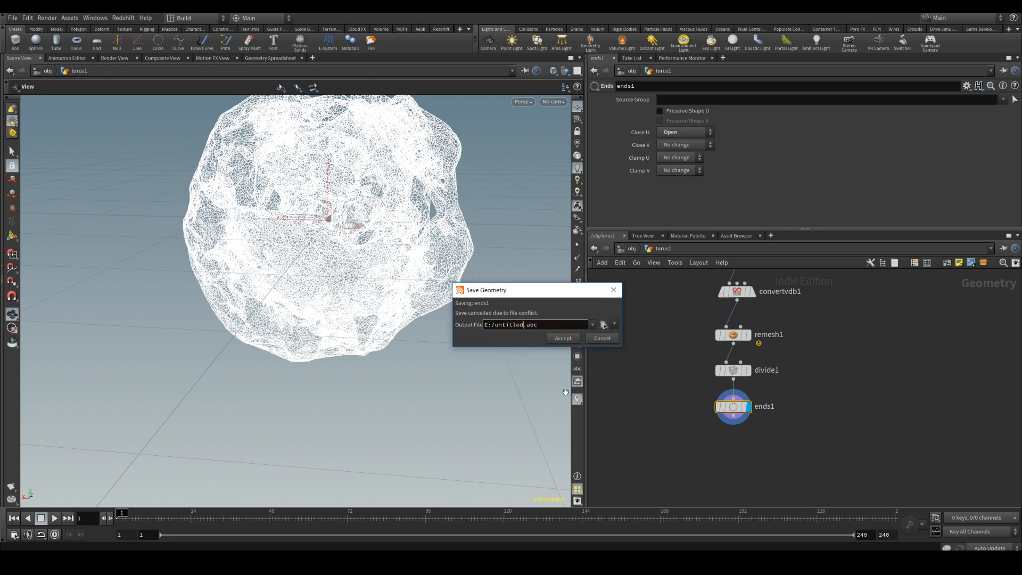
{"action": "left_click", "coordinate": [560, 339]}
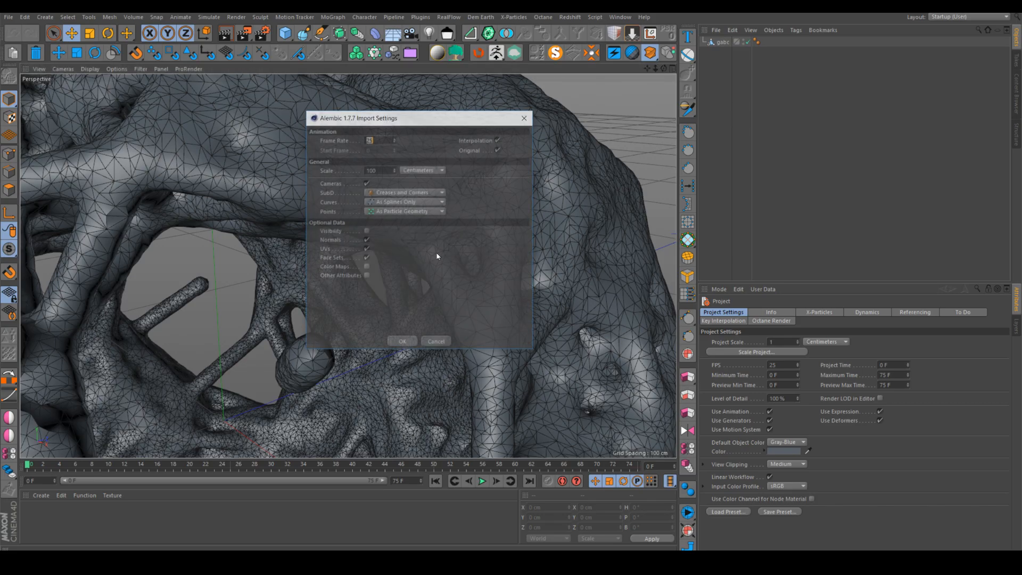
Switch to Cinema 4D, import untitleds.abc with the default settings and copy its spline object into the scene holding the first mesh.
{"action": "left_click", "coordinate": [403, 344]}
{"action": "right_click_drag", "start_coordinate": [345, 285], "coordinate": [447, 224], "text": "alt"}
{"action": "left_click", "coordinate": [717, 45]}
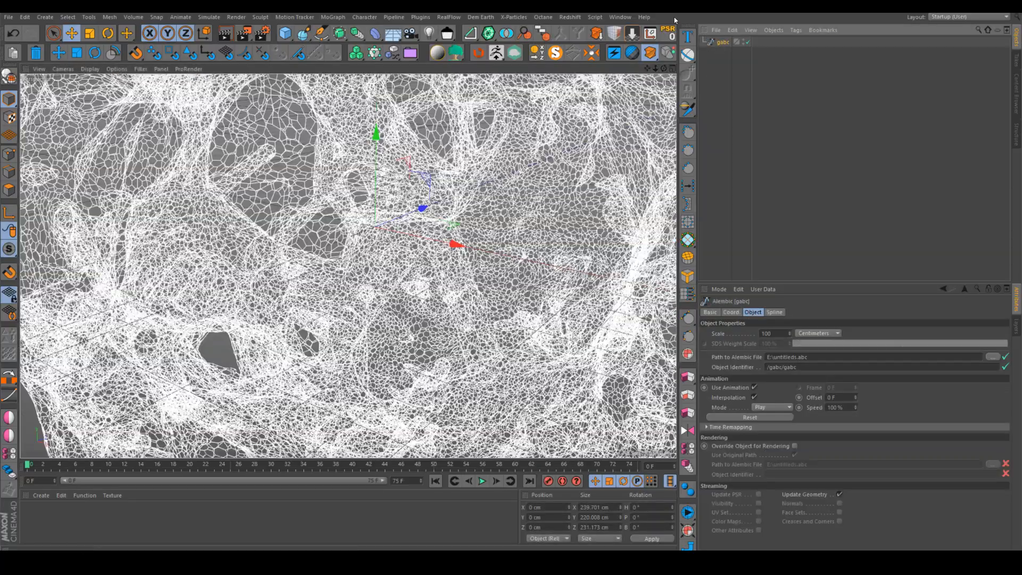
{"action": "left_click", "coordinate": [620, 16]}
{"action": "left_click", "coordinate": [653, 292]}
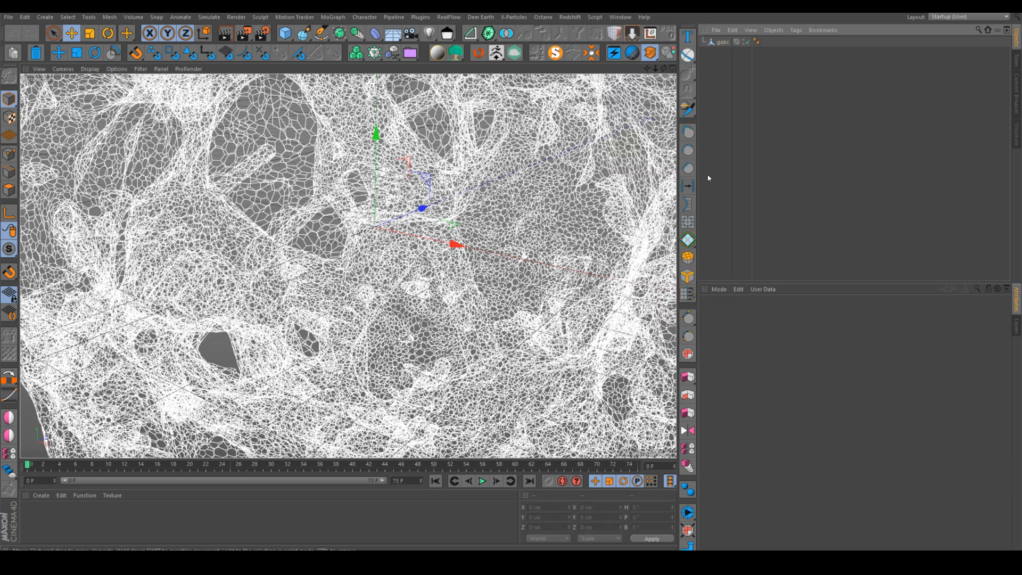
{"action": "key", "text": "ctrl+v"}
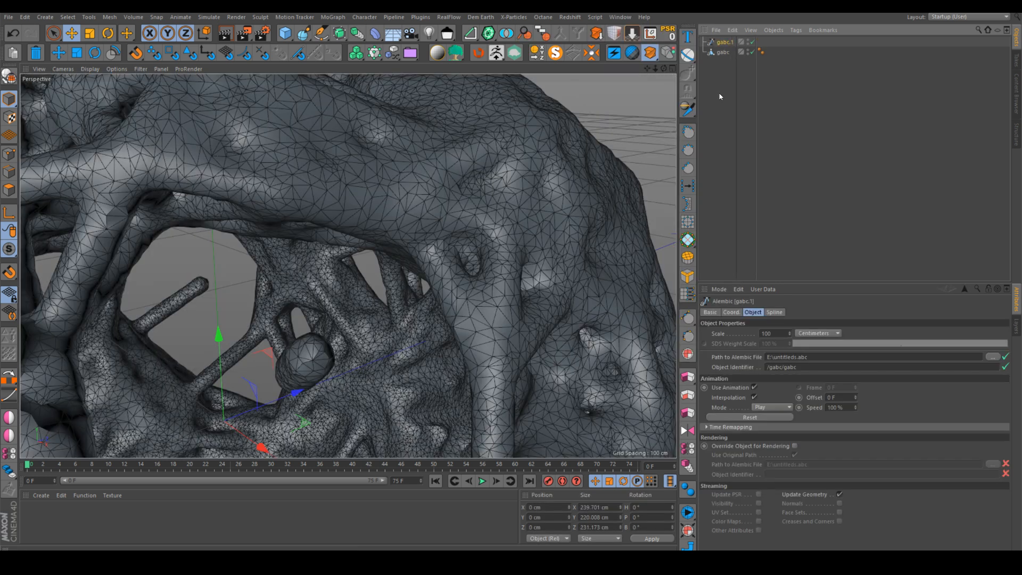
{"action": "left_click", "coordinate": [722, 81]}
Apply Gouraud Shading (Lines) to the perspective view and inspect the mesh's hexagonal cells.
{"action": "right_click_drag", "start_coordinate": [481, 150], "coordinate": [476, 209], "text": "alt"}
{"action": "left_click", "coordinate": [90, 69]}
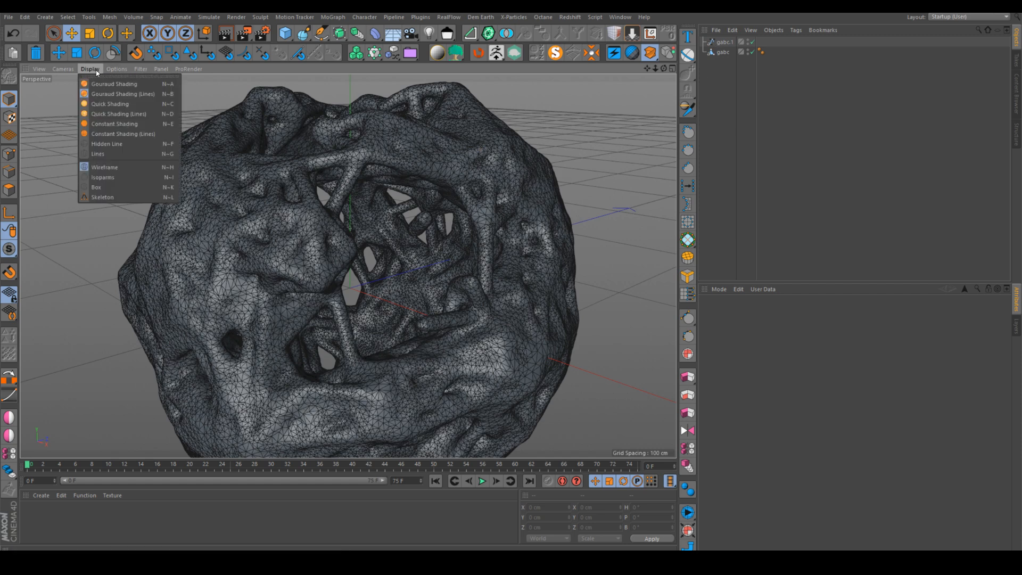
{"action": "left_click", "coordinate": [122, 101]}
{"action": "right_click_drag", "start_coordinate": [292, 212], "coordinate": [330, 165], "text": "alt"}
{"action": "mouse_move", "coordinate": [328, 243]}
{"action": "left_mouse_down", "text": "alt"}
{"action": "mouse_move", "coordinate": [379, 264]}
{"action": "mouse_move", "coordinate": [414, 181]}
{"action": "mouse_move", "coordinate": [331, 247]}
{"action": "left_mouse_up", "text": "alt"}
{"action": "right_click_drag", "start_coordinate": [331, 247], "coordinate": [405, 243], "text": "alt"}
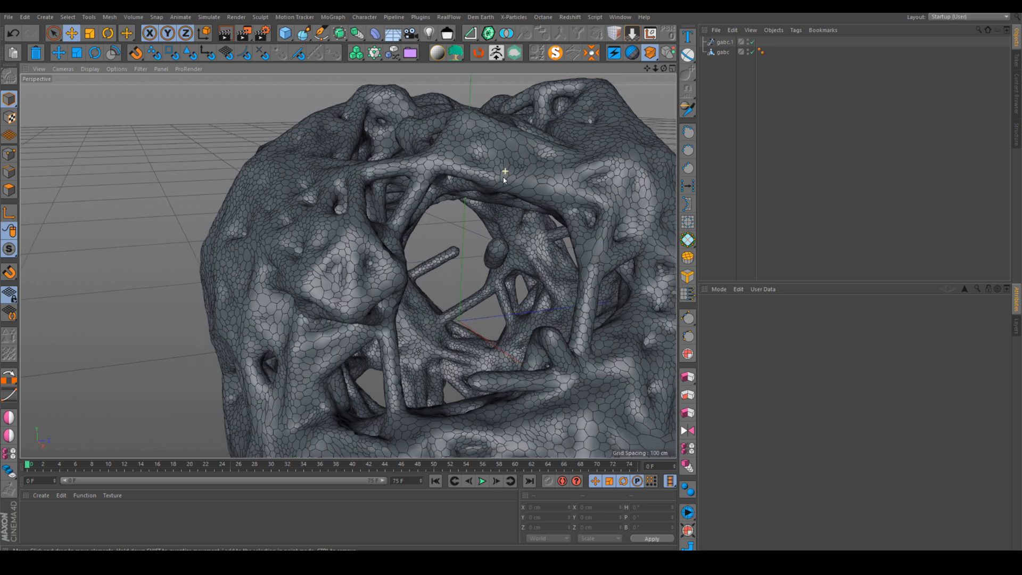
{"action": "right_click_drag", "start_coordinate": [504, 173], "coordinate": [511, 259], "text": "alt"}
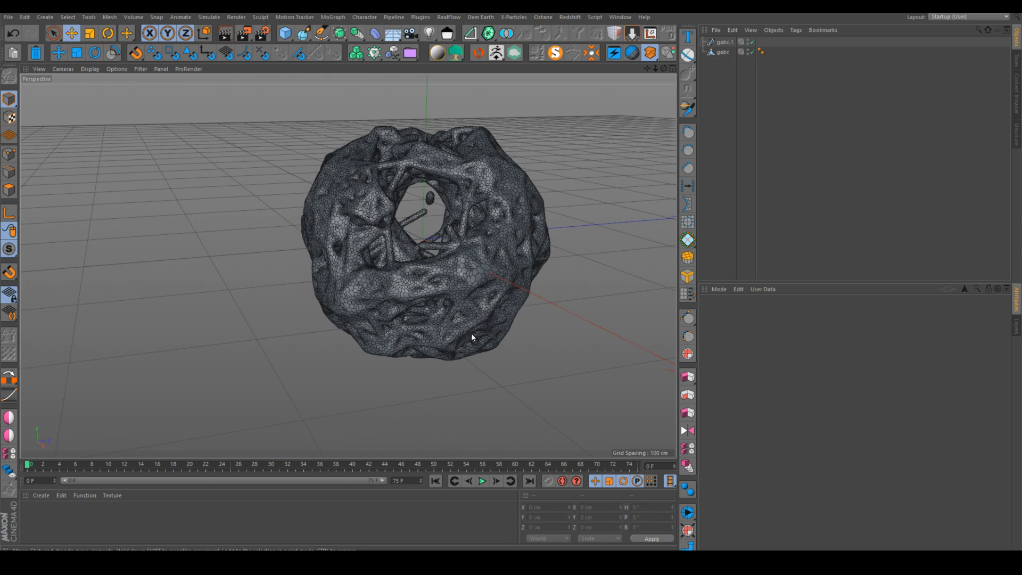
Switch to MSI Afterburner, set the GPU fan speed manually to 100% and return to Cinema 4D.
{"action": "left_click_drag", "start_coordinate": [1021, 129], "coordinate": [585, 120]}
{"action": "left_click", "coordinate": [562, 255]}
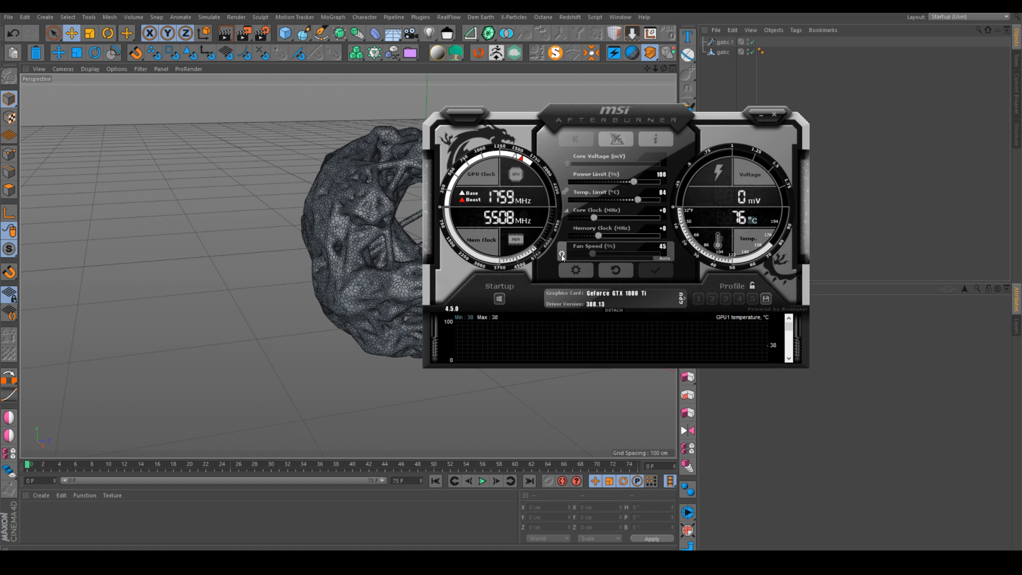
{"action": "left_click_drag", "start_coordinate": [592, 254], "coordinate": [660, 254]}
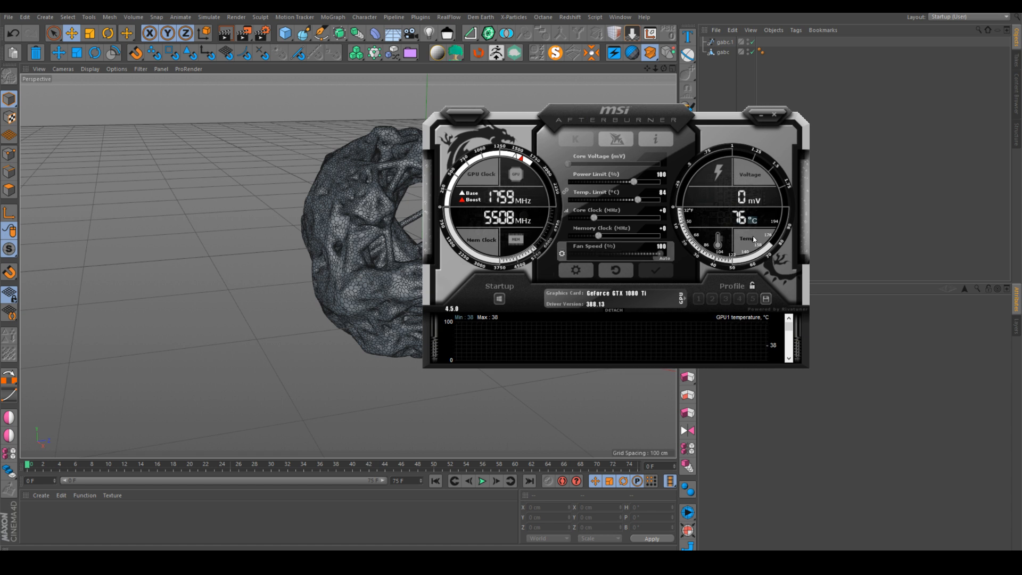
{"action": "left_click", "coordinate": [759, 115]}
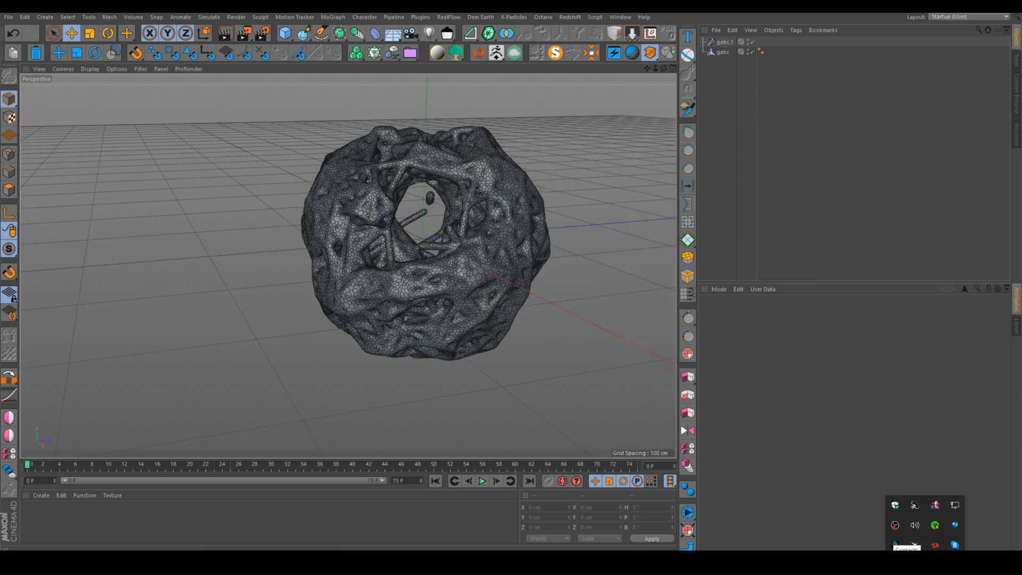
{"action": "left_click", "coordinate": [746, 161]}
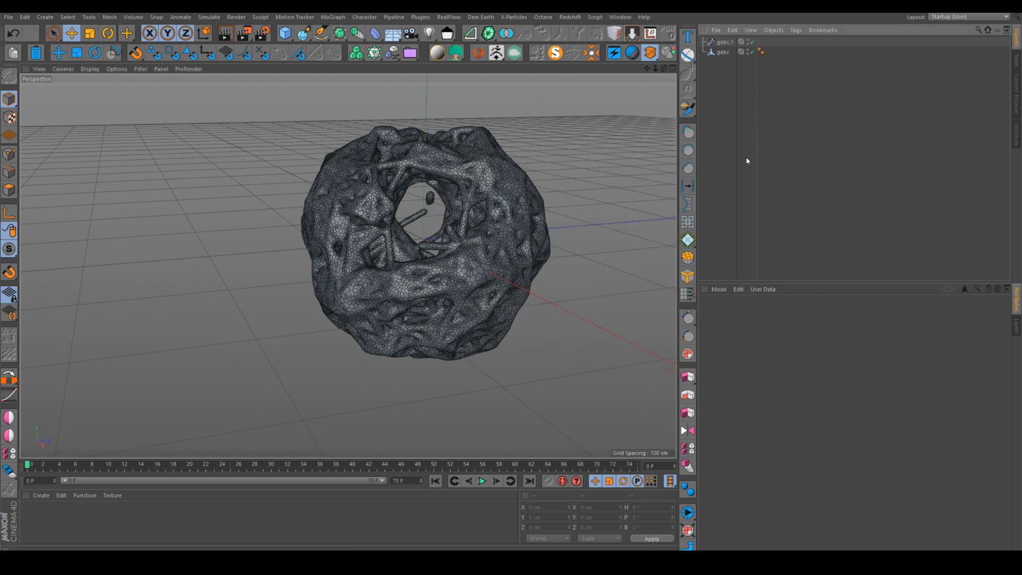
{"action": "scroll", "coordinate": [482, 292], "scroll_direction": "up", "scroll_amount": 4}
{"action": "middle_click_drag", "start_coordinate": [492, 228], "coordinate": [471, 318], "text": "alt"}
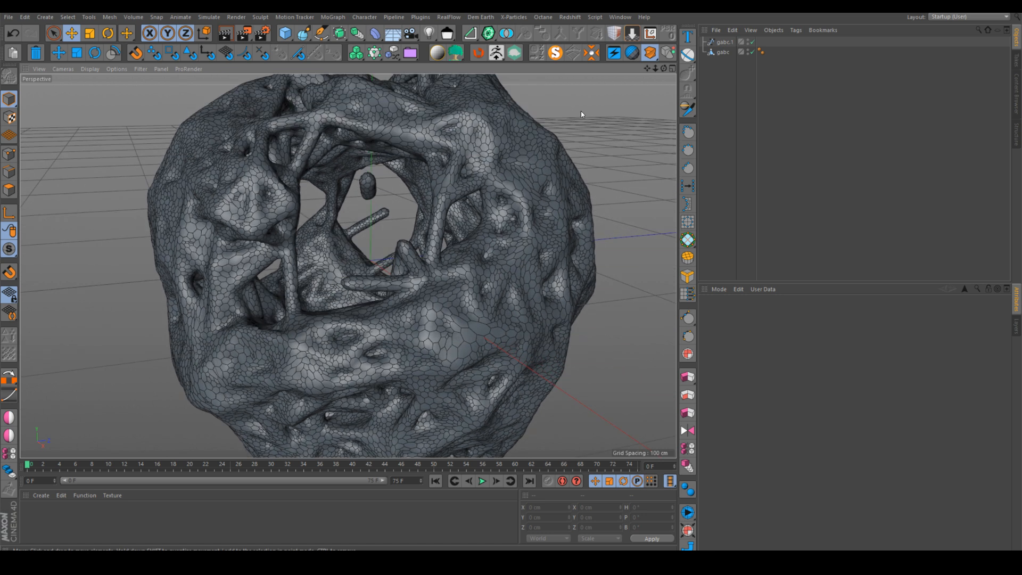
{"action": "left_click", "coordinate": [577, 17]}
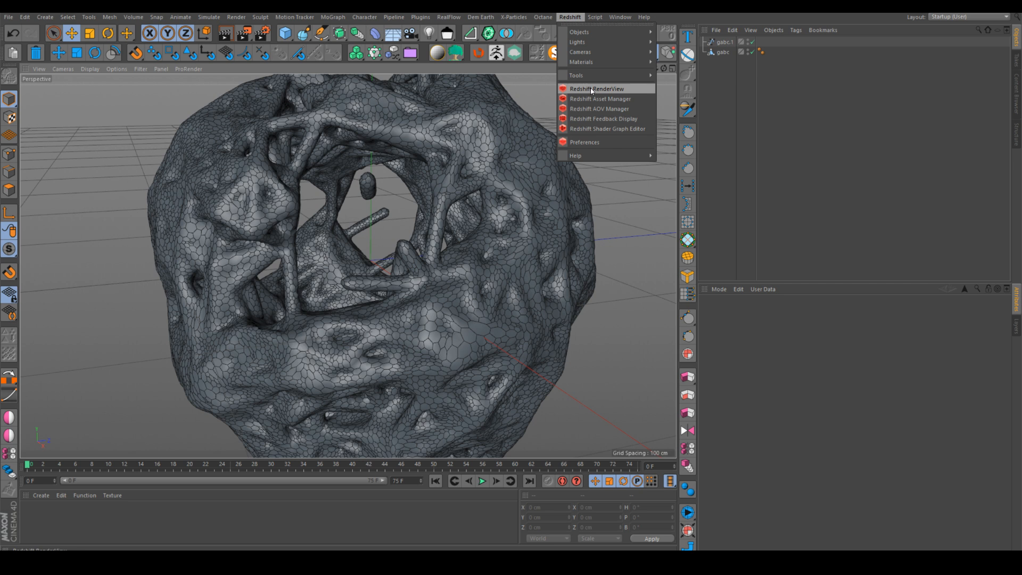
{"action": "left_click", "coordinate": [547, 22]}
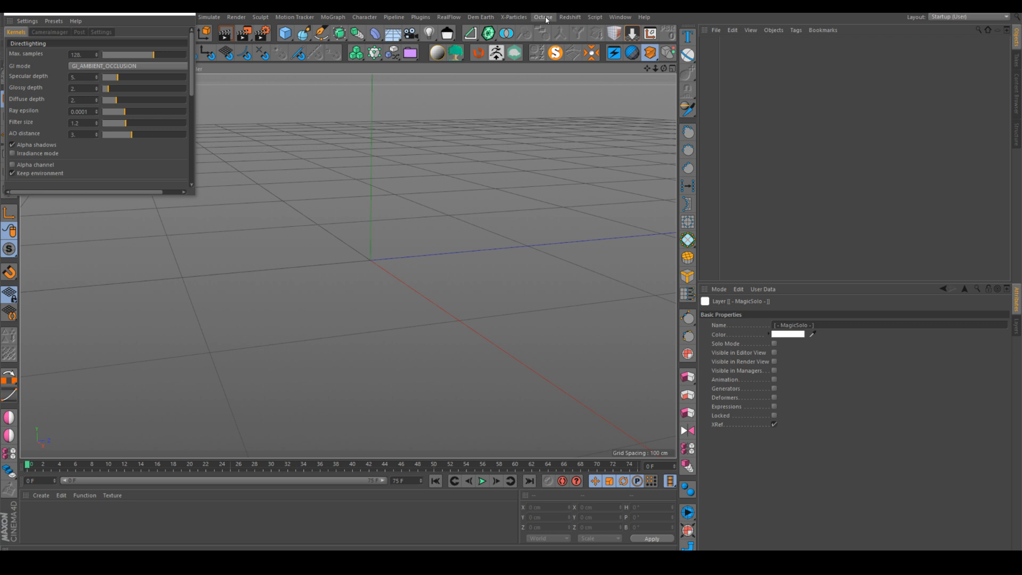
Switch back to the open document that holds both the imported mesh and the spline object.
{"action": "left_click", "coordinate": [621, 17]}
{"action": "left_click", "coordinate": [654, 284]}
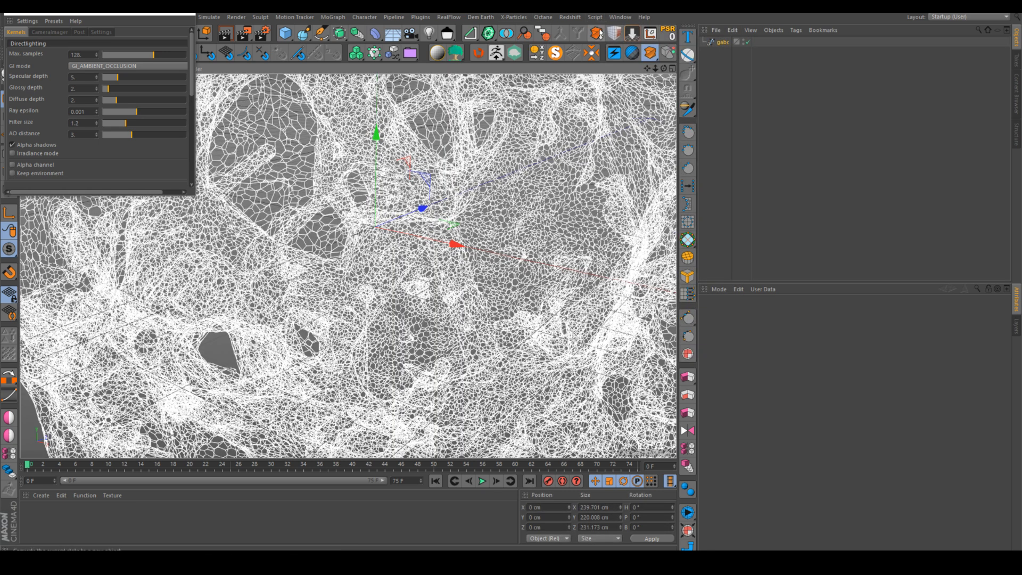
{"action": "left_click", "coordinate": [620, 17]}
{"action": "left_click", "coordinate": [645, 306]}
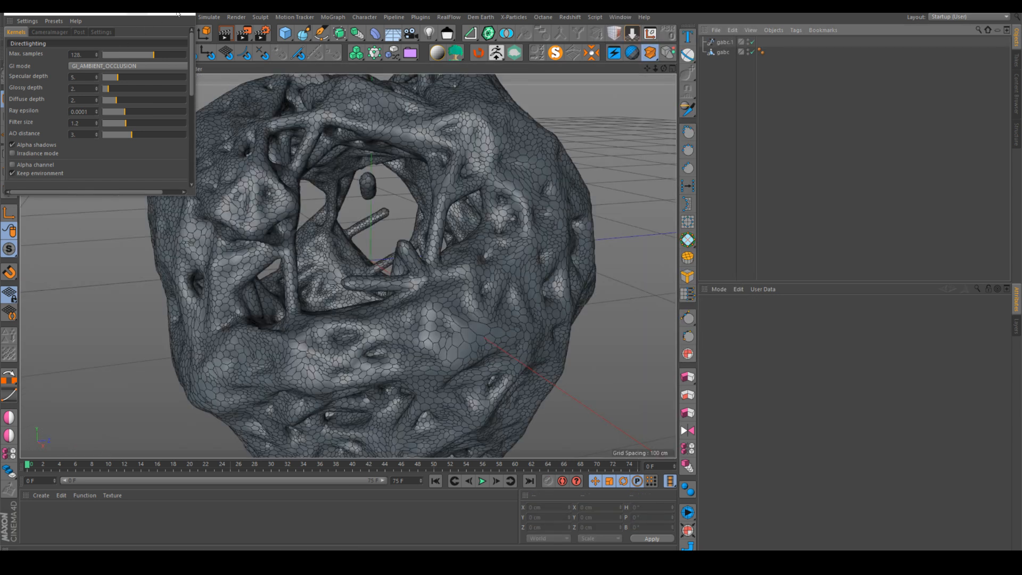
Open the Octane Live Viewer, start rendering and frame the whole mesh in the render.
{"action": "left_click", "coordinate": [543, 17]}
{"action": "left_click", "coordinate": [567, 42]}
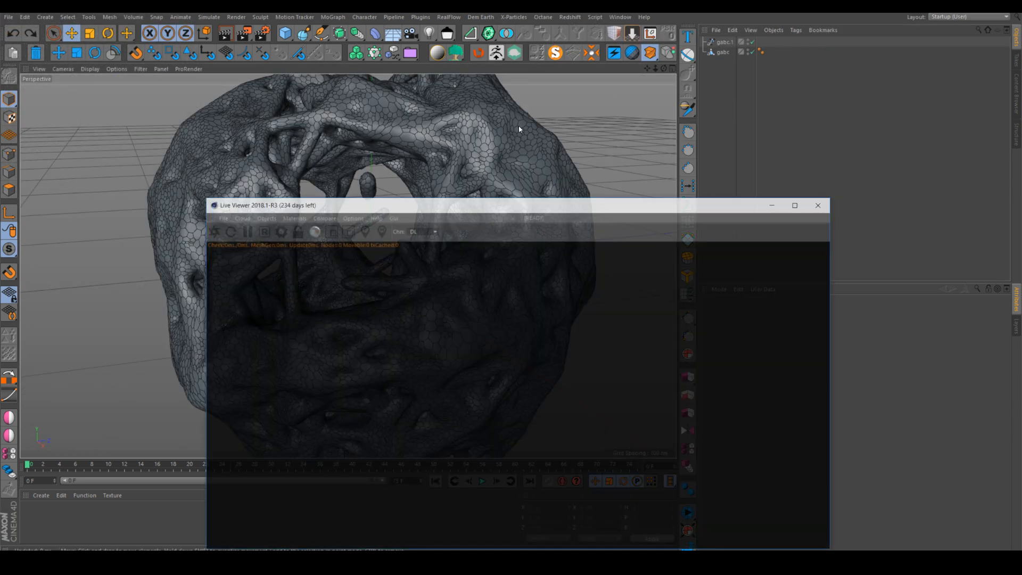
{"action": "left_click", "coordinate": [212, 230]}
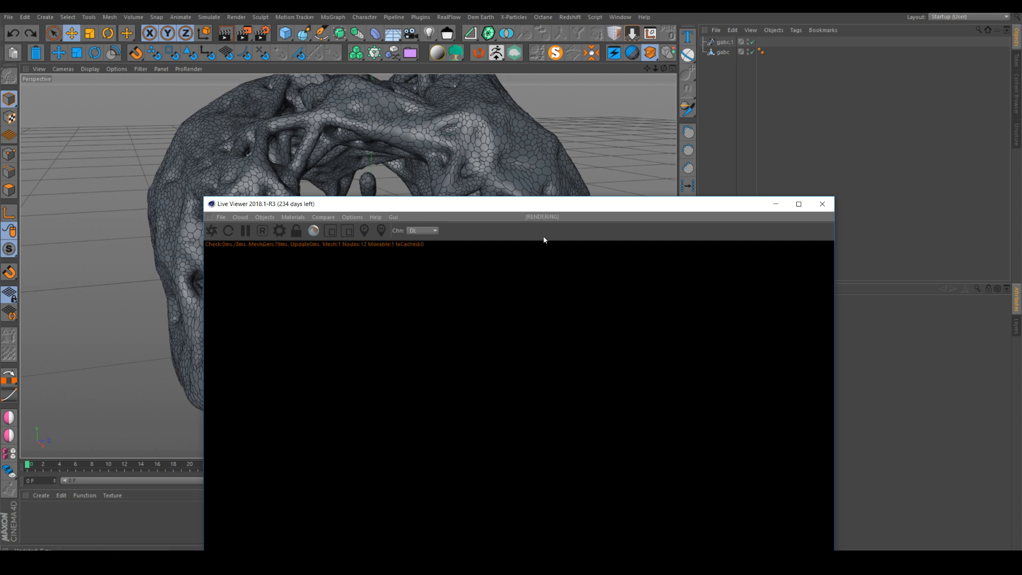
{"action": "left_click_drag", "start_coordinate": [476, 210], "coordinate": [335, 89]}
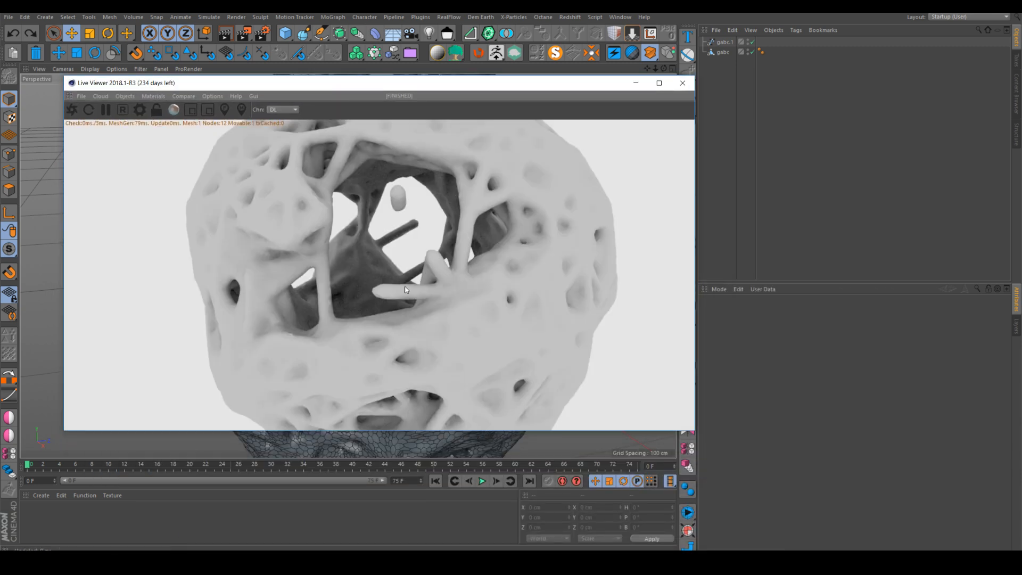
{"action": "scroll", "coordinate": [477, 269], "scroll_direction": "down", "scroll_amount": 5}
{"action": "middle_click_drag", "start_coordinate": [477, 269], "coordinate": [421, 276]}
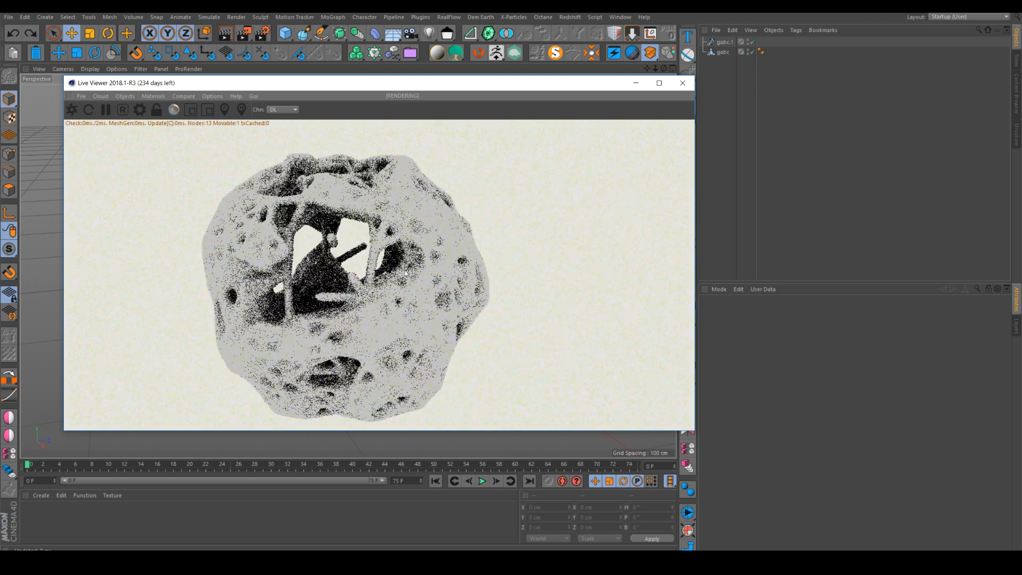
Add an Octane ObjectTag to the gabc.1 spline object and enable Render As Hair.
{"action": "left_click", "coordinate": [725, 41]}
{"action": "right_click", "coordinate": [725, 42]}
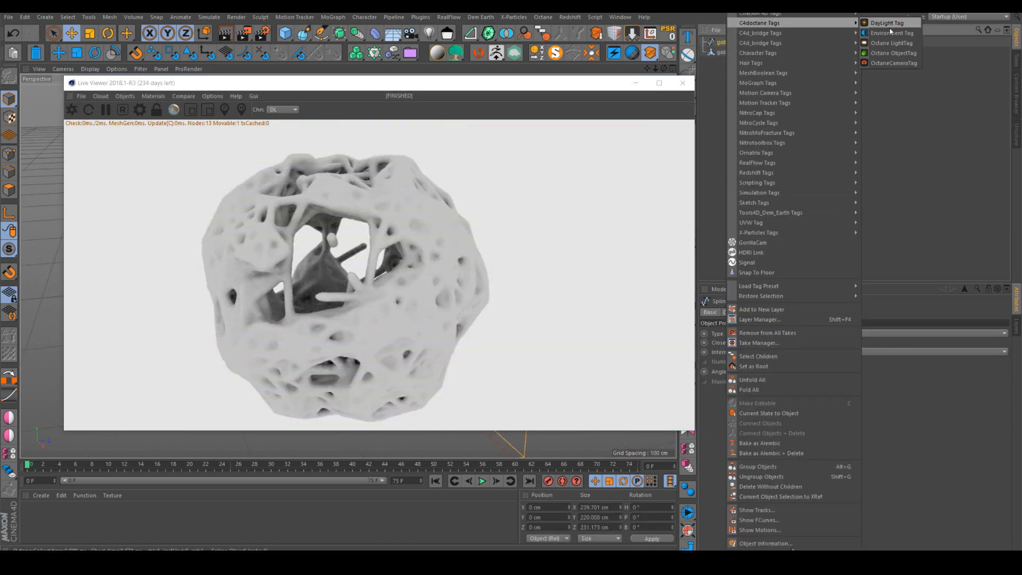
{"action": "left_click", "coordinate": [884, 53]}
{"action": "left_click", "coordinate": [778, 321]}
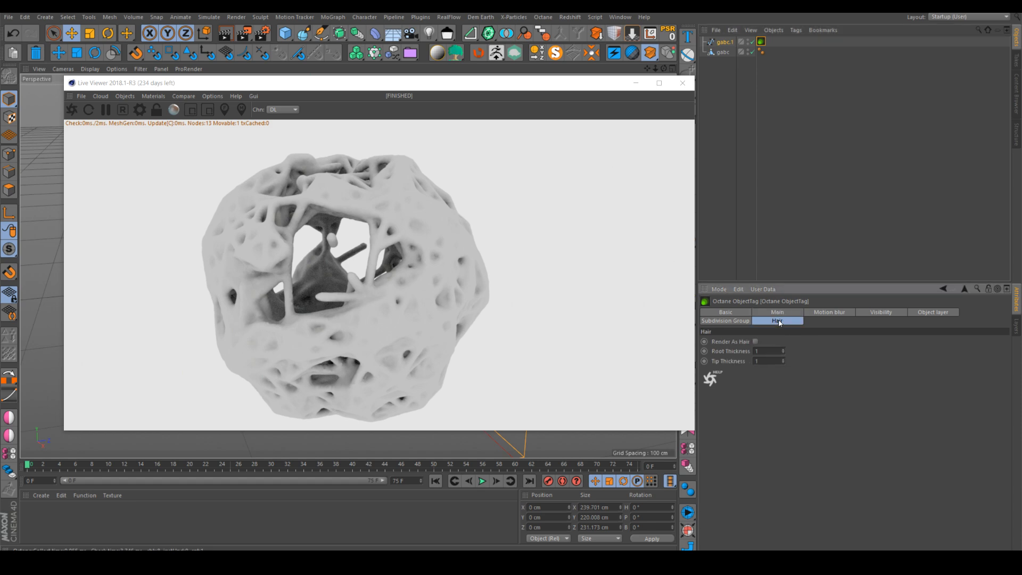
{"action": "left_click", "coordinate": [756, 341]}
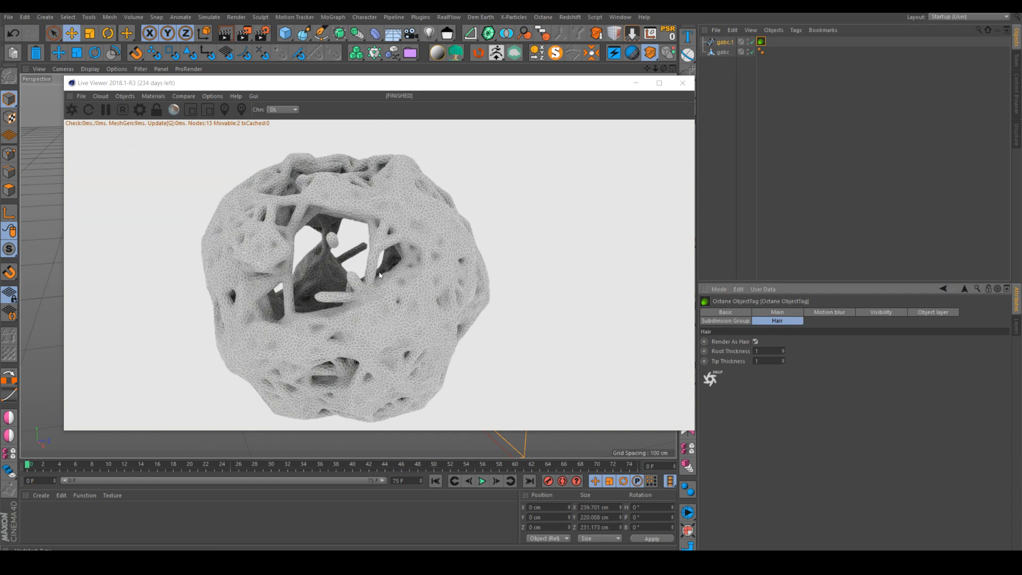
Check the hexagonal wires in the Octane render, close the Live Viewer and delete the spline's Octane ObjectTag.
{"action": "right_click_drag", "start_coordinate": [379, 276], "coordinate": [176, 327]}
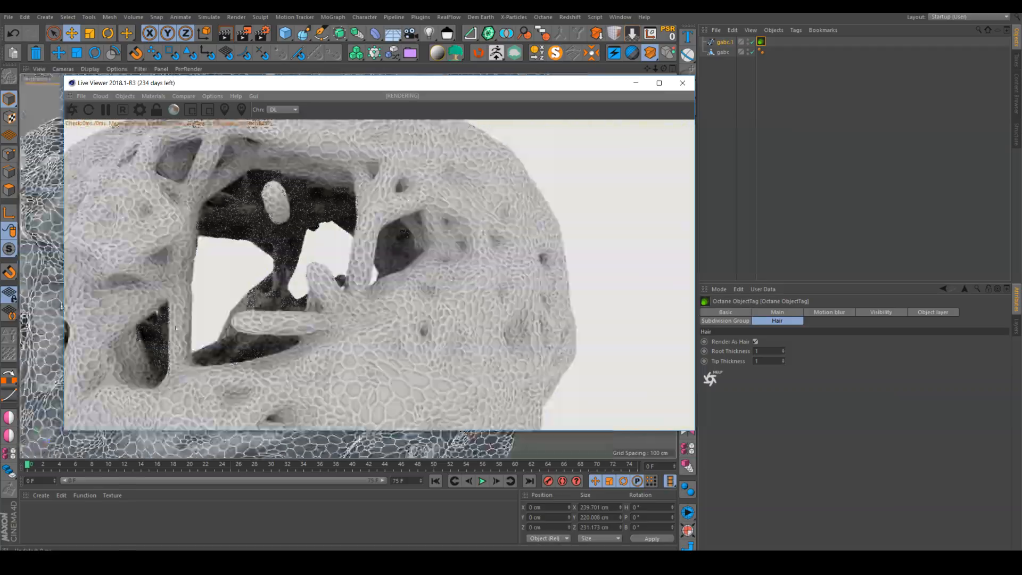
{"action": "middle_click_drag", "start_coordinate": [287, 291], "coordinate": [333, 310]}
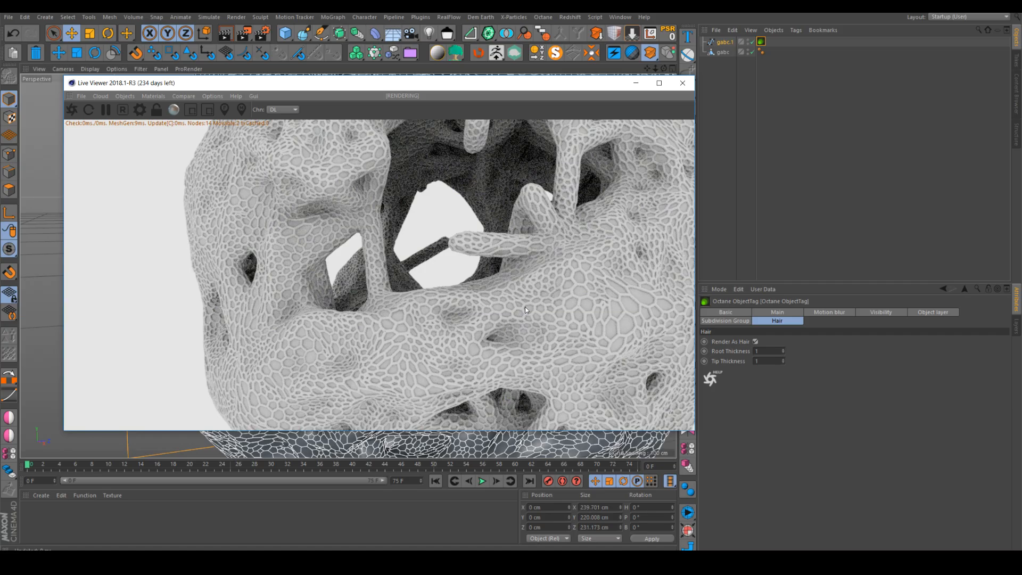
{"action": "scroll", "coordinate": [526, 309], "scroll_direction": "down", "scroll_amount": 5}
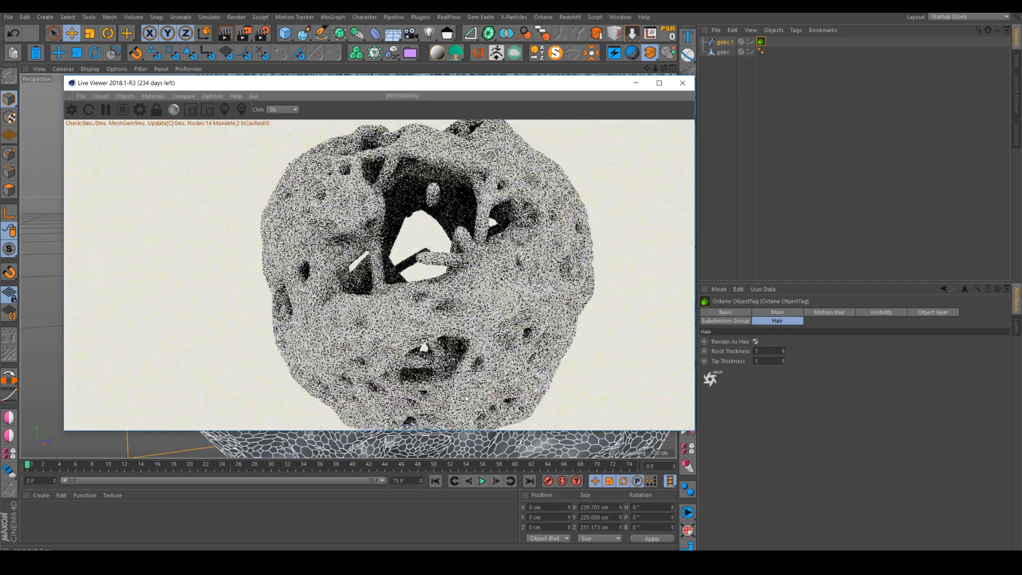
{"action": "middle_click_drag", "start_coordinate": [526, 310], "coordinate": [475, 322]}
{"action": "left_click", "coordinate": [683, 83]}
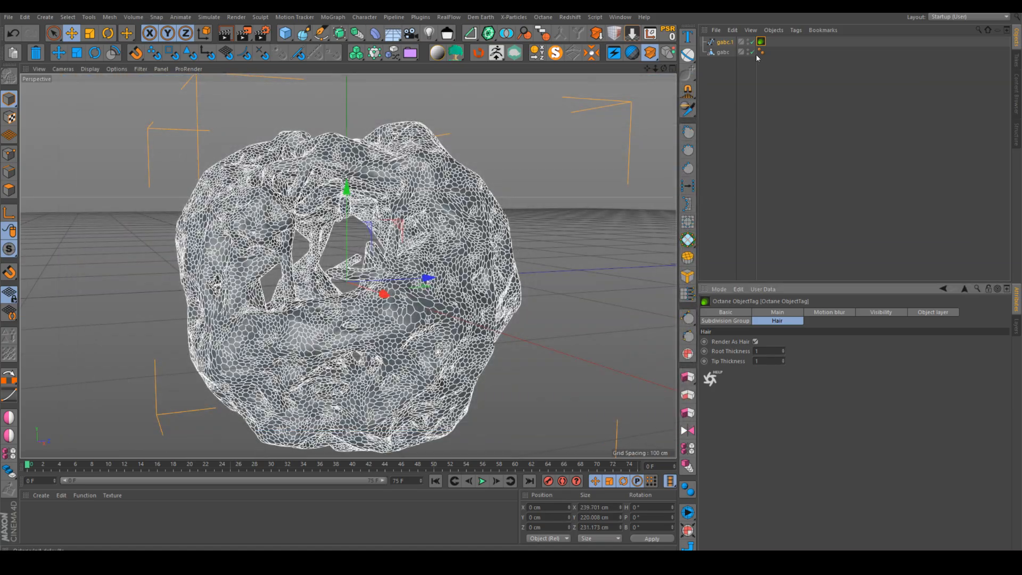
{"action": "left_click", "coordinate": [766, 45]}
Open the Redshift RenderView as a smaller floating window, set its display to Fixed Scaling and start the interactive render.
{"action": "left_click", "coordinate": [571, 17]}
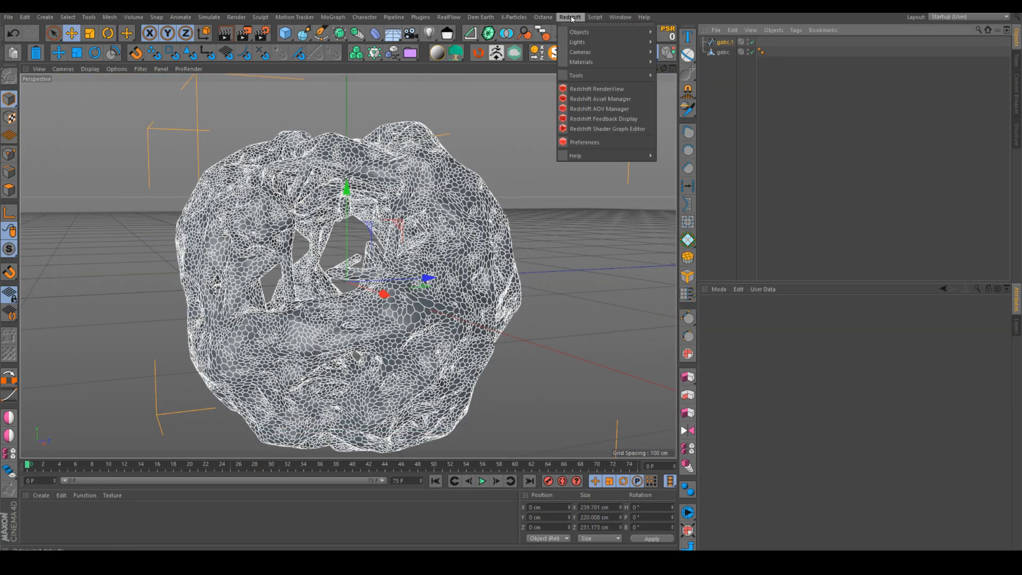
{"action": "left_click", "coordinate": [600, 89]}
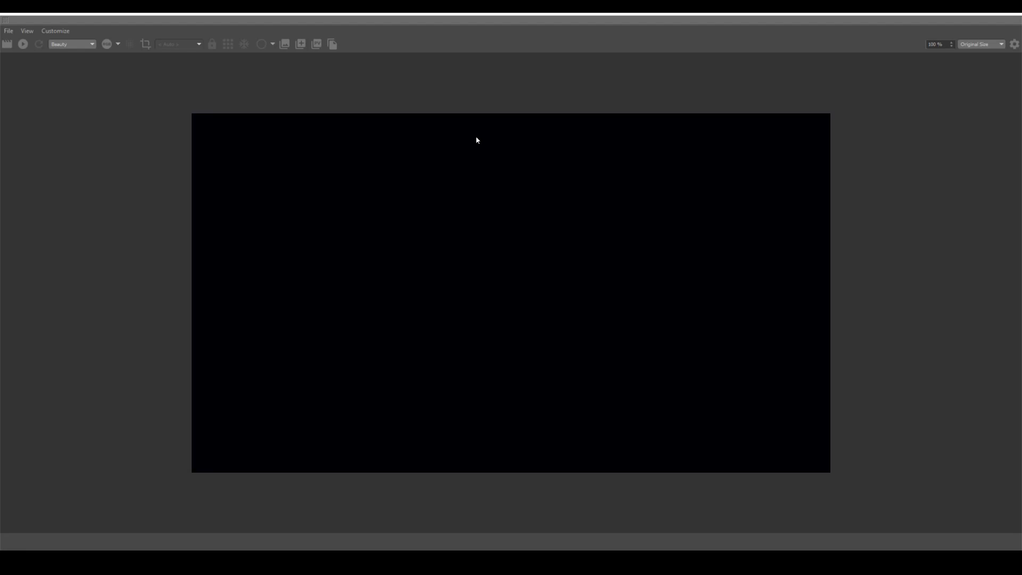
{"action": "double_click", "coordinate": [400, 15]}
{"action": "left_click_drag", "start_coordinate": [176, 55], "coordinate": [229, 94]}
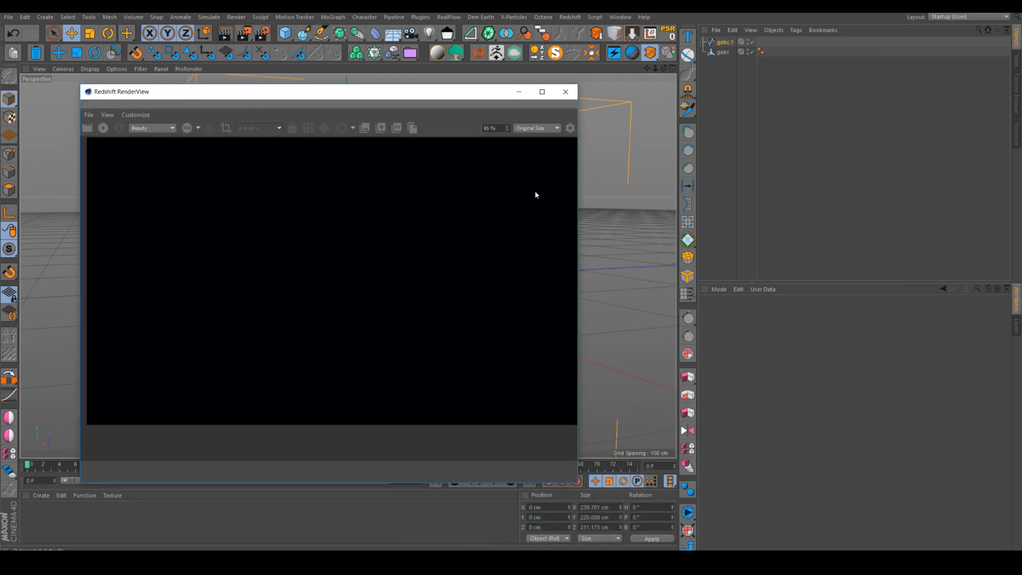
{"action": "left_click", "coordinate": [535, 130]}
{"action": "left_click", "coordinate": [532, 151]}
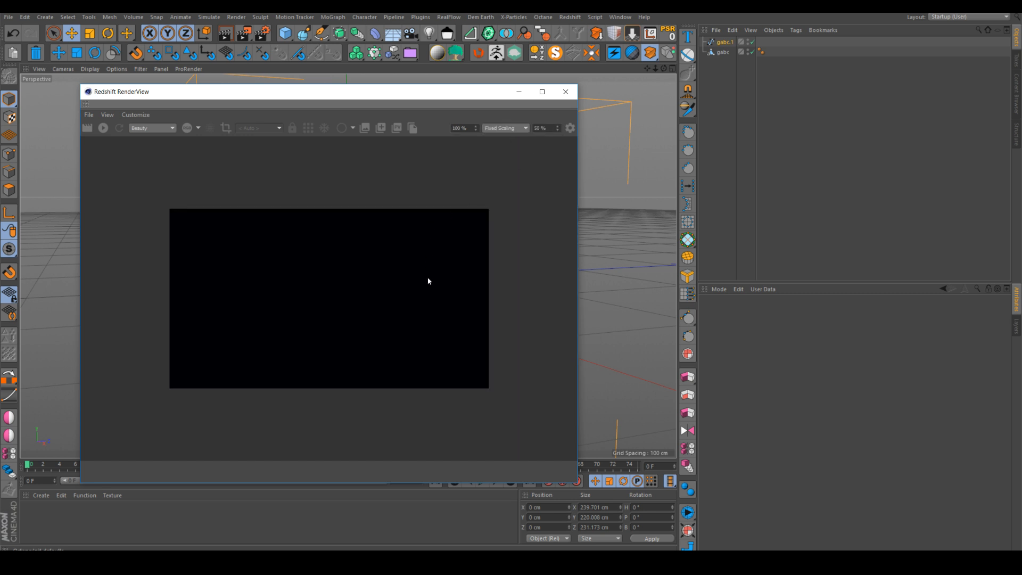
{"action": "scroll", "coordinate": [428, 281], "scroll_direction": "up", "scroll_amount": 3}
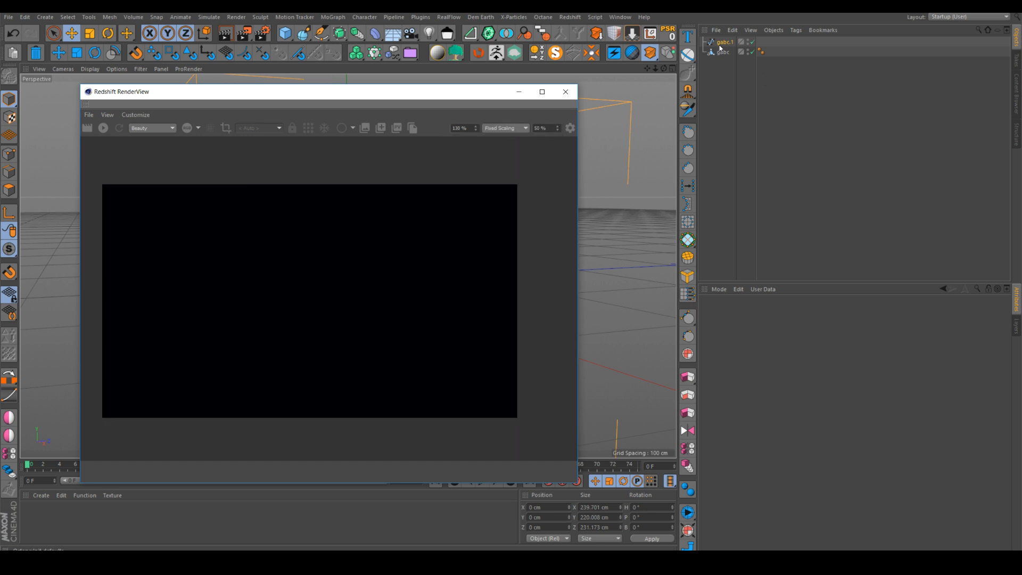
{"action": "left_click", "coordinate": [103, 128]}
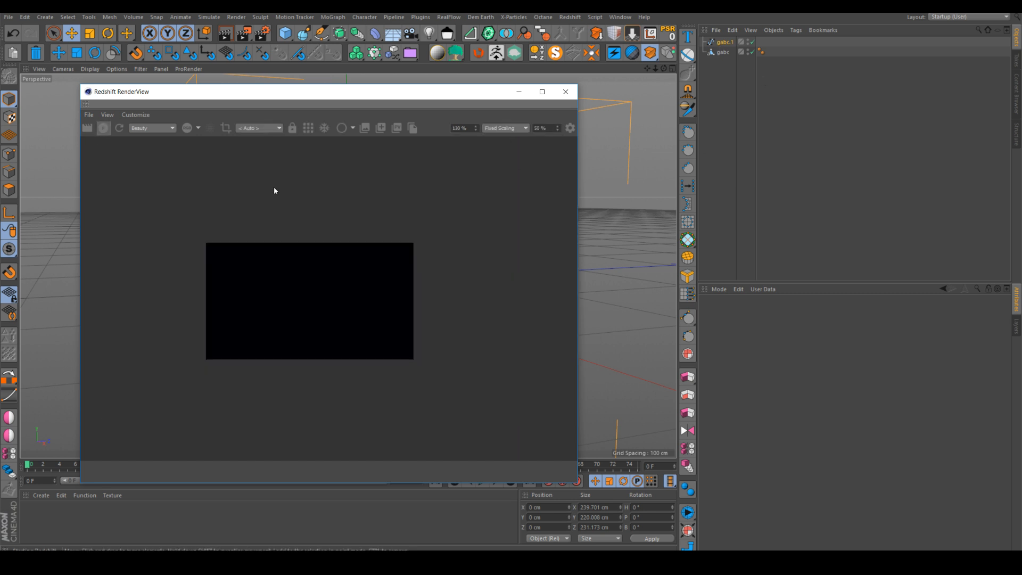
Add a Redshift Object tag to the gabc.1 spline object and set its curve mode to Hair Strands.
{"action": "right_click", "coordinate": [722, 43]}
{"action": "mouse_move", "coordinate": [730, 47]}
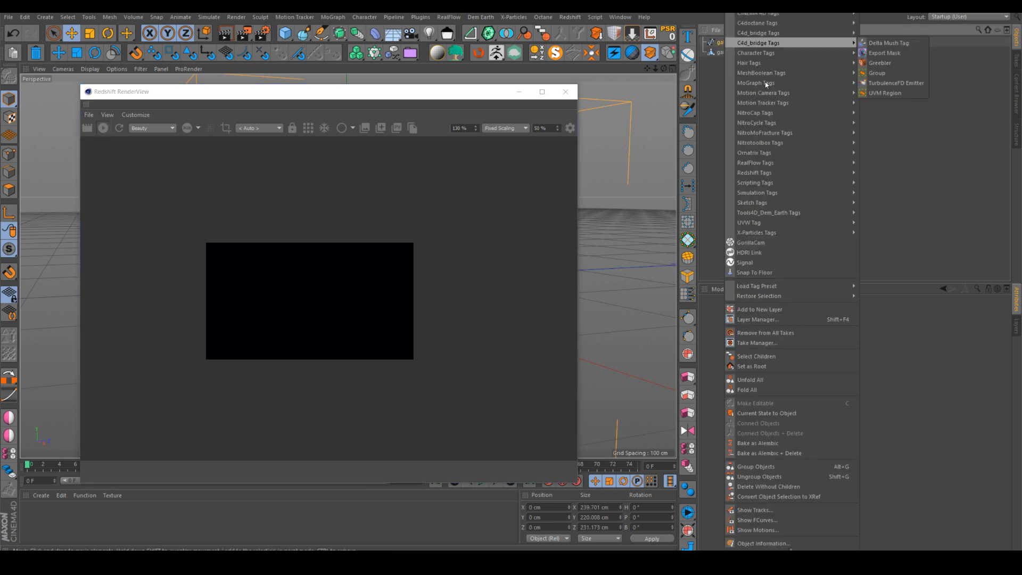
{"action": "mouse_move", "coordinate": [761, 172]}
{"action": "left_click", "coordinate": [884, 182]}
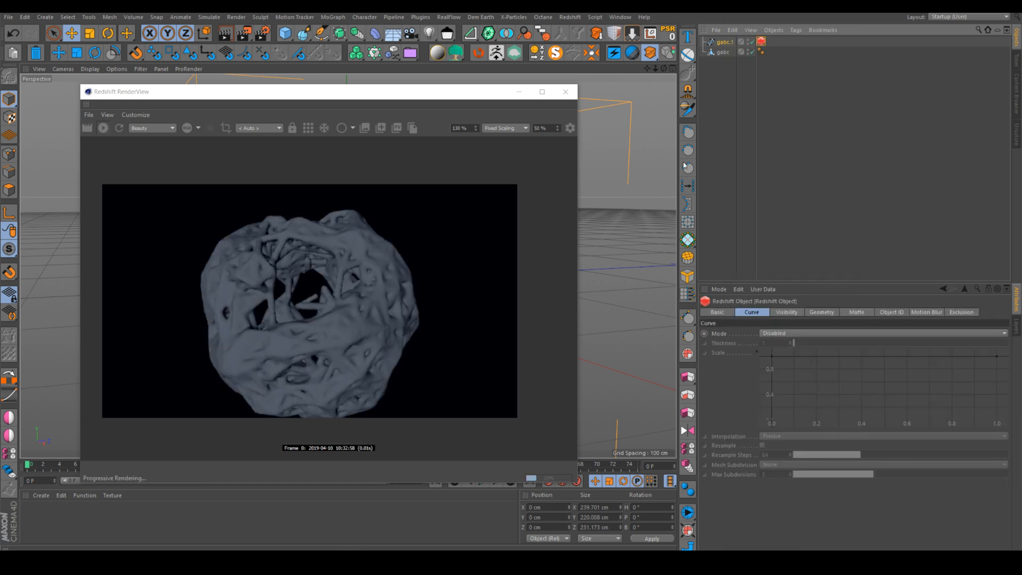
{"action": "left_click", "coordinate": [776, 333]}
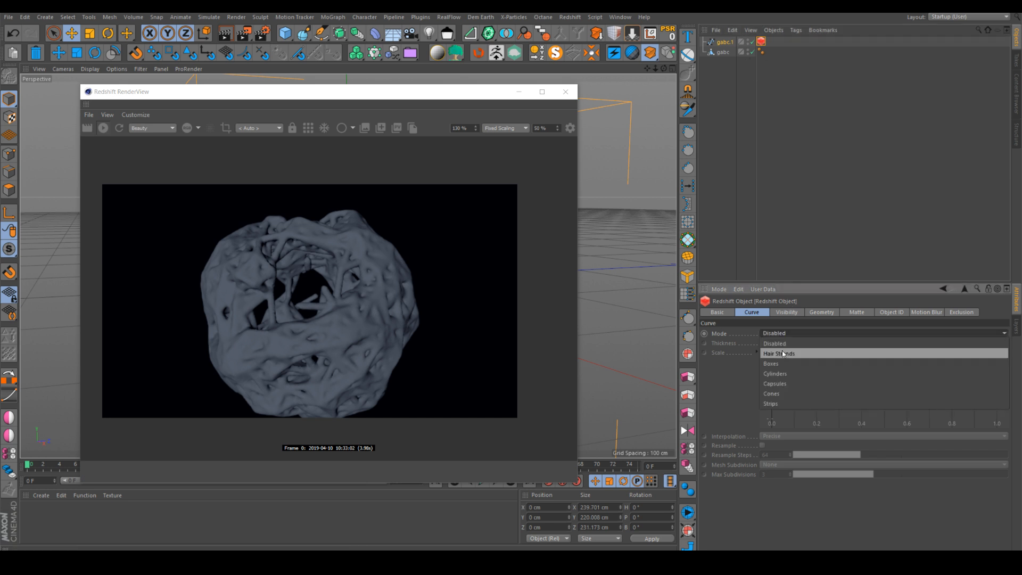
{"action": "left_click", "coordinate": [781, 353]}
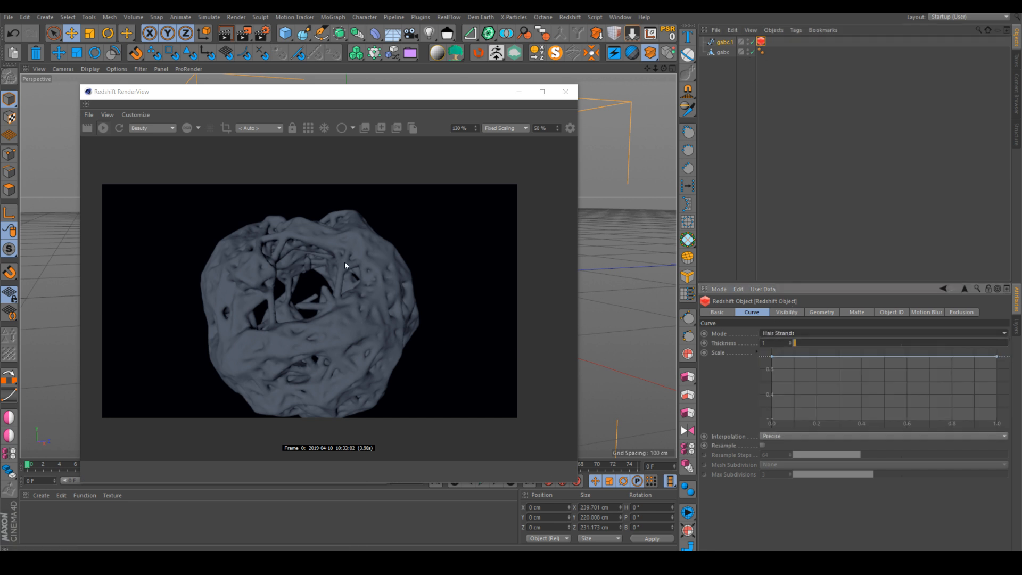
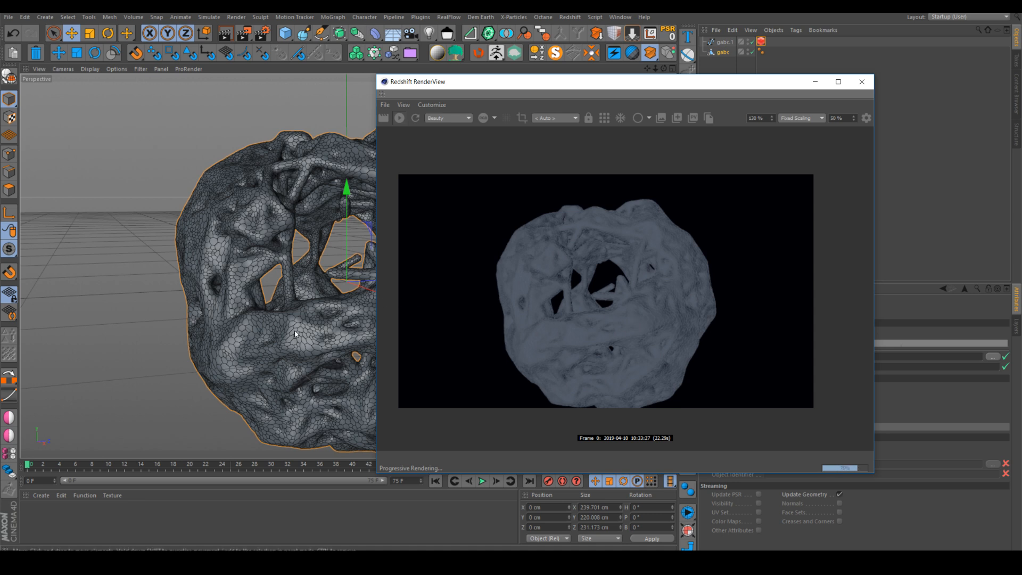
Add a Redshift Dome Light to illuminate the mesh and its wireframe.
{"action": "scroll", "coordinate": [296, 330], "scroll_direction": "up", "scroll_amount": 8}
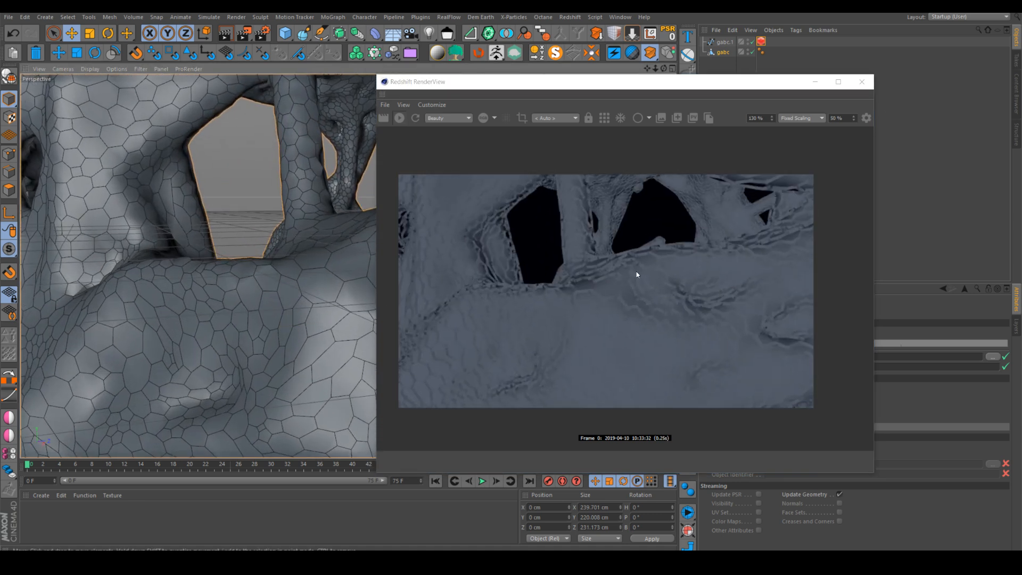
{"action": "scroll", "coordinate": [181, 298], "scroll_direction": "down", "scroll_amount": 8}
{"action": "scroll", "coordinate": [298, 256], "scroll_direction": "up", "scroll_amount": 2}
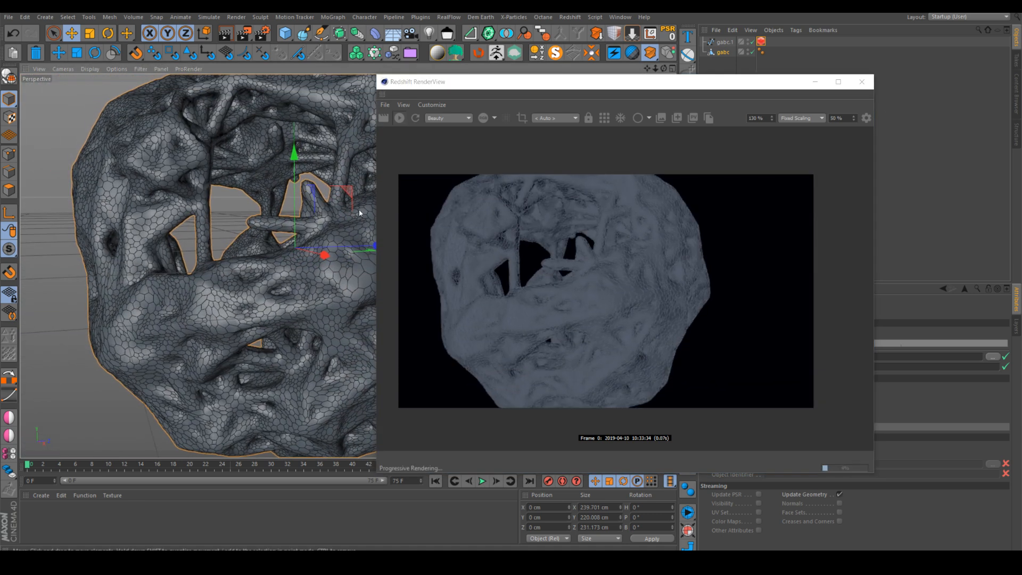
{"action": "left_click", "coordinate": [570, 17]}
{"action": "mouse_move", "coordinate": [586, 33]}
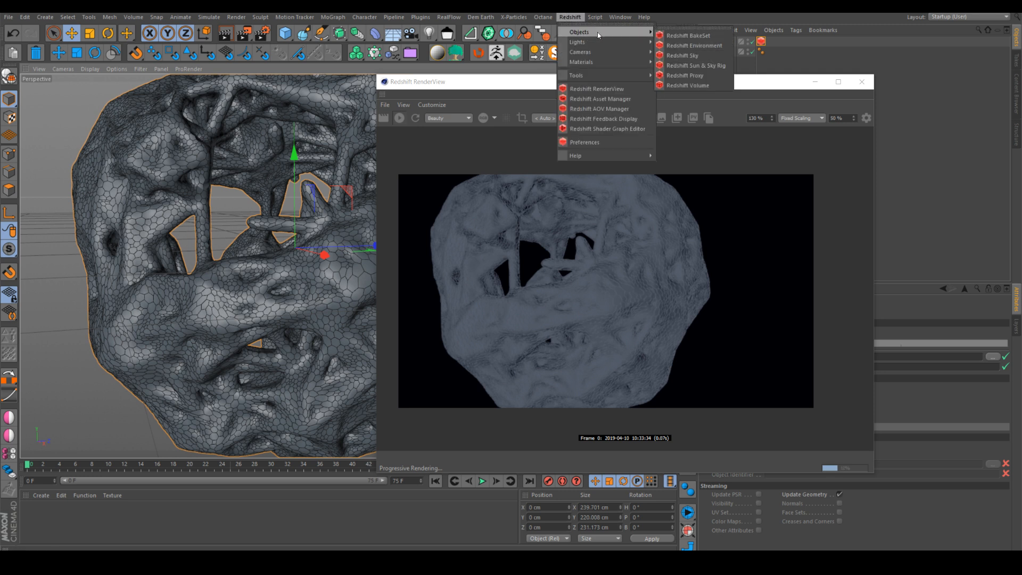
{"action": "mouse_move", "coordinate": [620, 40]}
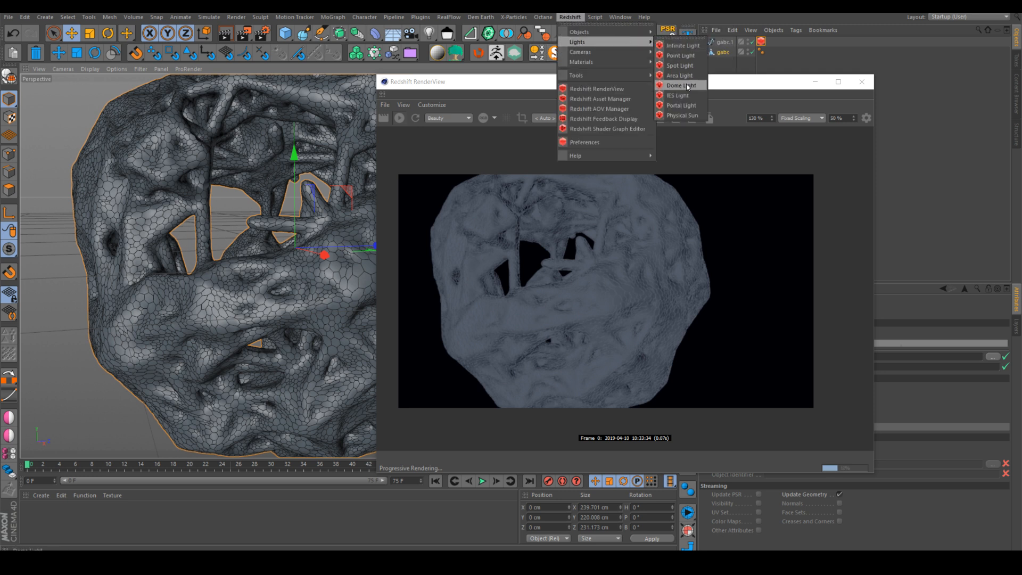
{"action": "left_click", "coordinate": [686, 55]}
{"action": "left_click_drag", "start_coordinate": [694, 87], "coordinate": [414, 68]}
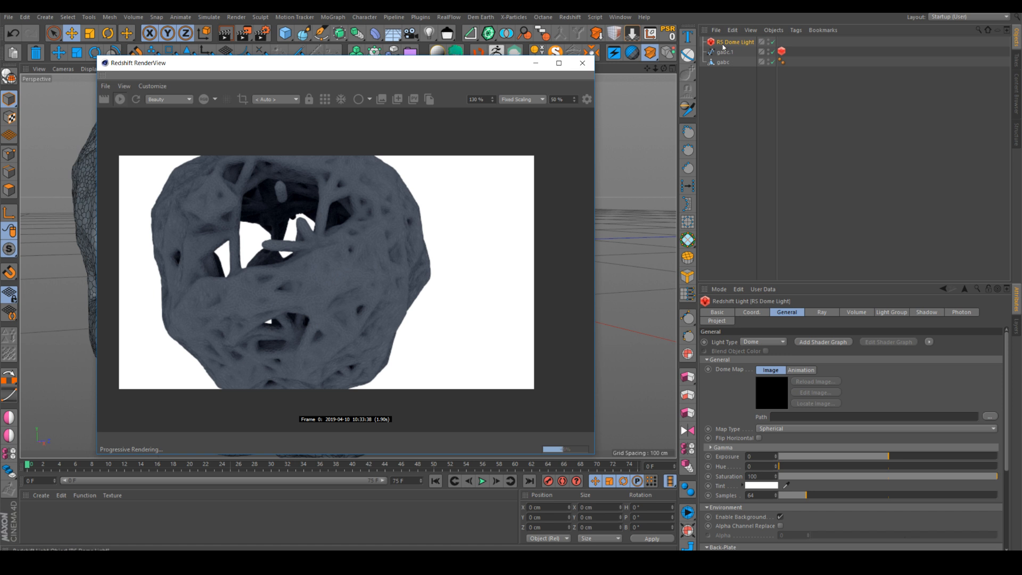
Add an HDRI Link tag to the RS Dome Light, load an HDRI as its dome map and check the render.
{"action": "right_click", "coordinate": [735, 46]}
{"action": "left_click", "coordinate": [770, 254]}
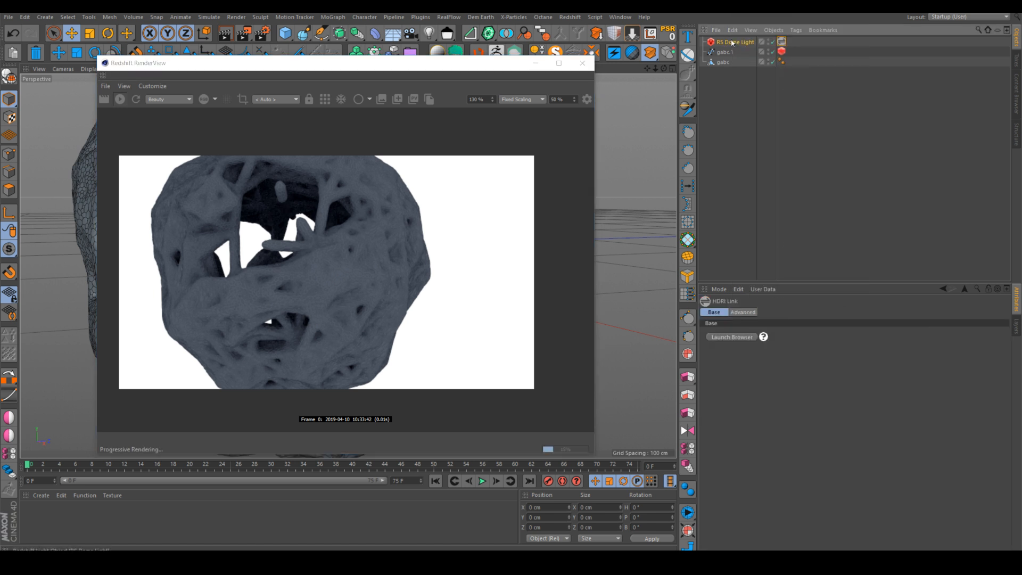
{"action": "left_click", "coordinate": [726, 42]}
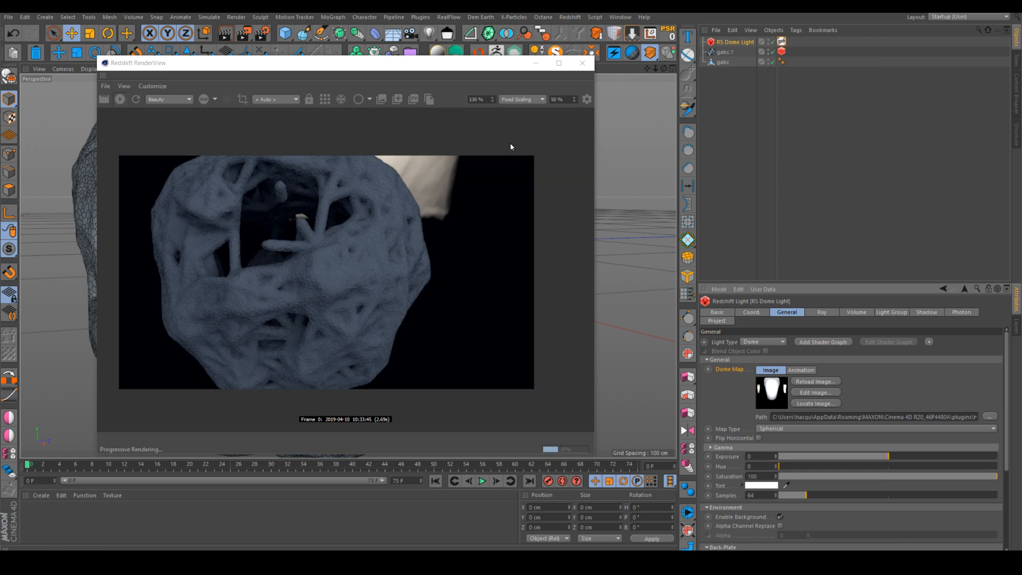
{"action": "left_click_drag", "start_coordinate": [357, 69], "coordinate": [670, 59]}
{"action": "scroll", "coordinate": [378, 218], "scroll_direction": "up", "scroll_amount": 5}
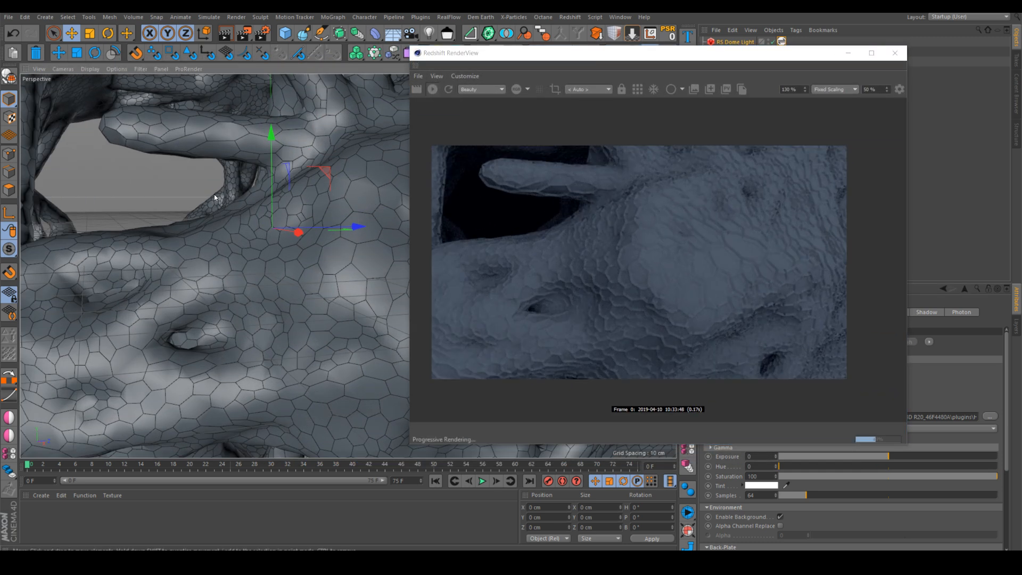
Check the Redshift render of the mesh from farther away and other angles, and close the RenderView.
{"action": "scroll", "coordinate": [655, 265], "scroll_direction": "down", "scroll_amount": 2}
{"action": "scroll", "coordinate": [181, 277], "scroll_direction": "down", "scroll_amount": 3}
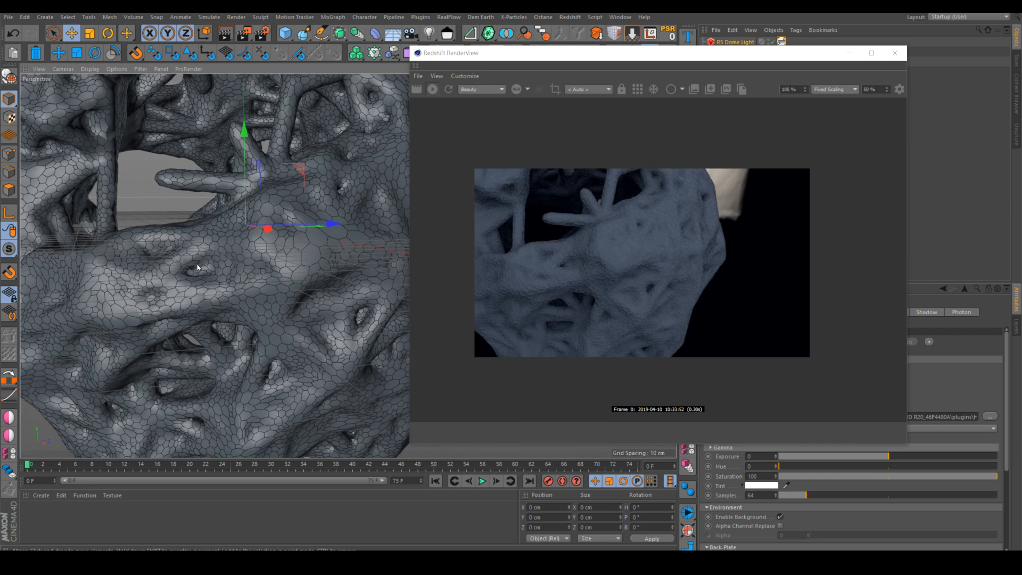
{"action": "left_click_drag", "start_coordinate": [197, 265], "coordinate": [235, 263], "text": "alt"}
{"action": "middle_click_drag", "start_coordinate": [209, 249], "coordinate": [287, 246], "text": "alt"}
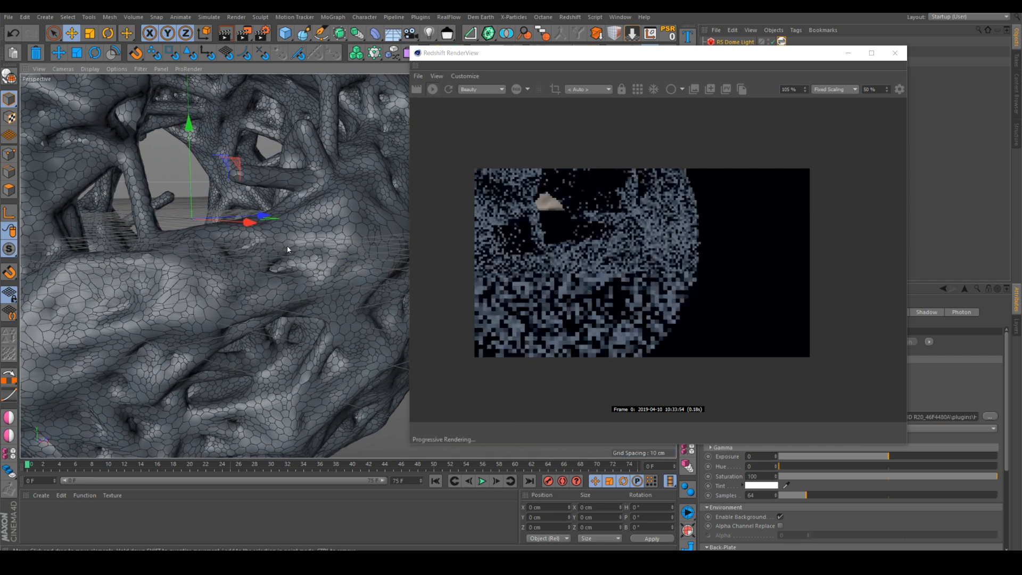
{"action": "scroll", "coordinate": [287, 249], "scroll_direction": "down", "scroll_amount": 6}
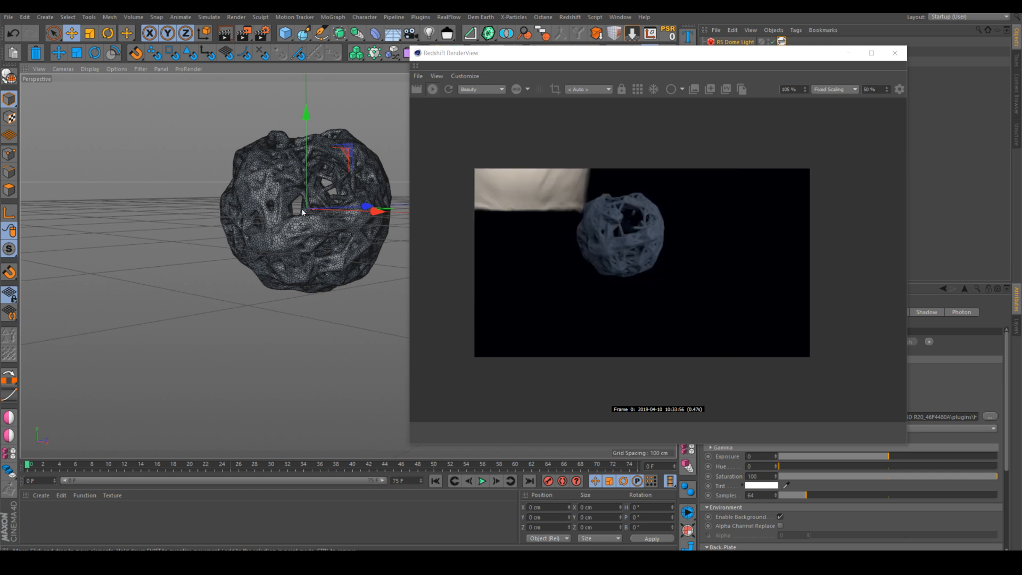
{"action": "middle_click_drag", "start_coordinate": [302, 212], "coordinate": [296, 243], "text": "alt"}
{"action": "left_click", "coordinate": [895, 52]}
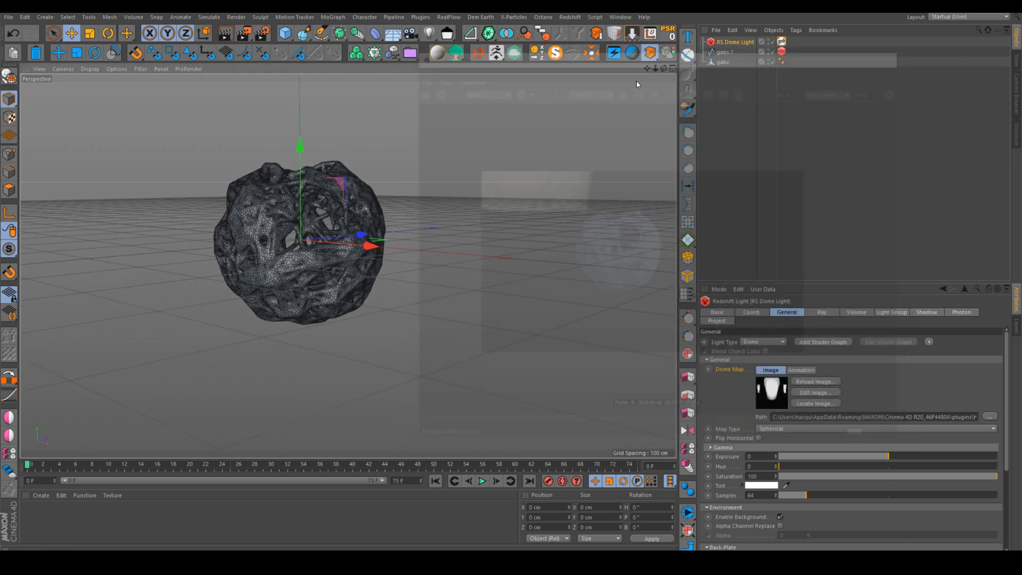
{"action": "left_click", "coordinate": [790, 75]}
{"action": "left_click_drag", "start_coordinate": [794, 72], "coordinate": [766, 35]}
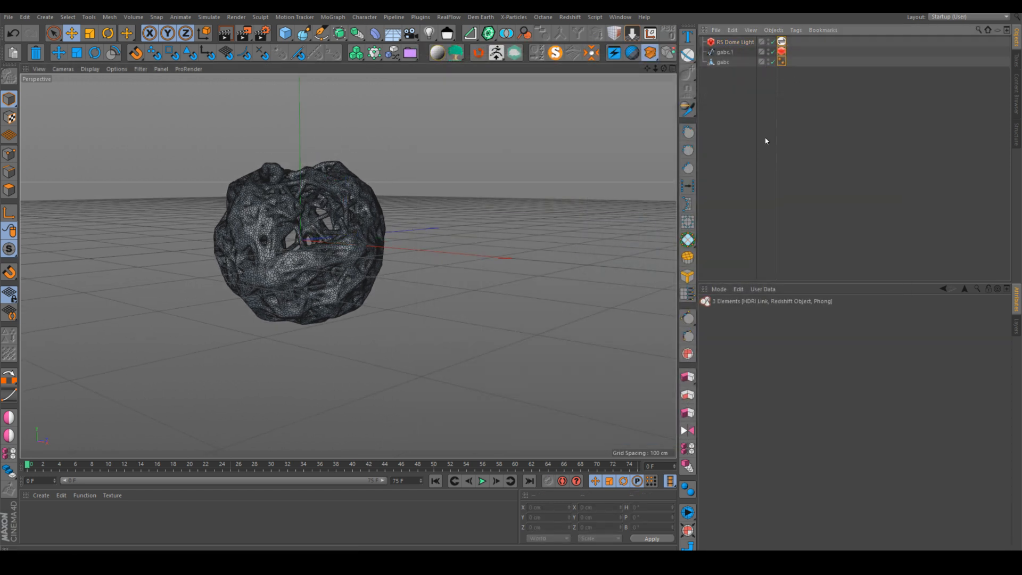
Examine the reference render 1.png of the perforated figures at full size and leave the image.
{"action": "left_click", "coordinate": [713, 524]}
{"action": "mouse_move", "coordinate": [679, 559]}
{"action": "left_click", "coordinate": [705, 488]}
{"action": "scroll", "coordinate": [338, 252], "scroll_direction": "up", "scroll_amount": 4}
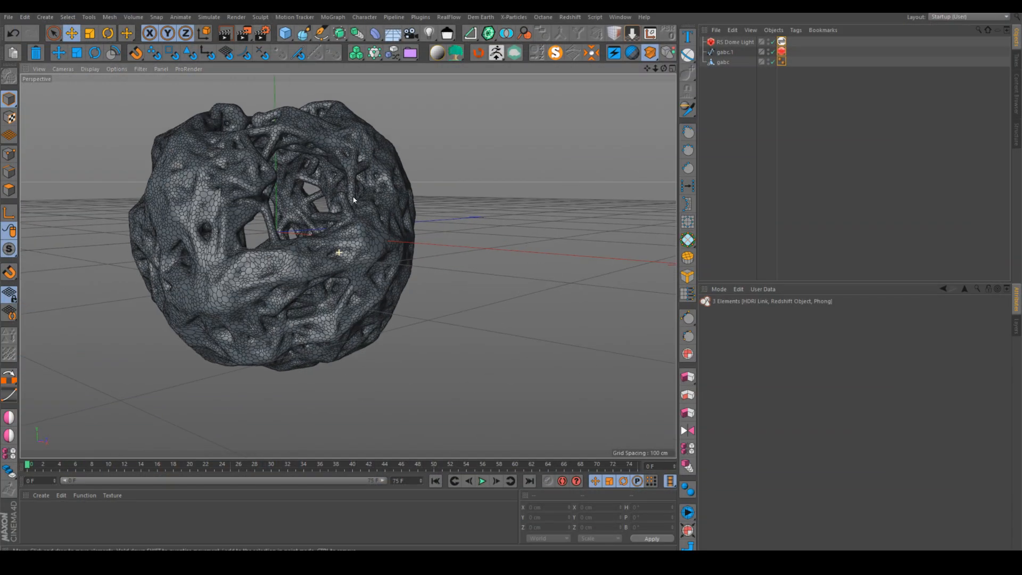
{"action": "middle_click_drag", "start_coordinate": [353, 200], "coordinate": [433, 218], "text": "alt"}
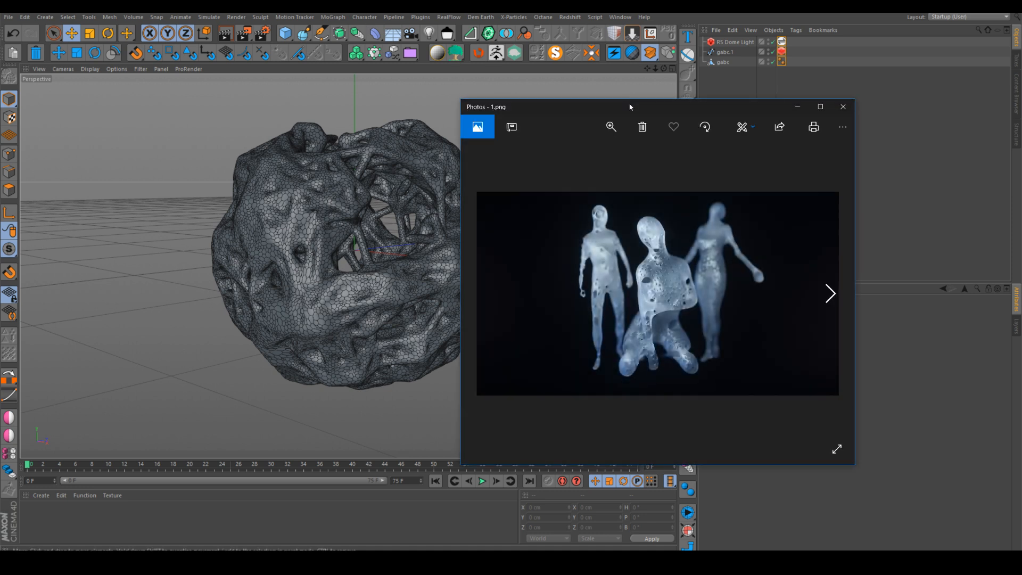
{"action": "double_click", "coordinate": [630, 101]}
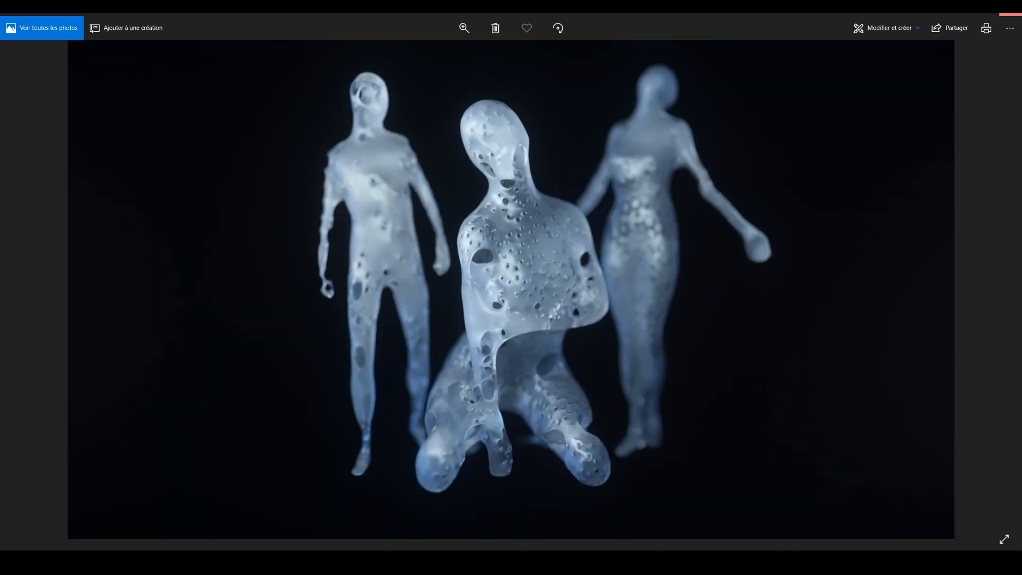
{"action": "left_click", "coordinate": [1011, 15]}
Delete all objects from the Cinema 4D scene, switch to Houdini and delete every node in the torus1 network.
{"action": "key", "text": "ctrl+a"}
{"action": "key", "text": "Delete"}
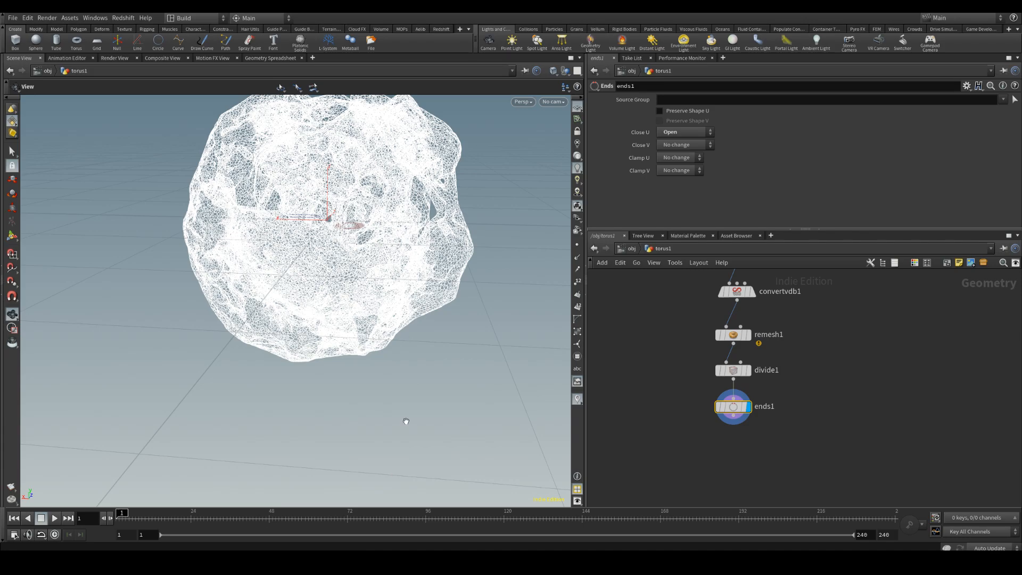
{"action": "scroll", "coordinate": [808, 423], "scroll_direction": "down", "scroll_amount": 5}
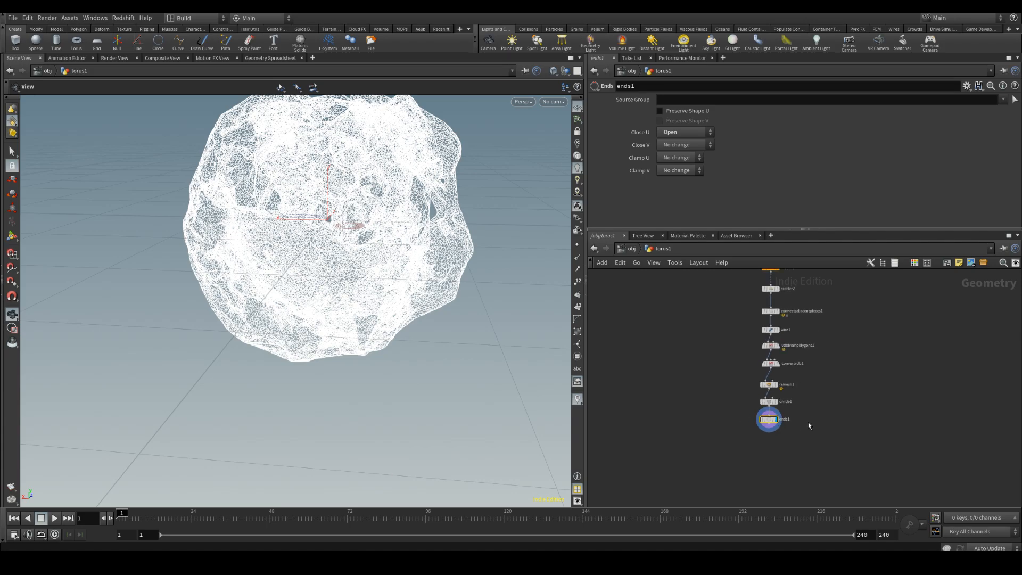
{"action": "scroll", "coordinate": [821, 402], "scroll_direction": "down", "scroll_amount": 2}
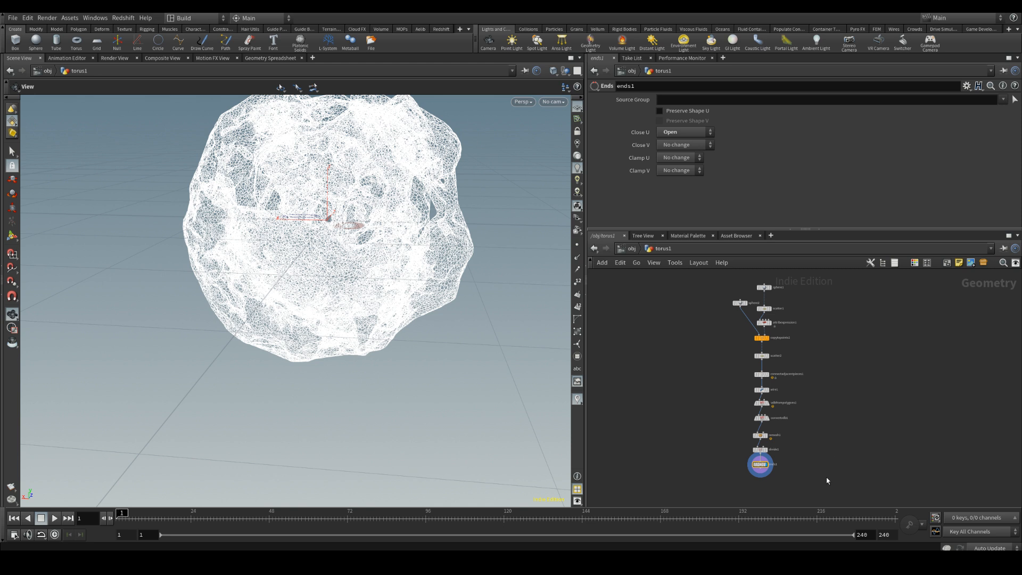
{"action": "left_click_drag", "start_coordinate": [789, 484], "coordinate": [689, 278]}
{"action": "key", "text": "Delete"}
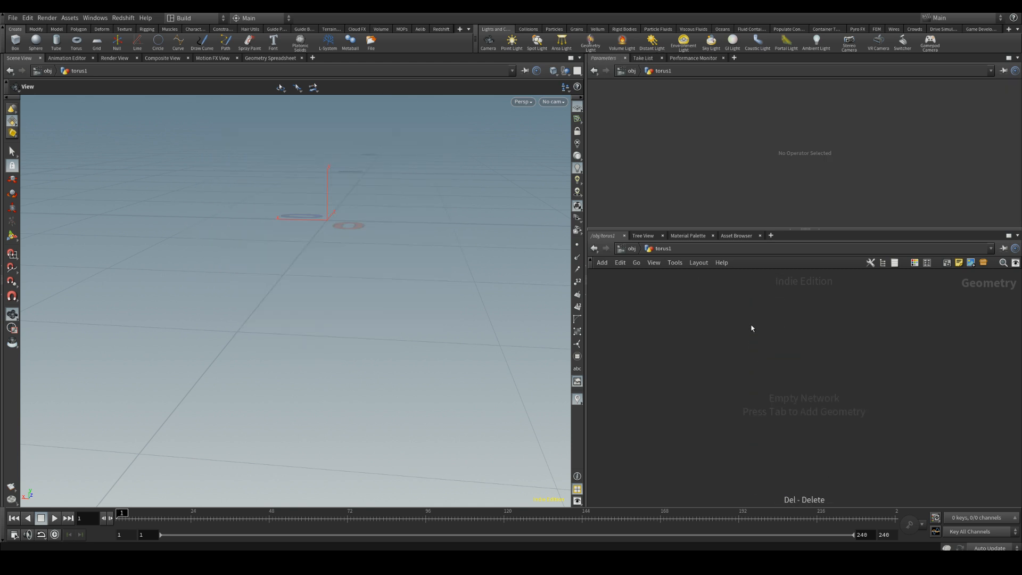
Add a File node that loads E:/3D models/Pose seks.obj and inspect the kneeling figure.
{"action": "key", "text": "Tab"}
{"action": "type", "text": "file"}
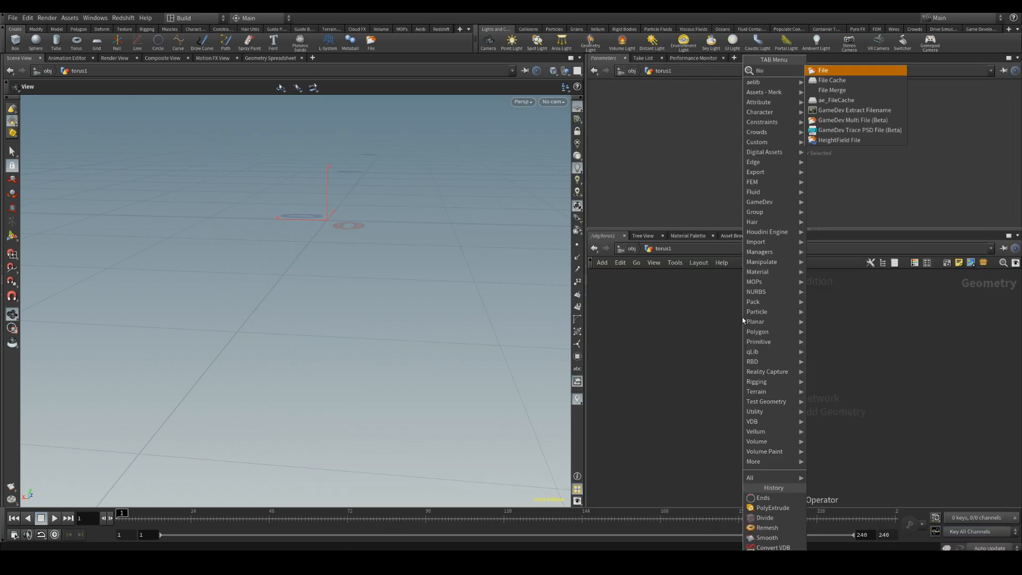
{"action": "key", "text": "Return"}
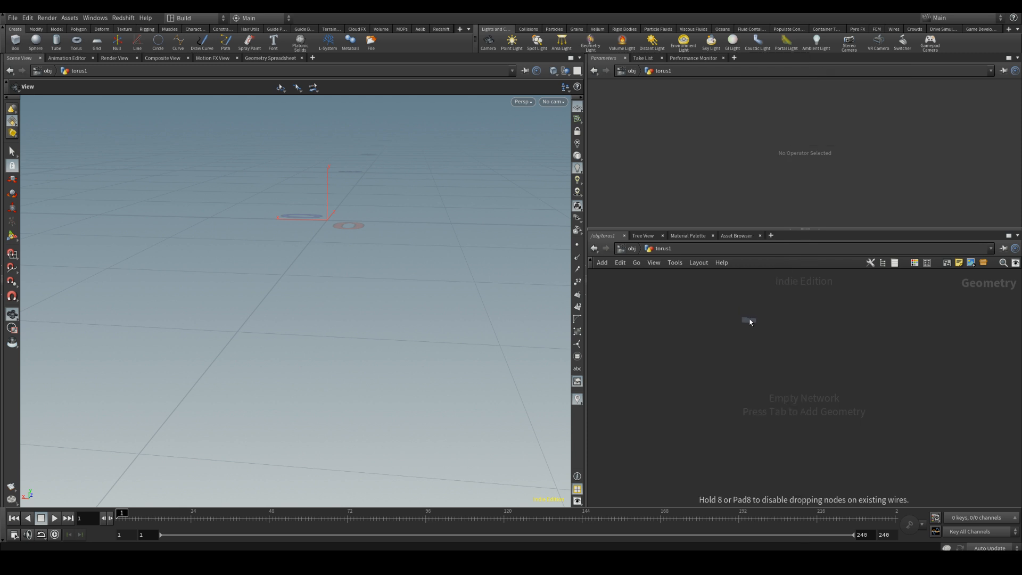
{"action": "left_click", "coordinate": [749, 317]}
{"action": "left_click", "coordinate": [996, 112]}
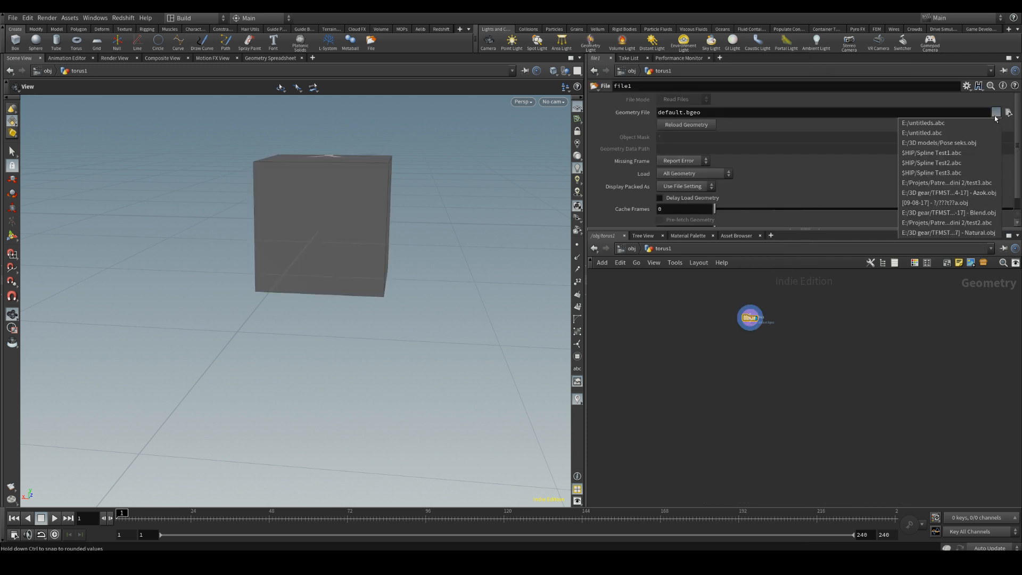
{"action": "left_click", "coordinate": [413, 240]}
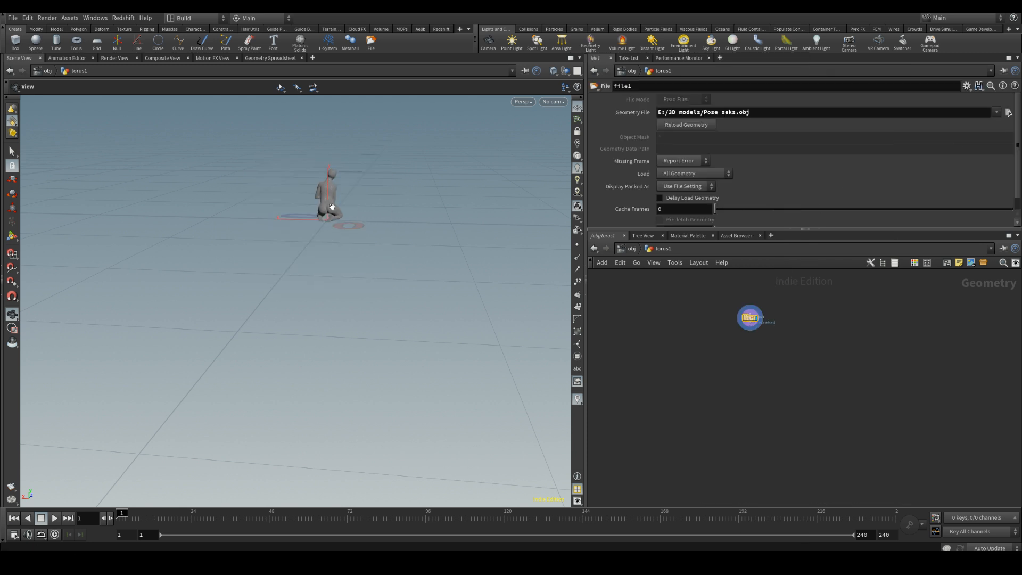
{"action": "scroll", "coordinate": [336, 190], "scroll_direction": "up", "scroll_amount": 5}
{"action": "left_click_drag", "start_coordinate": [302, 200], "coordinate": [274, 275]}
{"action": "scroll", "coordinate": [275, 274], "scroll_direction": "up", "scroll_amount": 3}
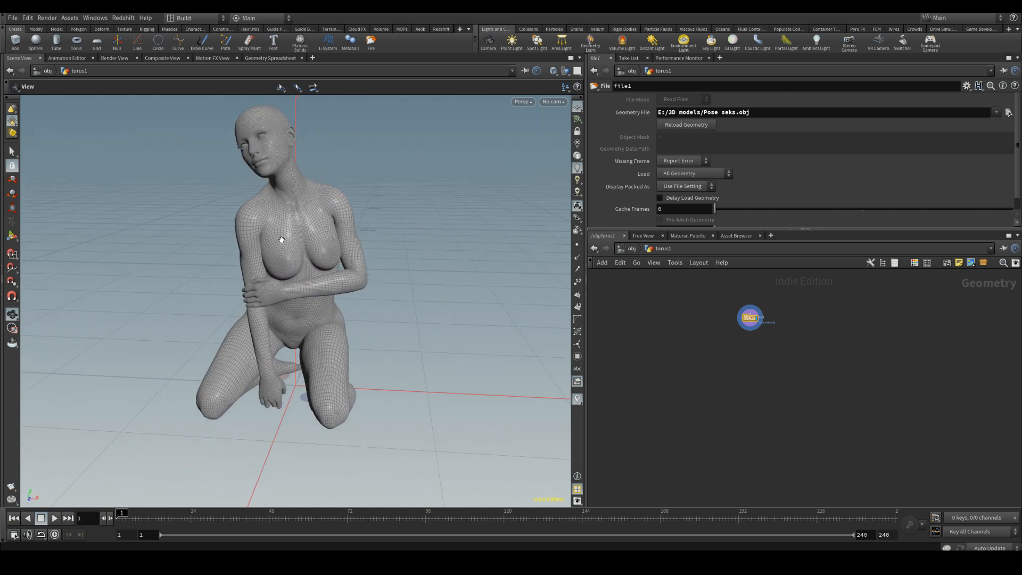
{"action": "left_click_drag", "start_coordinate": [279, 236], "coordinate": [346, 255]}
Add a Scatter node below the File node and display its points.
{"action": "scroll", "coordinate": [757, 361], "scroll_direction": "up", "scroll_amount": 3}
{"action": "scroll", "coordinate": [759, 367], "scroll_direction": "up", "scroll_amount": 3}
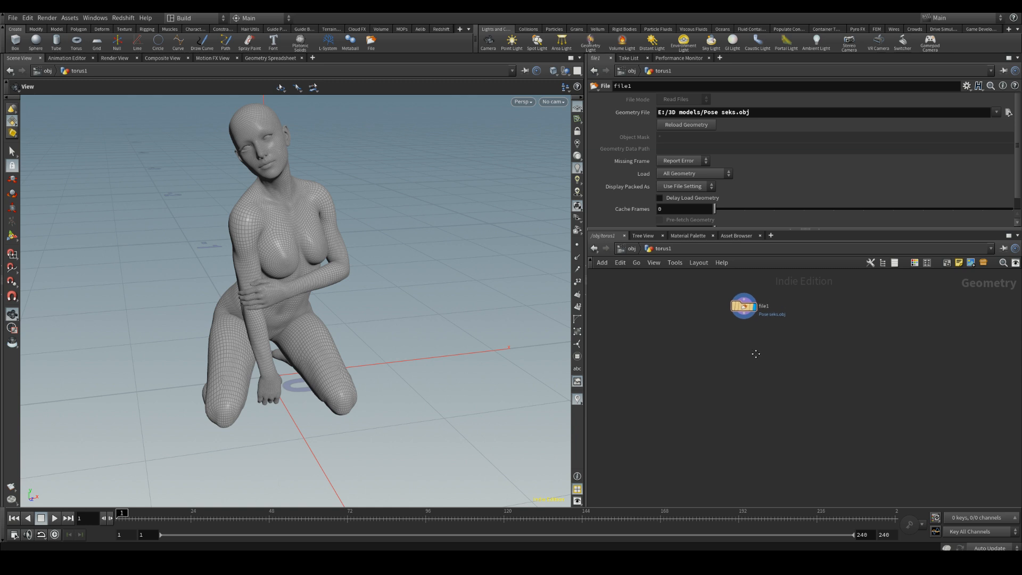
{"action": "key", "text": "Tab"}
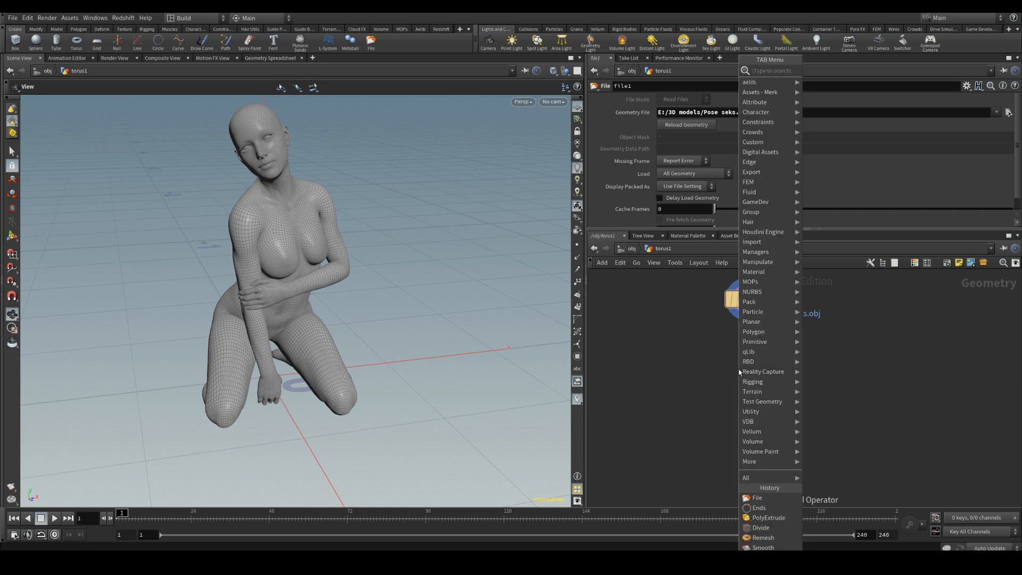
{"action": "type", "text": "scatter"}
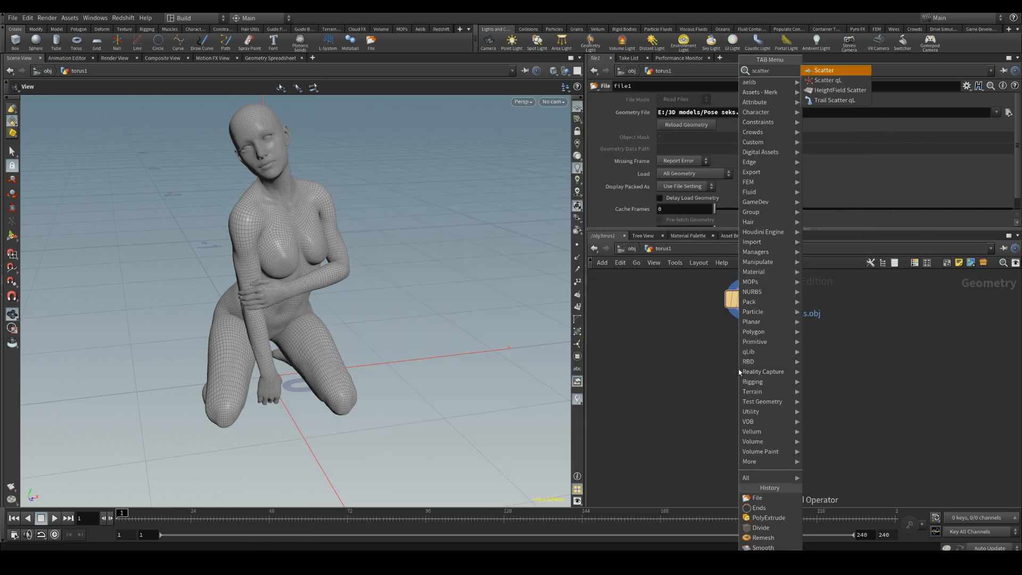
{"action": "left_click", "coordinate": [832, 75]}
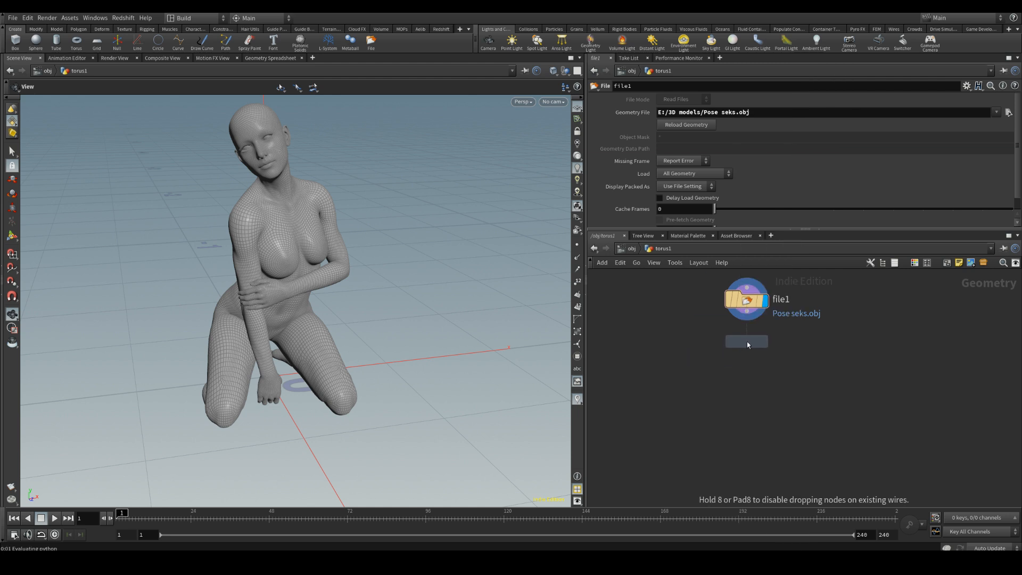
{"action": "left_click", "coordinate": [747, 340]}
{"action": "left_click", "coordinate": [747, 333]}
{"action": "left_click", "coordinate": [747, 333]}
{"action": "left_click", "coordinate": [768, 355]}
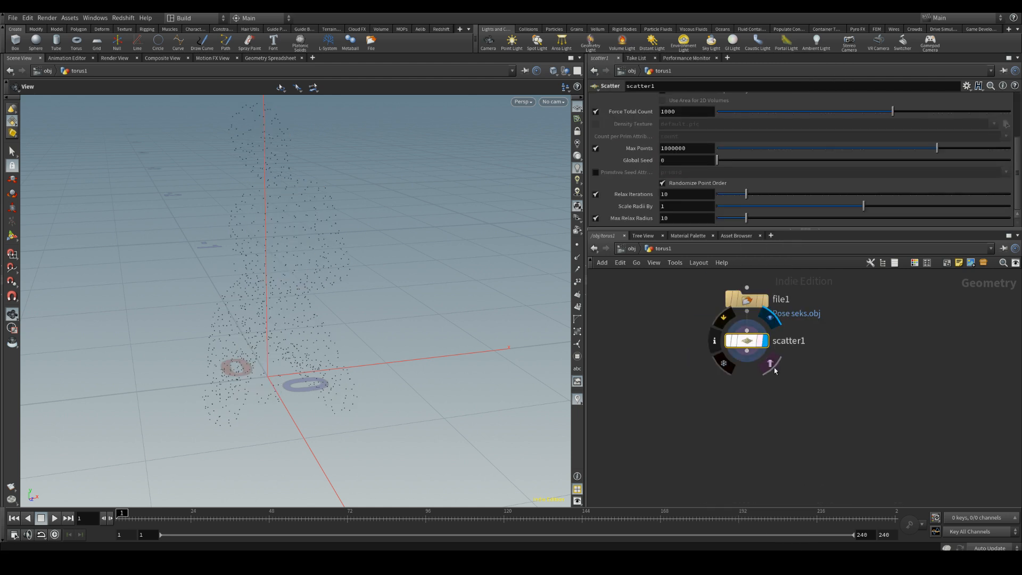
Add a displayed Connect Adjacent Pieces node after the Scatter node and set its connection type to Adjacent Points.
{"action": "key", "text": "Tab"}
{"action": "type", "text": "connect"}
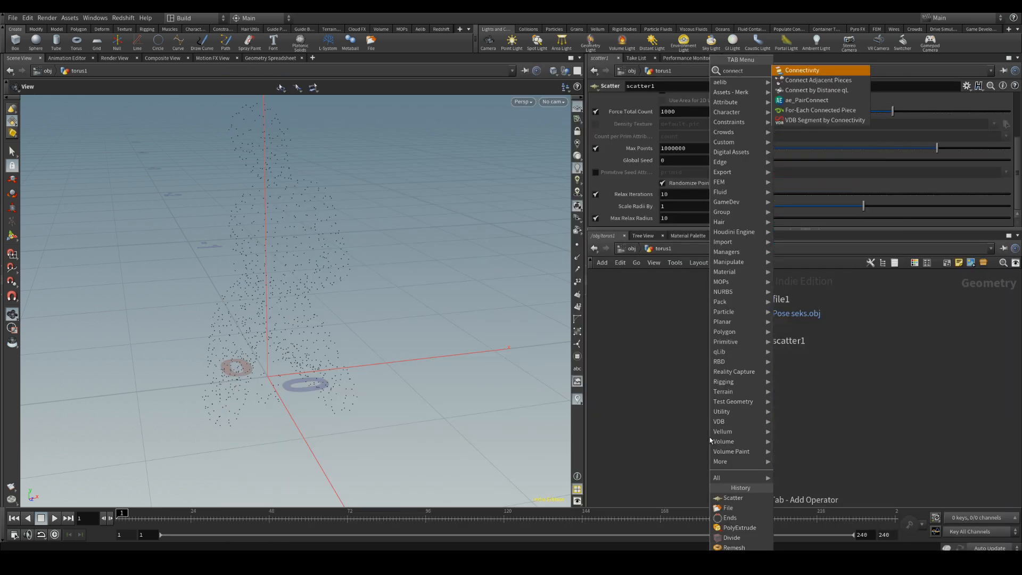
{"action": "left_click", "coordinate": [825, 80]}
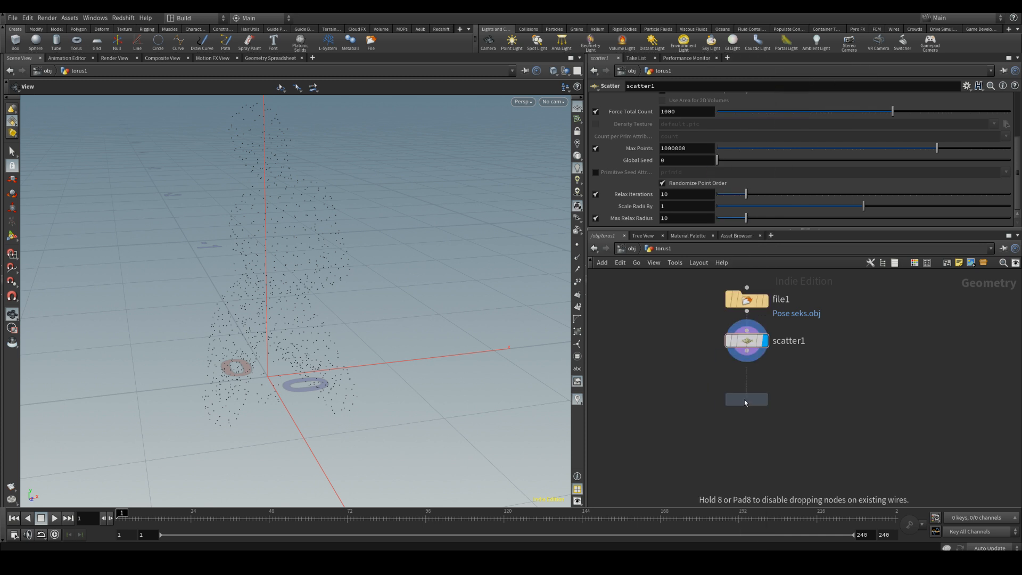
{"action": "left_click", "coordinate": [745, 400]}
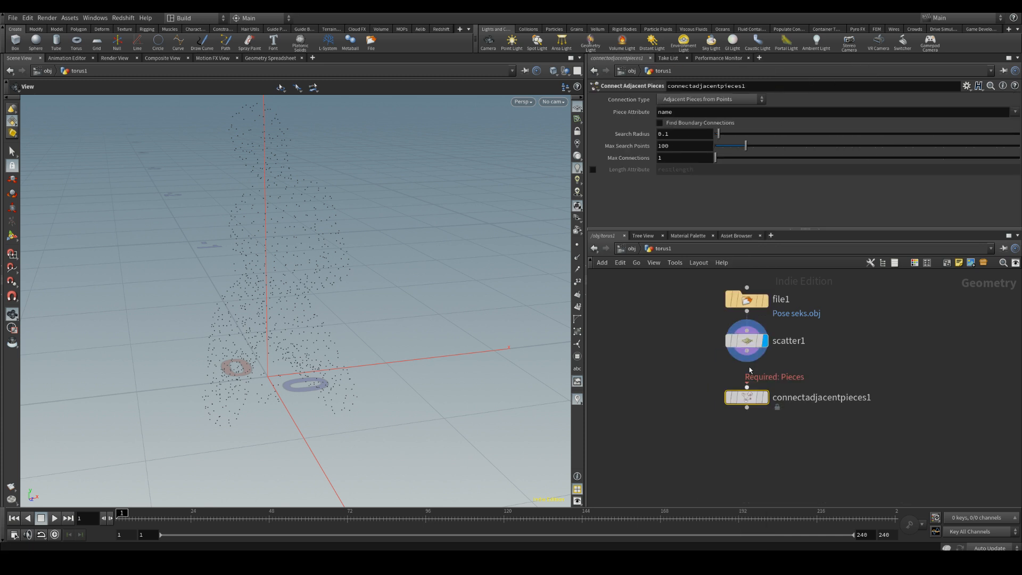
{"action": "left_click", "coordinate": [765, 397]}
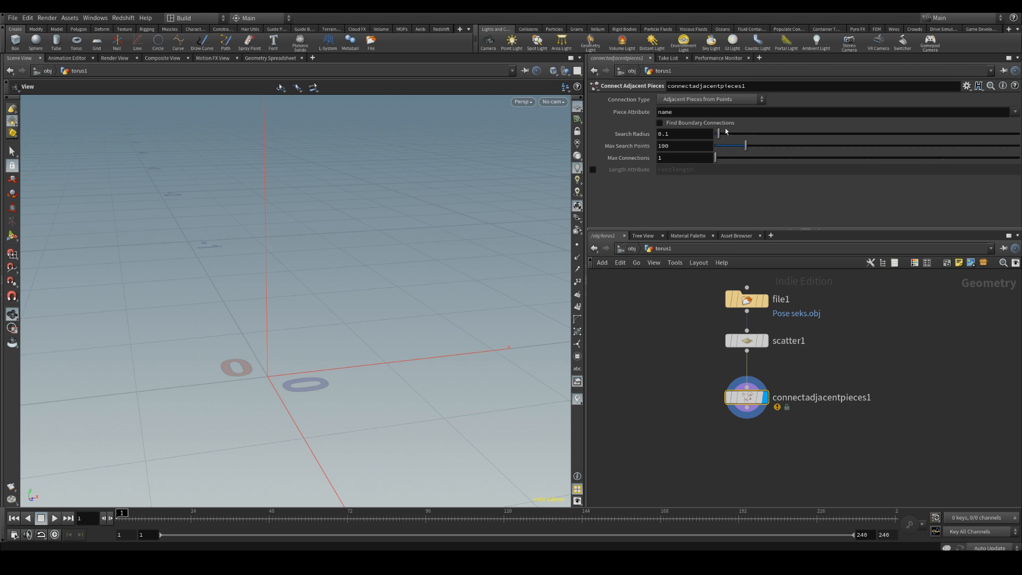
{"action": "left_click", "coordinate": [711, 99]}
{"action": "left_click", "coordinate": [687, 131]}
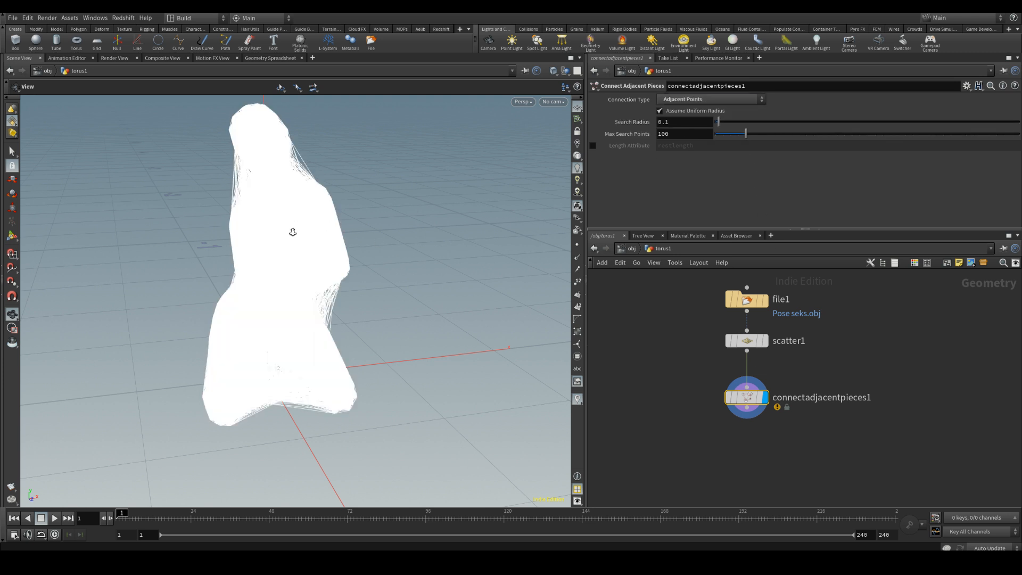
{"action": "left_click_drag", "start_coordinate": [293, 232], "coordinate": [276, 222]}
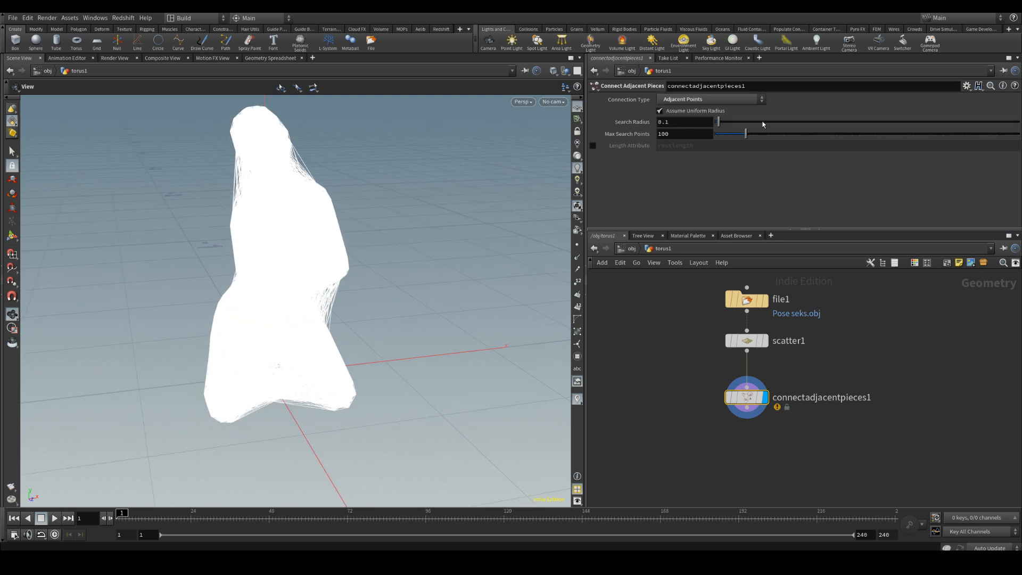
Set the search radius of the Connect Adjacent Pieces node to 0.0089, trying 0.0065 and 0.0085 first.
{"action": "left_click", "coordinate": [695, 121]}
{"action": "key", "text": "BackSpace"}
{"action": "type", "text": "065"}
{"action": "key", "text": "Return"}
{"action": "left_click", "coordinate": [670, 128]}
{"action": "key", "text": "BackSpace"}
{"action": "type", "text": "0"}
{"action": "key", "text": "Return"}
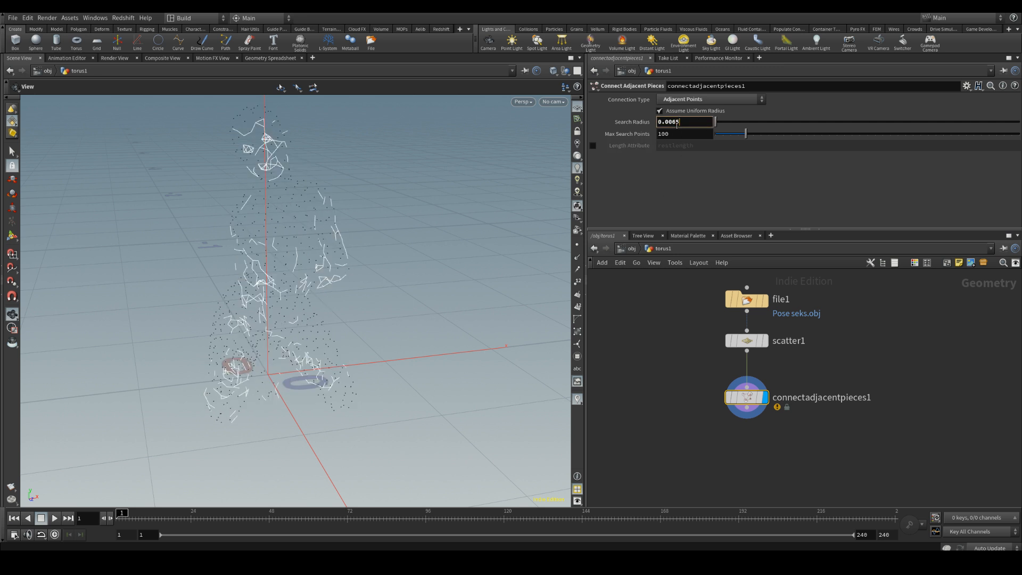
{"action": "key", "text": "BackSpace"}
{"action": "type", "text": "8"}
{"action": "key", "text": "Return"}
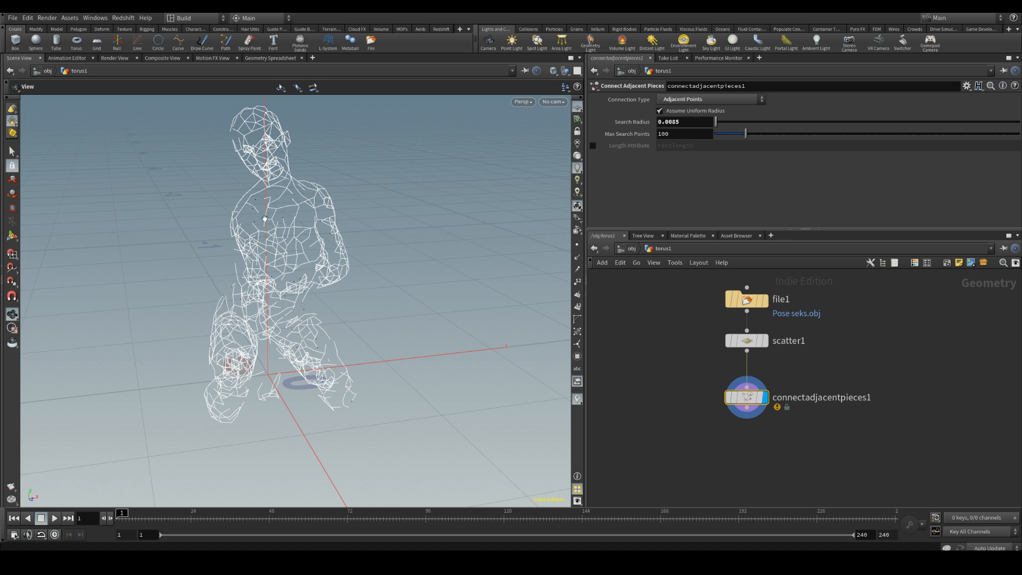
{"action": "left_click_drag", "start_coordinate": [265, 219], "coordinate": [279, 234]}
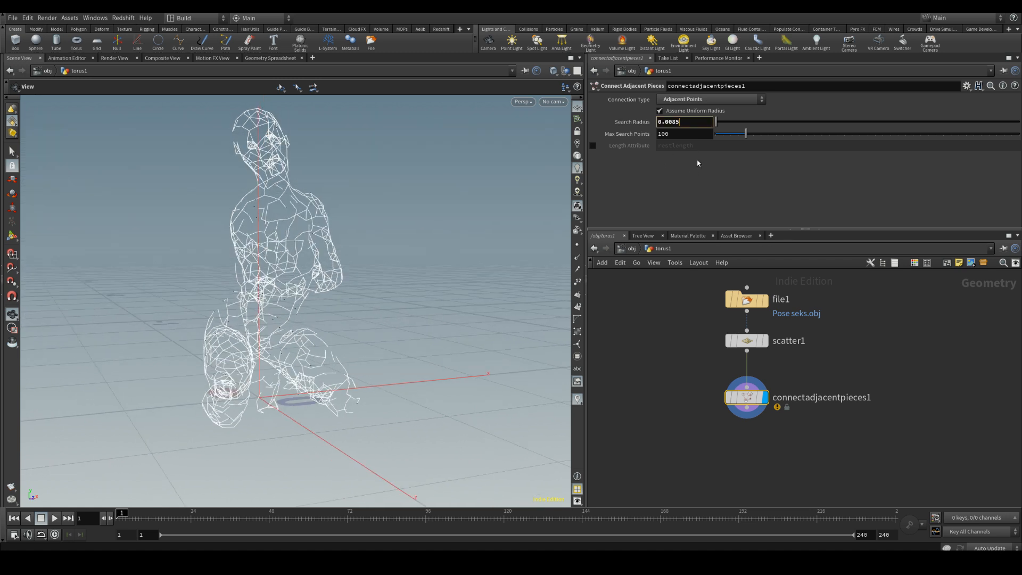
{"action": "type", "text": "9"}
{"action": "key", "text": "Return"}
{"action": "left_click_drag", "start_coordinate": [271, 246], "coordinate": [249, 260]}
Save the connectadjacentpieces1 geometry as the Alembic file E:/splinehcara.abc.
{"action": "middle_click_drag", "start_coordinate": [787, 408], "coordinate": [783, 385]}
{"action": "right_click_drag", "start_coordinate": [218, 307], "coordinate": [301, 397]}
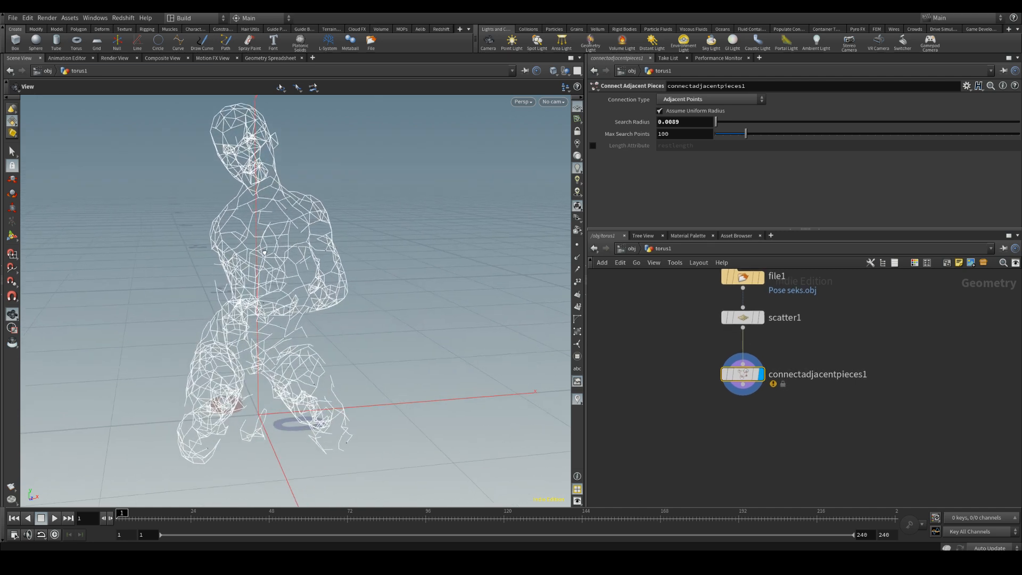
{"action": "left_click_drag", "start_coordinate": [301, 397], "coordinate": [462, 341]}
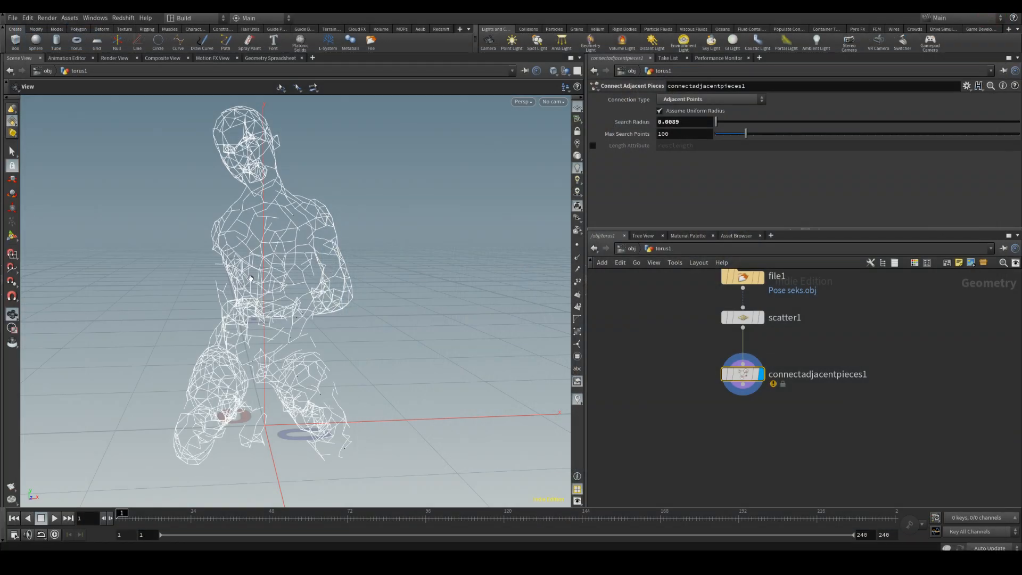
{"action": "right_click_drag", "start_coordinate": [280, 258], "coordinate": [258, 291]}
{"action": "middle_click_drag", "start_coordinate": [260, 295], "coordinate": [281, 305]}
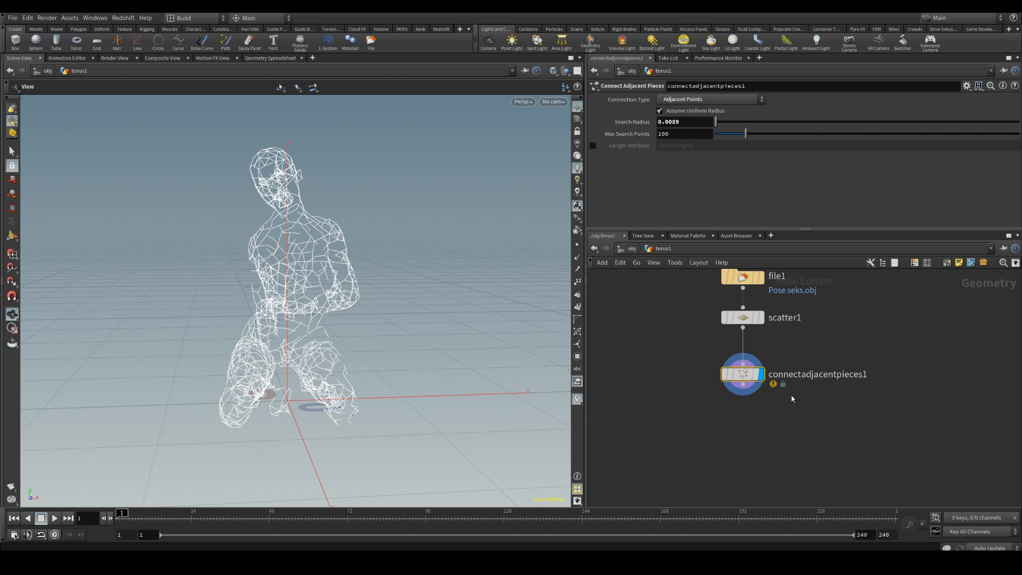
{"action": "right_click", "coordinate": [747, 372]}
{"action": "mouse_move", "coordinate": [812, 473]}
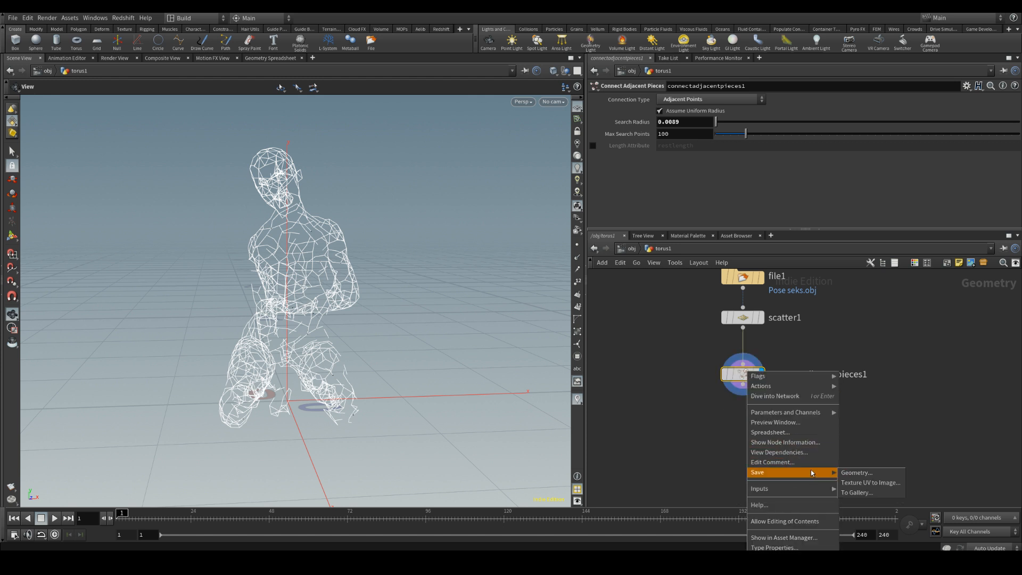
{"action": "left_click", "coordinate": [855, 472]}
{"action": "left_click", "coordinate": [523, 324]}
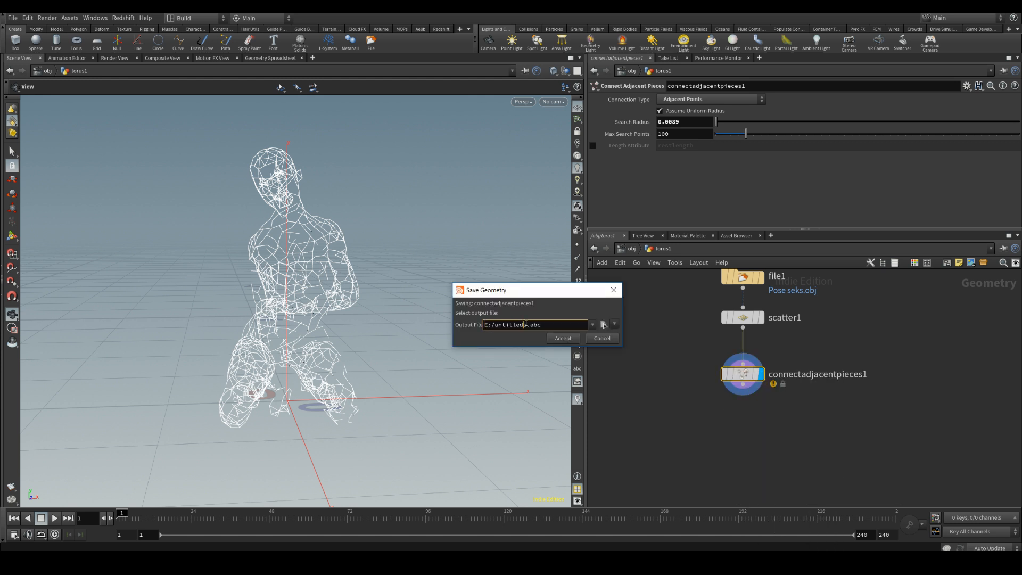
{"action": "left_click_drag", "start_coordinate": [527, 325], "coordinate": [501, 328]}
{"action": "key", "text": "BackSpace"}
{"action": "key", "text": "BackSpace"}
{"action": "type", "text": "splinehcara"}
{"action": "left_click", "coordinate": [563, 338]}
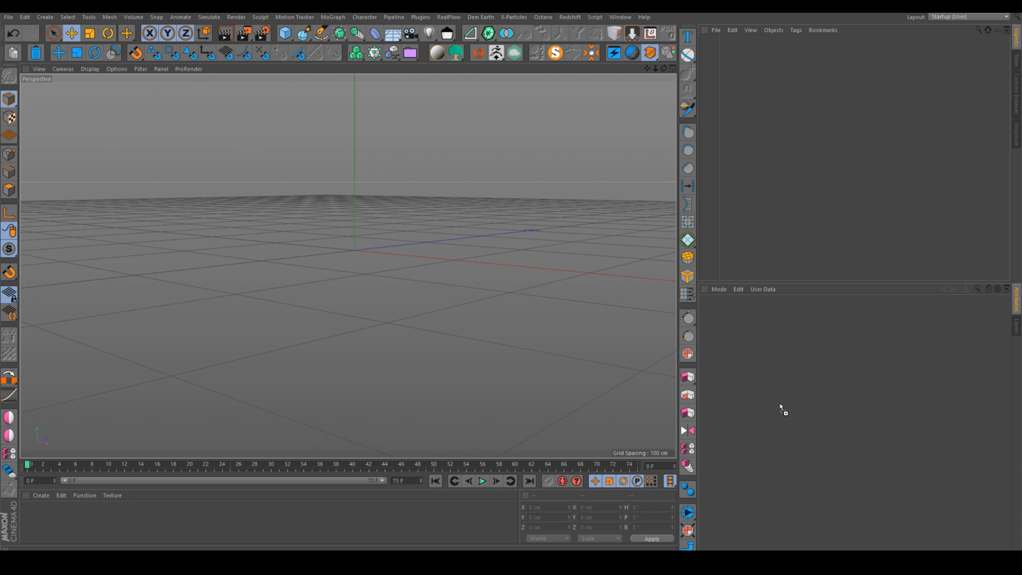
Switch to Cinema 4D, import splinehcara.abc and keep only its line spline, deleting the Alembic parent and the point object.
{"action": "left_click_drag", "start_coordinate": [781, 407], "coordinate": [357, 292]}
{"action": "left_click", "coordinate": [328, 382]}
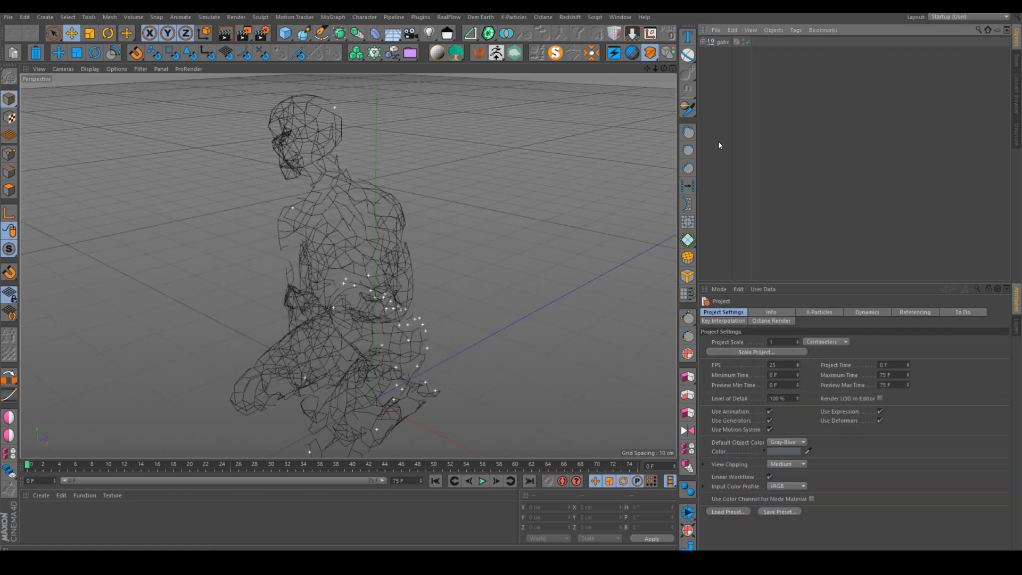
{"action": "left_click", "coordinate": [723, 42]}
{"action": "left_click", "coordinate": [704, 42]}
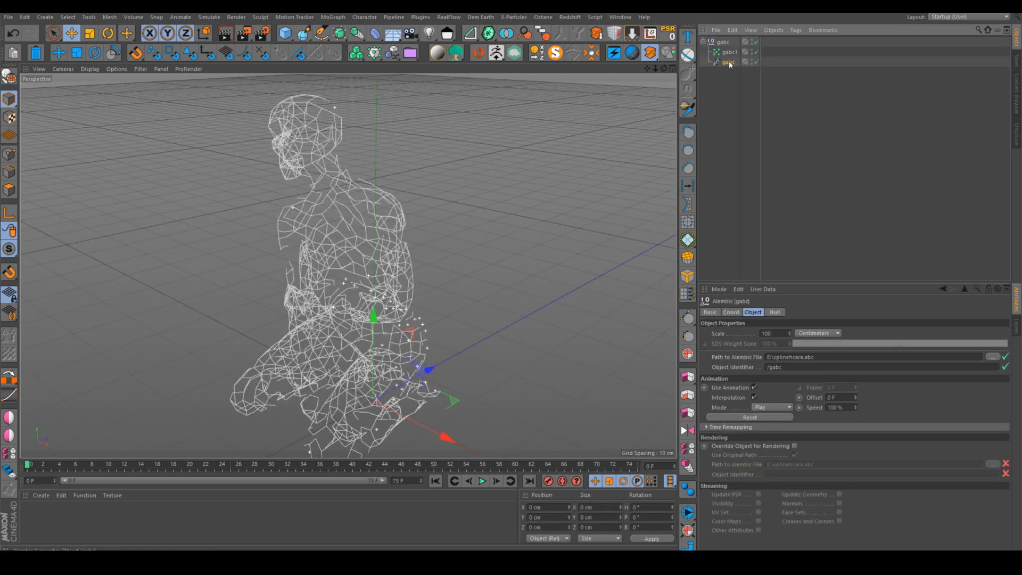
{"action": "left_click", "coordinate": [729, 63]}
{"action": "left_click_drag", "start_coordinate": [729, 64], "coordinate": [714, 68]}
{"action": "left_click", "coordinate": [722, 42]}
{"action": "key", "text": "Delete"}
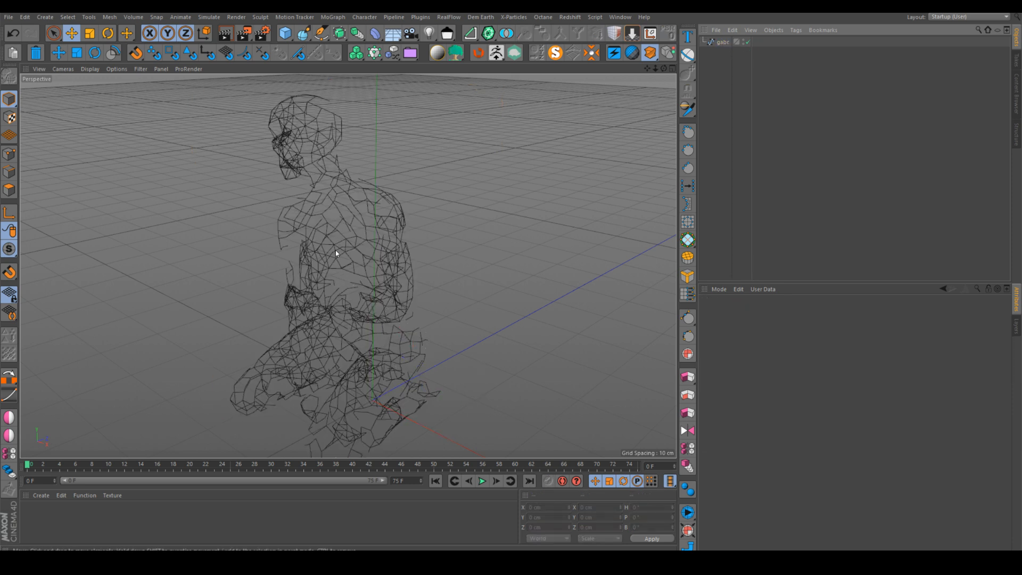
Add a Cloner and a Sphere to the scene with the kneeling figure's spline.
{"action": "left_click_drag", "start_coordinate": [335, 250], "coordinate": [479, 217], "text": "alt"}
{"action": "middle_click_drag", "start_coordinate": [292, 294], "coordinate": [329, 215], "text": "alt"}
{"action": "right_click_drag", "start_coordinate": [329, 215], "coordinate": [333, 243], "text": "alt"}
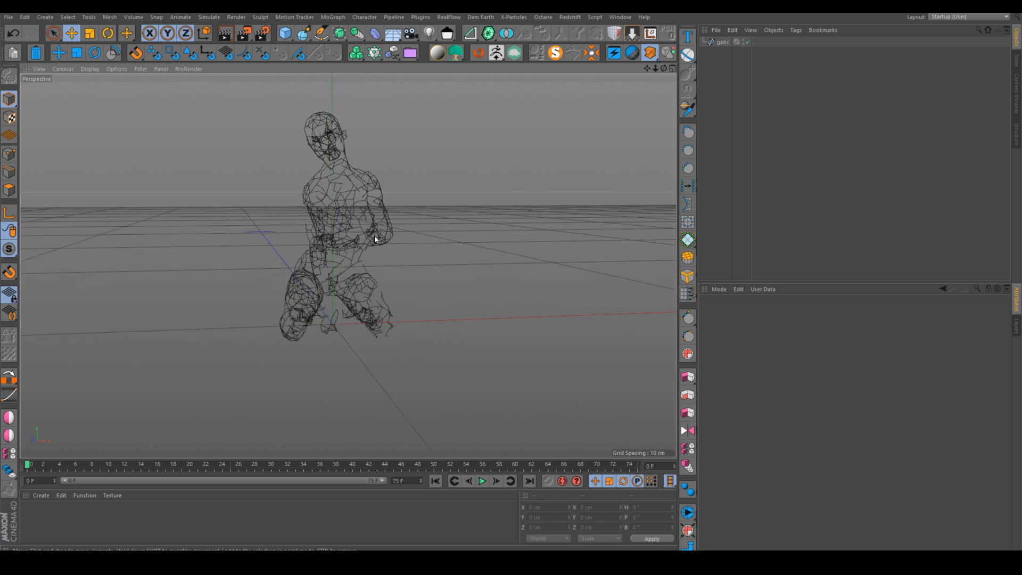
{"action": "middle_click_drag", "start_coordinate": [375, 240], "coordinate": [380, 245], "text": "alt"}
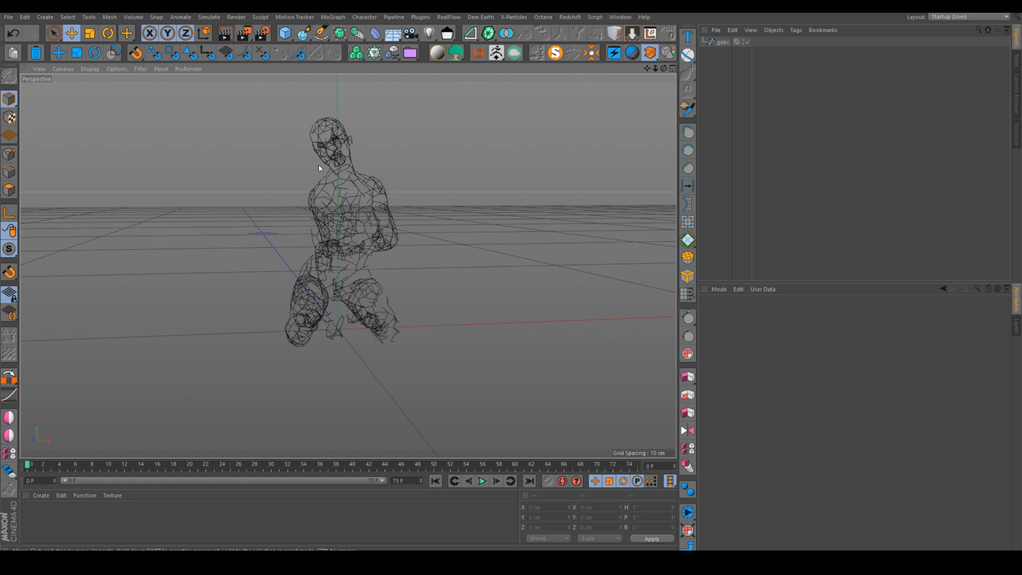
{"action": "mouse_move", "coordinate": [319, 186]}
{"action": "right_mouse_down", "text": "alt"}
{"action": "mouse_move", "coordinate": [376, 141]}
{"action": "mouse_move", "coordinate": [367, 149]}
{"action": "right_mouse_up", "text": "alt"}
{"action": "left_click_drag", "start_coordinate": [384, 200], "coordinate": [384, 224], "text": "alt"}
{"action": "right_click_drag", "start_coordinate": [384, 200], "coordinate": [364, 235], "text": "alt"}
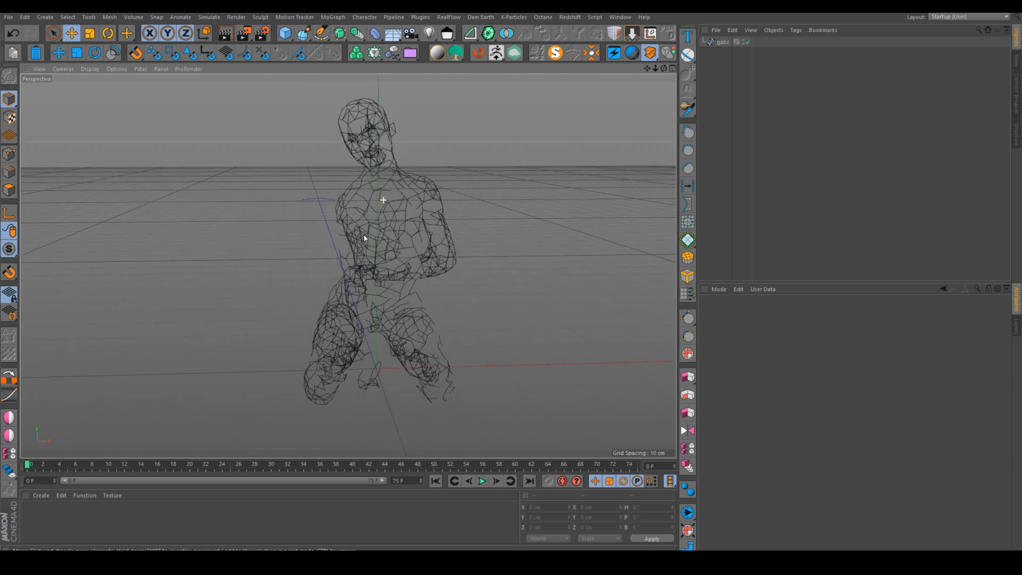
{"action": "left_click", "coordinate": [374, 56]}
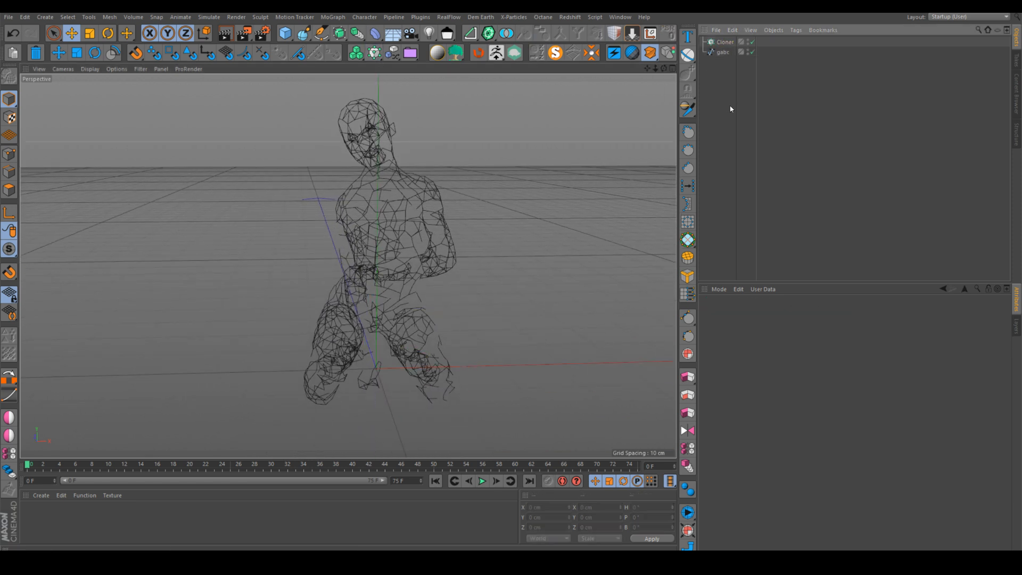
{"action": "left_click_drag", "start_coordinate": [291, 38], "coordinate": [471, 72]}
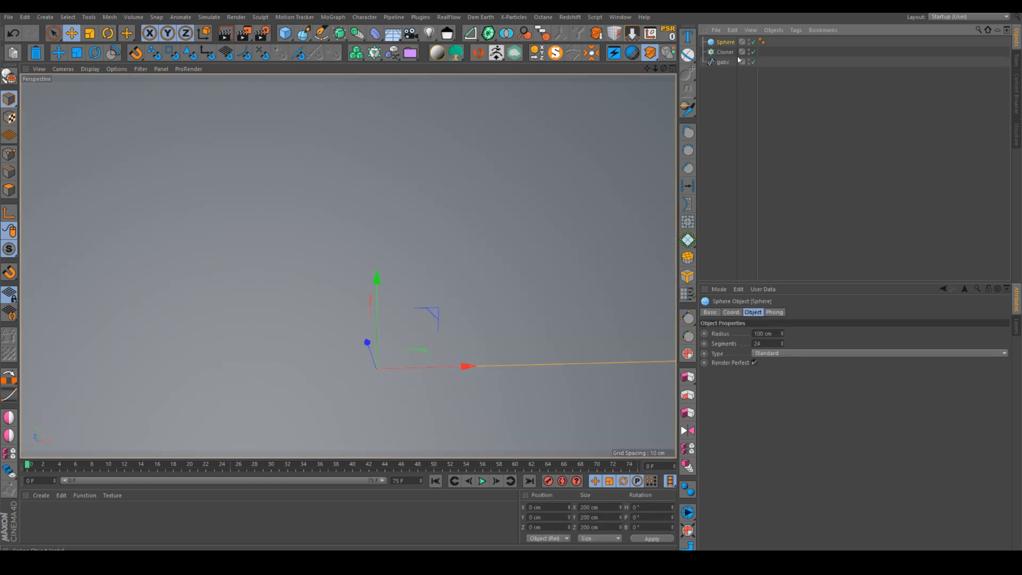
Set the Cloner's mode to Object.
{"action": "left_click", "coordinate": [727, 52]}
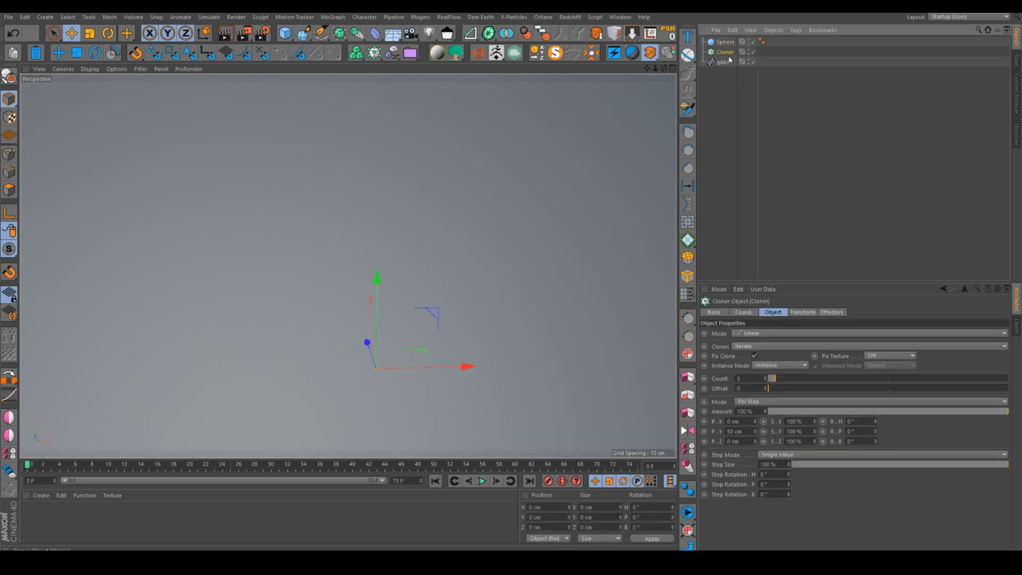
{"action": "left_click", "coordinate": [762, 333]}
{"action": "left_click", "coordinate": [757, 345]}
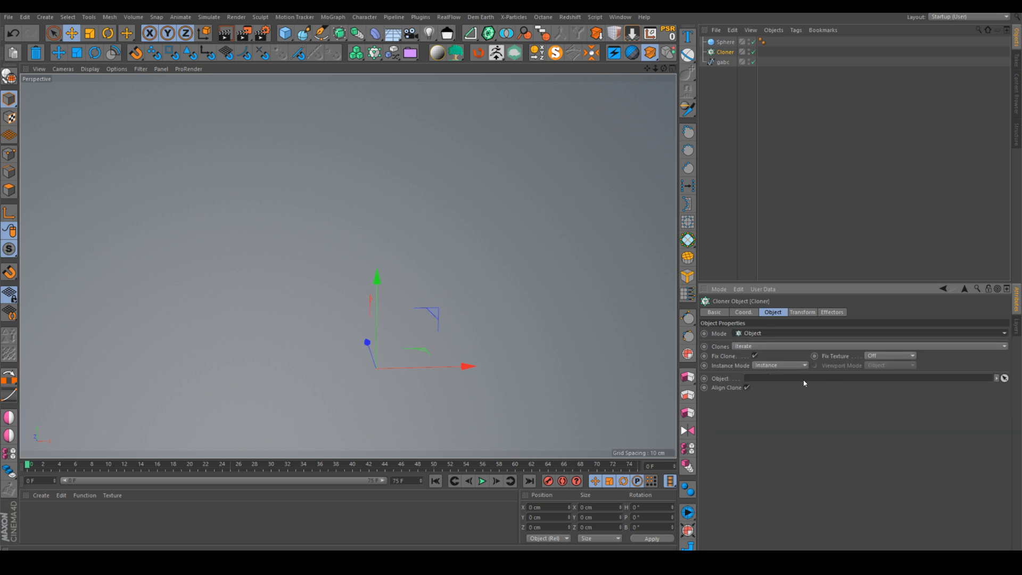
Set the sphere's radius to 0.5 cm and make the sphere a child of the Cloner.
{"action": "left_click", "coordinate": [722, 42]}
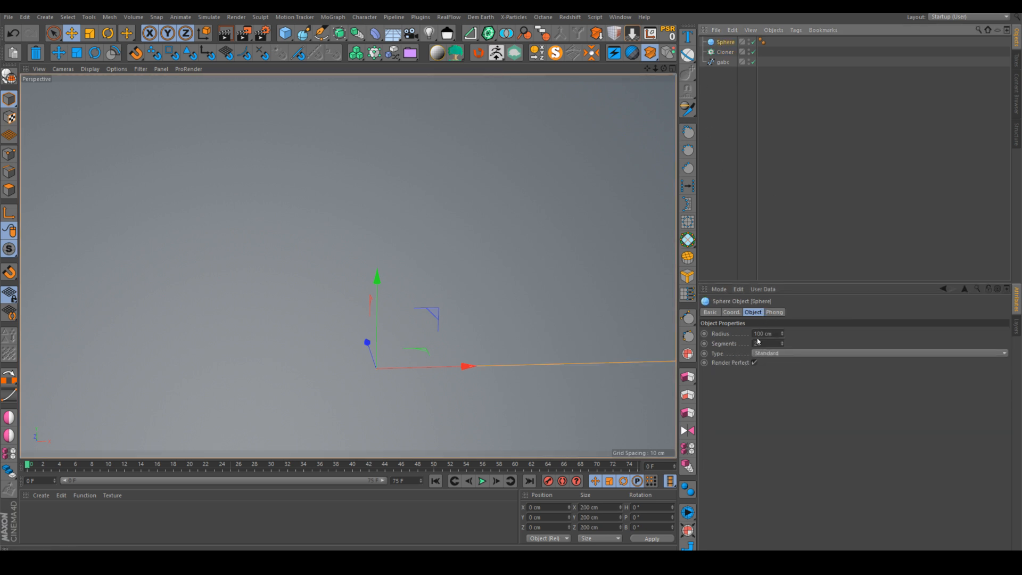
{"action": "type", "text": "0"}
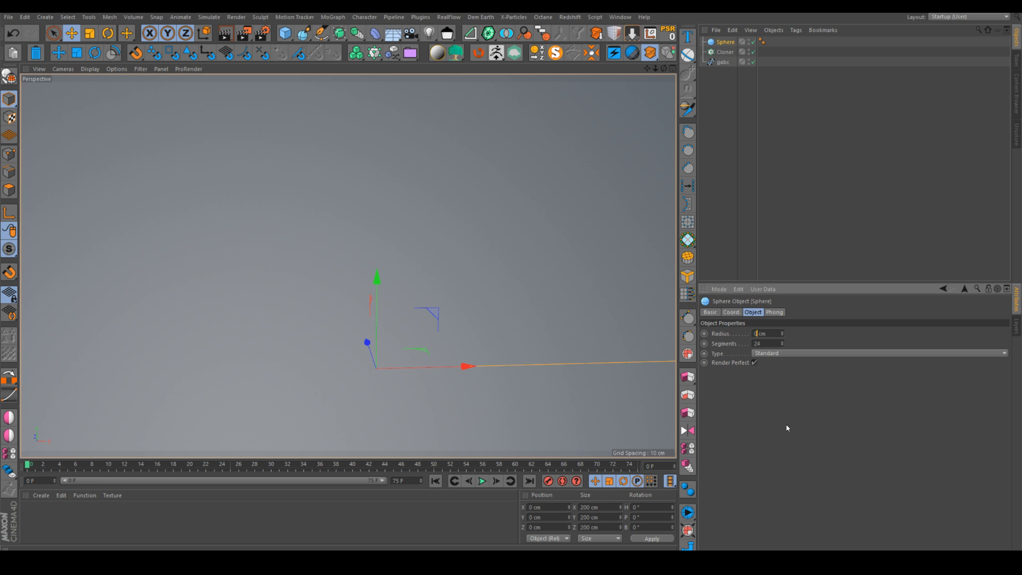
{"action": "type", "text": ".5"}
{"action": "key", "text": "Return"}
{"action": "left_click_drag", "start_coordinate": [717, 45], "coordinate": [729, 53]}
Set the Cloner's instance mode to Render Instance and disable both the Cloner and the Sphere.
{"action": "left_click", "coordinate": [725, 42]}
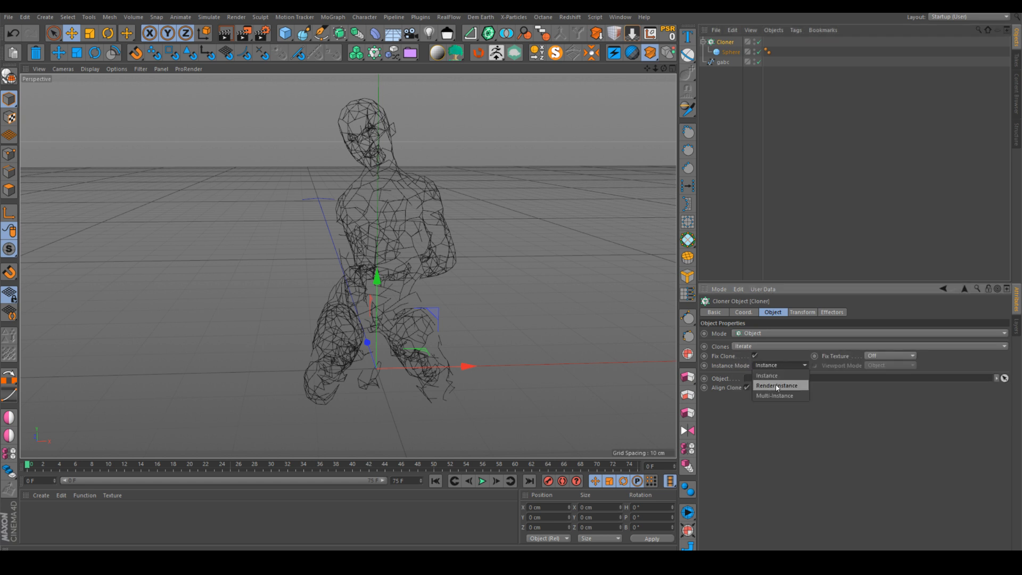
{"action": "left_click", "coordinate": [776, 385]}
{"action": "left_click", "coordinate": [759, 42]}
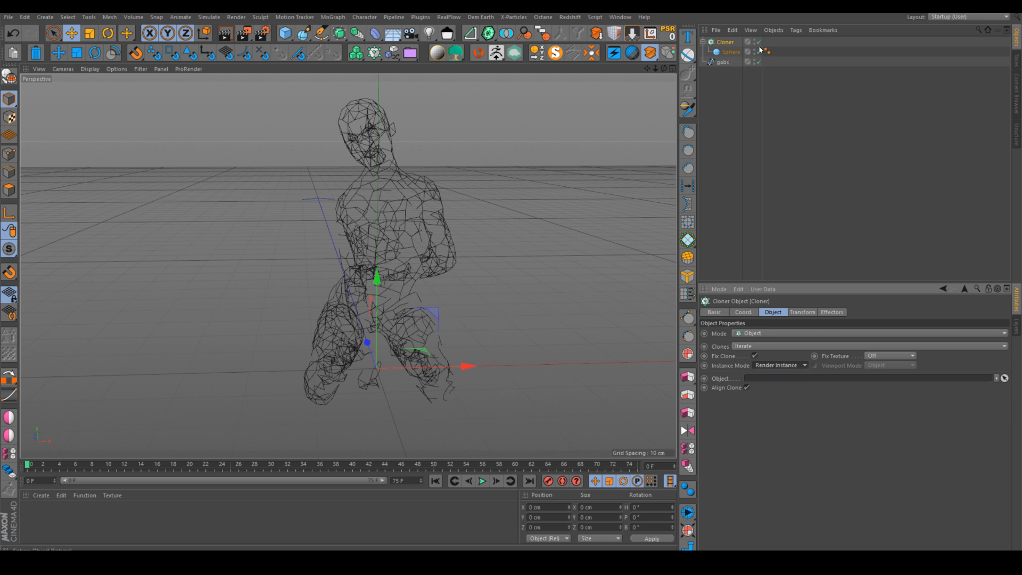
{"action": "left_click", "coordinate": [759, 51]}
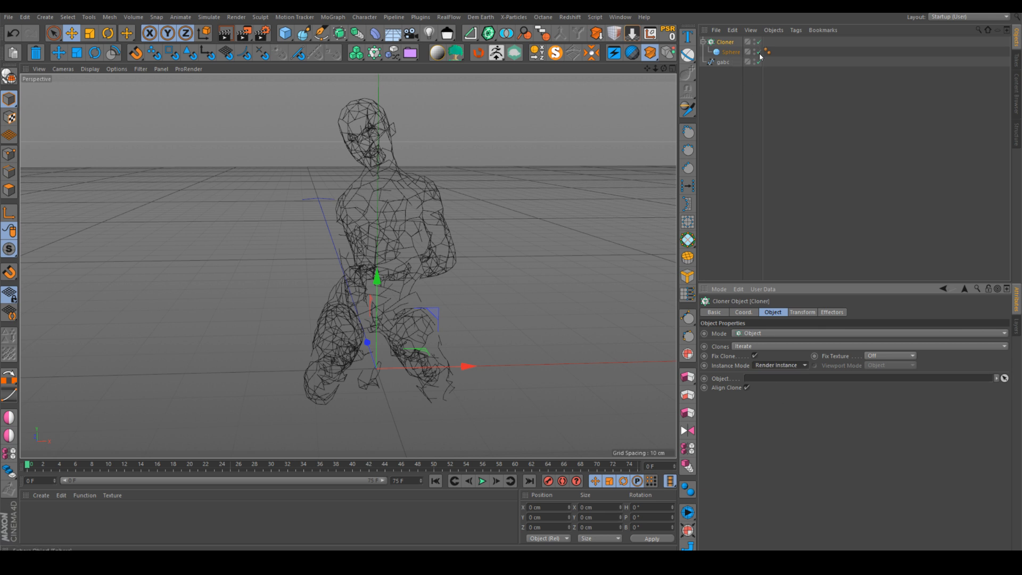
Distribute the clones on the gabc spline with a count of 1 and re-enable the Cloner and the Sphere.
{"action": "left_click", "coordinate": [725, 62]}
{"action": "left_click", "coordinate": [725, 41]}
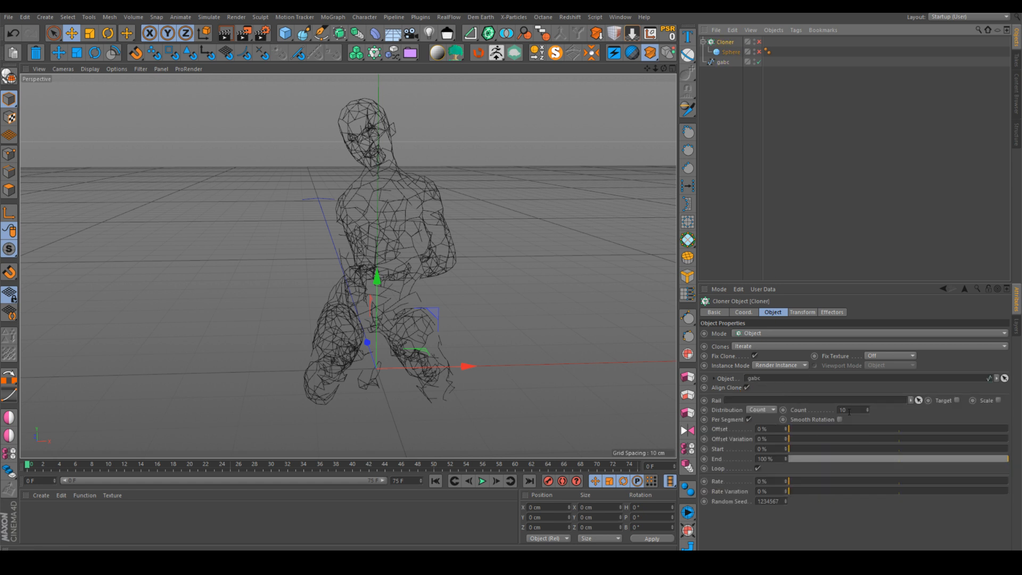
{"action": "left_click", "coordinate": [849, 411]}
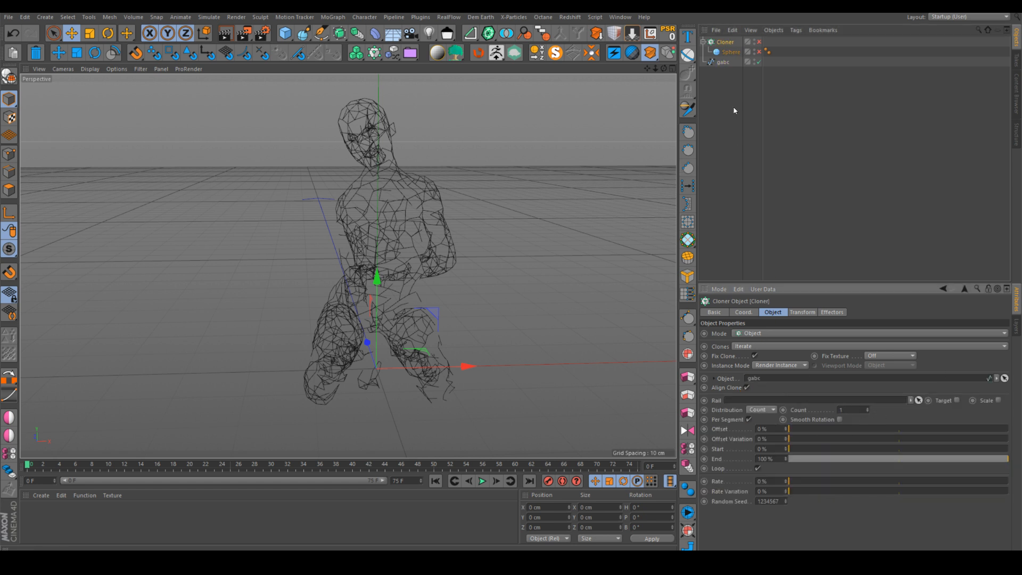
{"action": "left_click", "coordinate": [757, 52]}
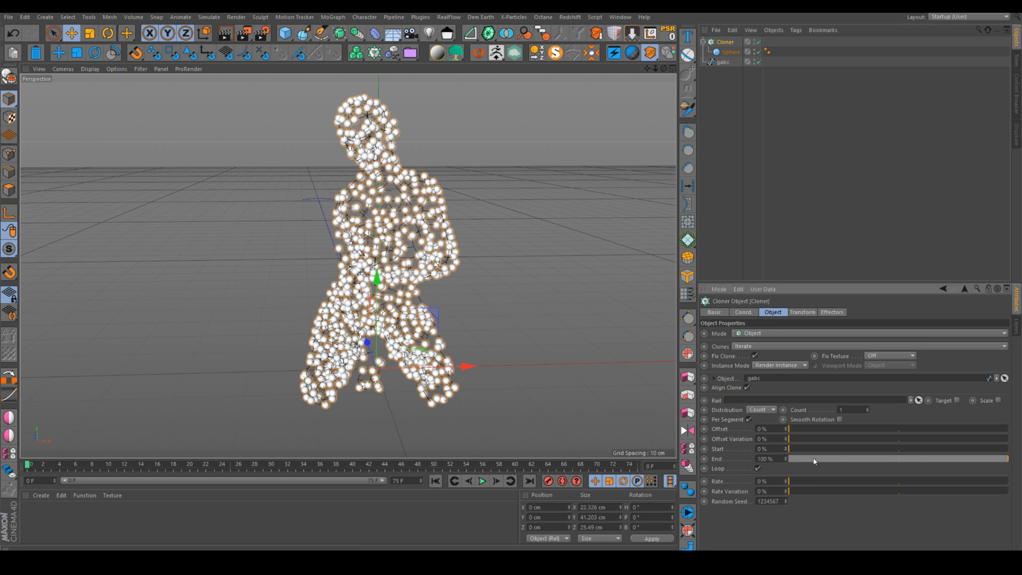
Try out the Cloner's End and Offset values, restoring them, and set the sphere's radius to 0.1 cm.
{"action": "left_click_drag", "start_coordinate": [816, 459], "coordinate": [963, 458]}
{"action": "mouse_move", "coordinate": [795, 431]}
{"action": "left_mouse_down"}
{"action": "mouse_move", "coordinate": [925, 433]}
{"action": "mouse_move", "coordinate": [777, 430]}
{"action": "left_mouse_up"}
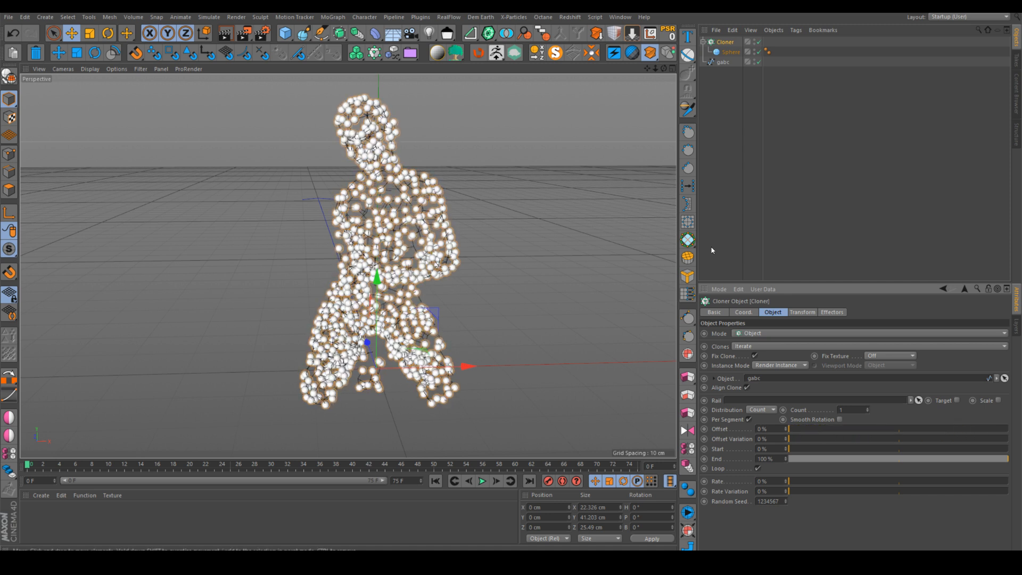
{"action": "left_click", "coordinate": [731, 52]}
{"action": "left_click", "coordinate": [761, 333]}
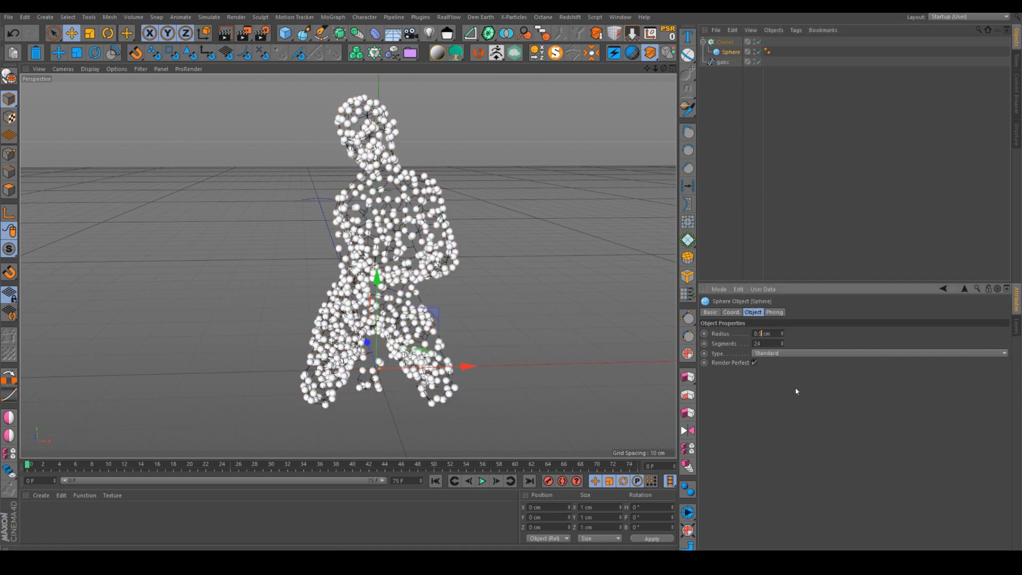
{"action": "type", "text": "1"}
{"action": "key", "text": "Return"}
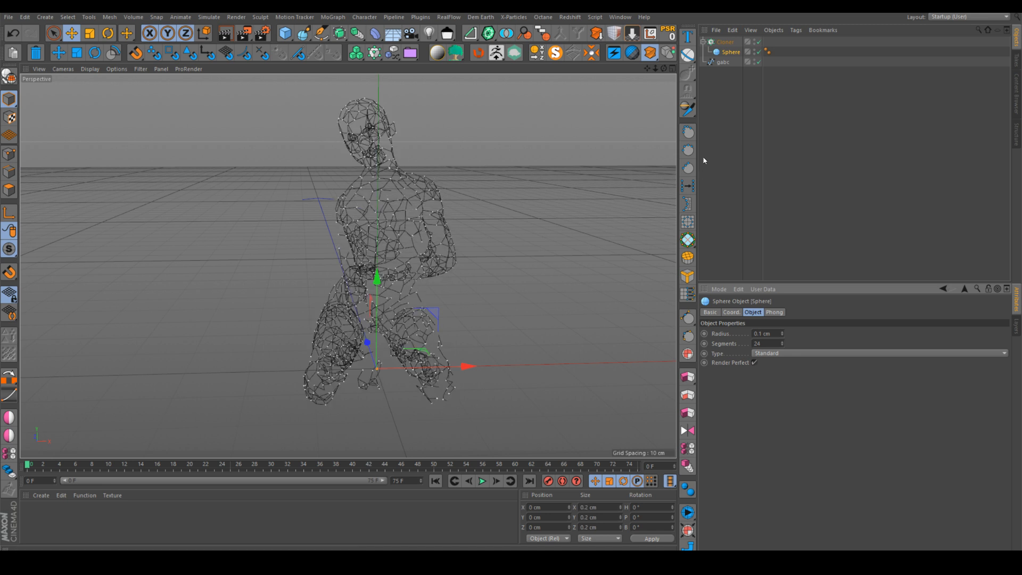
Inspect the small sphere clones on the figure's line junctions and review the spline and Cloner settings.
{"action": "left_click", "coordinate": [733, 128]}
{"action": "scroll", "coordinate": [419, 250], "scroll_direction": "up", "scroll_amount": 5}
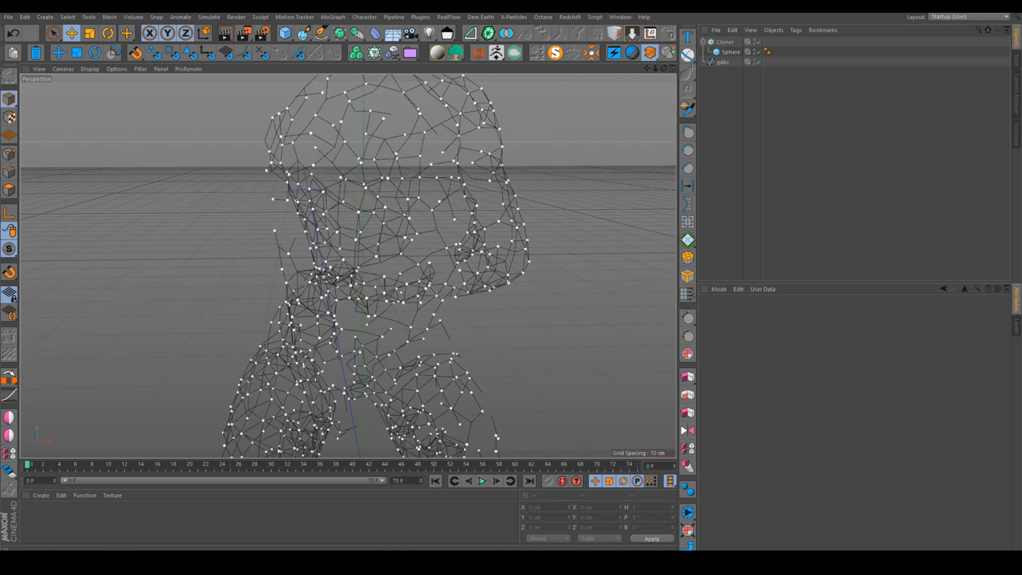
{"action": "left_click_drag", "start_coordinate": [614, 157], "coordinate": [394, 197], "text": "alt"}
{"action": "left_click", "coordinate": [723, 62]}
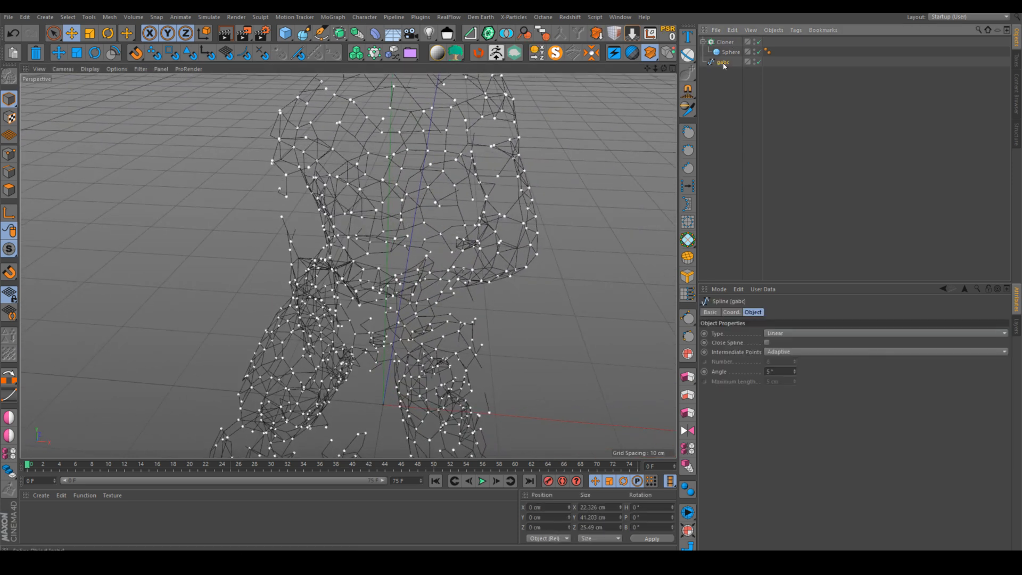
{"action": "left_click", "coordinate": [727, 43]}
{"action": "scroll", "coordinate": [442, 178], "scroll_direction": "down", "scroll_amount": 5}
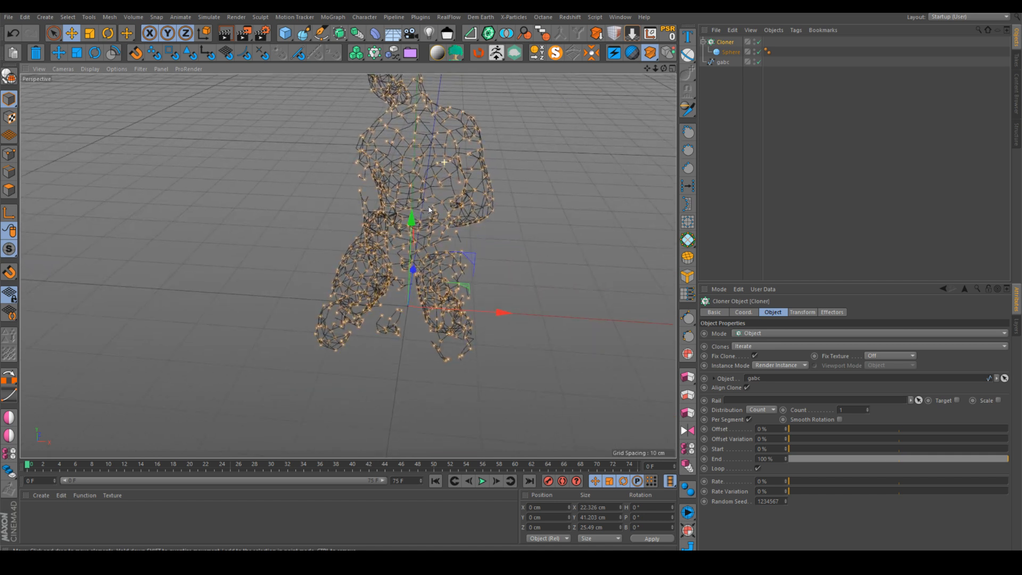
{"action": "left_click_drag", "start_coordinate": [429, 219], "coordinate": [450, 178], "text": "alt"}
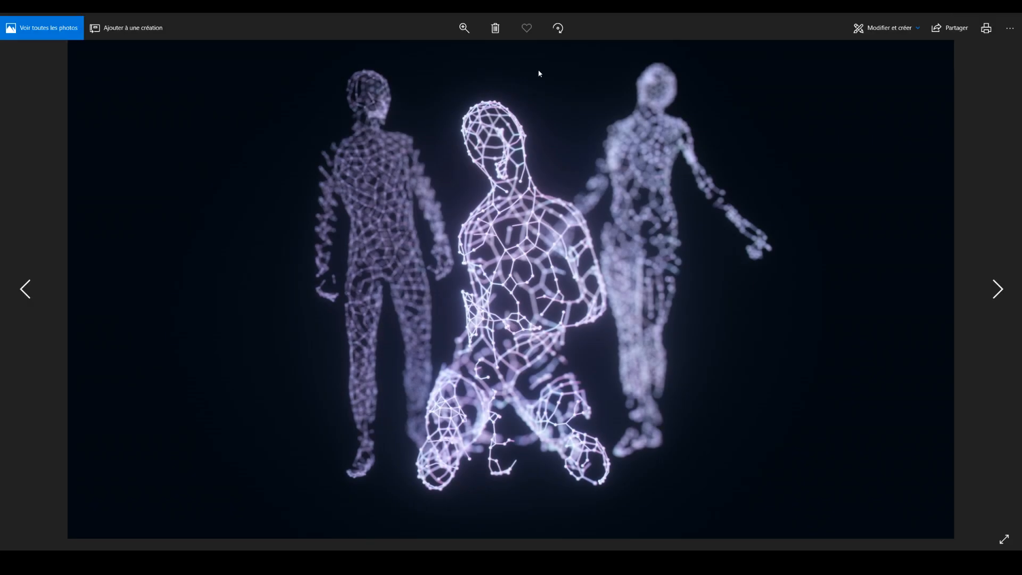
View the reference renders 2.png and 3.png in the photo viewer and switch back to Houdini.
{"action": "key", "text": "Escape"}
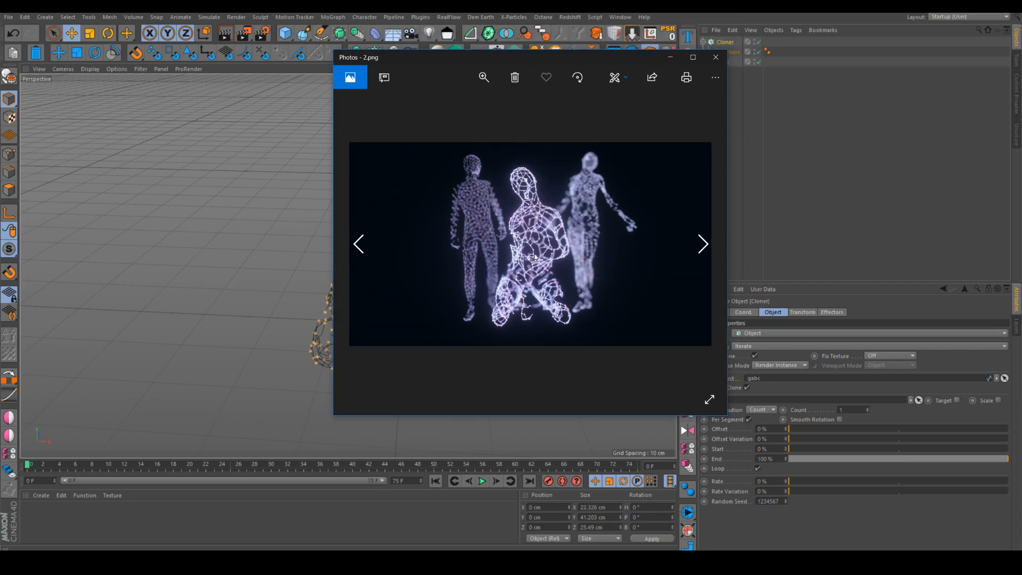
{"action": "key", "text": "Right"}
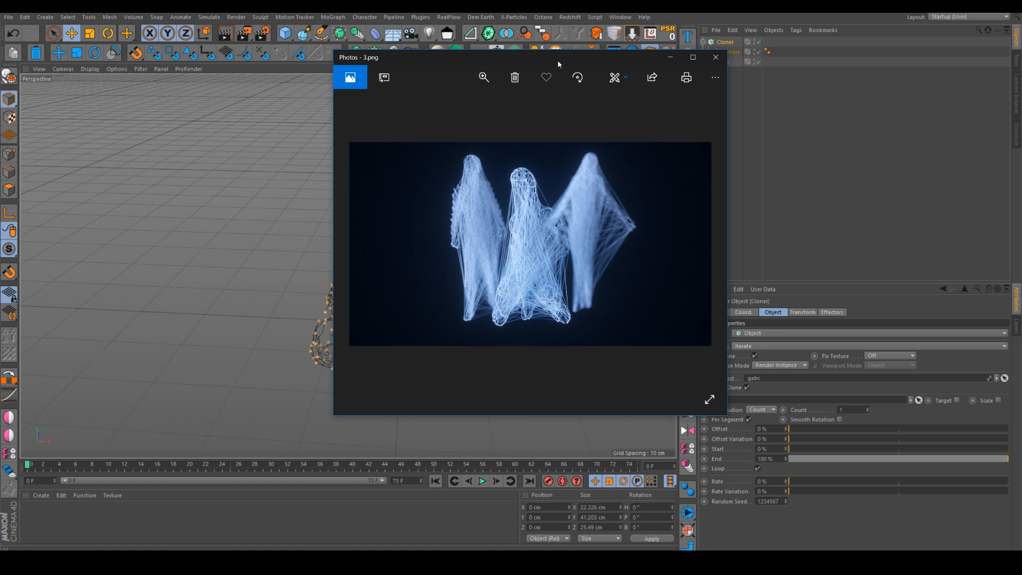
{"action": "left_click_drag", "start_coordinate": [558, 59], "coordinate": [473, 63]}
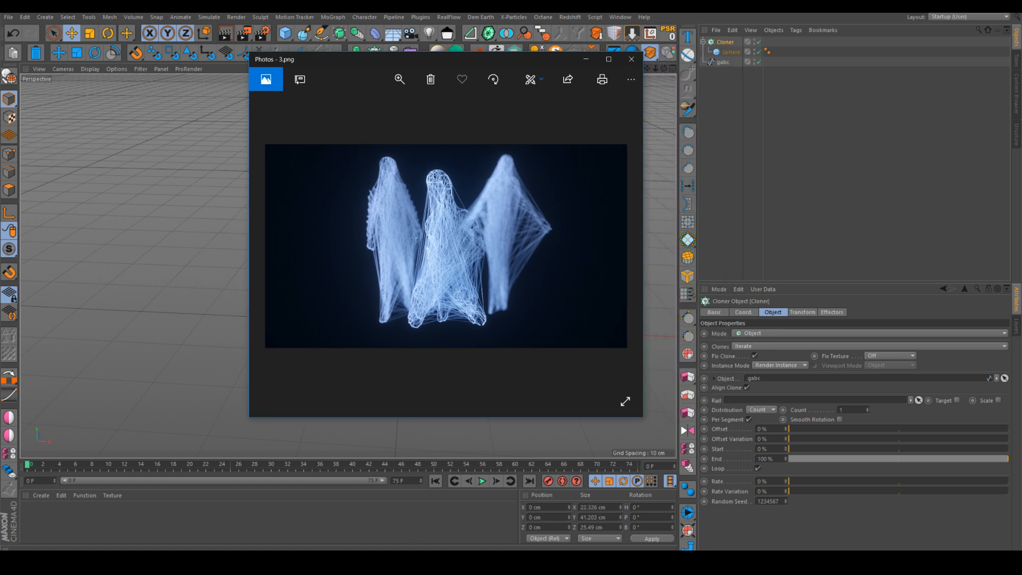
{"action": "left_click", "coordinate": [326, 544]}
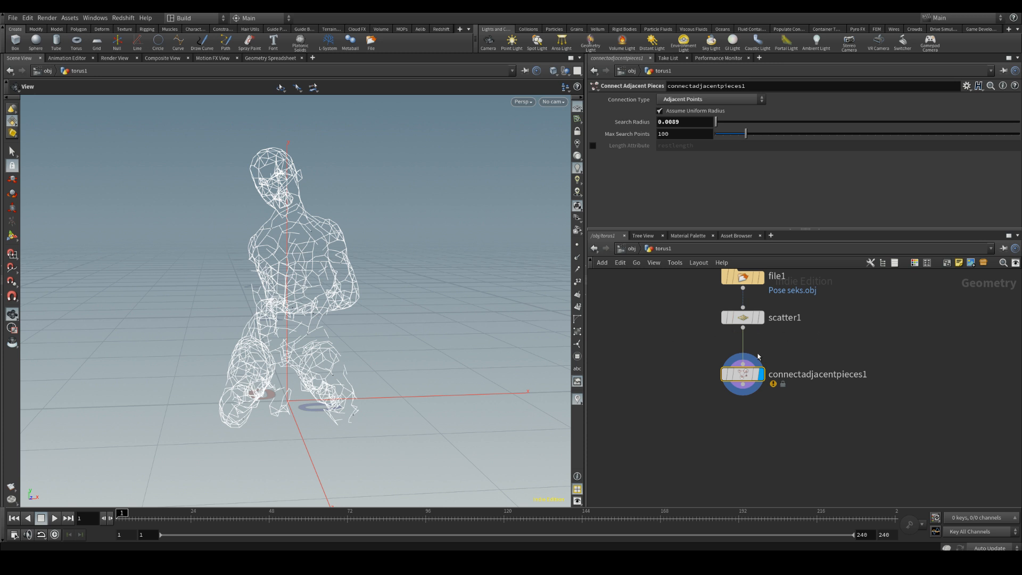
Adjust the search radius of the Connect Adjacent Pieces node and switch to Cinema 4D.
{"action": "left_click_drag", "start_coordinate": [726, 123], "coordinate": [717, 128]}
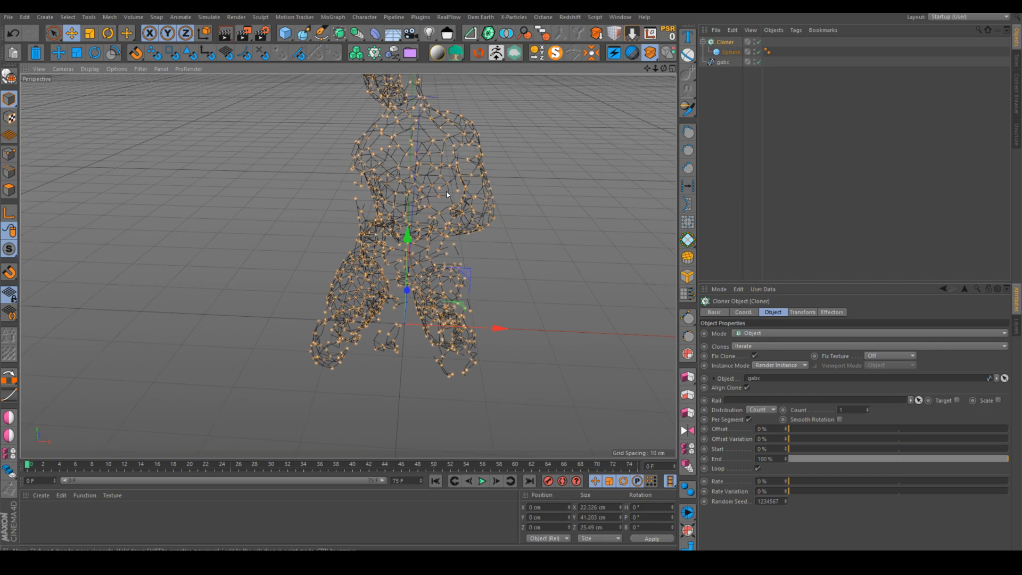
{"action": "middle_click_drag", "start_coordinate": [446, 195], "coordinate": [445, 228], "text": "alt"}
Swap the Cloner on the gabc spline for a Matrix object.
{"action": "left_click", "coordinate": [720, 42]}
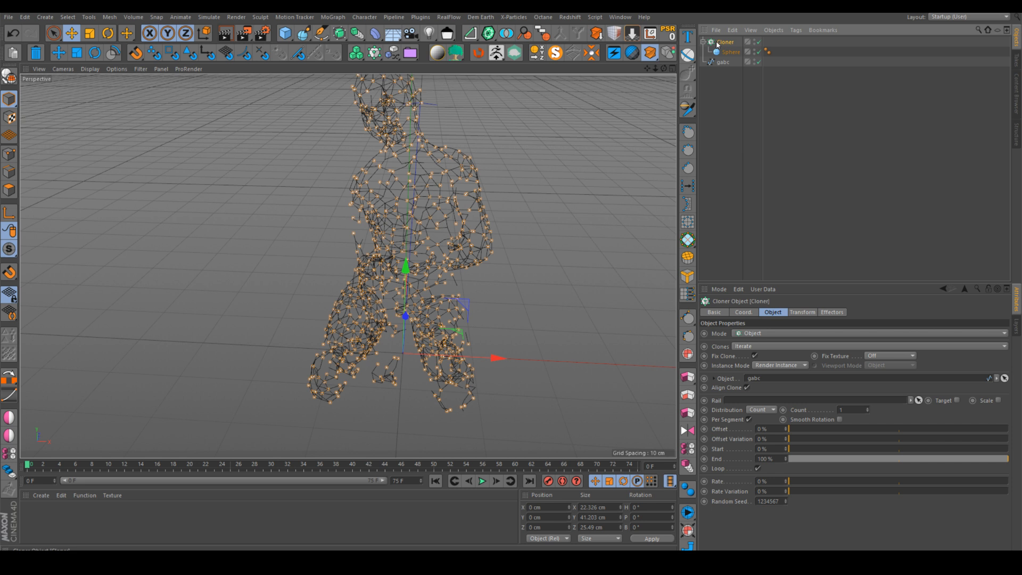
{"action": "left_click", "coordinate": [334, 18]}
{"action": "mouse_move", "coordinate": [339, 34]}
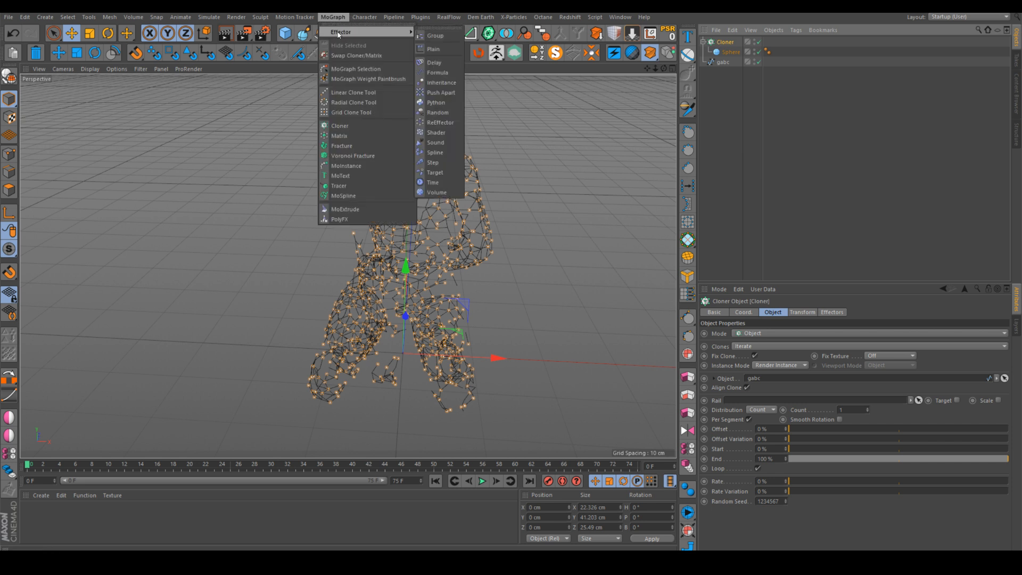
{"action": "left_click", "coordinate": [354, 56]}
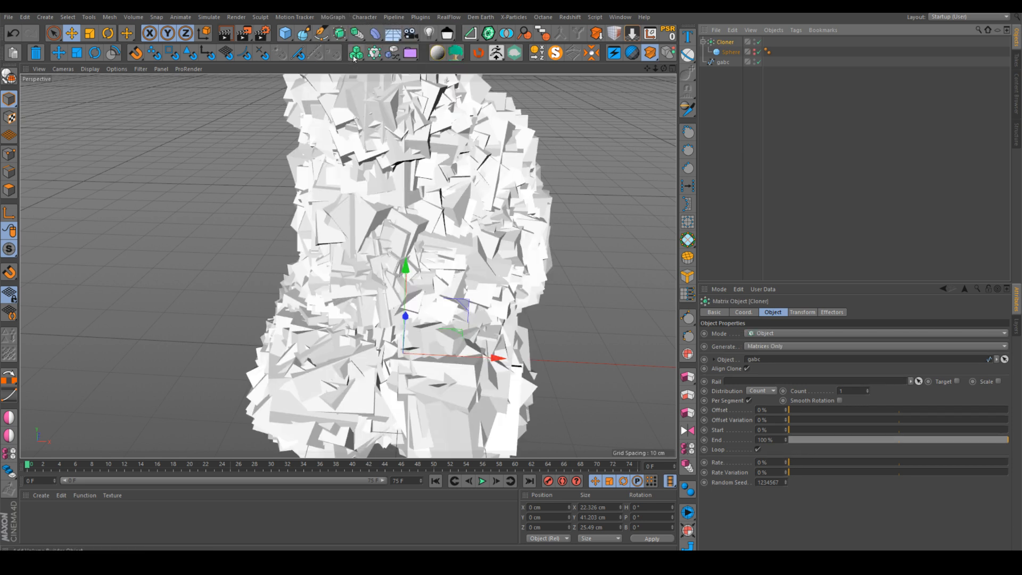
Delete the leftover Sphere and hide the Matrix object in the viewport.
{"action": "left_click_drag", "start_coordinate": [722, 93], "coordinate": [723, 91]}
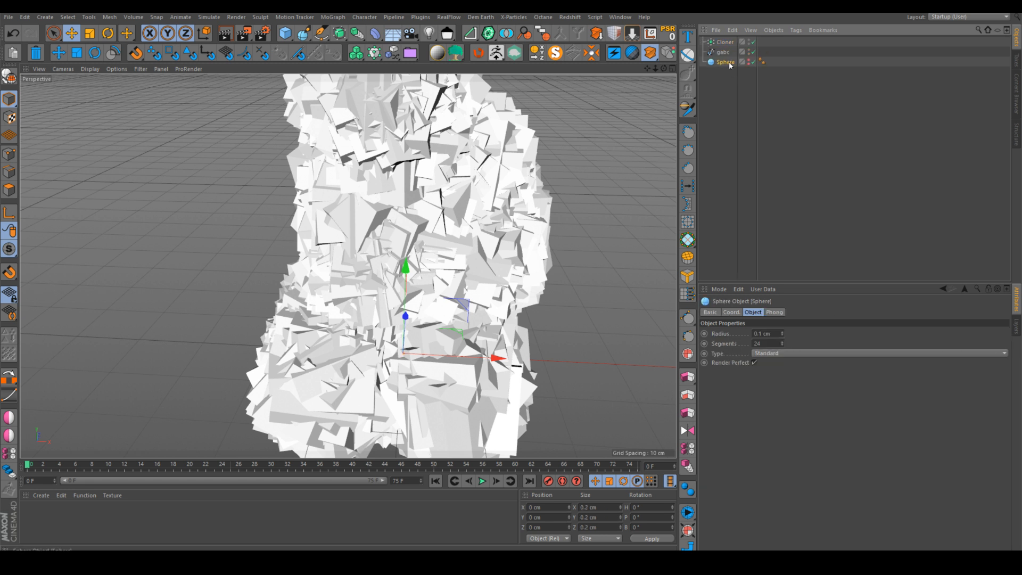
{"action": "key", "text": "Delete"}
{"action": "left_click", "coordinate": [722, 41]}
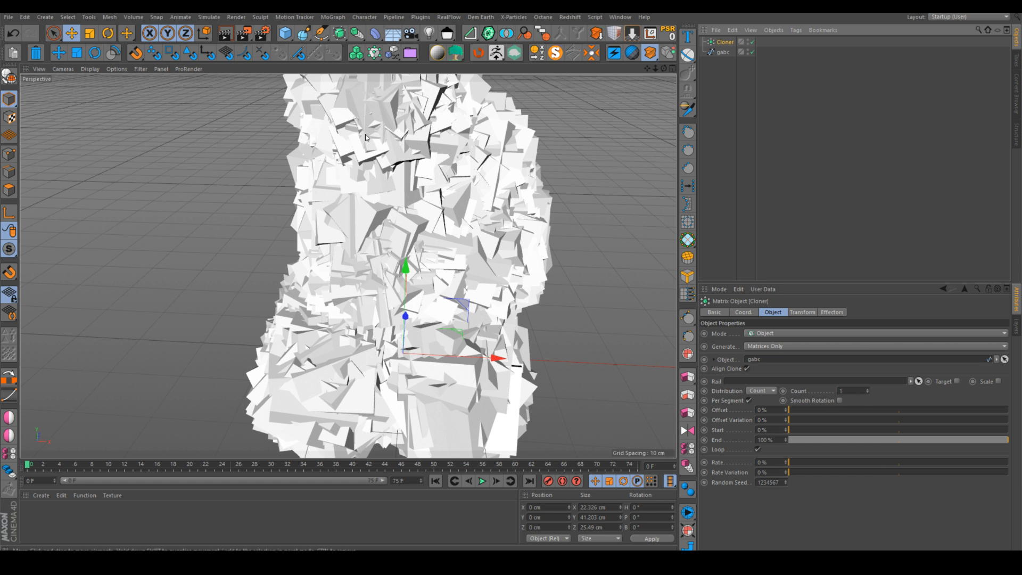
{"action": "left_click", "coordinate": [751, 42]}
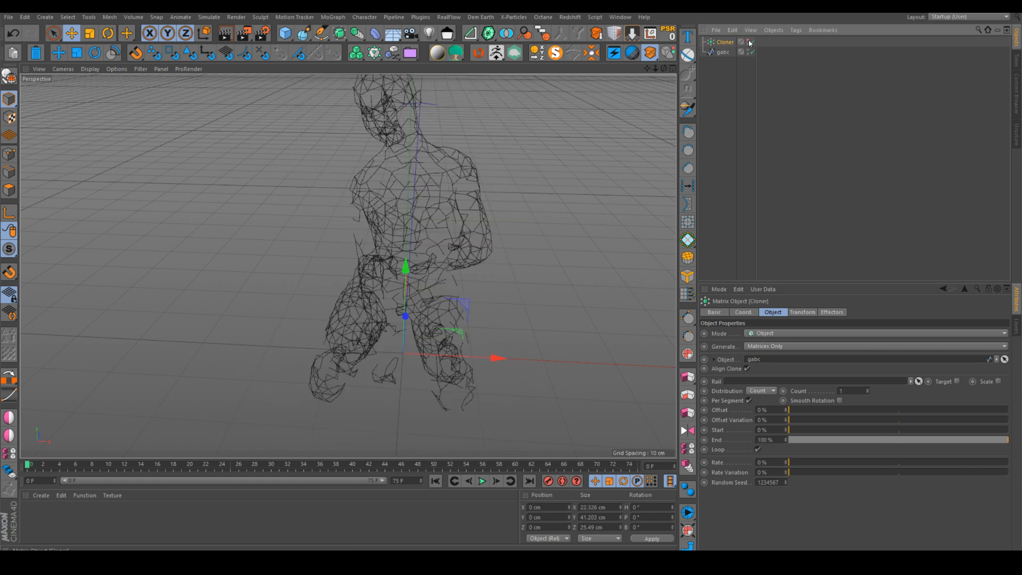
Create a Tracer linked to the Matrix object and set its tracing mode to Connect All Objects.
{"action": "left_click", "coordinate": [374, 54]}
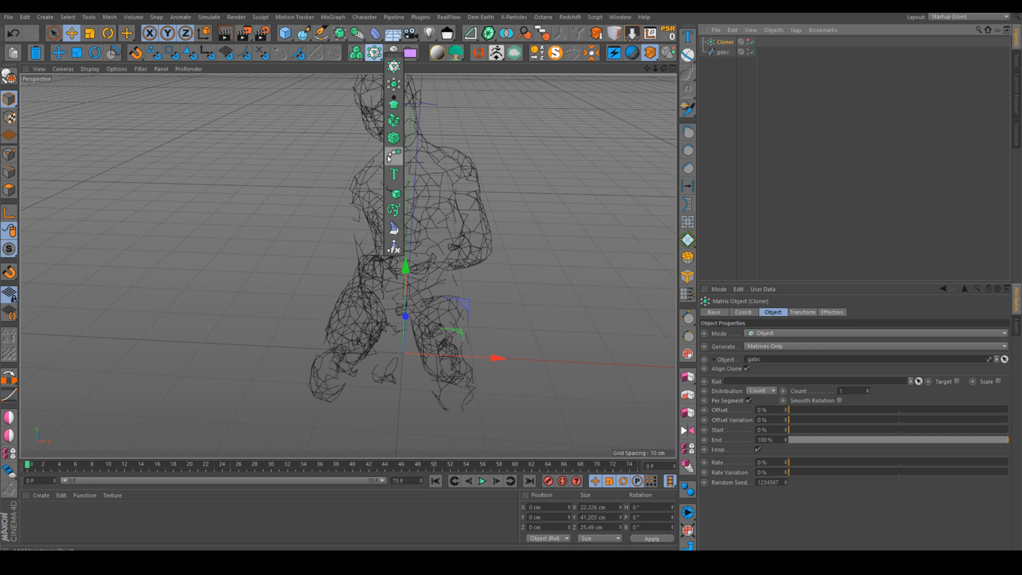
{"action": "left_click", "coordinate": [394, 194]}
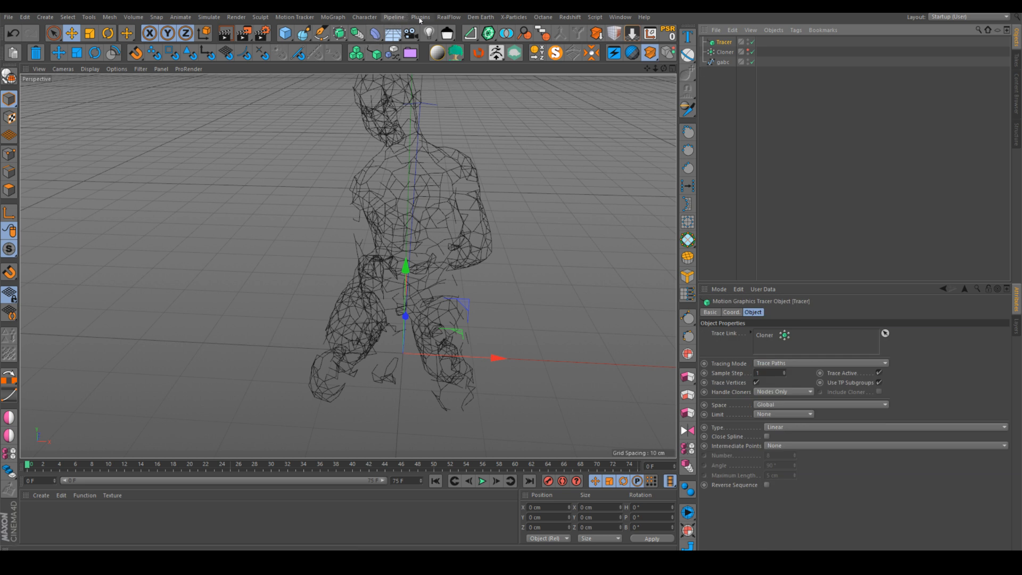
{"action": "left_click", "coordinate": [333, 17]}
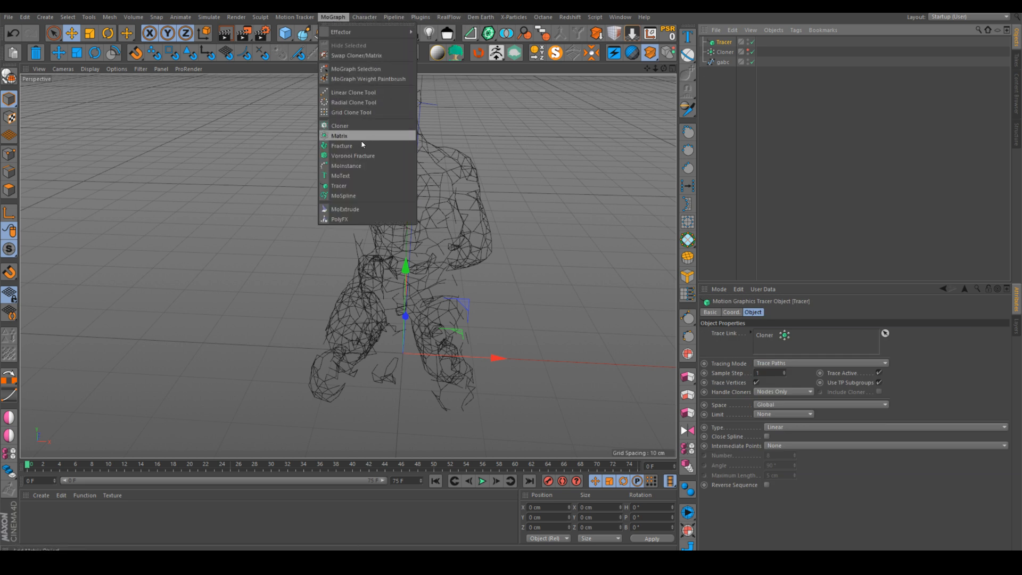
{"action": "left_click", "coordinate": [761, 109]}
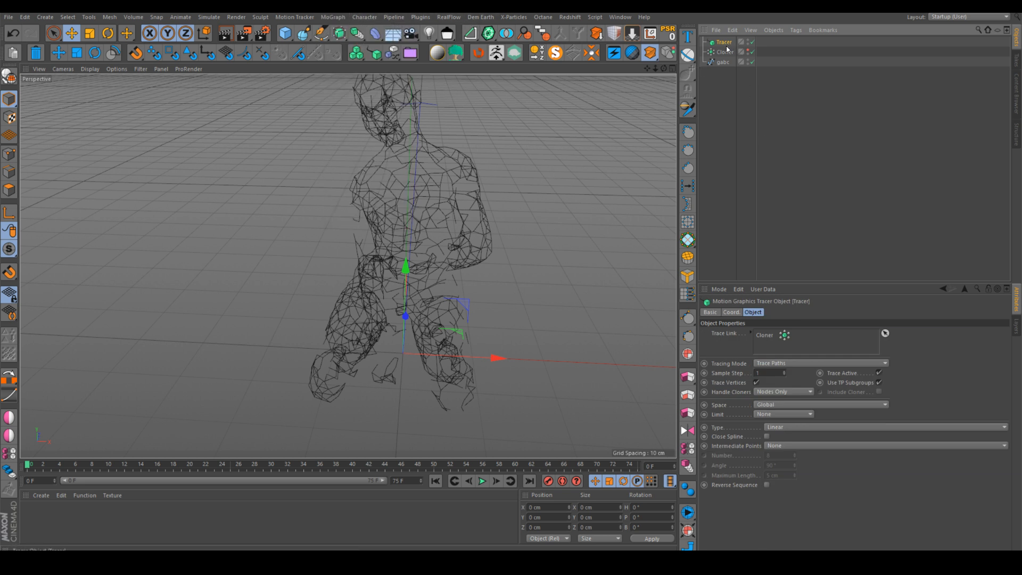
{"action": "left_click_drag", "start_coordinate": [727, 51], "coordinate": [735, 88]}
{"action": "left_click", "coordinate": [778, 364]}
{"action": "left_click", "coordinate": [779, 381]}
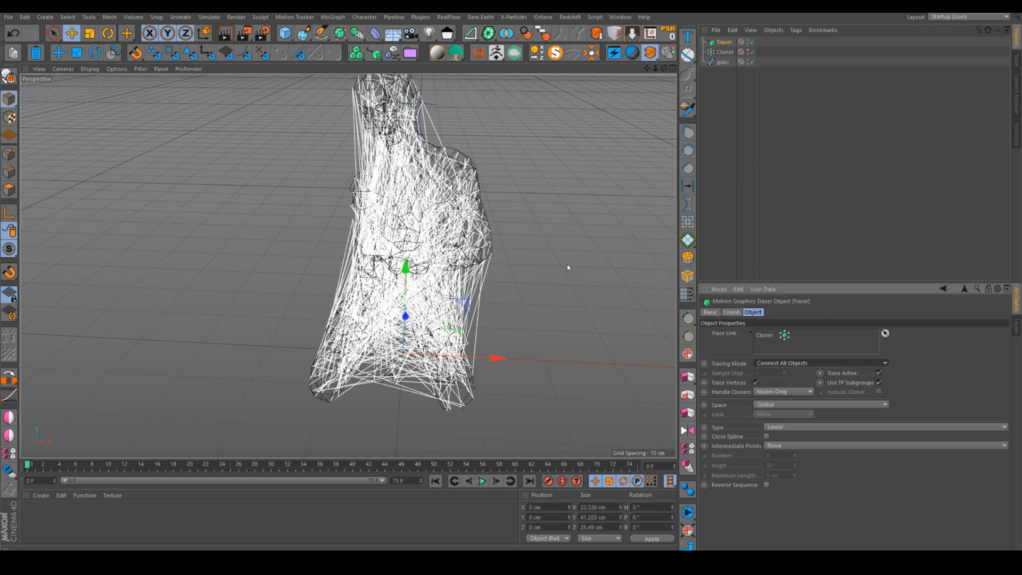
Inspect the traced lines on the figure, temporarily showing the matrix cubes, and compare them with the gabc spline.
{"action": "mouse_move", "coordinate": [567, 265]}
{"action": "left_mouse_down", "text": "alt"}
{"action": "mouse_move", "coordinate": [480, 240]}
{"action": "mouse_move", "coordinate": [672, 131]}
{"action": "left_mouse_up", "text": "alt"}
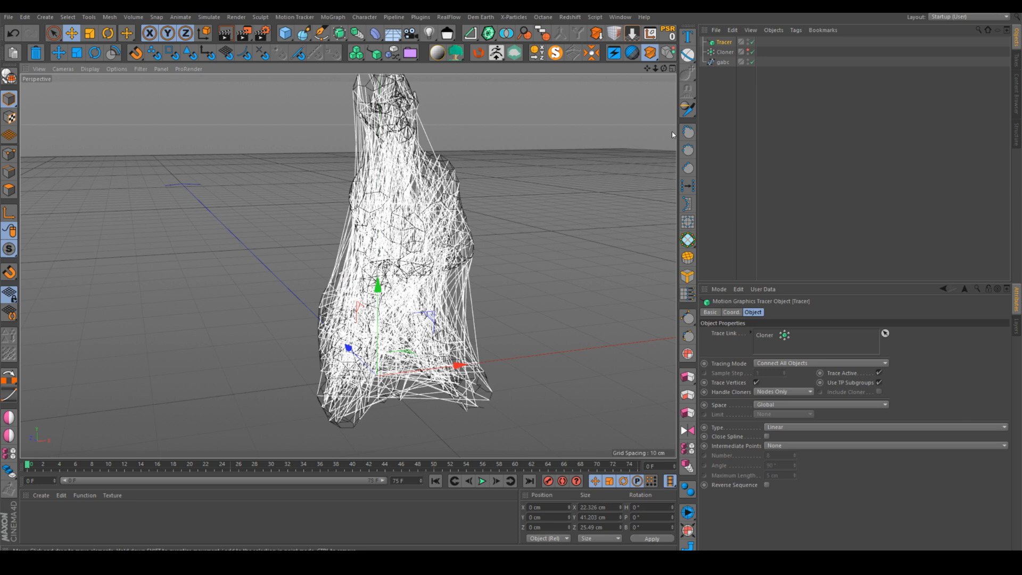
{"action": "left_click", "coordinate": [747, 50]}
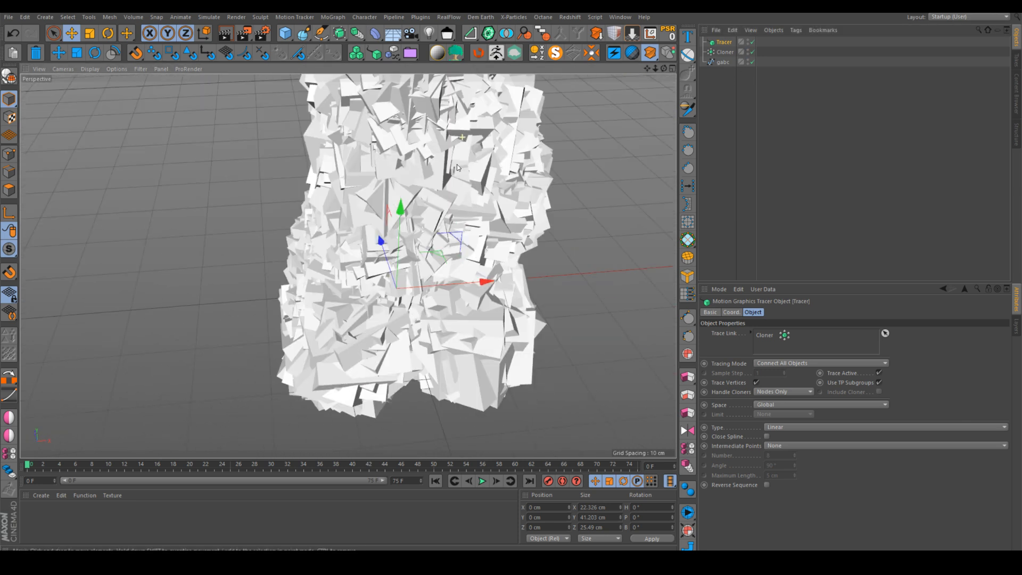
{"action": "left_click", "coordinate": [749, 51]}
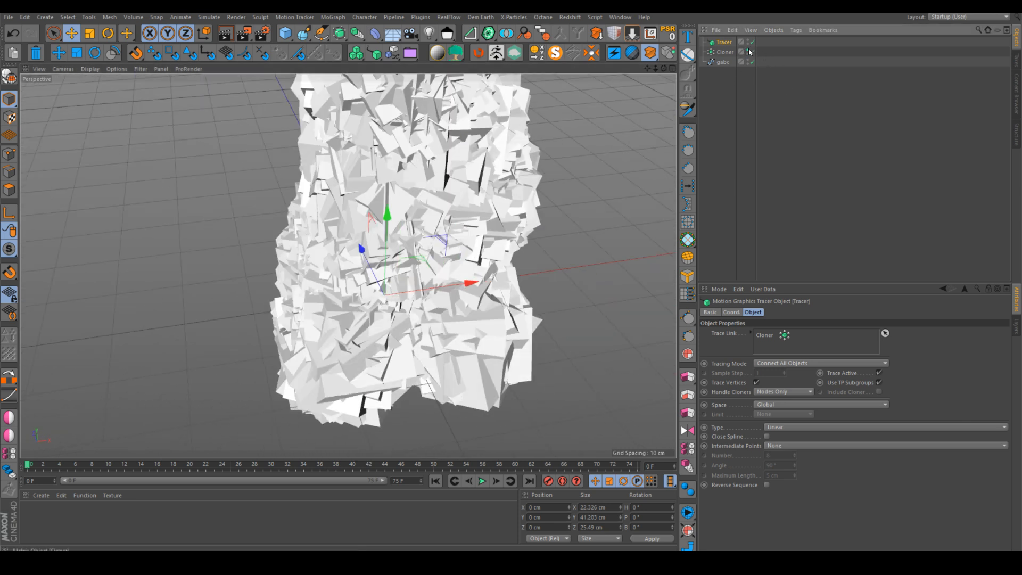
{"action": "left_click_drag", "start_coordinate": [372, 159], "coordinate": [476, 178], "text": "alt"}
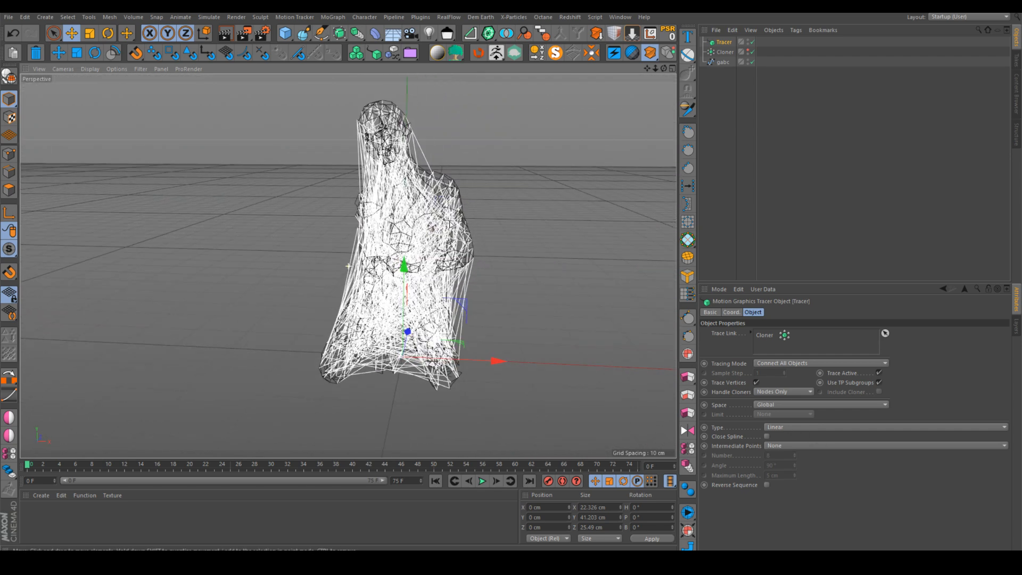
{"action": "left_click", "coordinate": [722, 63]}
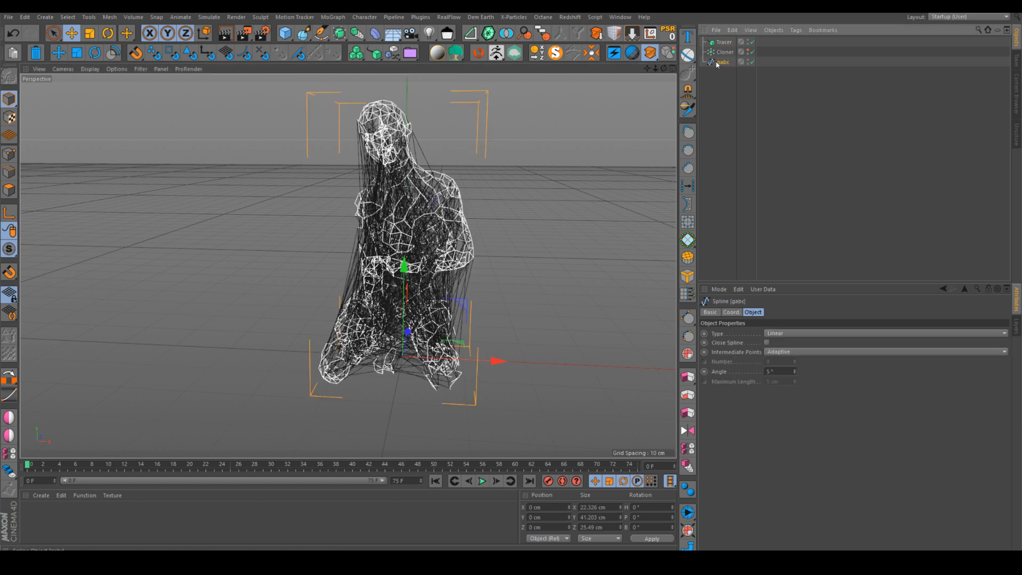
{"action": "left_click", "coordinate": [723, 53]}
Add a sphere and move it beside the figure, to about X -218 cm, Y 25 cm and Z -38 cm.
{"action": "left_click_drag", "start_coordinate": [285, 34], "coordinate": [467, 59]}
{"action": "scroll", "coordinate": [408, 251], "scroll_direction": "down", "scroll_amount": 10}
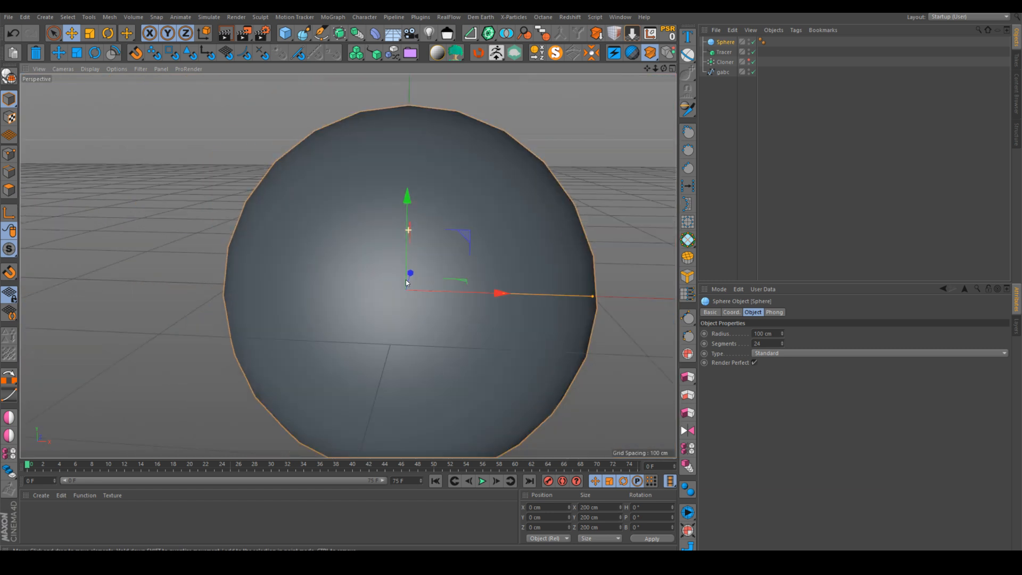
{"action": "left_click_drag", "start_coordinate": [484, 293], "coordinate": [257, 265]}
{"action": "scroll", "coordinate": [259, 266], "scroll_direction": "down", "scroll_amount": 3}
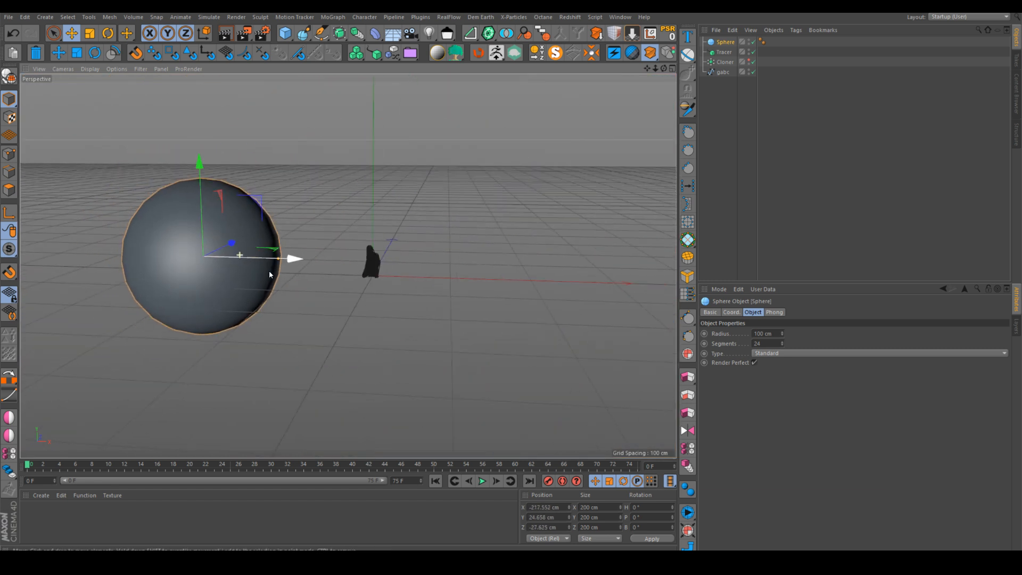
{"action": "middle_click_drag", "start_coordinate": [321, 260], "coordinate": [406, 283], "text": "alt"}
{"action": "scroll", "coordinate": [310, 274], "scroll_direction": "up", "scroll_amount": 1}
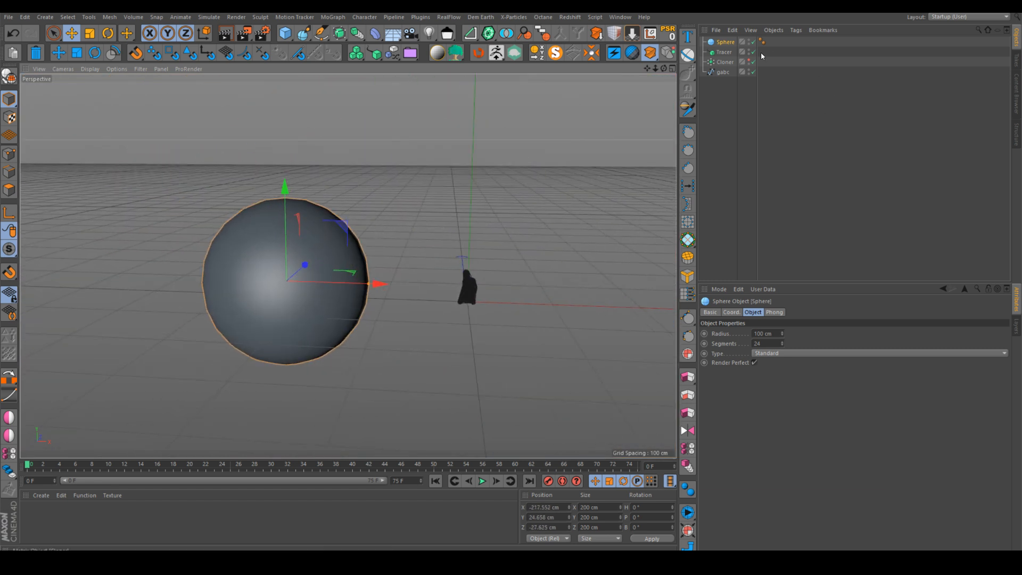
Assign the new sphere as the Matrix's distribution object and raise the count to 100, finally to 250.
{"action": "left_click", "coordinate": [724, 62]}
{"action": "left_click_drag", "start_coordinate": [719, 45], "coordinate": [771, 363]}
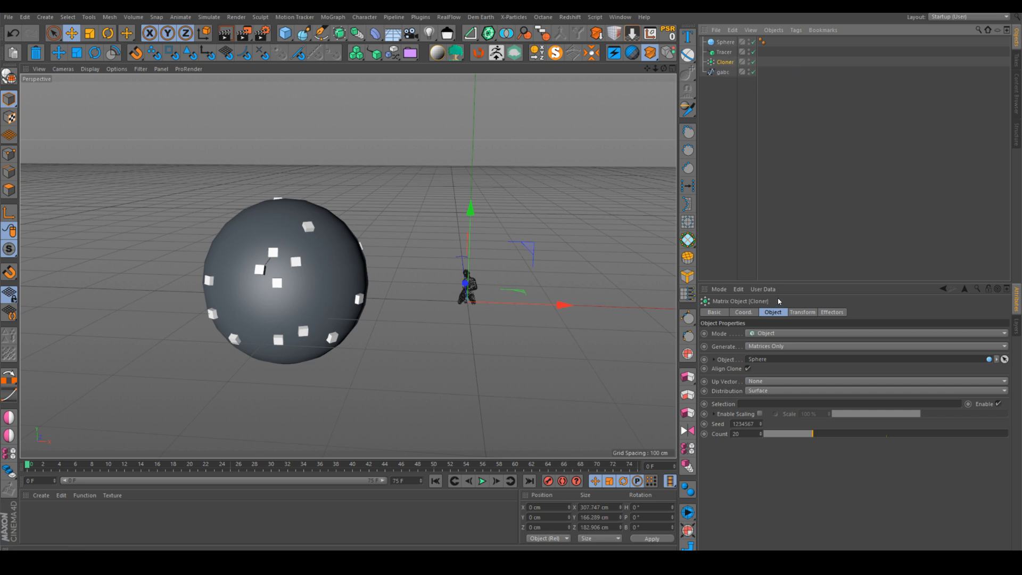
{"action": "double_click", "coordinate": [756, 433]}
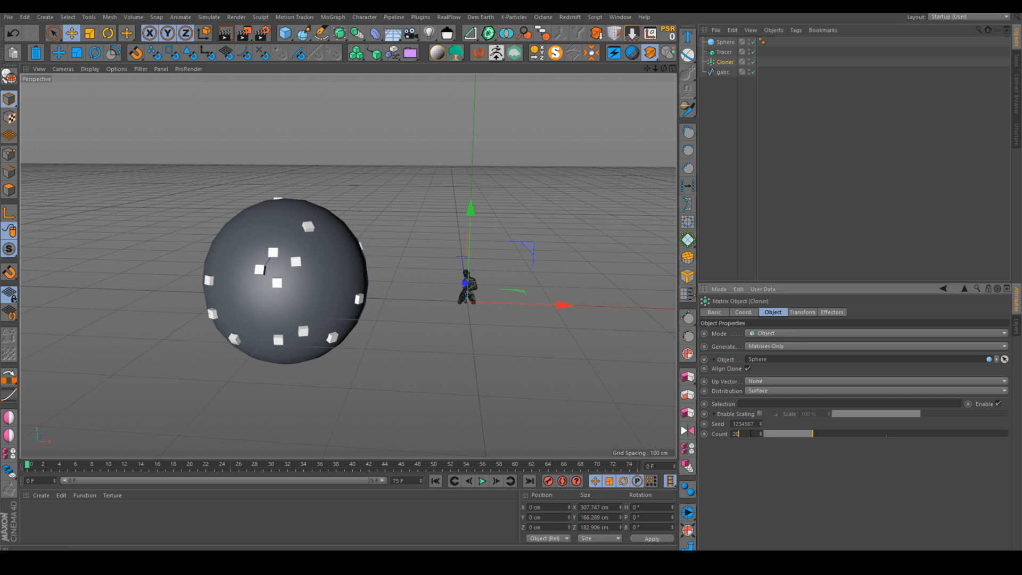
{"action": "type", "text": "100"}
{"action": "key", "text": "Return"}
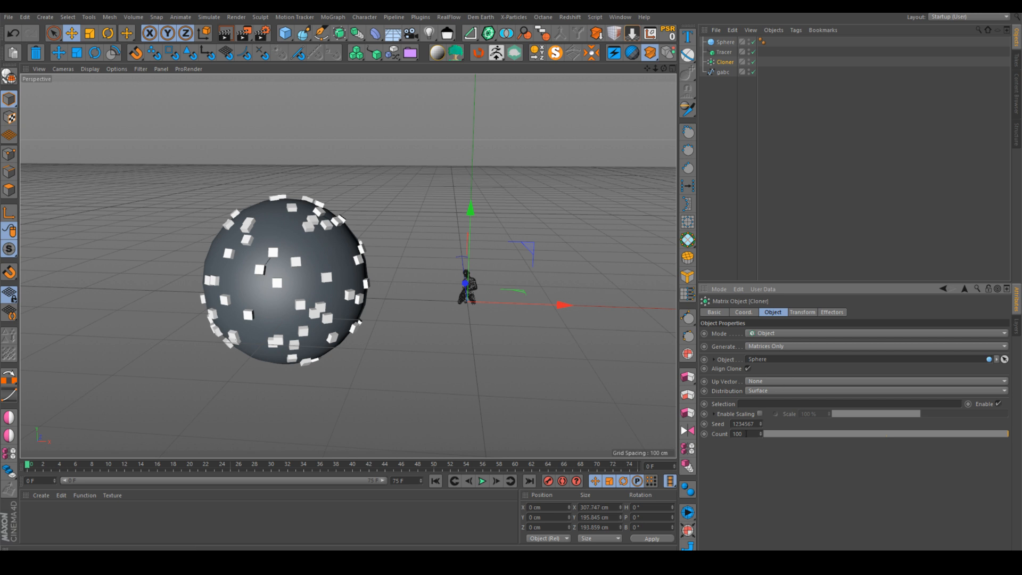
{"action": "type", "text": "250"}
{"action": "key", "text": "Return"}
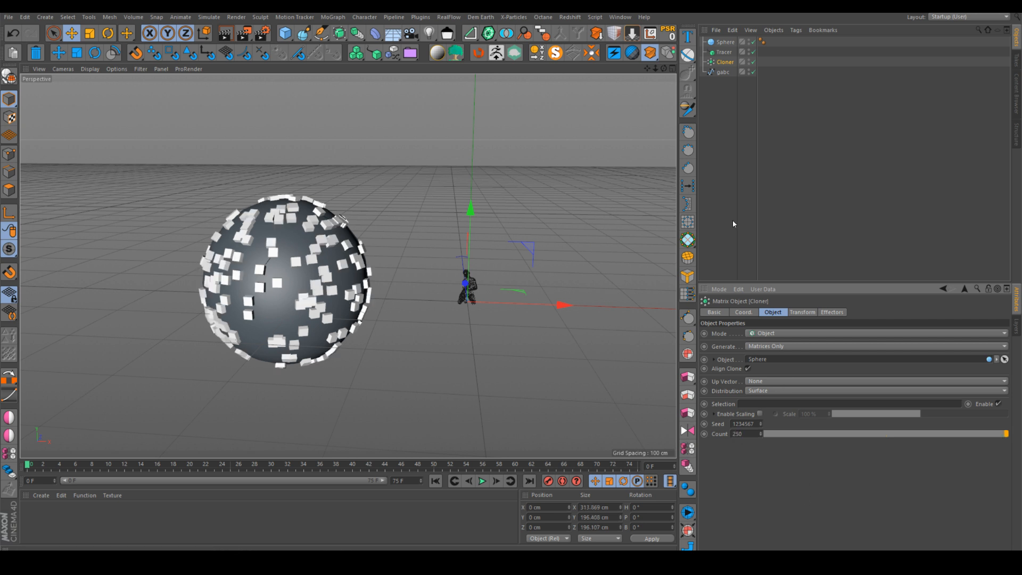
Hide the Matrix and the sphere in the viewport so only the traced lines are displayed, and inspect them.
{"action": "left_click", "coordinate": [749, 61]}
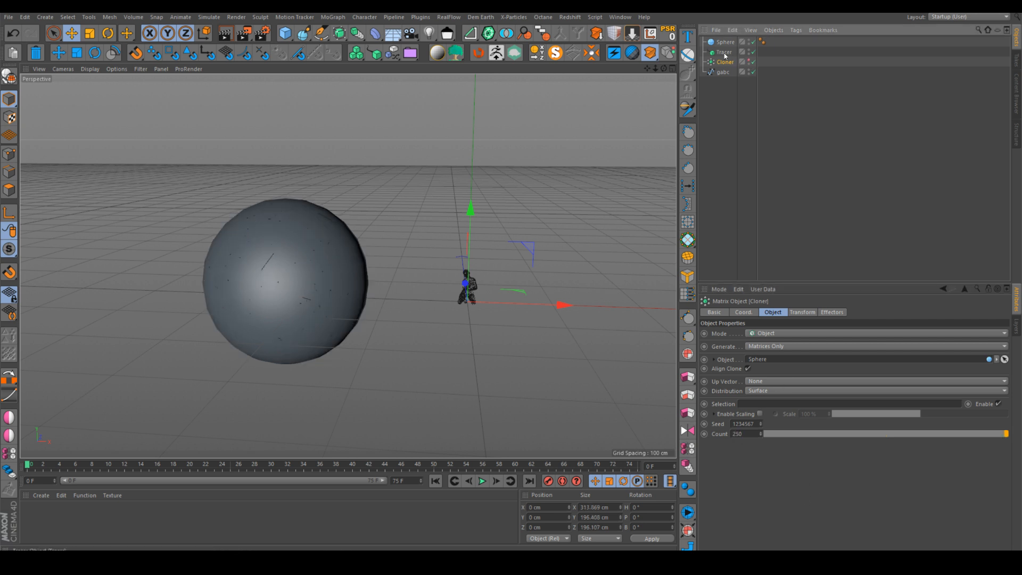
{"action": "left_click", "coordinate": [748, 40]}
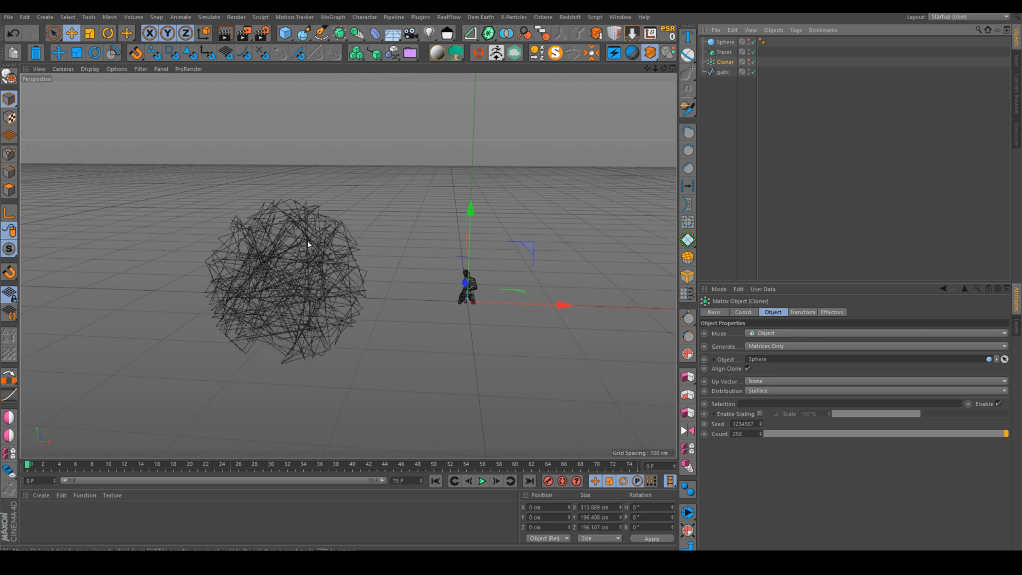
{"action": "scroll", "coordinate": [286, 261], "scroll_direction": "up", "scroll_amount": 4}
{"action": "left_click_drag", "start_coordinate": [286, 261], "coordinate": [325, 276], "text": "alt"}
Add a Displacer as a child of the sphere and load a Noise shader into its shading channel.
{"action": "left_click", "coordinate": [725, 41]}
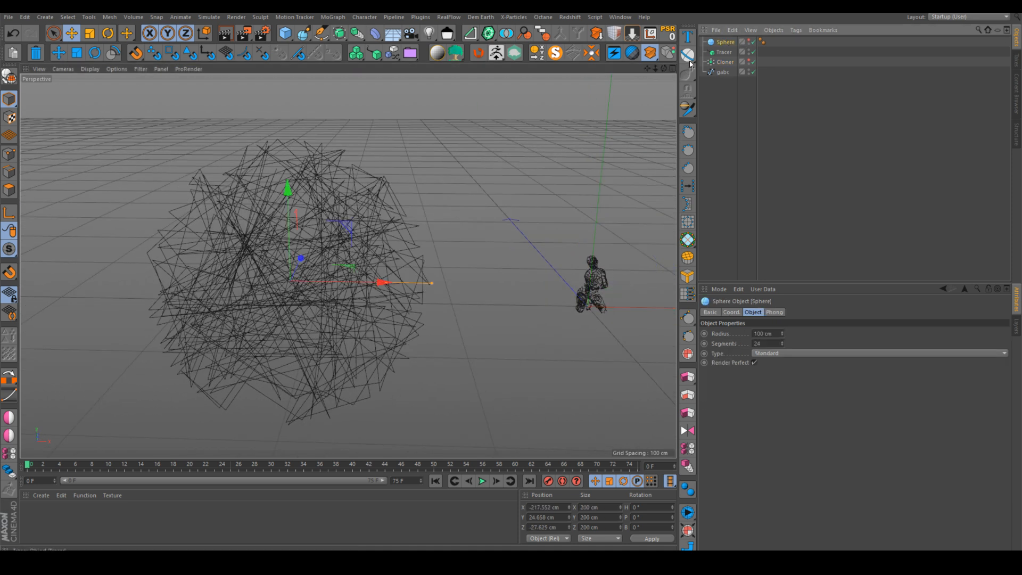
{"action": "left_click", "coordinate": [393, 52]}
{"action": "left_click", "coordinate": [377, 36]}
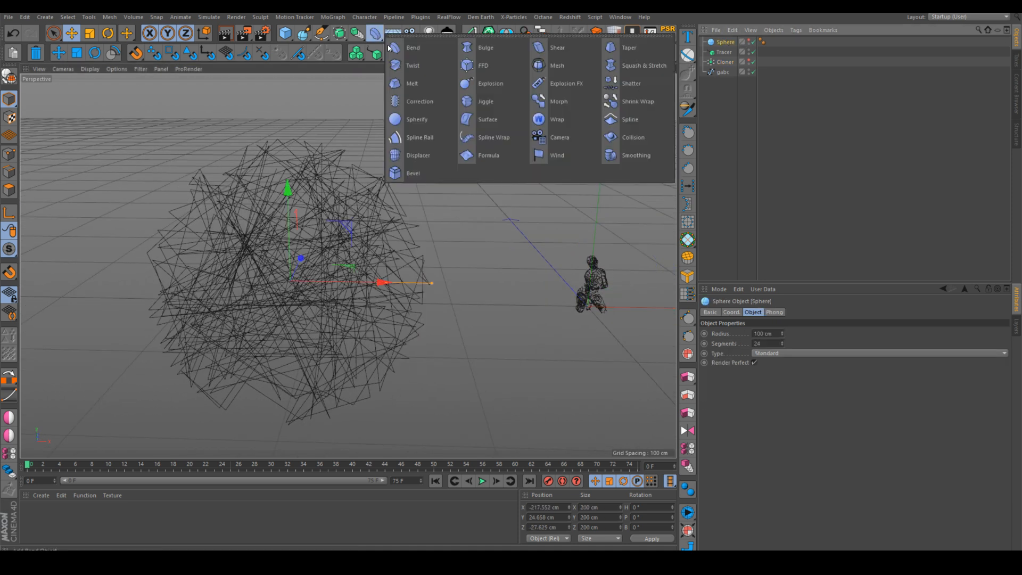
{"action": "left_click", "coordinate": [428, 156]}
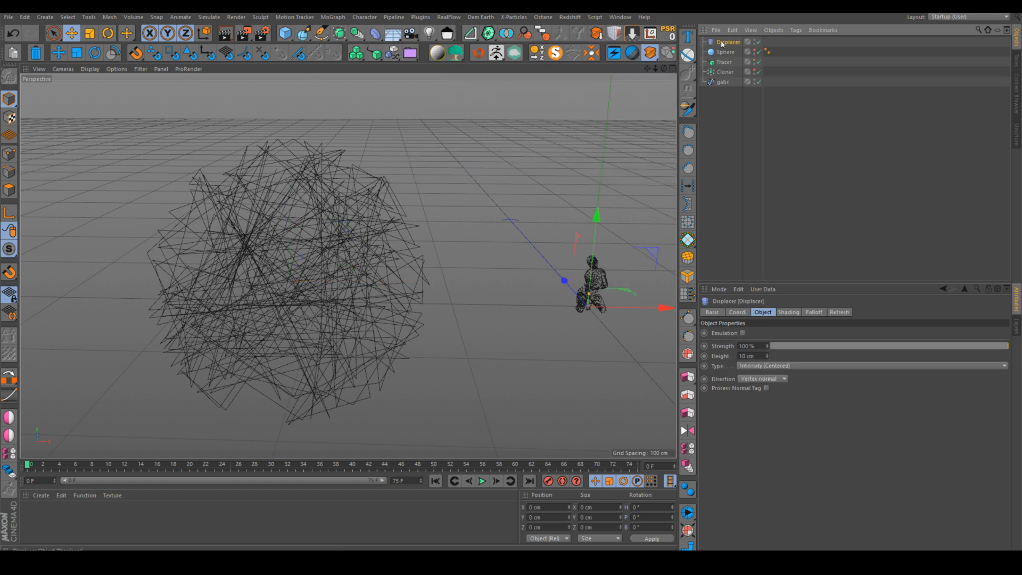
{"action": "left_click_drag", "start_coordinate": [727, 42], "coordinate": [724, 53]}
{"action": "left_click", "coordinate": [789, 312]}
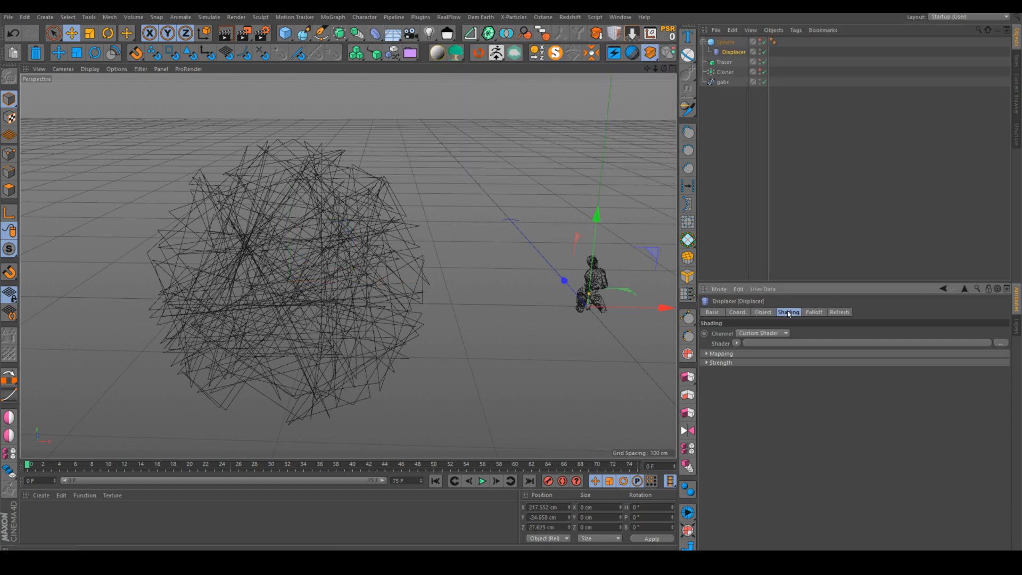
{"action": "left_click", "coordinate": [738, 343]}
{"action": "left_click", "coordinate": [745, 206]}
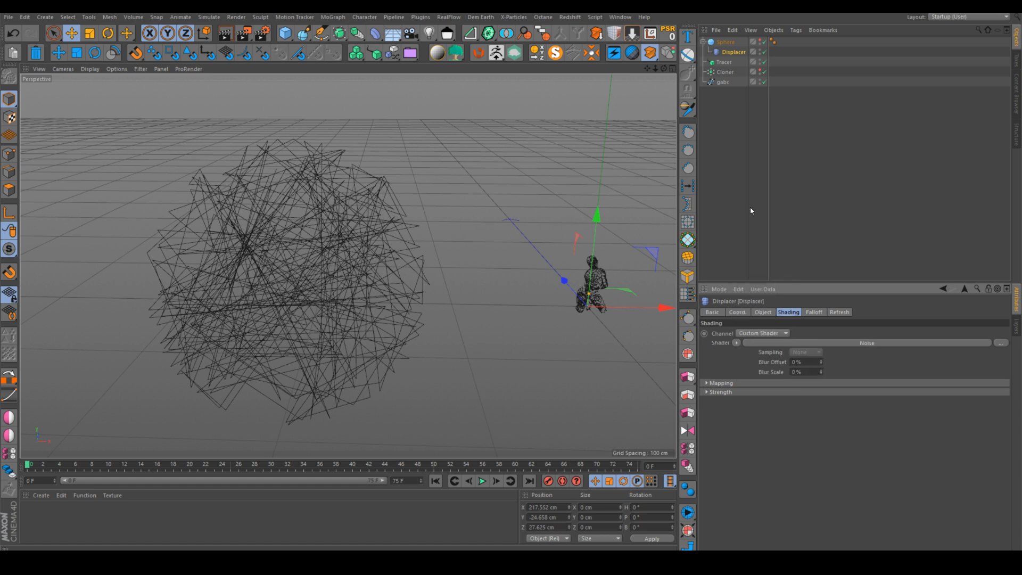
Try raising the Displacer's height to 100 cm and 1000 cm.
{"action": "left_click", "coordinate": [764, 313]}
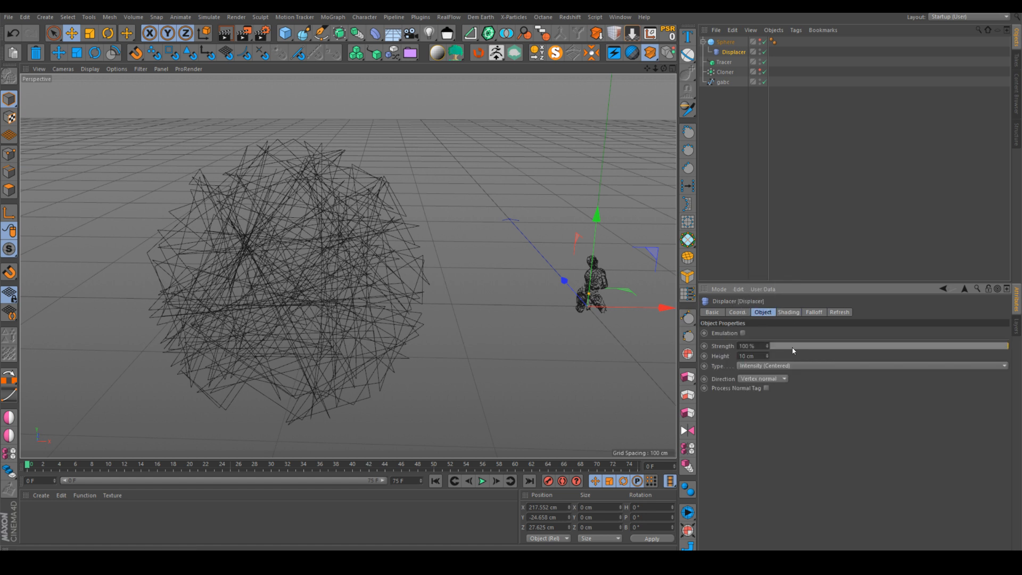
{"action": "type", "text": "0"}
{"action": "key", "text": "Return"}
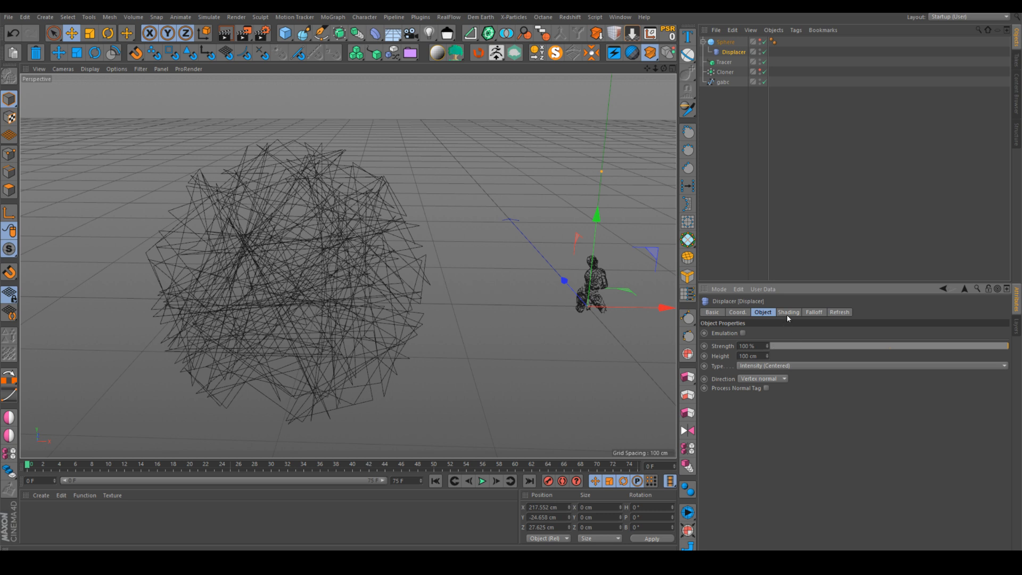
{"action": "left_click", "coordinate": [746, 356]}
{"action": "type", "text": "0"}
{"action": "key", "text": "Return"}
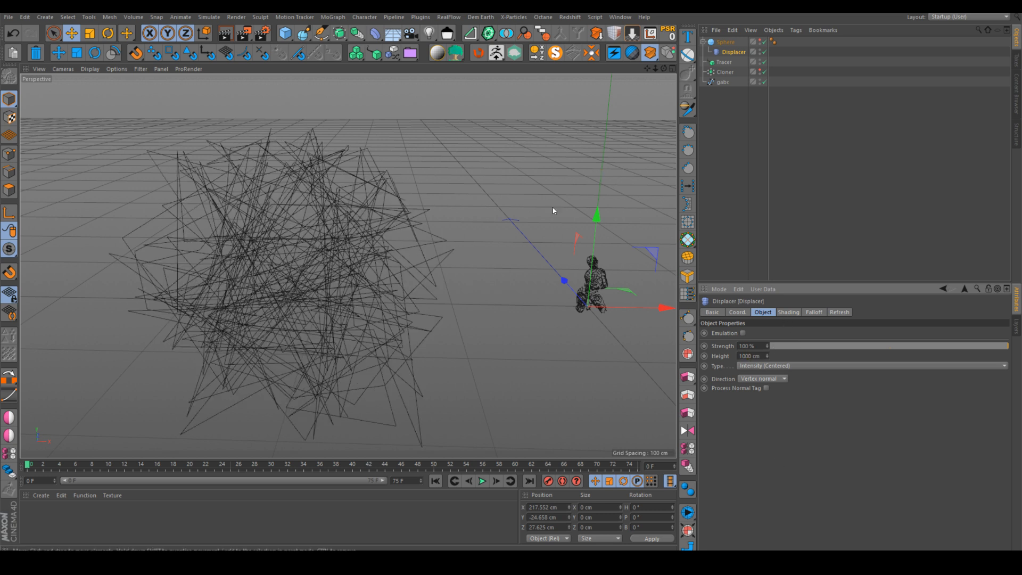
Set the Displacer's height to 500 cm and reduce its strength to 33%.
{"action": "double_click", "coordinate": [752, 355]}
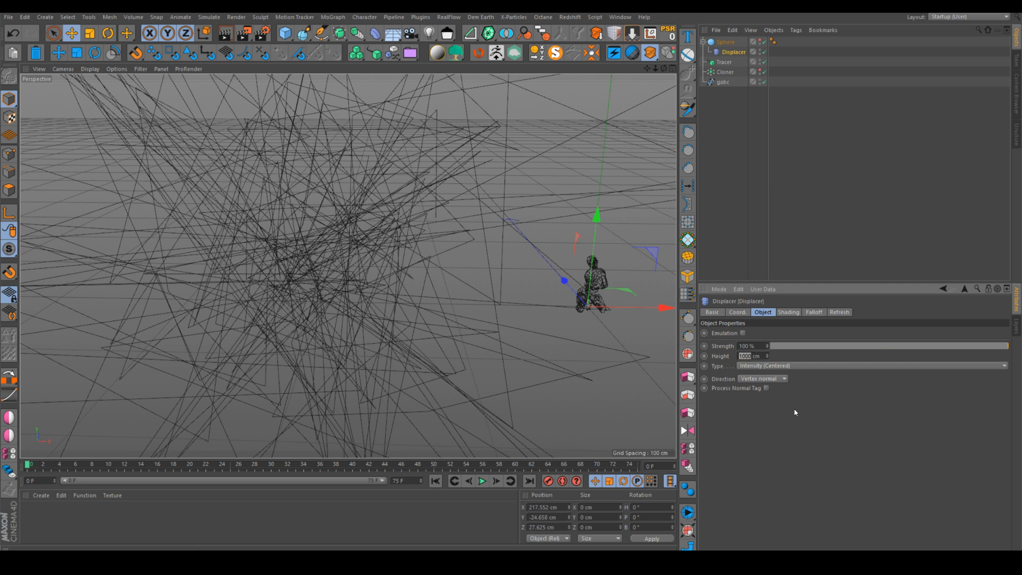
{"action": "type", "text": "500"}
{"action": "right_click_drag", "start_coordinate": [322, 232], "coordinate": [298, 278], "text": "alt"}
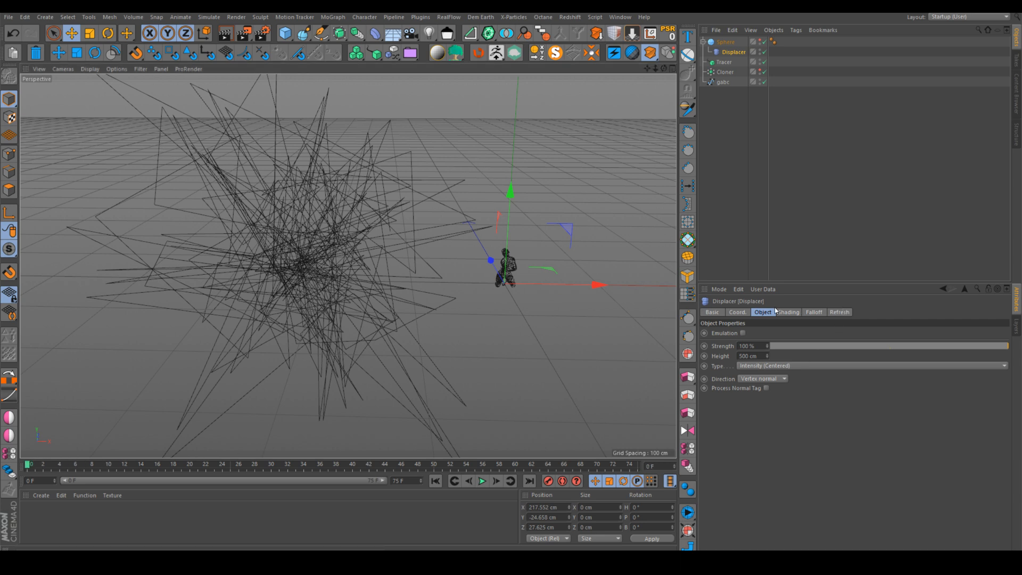
{"action": "left_click_drag", "start_coordinate": [799, 347], "coordinate": [929, 346]}
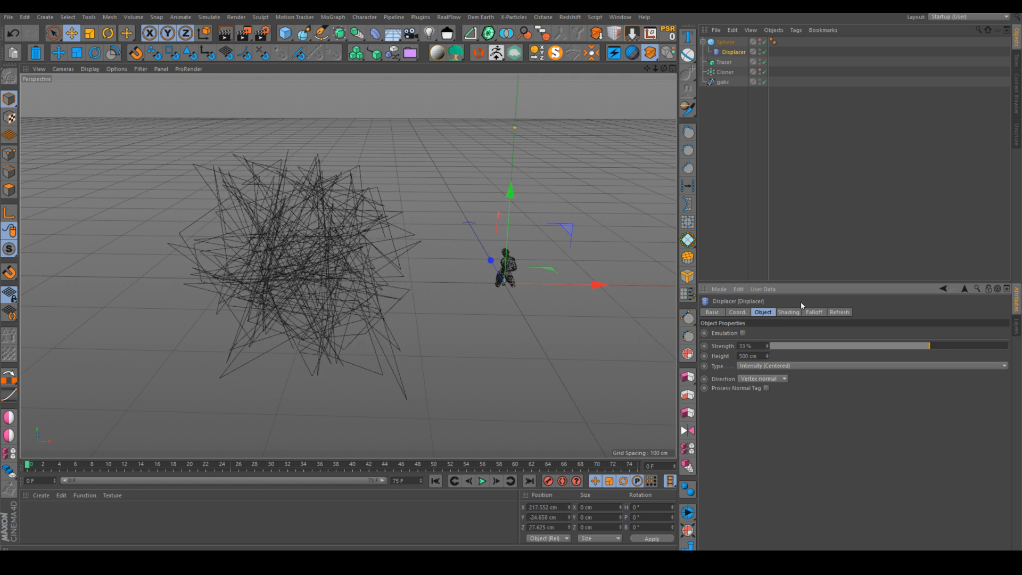
Open the Displacer's Noise shader settings and set the animation speed to 1.
{"action": "left_click", "coordinate": [789, 313]}
{"action": "left_click", "coordinate": [838, 342]}
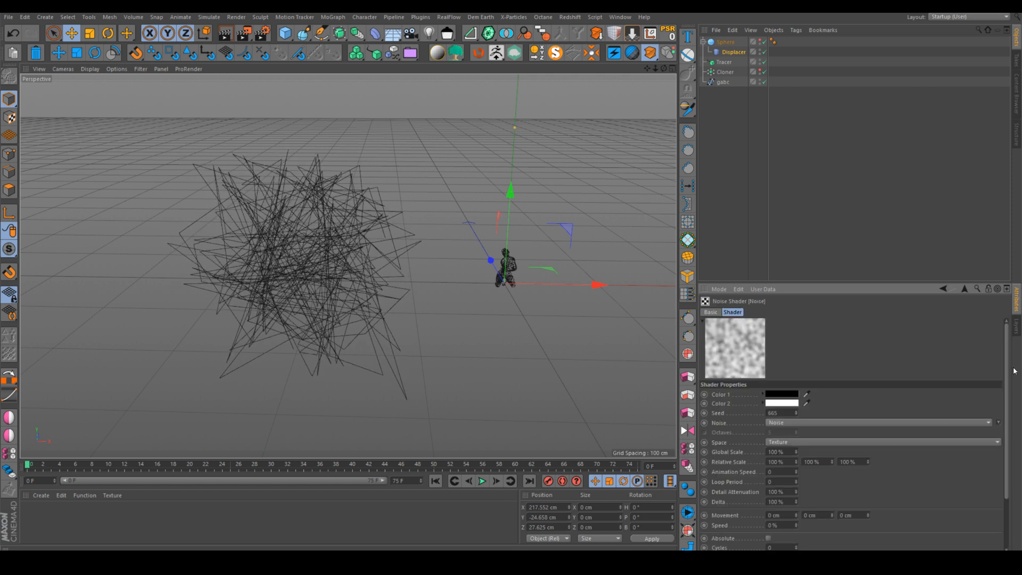
{"action": "scroll", "coordinate": [799, 426], "scroll_direction": "down", "scroll_amount": 3}
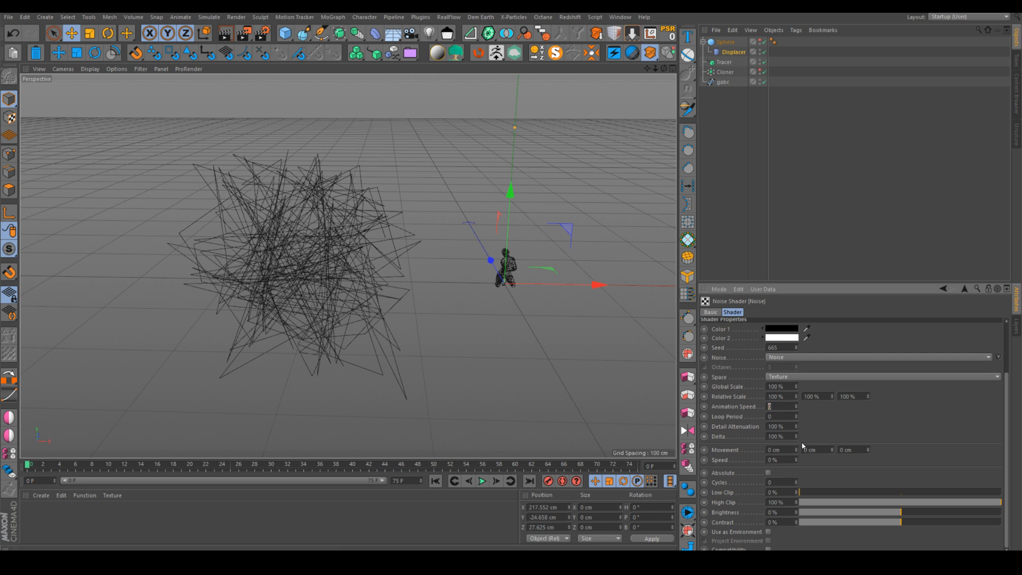
{"action": "type", "text": "1"}
Set the noise movement to 1 cm on all three axes with a speed of 0.1%, and preview the animation.
{"action": "left_click", "coordinate": [785, 448]}
{"action": "type", "text": "1"}
{"action": "key", "text": "Tab"}
{"action": "type", "text": "1"}
{"action": "key", "text": "Tab"}
{"action": "type", "text": "1"}
{"action": "key", "text": "Tab"}
{"action": "type", "text": "0"}
{"action": "left_click", "coordinate": [482, 481]}
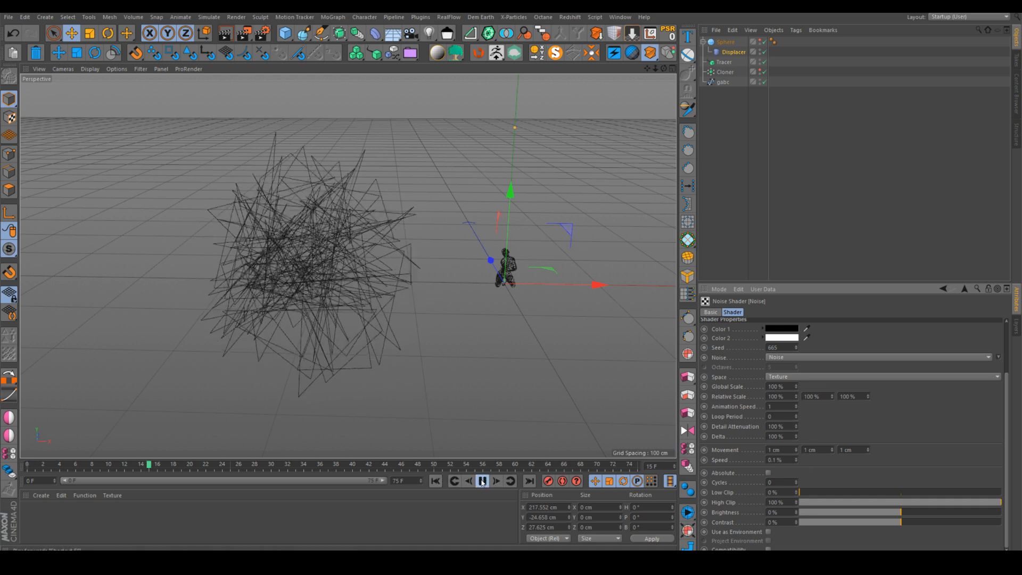
{"action": "left_click", "coordinate": [482, 481]}
Set the noise movement speed to 0.05% and play the animation from the first frame to inspect the moving lines.
{"action": "left_click", "coordinate": [787, 460]}
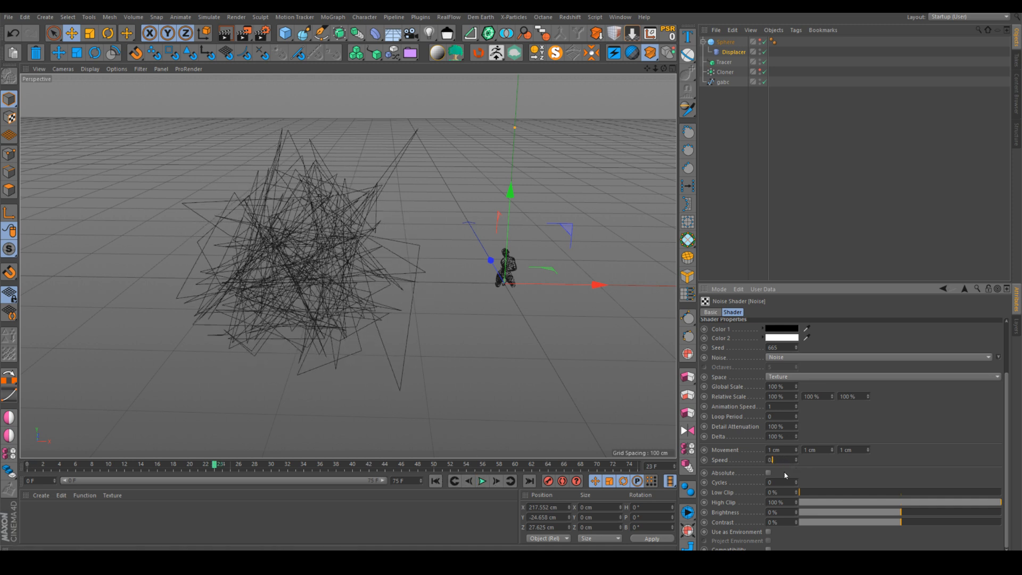
{"action": "type", "text": "5"}
{"action": "key", "text": "Return"}
{"action": "left_click", "coordinate": [435, 481]}
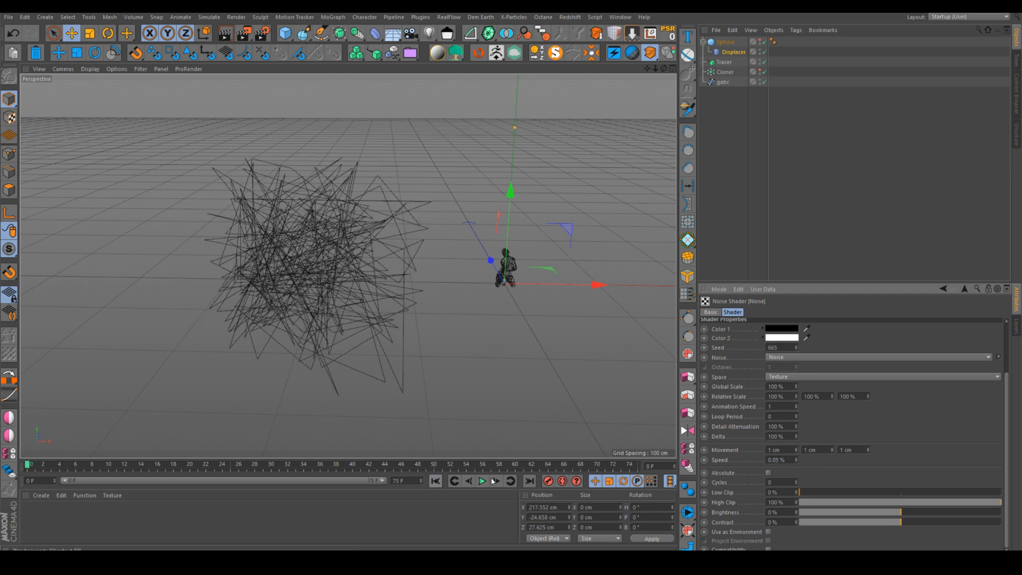
{"action": "left_click", "coordinate": [483, 480]}
{"action": "left_click_drag", "start_coordinate": [329, 274], "coordinate": [193, 229], "text": "alt"}
{"action": "middle_click_drag", "start_coordinate": [193, 228], "coordinate": [588, 265], "text": "alt"}
{"action": "middle_click_drag", "start_coordinate": [390, 261], "coordinate": [402, 262], "text": "alt"}
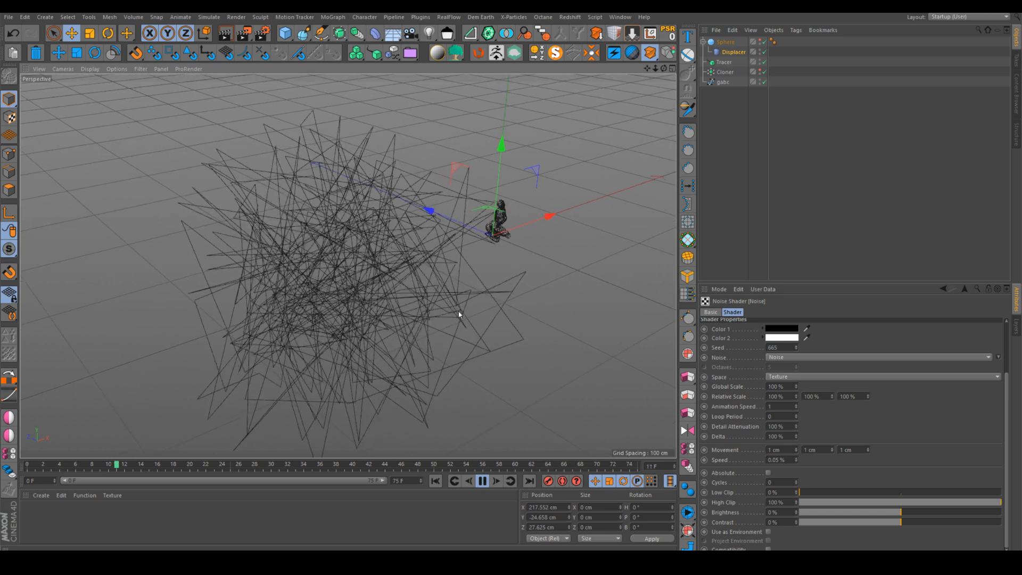
Stop the playback and inspect the object settings of the Tracer and the Cloner matrix.
{"action": "left_click", "coordinate": [482, 480]}
{"action": "left_click_drag", "start_coordinate": [347, 265], "coordinate": [394, 280], "text": "alt"}
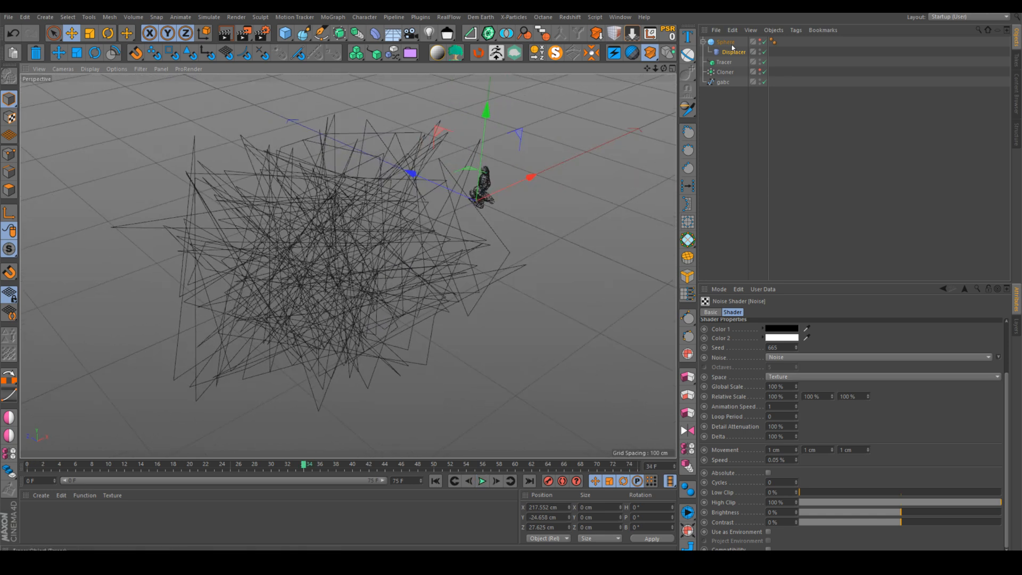
{"action": "left_click", "coordinate": [724, 61]}
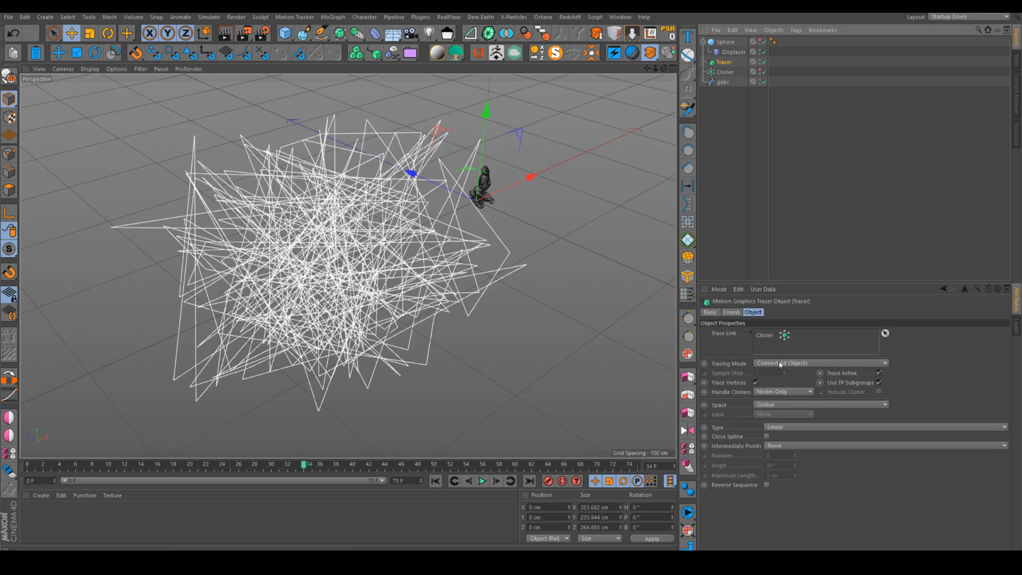
{"action": "left_click", "coordinate": [726, 72]}
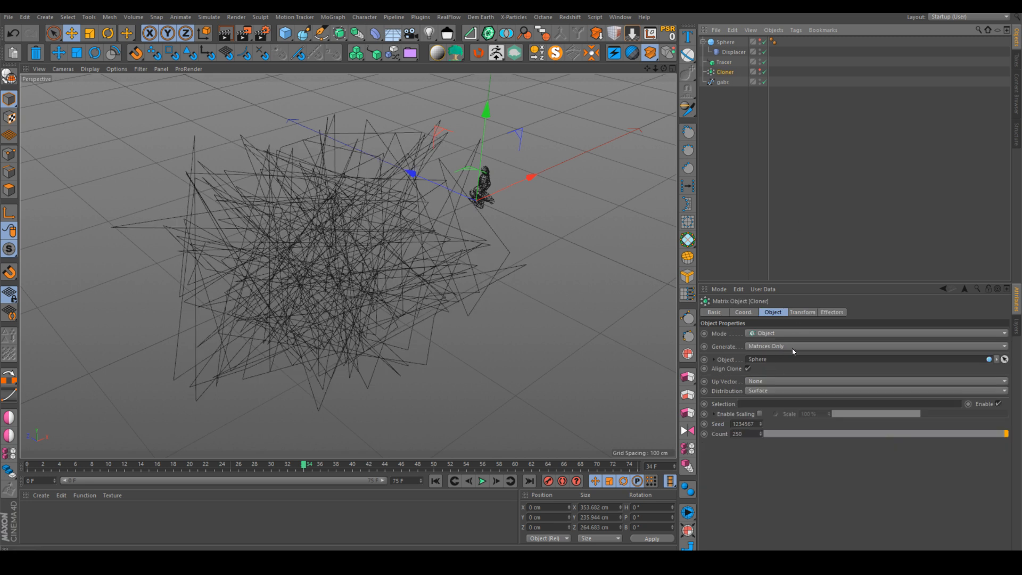
{"action": "left_click", "coordinate": [802, 312]}
{"action": "left_click", "coordinate": [774, 312]}
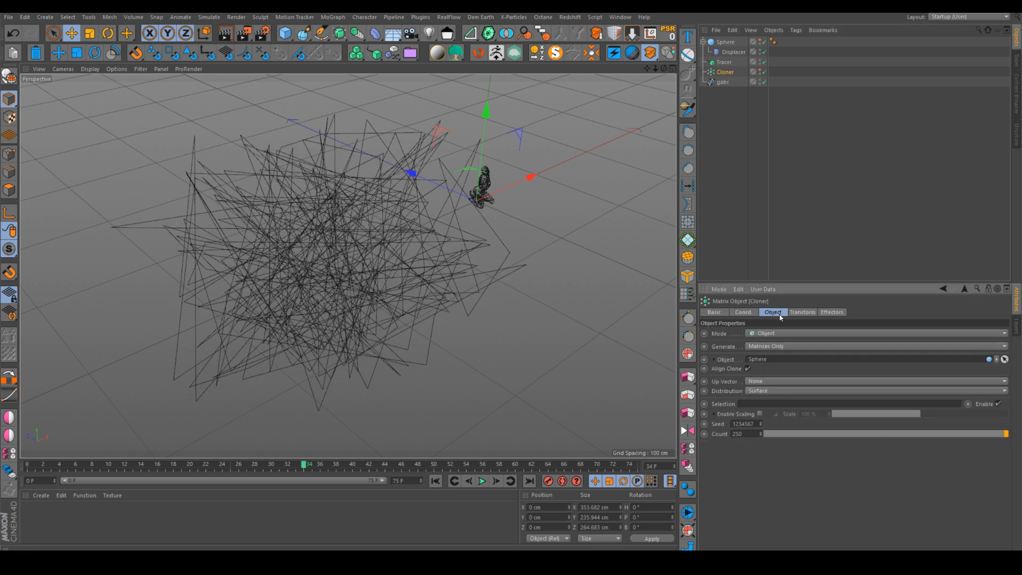
Change the Tracer's spline type to B-Spline.
{"action": "left_click", "coordinate": [717, 62]}
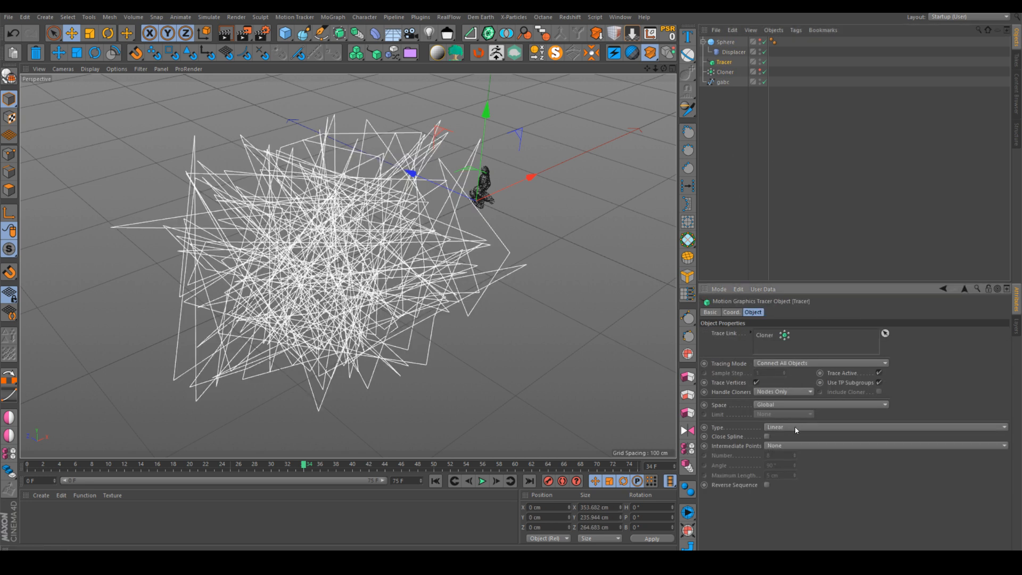
{"action": "left_click", "coordinate": [796, 429]}
{"action": "scroll", "coordinate": [796, 428], "scroll_direction": "up", "scroll_amount": 1}
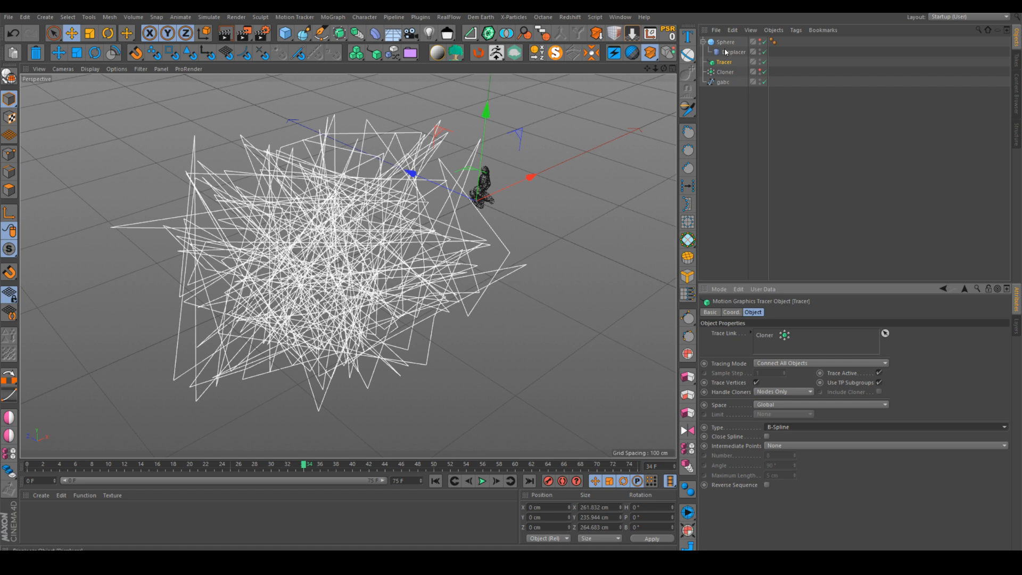
Set the Cloner matrix's count to 50.
{"action": "left_click", "coordinate": [725, 71]}
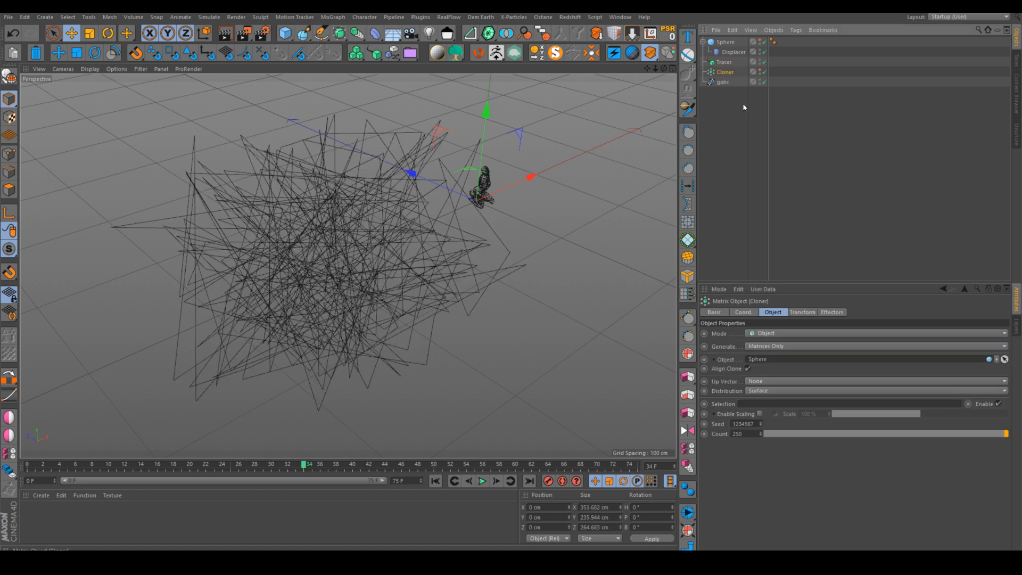
{"action": "double_click", "coordinate": [755, 434]}
{"action": "type", "text": "50"}
{"action": "key", "text": "Return"}
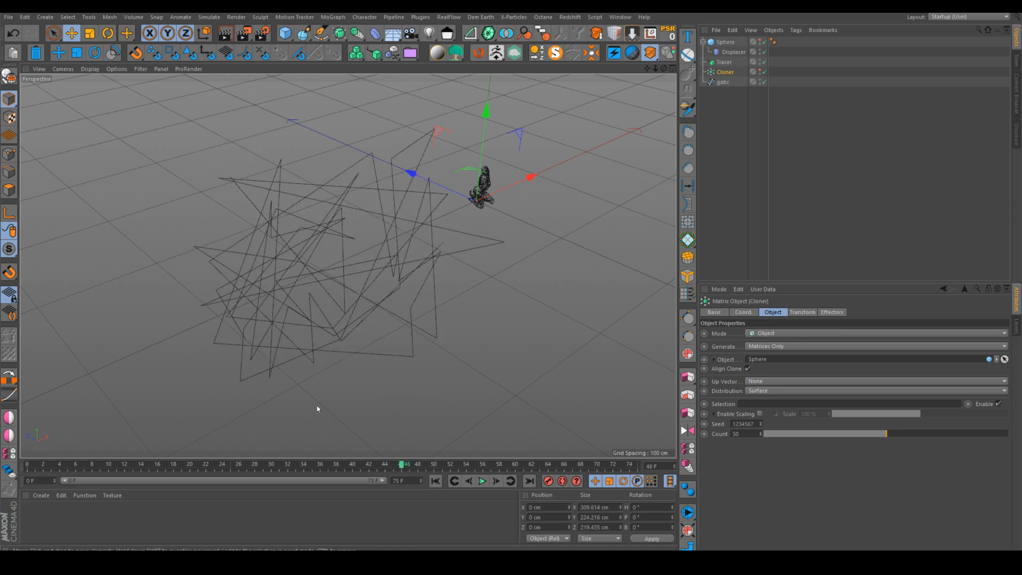
Try deleting the Tracer, the Cloner and the kneeling figure's spline object together.
{"action": "left_click_drag", "start_coordinate": [317, 406], "coordinate": [337, 267], "text": "alt"}
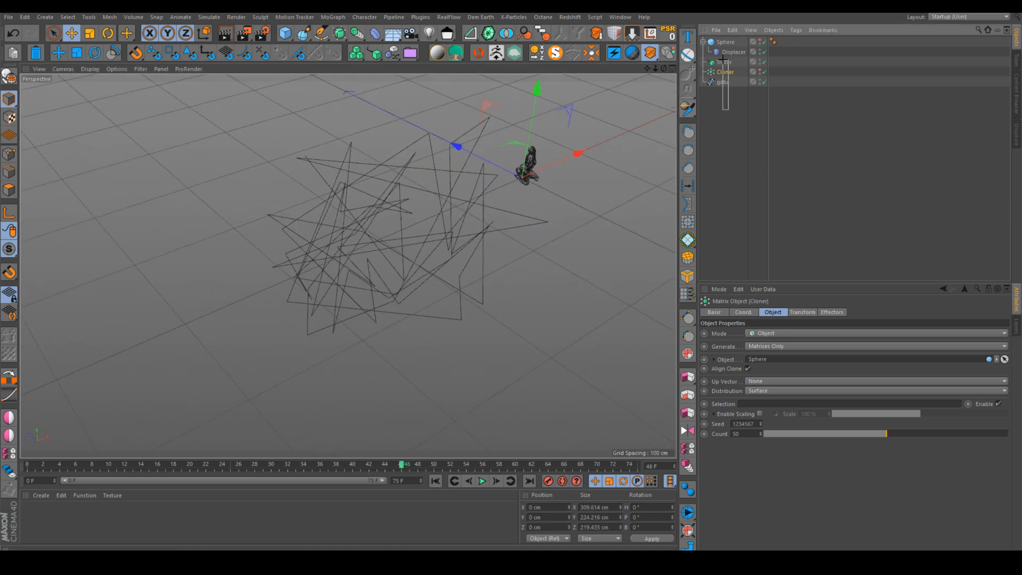
{"action": "left_click_drag", "start_coordinate": [724, 60], "coordinate": [725, 62]}
{"action": "key", "text": "Delete"}
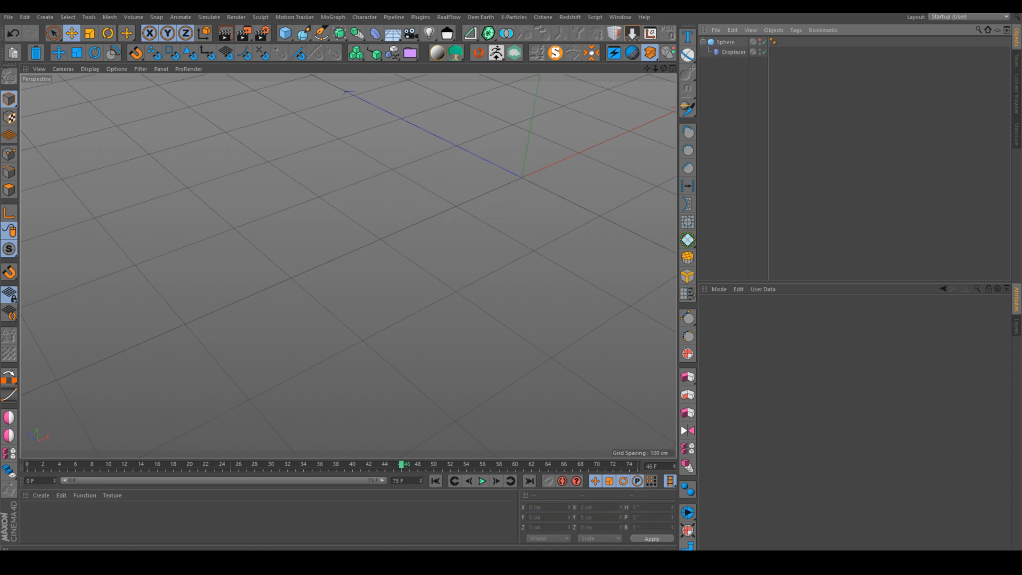
Switch to Photos, view the reference renders of the wire figures at full size, and close the viewer.
{"action": "key", "text": "alt+Tab"}
{"action": "key", "text": "Right"}
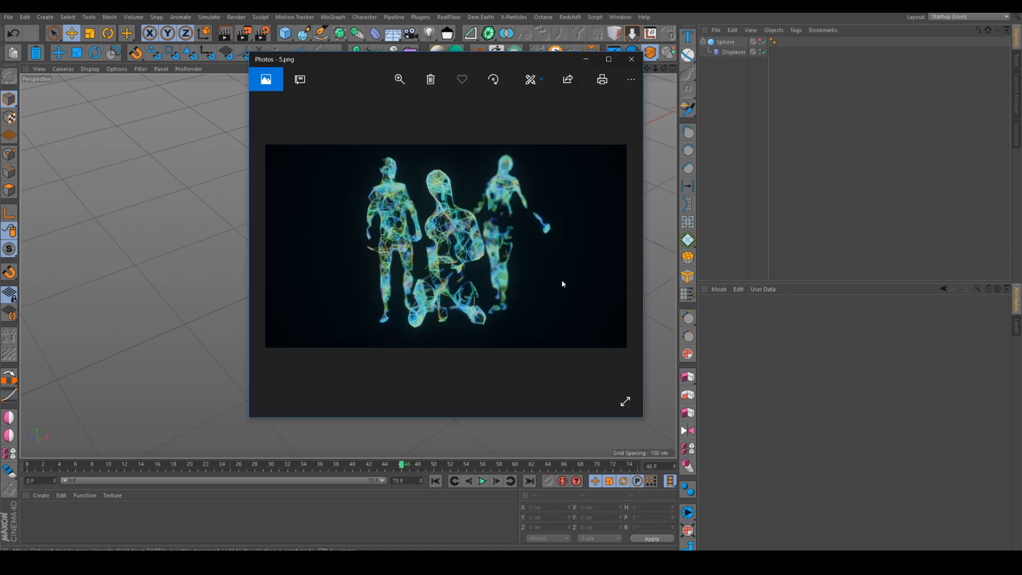
{"action": "key", "text": "Right"}
{"action": "left_click", "coordinate": [609, 59]}
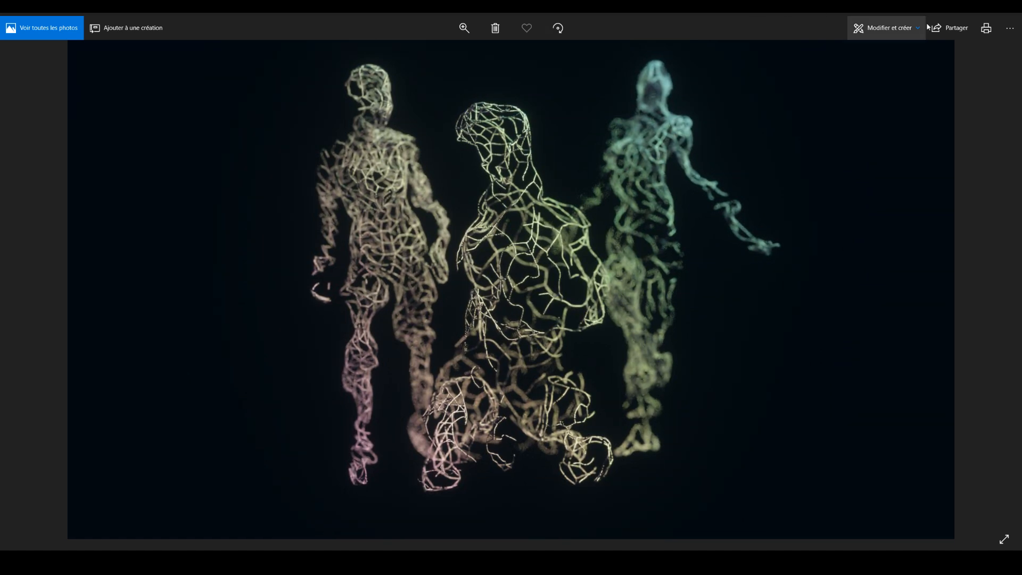
{"action": "left_click", "coordinate": [988, 10]}
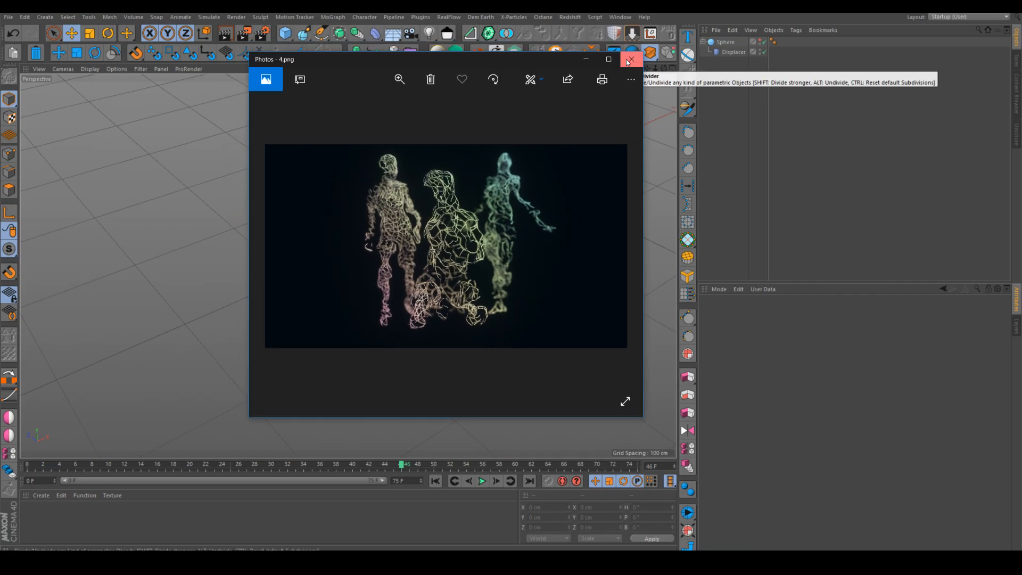
{"action": "left_click", "coordinate": [628, 58]}
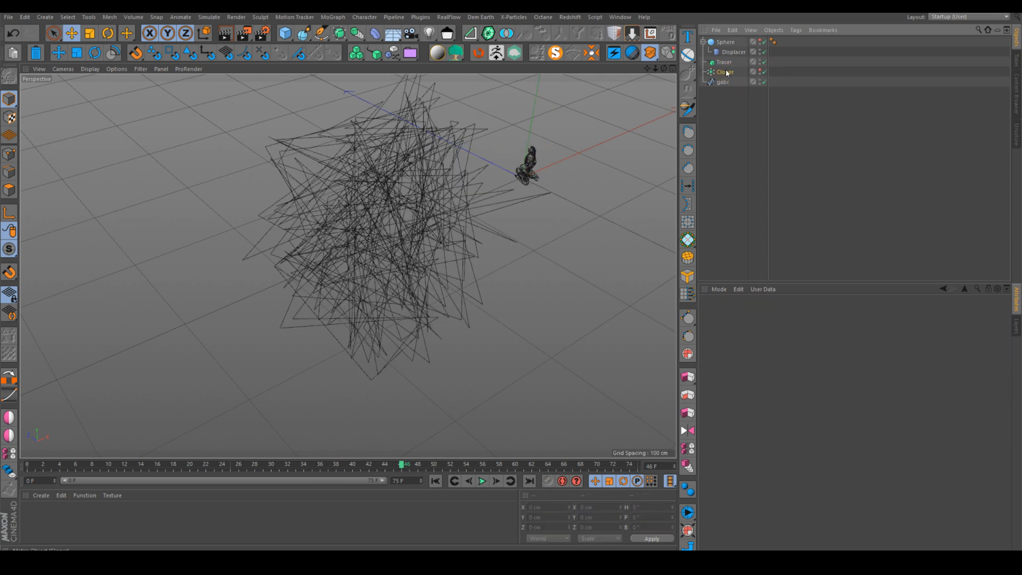
Delete the Sphere with its Displacer, the Tracer and the Cloner, keeping only the kneeling figure's spline object.
{"action": "left_click", "coordinate": [726, 72]}
{"action": "left_click", "coordinate": [727, 43], "text": "shift"}
{"action": "key", "text": "Delete"}
Add an X-Particles xpSystem with an xpEmitter to the scene.
{"action": "scroll", "coordinate": [545, 151], "scroll_direction": "up", "scroll_amount": 5}
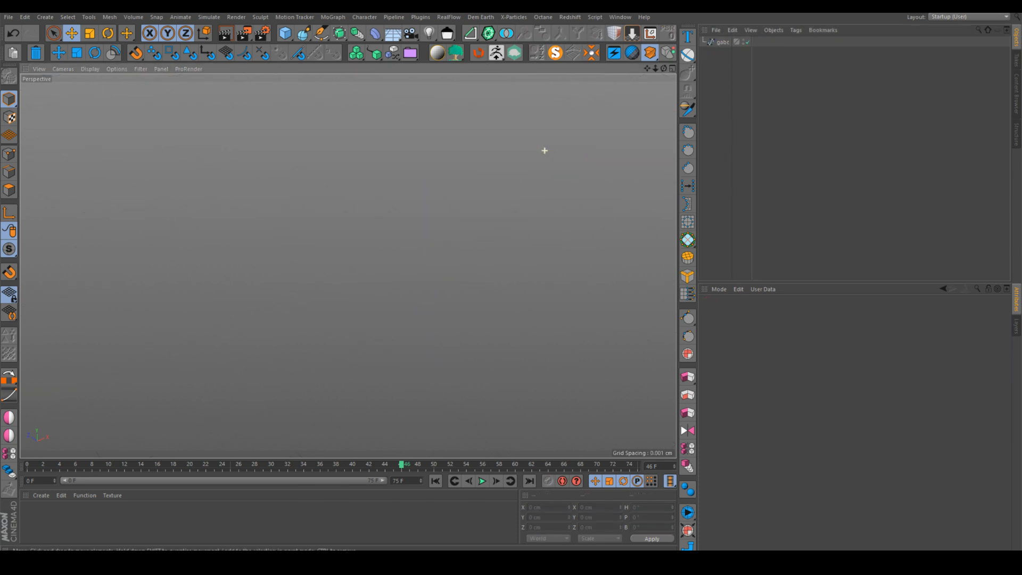
{"action": "scroll", "coordinate": [544, 151], "scroll_direction": "down", "scroll_amount": 5}
{"action": "middle_click_drag", "start_coordinate": [527, 171], "coordinate": [395, 226], "text": "alt"}
{"action": "left_click_drag", "start_coordinate": [395, 226], "coordinate": [314, 210], "text": "alt"}
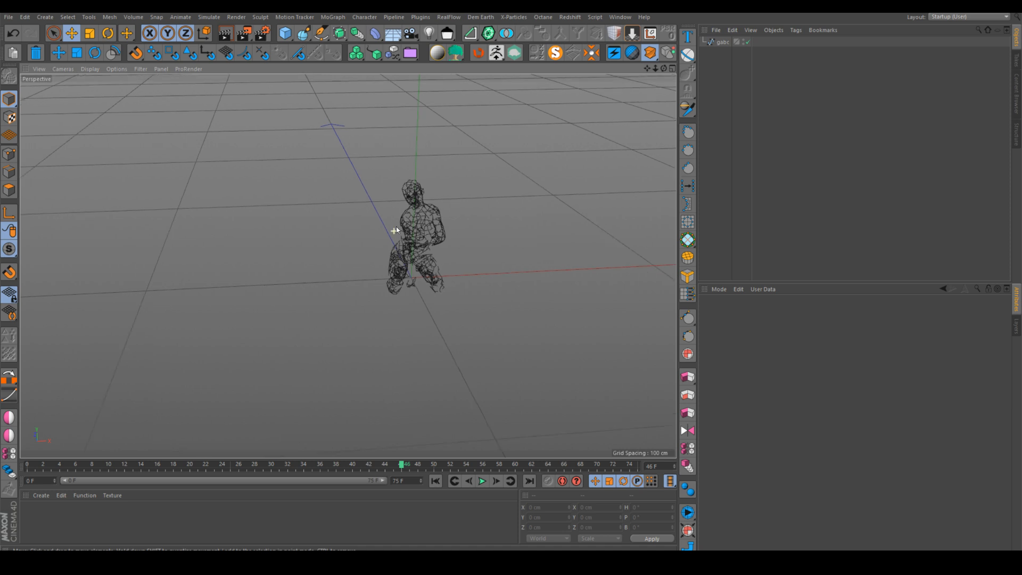
{"action": "scroll", "coordinate": [396, 226], "scroll_direction": "up", "scroll_amount": 5}
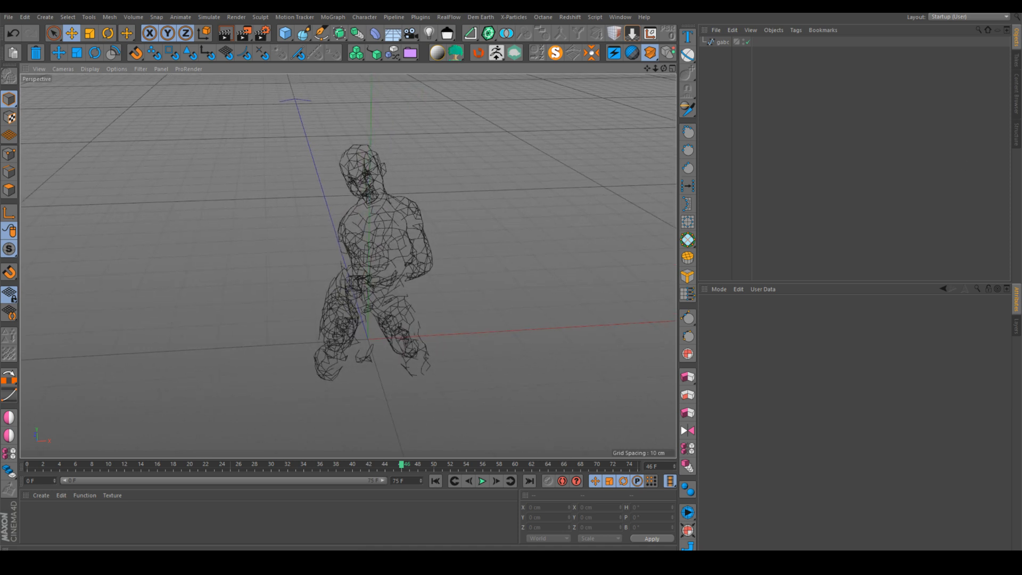
{"action": "scroll", "coordinate": [393, 239], "scroll_direction": "up", "scroll_amount": 3}
{"action": "left_click_drag", "start_coordinate": [420, 223], "coordinate": [441, 238], "text": "alt"}
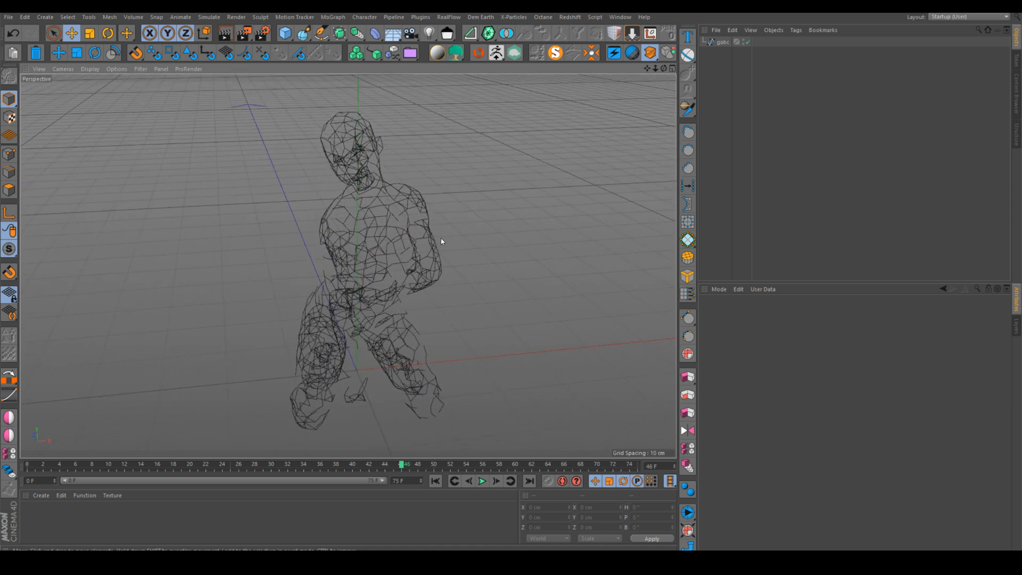
{"action": "left_click", "coordinate": [504, 16]}
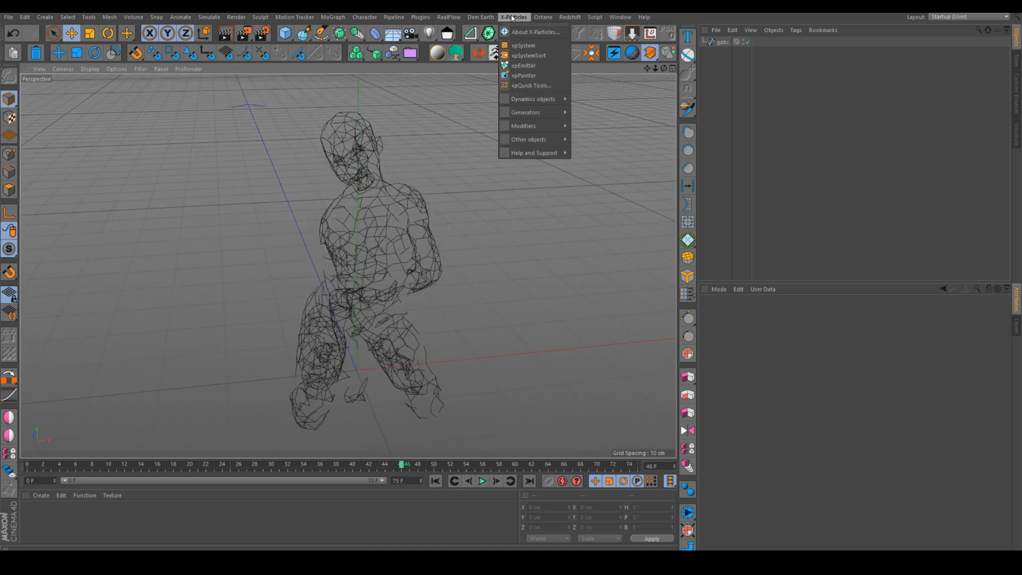
{"action": "left_click", "coordinate": [522, 45]}
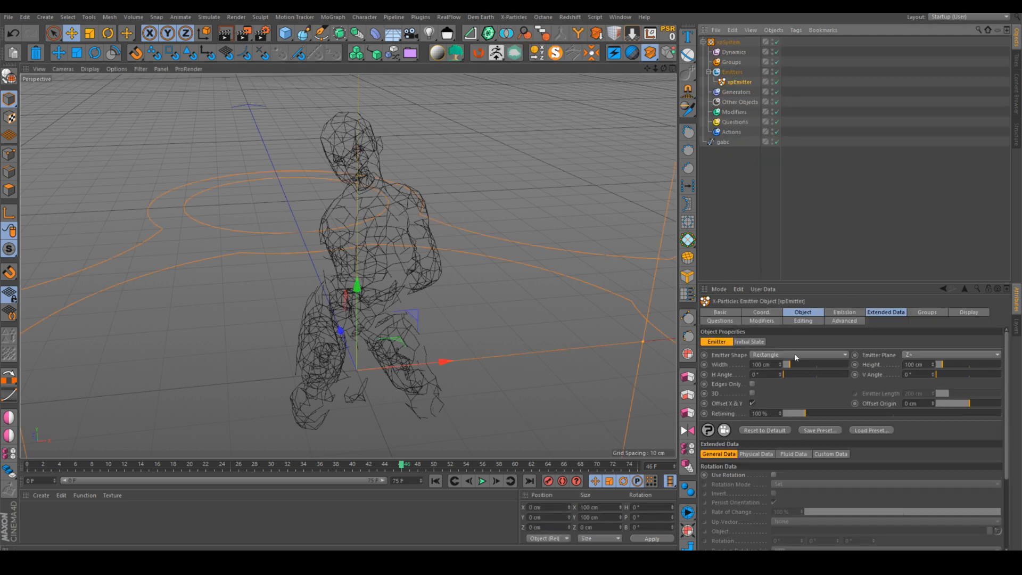
Set the emitter shape to Object, emit from Edges, and assign the kneeling figure's spline as the source object.
{"action": "left_click", "coordinate": [795, 356]}
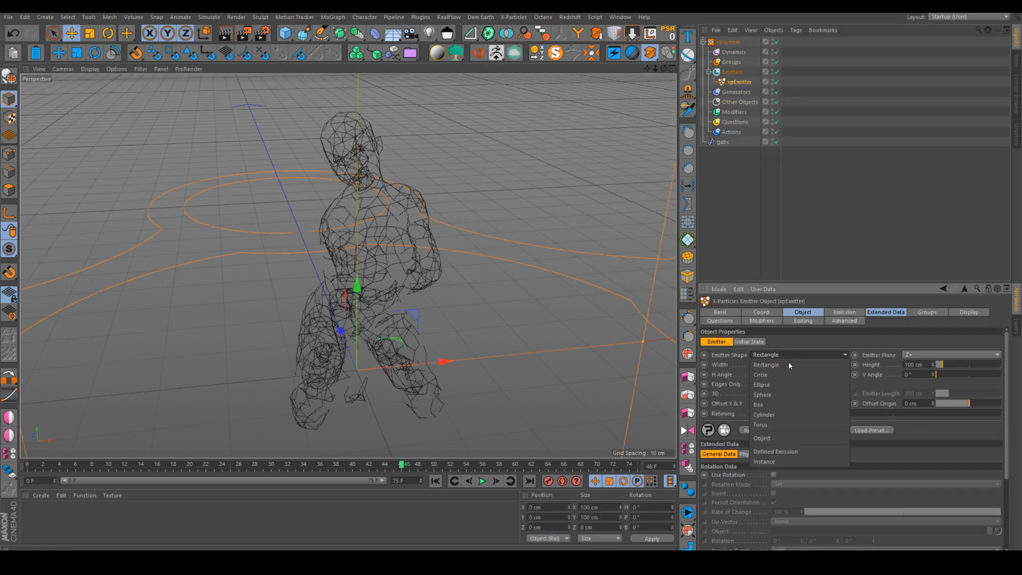
{"action": "left_click", "coordinate": [765, 439]}
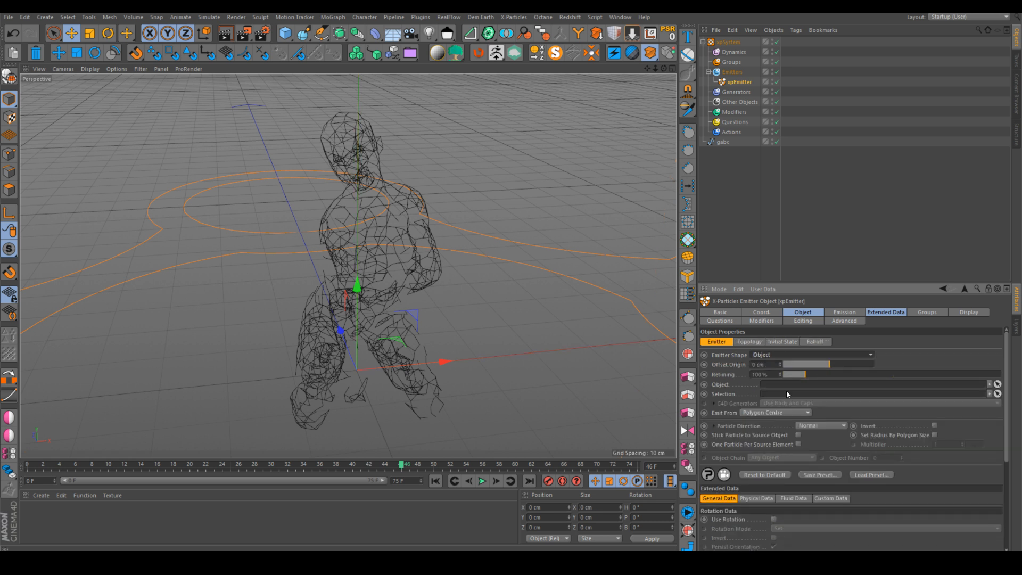
{"action": "left_click", "coordinate": [761, 411]}
{"action": "left_click", "coordinate": [763, 449]}
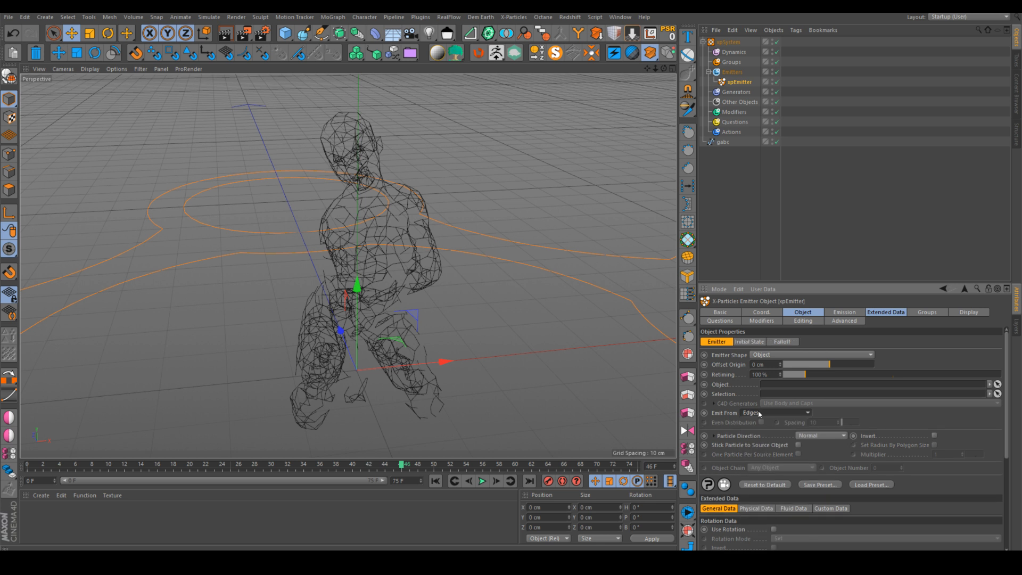
{"action": "left_click", "coordinate": [767, 413]}
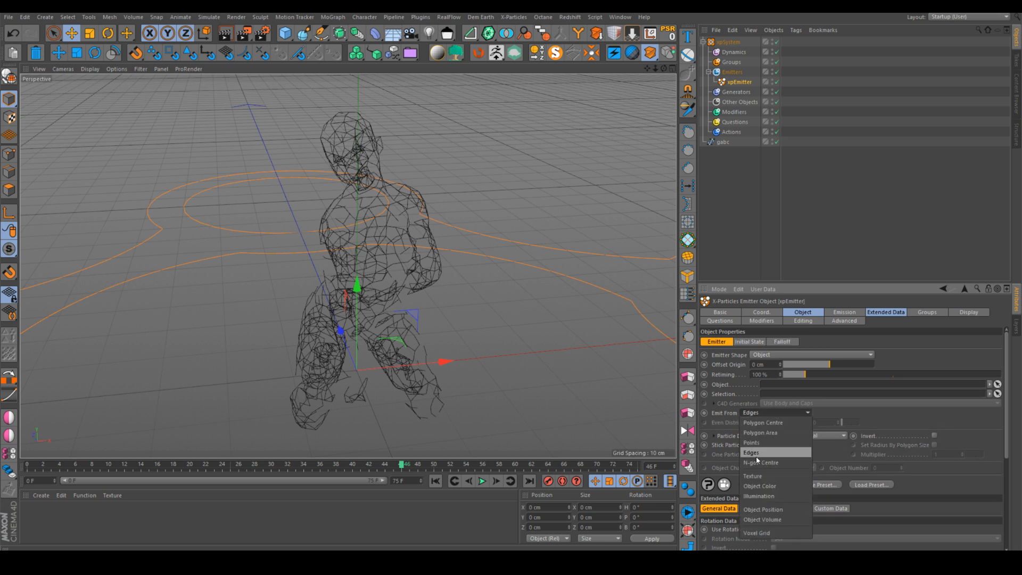
{"action": "left_click", "coordinate": [752, 396]}
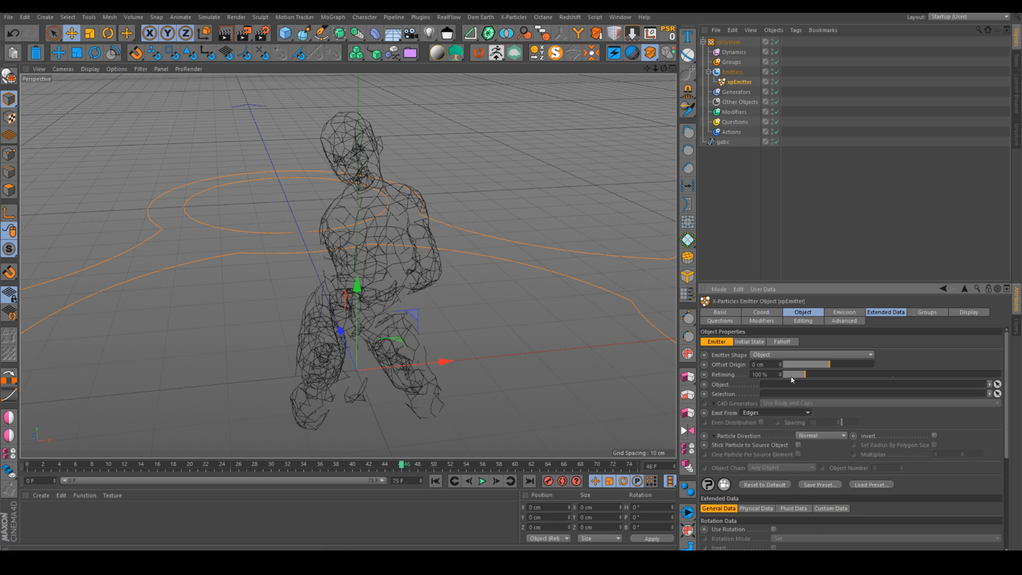
{"action": "left_click_drag", "start_coordinate": [723, 141], "coordinate": [770, 384]}
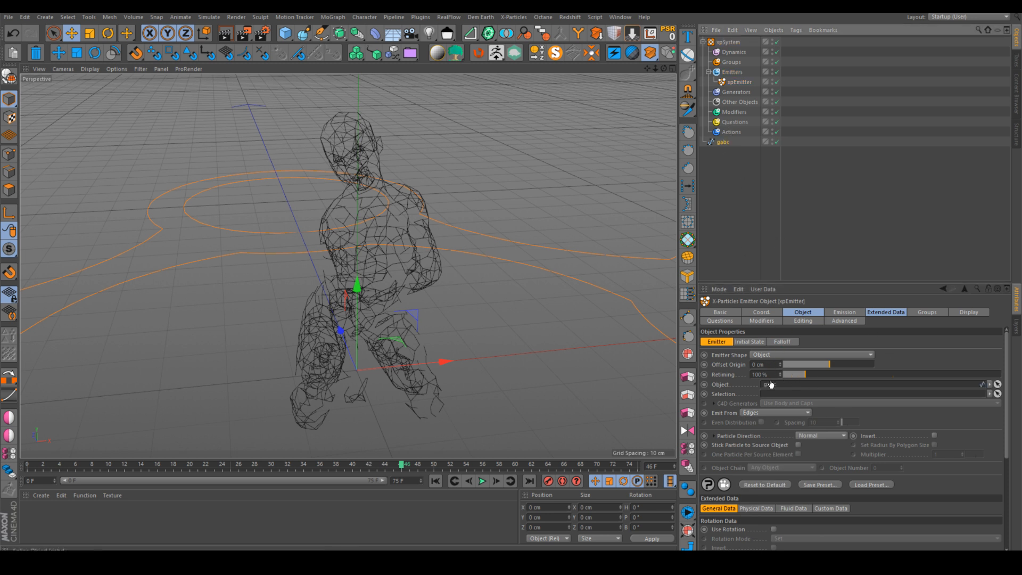
Set the emitter's particle speed to 0 cm, test the playback and return to the first frame.
{"action": "left_click", "coordinate": [844, 313]}
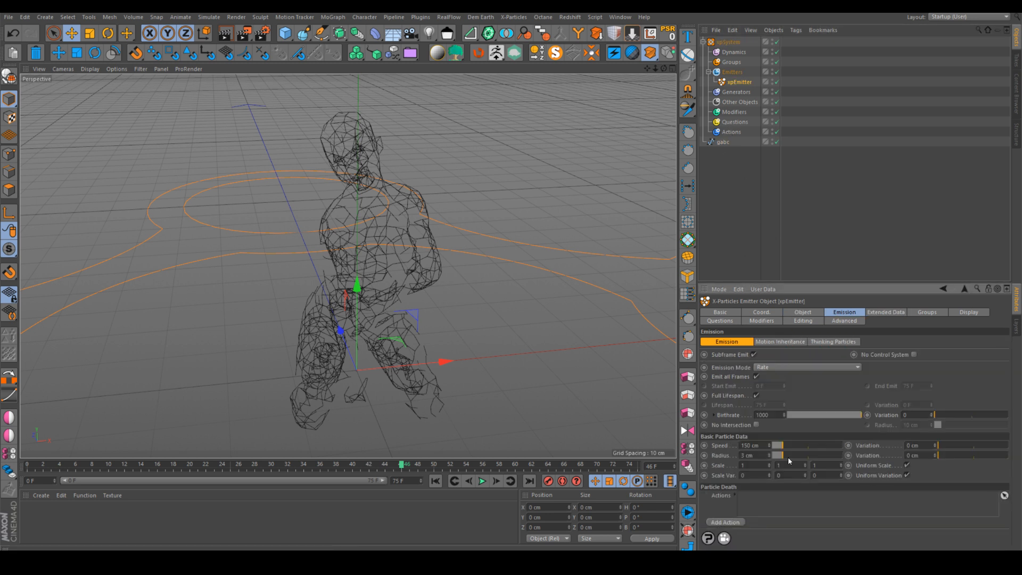
{"action": "left_click_drag", "start_coordinate": [773, 449], "coordinate": [767, 448]}
{"action": "left_click", "coordinate": [481, 481]}
{"action": "left_click", "coordinate": [482, 481]}
{"action": "key", "text": "shift+f"}
Hide the kneeling figure's spline in the viewport and play the animation to preview the emitted particles.
{"action": "left_click", "coordinate": [772, 140]}
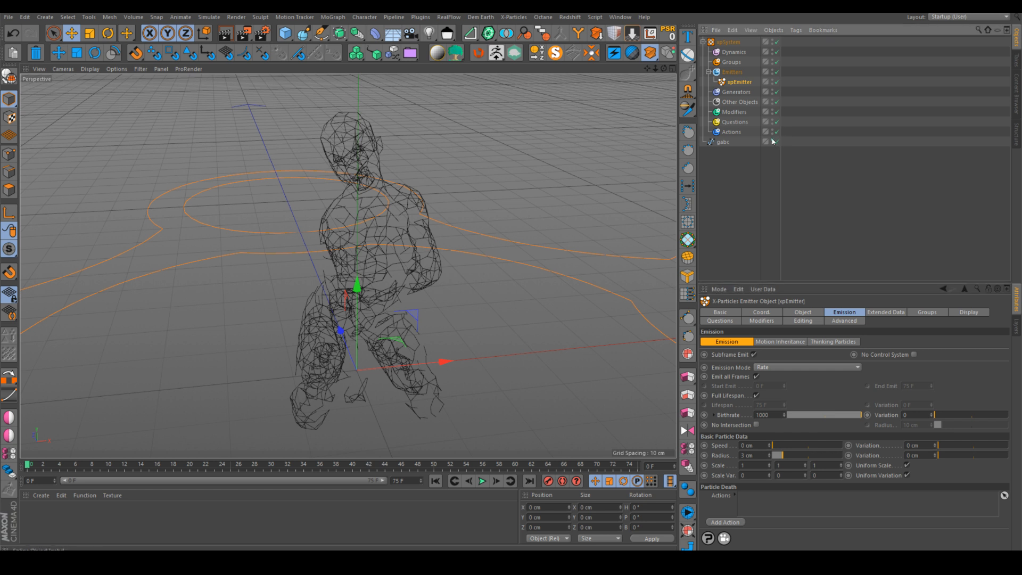
{"action": "left_click", "coordinate": [481, 481]}
{"action": "left_click", "coordinate": [482, 481]}
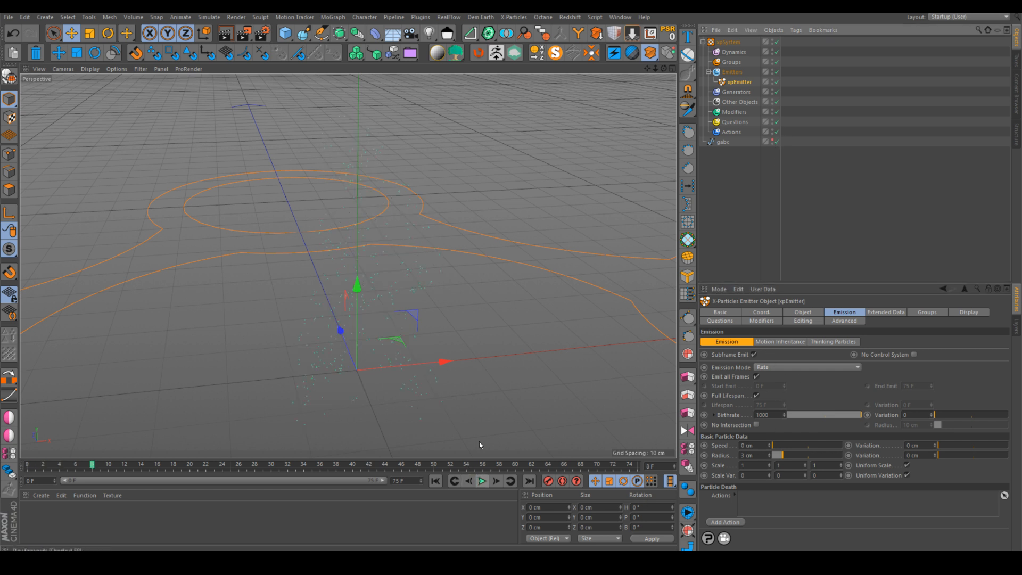
Switch the emission mode to Shot with a shot time of 1 F and a shot count of 10000, and preview it.
{"action": "left_click", "coordinate": [434, 482]}
{"action": "left_click", "coordinate": [775, 367]}
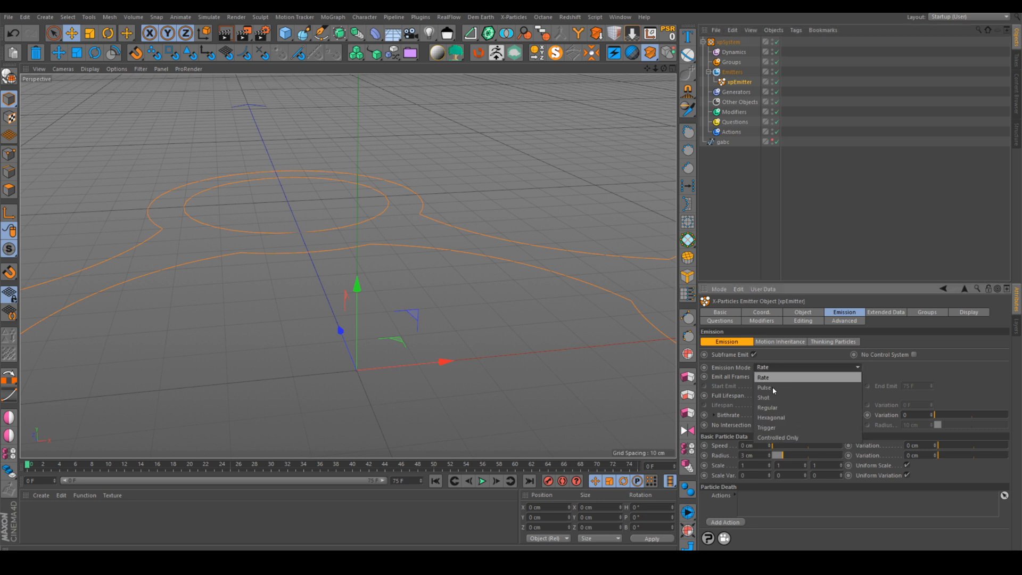
{"action": "left_click", "coordinate": [772, 402]}
{"action": "double_click", "coordinate": [766, 377]}
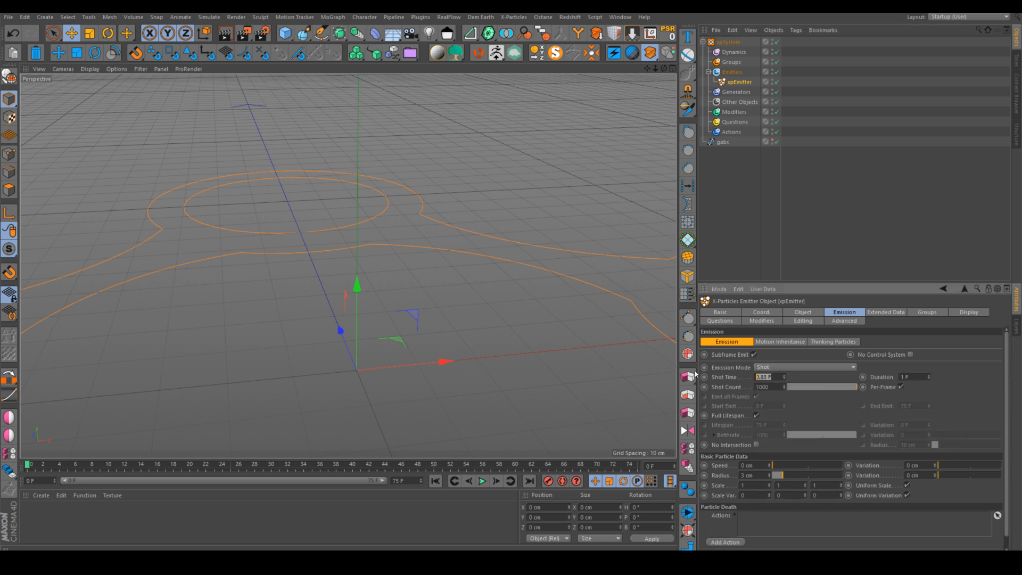
{"action": "type", "text": "1"}
{"action": "key", "text": "Return"}
{"action": "type", "text": "0"}
{"action": "key", "text": "Return"}
{"action": "left_click", "coordinate": [482, 482]}
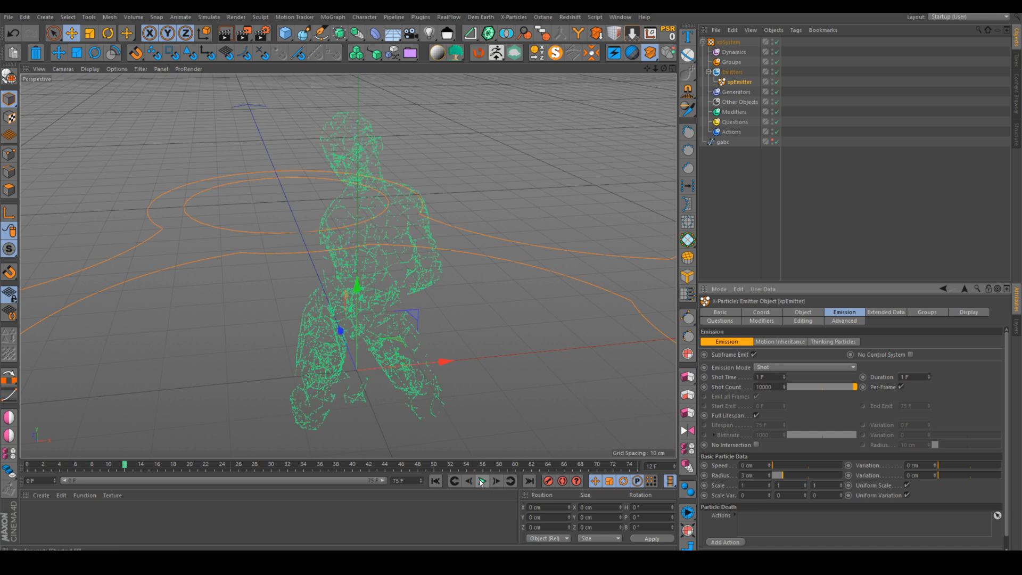
Raise the emitter's shot count to 100000 and replay the simulation from the first frame.
{"action": "scroll", "coordinate": [375, 249], "scroll_direction": "up", "scroll_amount": 2}
{"action": "left_click_drag", "start_coordinate": [385, 232], "coordinate": [385, 207], "text": "alt"}
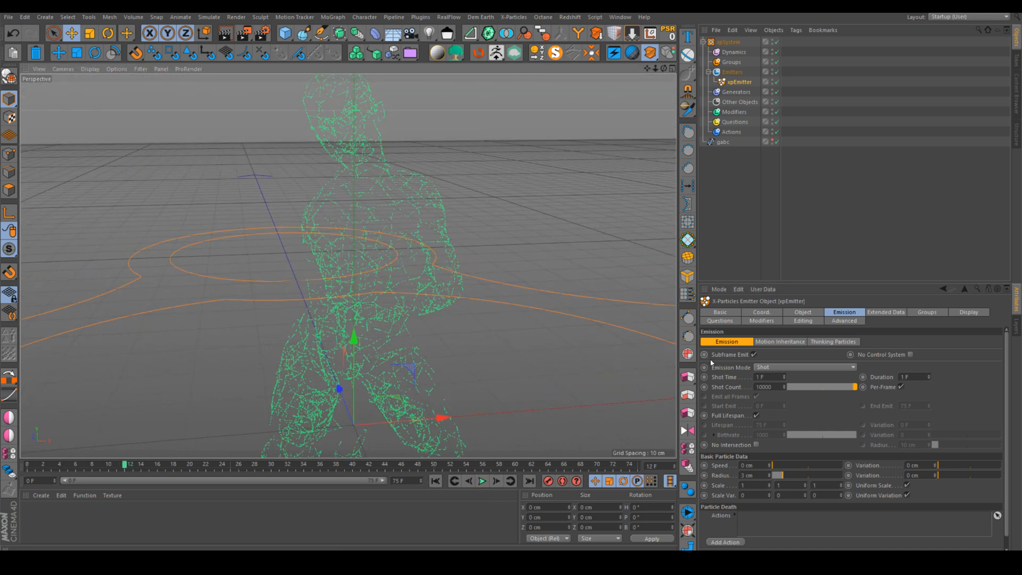
{"action": "left_click", "coordinate": [774, 387]}
{"action": "type", "text": "0"}
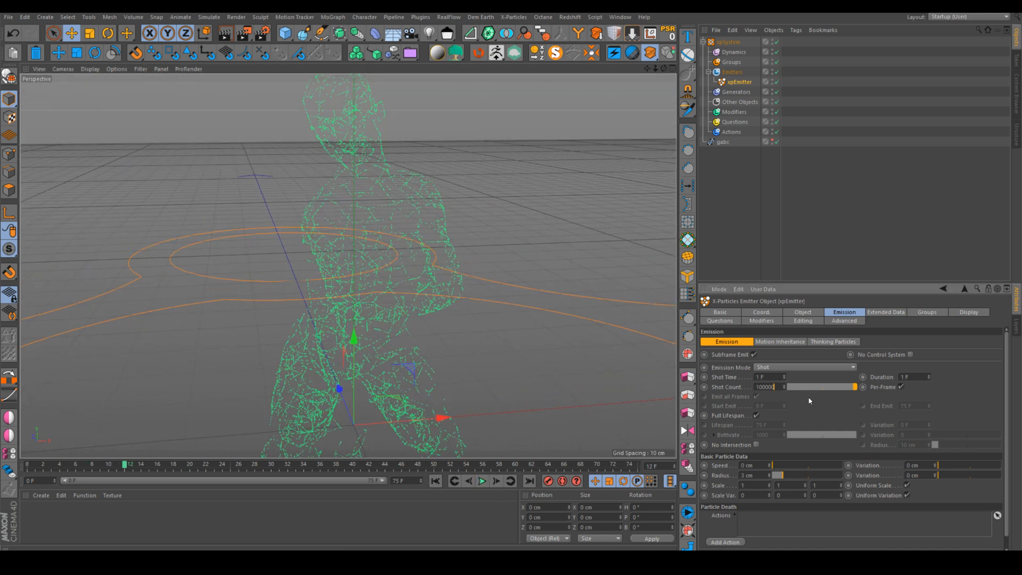
{"action": "left_click", "coordinate": [436, 483]}
{"action": "left_click", "coordinate": [481, 483]}
{"action": "left_click", "coordinate": [480, 483]}
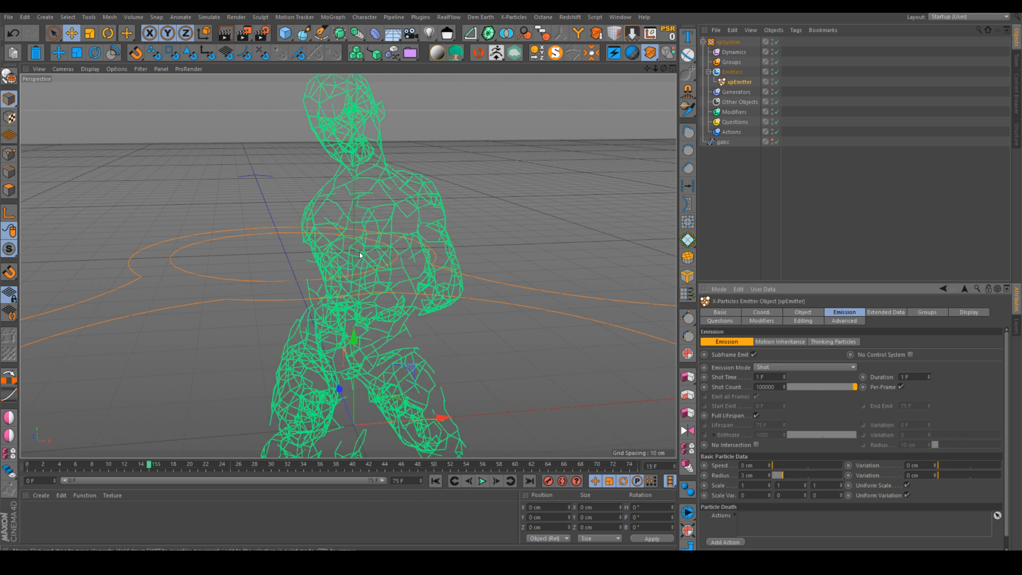
Inspect the particle-covered kneeling figure from several angles and compare it with the connectadjacentpieces1 result in Houdini.
{"action": "left_click_drag", "start_coordinate": [359, 252], "coordinate": [377, 267], "text": "alt"}
{"action": "scroll", "coordinate": [360, 255], "scroll_direction": "down", "scroll_amount": 3}
{"action": "scroll", "coordinate": [349, 266], "scroll_direction": "up", "scroll_amount": 1}
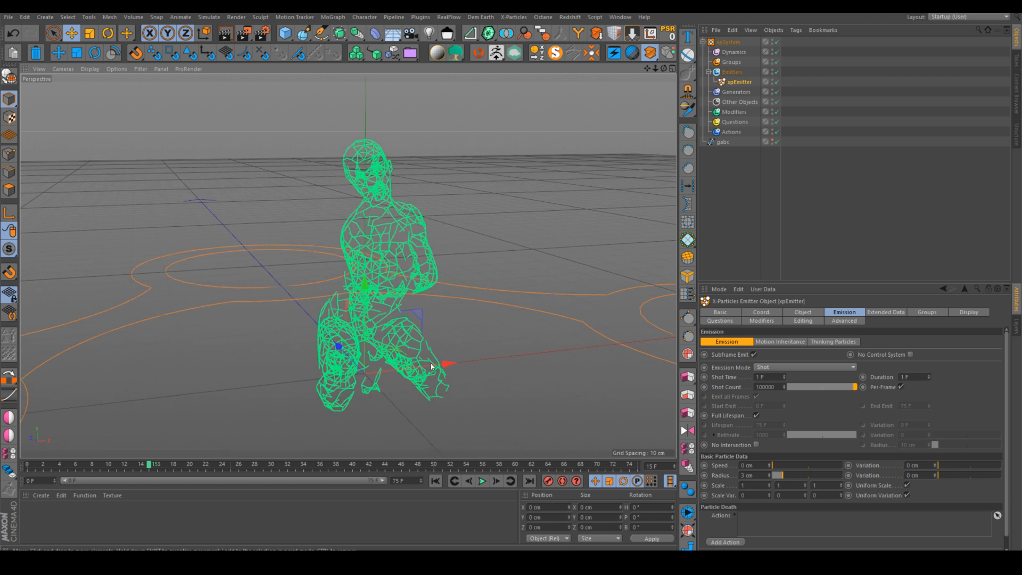
{"action": "left_click", "coordinate": [358, 516]}
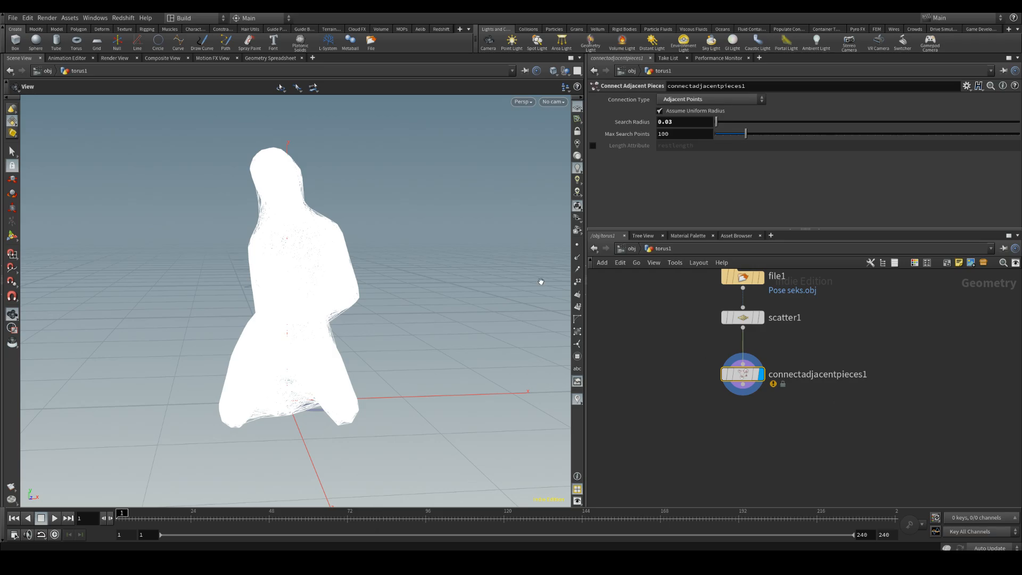
{"action": "left_click", "coordinate": [319, 559]}
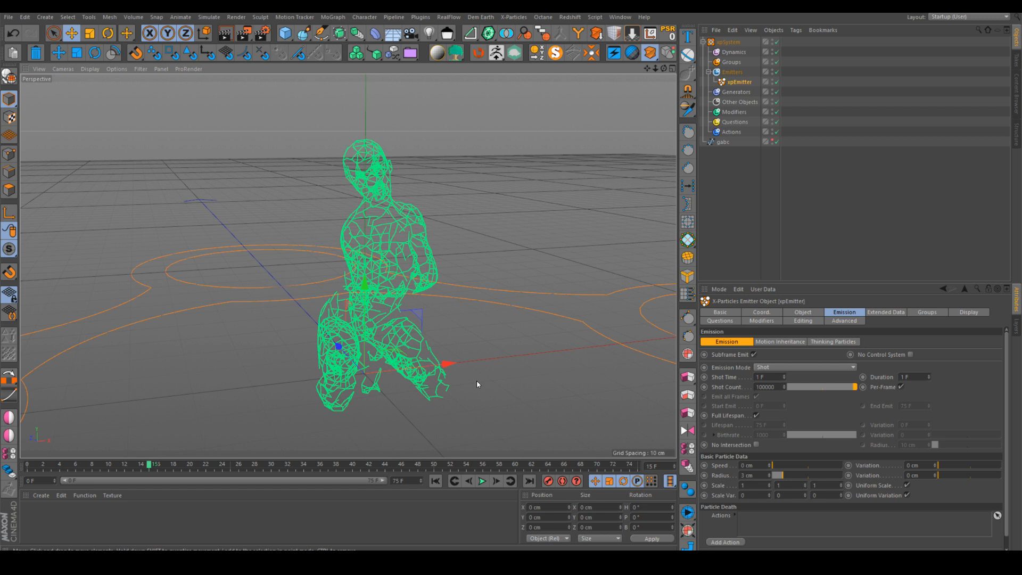
{"action": "right_click_drag", "start_coordinate": [379, 228], "coordinate": [398, 198], "text": "alt"}
{"action": "left_click_drag", "start_coordinate": [390, 219], "coordinate": [474, 200], "text": "alt"}
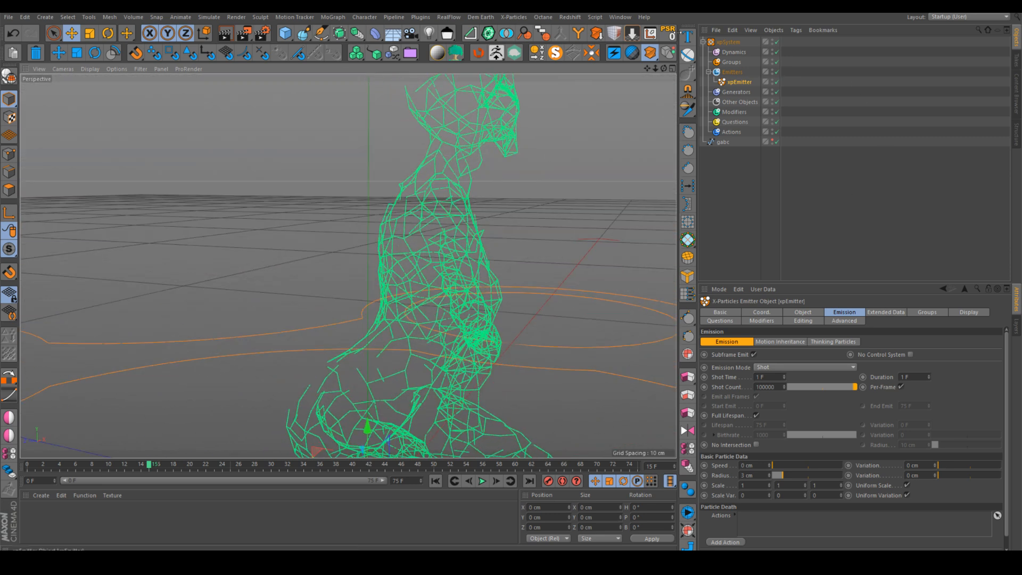
{"action": "right_click_drag", "start_coordinate": [456, 213], "coordinate": [447, 276], "text": "alt"}
{"action": "left_click_drag", "start_coordinate": [449, 273], "coordinate": [418, 265], "text": "alt"}
{"action": "right_click_drag", "start_coordinate": [416, 197], "coordinate": [420, 142], "text": "alt"}
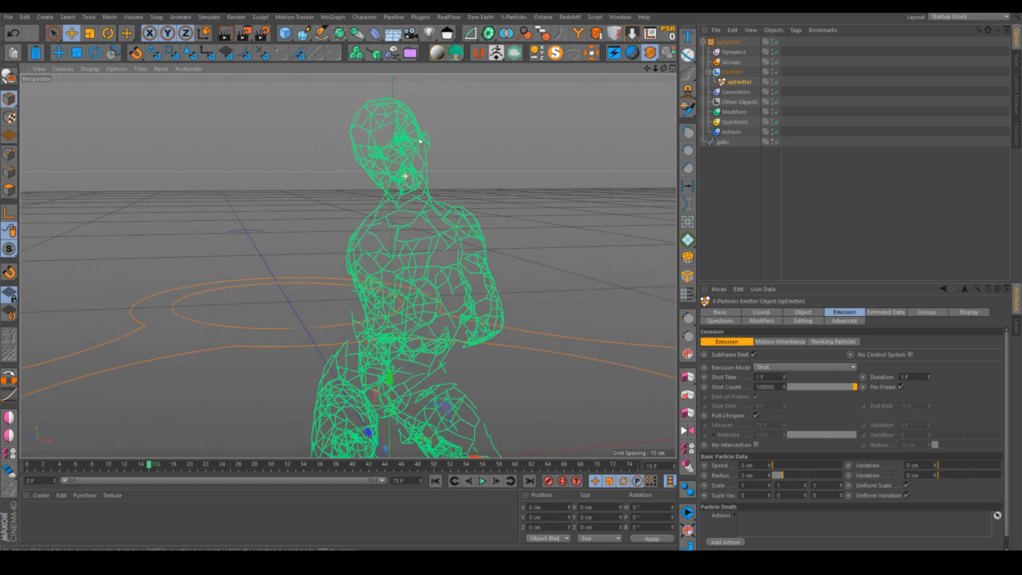
Open the Redshift RenderView and place its window over the viewport.
{"action": "left_click", "coordinate": [569, 17]}
{"action": "left_click", "coordinate": [607, 87]}
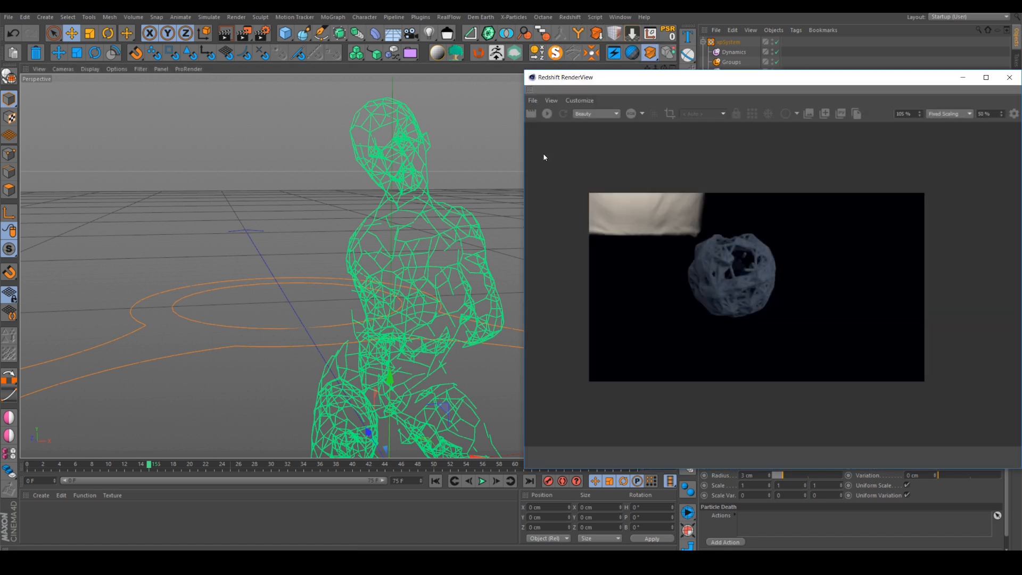
{"action": "left_click_drag", "start_coordinate": [684, 94], "coordinate": [251, 97]}
Add a Redshift Dome Light with an HDRI Link tag and start the live render.
{"action": "left_click", "coordinate": [572, 18]}
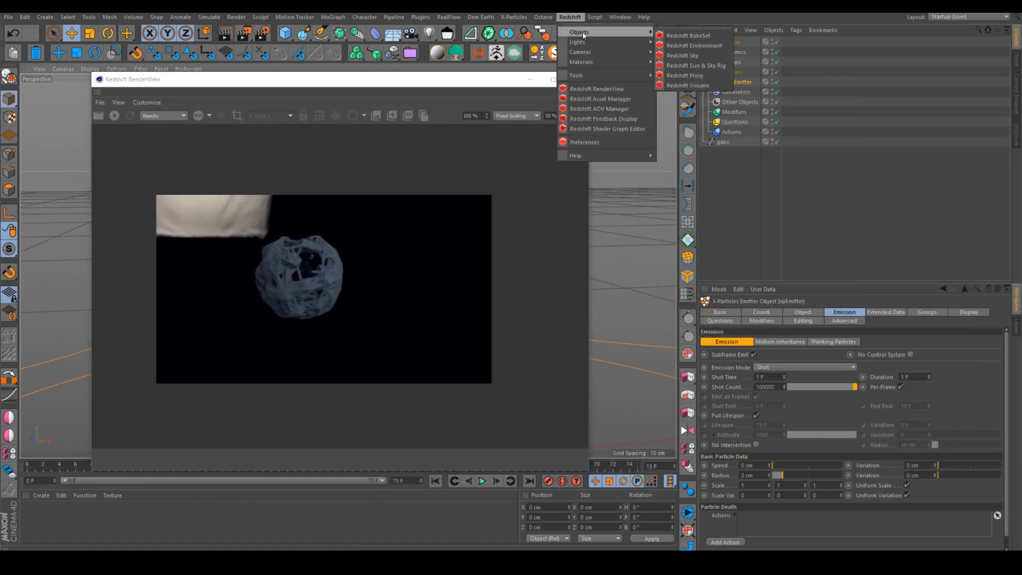
{"action": "mouse_move", "coordinate": [622, 46]}
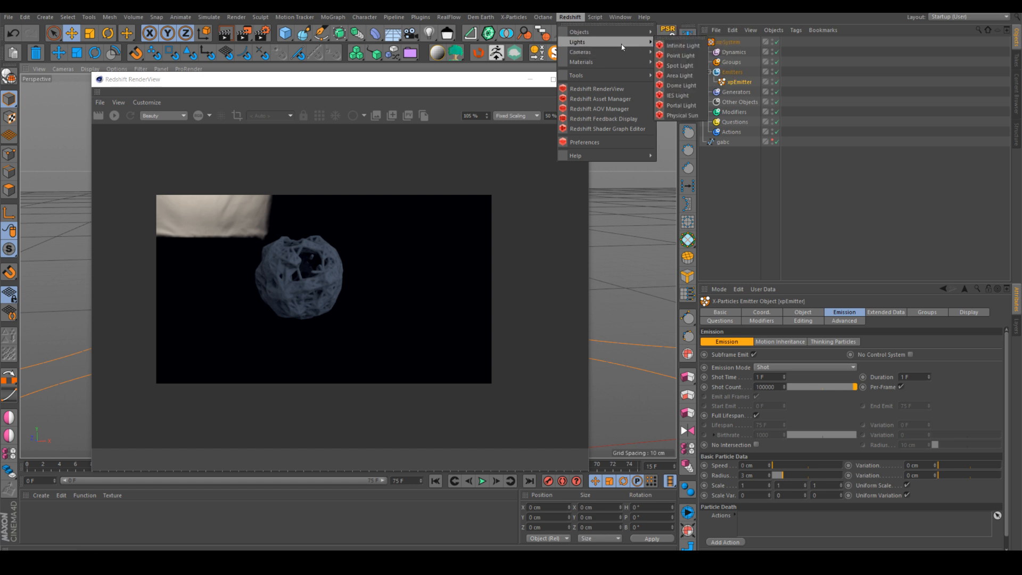
{"action": "left_click", "coordinate": [681, 85]}
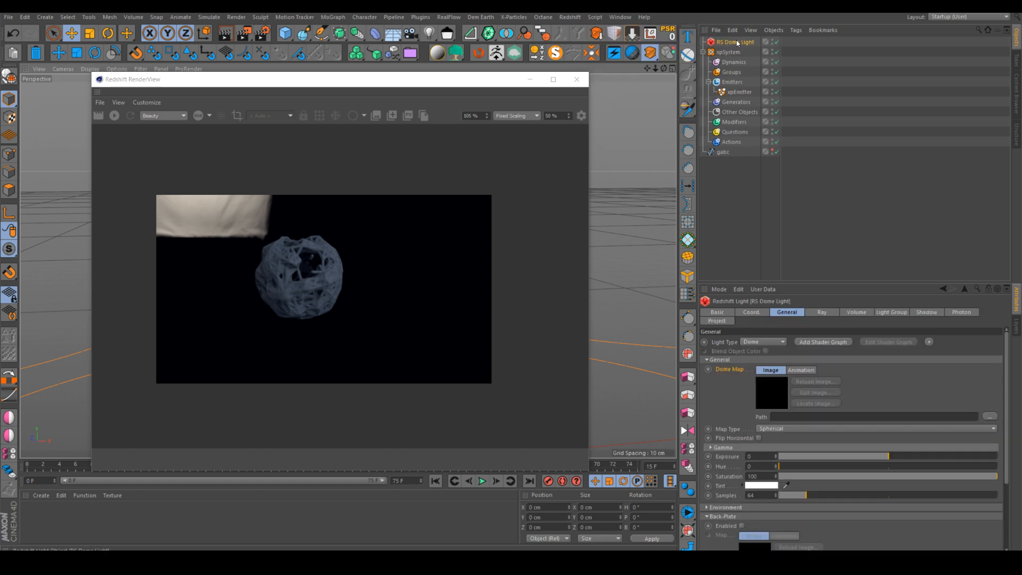
{"action": "right_click", "coordinate": [736, 40]}
{"action": "left_click", "coordinate": [761, 252]}
{"action": "left_click", "coordinate": [733, 44]}
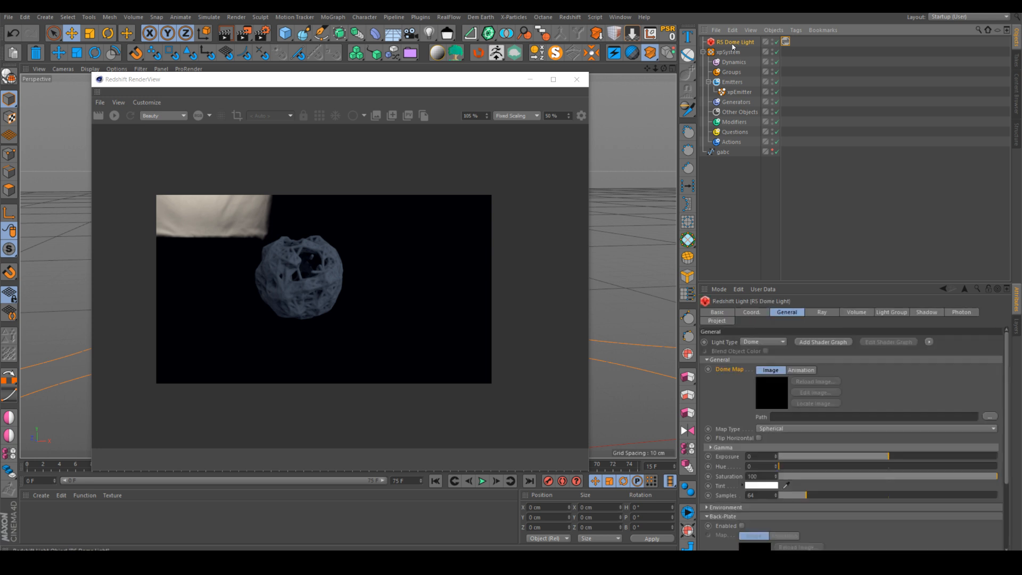
{"action": "left_click", "coordinate": [115, 116]}
Add a Redshift Object tag to xpEmitter and set its particle mode to Sphere Instances.
{"action": "right_click", "coordinate": [733, 92]}
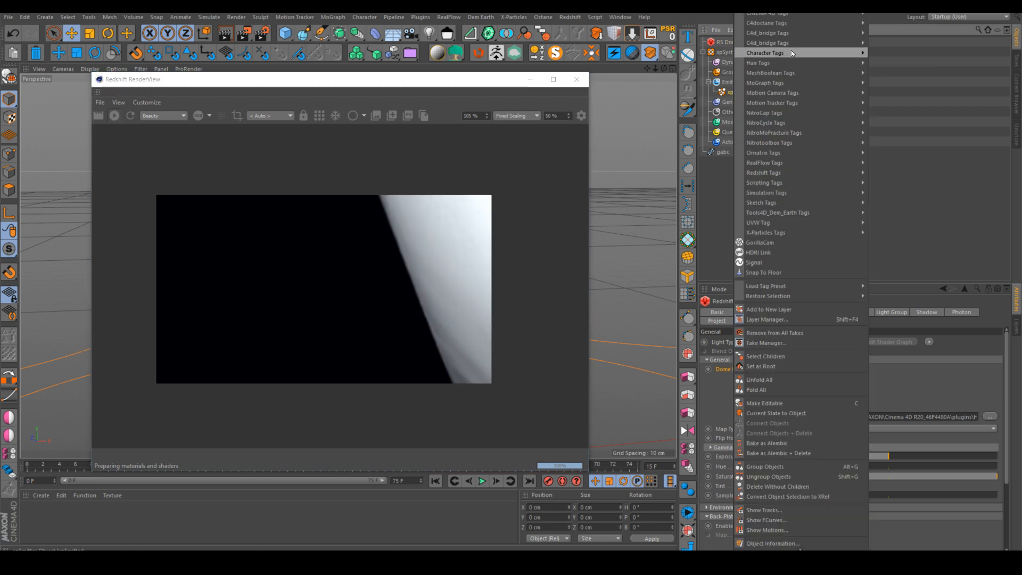
{"action": "mouse_move", "coordinate": [803, 173]}
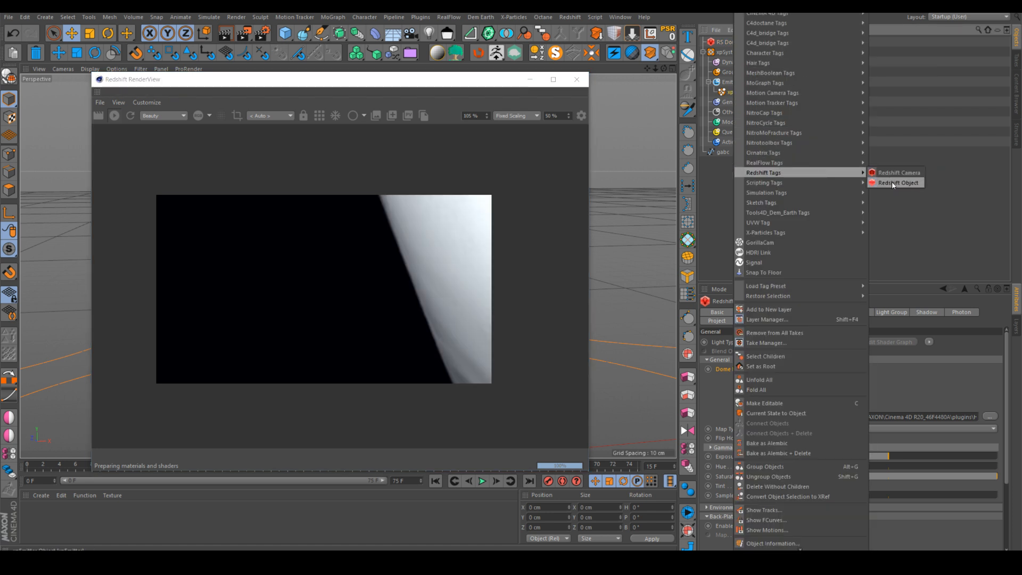
{"action": "left_click", "coordinate": [898, 183]}
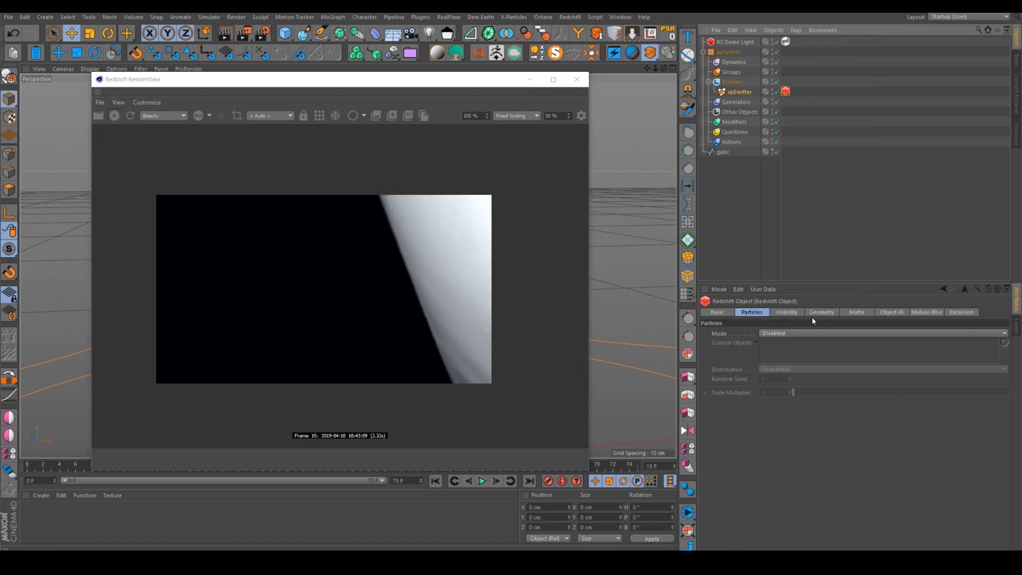
{"action": "left_click", "coordinate": [788, 334]}
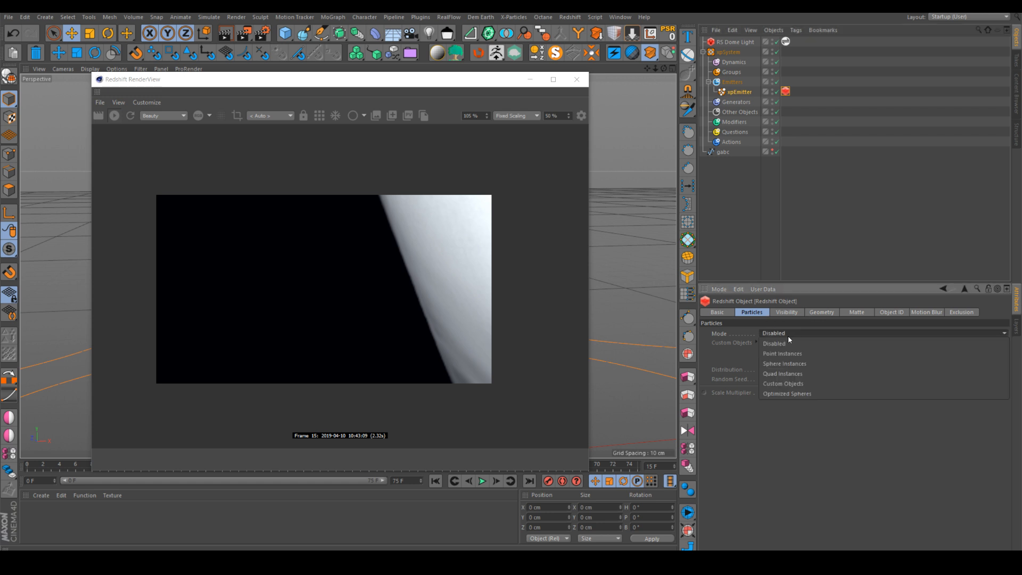
{"action": "left_click", "coordinate": [786, 363]}
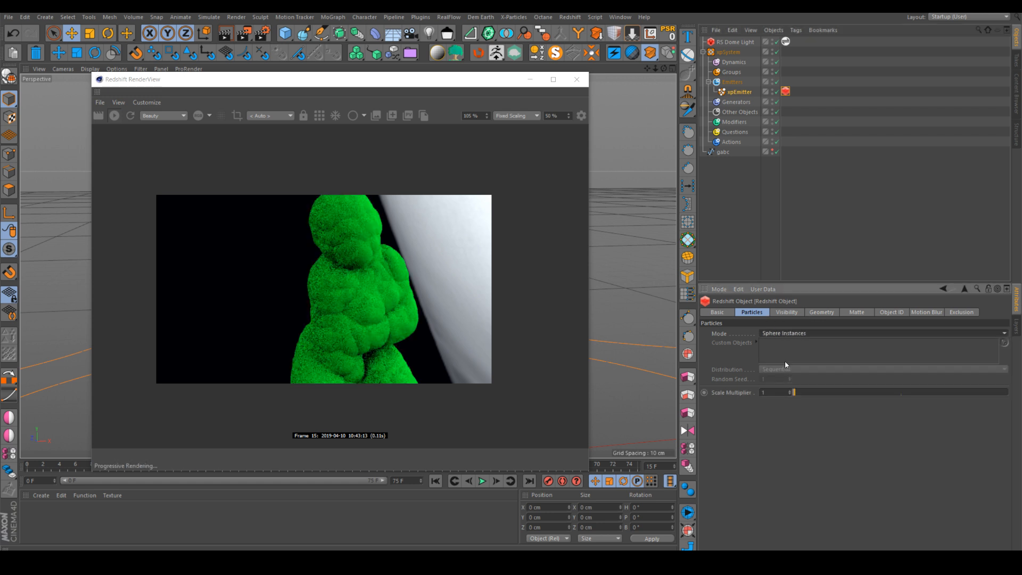
Leave the particle mode list and stop the live render in the Redshift RenderView.
{"action": "left_click", "coordinate": [785, 334]}
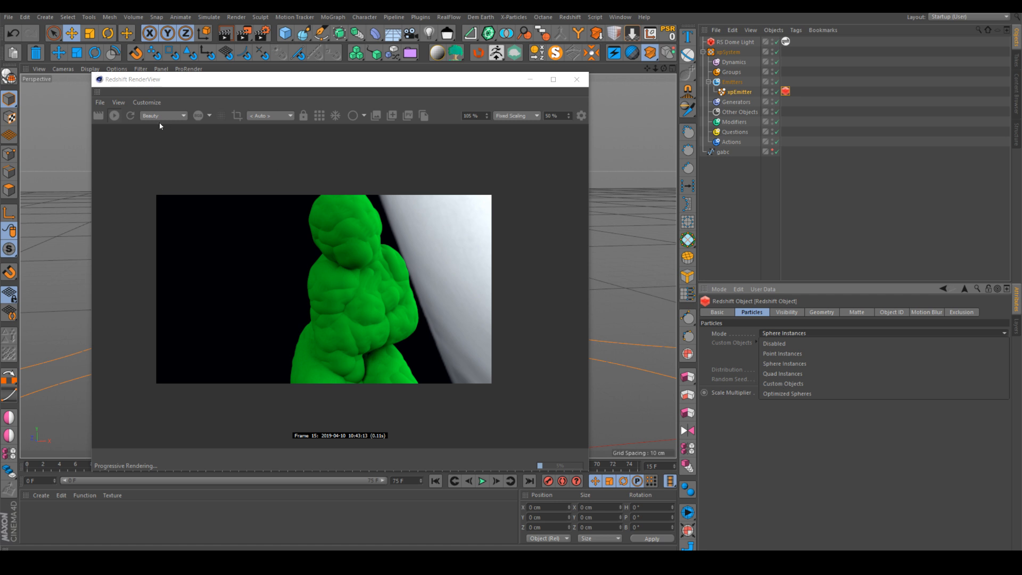
{"action": "left_click", "coordinate": [172, 244]}
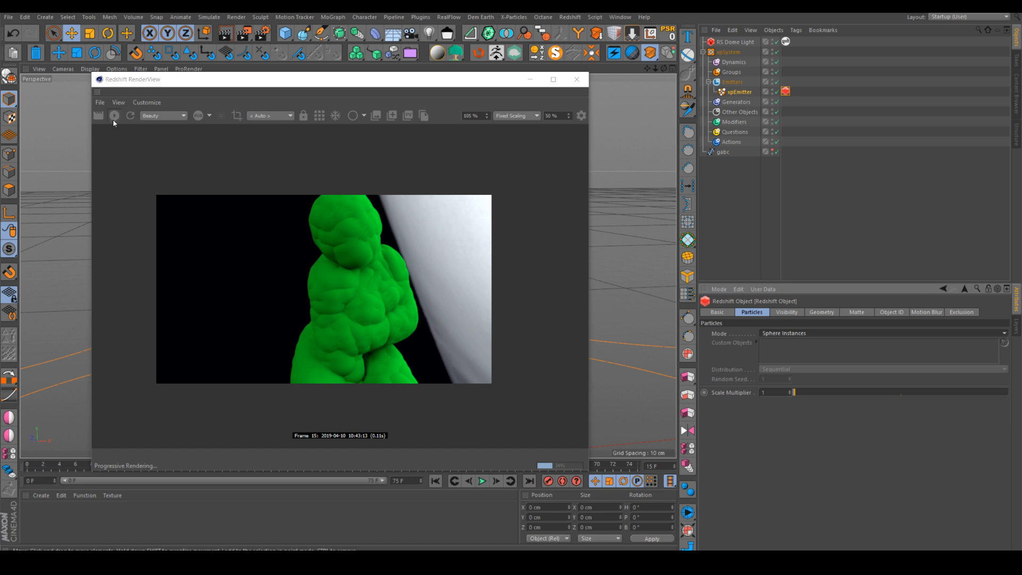
{"action": "left_click", "coordinate": [634, 206]}
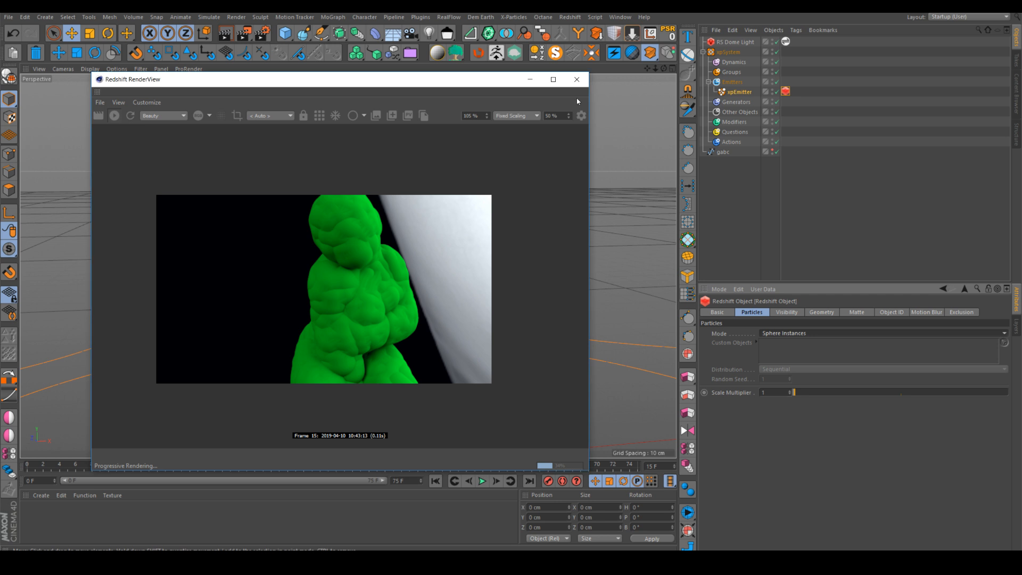
{"action": "left_click", "coordinate": [572, 82]}
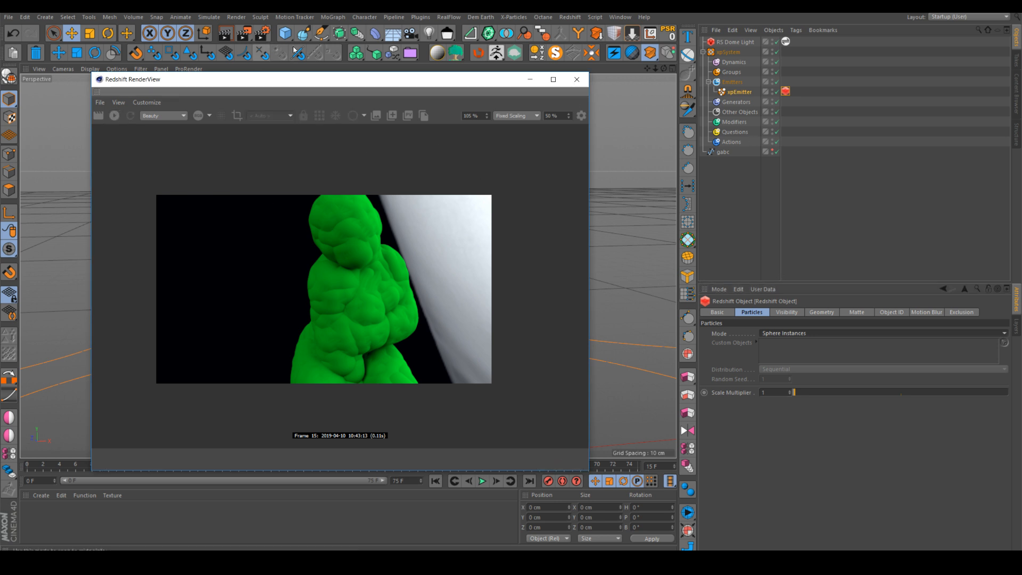
Create a sphere primitive with a radius of 0.25 cm.
{"action": "left_click_drag", "start_coordinate": [285, 33], "coordinate": [468, 65]}
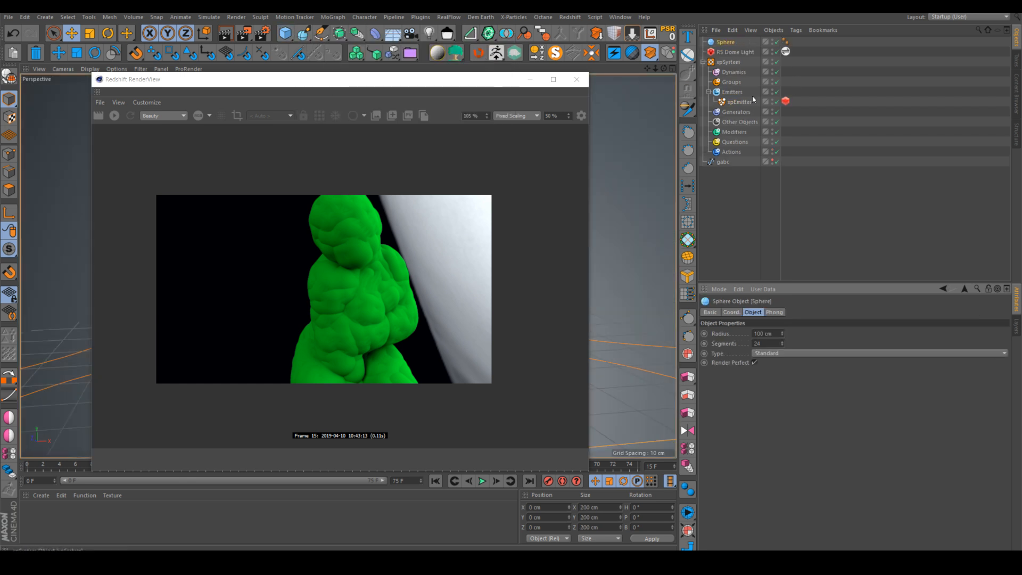
{"action": "key", "text": "BackSpace"}
{"action": "key", "text": "BackSpace"}
{"action": "key", "text": "BackSpace"}
{"action": "type", "text": "0.25"}
{"action": "key", "text": "Return"}
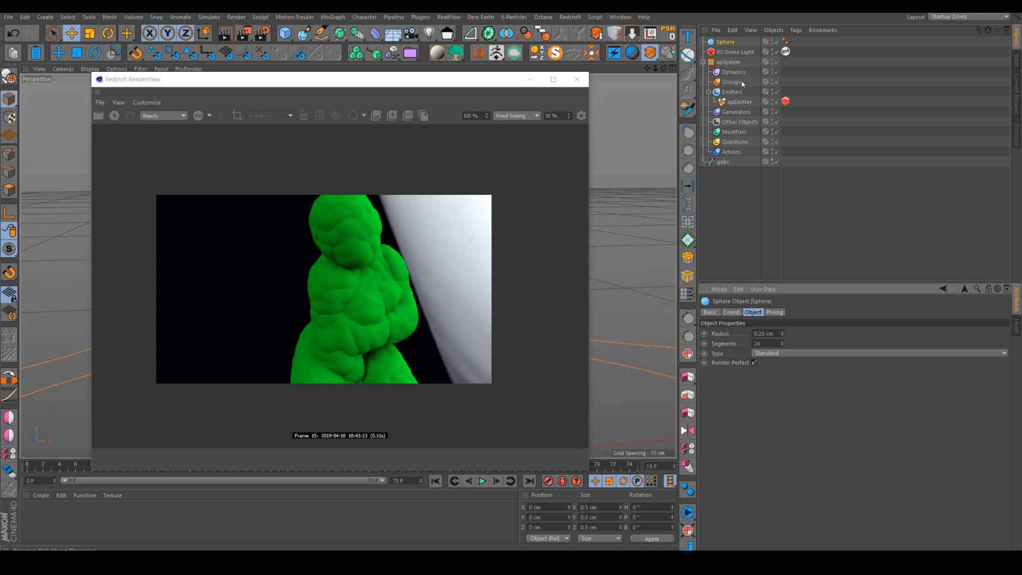
Set the emitter's Redshift Object particle mode to Custom Objects and assign the Sphere as the custom object.
{"action": "left_click", "coordinate": [786, 101]}
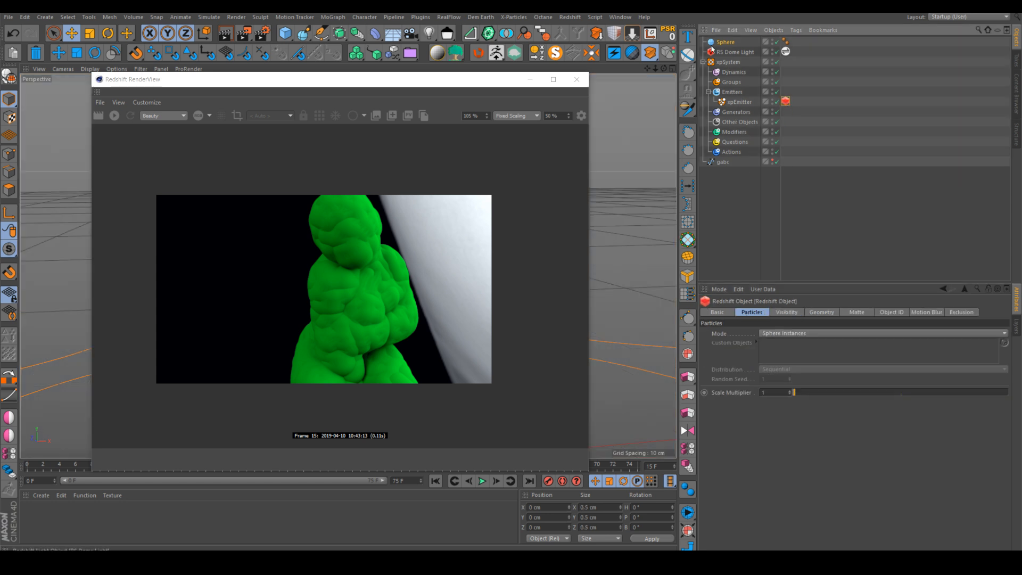
{"action": "left_click", "coordinate": [788, 333]}
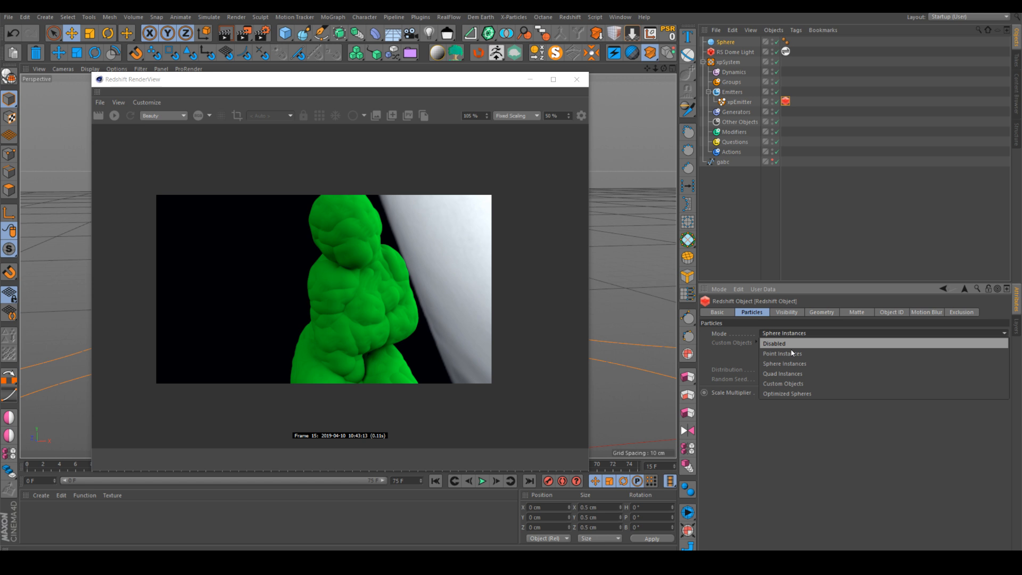
{"action": "left_click", "coordinate": [787, 381]}
{"action": "left_click_drag", "start_coordinate": [742, 69], "coordinate": [787, 347]}
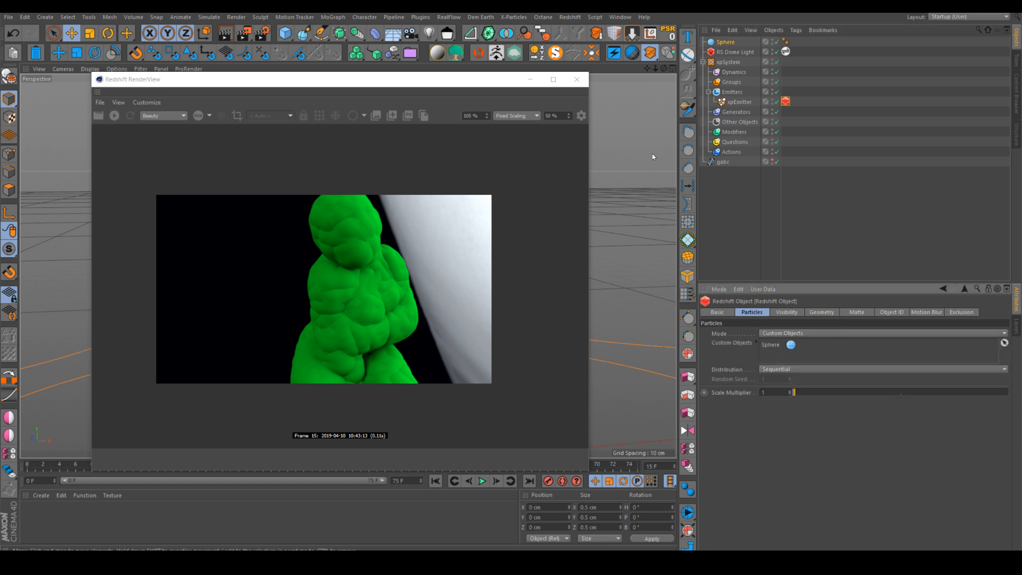
Switch the renderer from Standard to Redshift in the render settings.
{"action": "left_click", "coordinate": [261, 33]}
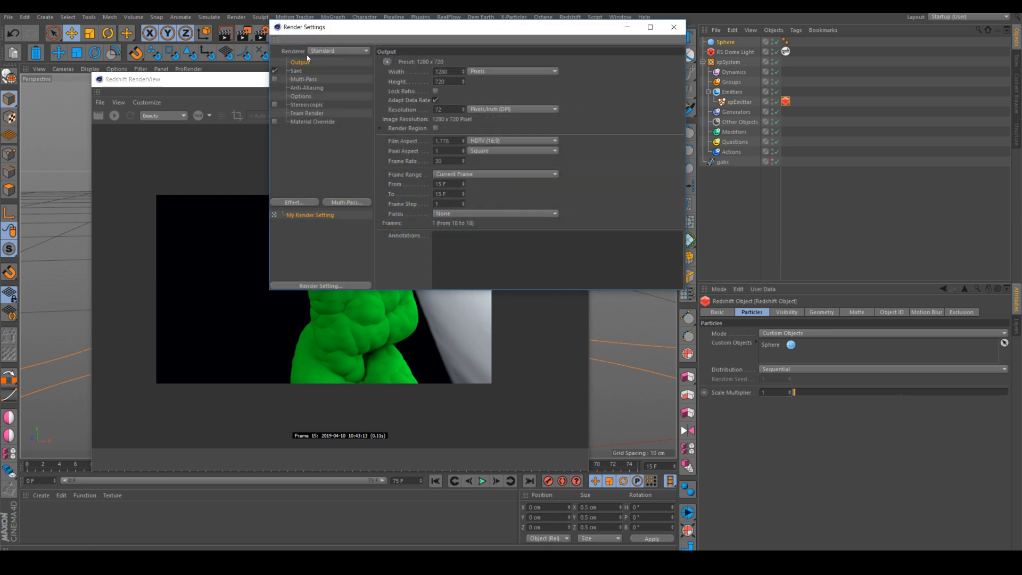
{"action": "left_click", "coordinate": [338, 50]}
{"action": "left_click", "coordinate": [336, 100]}
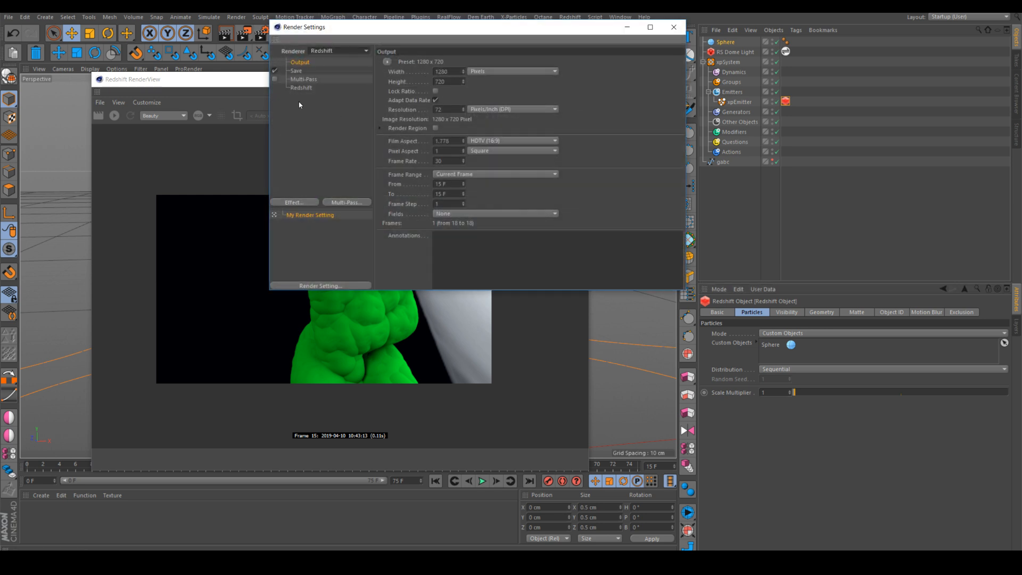
Set Redshift's primary GI engine to Brute Force and the secondary GI engine to Irradiance Point Cloud.
{"action": "left_click", "coordinate": [301, 88]}
{"action": "left_click", "coordinate": [474, 63]}
{"action": "left_click", "coordinate": [506, 62]}
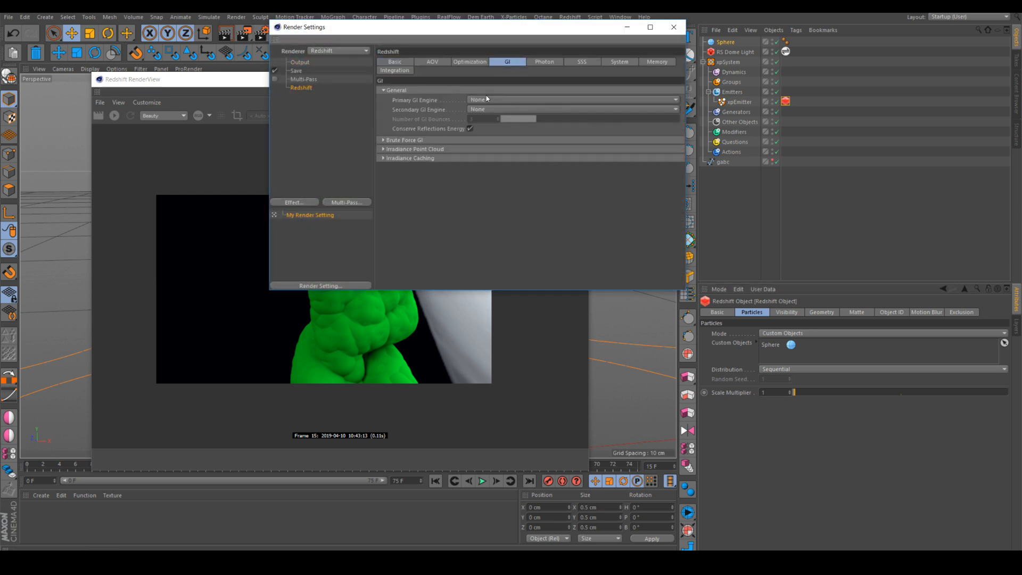
{"action": "left_click", "coordinate": [493, 100]}
{"action": "left_click", "coordinate": [498, 131]}
{"action": "left_click", "coordinate": [494, 109]}
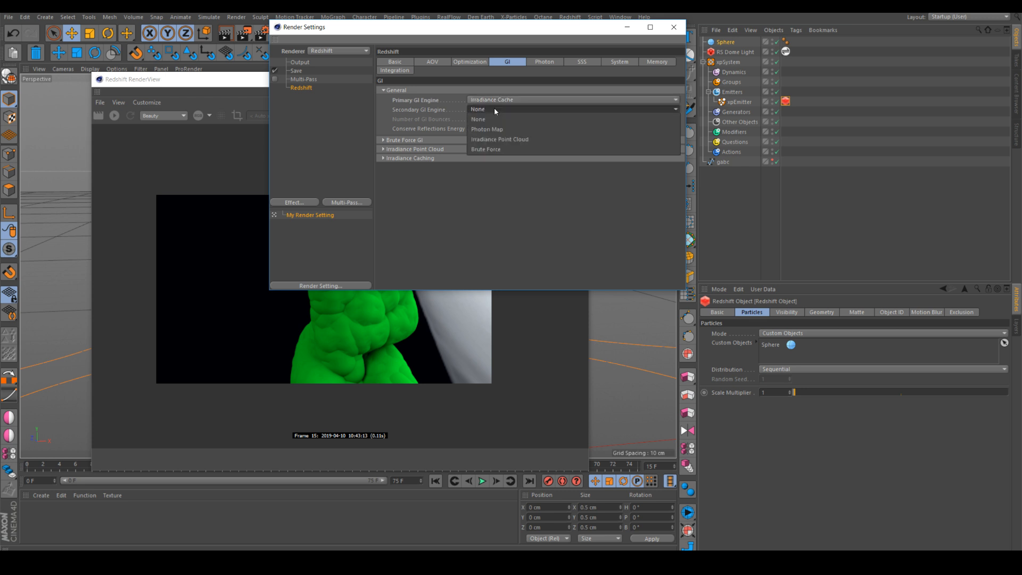
{"action": "left_click", "coordinate": [500, 138]}
{"action": "left_click", "coordinate": [495, 101]}
{"action": "left_click", "coordinate": [490, 139]}
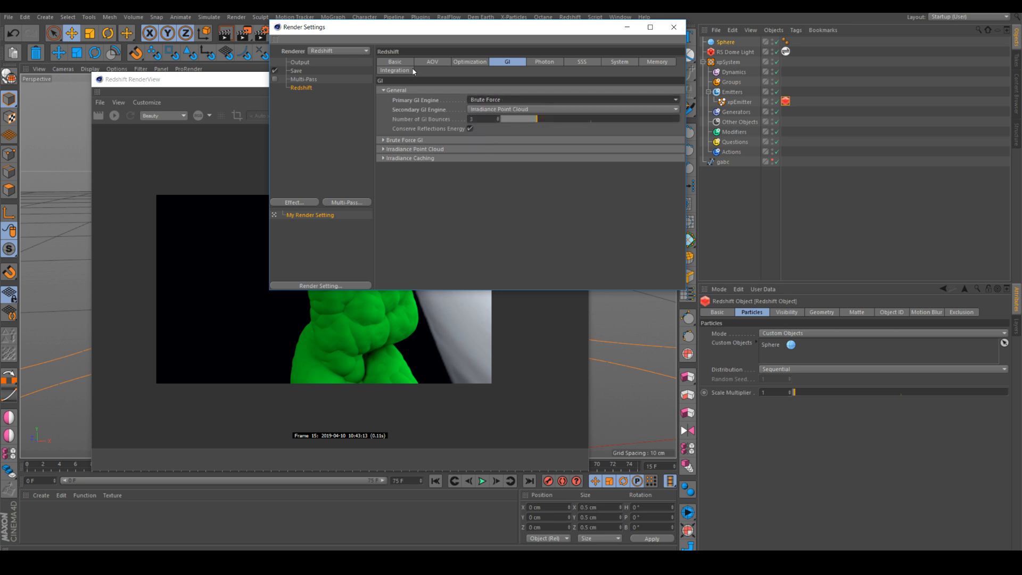
Look through Redshift's basic, optimization, photon, SSS, memory and integration settings and close the render settings.
{"action": "left_click", "coordinate": [402, 62]}
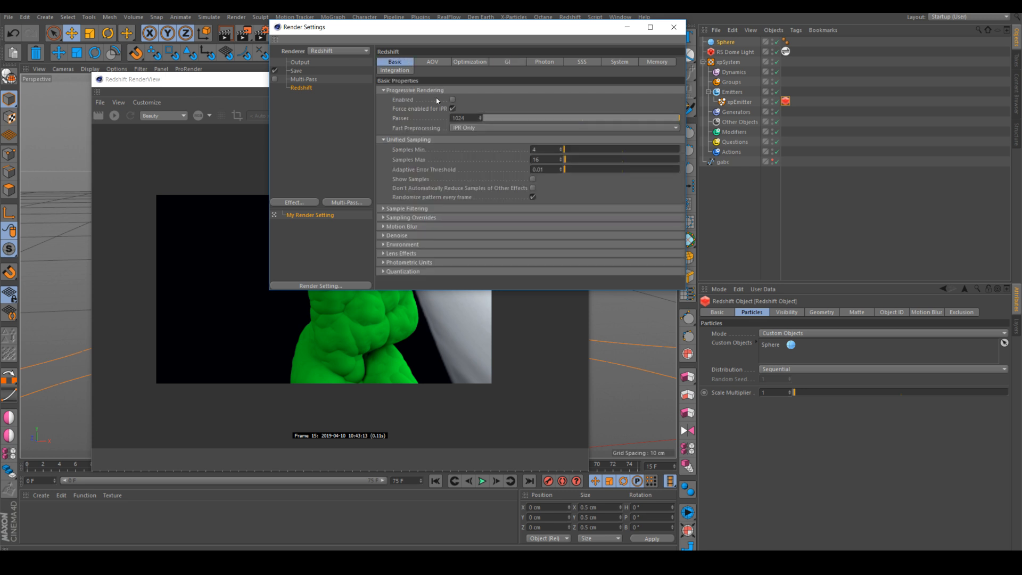
{"action": "left_click", "coordinate": [466, 62]}
{"action": "left_click", "coordinate": [544, 62]}
{"action": "left_click", "coordinate": [581, 62]}
{"action": "left_click", "coordinate": [658, 62]}
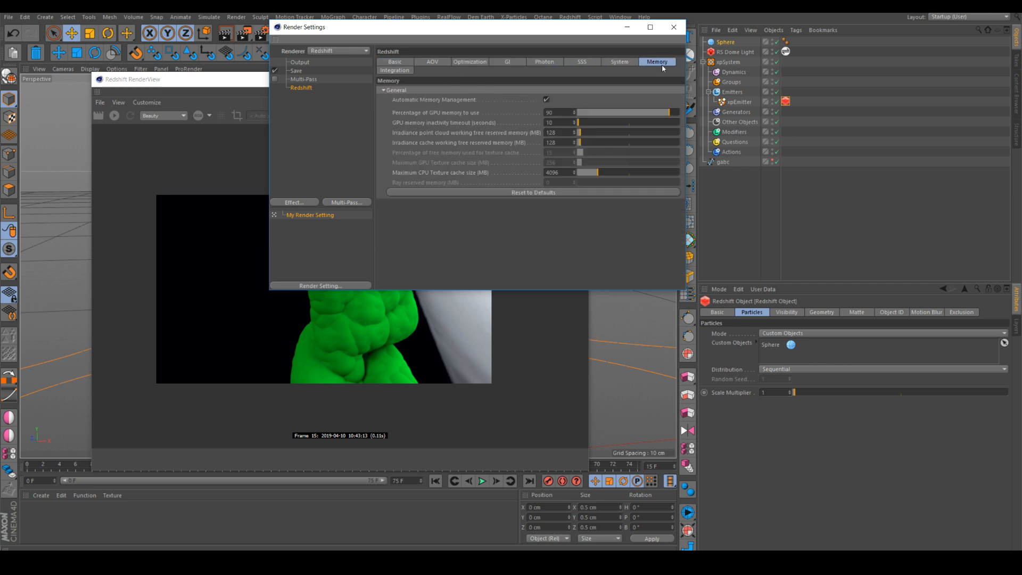
{"action": "left_click", "coordinate": [389, 71]}
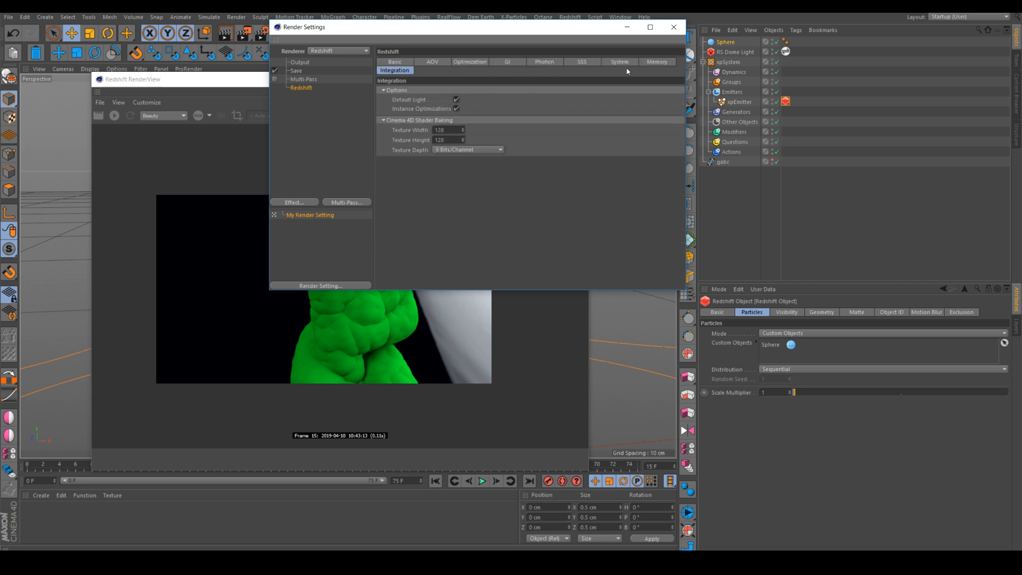
{"action": "left_click", "coordinate": [671, 28]}
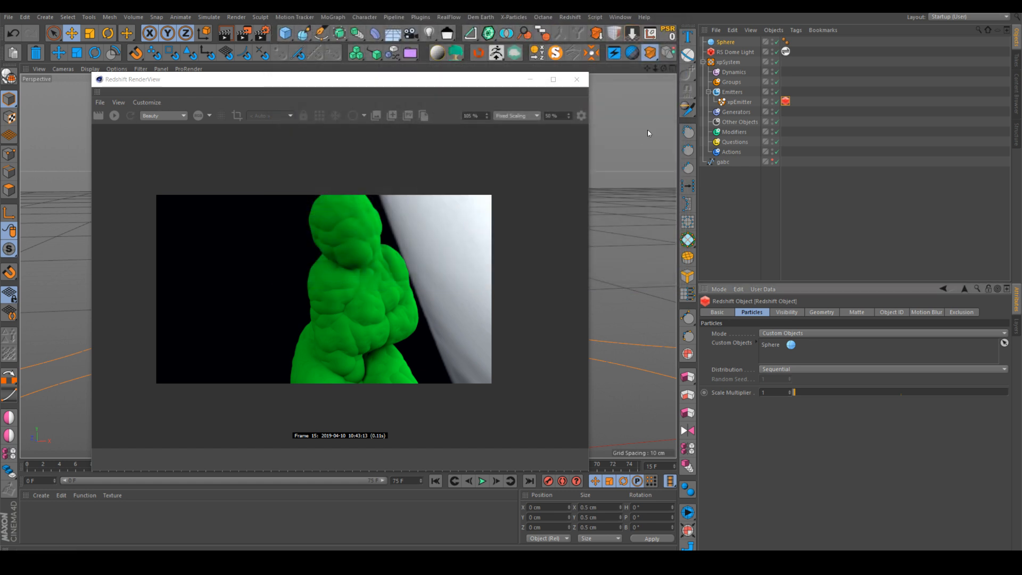
Review the Redshift renderer preferences, including CUDA devices, cache and plugin options, and close the preferences.
{"action": "left_click", "coordinate": [25, 17]}
{"action": "left_click", "coordinate": [39, 176]}
{"action": "key", "text": "ctrl+e"}
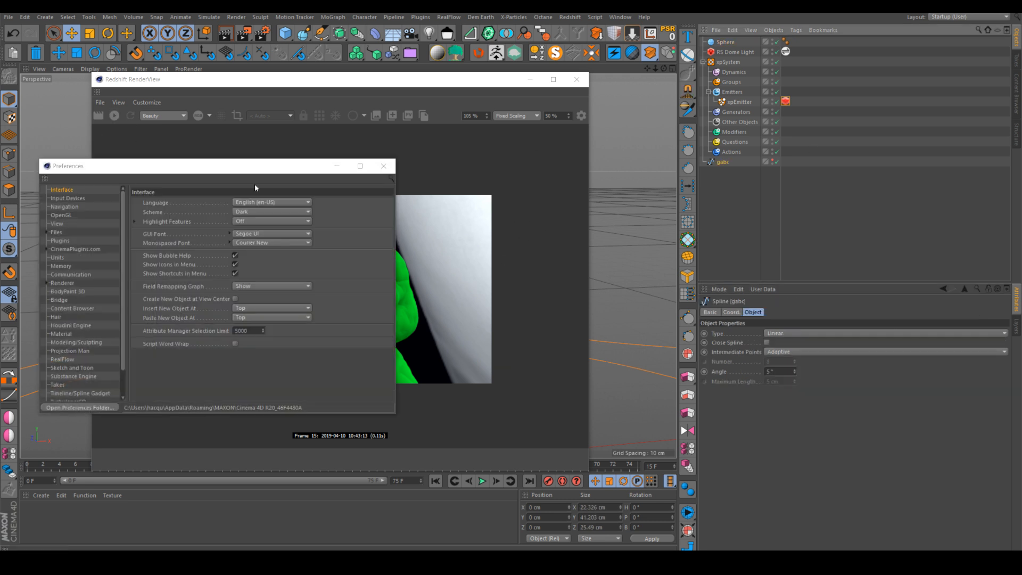
{"action": "mouse_move", "coordinate": [122, 321]}
{"action": "left_mouse_down"}
{"action": "mouse_move", "coordinate": [113, 352]}
{"action": "mouse_move", "coordinate": [117, 326]}
{"action": "left_mouse_up"}
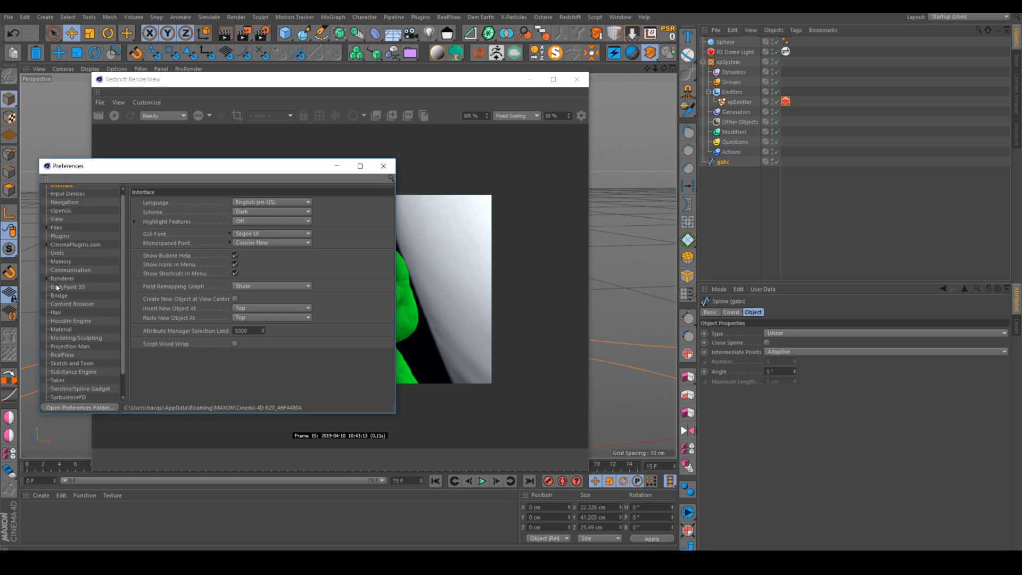
{"action": "left_click", "coordinate": [47, 279]}
{"action": "left_click", "coordinate": [70, 295]}
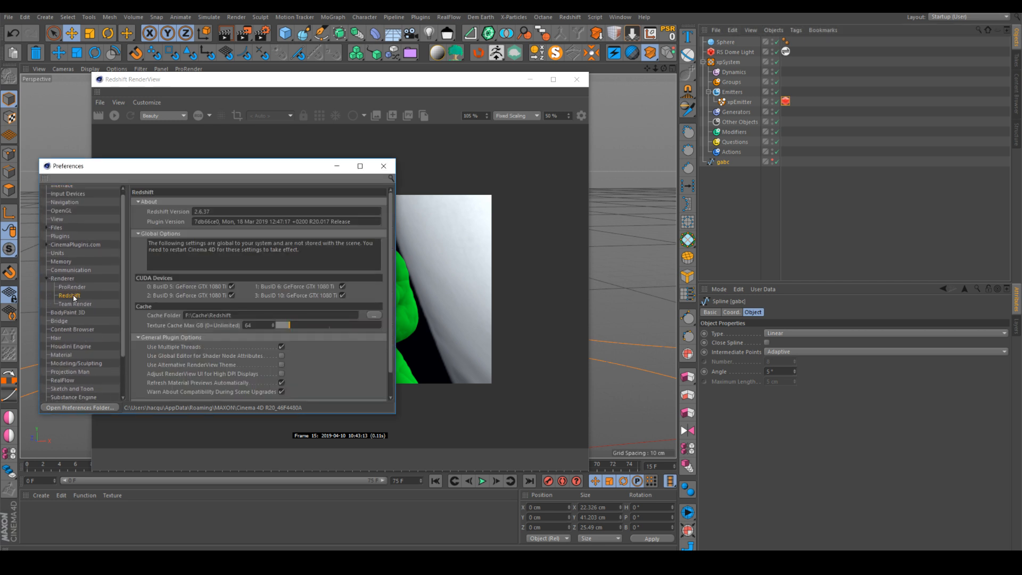
{"action": "scroll", "coordinate": [391, 247], "scroll_direction": "down", "scroll_amount": 3}
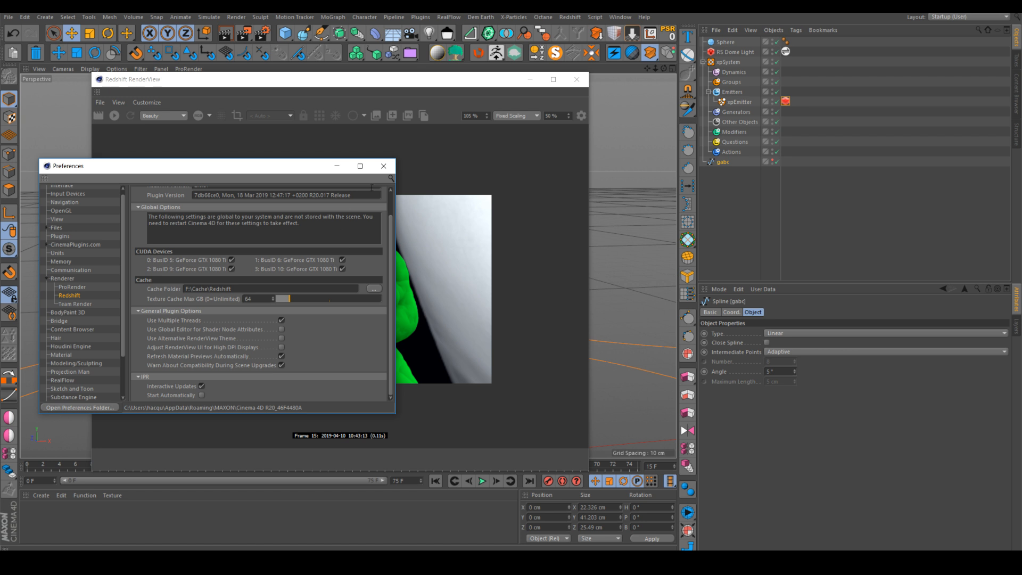
{"action": "left_click", "coordinate": [384, 166]}
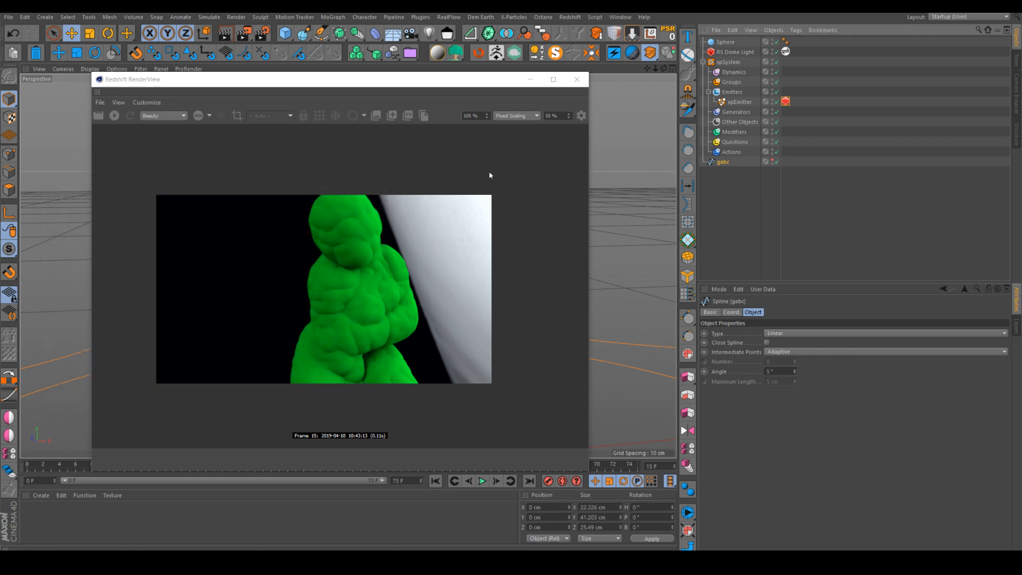
Start the Redshift preview render and set the emitter's Redshift Object particle Scale Multiplier to 0.2.
{"action": "left_click", "coordinate": [112, 116]}
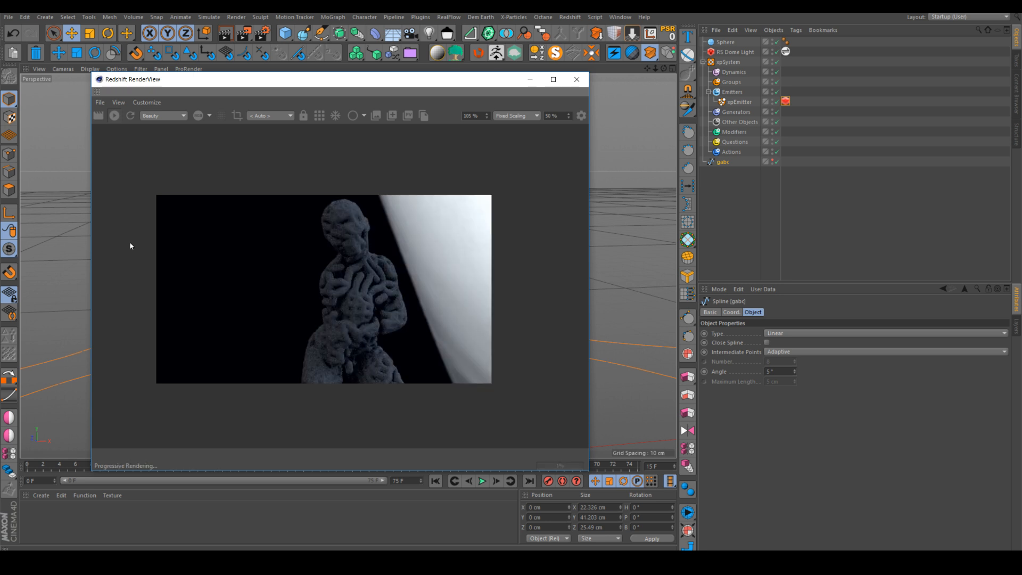
{"action": "left_click", "coordinate": [785, 101]}
{"action": "double_click", "coordinate": [769, 393]}
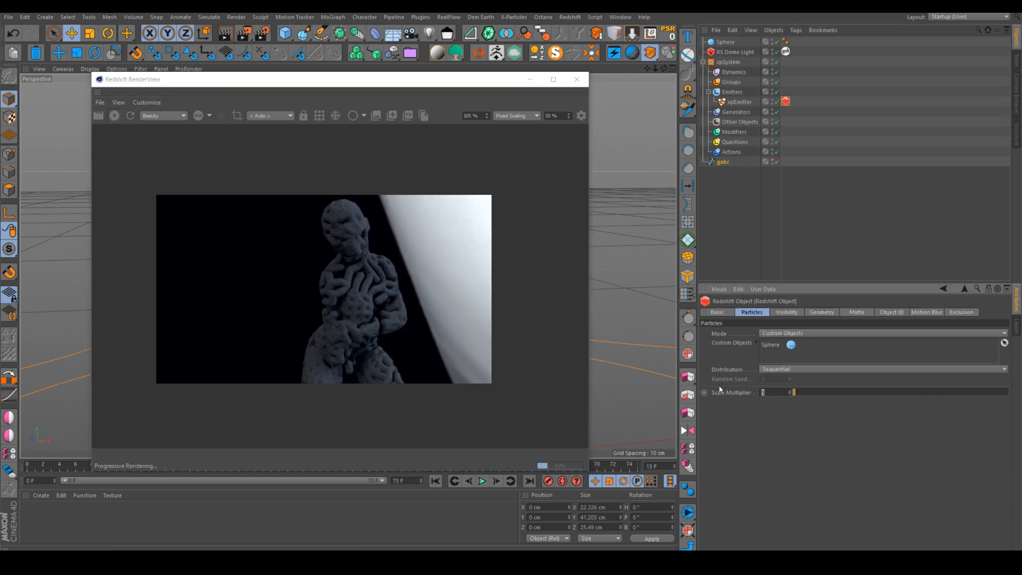
{"action": "type", "text": "0.2"}
{"action": "key", "text": "Return"}
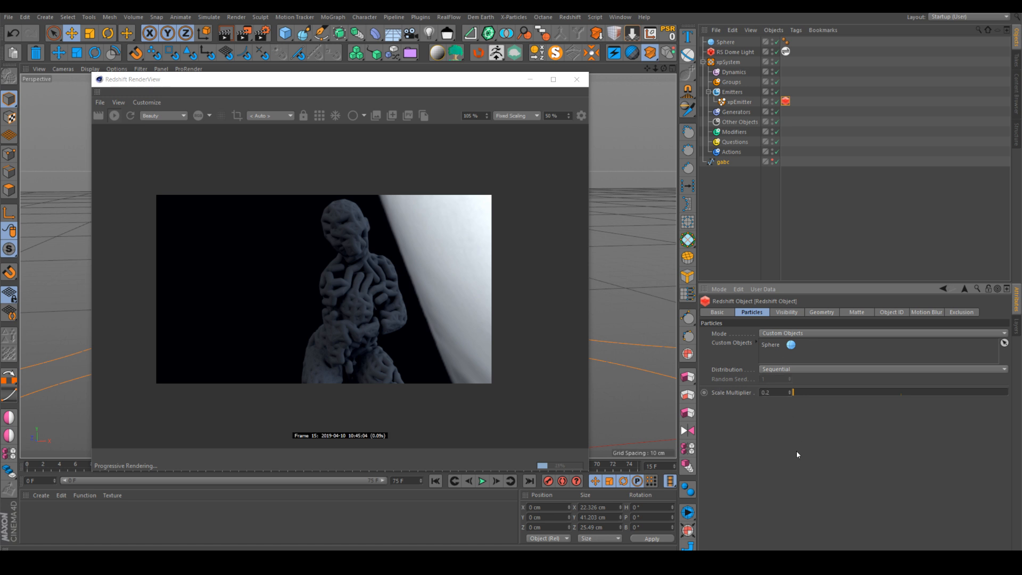
Try a Scale Multiplier of 0.1 for the custom sphere particles.
{"action": "double_click", "coordinate": [772, 393]}
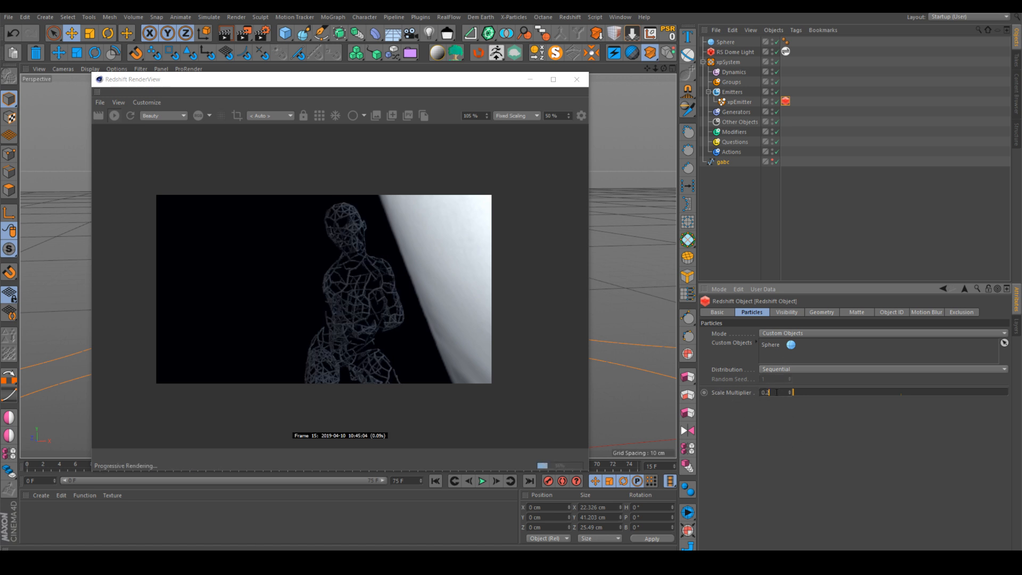
{"action": "type", "text": "0.1"}
{"action": "key", "text": "Return"}
Set the RS Dome Light's exposure to 2 and enable its back-plate to hide the dome map behind the figure.
{"action": "left_click_drag", "start_coordinate": [372, 85], "coordinate": [468, 58]}
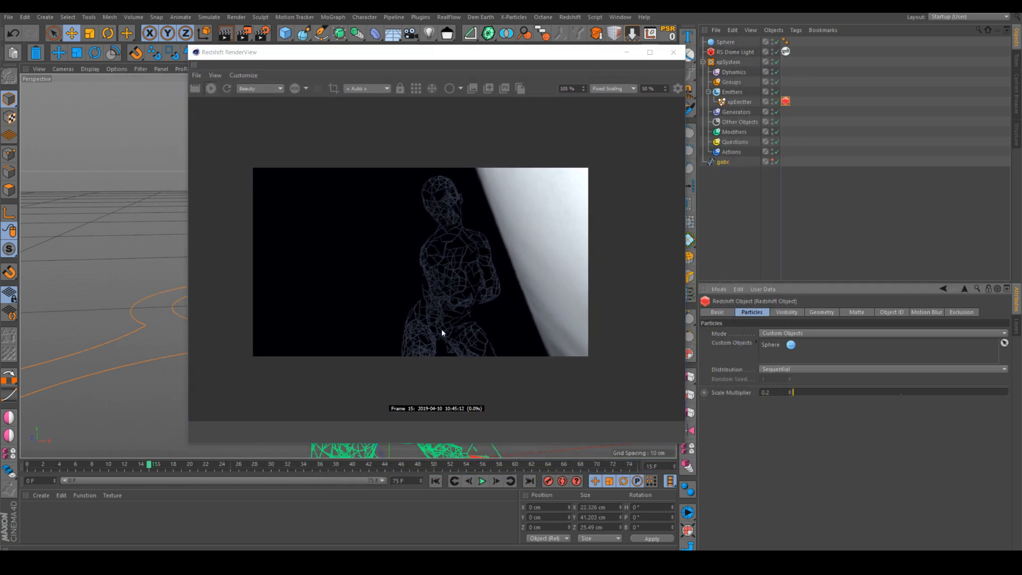
{"action": "left_click_drag", "start_coordinate": [444, 58], "coordinate": [573, 53]}
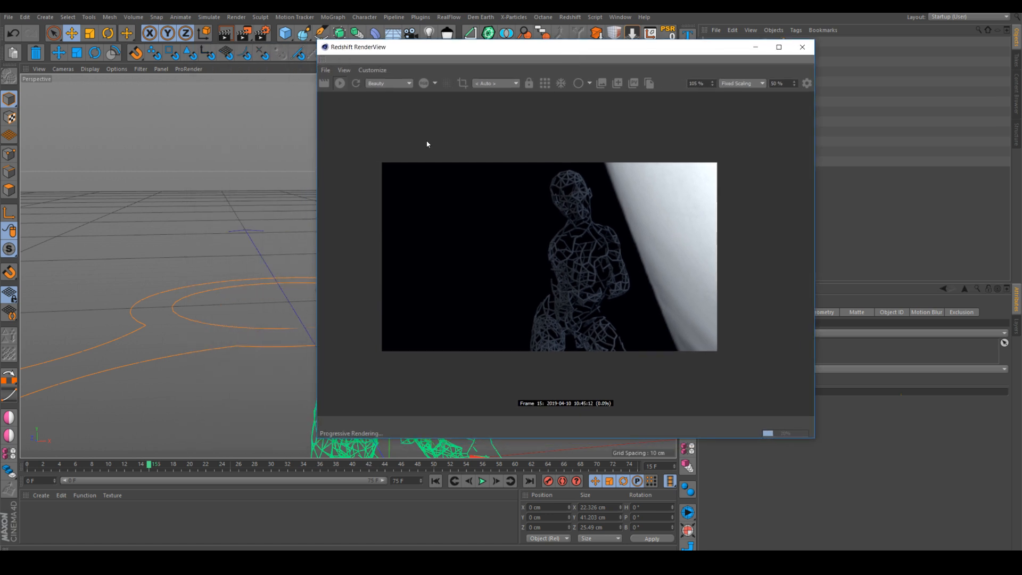
{"action": "middle_click_drag", "start_coordinate": [257, 367], "coordinate": [75, 301], "text": "alt"}
{"action": "right_click_drag", "start_coordinate": [245, 206], "coordinate": [320, 172], "text": "alt"}
{"action": "right_click_drag", "start_coordinate": [257, 174], "coordinate": [239, 200], "text": "alt"}
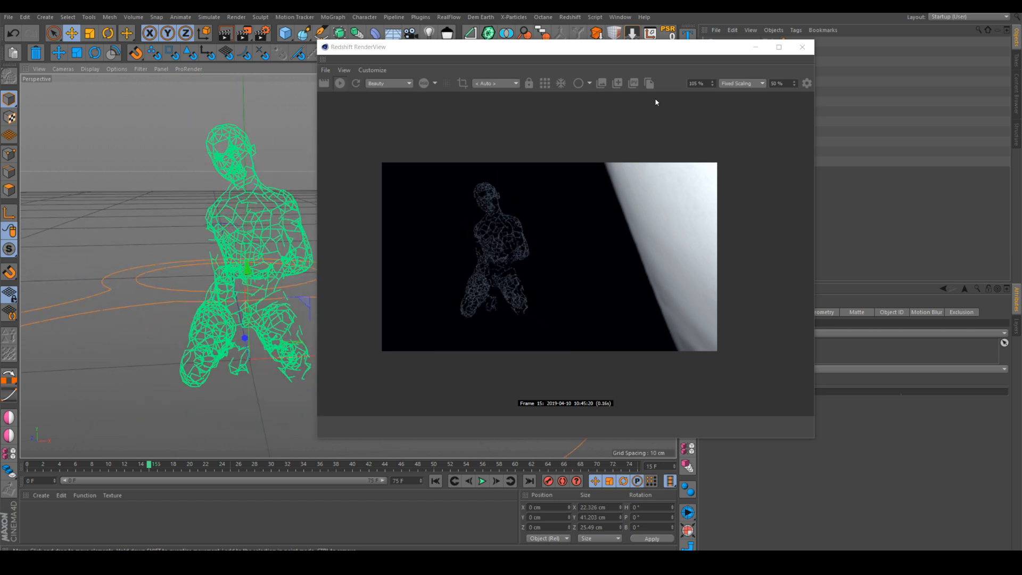
{"action": "left_click_drag", "start_coordinate": [721, 48], "coordinate": [514, 50]}
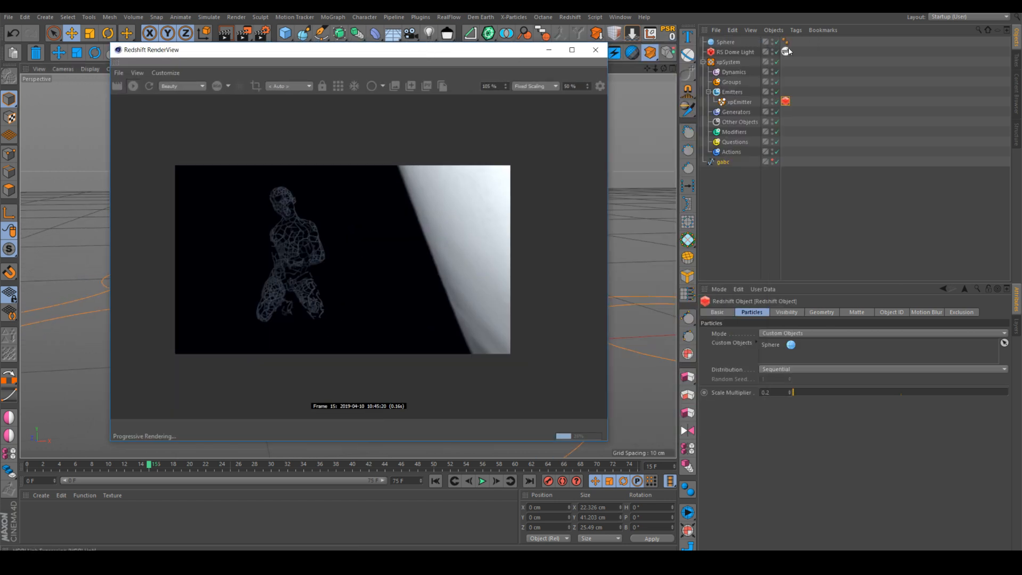
{"action": "left_click", "coordinate": [735, 52]}
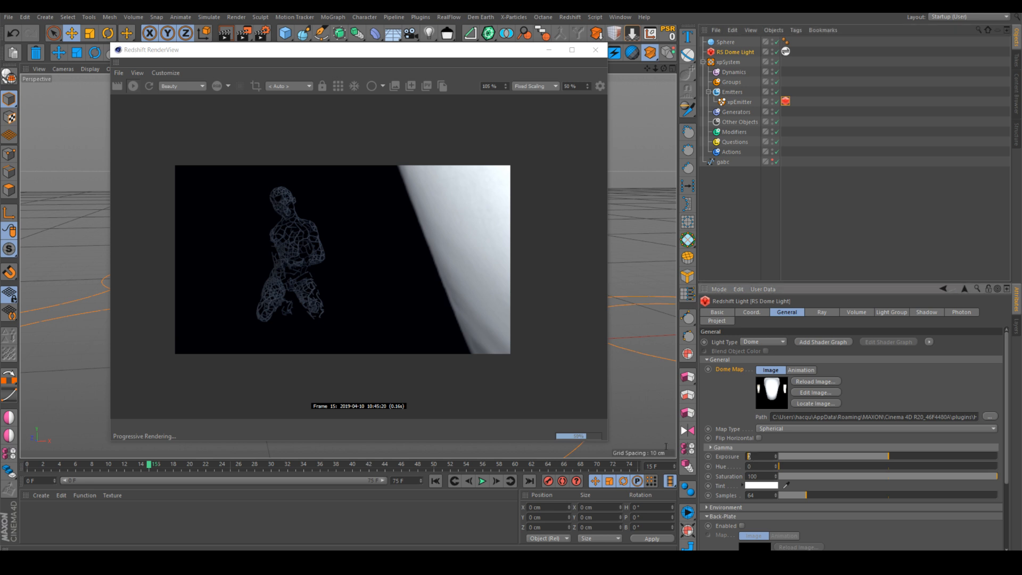
{"action": "key", "text": "Return"}
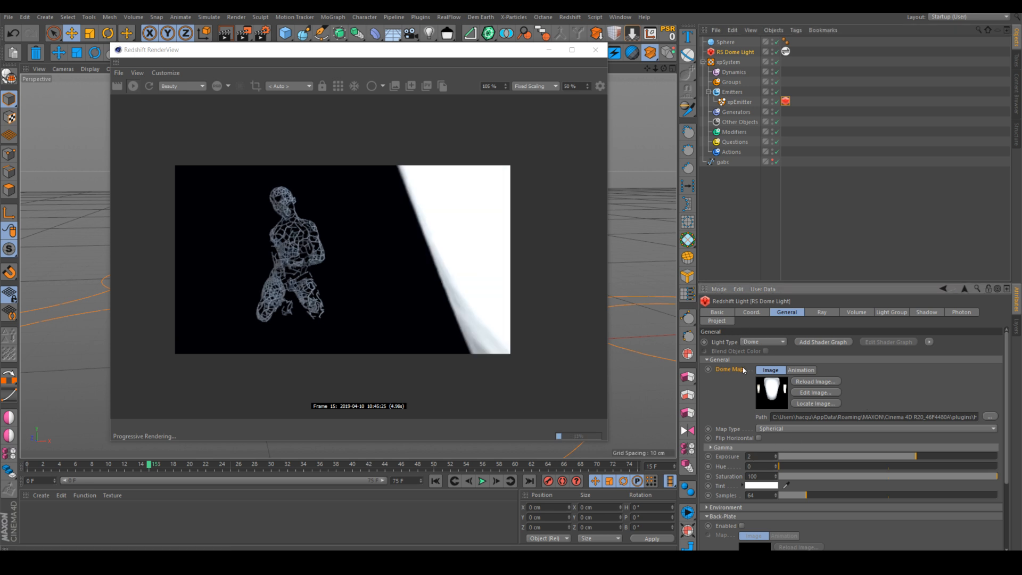
{"action": "left_click", "coordinate": [742, 526]}
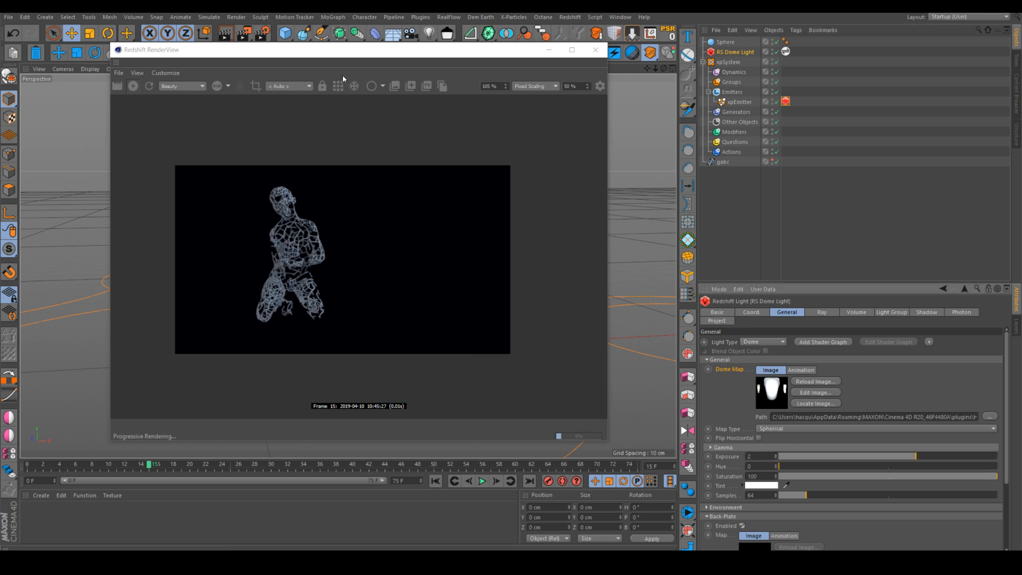
Minimize the render preview and add an xpTurbulence motion modifier to the X-Particles system.
{"action": "left_click_drag", "start_coordinate": [342, 50], "coordinate": [621, 54]}
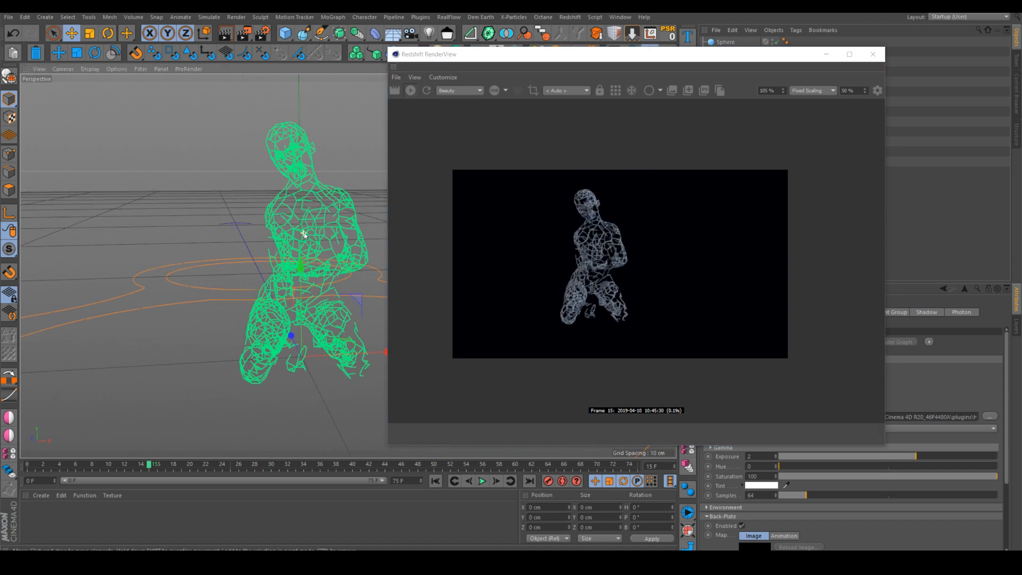
{"action": "right_click_drag", "start_coordinate": [304, 234], "coordinate": [328, 196], "text": "alt"}
{"action": "middle_click_drag", "start_coordinate": [328, 196], "coordinate": [254, 251], "text": "alt"}
{"action": "right_click_drag", "start_coordinate": [237, 233], "coordinate": [238, 250], "text": "alt"}
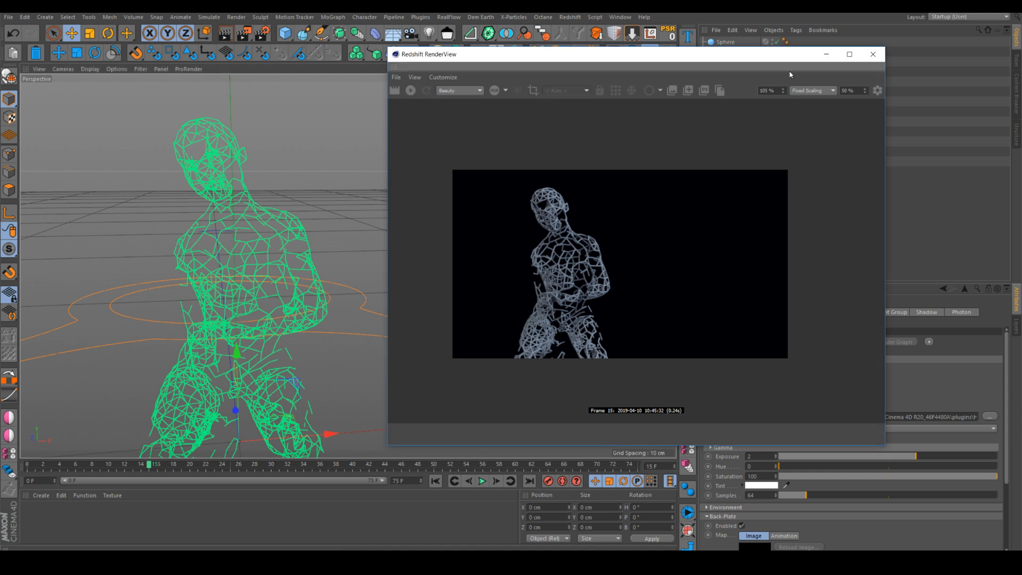
{"action": "left_click", "coordinate": [826, 53]}
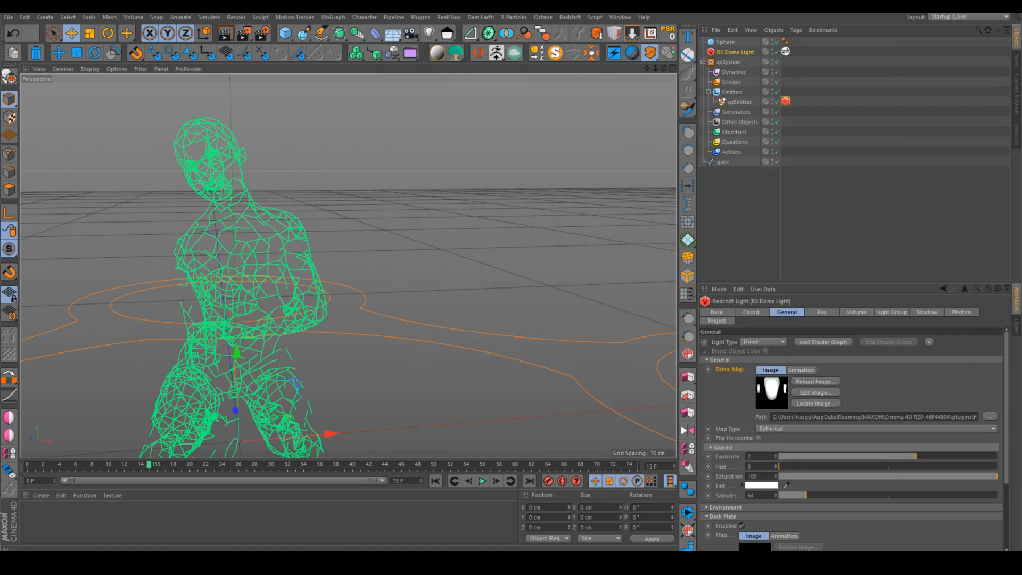
{"action": "left_click", "coordinate": [740, 103]}
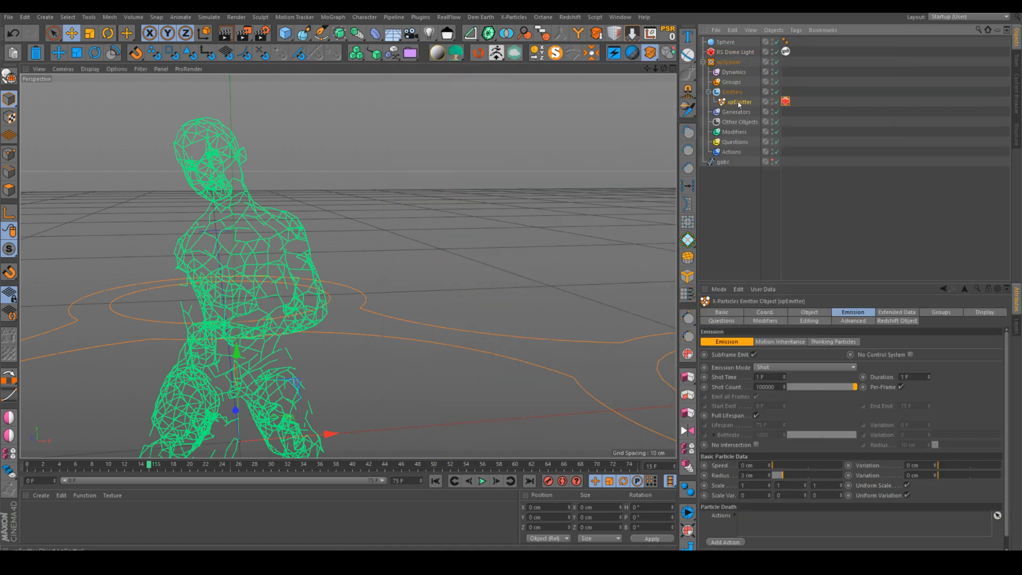
{"action": "left_click", "coordinate": [734, 132]}
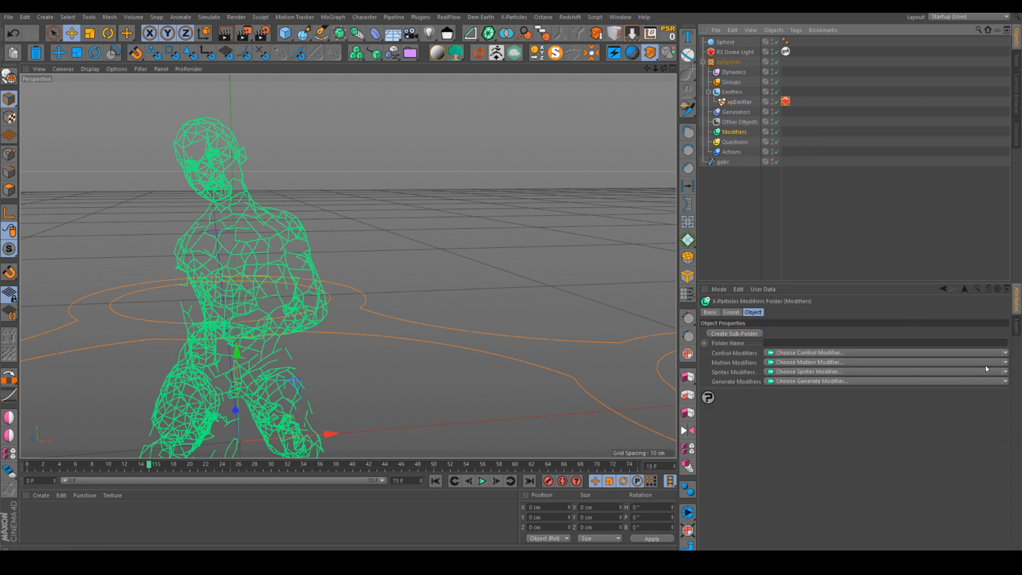
{"action": "left_click", "coordinate": [1005, 362]}
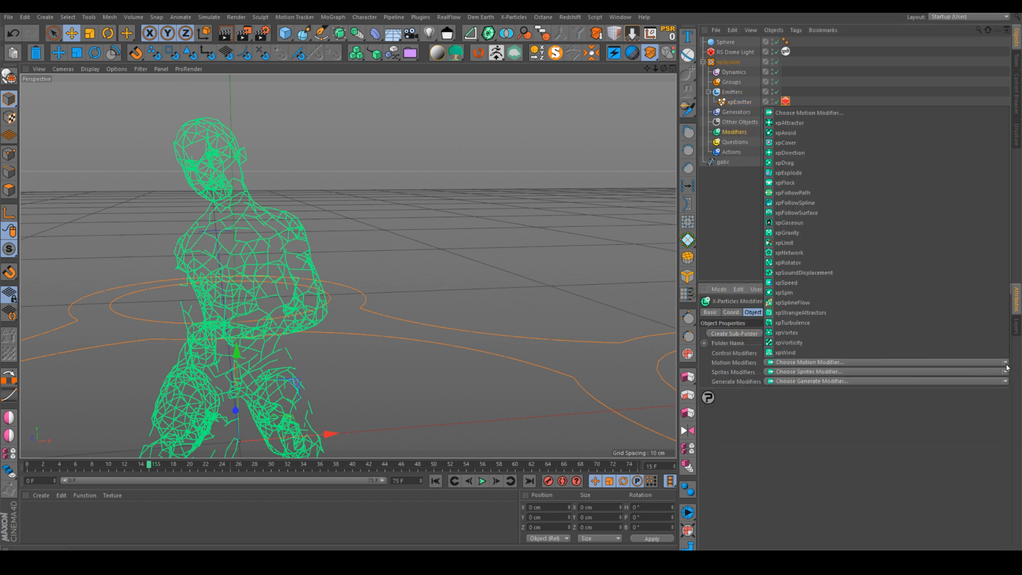
{"action": "left_click", "coordinate": [797, 322]}
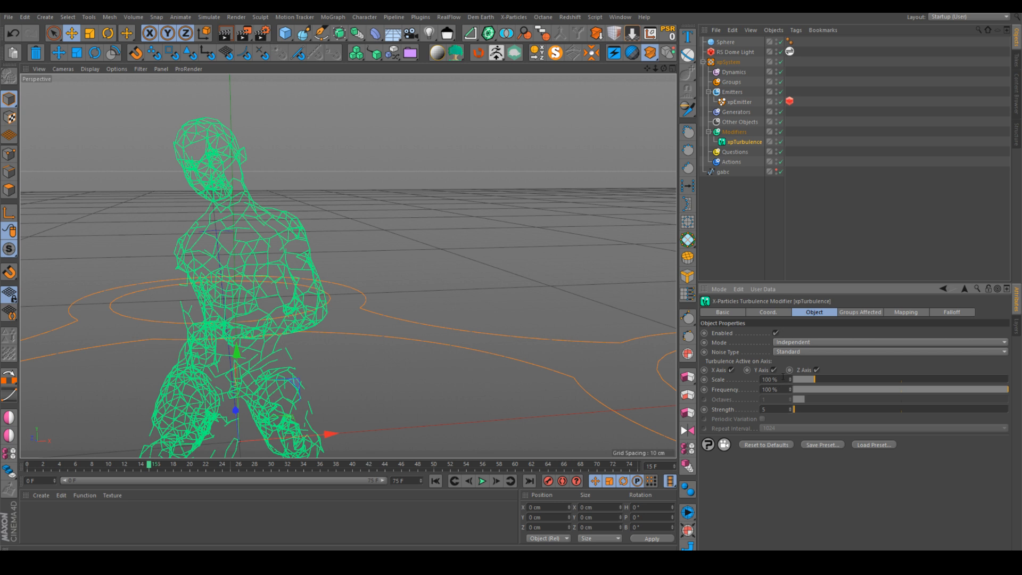
Set the turbulence to Curl noise with 5% scale and 0.25 strength, and play the simulation from the start.
{"action": "left_click", "coordinate": [786, 352]}
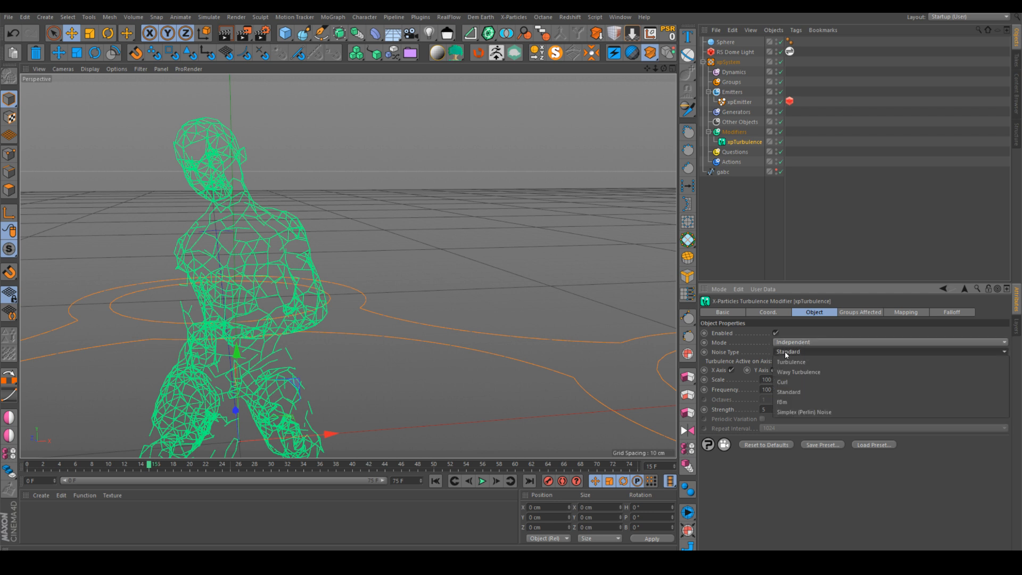
{"action": "left_click", "coordinate": [788, 382]}
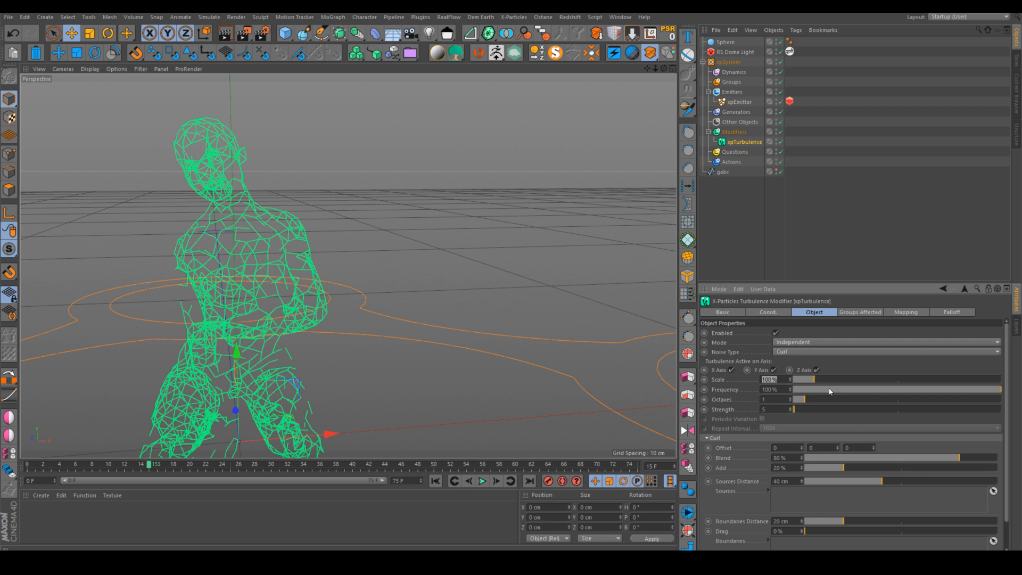
{"action": "key", "text": "Return"}
{"action": "left_click", "coordinate": [435, 481]}
{"action": "left_click", "coordinate": [483, 482]}
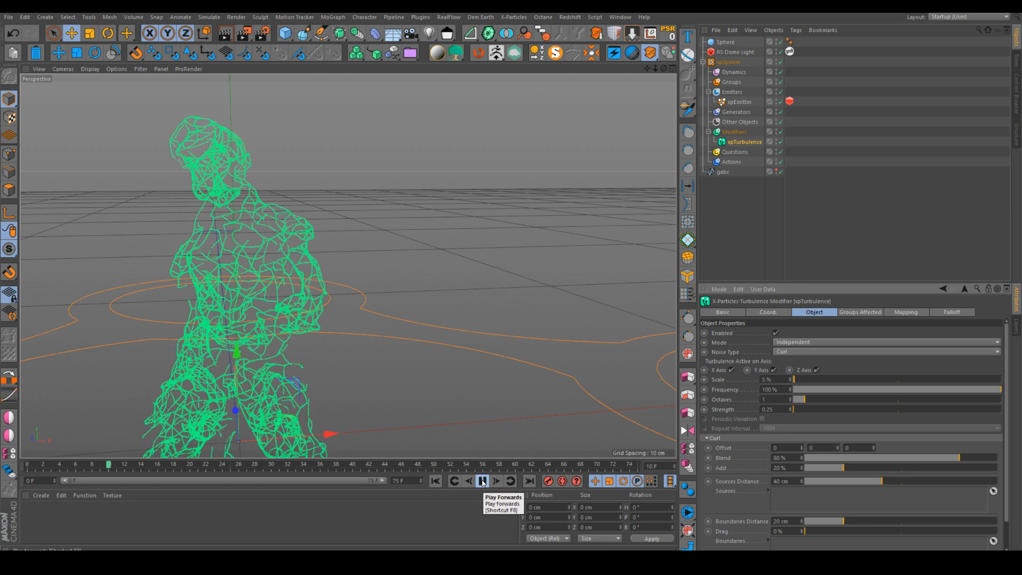
{"action": "left_click", "coordinate": [483, 483]}
Set the turbulence strength to 0.05 and replay the simulation from the start, viewing the figure from the side.
{"action": "left_click", "coordinate": [775, 379]}
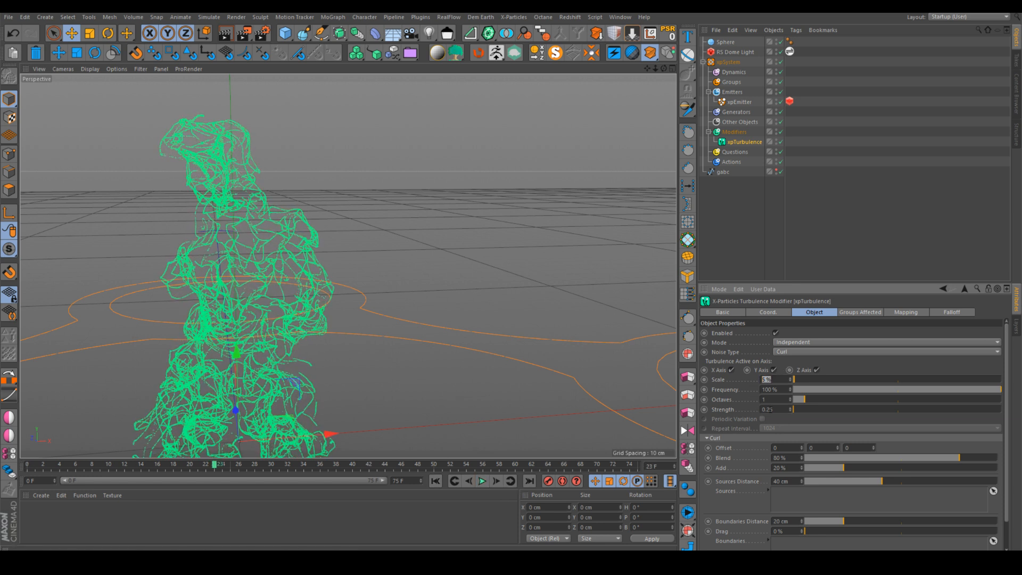
{"action": "left_click", "coordinate": [436, 481]}
{"action": "left_click", "coordinate": [482, 481]}
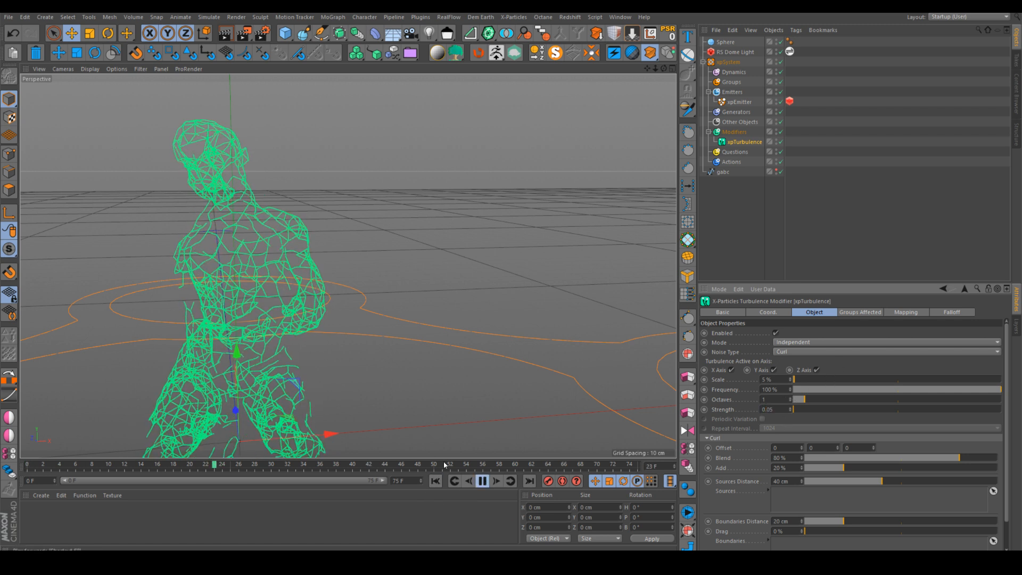
{"action": "left_click_drag", "start_coordinate": [254, 220], "coordinate": [182, 276], "text": "alt"}
{"action": "middle_click_drag", "start_coordinate": [237, 266], "coordinate": [372, 248], "text": "alt"}
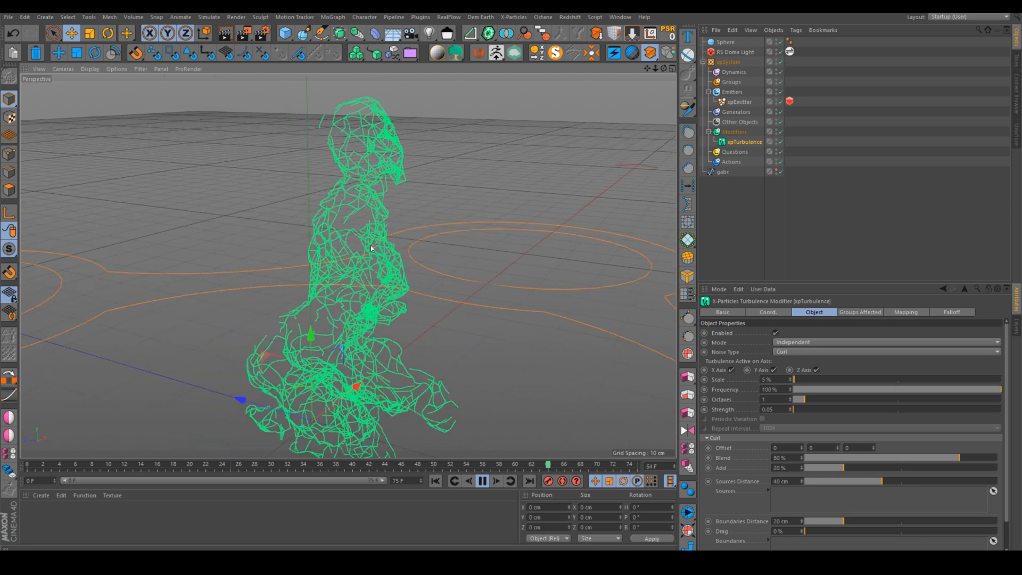
{"action": "left_click", "coordinate": [482, 481]}
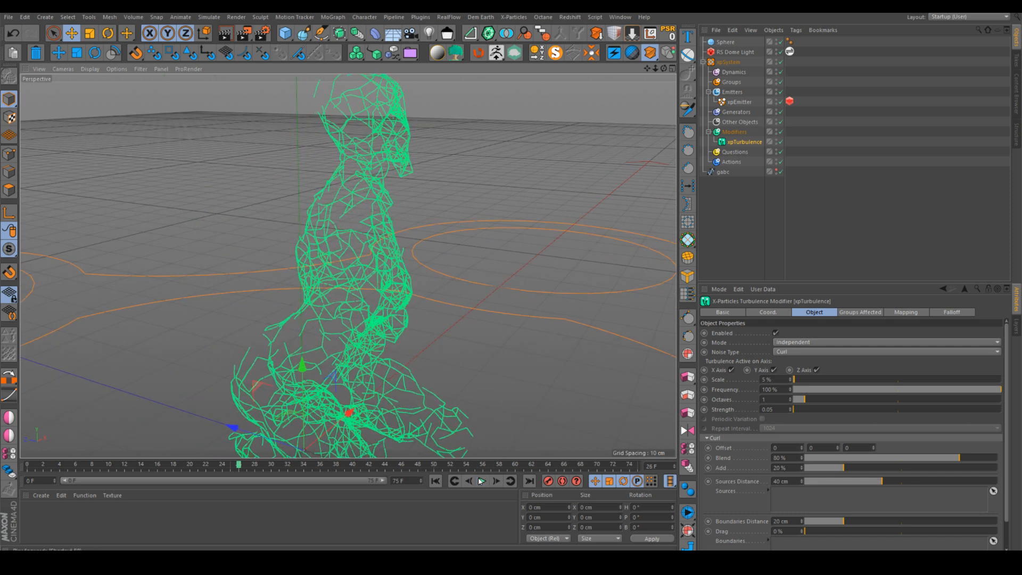
Restart the Redshift preview at frame 0 with the figure in close-up, and run the turbulence simulation to frame 23.
{"action": "left_click_drag", "start_coordinate": [240, 467], "coordinate": [59, 465]}
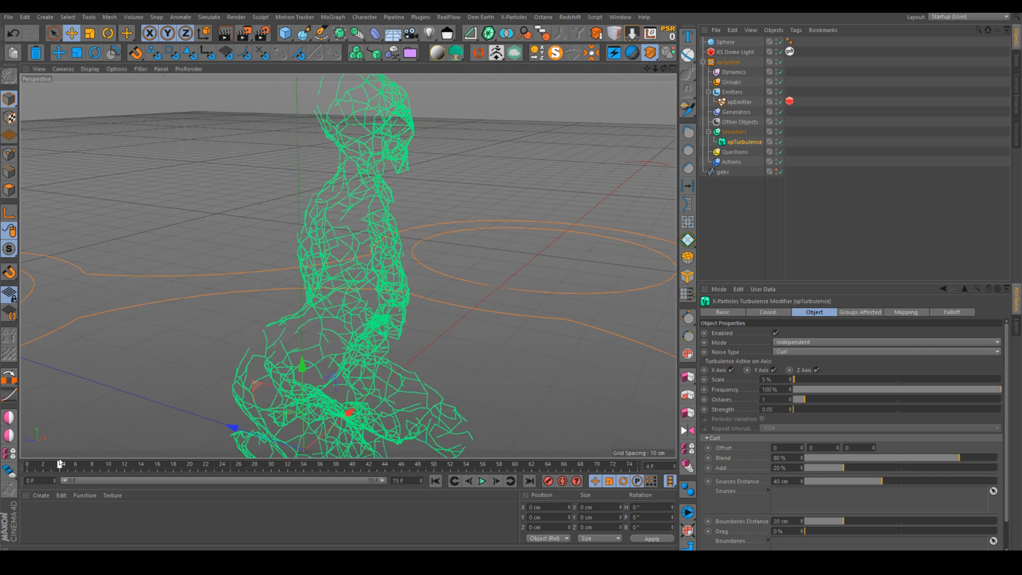
{"action": "left_click_drag", "start_coordinate": [405, 227], "coordinate": [229, 238], "text": "alt"}
{"action": "middle_click_drag", "start_coordinate": [287, 240], "coordinate": [676, 298], "text": "alt"}
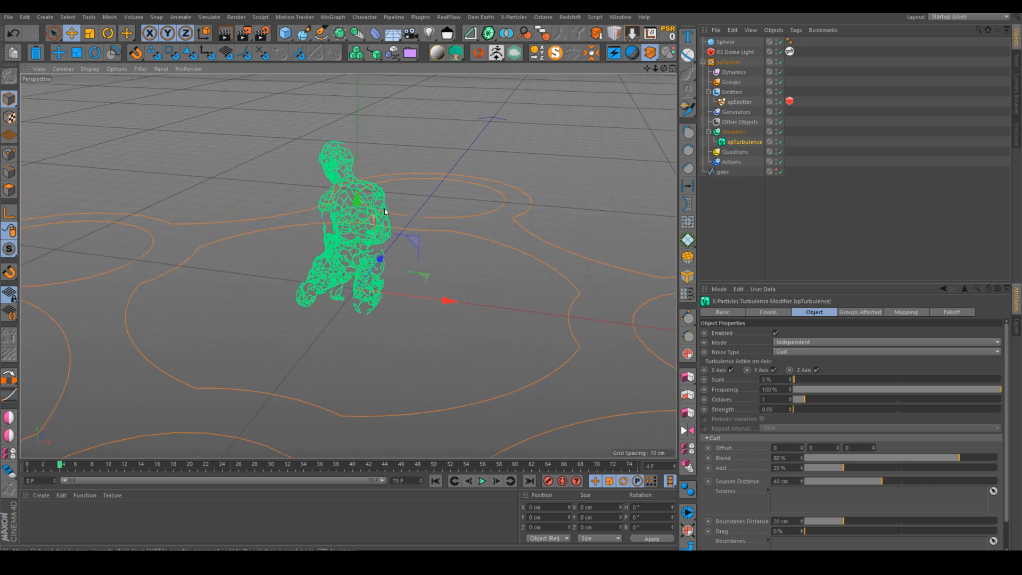
{"action": "right_click_drag", "start_coordinate": [355, 193], "coordinate": [387, 128], "text": "alt"}
{"action": "left_click_drag", "start_coordinate": [1021, 80], "coordinate": [559, 74]}
{"action": "left_click", "coordinate": [436, 480]}
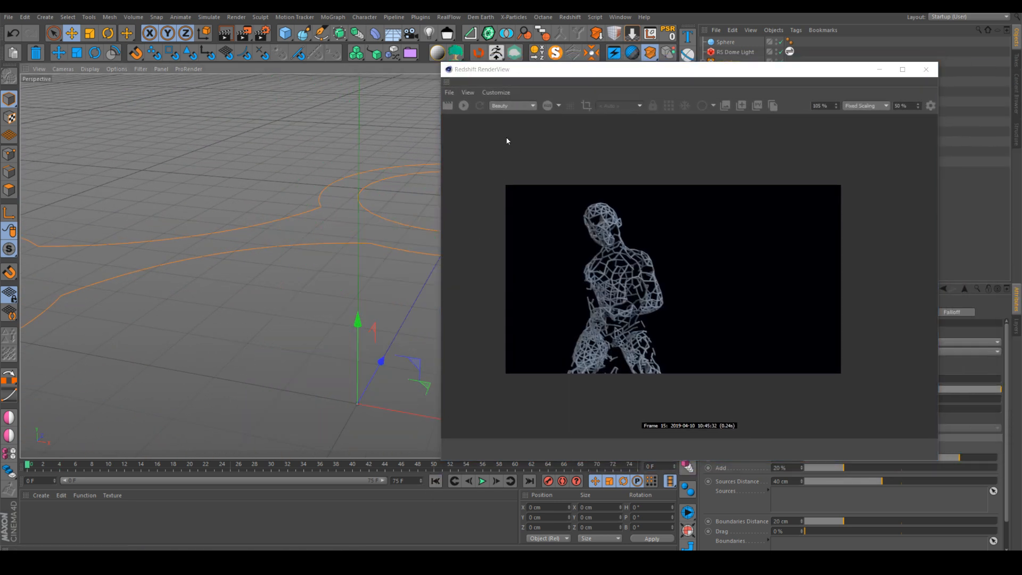
{"action": "left_click", "coordinate": [464, 106]}
{"action": "left_click", "coordinate": [482, 481]}
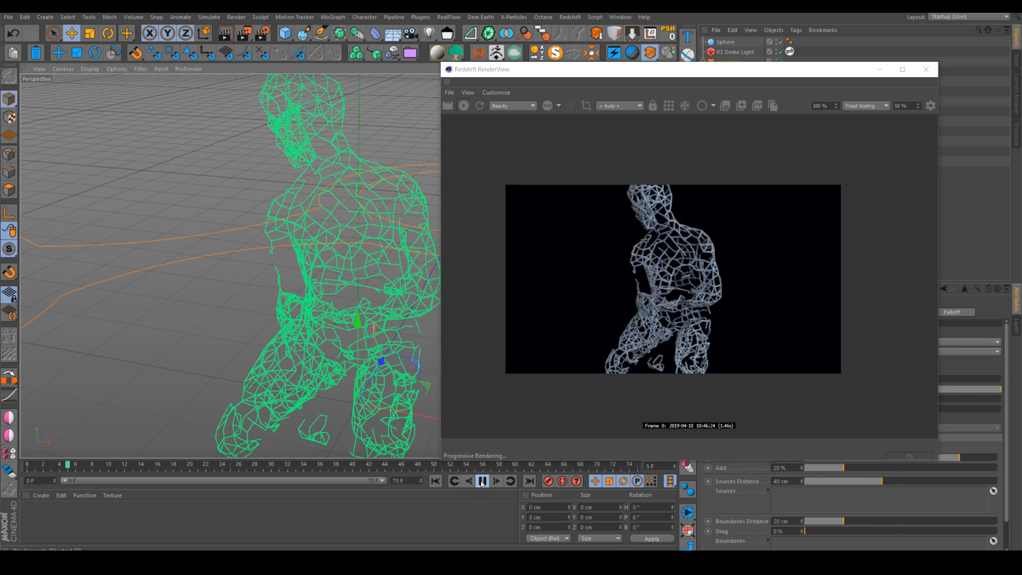
{"action": "left_click", "coordinate": [481, 481]}
{"action": "left_click", "coordinate": [212, 467]}
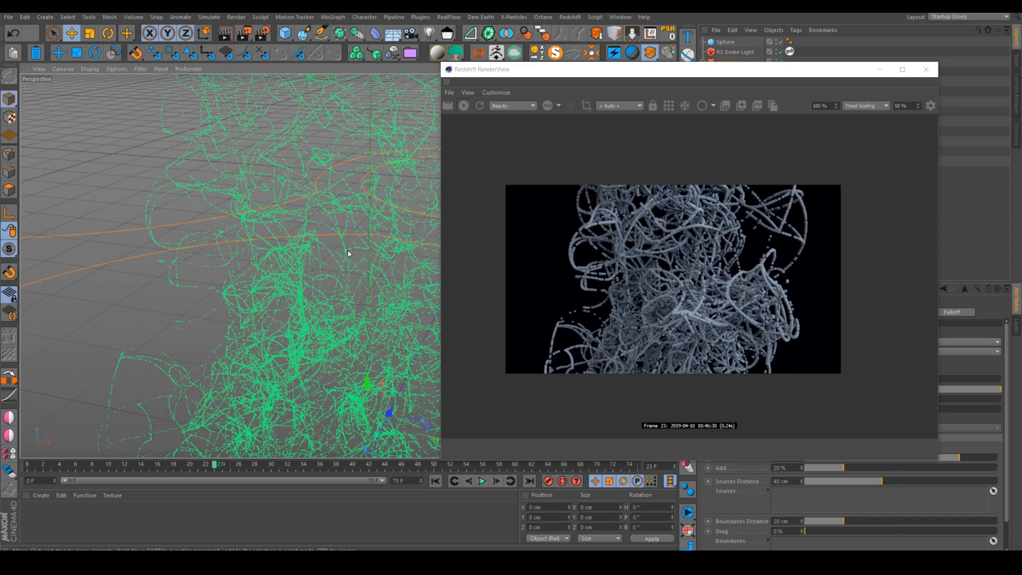
Frame the whole turbulence-distorted figure in the live Redshift preview and stop the preview render.
{"action": "left_click_drag", "start_coordinate": [348, 252], "coordinate": [462, 199], "text": "alt"}
{"action": "right_click_drag", "start_coordinate": [347, 213], "coordinate": [339, 275], "text": "alt"}
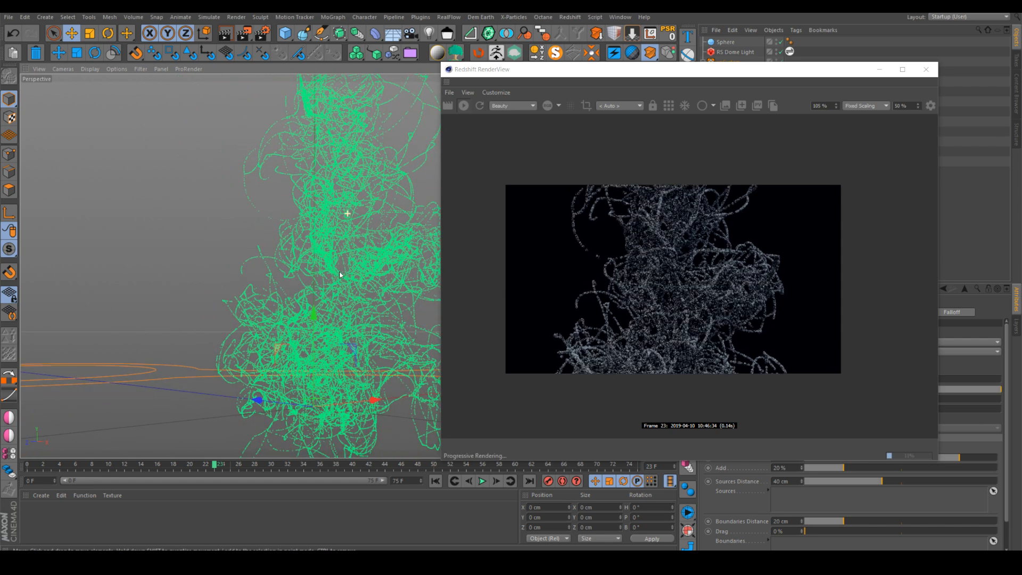
{"action": "left_click_drag", "start_coordinate": [364, 224], "coordinate": [316, 232], "text": "alt"}
{"action": "right_click_drag", "start_coordinate": [352, 216], "coordinate": [348, 235], "text": "alt"}
{"action": "middle_click_drag", "start_coordinate": [361, 222], "coordinate": [306, 268], "text": "alt"}
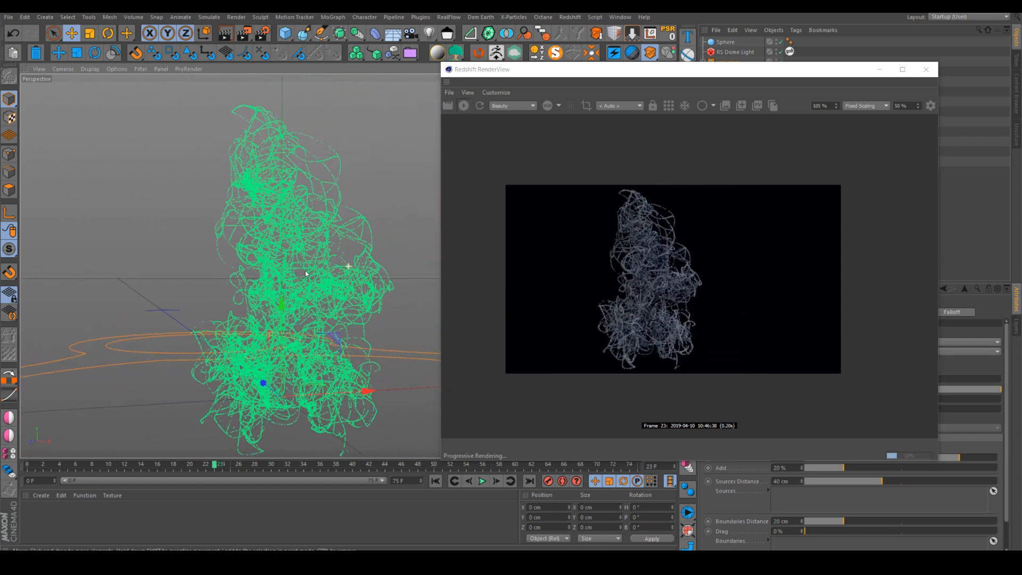
{"action": "left_click", "coordinate": [464, 106]}
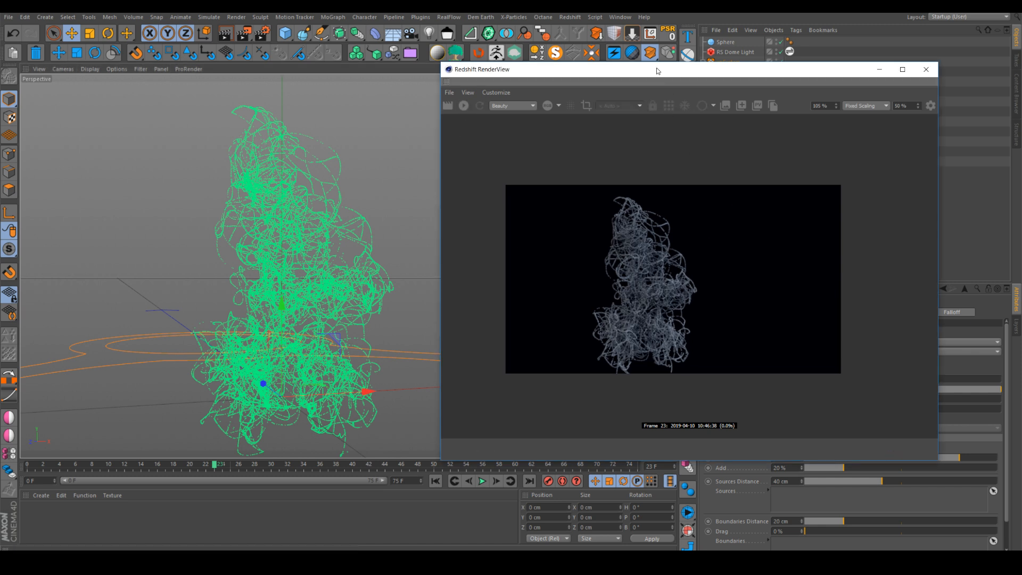
Put the render preview away and view the reference image of glowing wireframe figures before returning to the scene.
{"action": "left_click_drag", "start_coordinate": [657, 71], "coordinate": [1021, 134]}
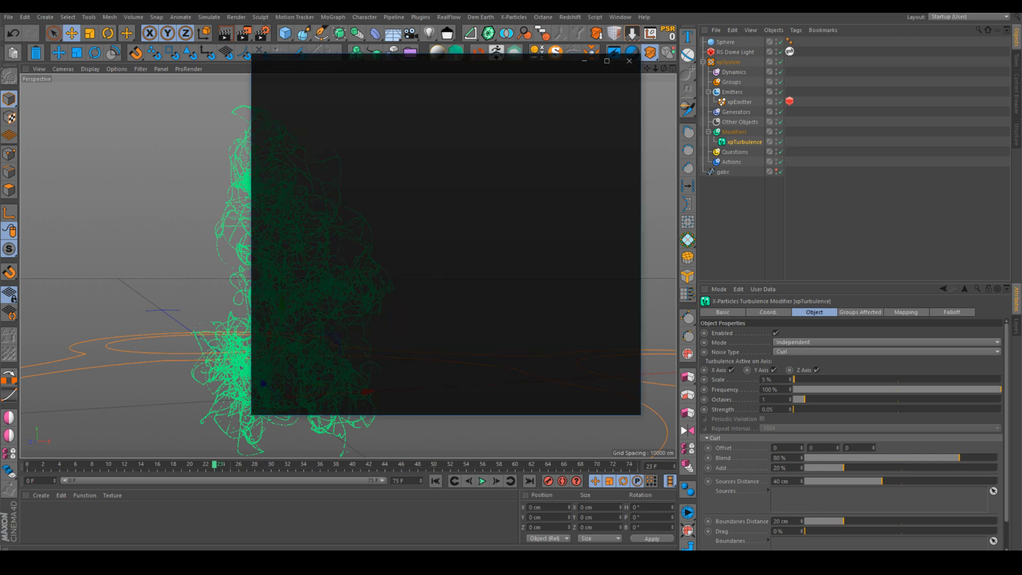
{"action": "left_click", "coordinate": [607, 59]}
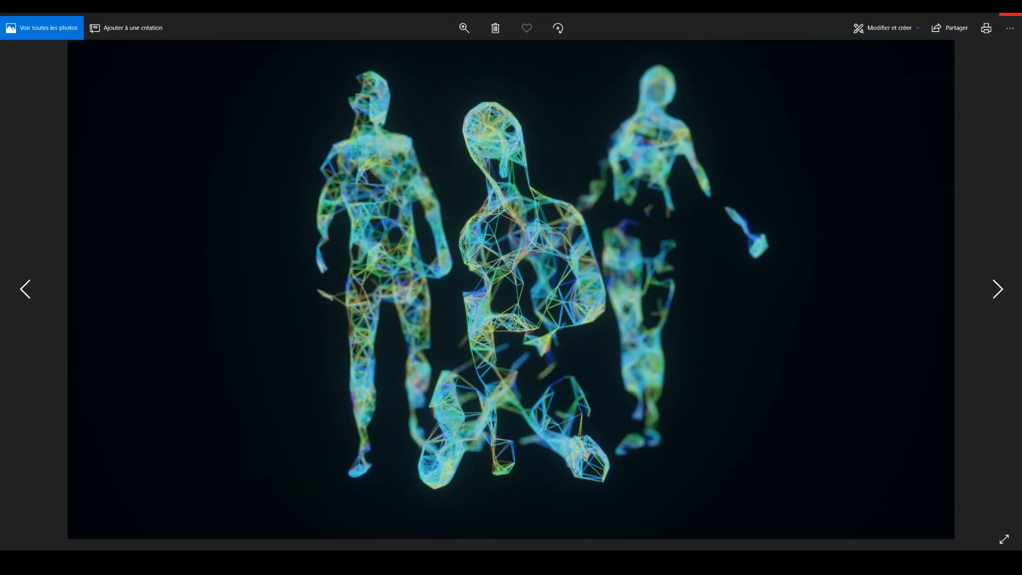
{"action": "left_click", "coordinate": [1010, 14]}
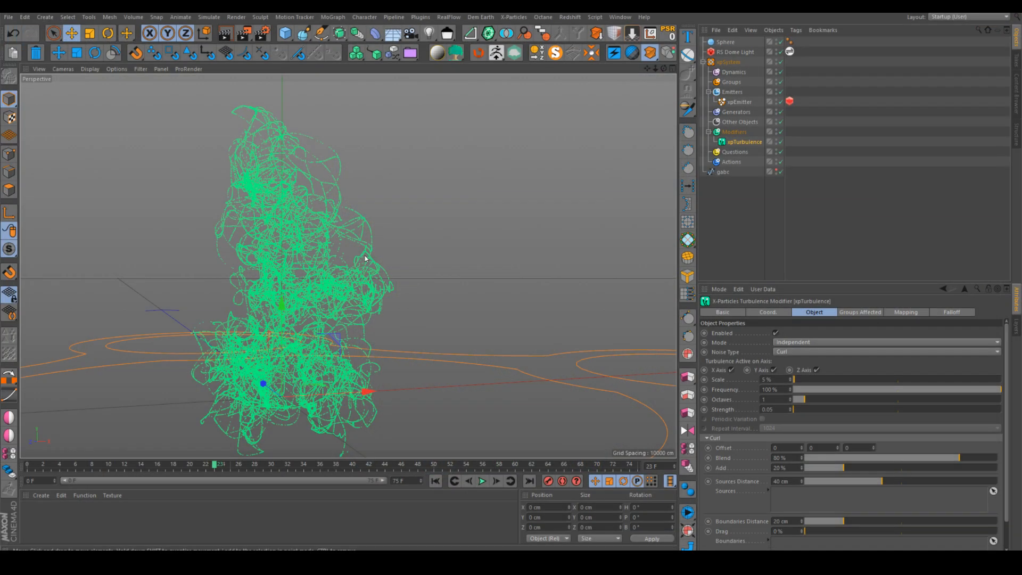
Rewind to frame 0, remove the Redshift tag from the system's xpEmitter and disable the xpTurbulence modifier.
{"action": "left_click", "coordinate": [436, 481]}
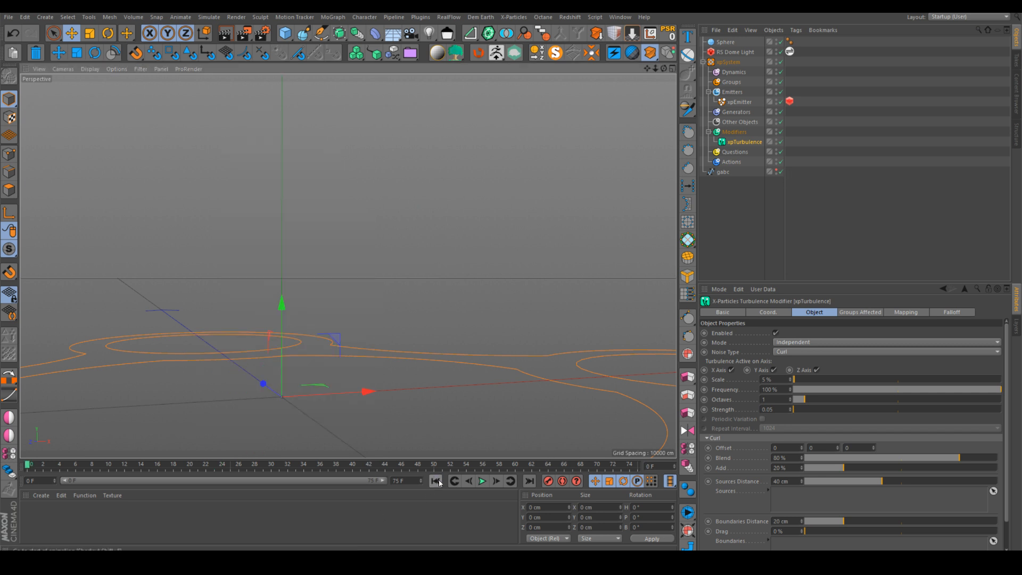
{"action": "left_click", "coordinate": [789, 102]}
{"action": "key", "text": "Delete"}
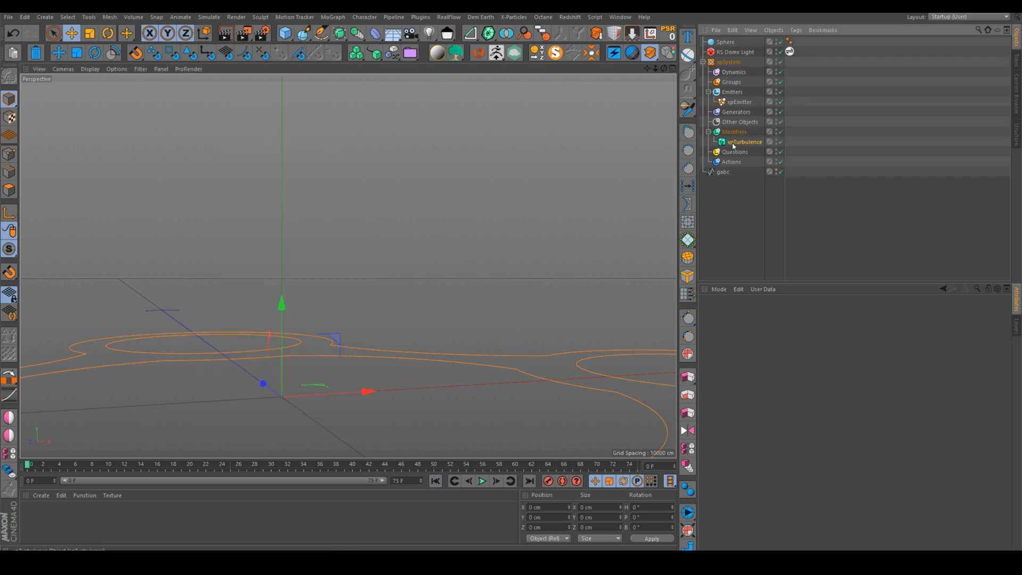
{"action": "left_click", "coordinate": [732, 143]}
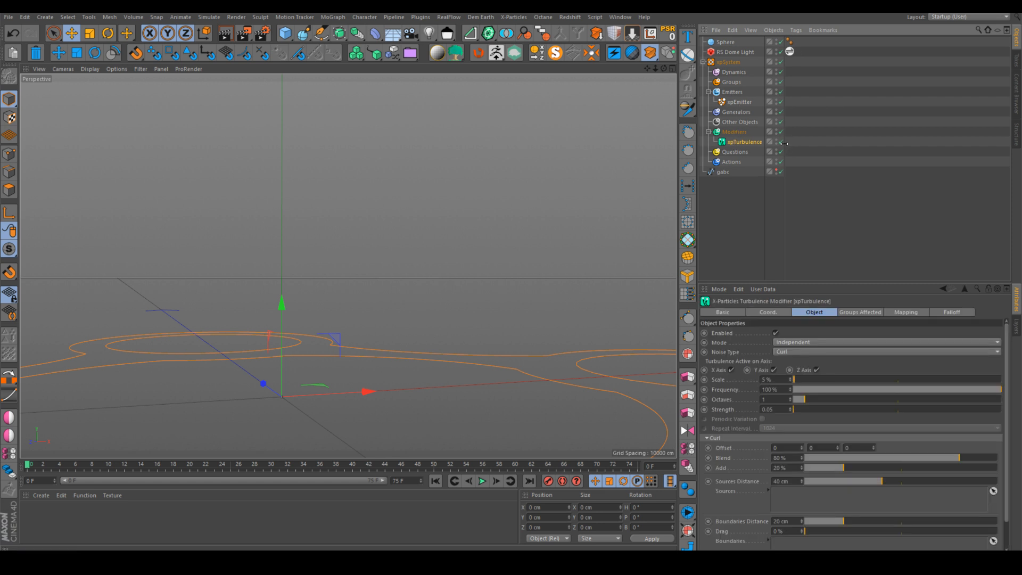
Set the xpEmitter's shot count to 1000, play the simulation briefly and return to frame 0.
{"action": "left_click", "coordinate": [738, 103]}
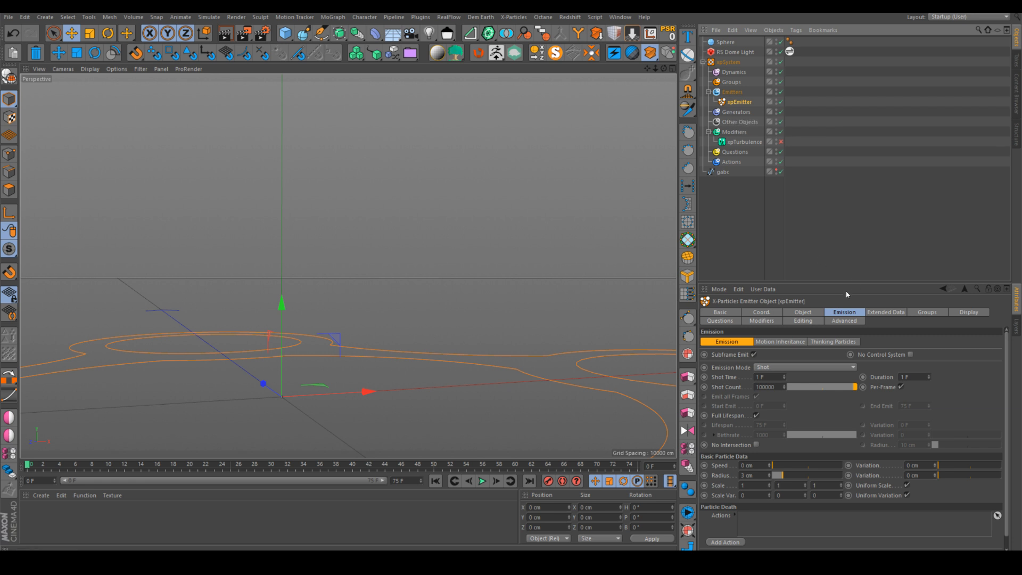
{"action": "left_click", "coordinate": [809, 311]}
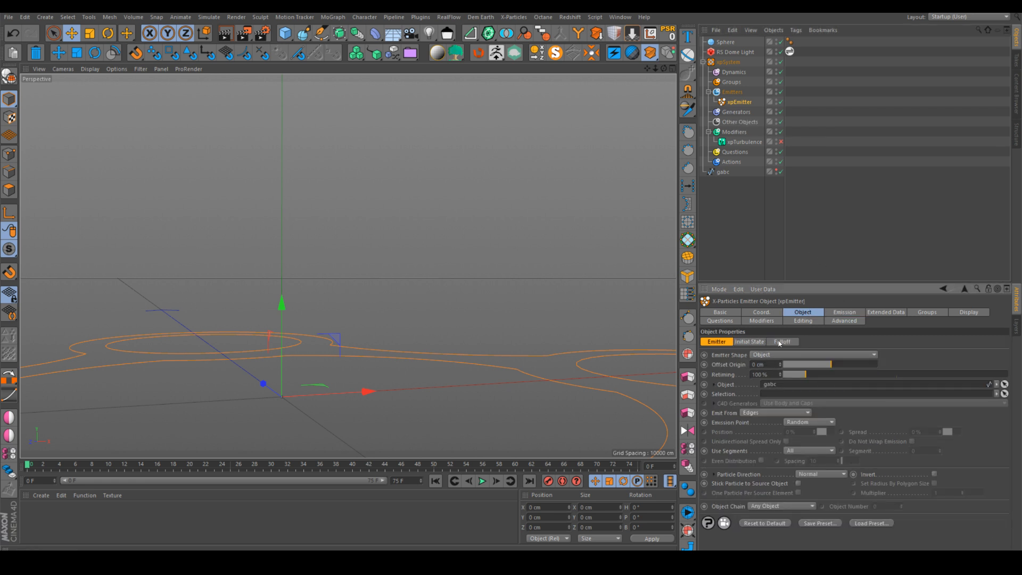
{"action": "left_click", "coordinate": [853, 314]}
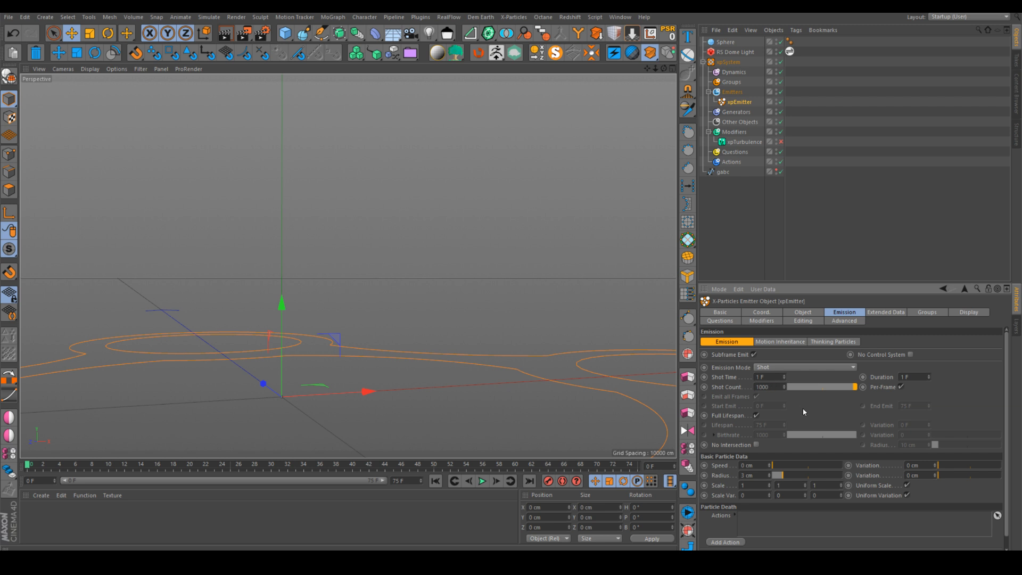
{"action": "left_click", "coordinate": [482, 480]}
{"action": "left_click", "coordinate": [482, 481]}
{"action": "left_click", "coordinate": [436, 481]}
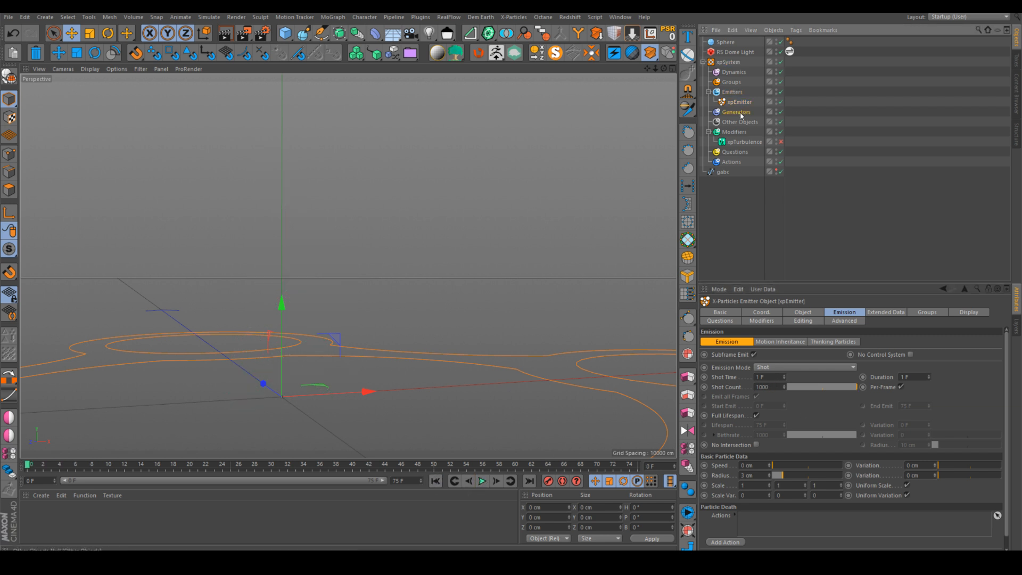
Add an xpTrail generator to the X-Particles system.
{"action": "left_click", "coordinate": [737, 112]}
{"action": "left_click", "coordinate": [1006, 353]}
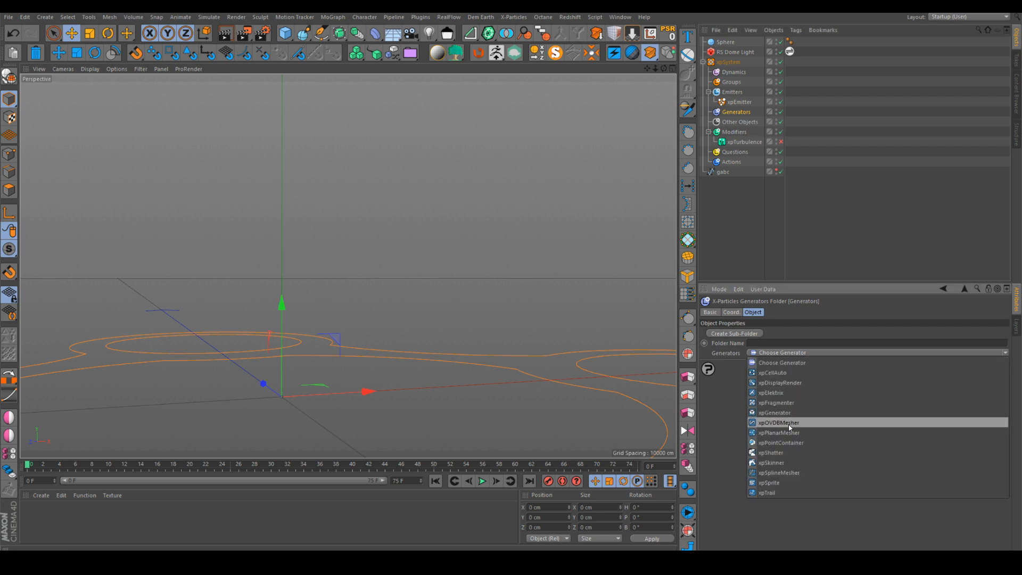
{"action": "left_click", "coordinate": [772, 493]}
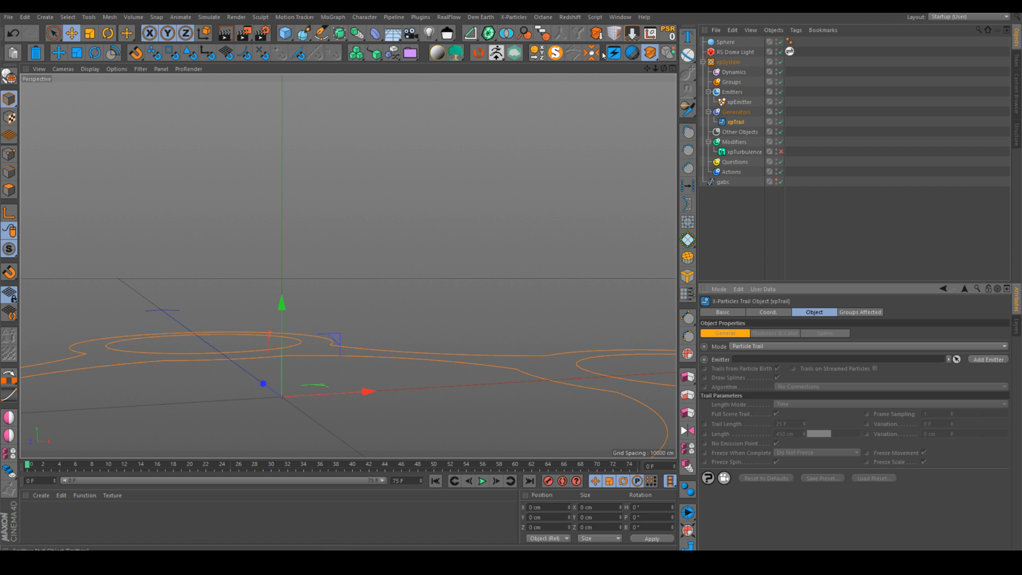
Create a separate X-Particles emitter outside the system and assign it as the xpTrail's emitter.
{"action": "left_click", "coordinate": [569, 18]}
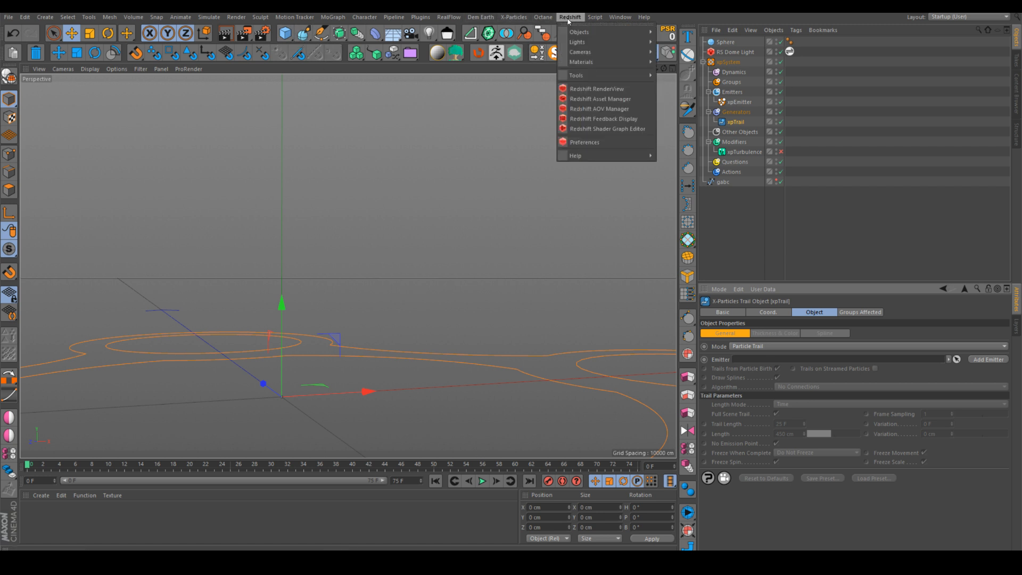
{"action": "mouse_move", "coordinate": [514, 17]}
{"action": "left_click", "coordinate": [530, 63]}
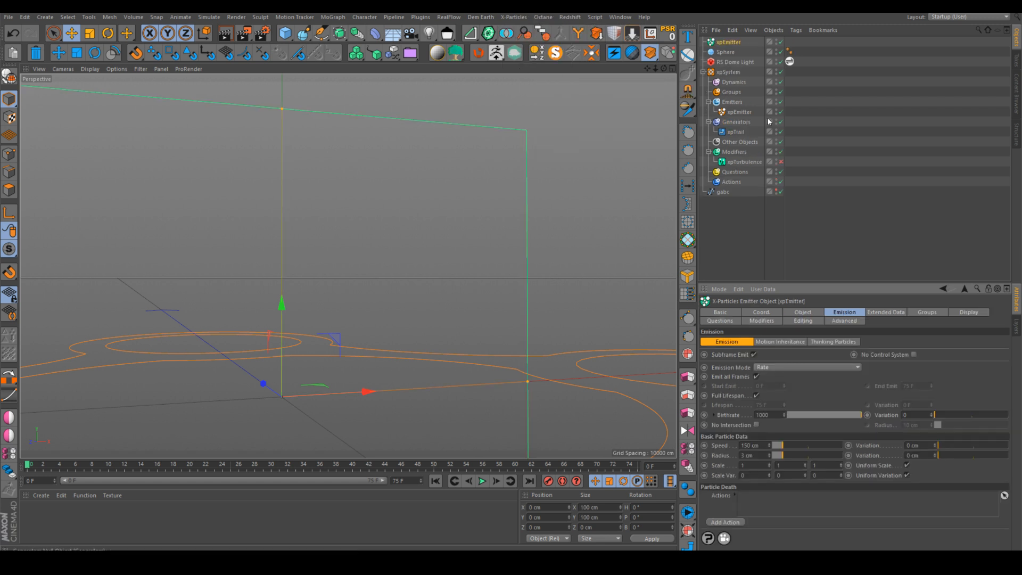
{"action": "left_click", "coordinate": [736, 132]}
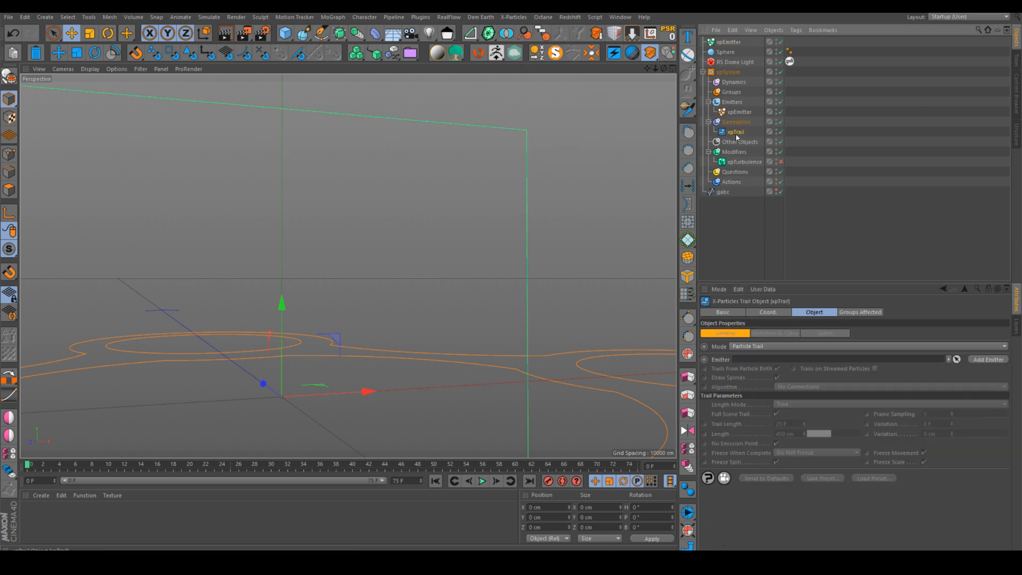
{"action": "left_click_drag", "start_coordinate": [728, 42], "coordinate": [769, 360]}
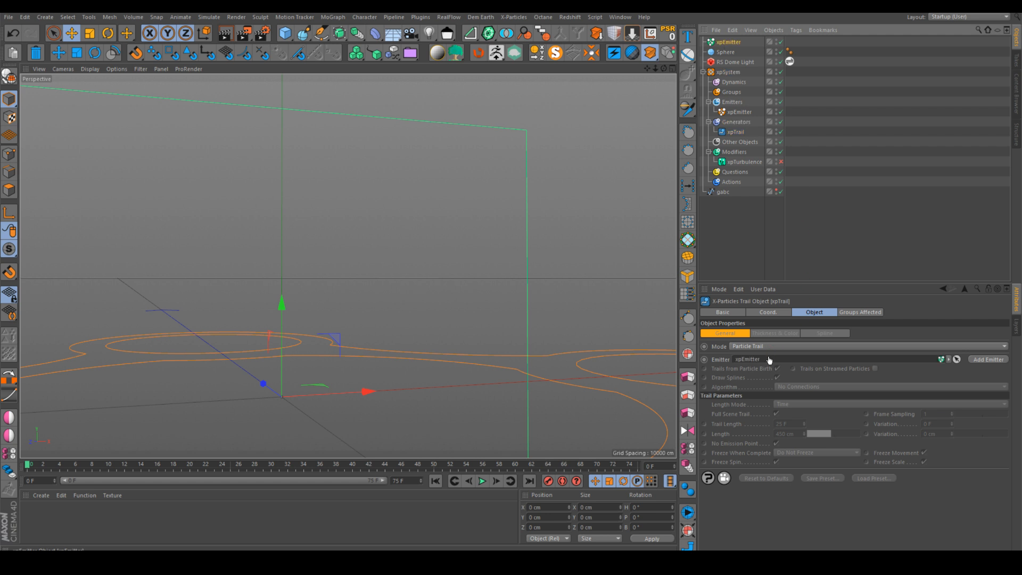
Play the simulation to frame 19, set the xpTrail algorithm to Nearest by Distance and examine the connections from several angles.
{"action": "left_click", "coordinate": [488, 484]}
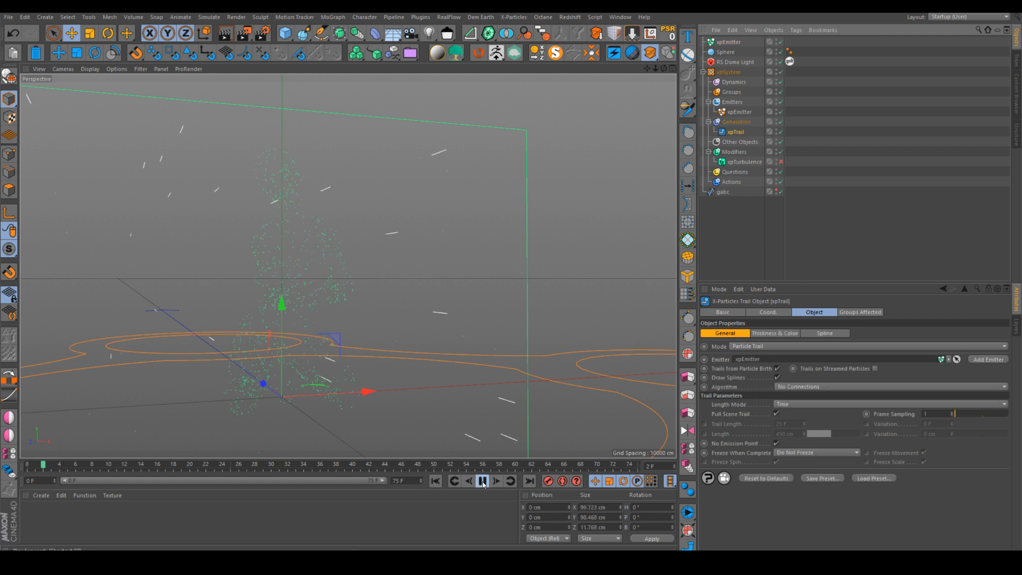
{"action": "left_click", "coordinate": [794, 391]}
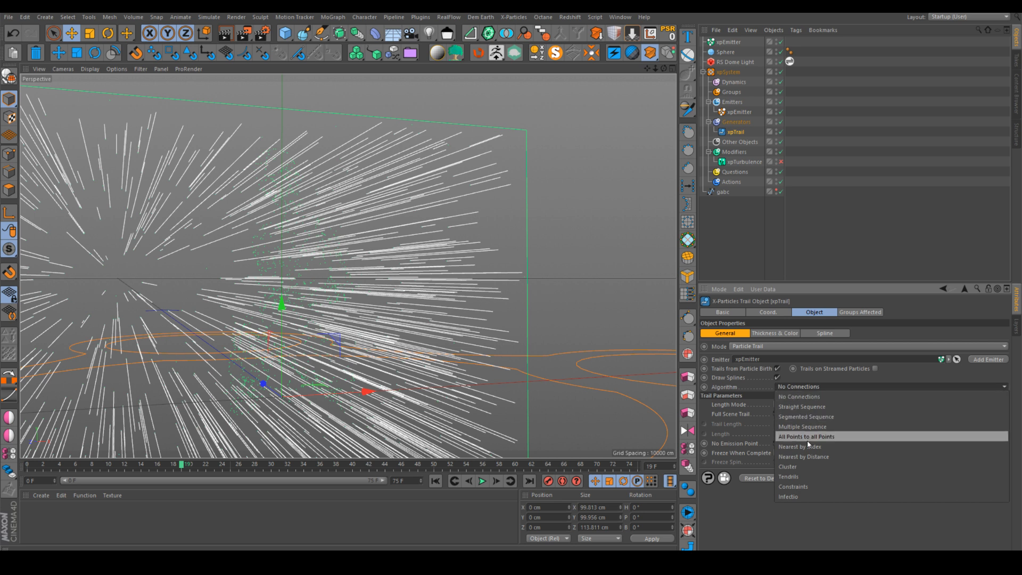
{"action": "left_click", "coordinate": [808, 457]}
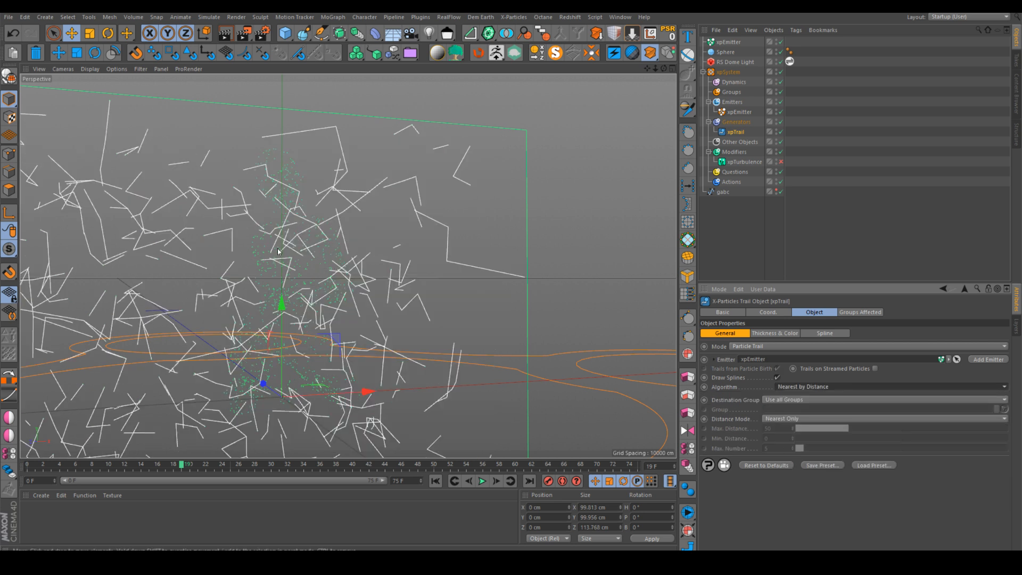
{"action": "left_click_drag", "start_coordinate": [192, 273], "coordinate": [255, 291], "text": "alt"}
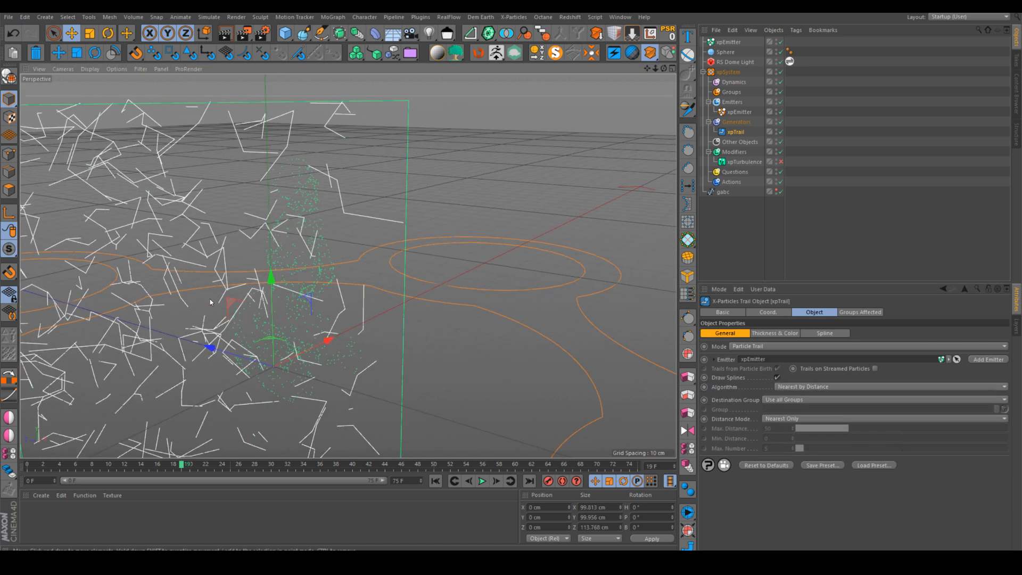
{"action": "middle_click_drag", "start_coordinate": [256, 291], "coordinate": [436, 273], "text": "alt"}
{"action": "right_click_drag", "start_coordinate": [436, 274], "coordinate": [312, 277], "text": "alt"}
{"action": "left_click_drag", "start_coordinate": [312, 278], "coordinate": [359, 285], "text": "alt"}
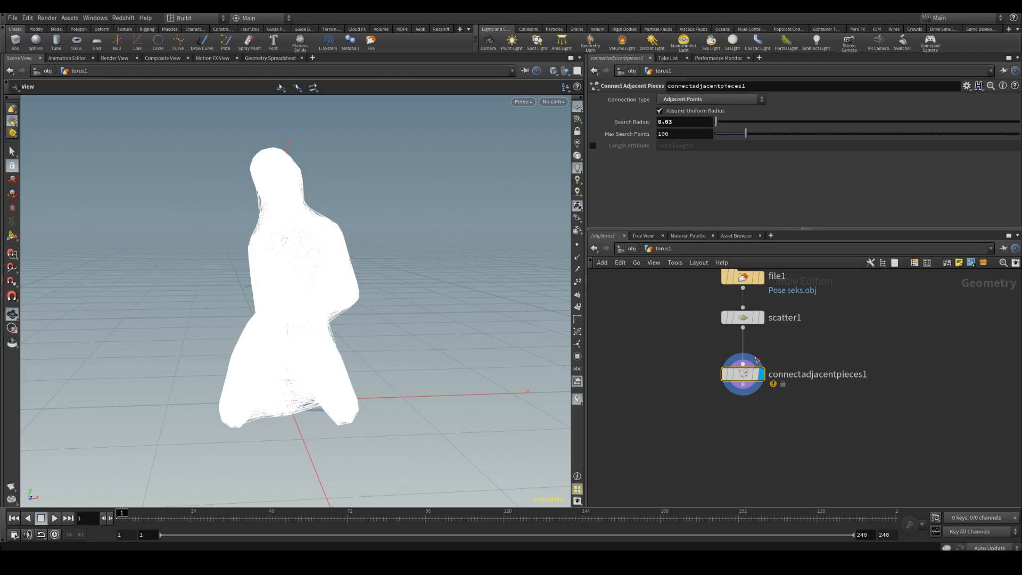
Examine the scatter1 and connectadjacentpieces1 setup of the kneeling figure in Houdini, and switch back to Cinema 4D.
{"action": "middle_click_drag", "start_coordinate": [757, 360], "coordinate": [754, 405]}
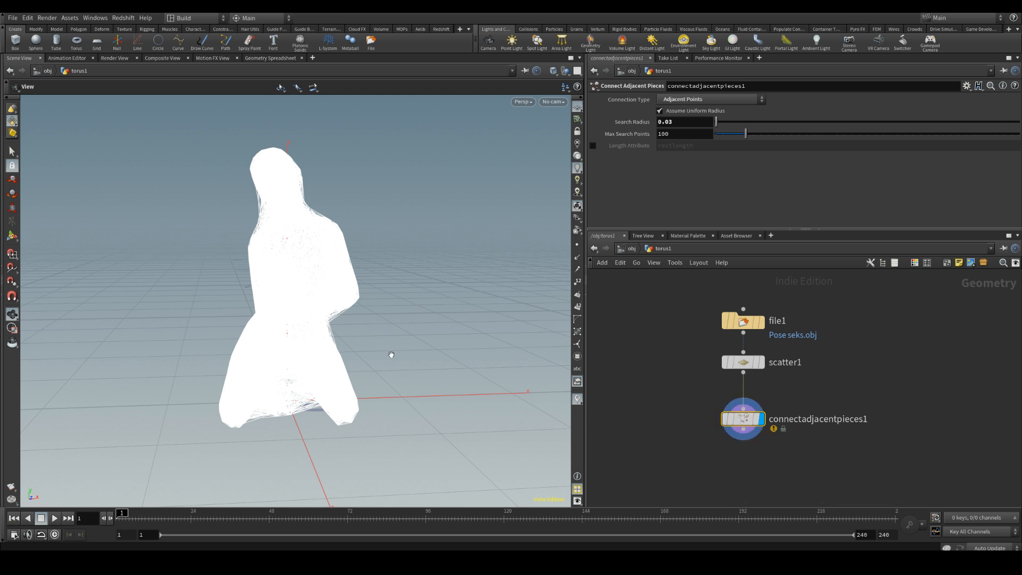
{"action": "left_click_drag", "start_coordinate": [812, 459], "coordinate": [672, 344]}
{"action": "left_click", "coordinate": [657, 358]}
{"action": "mouse_move", "coordinate": [334, 559]}
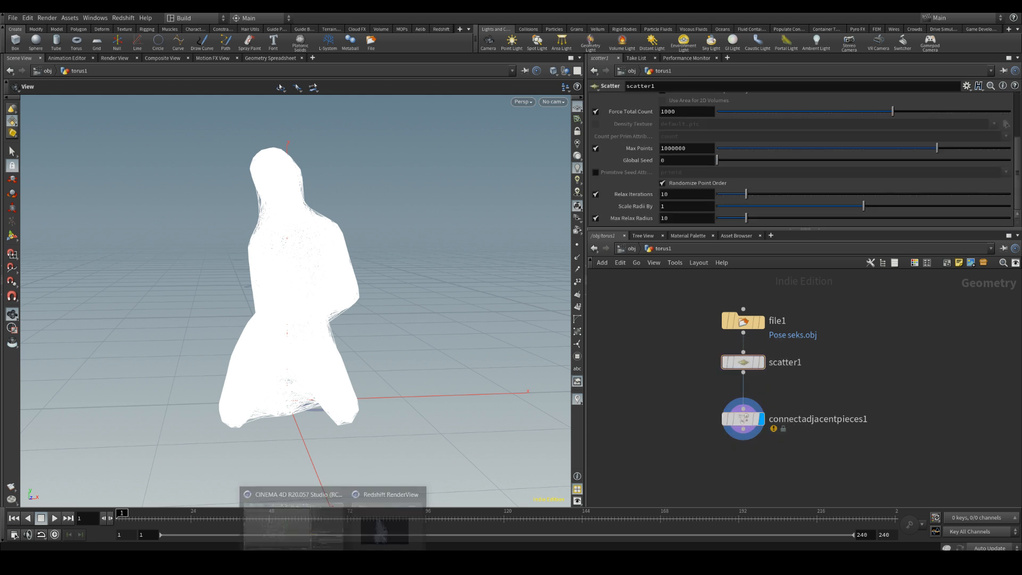
{"action": "left_click", "coordinate": [288, 515]}
Switch to the growth 2.c4d scene and scrub the torus spline animation to frame 89.
{"action": "left_click_drag", "start_coordinate": [368, 297], "coordinate": [453, 303], "text": "alt"}
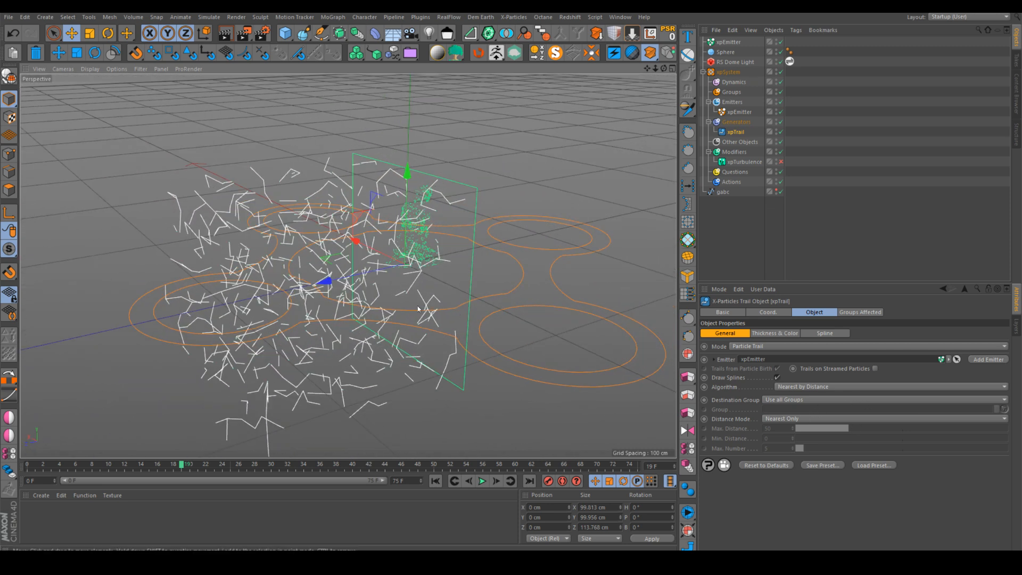
{"action": "left_click", "coordinate": [620, 17]}
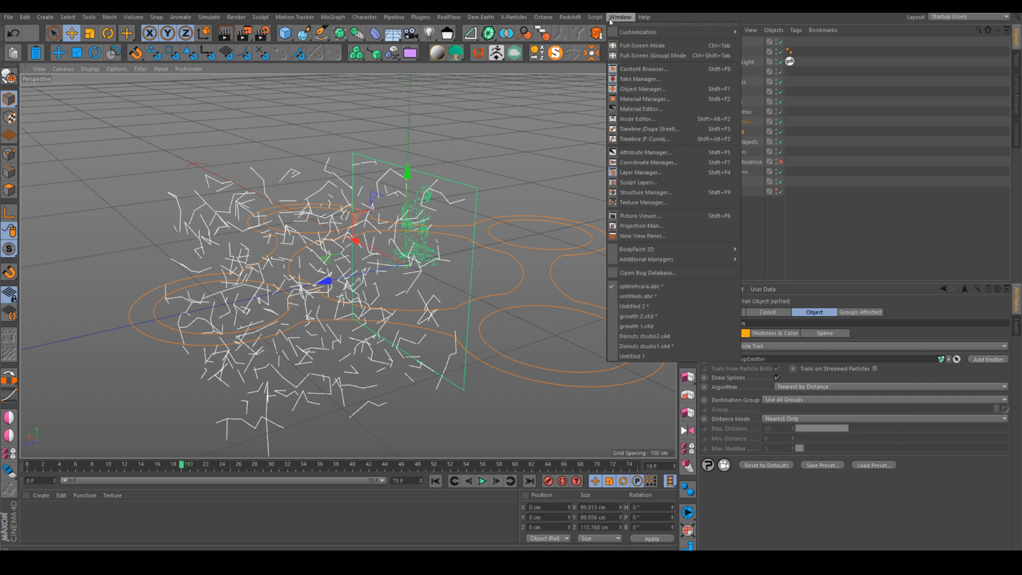
{"action": "left_click", "coordinate": [647, 317]}
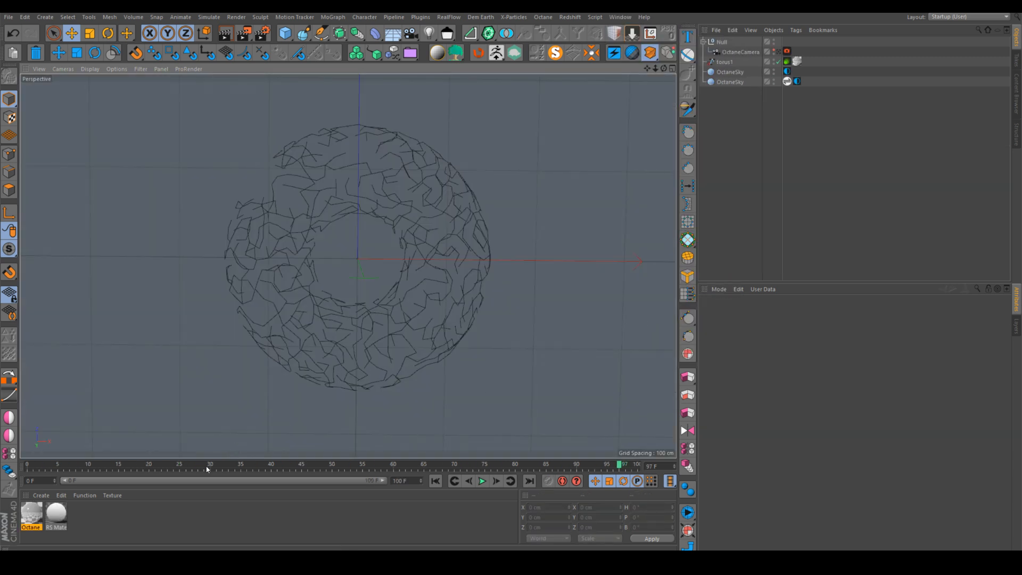
{"action": "left_click_drag", "start_coordinate": [208, 467], "coordinate": [571, 465]}
Switch to the growth 1.c4d scene and scrub its branching torus growth to frame 87.
{"action": "left_click", "coordinate": [622, 17]}
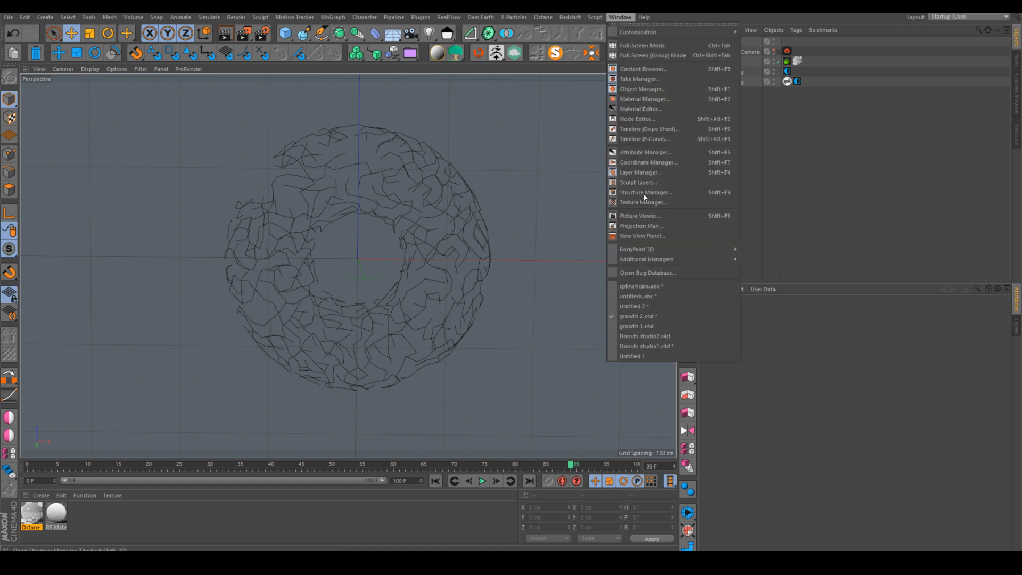
{"action": "left_click", "coordinate": [644, 328]}
{"action": "left_click_drag", "start_coordinate": [328, 470], "coordinate": [118, 472]}
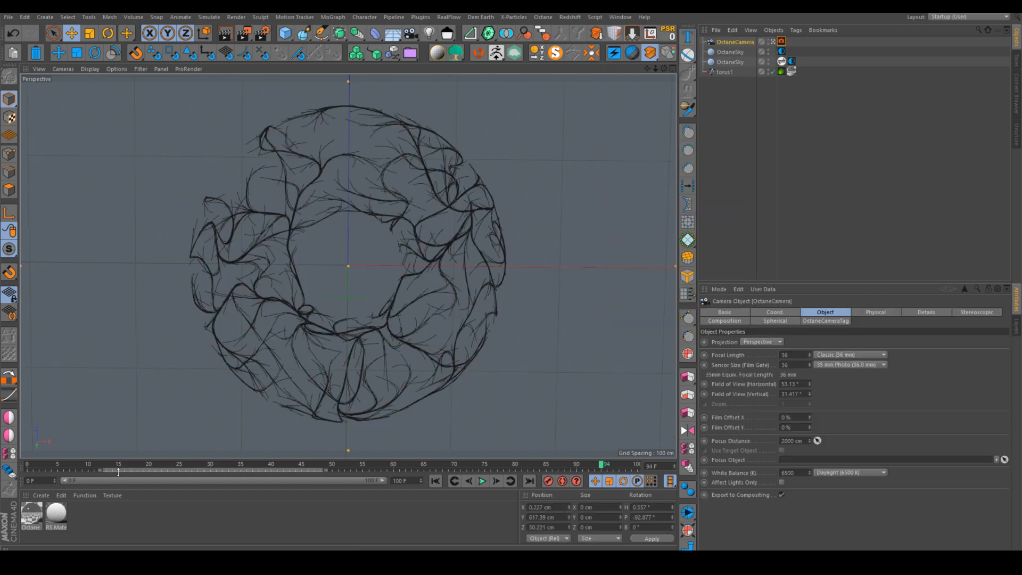
{"action": "left_click_drag", "start_coordinate": [229, 467], "coordinate": [558, 430]}
Return to the splinehcara.abc scene with the X-Particles trail setup.
{"action": "left_click", "coordinate": [620, 17]}
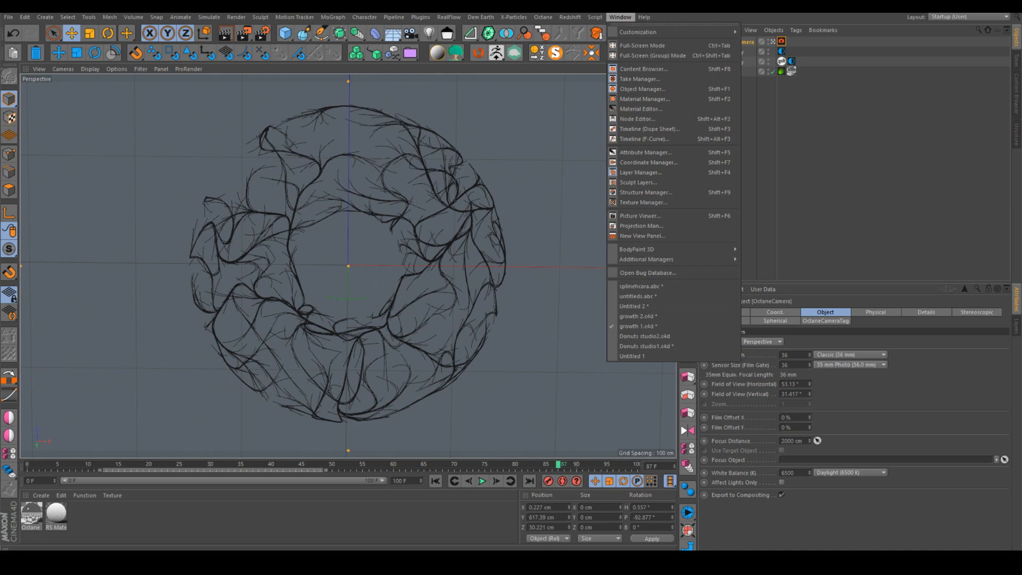
{"action": "key", "text": "Escape"}
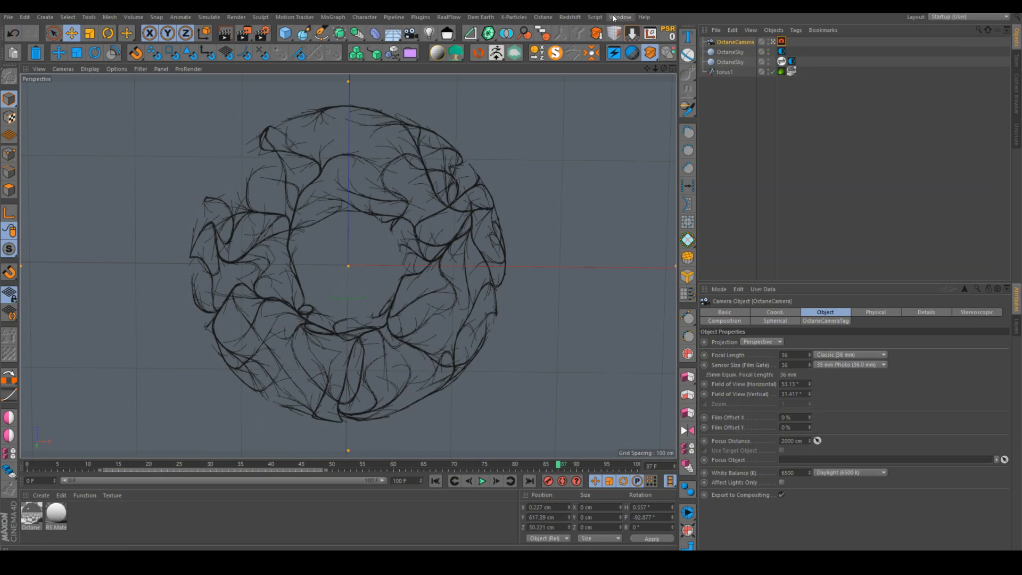
{"action": "left_click", "coordinate": [620, 17]}
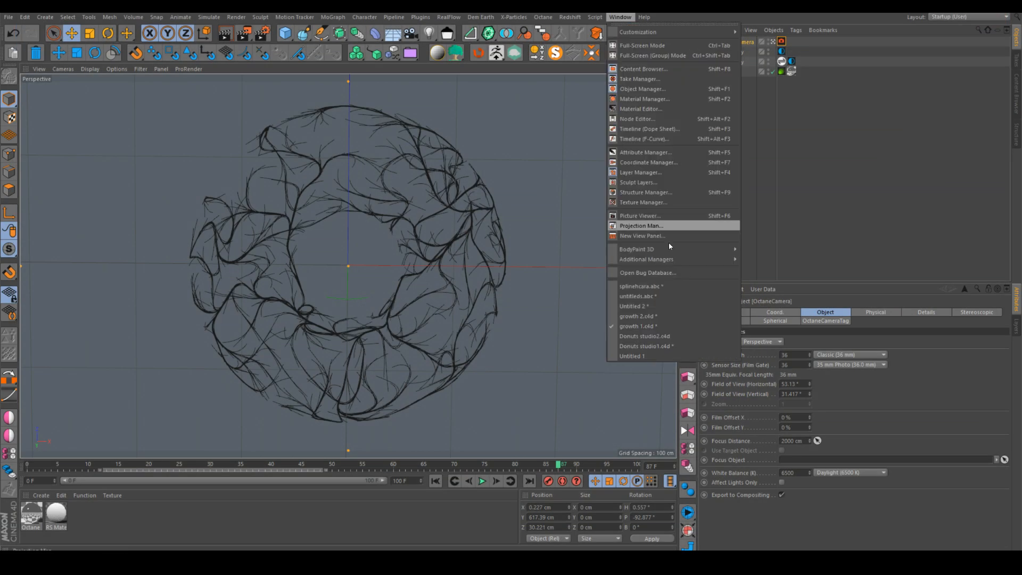
{"action": "left_click", "coordinate": [646, 289]}
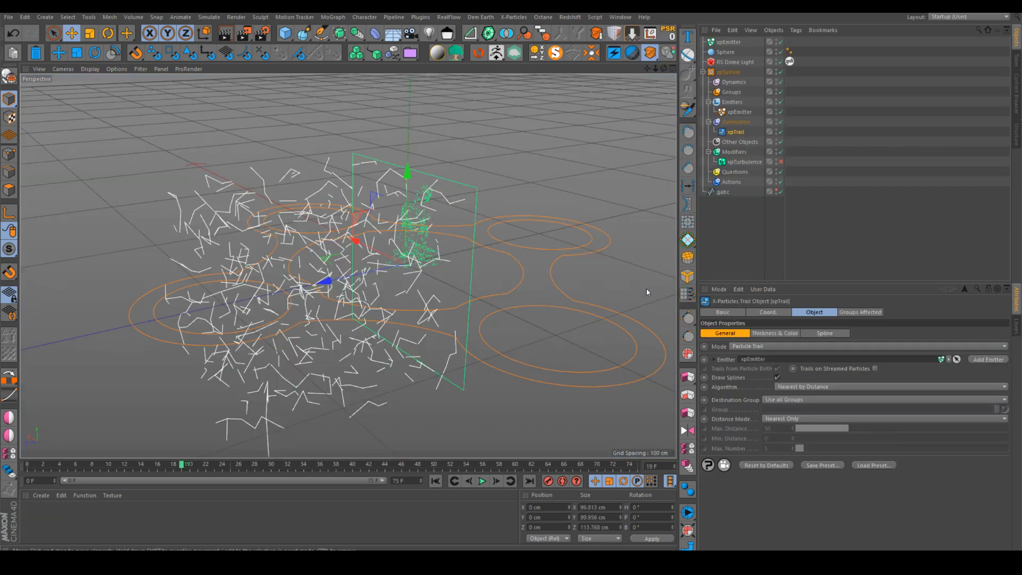
Switch the xpTrail's Distance Mode to All Within Distance and set its Max. Distance to 13.
{"action": "left_click", "coordinate": [792, 419]}
{"action": "left_click", "coordinate": [796, 439]}
{"action": "left_click_drag", "start_coordinate": [846, 428], "coordinate": [811, 429]}
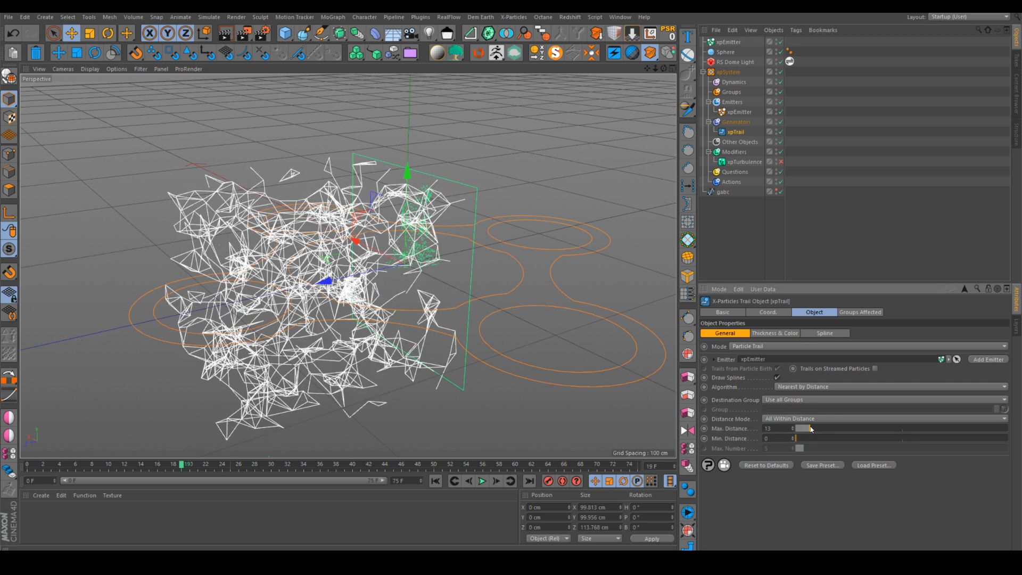
{"action": "left_click_drag", "start_coordinate": [298, 298], "coordinate": [277, 261], "text": "alt"}
{"action": "right_click_drag", "start_coordinate": [267, 289], "coordinate": [291, 247], "text": "alt"}
{"action": "left_click_drag", "start_coordinate": [290, 250], "coordinate": [373, 266], "text": "alt"}
{"action": "middle_click_drag", "start_coordinate": [325, 260], "coordinate": [447, 269], "text": "alt"}
{"action": "right_click_drag", "start_coordinate": [447, 269], "coordinate": [425, 285], "text": "alt"}
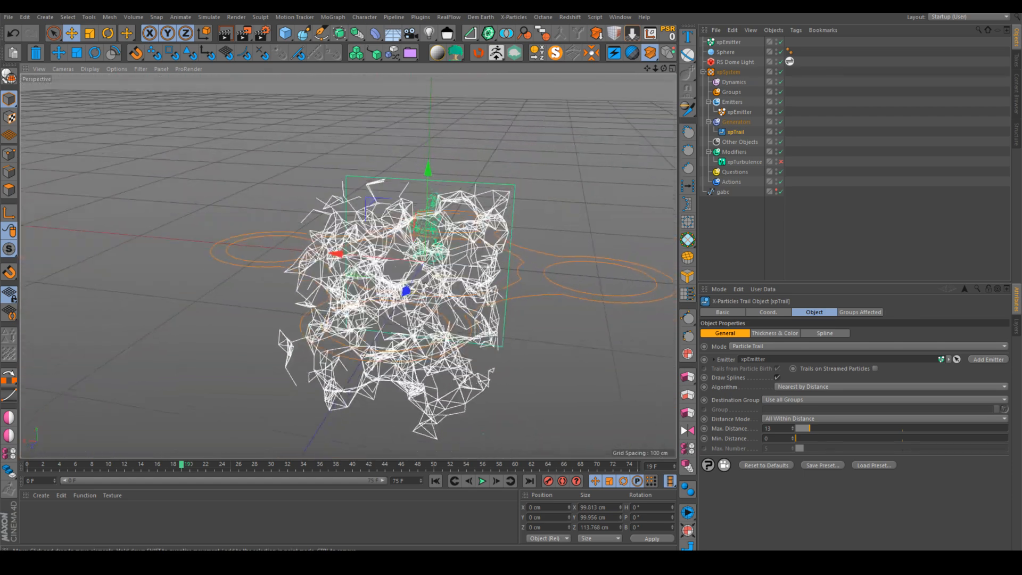
{"action": "left_click_drag", "start_coordinate": [425, 285], "coordinate": [386, 311], "text": "alt"}
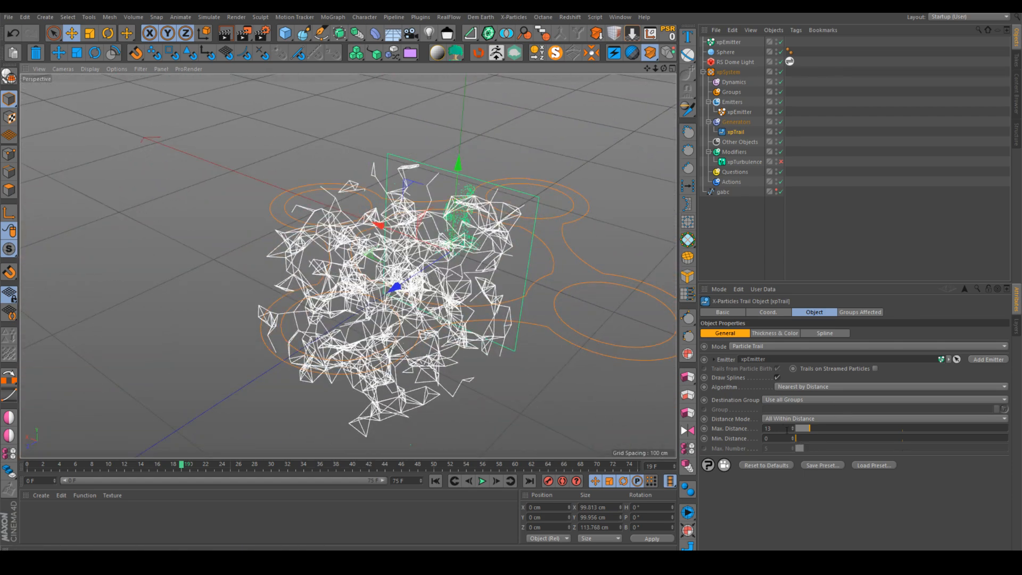
Replay the particle simulation from the first frame to frame 37 and examine the connecting trails.
{"action": "left_click", "coordinate": [435, 481]}
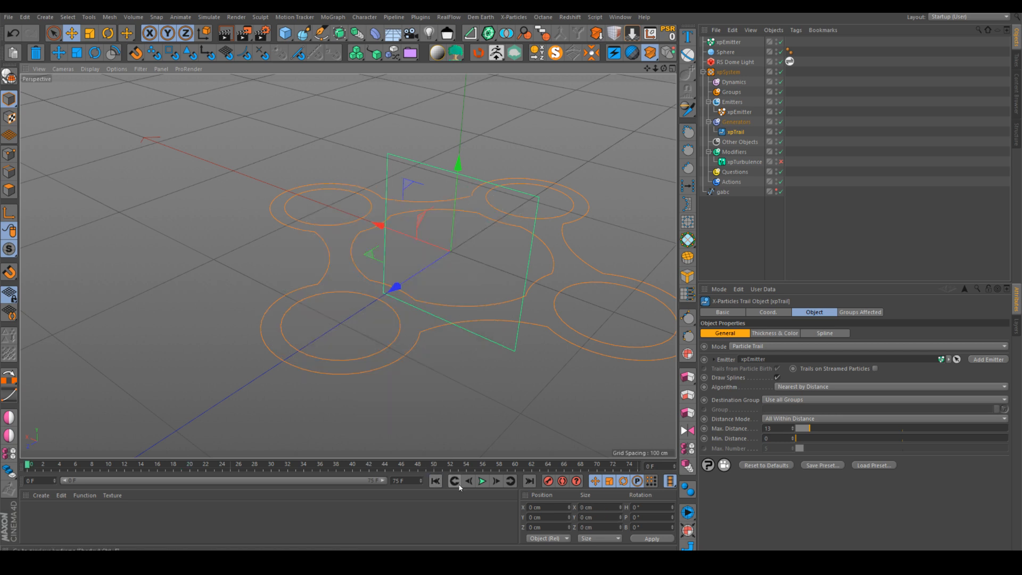
{"action": "left_click", "coordinate": [483, 481]}
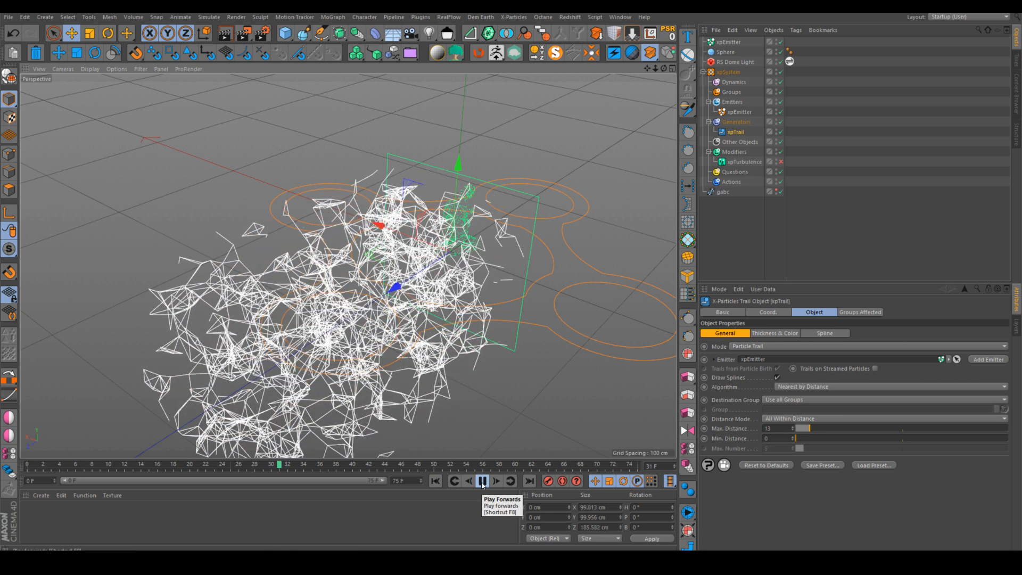
{"action": "right_click_drag", "start_coordinate": [373, 358], "coordinate": [335, 358], "text": "alt"}
{"action": "left_click_drag", "start_coordinate": [373, 357], "coordinate": [354, 367], "text": "alt"}
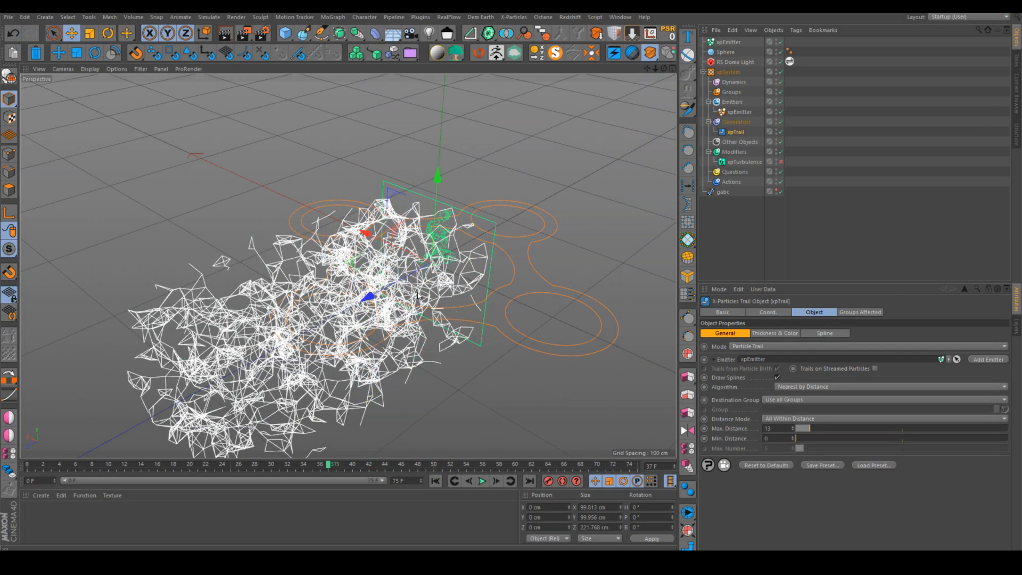
{"action": "middle_click_drag", "start_coordinate": [404, 276], "coordinate": [340, 257], "text": "alt"}
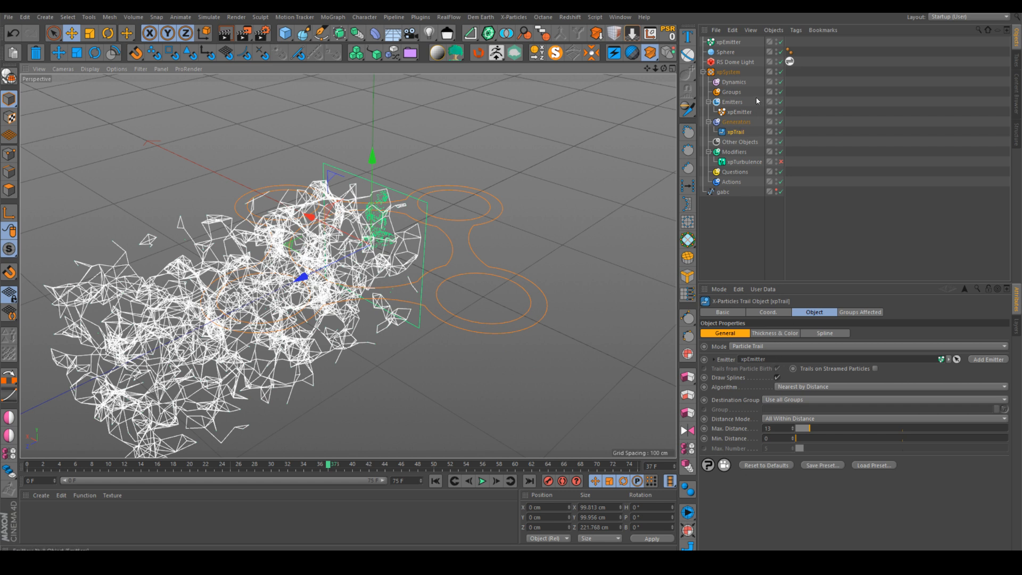
Set the trail's Max. Distance to 0 and inspect the unconnected particles up close.
{"action": "left_click_drag", "start_coordinate": [773, 428], "coordinate": [453, 426]}
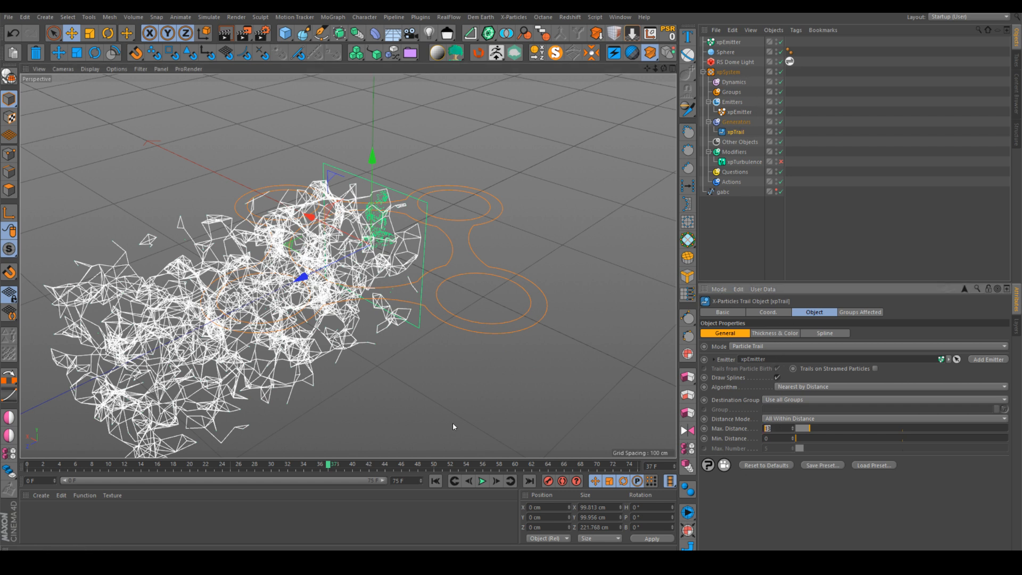
{"action": "type", "text": "0"}
{"action": "key", "text": "Return"}
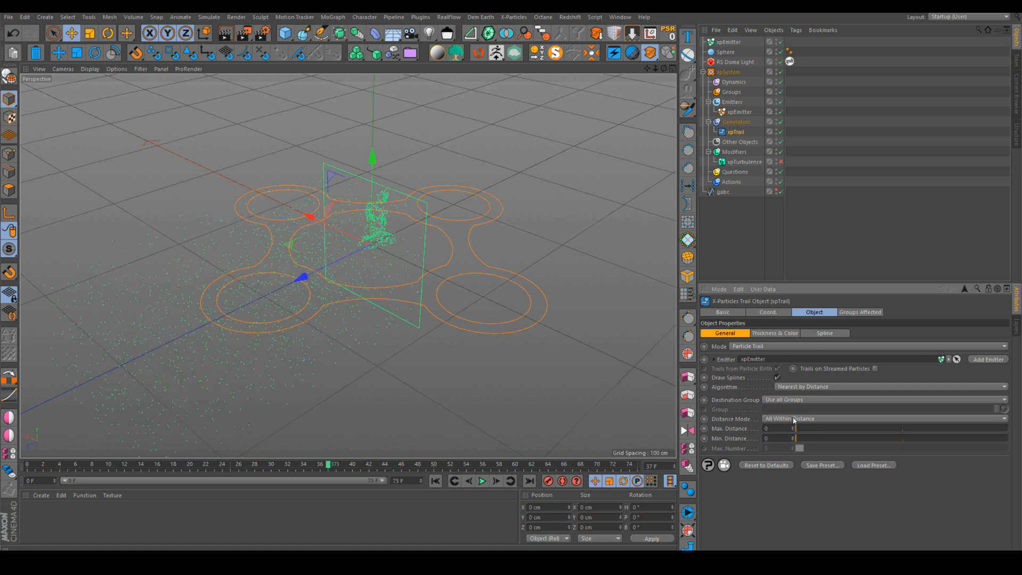
{"action": "scroll", "coordinate": [358, 205], "scroll_direction": "up", "scroll_amount": 10}
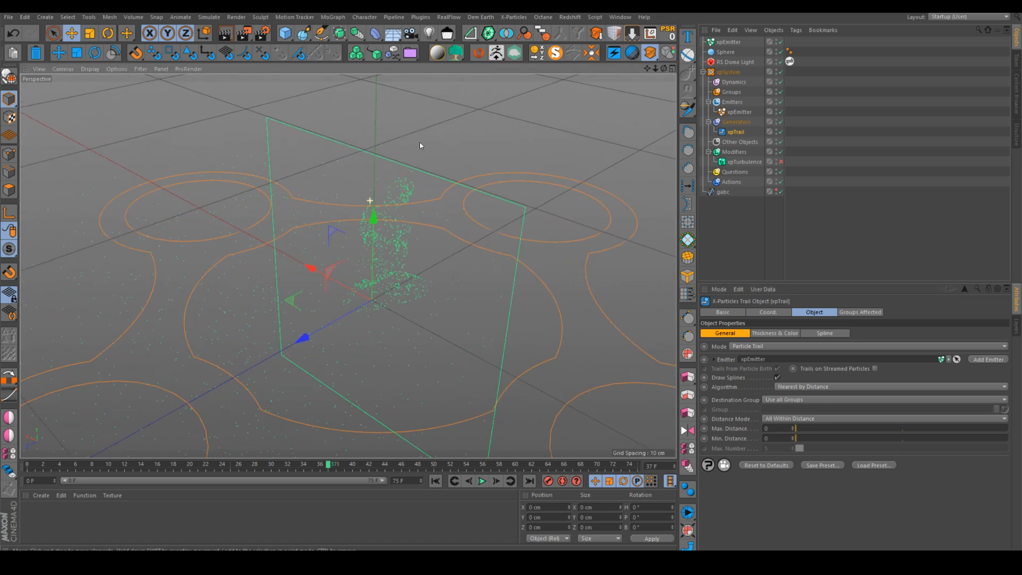
{"action": "left_click_drag", "start_coordinate": [320, 260], "coordinate": [265, 243], "text": "alt"}
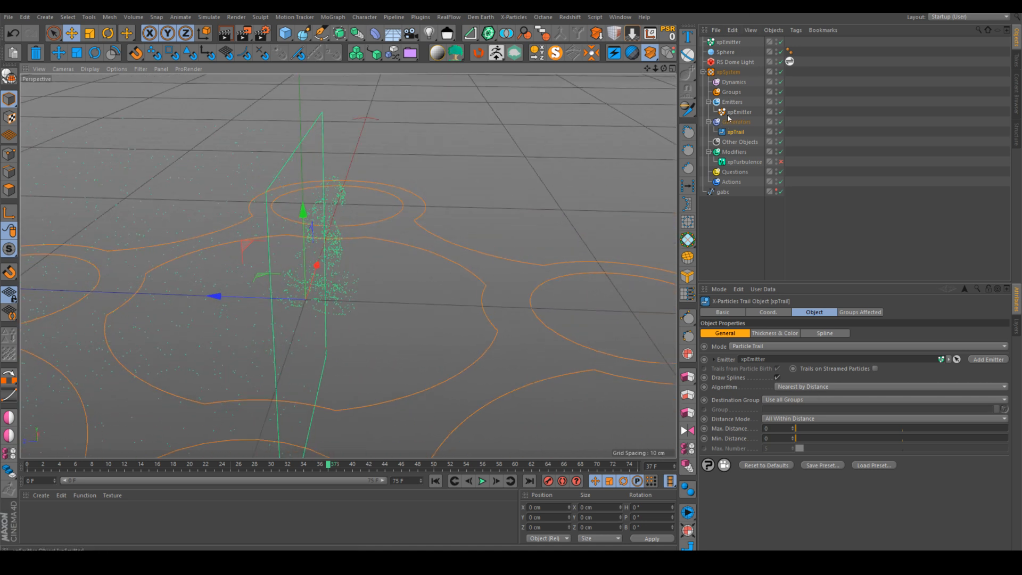
Compare the Nearest Only distance mode with All Within Distance on the trail object.
{"action": "left_click", "coordinate": [793, 419]}
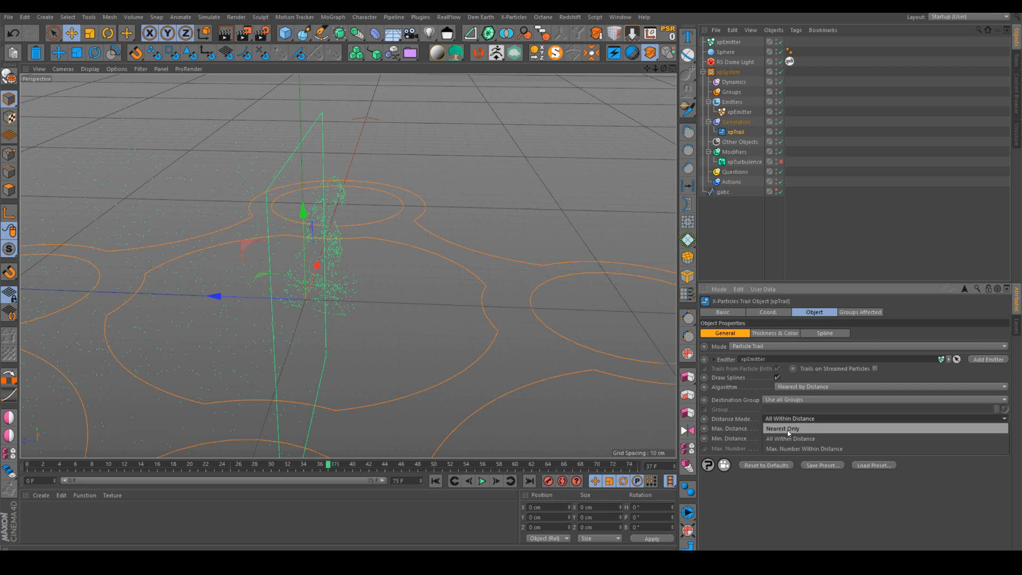
{"action": "left_click", "coordinate": [788, 430]}
{"action": "left_click", "coordinate": [790, 420]}
{"action": "left_click", "coordinate": [790, 438]}
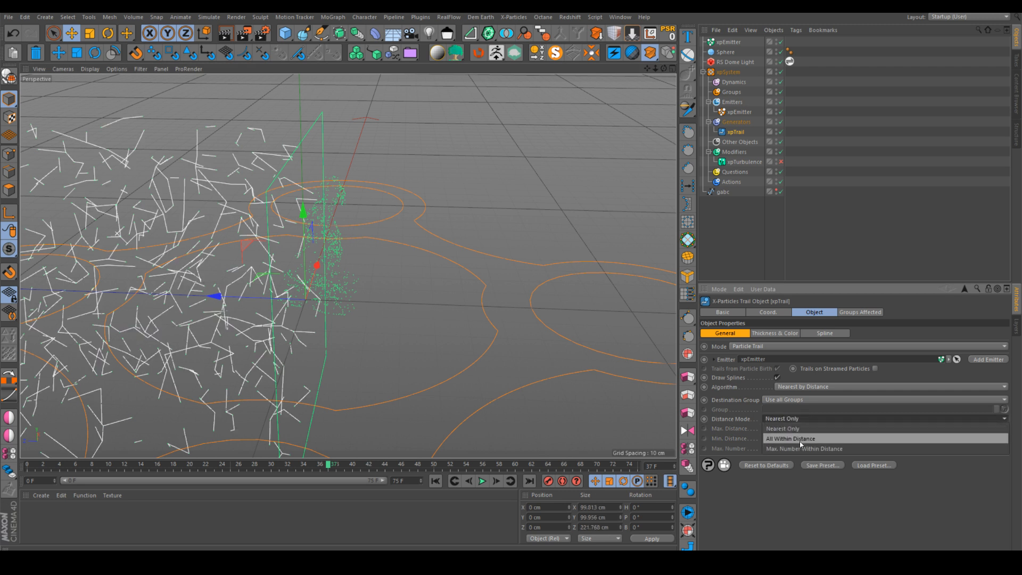
{"action": "key", "text": "Return"}
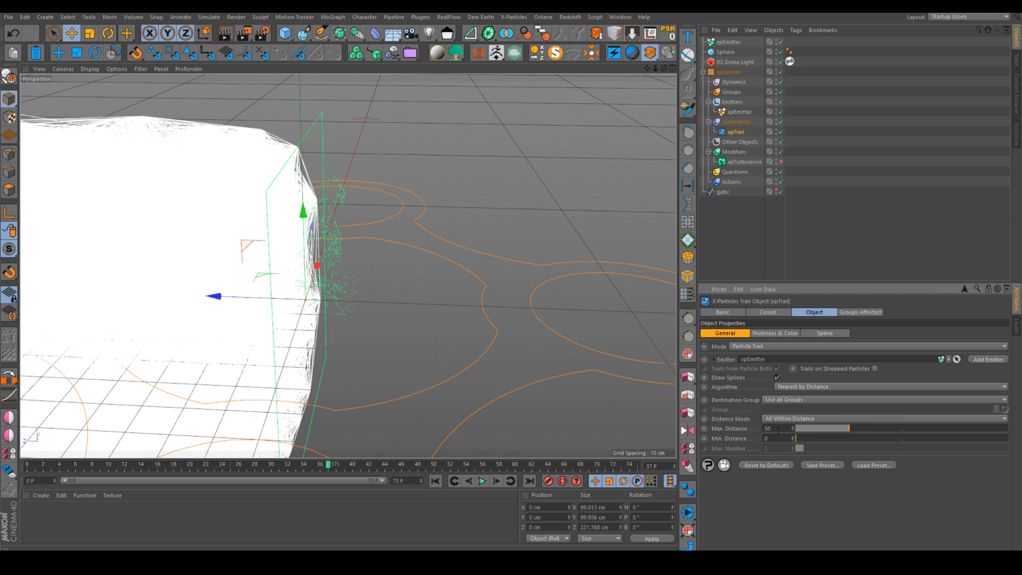
Reset the trail's Max. Distance from the dense connections to 0.
{"action": "left_click_drag", "start_coordinate": [265, 311], "coordinate": [316, 302], "text": "alt"}
{"action": "scroll", "coordinate": [330, 154], "scroll_direction": "down", "scroll_amount": 8}
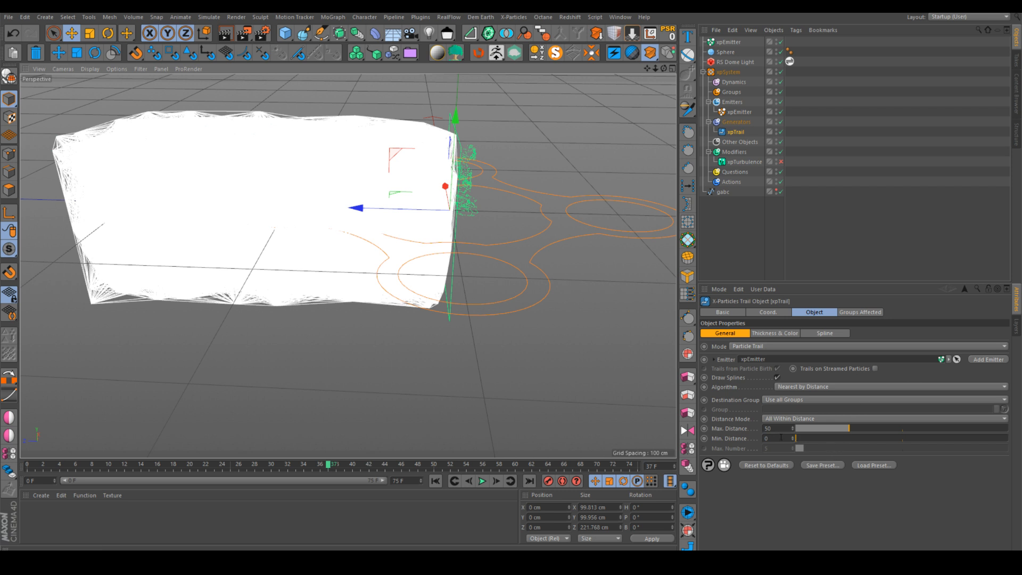
{"action": "left_click_drag", "start_coordinate": [780, 430], "coordinate": [730, 422]}
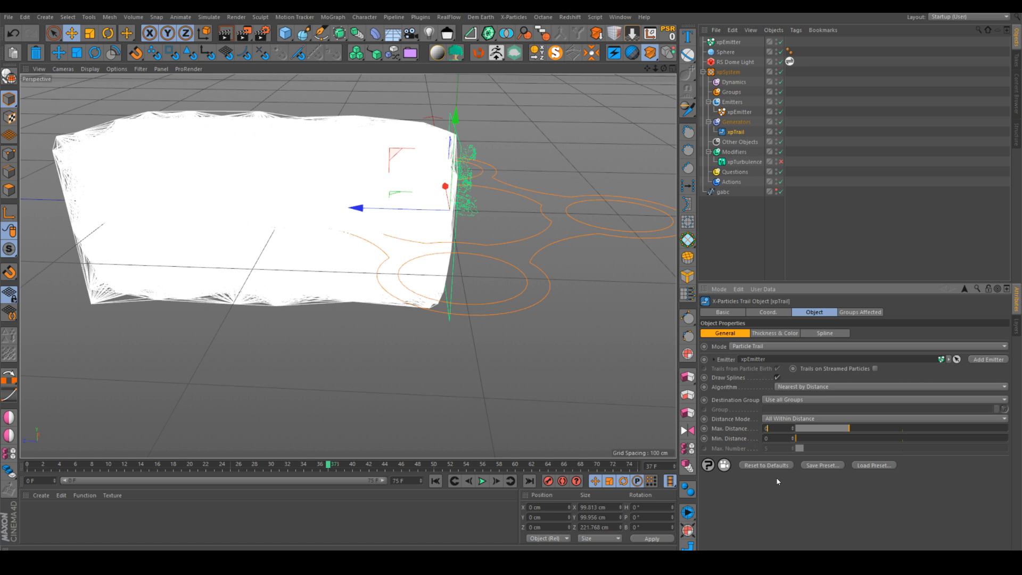
{"action": "type", "text": "0"}
{"action": "key", "text": "Return"}
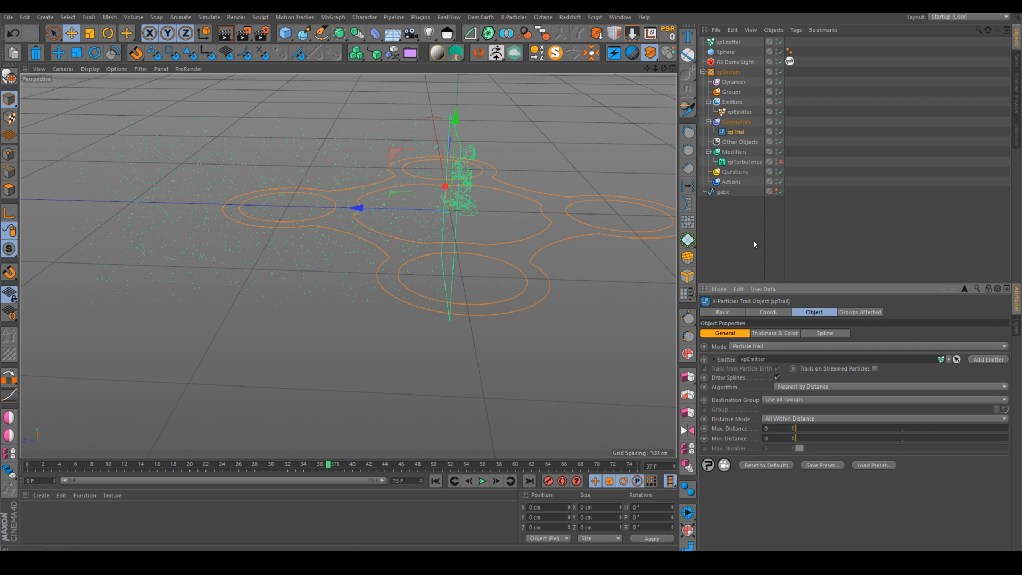
Link the xpEmitter inside the xpSystem as the xpTrail's emitter, and delete the separate top-level xpEmitter.
{"action": "left_click", "coordinate": [727, 42]}
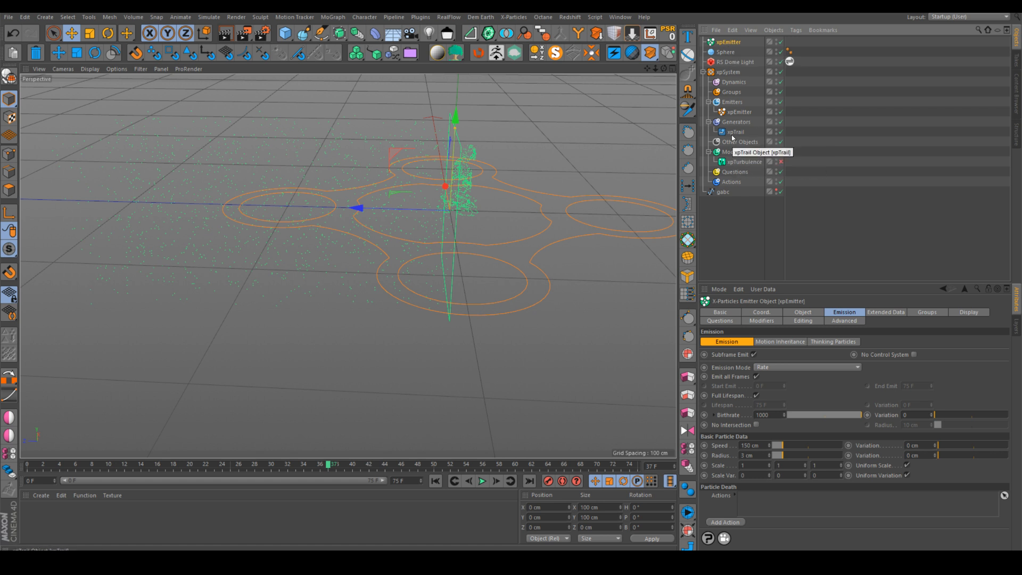
{"action": "left_click", "coordinate": [736, 132]}
{"action": "left_click", "coordinate": [767, 429]}
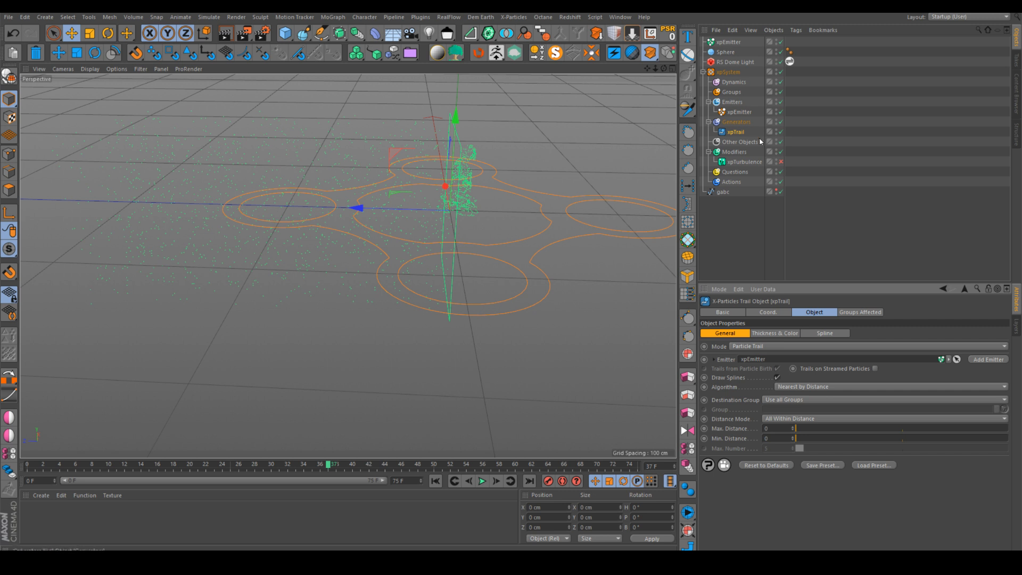
{"action": "left_click_drag", "start_coordinate": [736, 113], "coordinate": [773, 349]}
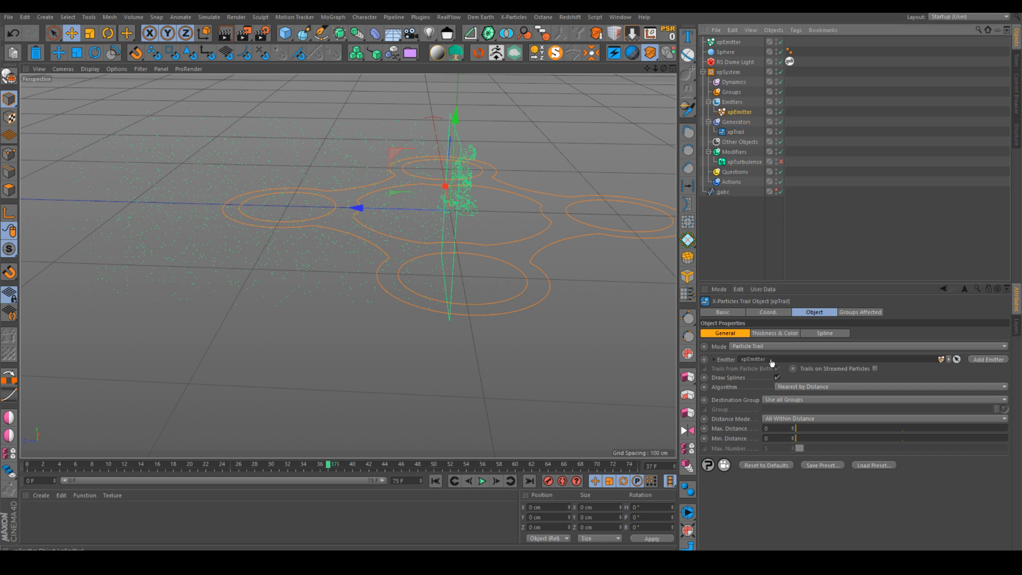
{"action": "left_click", "coordinate": [726, 42]}
{"action": "key", "text": "Delete"}
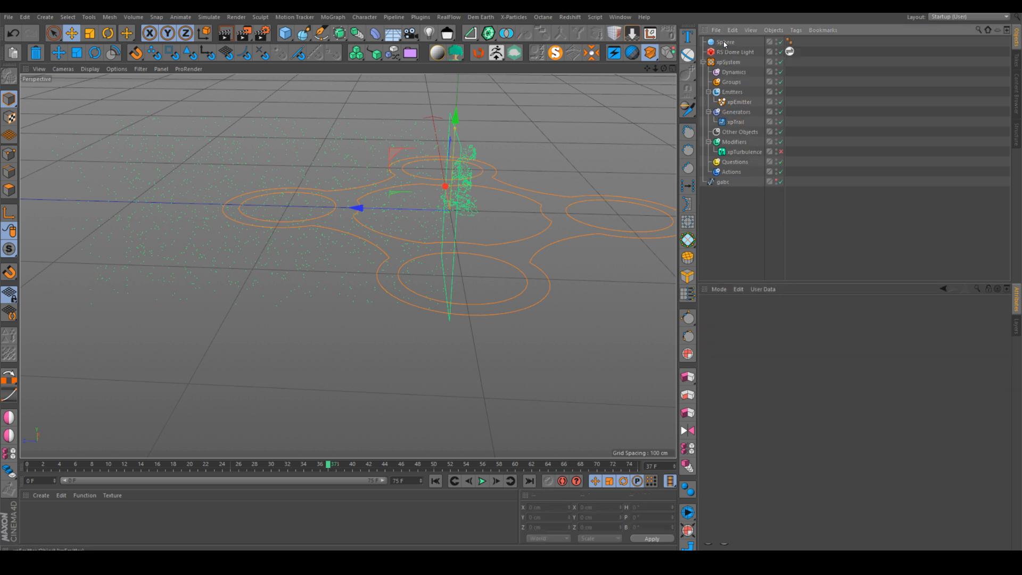
Replay the simulation from the first frame to frame 7 to show the remaining emitter's particles.
{"action": "left_click", "coordinate": [436, 482]}
{"action": "right_click_drag", "start_coordinate": [442, 212], "coordinate": [475, 185], "text": "alt"}
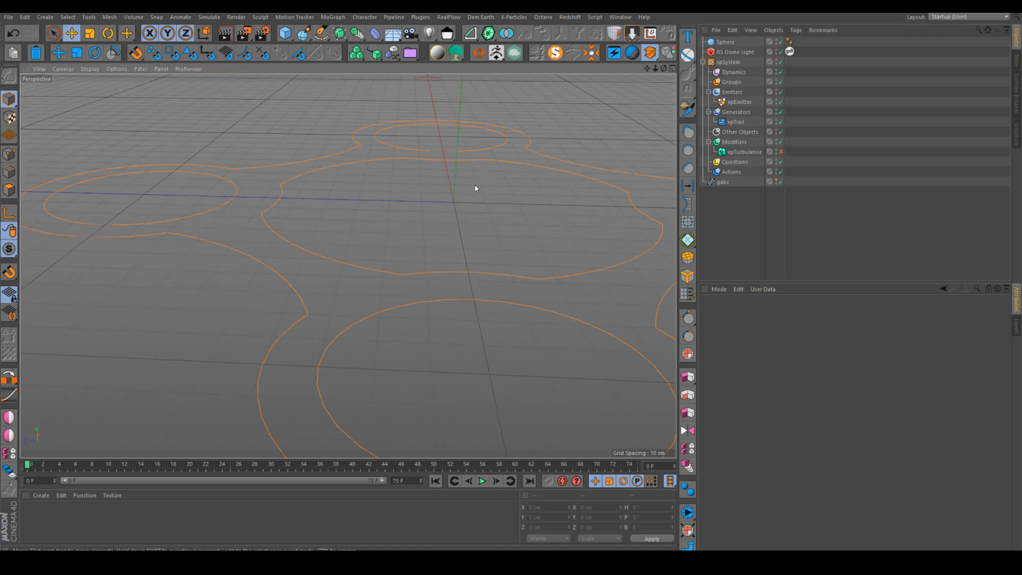
{"action": "left_click_drag", "start_coordinate": [475, 185], "coordinate": [358, 202], "text": "alt"}
{"action": "middle_click_drag", "start_coordinate": [358, 202], "coordinate": [470, 195], "text": "alt"}
{"action": "left_click", "coordinate": [484, 481]}
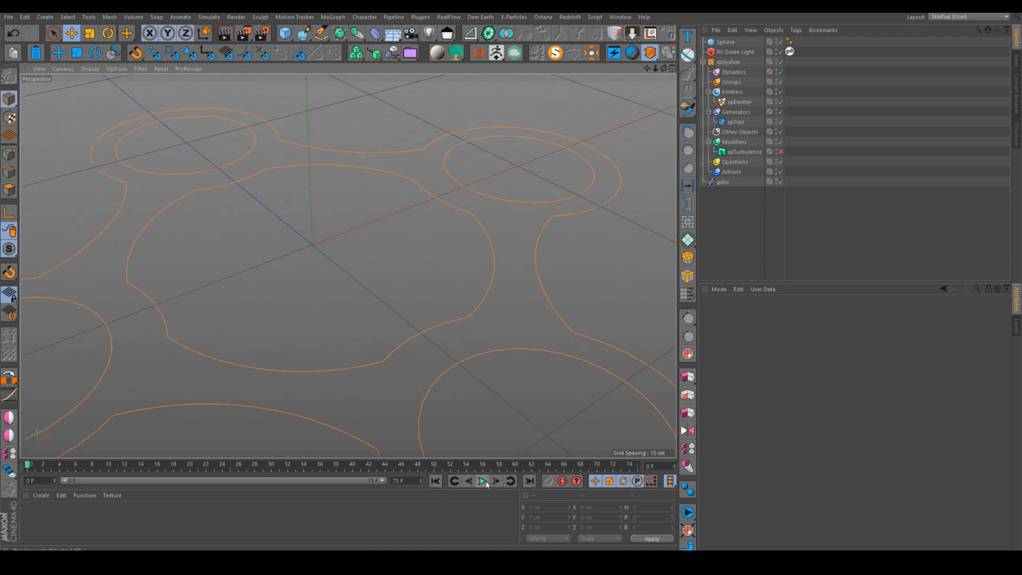
Raise the xpTrail's Max. Distance gradually to 1, 2 and finally 3 to connect the kneeling figure's particles.
{"action": "left_click", "coordinate": [733, 123]}
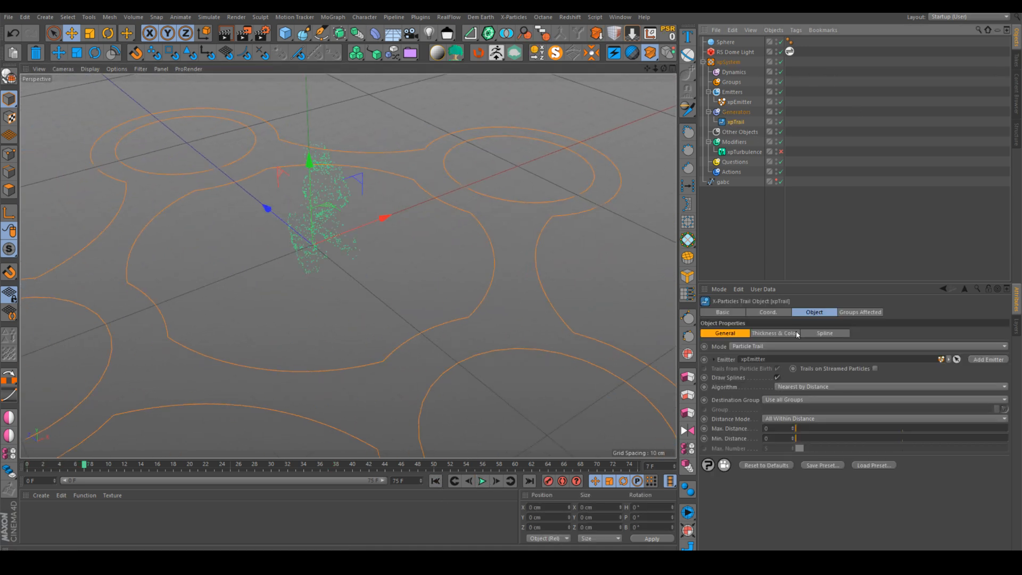
{"action": "left_click", "coordinate": [776, 427]}
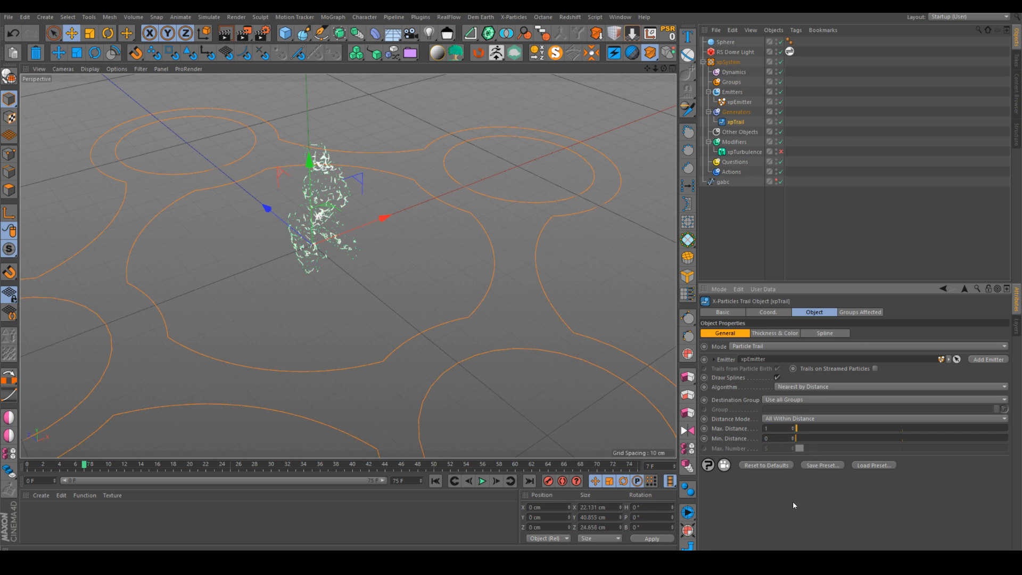
{"action": "left_click", "coordinate": [783, 428]}
{"action": "key", "text": "BackSpace"}
{"action": "type", "text": "2"}
{"action": "key", "text": "Return"}
{"action": "right_click_drag", "start_coordinate": [326, 191], "coordinate": [349, 154], "text": "alt"}
{"action": "left_click_drag", "start_coordinate": [350, 154], "coordinate": [287, 130], "text": "alt"}
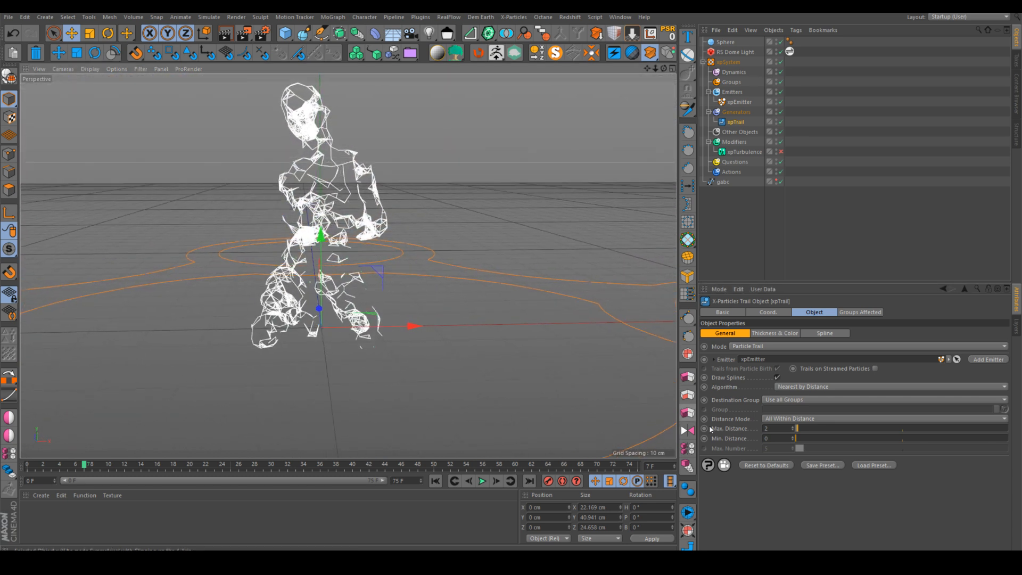
{"action": "left_click", "coordinate": [774, 428]}
{"action": "key", "text": "BackSpace"}
{"action": "type", "text": "3"}
{"action": "key", "text": "Return"}
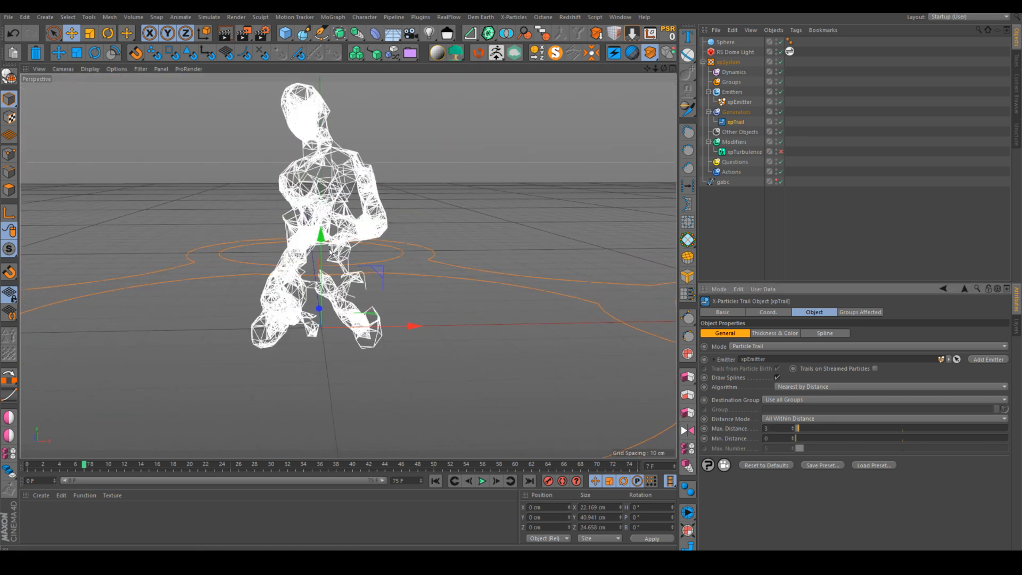
Enable the xpTurbulence modifier and play the simulation from the first frame, stopping at frame 45 to inspect the figure.
{"action": "left_click", "coordinate": [435, 481]}
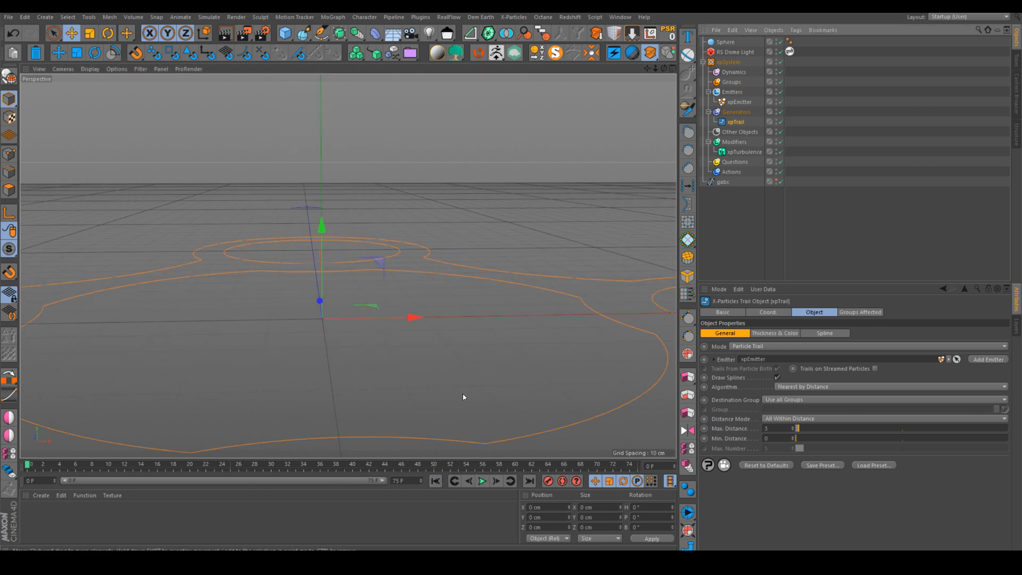
{"action": "left_click", "coordinate": [480, 481]}
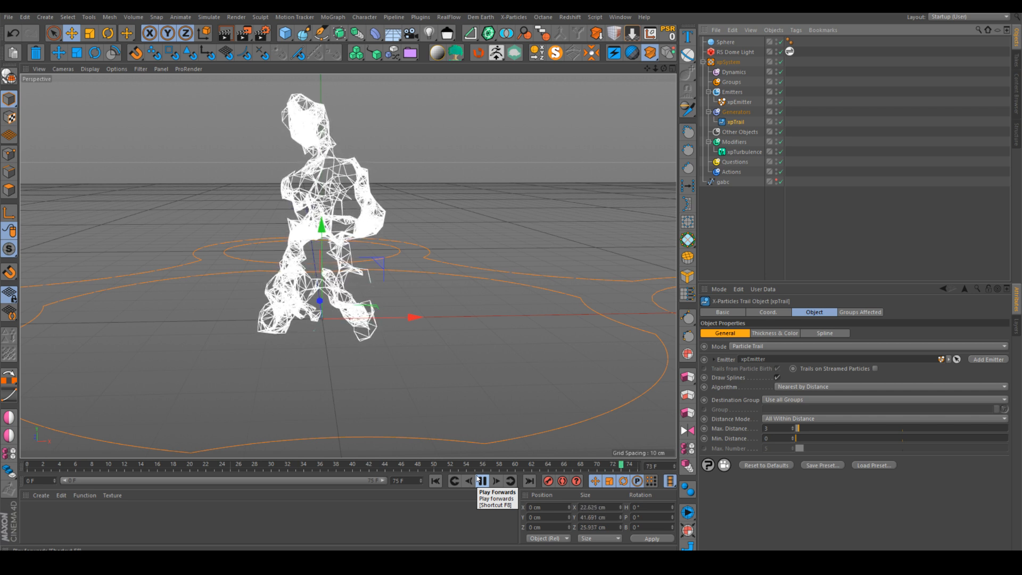
{"action": "left_click", "coordinate": [481, 481]}
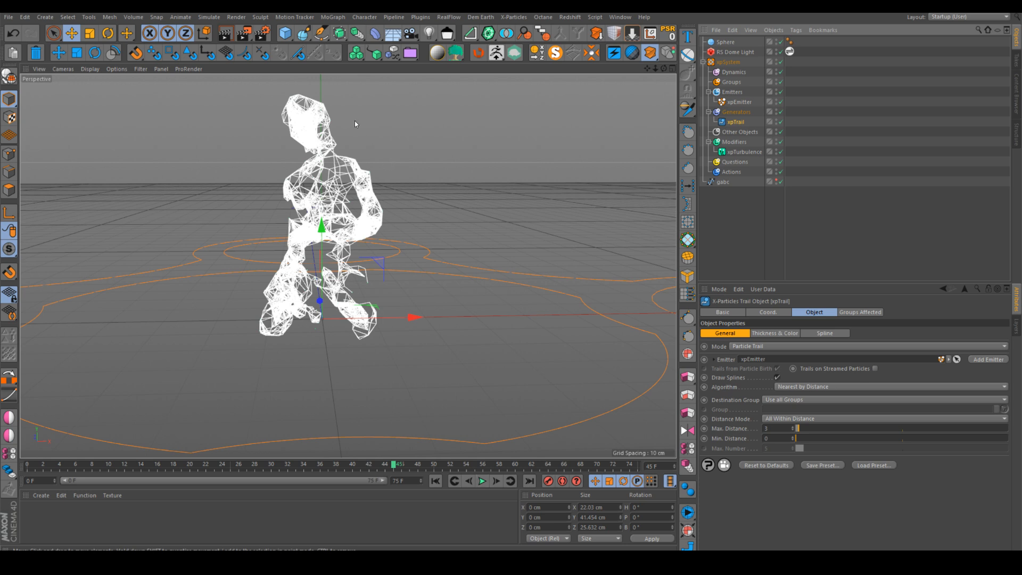
{"action": "scroll", "coordinate": [335, 158], "scroll_direction": "up", "scroll_amount": 3}
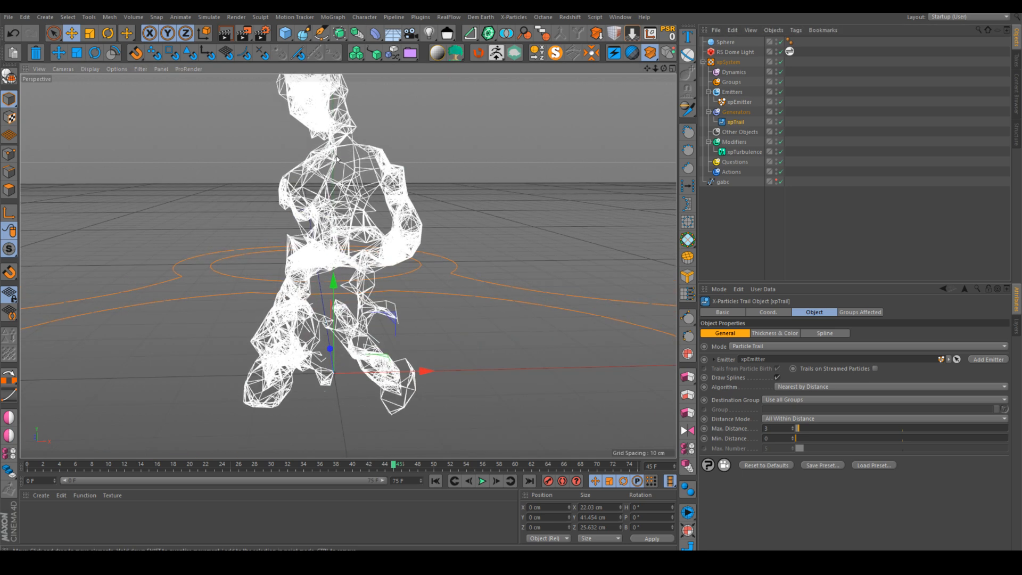
{"action": "left_click_drag", "start_coordinate": [336, 158], "coordinate": [375, 247], "text": "alt"}
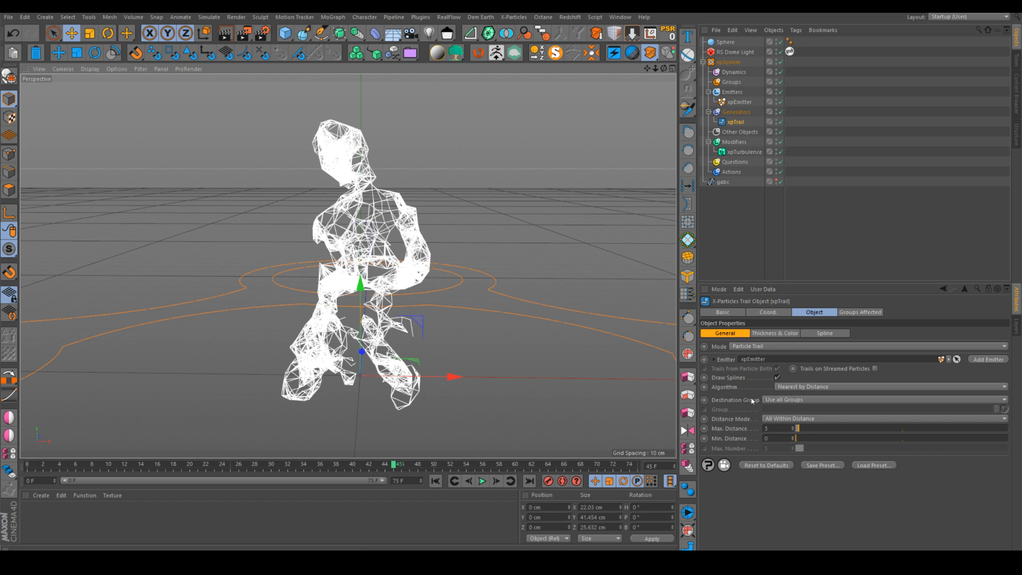
{"action": "left_click_drag", "start_coordinate": [382, 189], "coordinate": [413, 214], "text": "alt"}
{"action": "right_click_drag", "start_coordinate": [384, 219], "coordinate": [440, 217], "text": "alt"}
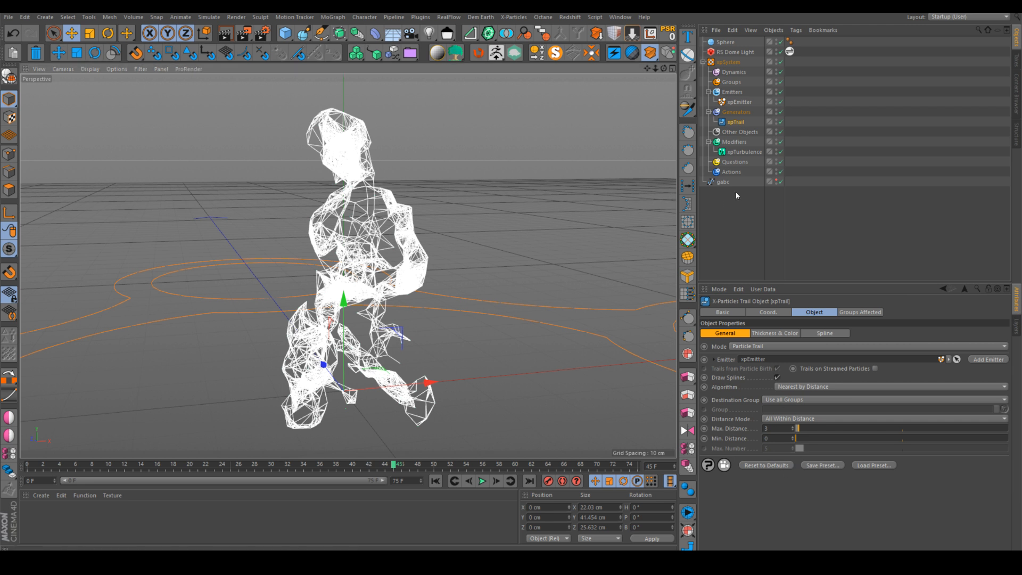
Delete the RS Dome Light and the Sphere from the scene.
{"action": "left_click", "coordinate": [724, 42]}
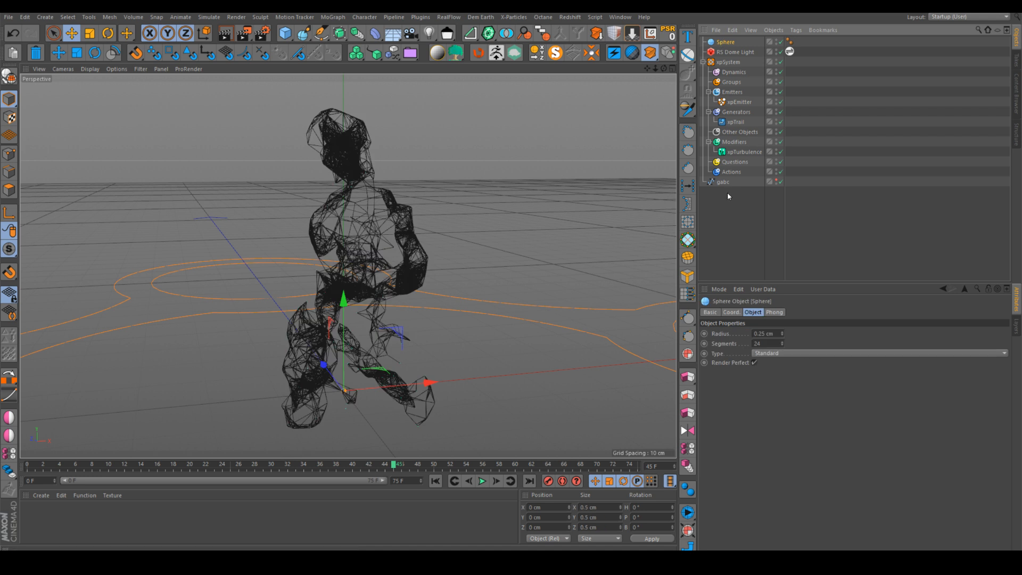
{"action": "left_click", "coordinate": [723, 51]}
{"action": "key", "text": "Delete"}
{"action": "left_click", "coordinate": [722, 42]}
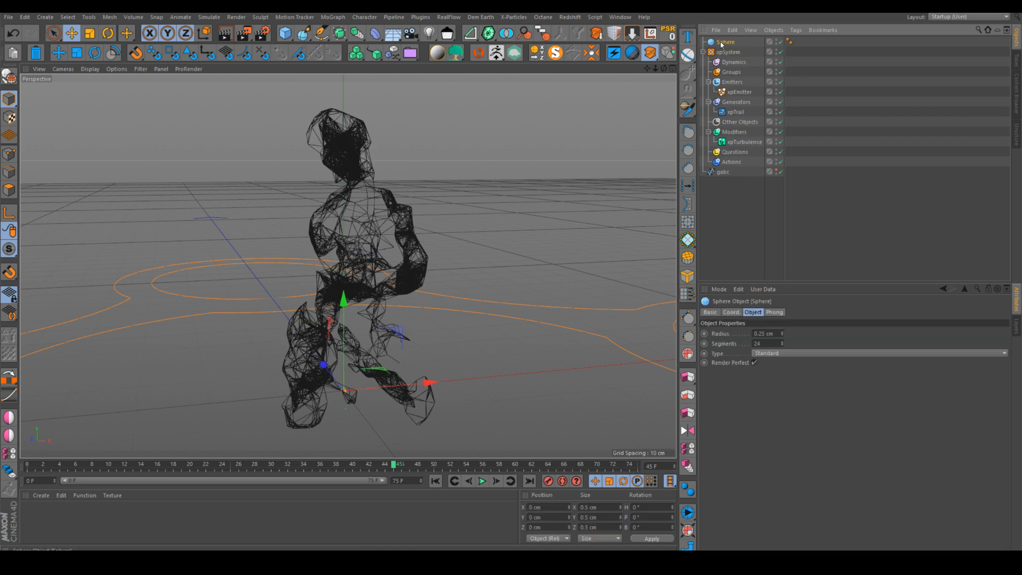
{"action": "key", "text": "Delete"}
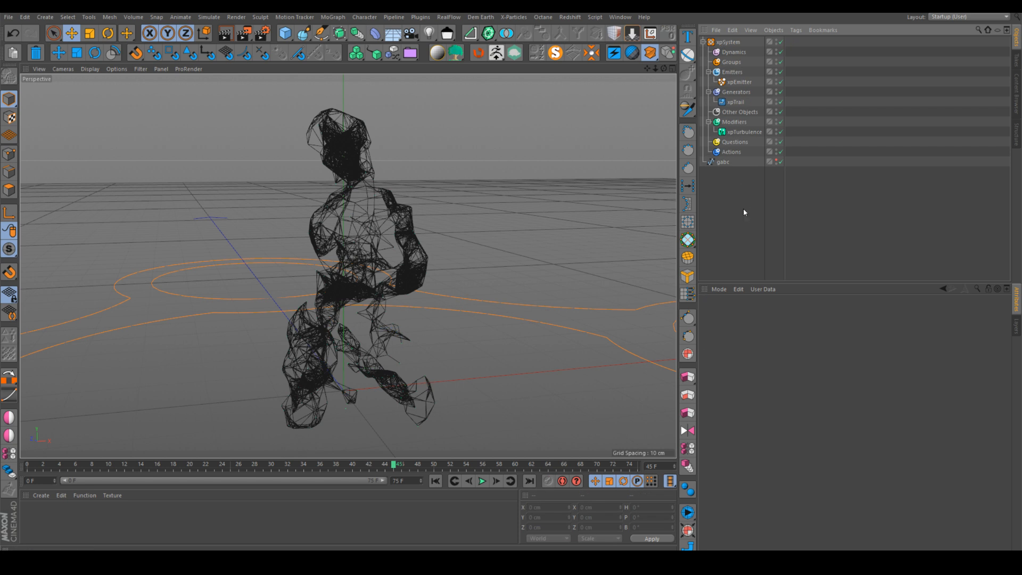
Open the Octane Live Viewer, place it over the perspective view and narrow its window.
{"action": "left_click", "coordinate": [546, 17]}
{"action": "left_click", "coordinate": [560, 47]}
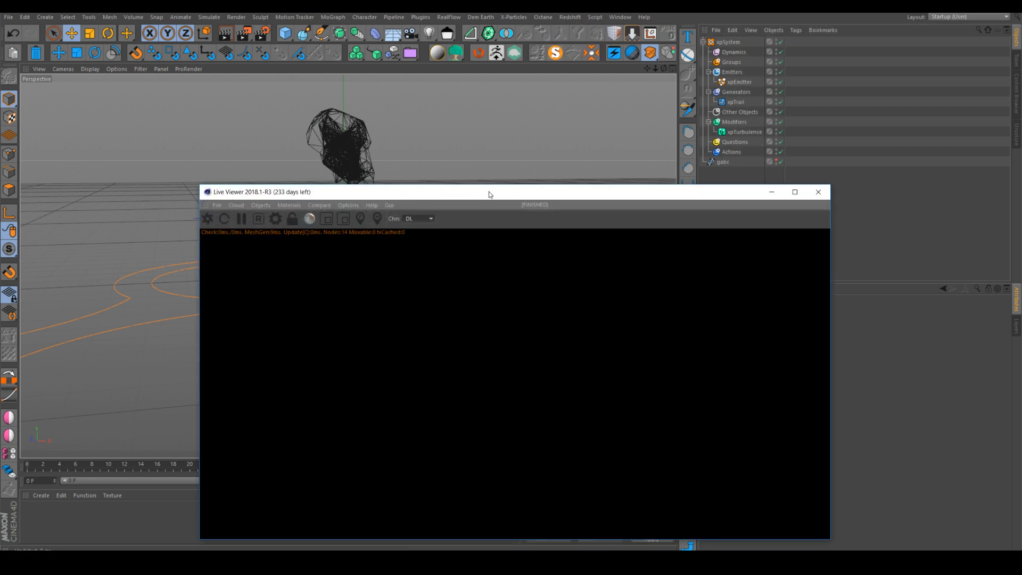
{"action": "left_click_drag", "start_coordinate": [488, 194], "coordinate": [683, 255]}
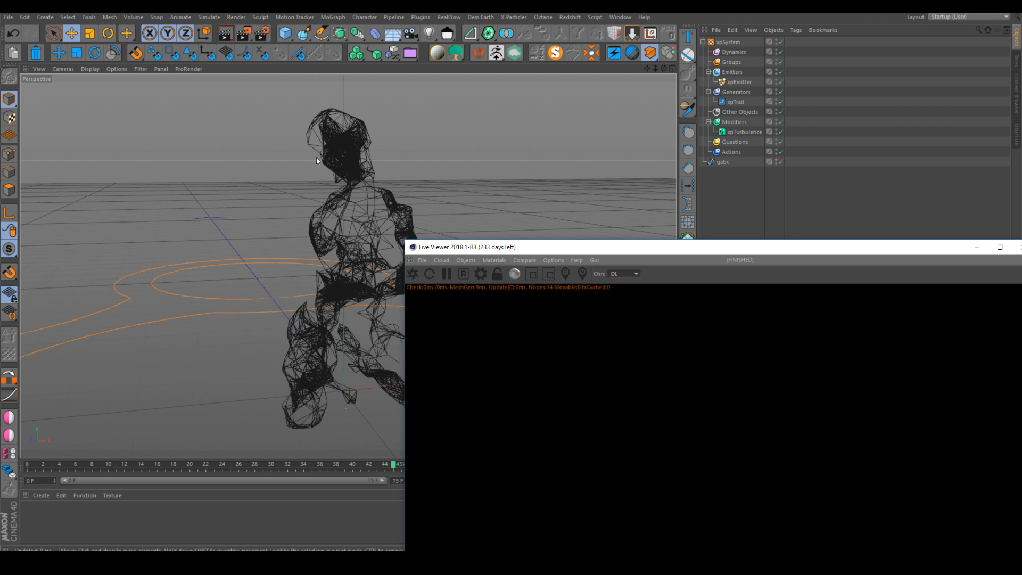
{"action": "left_click_drag", "start_coordinate": [509, 246], "coordinate": [160, 113]}
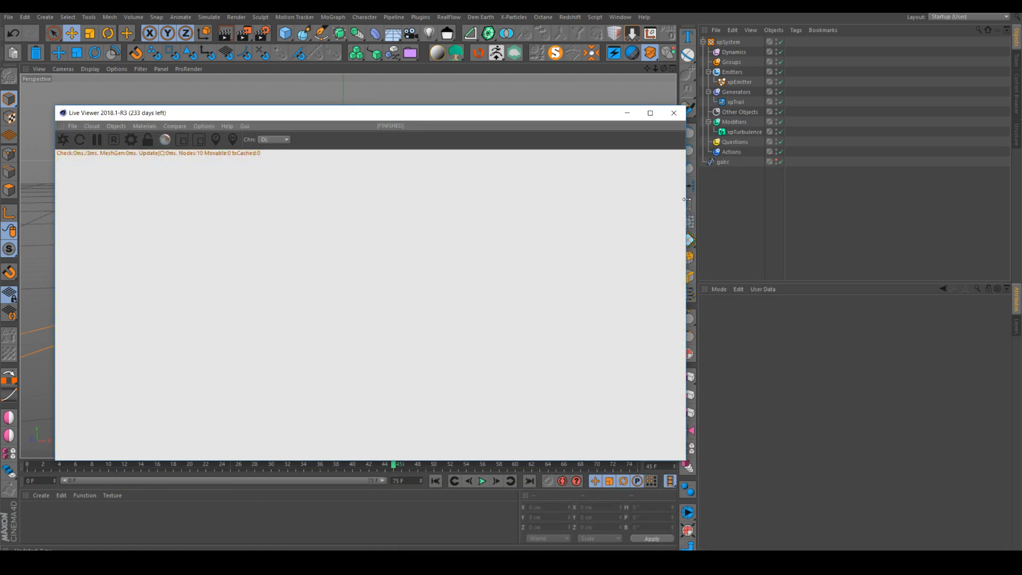
{"action": "left_click_drag", "start_coordinate": [686, 199], "coordinate": [588, 199]}
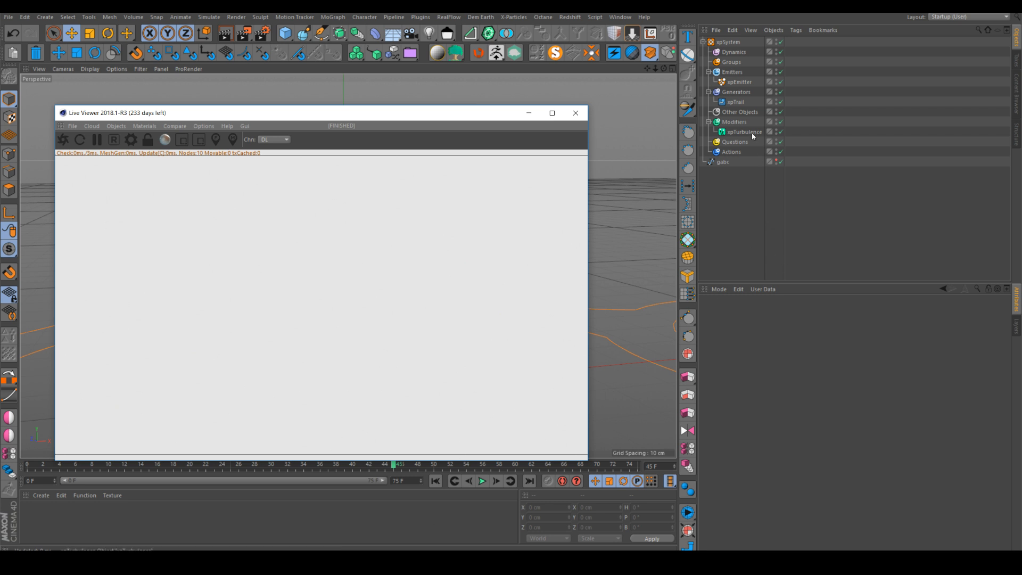
Add an Octane ObjectTag to the xpTrail, enable Render As Hair and set root and tip thickness to 0.25.
{"action": "right_click", "coordinate": [735, 102]}
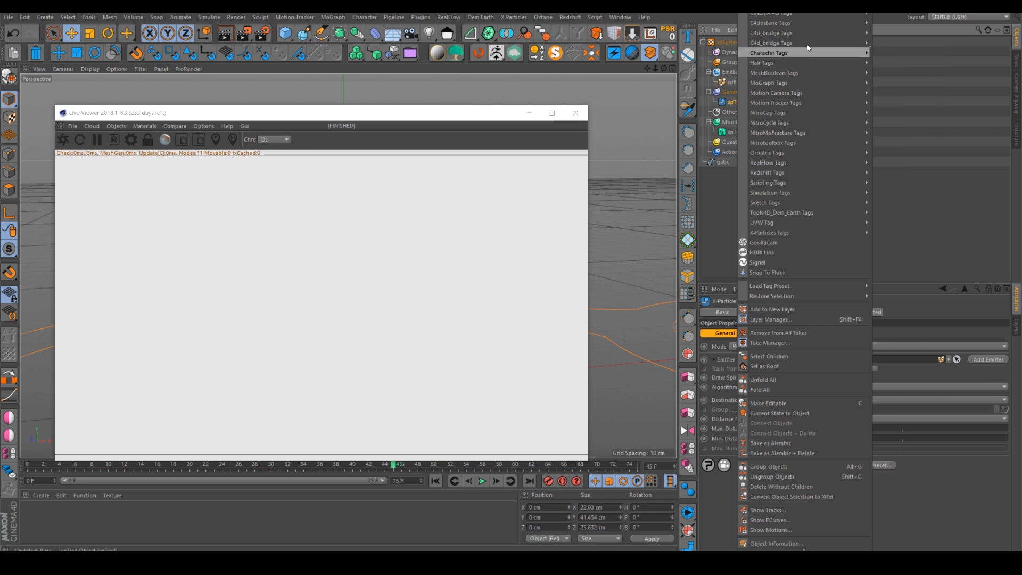
{"action": "left_click", "coordinate": [905, 49]}
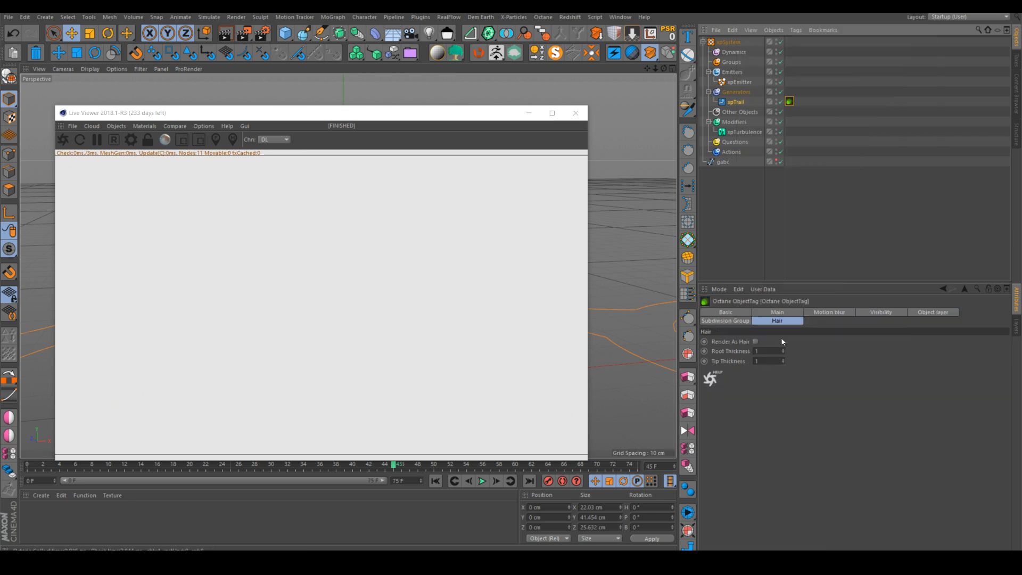
{"action": "left_click", "coordinate": [756, 342]}
{"action": "left_click", "coordinate": [771, 352]}
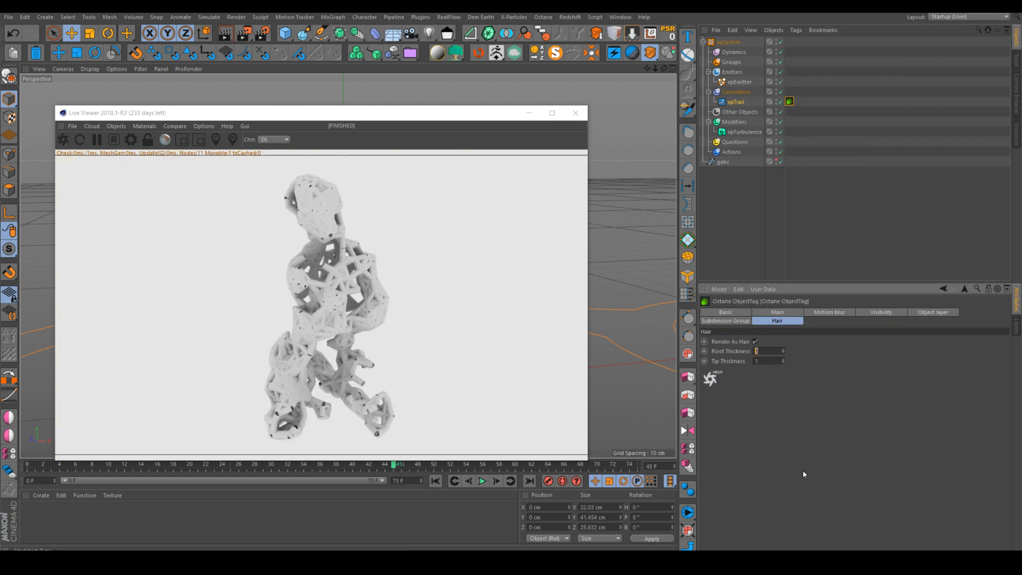
{"action": "type", "text": "0.25"}
{"action": "key", "text": "Tab"}
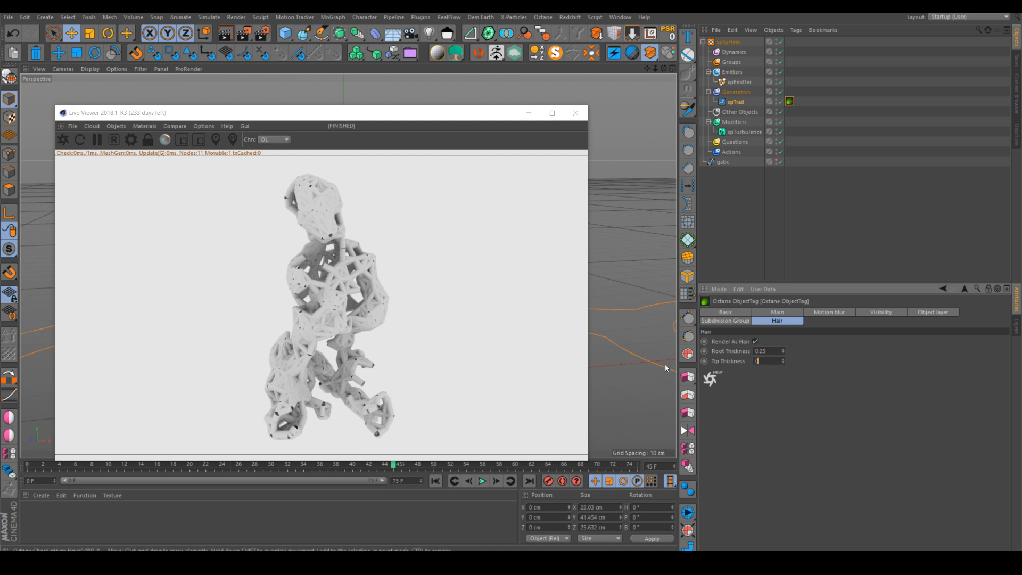
{"action": "type", "text": "0.25"}
{"action": "key", "text": "Return"}
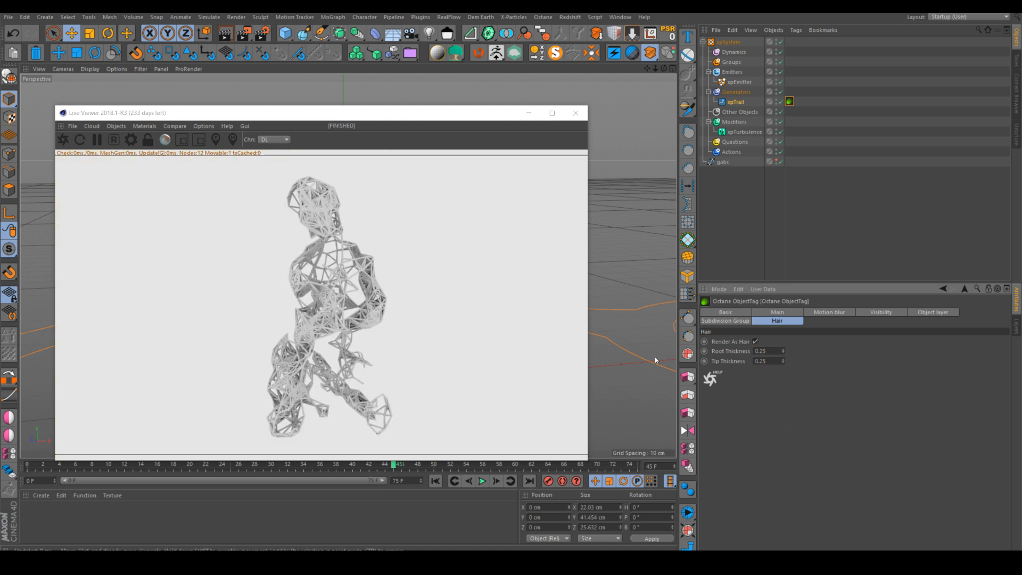
{"action": "left_click_drag", "start_coordinate": [304, 114], "coordinate": [485, 89]}
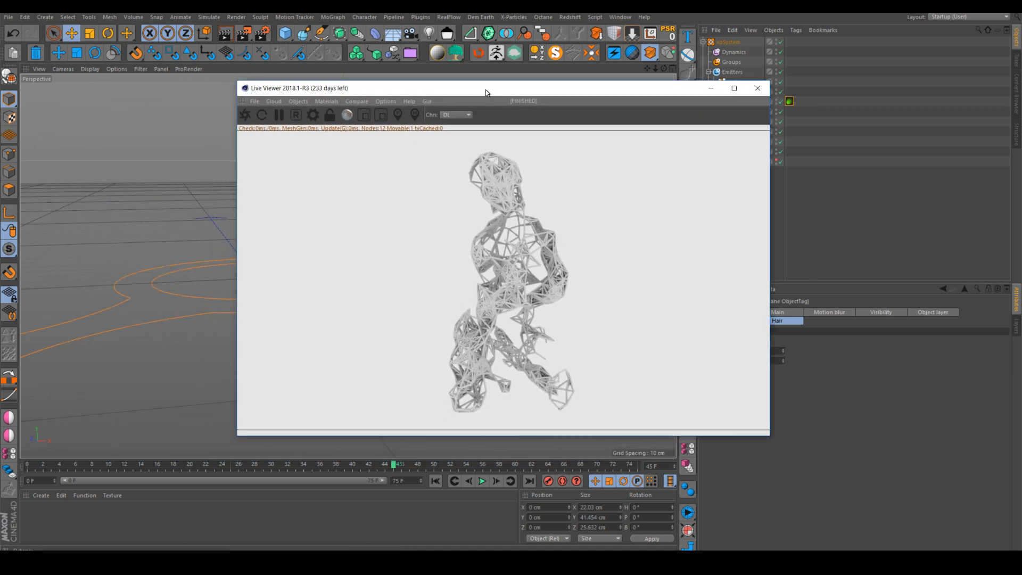
{"action": "left_click_drag", "start_coordinate": [559, 97], "coordinate": [450, 90]}
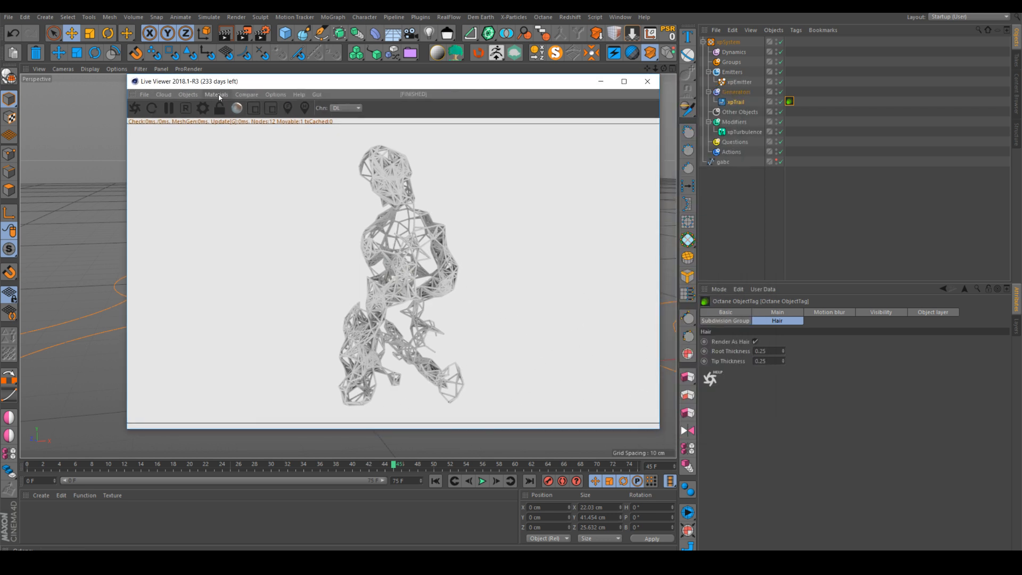
{"action": "left_click", "coordinate": [188, 94]}
{"action": "left_click", "coordinate": [201, 128]}
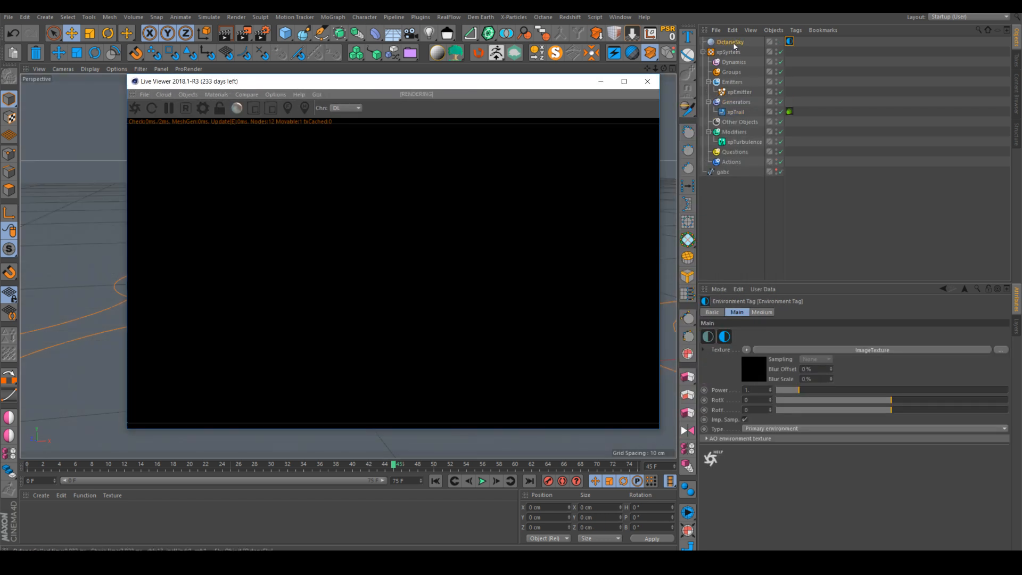
{"action": "right_click", "coordinate": [734, 43]}
{"action": "left_click", "coordinate": [715, 53]}
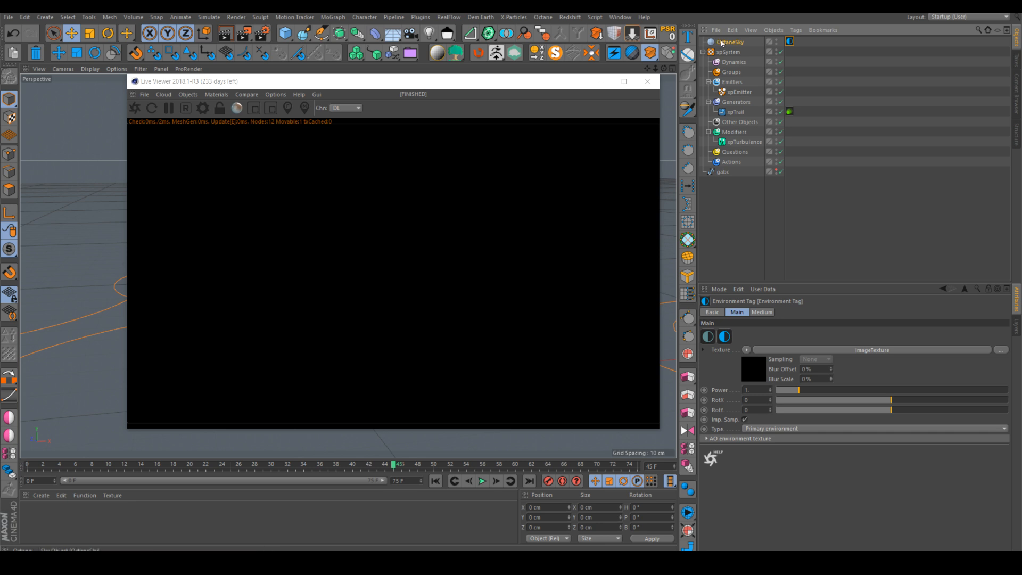
{"action": "left_click", "coordinate": [720, 42]}
{"action": "key", "text": "Delete"}
Add an Octane texture environment and set its type to Visible environment.
{"action": "left_click", "coordinate": [217, 95]}
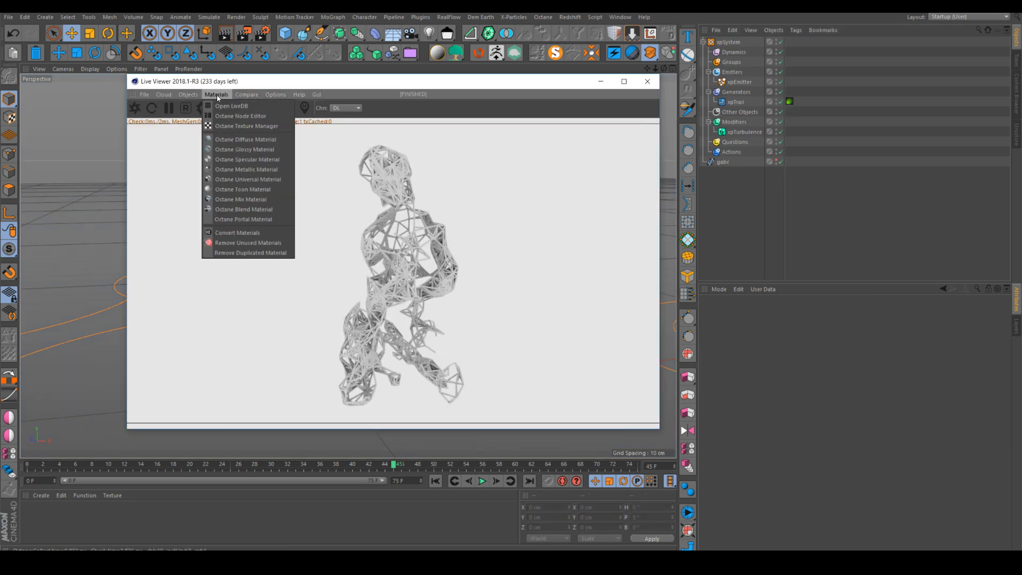
{"action": "mouse_move", "coordinate": [196, 94]}
{"action": "left_click", "coordinate": [197, 116]}
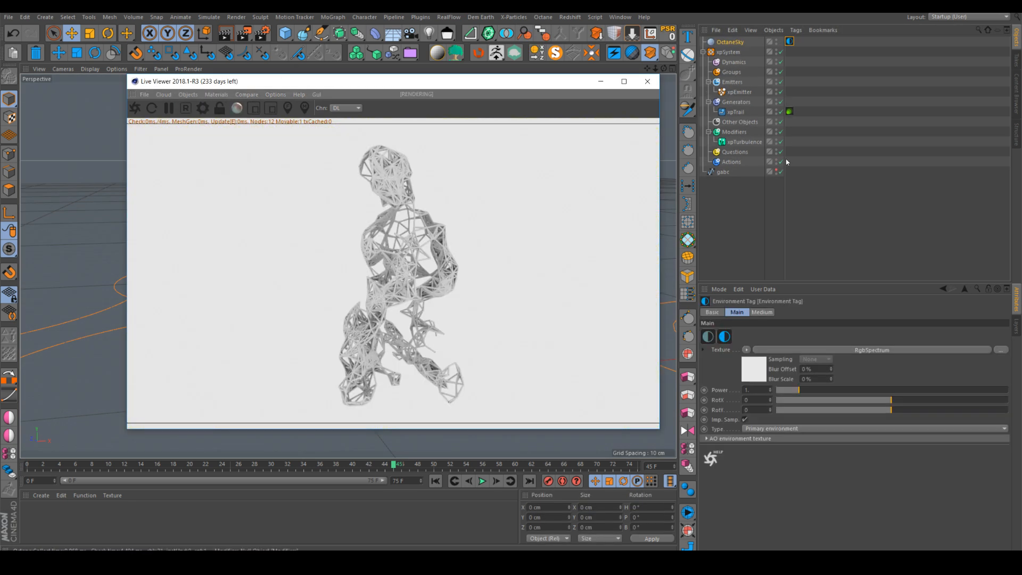
{"action": "left_click", "coordinate": [767, 430]}
{"action": "left_click", "coordinate": [770, 448]}
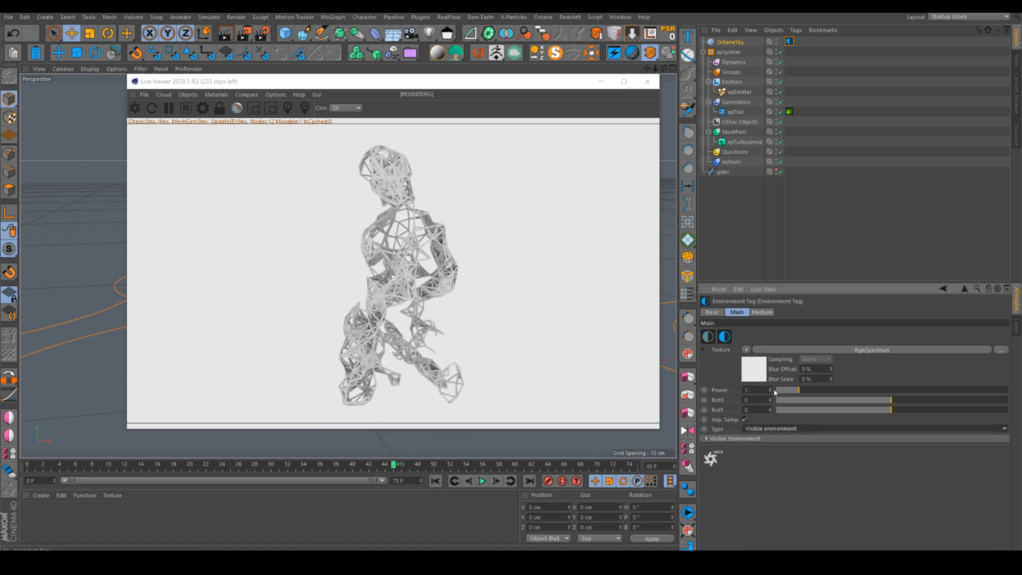
Set the environment's RgbSpectrum texture colour to black.
{"action": "left_click", "coordinate": [818, 350]}
{"action": "left_click", "coordinate": [732, 341]}
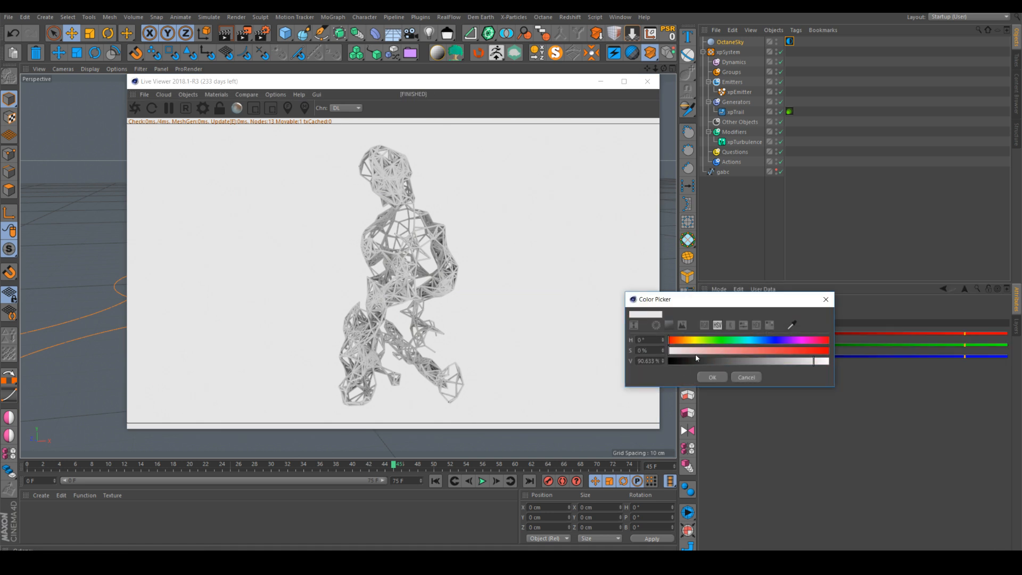
{"action": "left_click_drag", "start_coordinate": [696, 358], "coordinate": [669, 361]}
{"action": "left_click", "coordinate": [712, 377]}
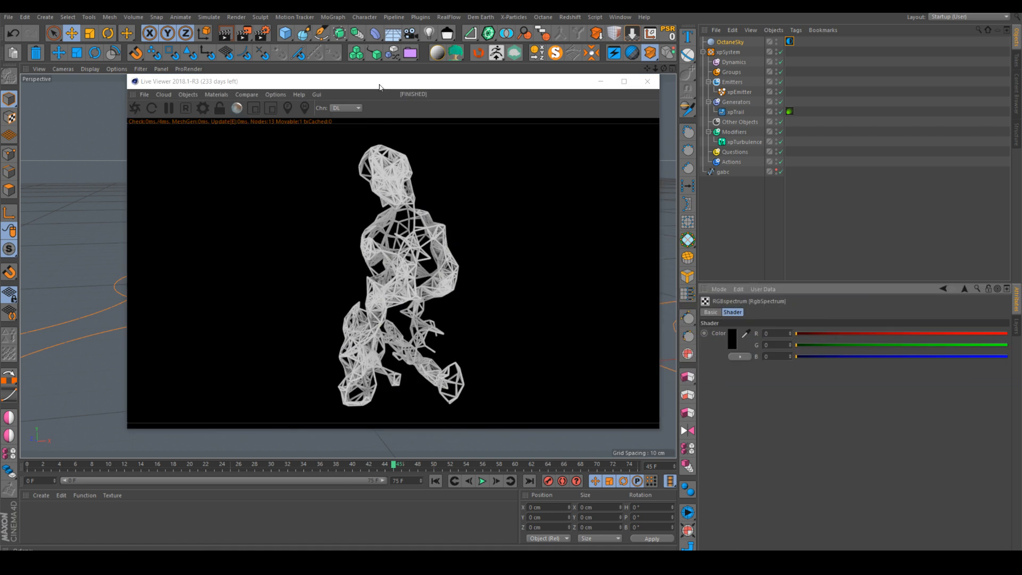
Add an Octane area light and shift the Live Viewer aside to uncover the perspective view.
{"action": "left_click_drag", "start_coordinate": [379, 87], "coordinate": [398, 105]}
{"action": "left_click", "coordinate": [206, 113]}
{"action": "mouse_move", "coordinate": [217, 158]}
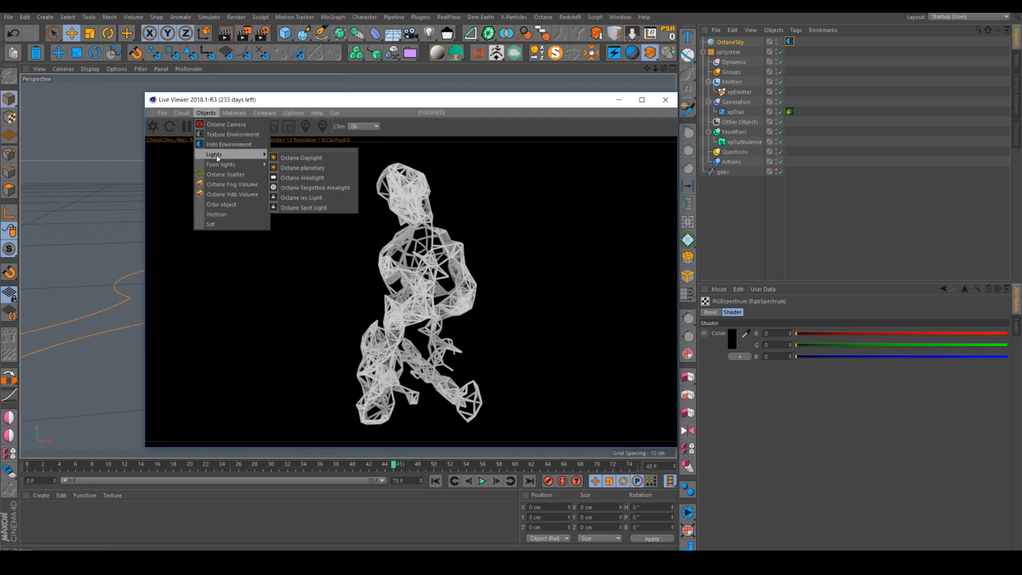
{"action": "left_click", "coordinate": [313, 177]}
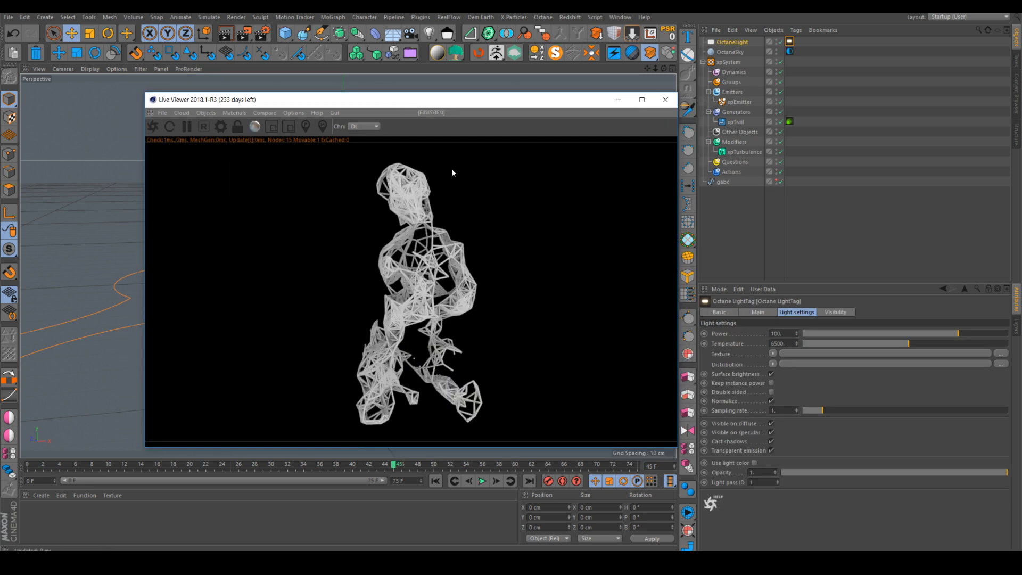
{"action": "left_click_drag", "start_coordinate": [393, 102], "coordinate": [735, 114]}
Rotate the area light to a heading of -95°.
{"action": "right_click_drag", "start_coordinate": [448, 233], "coordinate": [385, 343], "text": "alt"}
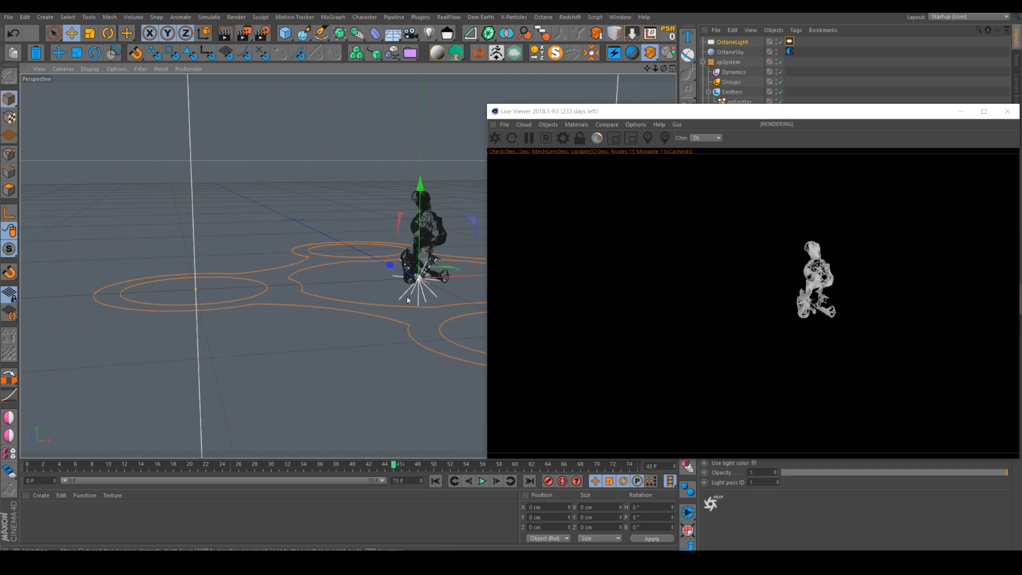
{"action": "middle_click_drag", "start_coordinate": [407, 296], "coordinate": [255, 298], "text": "alt"}
{"action": "right_click_drag", "start_coordinate": [315, 269], "coordinate": [274, 292], "text": "alt"}
{"action": "left_click_drag", "start_coordinate": [274, 293], "coordinate": [304, 349], "text": "alt"}
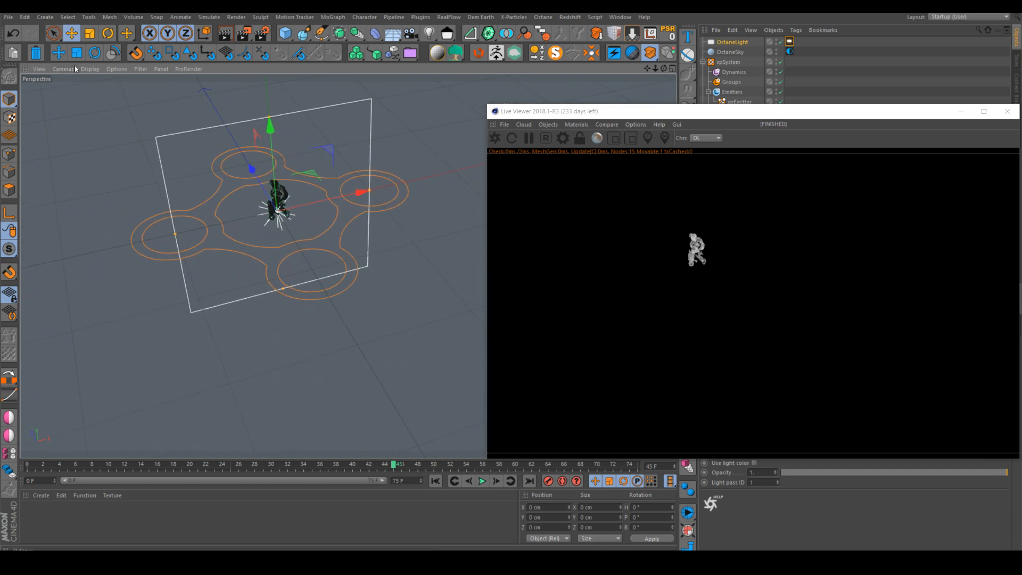
{"action": "key", "text": "r"}
{"action": "left_click_drag", "start_coordinate": [267, 246], "coordinate": [84, 214]}
Scale the area light down and narrow it into a slim vertical strip.
{"action": "left_click", "coordinate": [89, 33]}
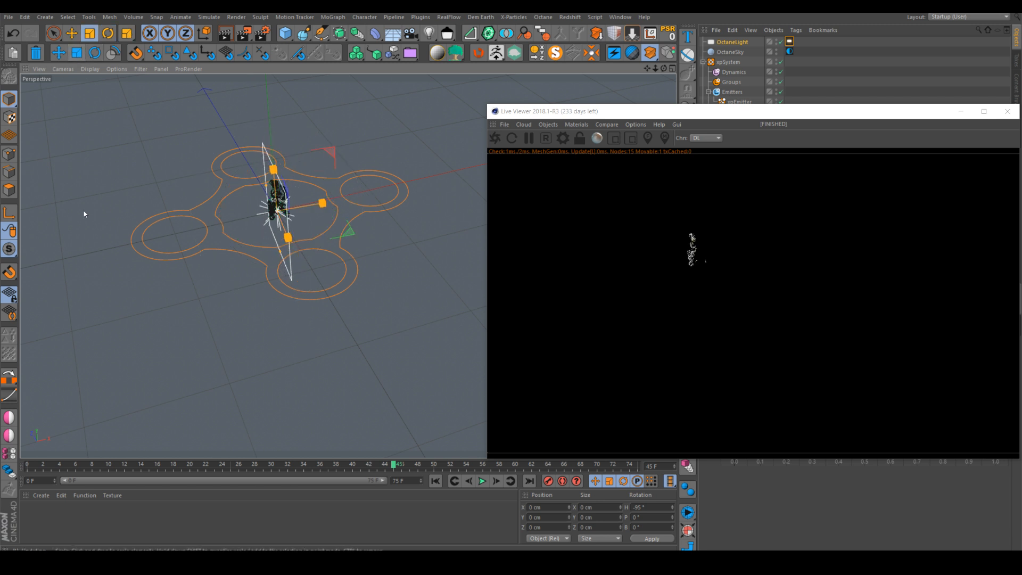
{"action": "left_click_drag", "start_coordinate": [224, 227], "coordinate": [335, 194], "text": "alt"}
{"action": "left_click_drag", "start_coordinate": [181, 218], "coordinate": [97, 232]}
{"action": "key", "text": "e"}
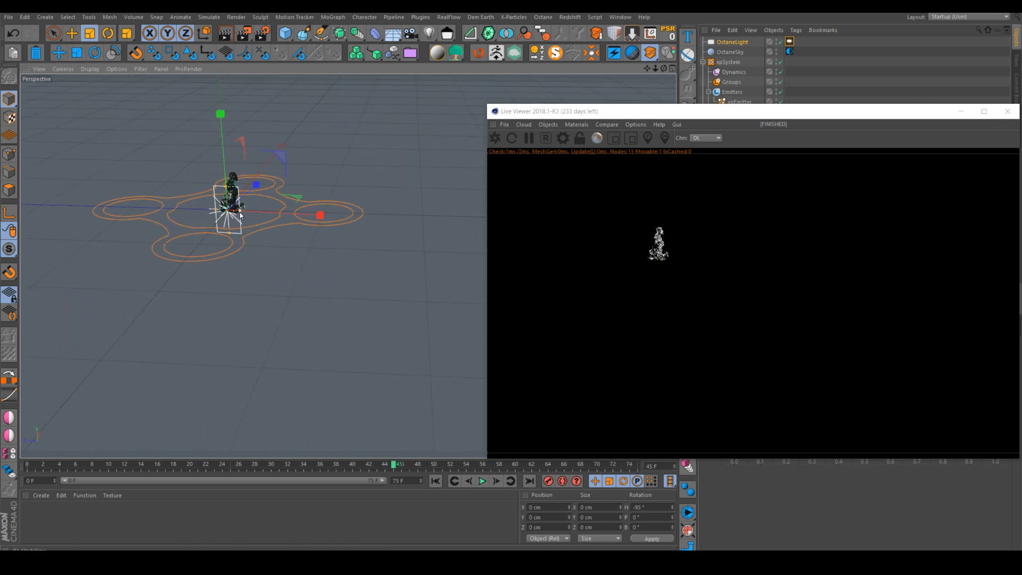
{"action": "left_click_drag", "start_coordinate": [240, 212], "coordinate": [234, 211]}
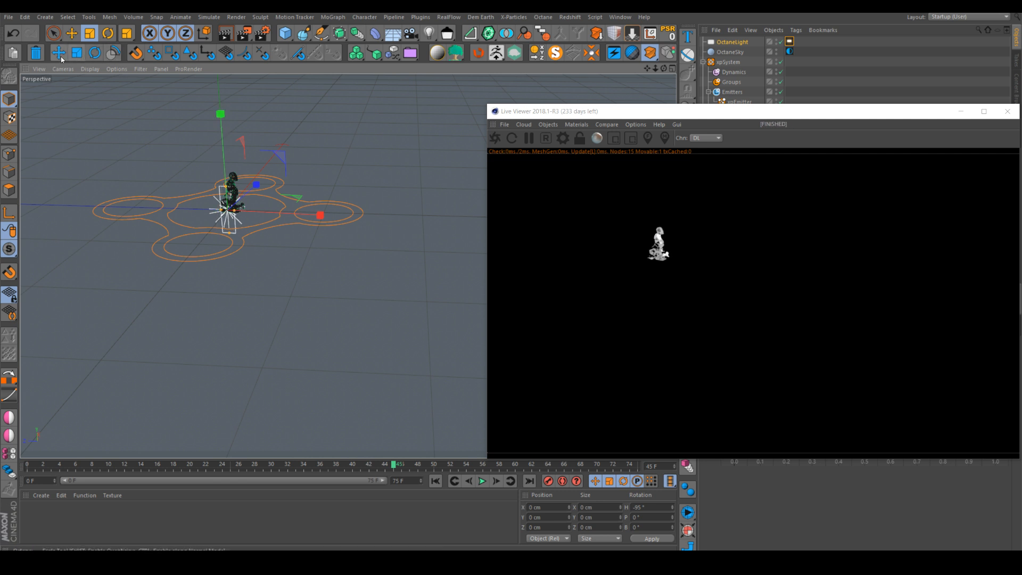
Move the area light beside the kneeling figure, to about X -60 cm, Y 14 cm, Z -11 cm.
{"action": "left_click", "coordinate": [72, 33]}
{"action": "mouse_move", "coordinate": [217, 138]}
{"action": "left_mouse_down"}
{"action": "mouse_move", "coordinate": [213, 123]}
{"action": "mouse_move", "coordinate": [223, 123]}
{"action": "left_mouse_up"}
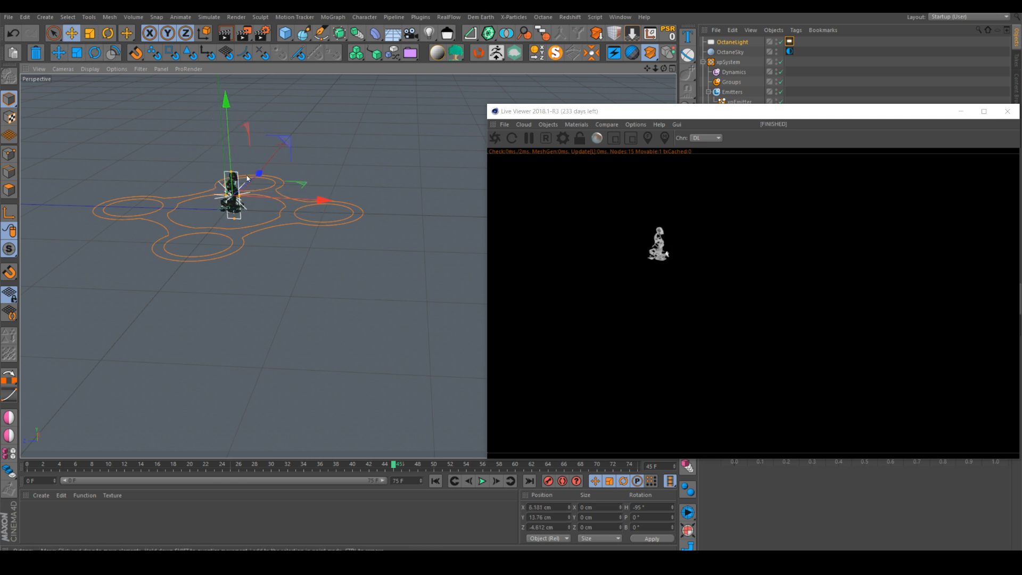
{"action": "left_click_drag", "start_coordinate": [257, 174], "coordinate": [234, 192]}
{"action": "left_click_drag", "start_coordinate": [293, 224], "coordinate": [309, 226]}
Raise the area light to about X -60 cm, Y 57 cm, Z -17 cm and tilt its pitch to about -18°.
{"action": "right_click_drag", "start_coordinate": [228, 192], "coordinate": [255, 187], "text": "alt"}
{"action": "mouse_move", "coordinate": [255, 187]}
{"action": "left_mouse_down", "text": "alt"}
{"action": "mouse_move", "coordinate": [166, 177]}
{"action": "mouse_move", "coordinate": [257, 178]}
{"action": "left_mouse_up", "text": "alt"}
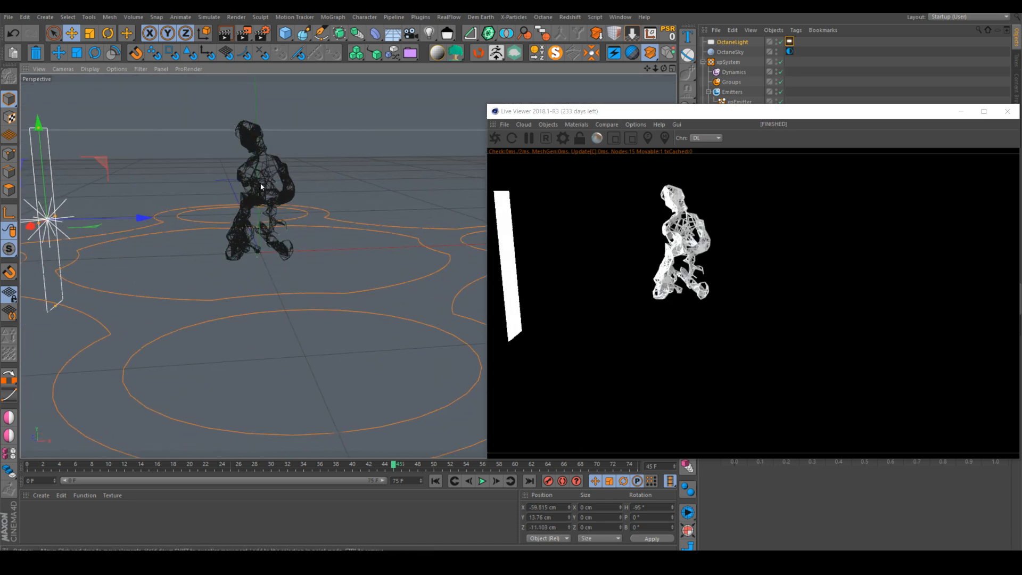
{"action": "right_click_drag", "start_coordinate": [261, 187], "coordinate": [272, 152], "text": "alt"}
{"action": "middle_click_drag", "start_coordinate": [269, 175], "coordinate": [266, 217], "text": "alt"}
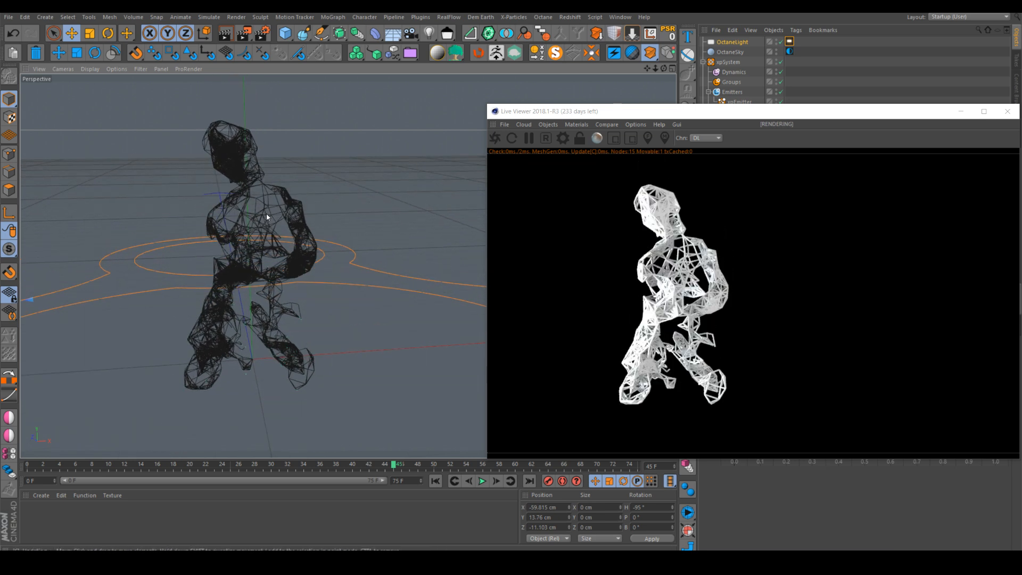
{"action": "left_click_drag", "start_coordinate": [267, 214], "coordinate": [247, 204], "text": "alt"}
{"action": "right_click_drag", "start_coordinate": [247, 205], "coordinate": [209, 282], "text": "alt"}
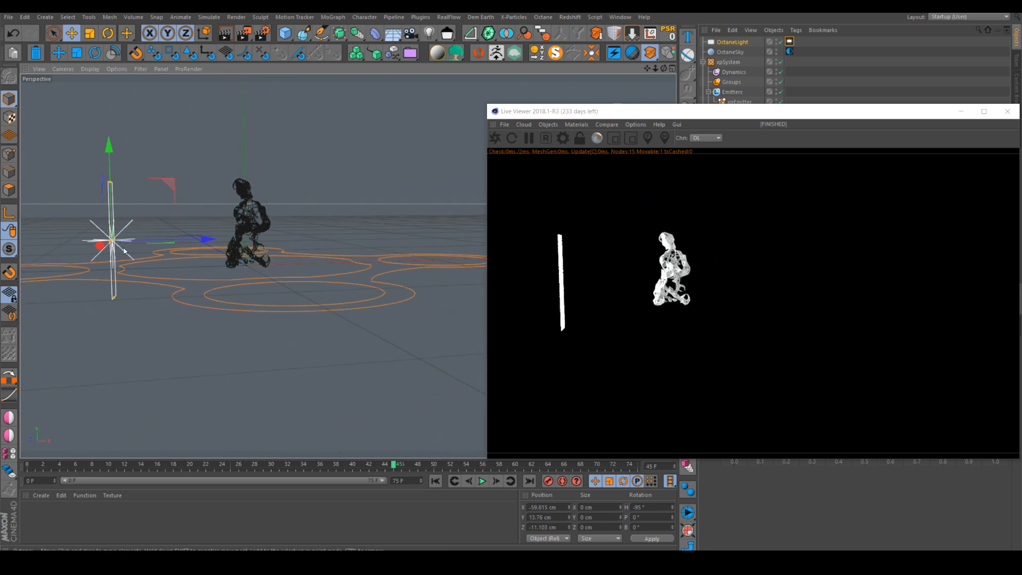
{"action": "left_click_drag", "start_coordinate": [124, 251], "coordinate": [245, 213], "text": "alt"}
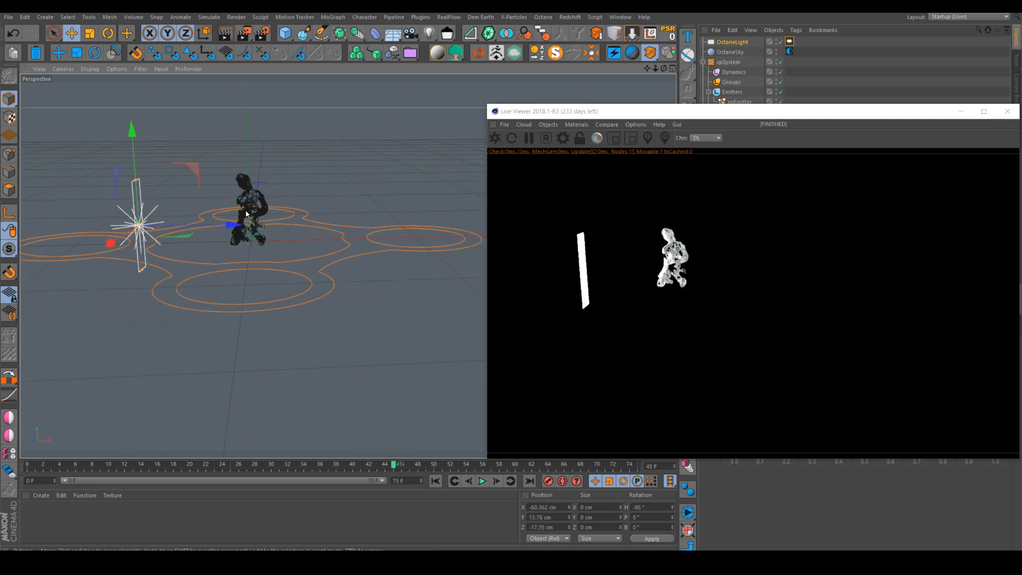
{"action": "left_click_drag", "start_coordinate": [134, 161], "coordinate": [189, 130]}
{"action": "left_click", "coordinate": [107, 33]}
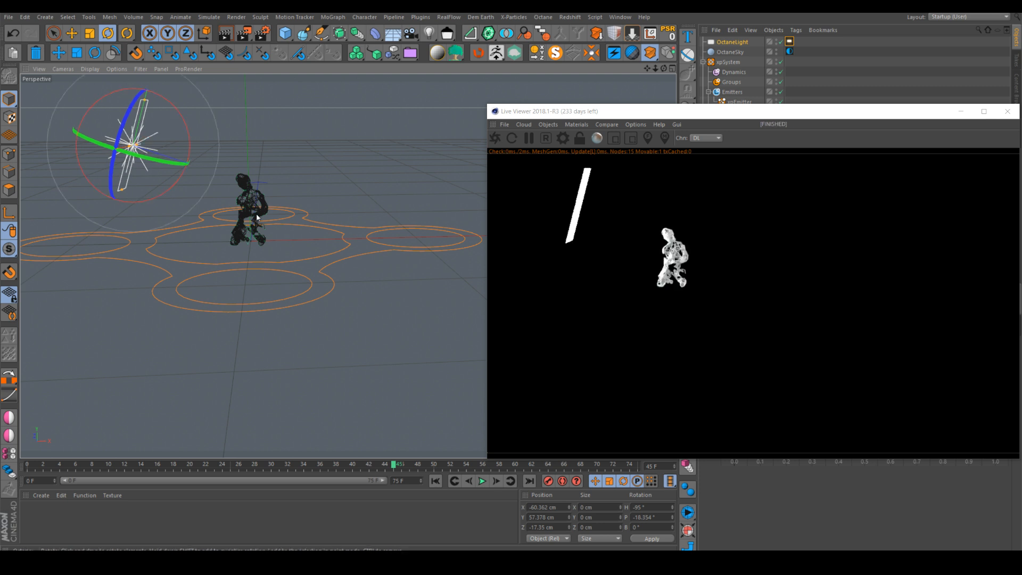
{"action": "right_click_drag", "start_coordinate": [262, 210], "coordinate": [231, 181], "text": "alt"}
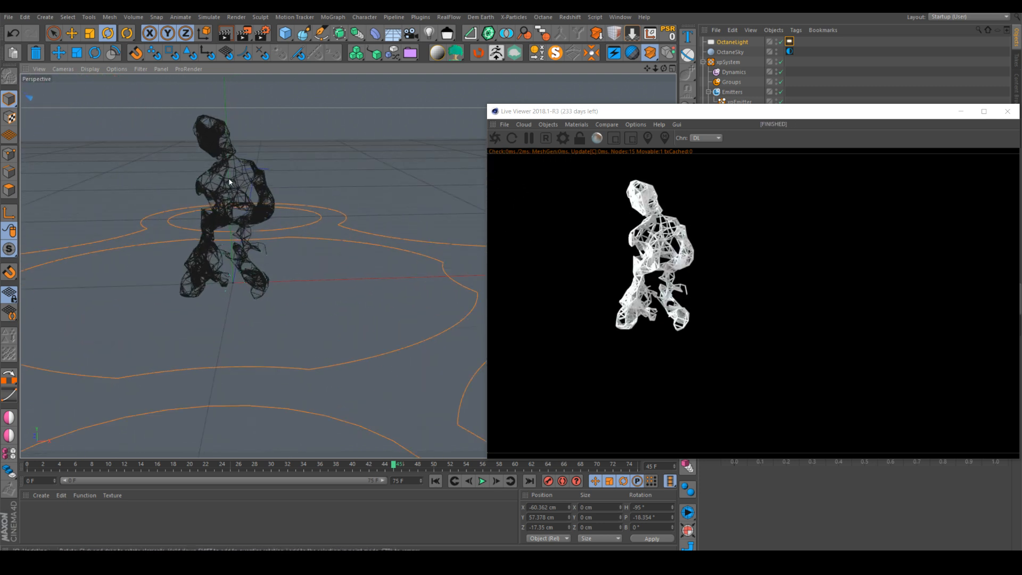
Reframe the figure closer in the viewport and set the area light's power to 50.
{"action": "middle_click_drag", "start_coordinate": [231, 181], "coordinate": [258, 221], "text": "alt"}
{"action": "right_click_drag", "start_coordinate": [257, 224], "coordinate": [273, 199], "text": "alt"}
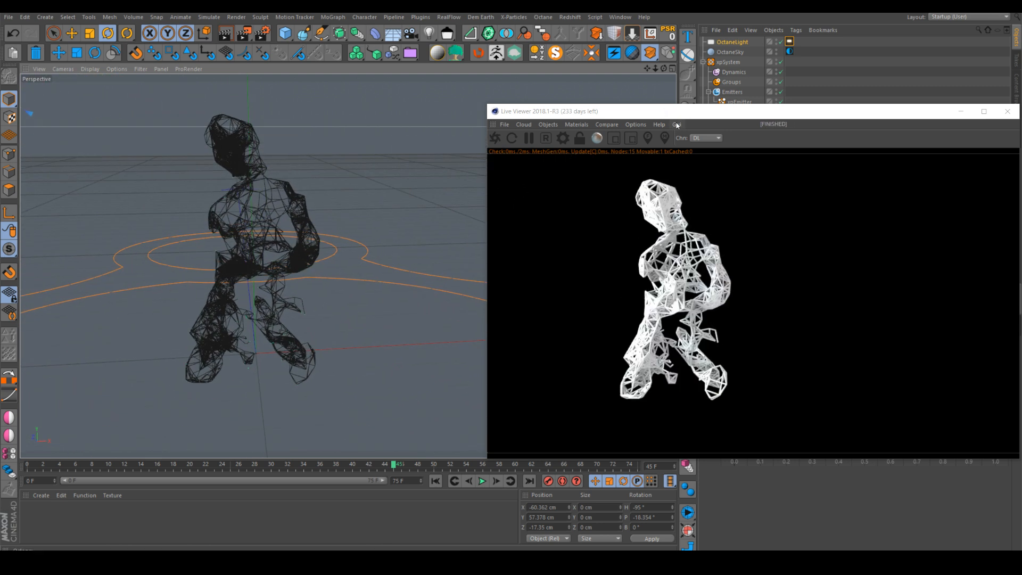
{"action": "left_click_drag", "start_coordinate": [636, 114], "coordinate": [337, 91]}
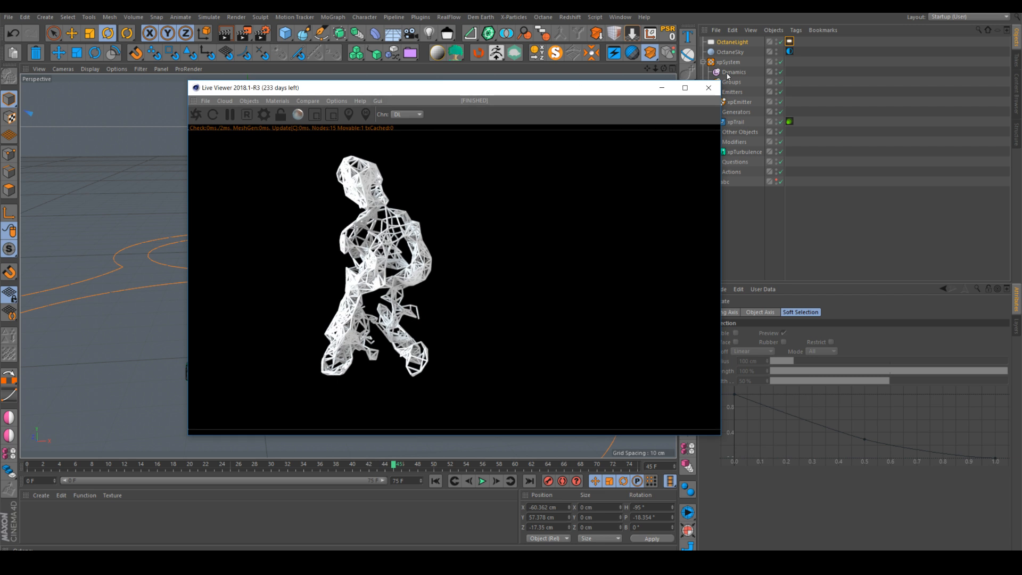
{"action": "left_click", "coordinate": [789, 41]}
{"action": "double_click", "coordinate": [787, 334]}
{"action": "type", "text": "5"}
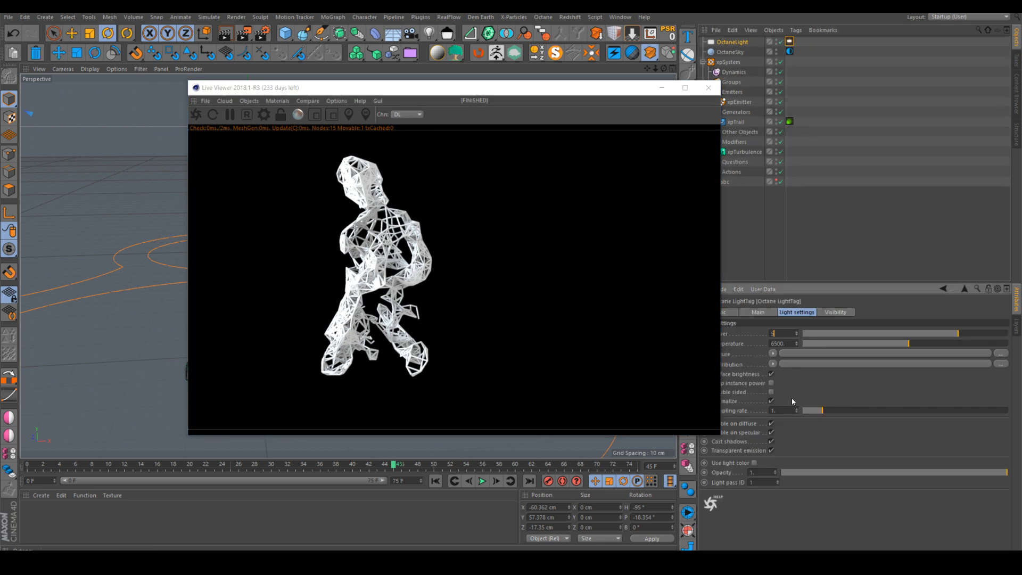
{"action": "type", "text": "0"}
{"action": "key", "text": "Return"}
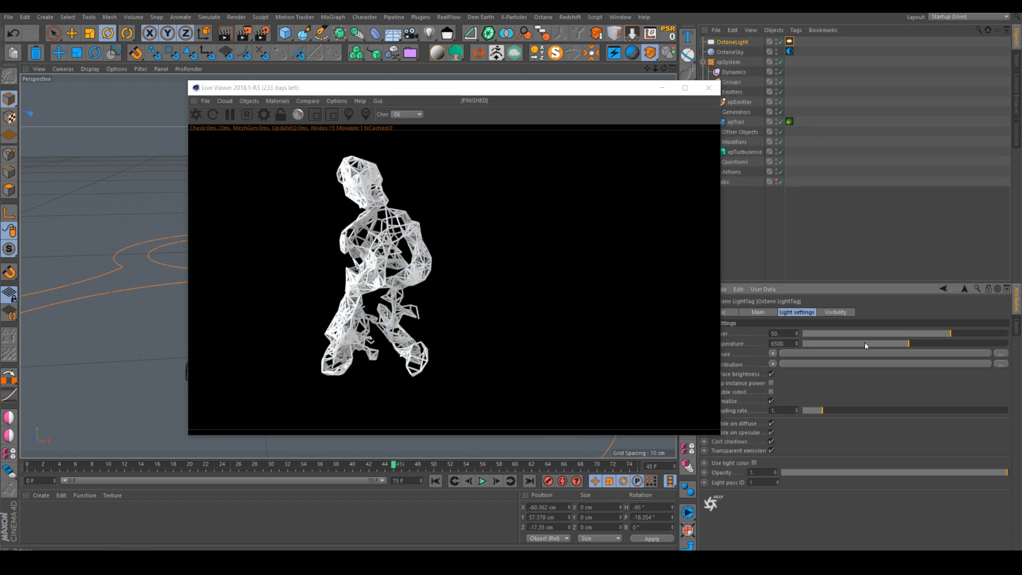
Warm the area light by lowering its colour temperature to about 2211.
{"action": "mouse_move", "coordinate": [865, 346]}
{"action": "left_mouse_down"}
{"action": "mouse_move", "coordinate": [831, 347]}
{"action": "mouse_move", "coordinate": [982, 353]}
{"action": "mouse_move", "coordinate": [817, 342]}
{"action": "mouse_move", "coordinate": [827, 345]}
{"action": "left_mouse_up"}
{"action": "left_click_drag", "start_coordinate": [830, 346], "coordinate": [833, 346]}
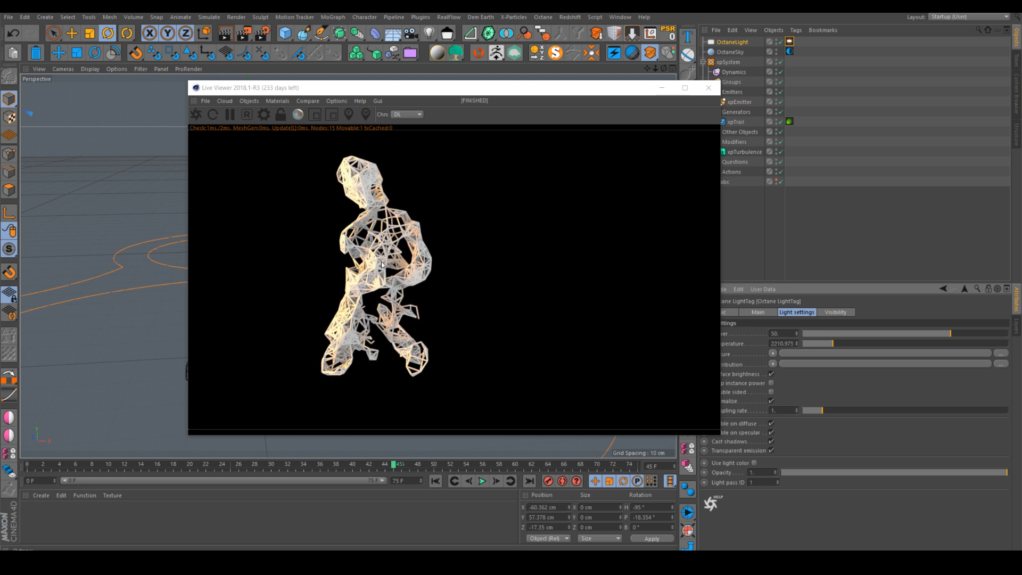
{"action": "mouse_move", "coordinate": [351, 91]}
{"action": "left_mouse_down"}
{"action": "mouse_move", "coordinate": [492, 84]}
{"action": "mouse_move", "coordinate": [348, 81]}
{"action": "left_mouse_up"}
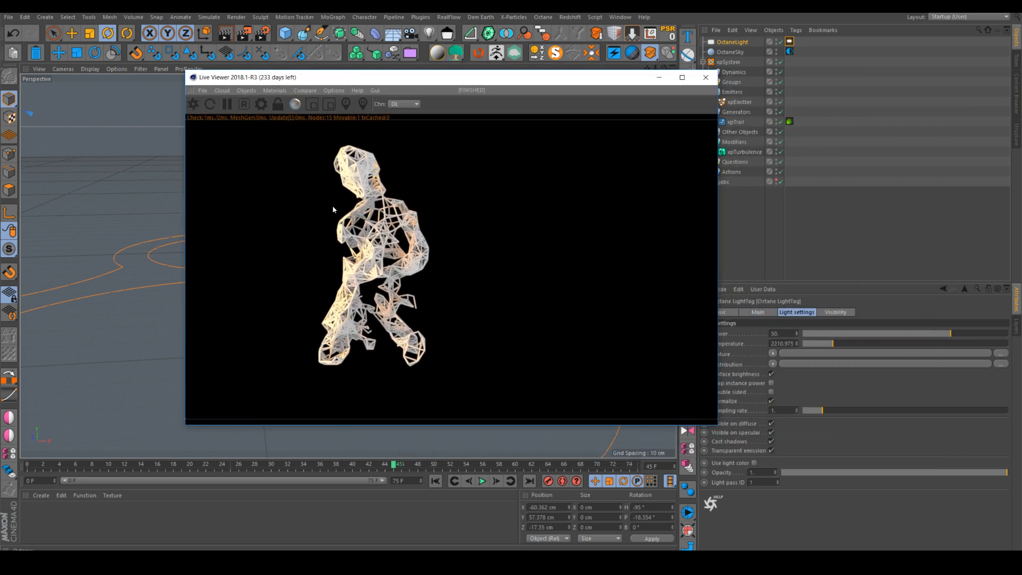
Set the xpTrail hair's root and tip thickness to 0.1 and check the wires up close in the render.
{"action": "left_click", "coordinate": [790, 122]}
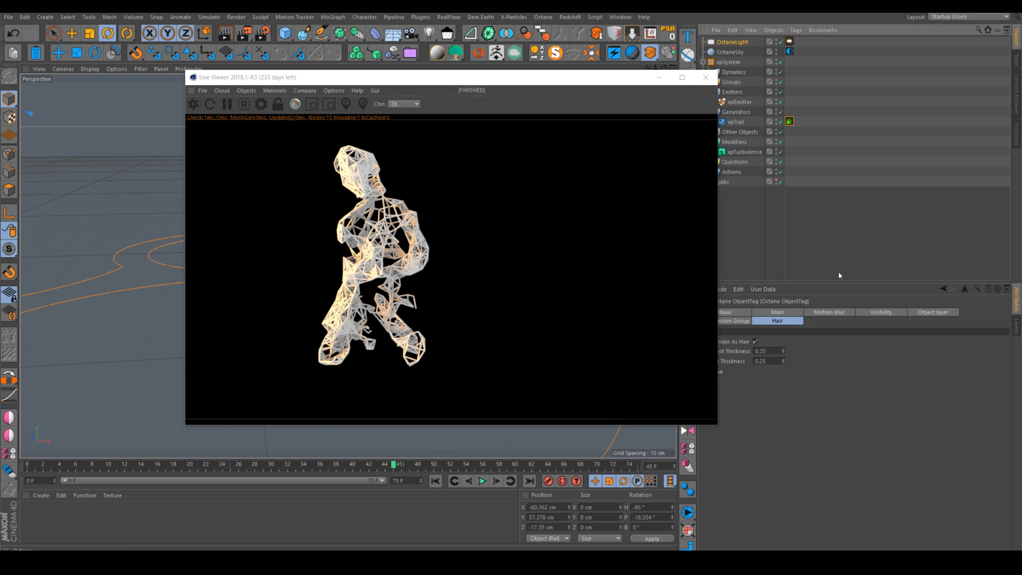
{"action": "left_click", "coordinate": [776, 351]}
{"action": "key", "text": "BackSpace"}
{"action": "left_click", "coordinate": [780, 360]}
{"action": "key", "text": "BackSpace"}
{"action": "key", "text": "BackSpace"}
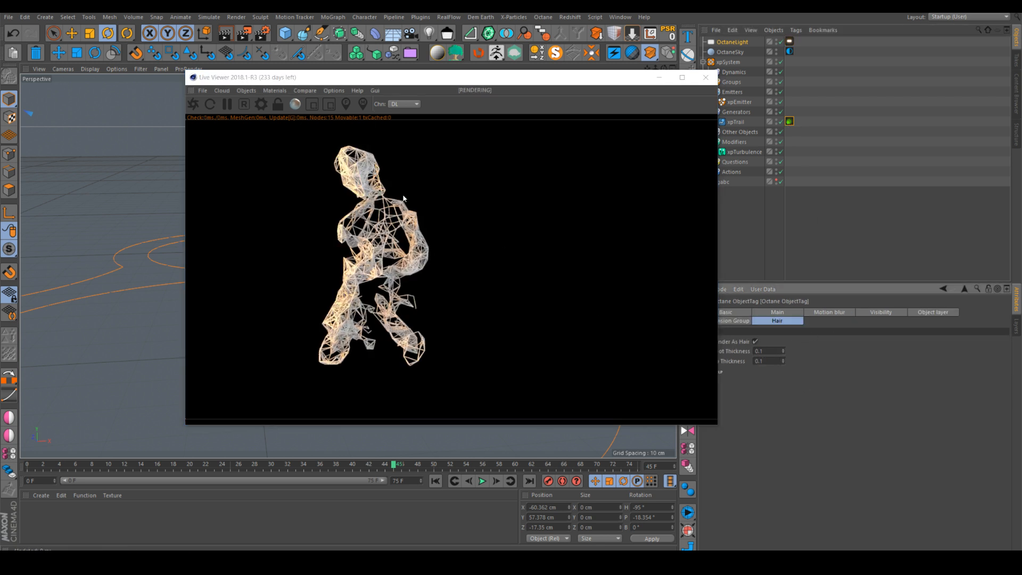
{"action": "left_click_drag", "start_coordinate": [408, 81], "coordinate": [484, 83]}
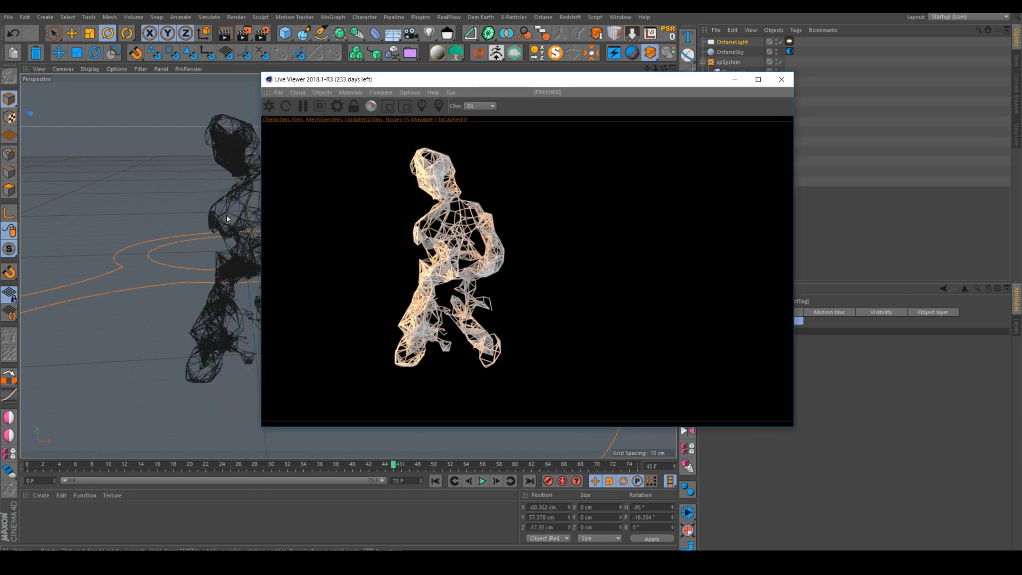
{"action": "scroll", "coordinate": [245, 203], "scroll_direction": "up", "scroll_amount": 5}
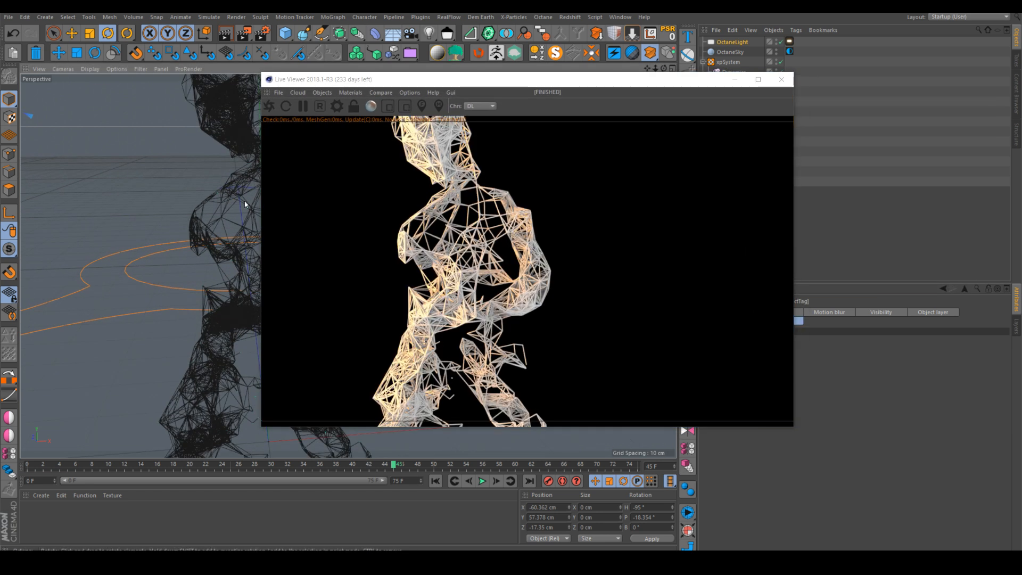
{"action": "scroll", "coordinate": [245, 204], "scroll_direction": "down", "scroll_amount": 5}
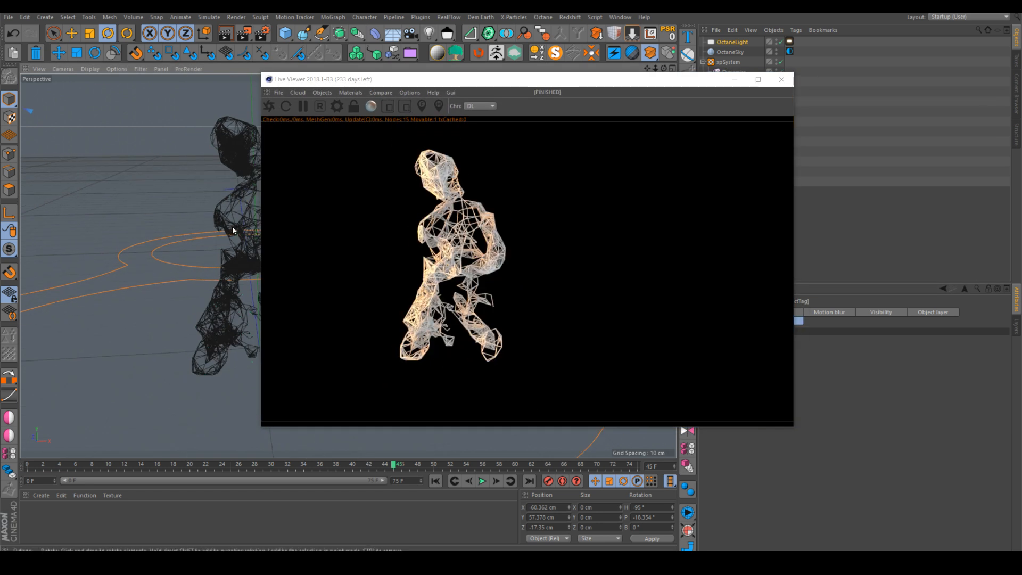
Create a new Octane material and assign it to the xpTrail object.
{"action": "left_click", "coordinate": [42, 495]}
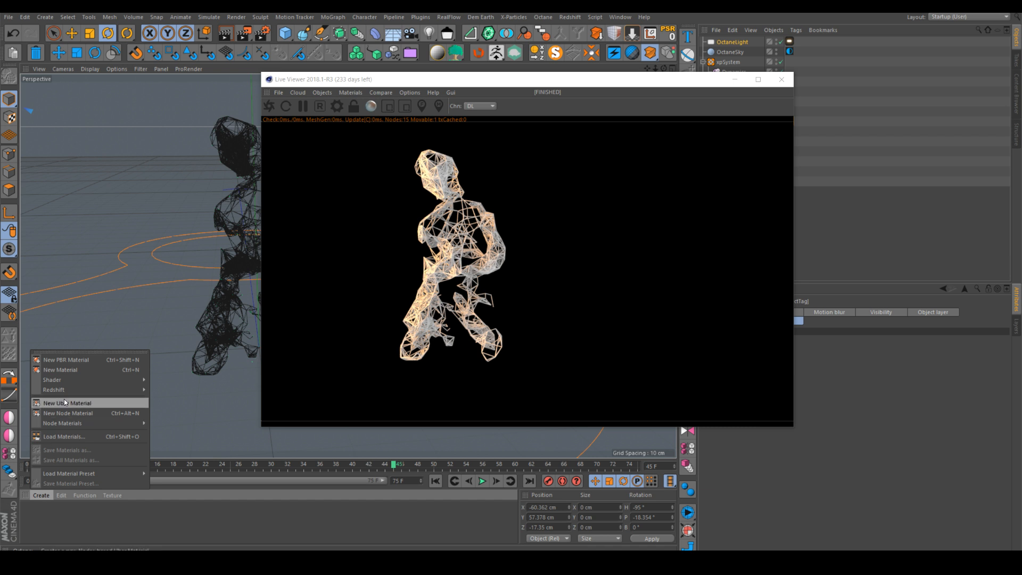
{"action": "mouse_move", "coordinate": [96, 380]}
{"action": "left_click", "coordinate": [252, 381]}
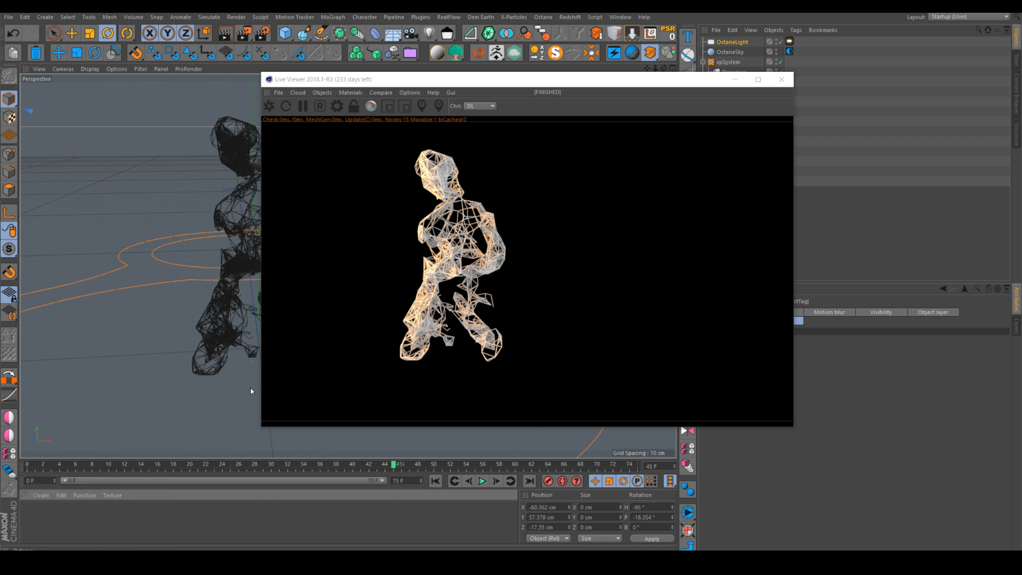
{"action": "left_click_drag", "start_coordinate": [143, 378], "coordinate": [318, 218]}
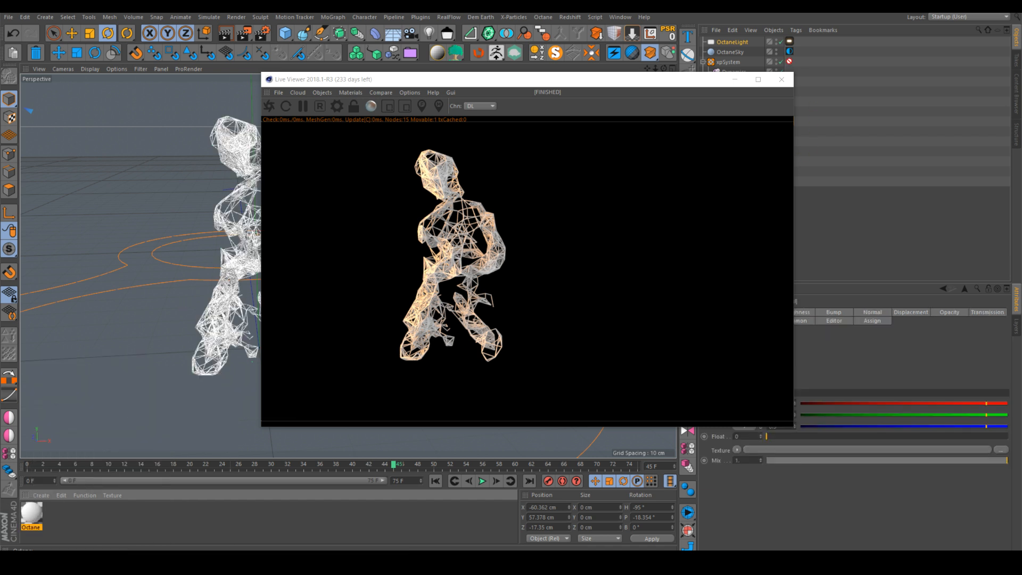
{"action": "left_click_drag", "start_coordinate": [239, 231], "coordinate": [239, 231]}
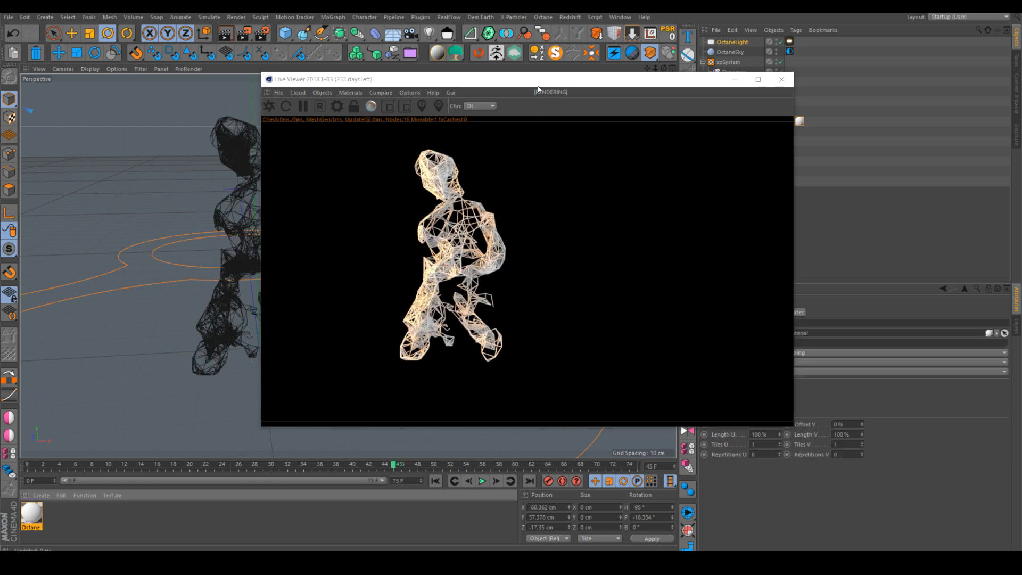
{"action": "left_click_drag", "start_coordinate": [538, 81], "coordinate": [518, 98]}
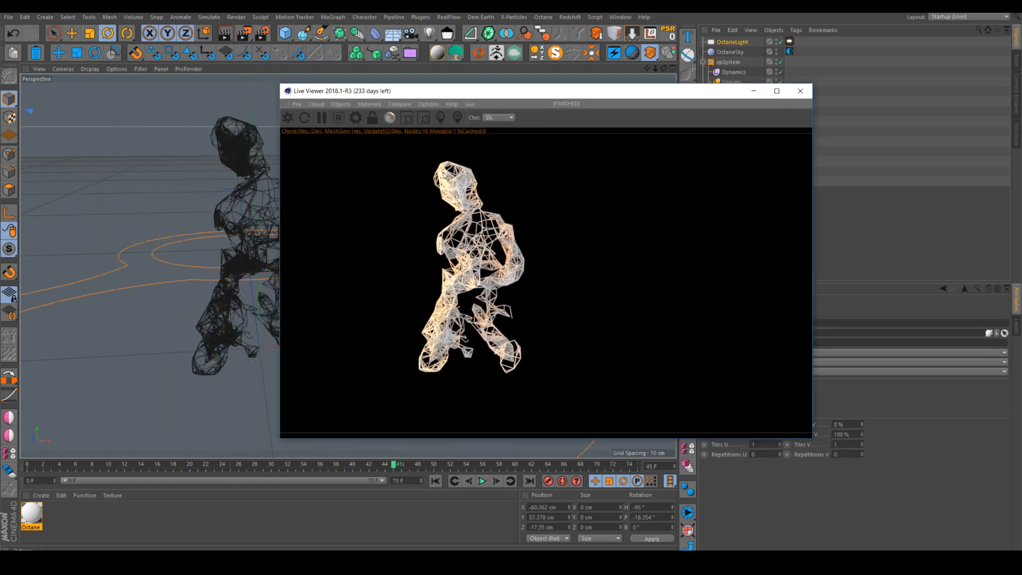
Open the Octane material's node graph, add a Gradient shader node and connect it to the Diffuse channel.
{"action": "double_click", "coordinate": [31, 512]}
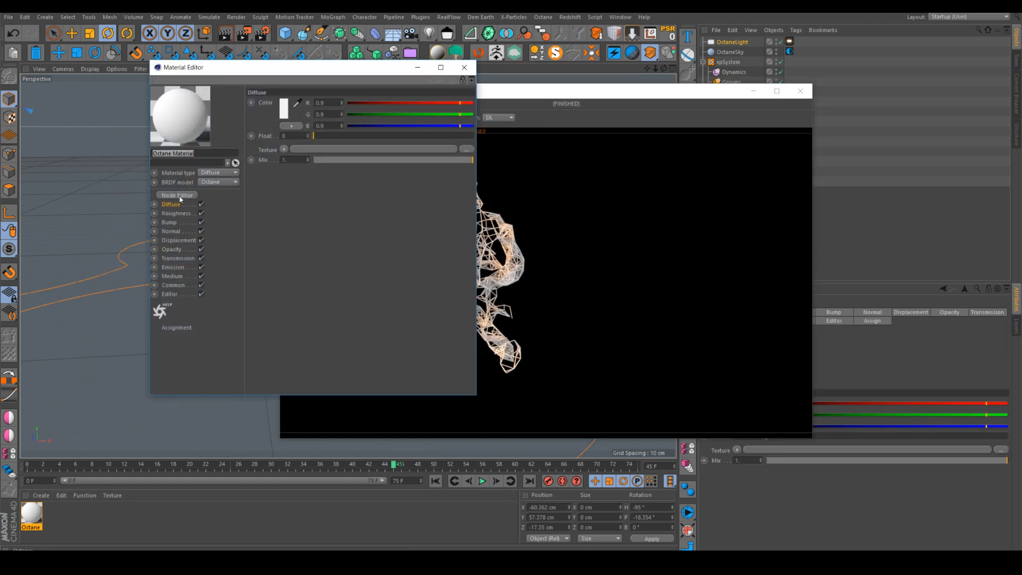
{"action": "left_click", "coordinate": [180, 197]}
{"action": "left_click_drag", "start_coordinate": [346, 210], "coordinate": [366, 14]}
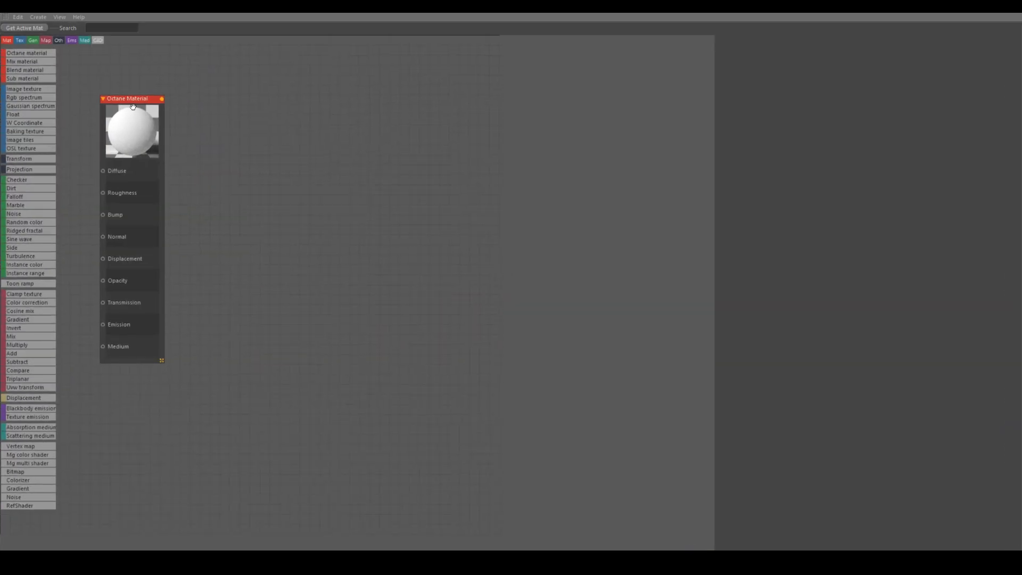
{"action": "left_click_drag", "start_coordinate": [133, 106], "coordinate": [412, 225]}
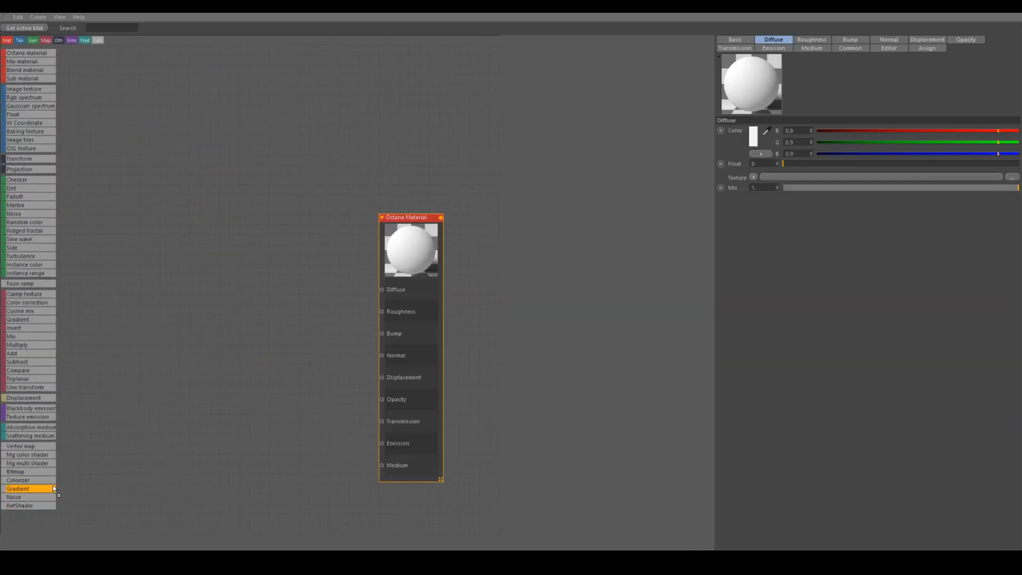
{"action": "left_click_drag", "start_coordinate": [54, 487], "coordinate": [382, 290]}
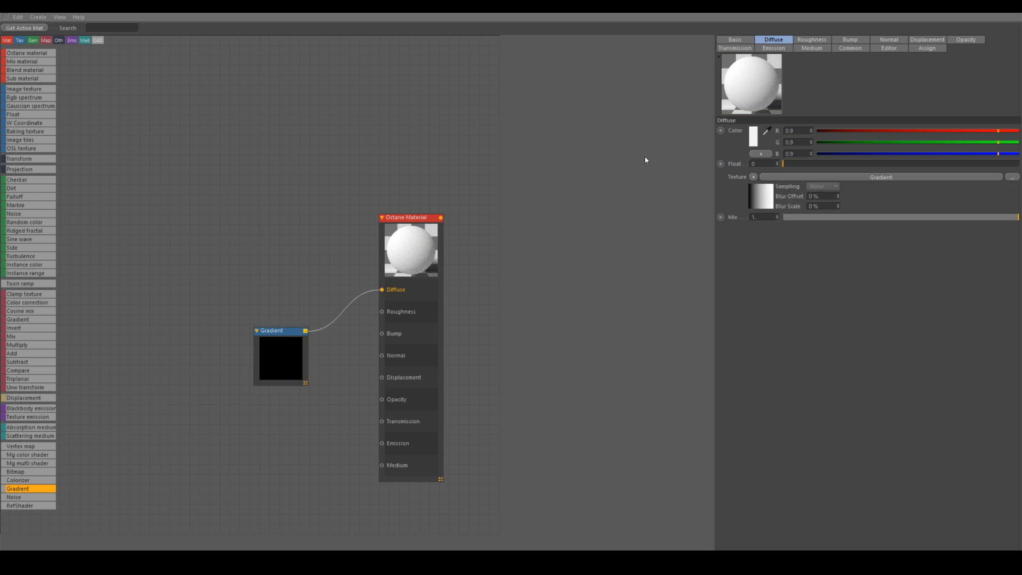
Open the Gradient shader's settings and arrange the windows so its properties and the live render are both visible.
{"action": "left_click_drag", "start_coordinate": [513, 16], "coordinate": [210, 125]}
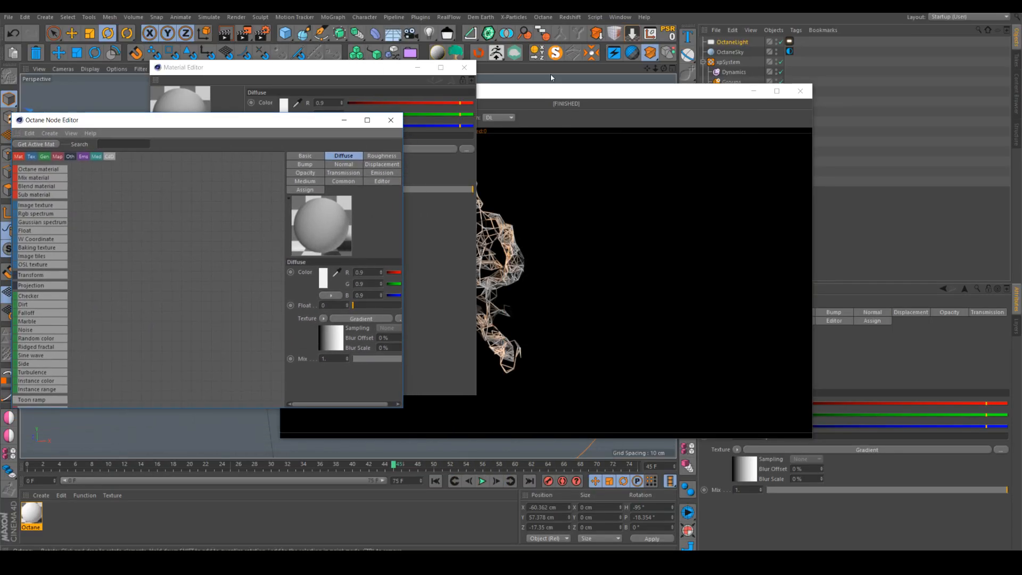
{"action": "left_click_drag", "start_coordinate": [540, 95], "coordinate": [664, 80]}
{"action": "left_click_drag", "start_coordinate": [277, 120], "coordinate": [219, 113]}
{"action": "left_click", "coordinate": [298, 312]}
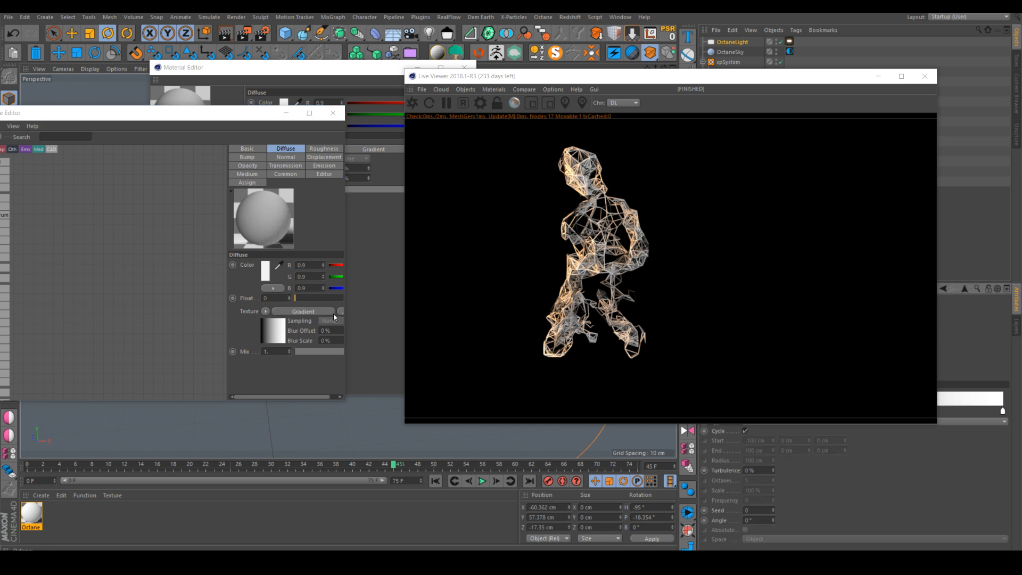
{"action": "left_click_drag", "start_coordinate": [346, 311], "coordinate": [380, 311]}
{"action": "left_click_drag", "start_coordinate": [582, 79], "coordinate": [242, 76]}
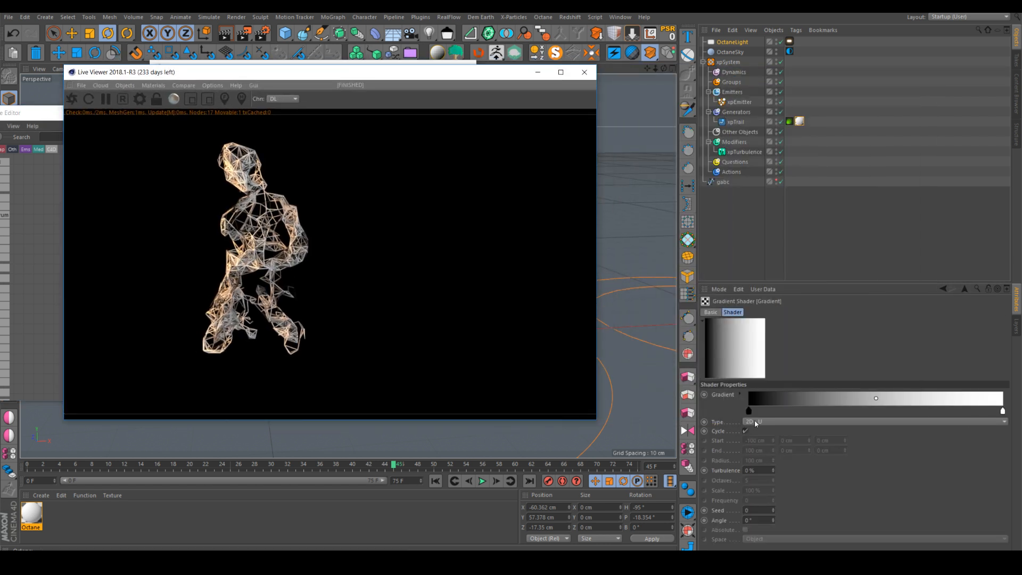
Try the Flame 6 preset on the diffuse gradient and replace it with the Heat 2 preset.
{"action": "left_click", "coordinate": [740, 394]}
{"action": "left_click", "coordinate": [765, 500]}
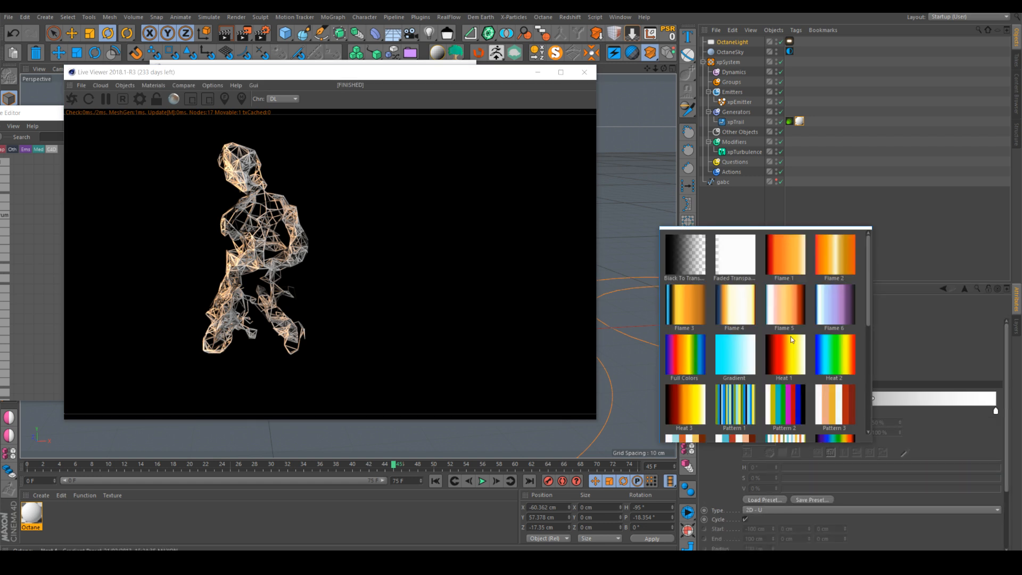
{"action": "left_click", "coordinate": [834, 305]}
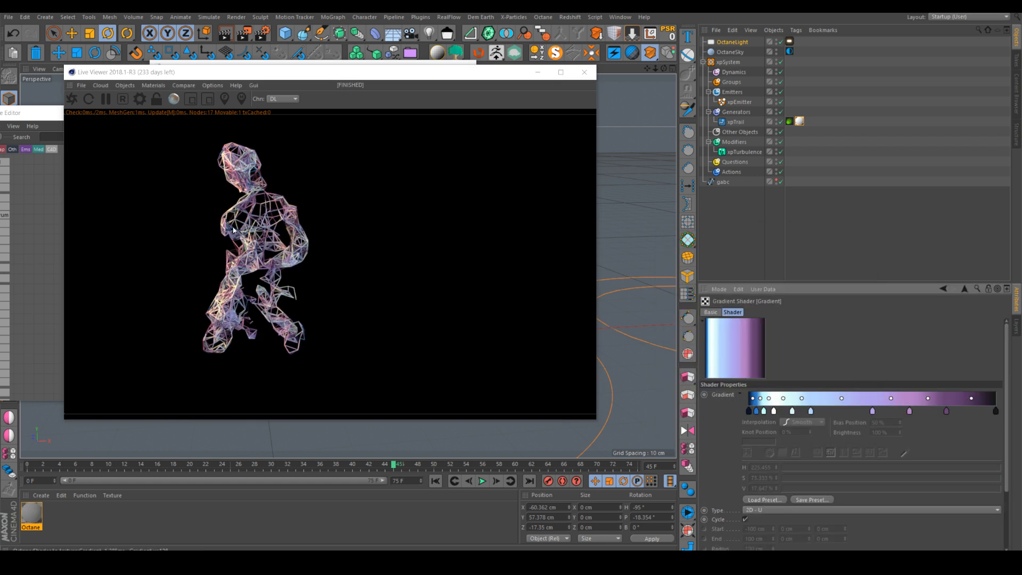
{"action": "left_click", "coordinate": [765, 500]}
{"action": "left_click", "coordinate": [818, 359]}
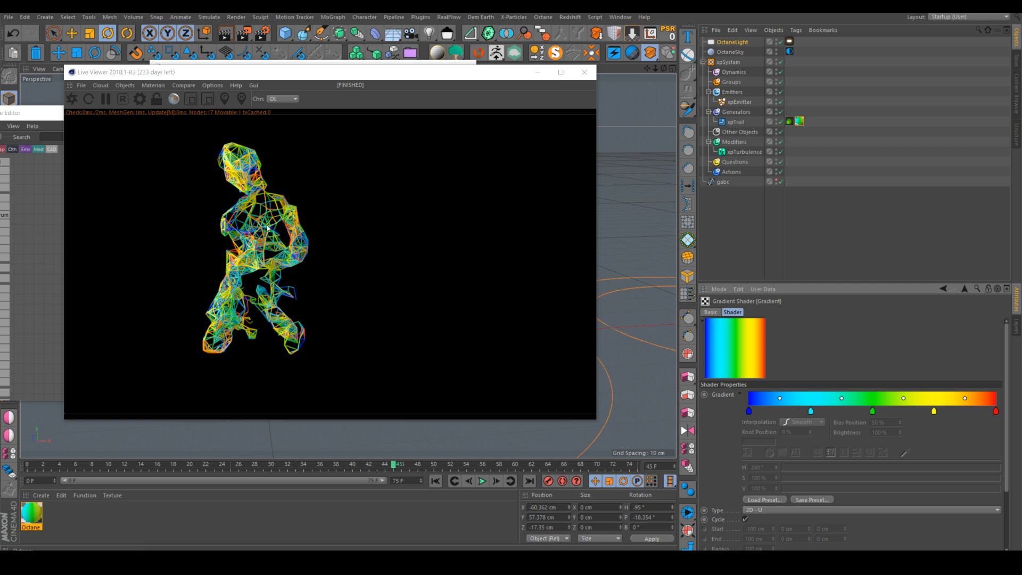
{"action": "left_click_drag", "start_coordinate": [281, 78], "coordinate": [471, 86]}
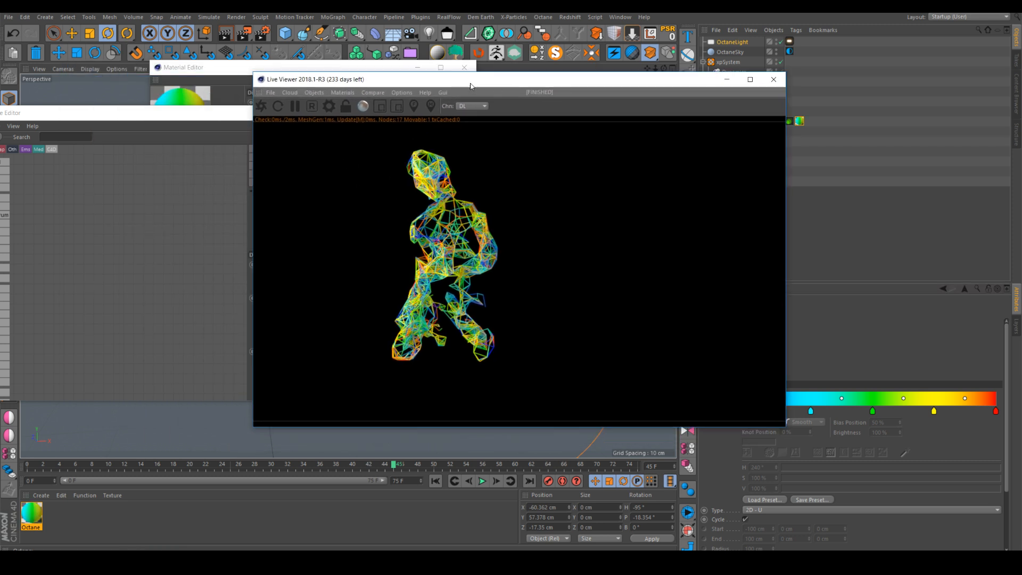
Close the node editor and material editor, and move the live render clear of the object list.
{"action": "left_click", "coordinate": [218, 115]}
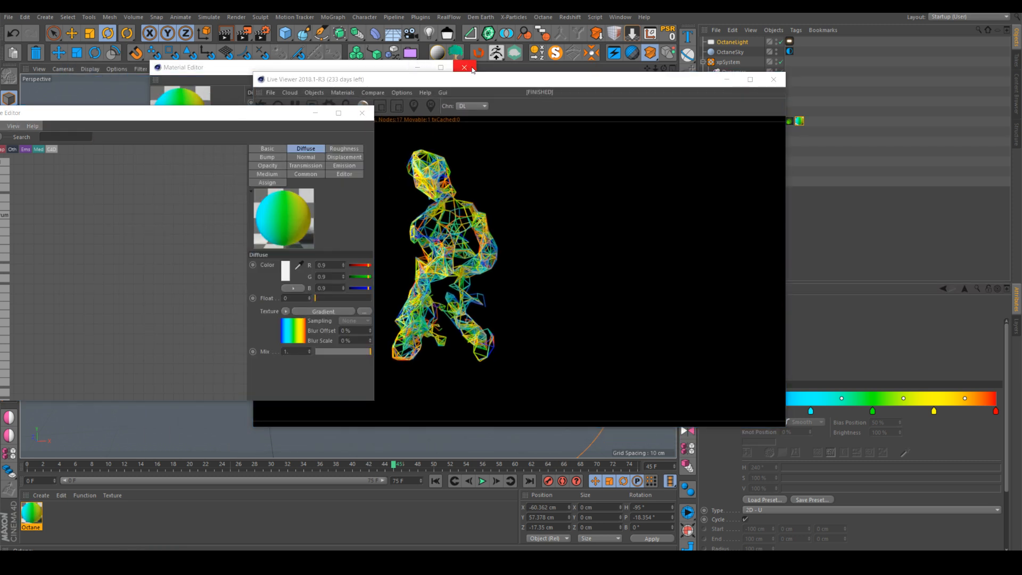
{"action": "left_click", "coordinate": [462, 68]}
{"action": "left_click_drag", "start_coordinate": [539, 80], "coordinate": [377, 69]}
Set the xpTrail hair's root and tip thickness to 0.05.
{"action": "left_click", "coordinate": [790, 121]}
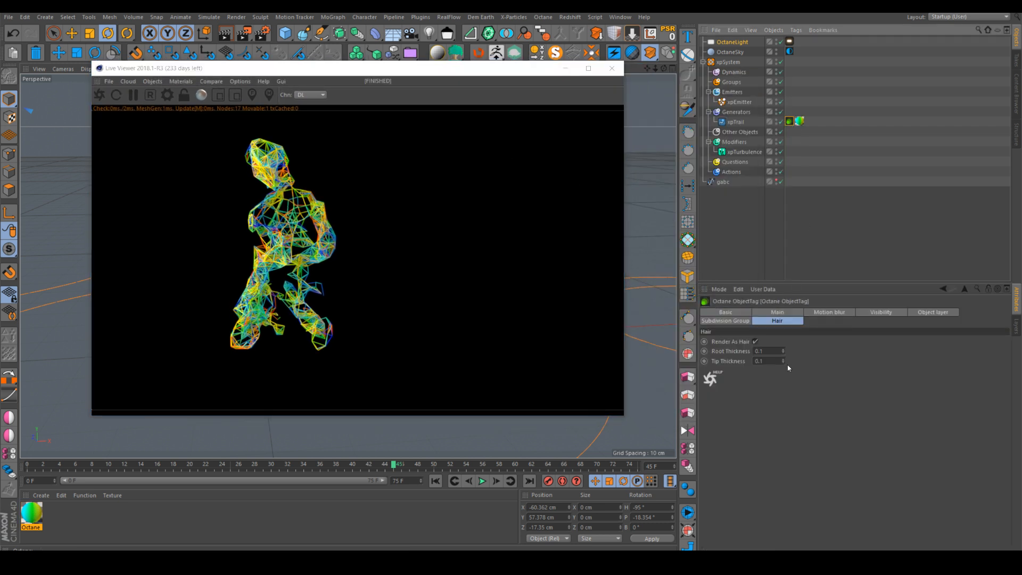
{"action": "left_click", "coordinate": [763, 351]}
{"action": "key", "text": "BackSpace"}
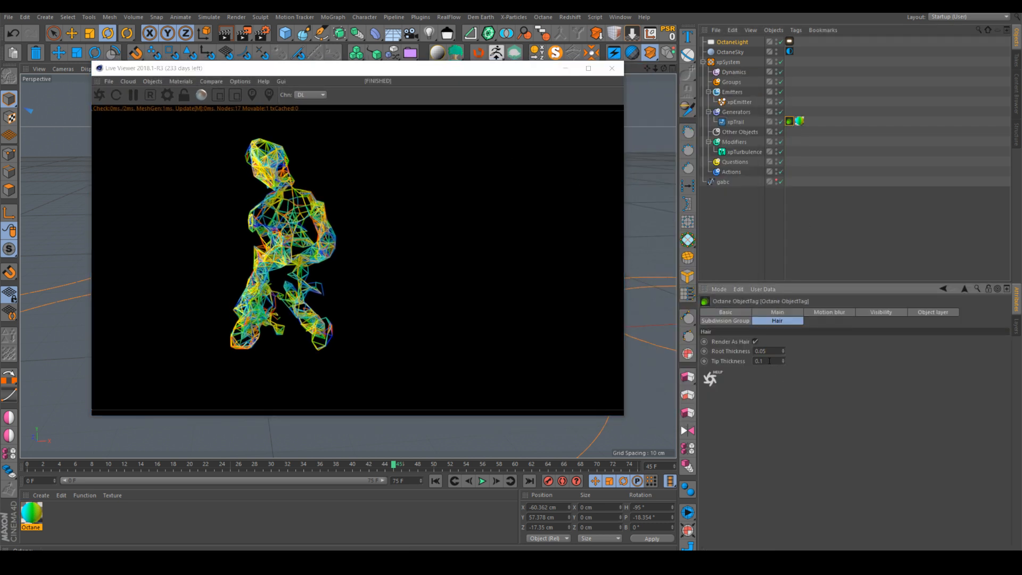
{"action": "left_click", "coordinate": [769, 361]}
{"action": "key", "text": "BackSpace"}
{"action": "key", "text": "BackSpace"}
{"action": "key", "text": "Return"}
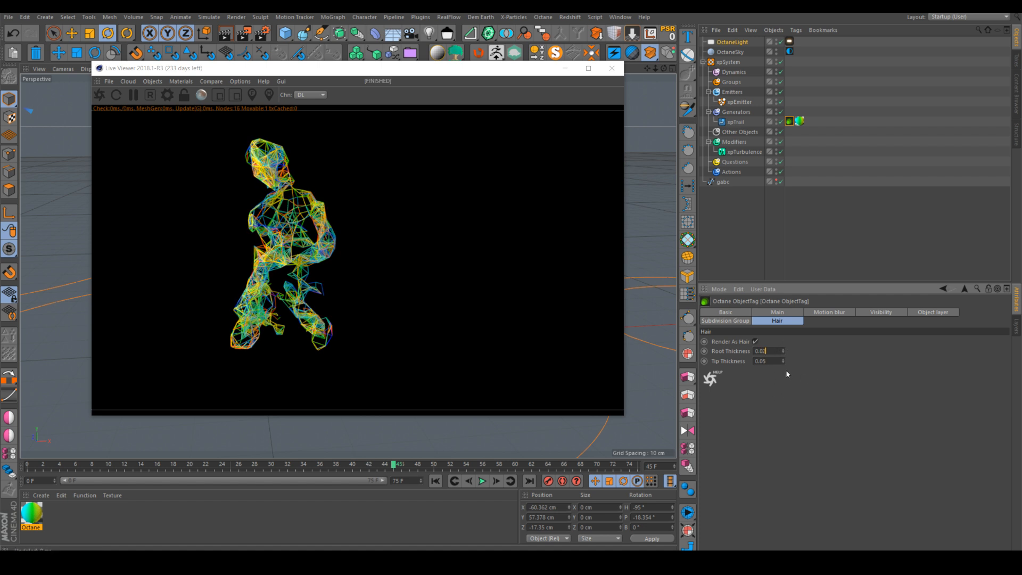
Reduce the xpTrail hair's root and tip thickness to 0.025.
{"action": "left_click", "coordinate": [764, 360]}
{"action": "key", "text": "BackSpace"}
{"action": "type", "text": "25"}
{"action": "key", "text": "Return"}
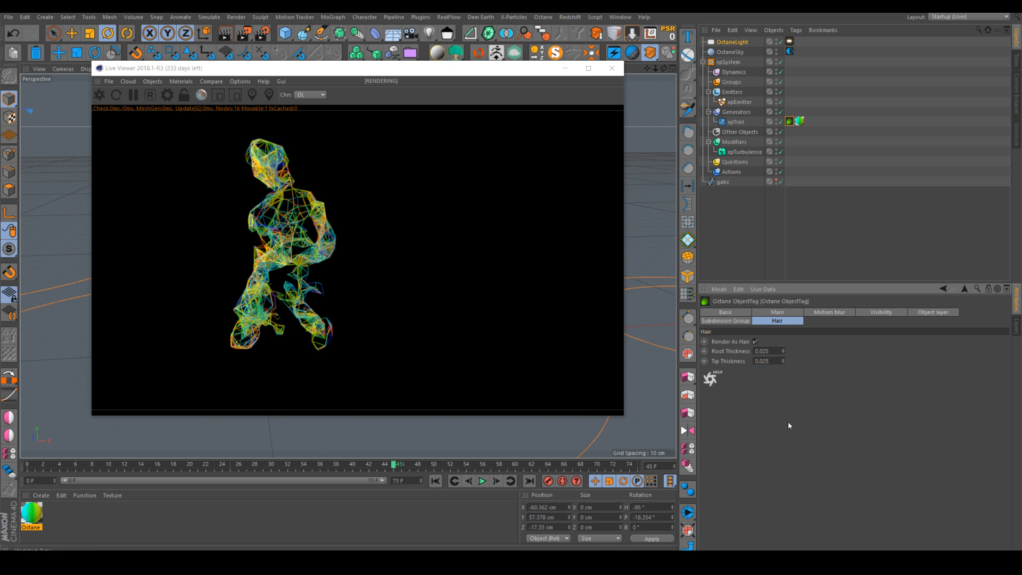
Examine the thinned multicoloured wires in the live render from several distances.
{"action": "scroll", "coordinate": [288, 196], "scroll_direction": "up", "scroll_amount": 3}
{"action": "scroll", "coordinate": [288, 195], "scroll_direction": "up", "scroll_amount": 2}
{"action": "scroll", "coordinate": [235, 225], "scroll_direction": "down", "scroll_amount": 5}
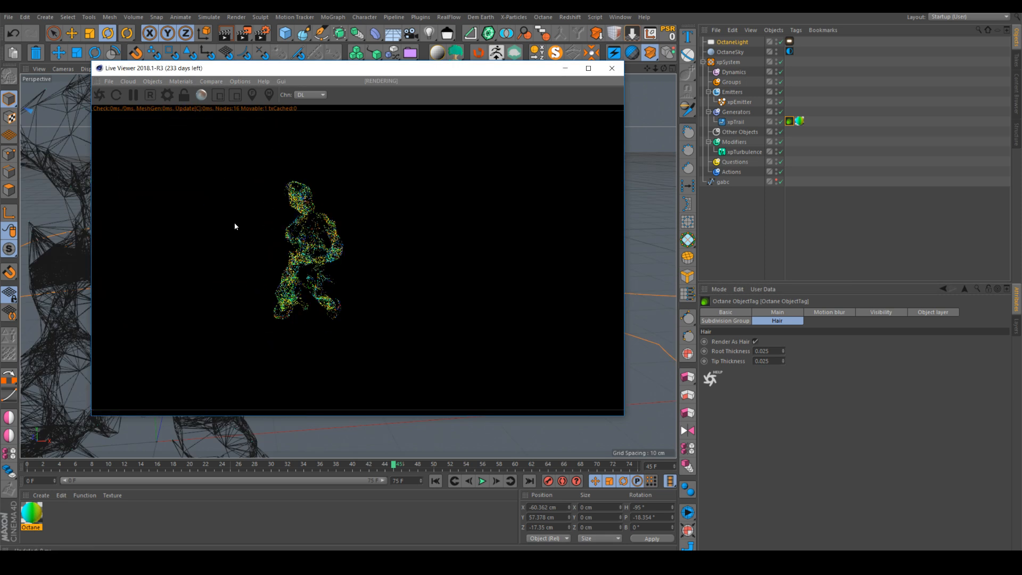
{"action": "scroll", "coordinate": [381, 215], "scroll_direction": "down", "scroll_amount": 2}
{"action": "middle_click_drag", "start_coordinate": [381, 215], "coordinate": [398, 210]}
{"action": "scroll", "coordinate": [405, 219], "scroll_direction": "up", "scroll_amount": 3}
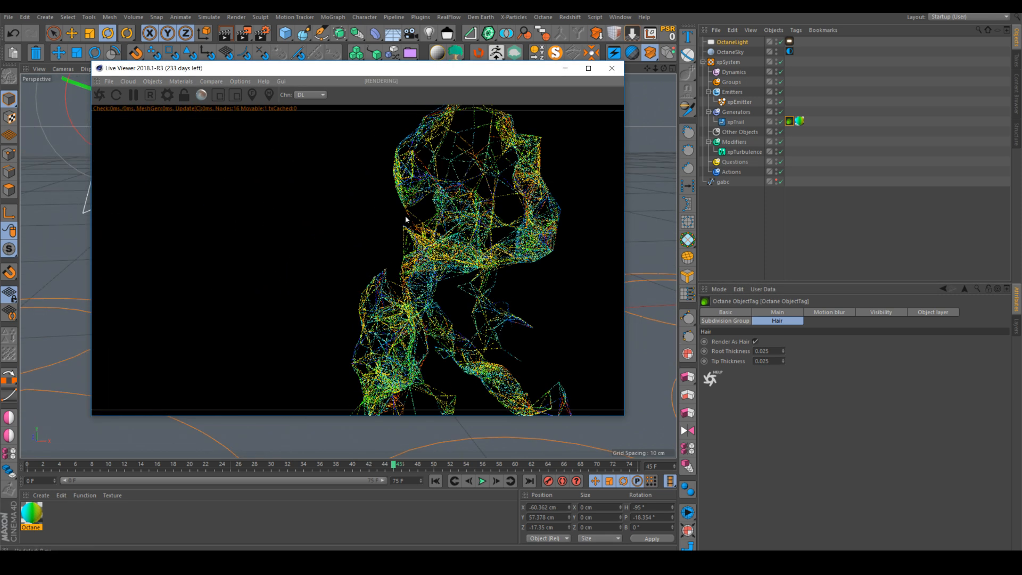
{"action": "scroll", "coordinate": [432, 230], "scroll_direction": "up", "scroll_amount": 2}
{"action": "scroll", "coordinate": [432, 234], "scroll_direction": "down", "scroll_amount": 2}
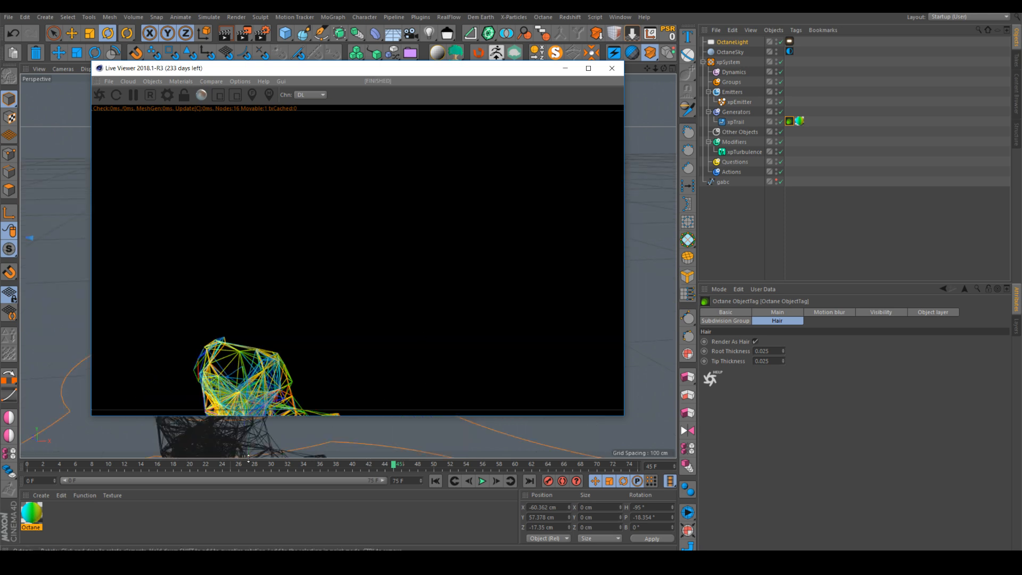
Add an Octane camera framing the whole kneeling figure and make it the active view.
{"action": "middle_click_drag", "start_coordinate": [274, 448], "coordinate": [380, 297], "text": "alt"}
{"action": "left_click_drag", "start_coordinate": [379, 298], "coordinate": [391, 192], "text": "alt"}
{"action": "left_click_drag", "start_coordinate": [409, 69], "coordinate": [693, 62]}
{"action": "scroll", "coordinate": [365, 240], "scroll_direction": "down", "scroll_amount": 3}
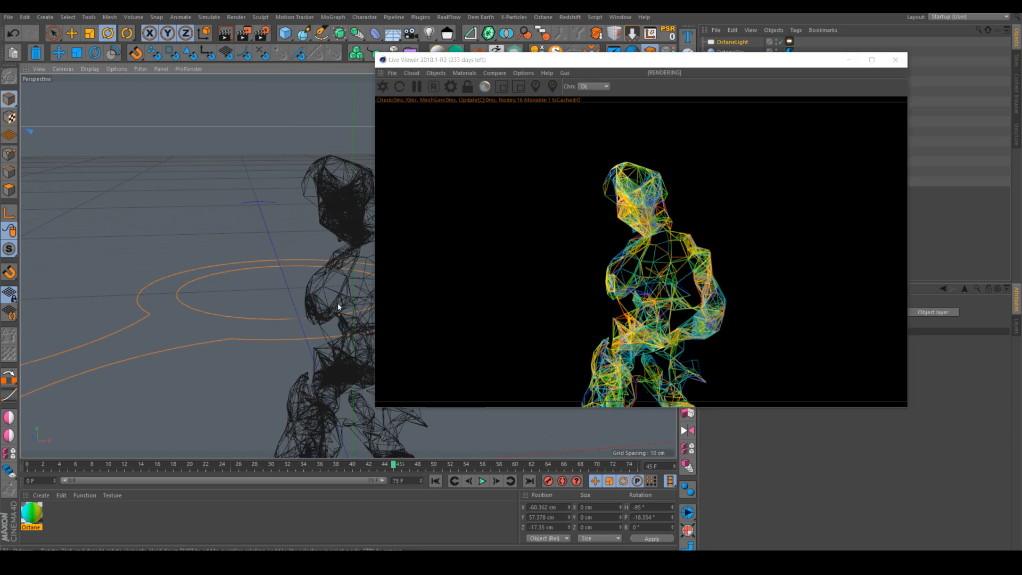
{"action": "middle_click_drag", "start_coordinate": [339, 306], "coordinate": [234, 229], "text": "alt"}
{"action": "scroll", "coordinate": [234, 229], "scroll_direction": "down", "scroll_amount": 2}
{"action": "left_click_drag", "start_coordinate": [238, 232], "coordinate": [270, 246], "text": "alt"}
{"action": "left_click_drag", "start_coordinate": [659, 53], "coordinate": [389, 29]}
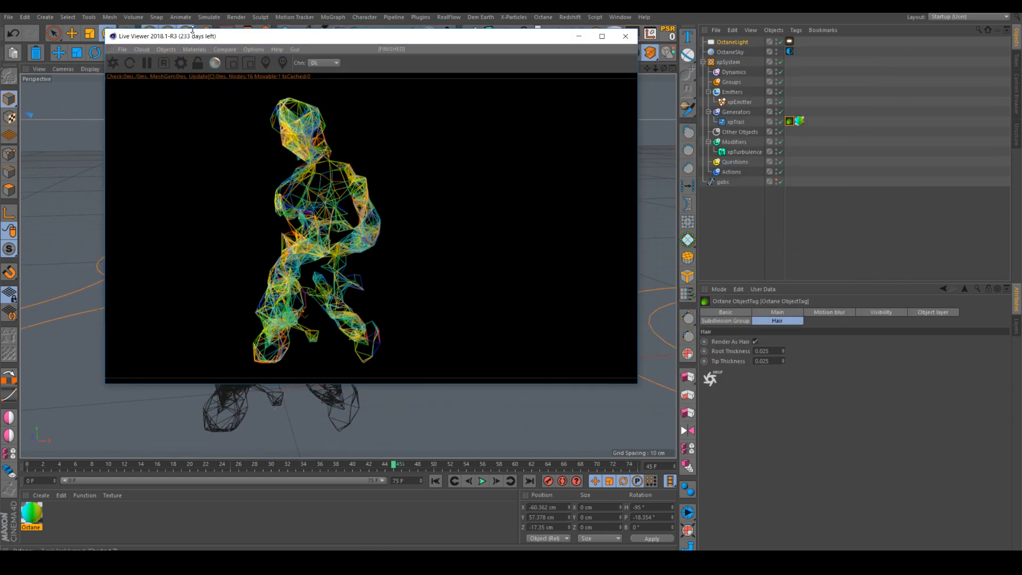
{"action": "left_click", "coordinate": [188, 49]}
{"action": "left_click", "coordinate": [184, 61]}
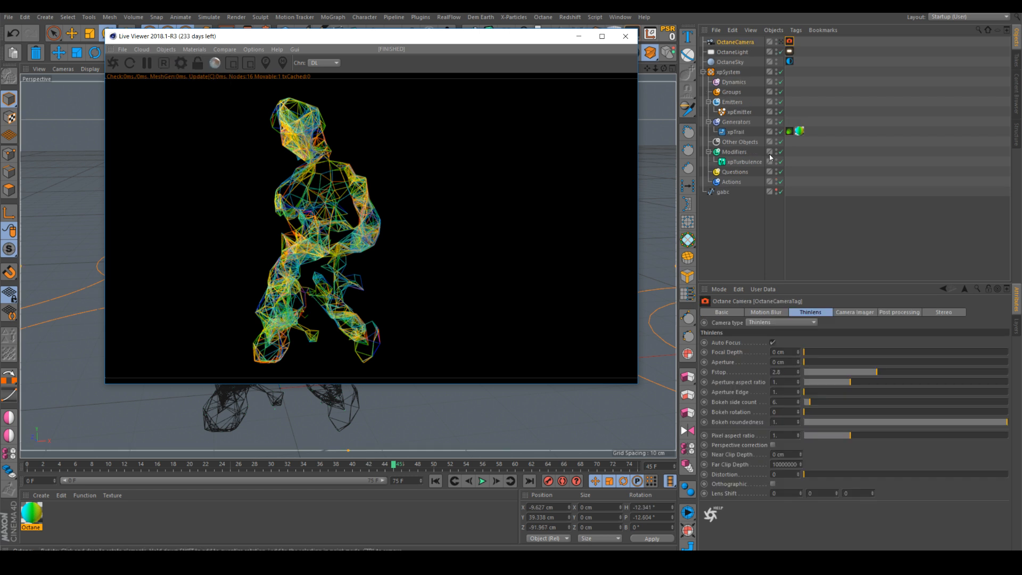
{"action": "left_click", "coordinate": [780, 42]}
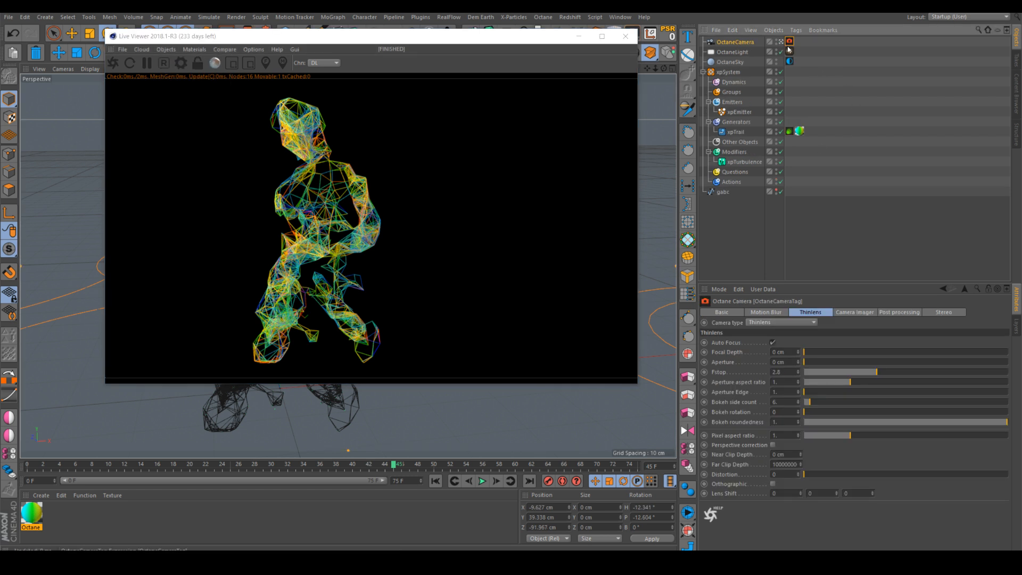
Enable the Octane camera's imager and post processing, and increase the bloom power.
{"action": "left_click", "coordinate": [855, 312]}
{"action": "left_click", "coordinate": [774, 343]}
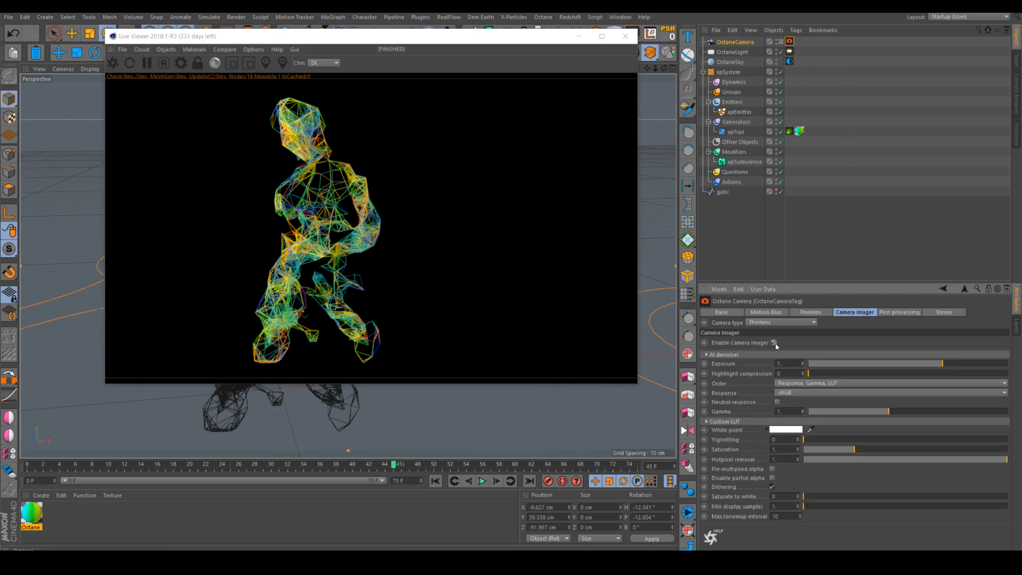
{"action": "left_click", "coordinate": [901, 313]}
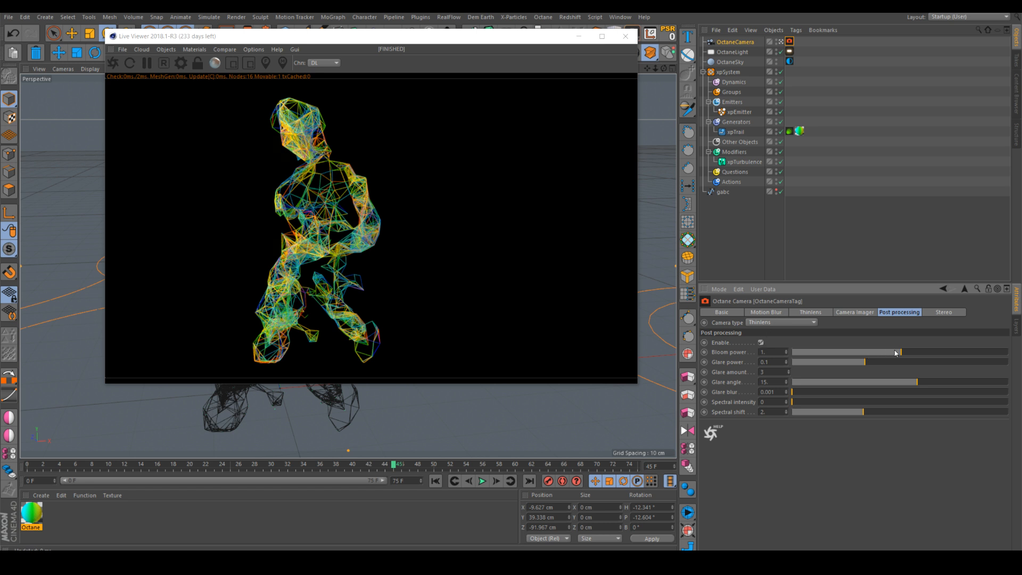
{"action": "left_click_drag", "start_coordinate": [895, 351], "coordinate": [972, 360]}
Set the camera imager's response to Agfacolor_Futura_100CD with neutral response enabled.
{"action": "left_click", "coordinate": [810, 313]}
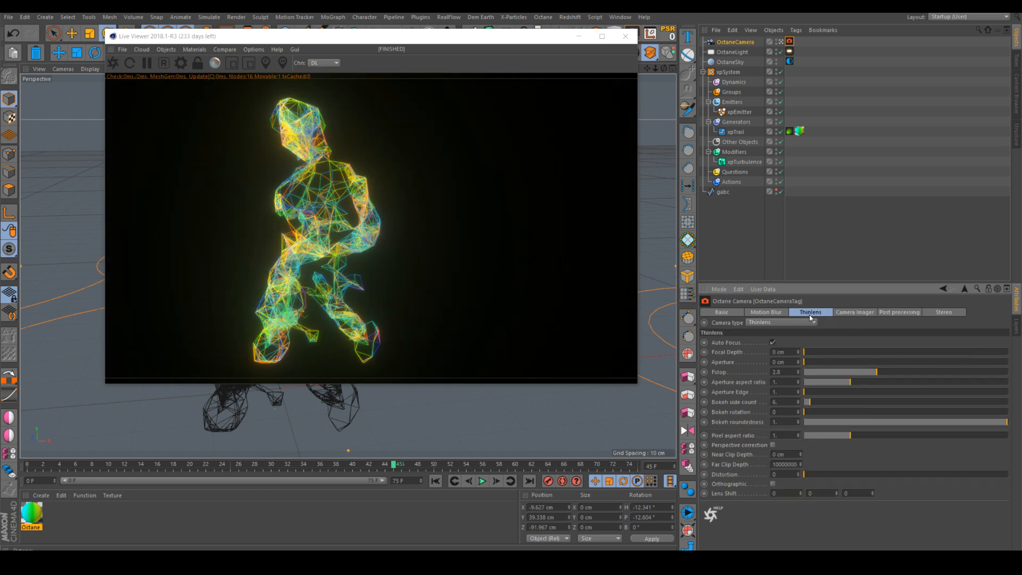
{"action": "left_click", "coordinate": [855, 313]}
{"action": "left_click", "coordinate": [798, 390]}
{"action": "left_click", "coordinate": [831, 28]}
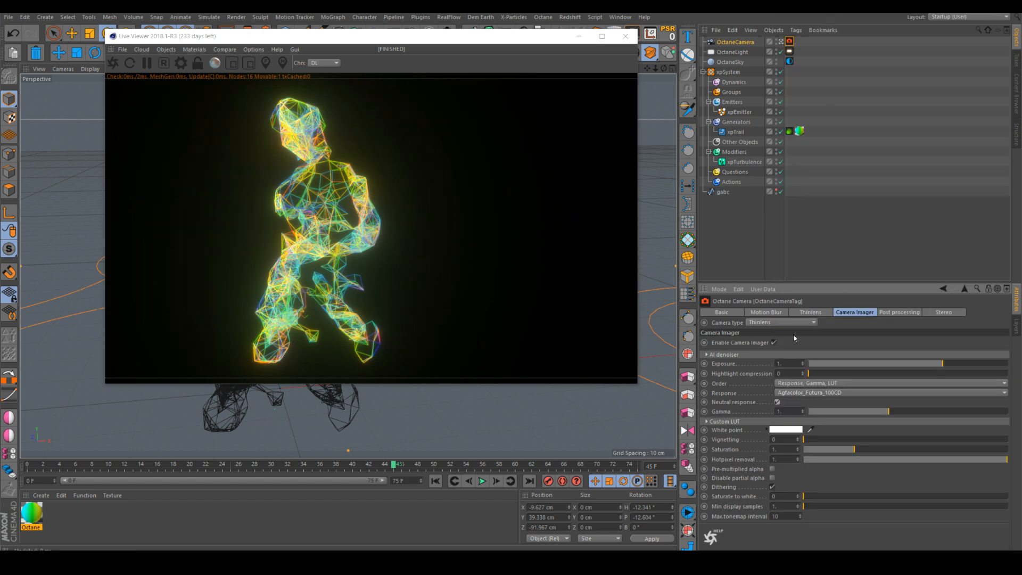
Give the camera a shallow depth of field: auto focus off, aperture about 2.319 cm, focus picked on the figure's head.
{"action": "left_click", "coordinate": [812, 314]}
{"action": "left_click", "coordinate": [773, 342]}
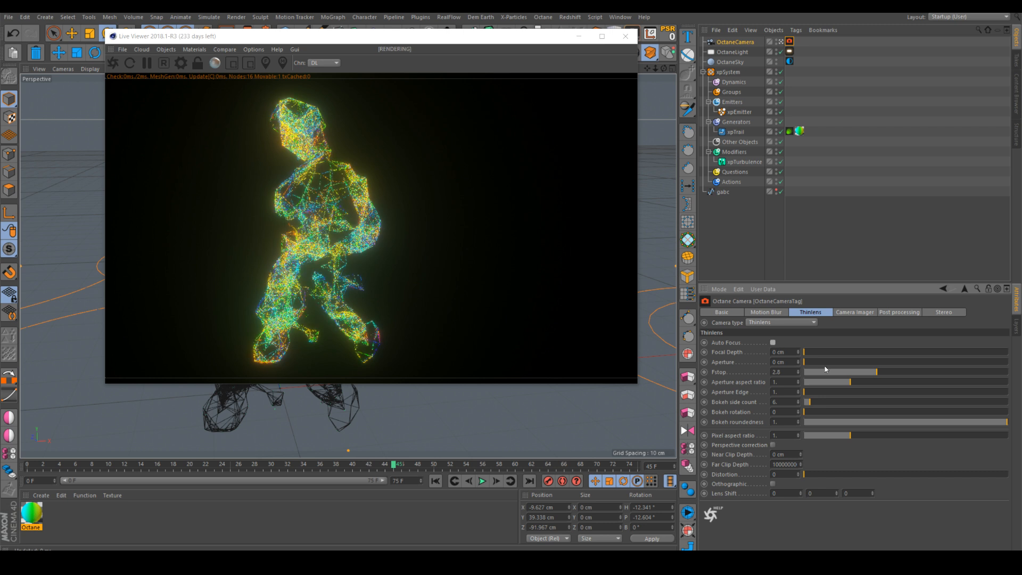
{"action": "left_click_drag", "start_coordinate": [805, 362], "coordinate": [922, 362]}
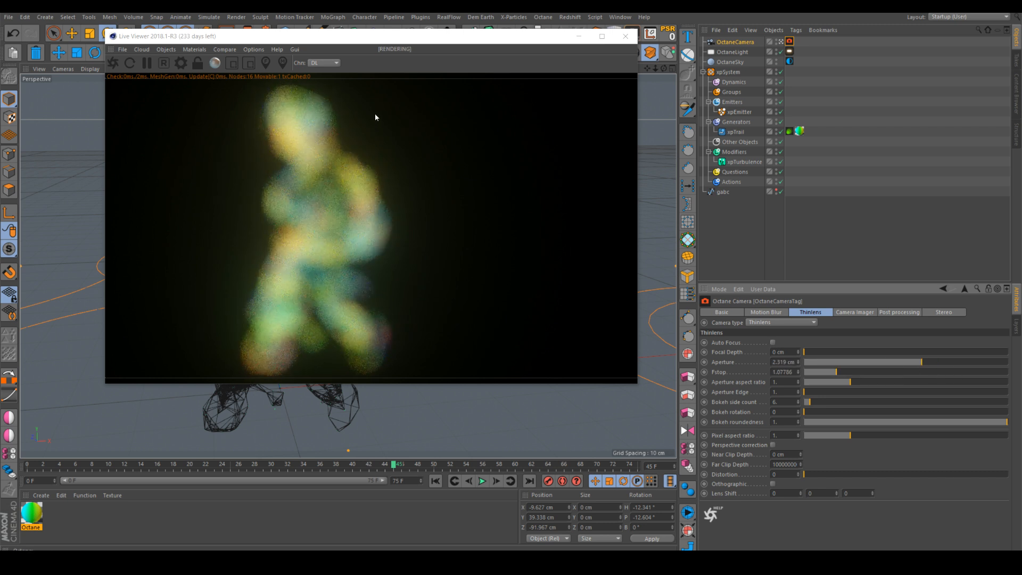
{"action": "left_click", "coordinate": [265, 63]}
{"action": "left_click", "coordinate": [303, 130]}
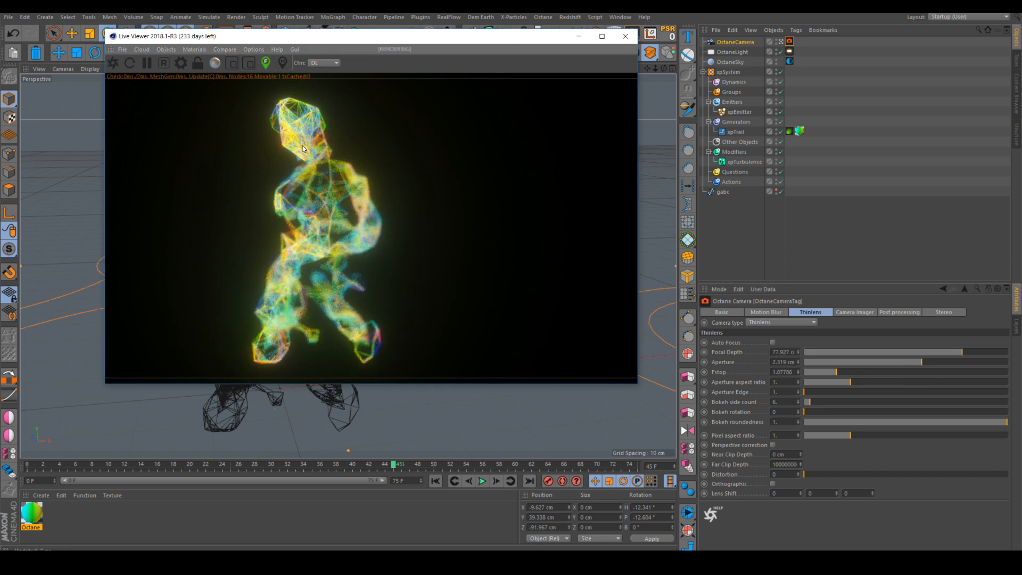
{"action": "left_click", "coordinate": [300, 153]}
Reactivate the Octane camera and reframe it so the whole figure fits in the live render.
{"action": "scroll", "coordinate": [352, 145], "scroll_direction": "up", "scroll_amount": 3}
{"action": "middle_click_drag", "start_coordinate": [334, 139], "coordinate": [400, 183]}
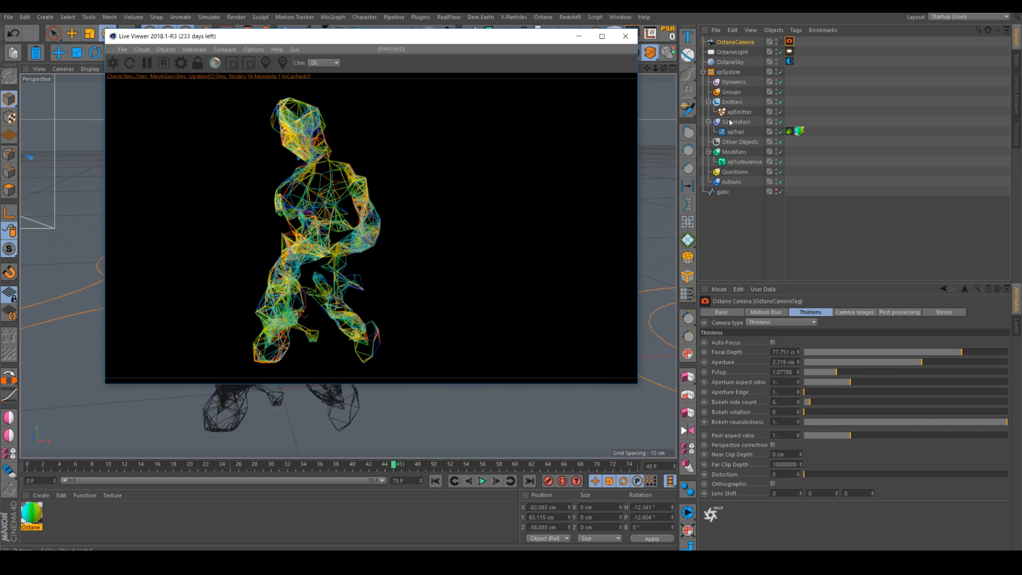
{"action": "left_click", "coordinate": [780, 43]}
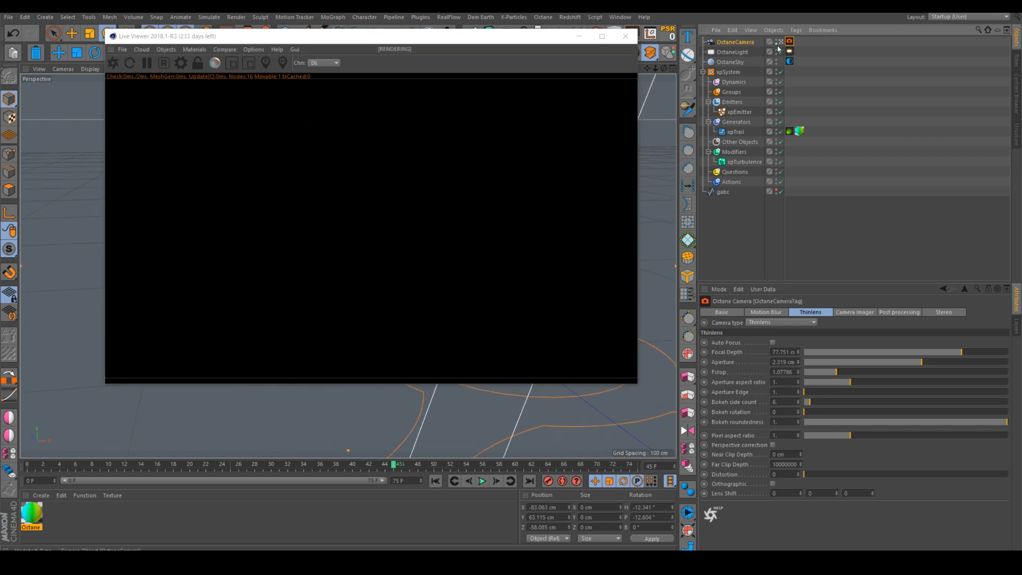
{"action": "left_click", "coordinate": [779, 43]}
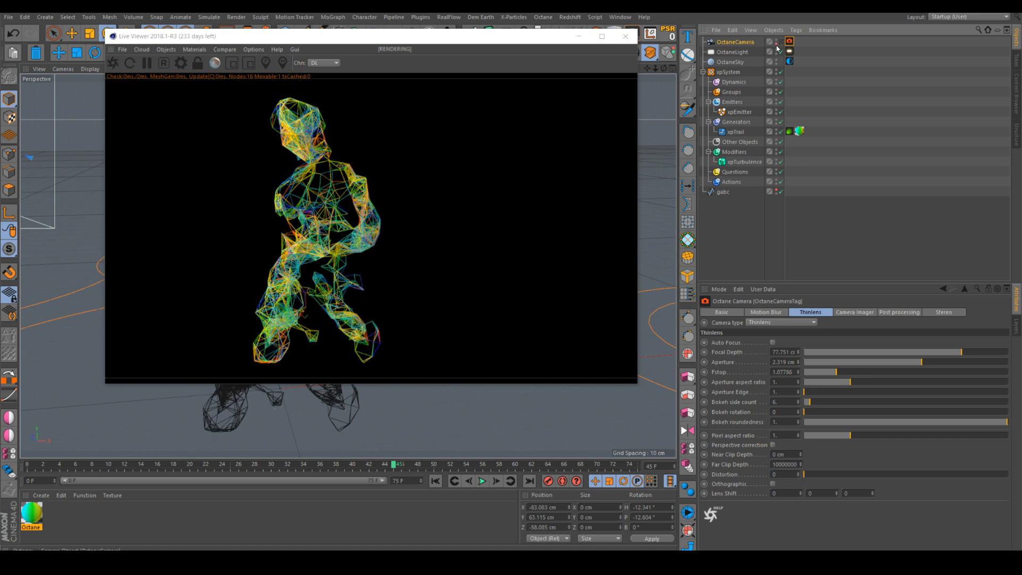
{"action": "left_click", "coordinate": [780, 44]}
{"action": "left_click_drag", "start_coordinate": [389, 37], "coordinate": [757, 76]}
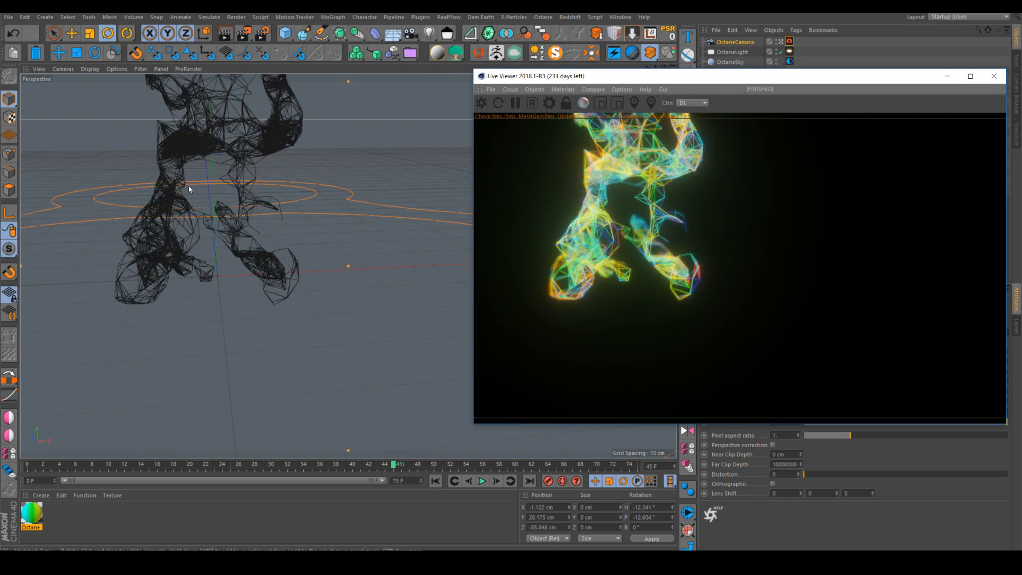
{"action": "middle_click_drag", "start_coordinate": [189, 186], "coordinate": [244, 329], "text": "alt"}
{"action": "right_click_drag", "start_coordinate": [279, 239], "coordinate": [270, 239], "text": "alt"}
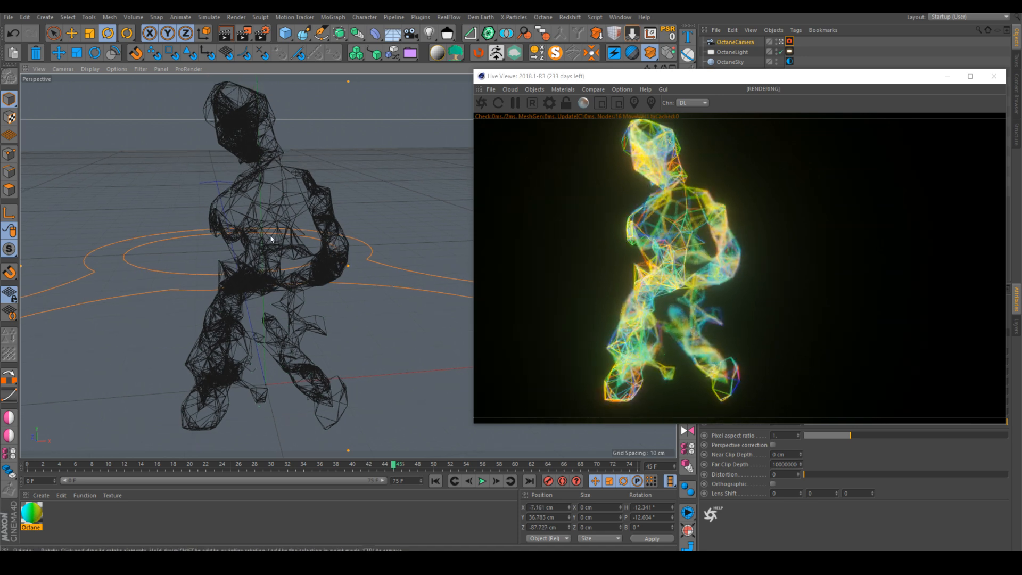
{"action": "middle_click_drag", "start_coordinate": [271, 239], "coordinate": [291, 249], "text": "alt"}
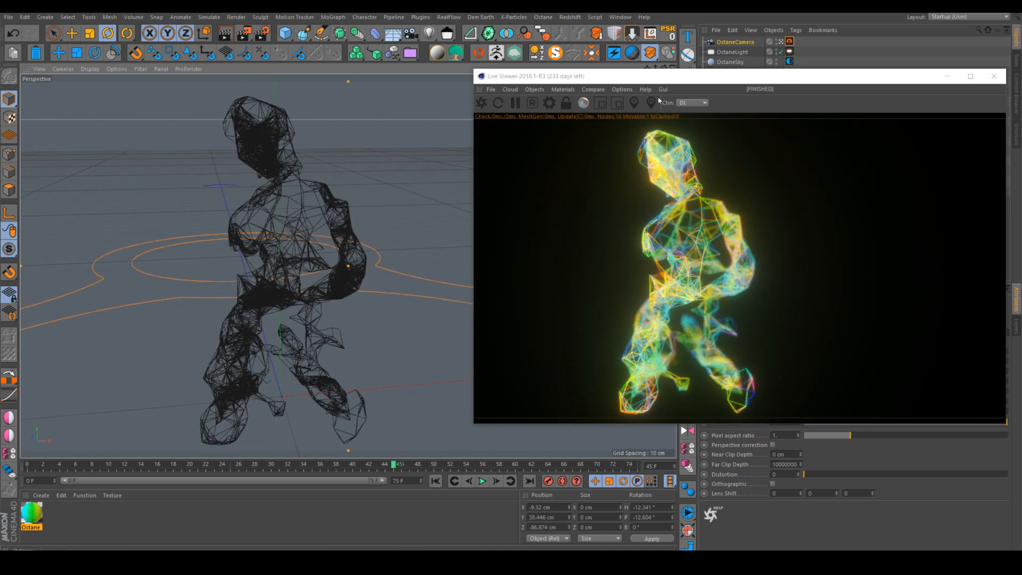
Pick the focus on the figure's head again and adjust the camera's focal depth to about 79.115 cm.
{"action": "left_click", "coordinate": [634, 102]}
{"action": "left_click", "coordinate": [668, 176]}
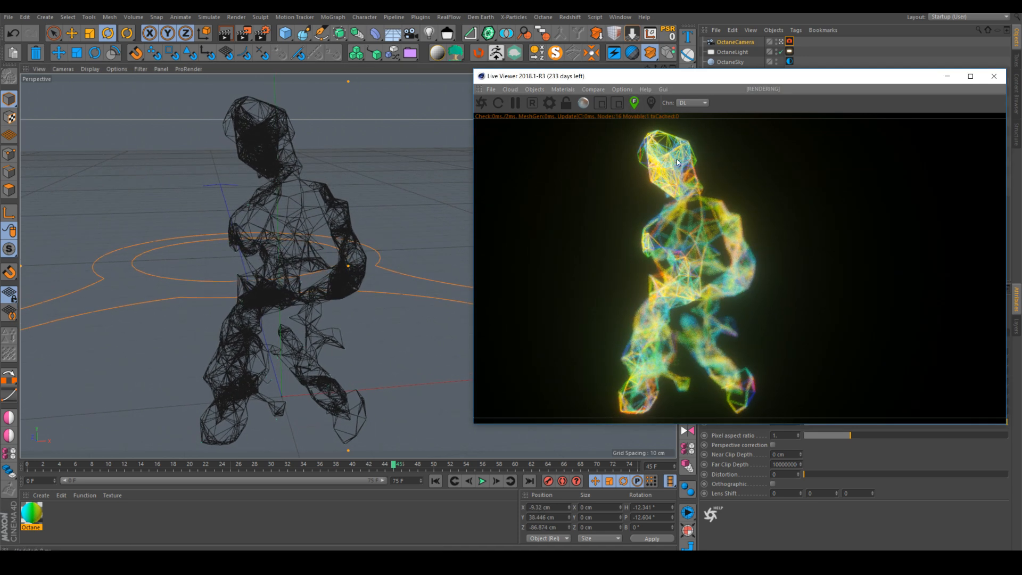
{"action": "left_click_drag", "start_coordinate": [687, 80], "coordinate": [369, 69]}
{"action": "left_click", "coordinate": [790, 43]}
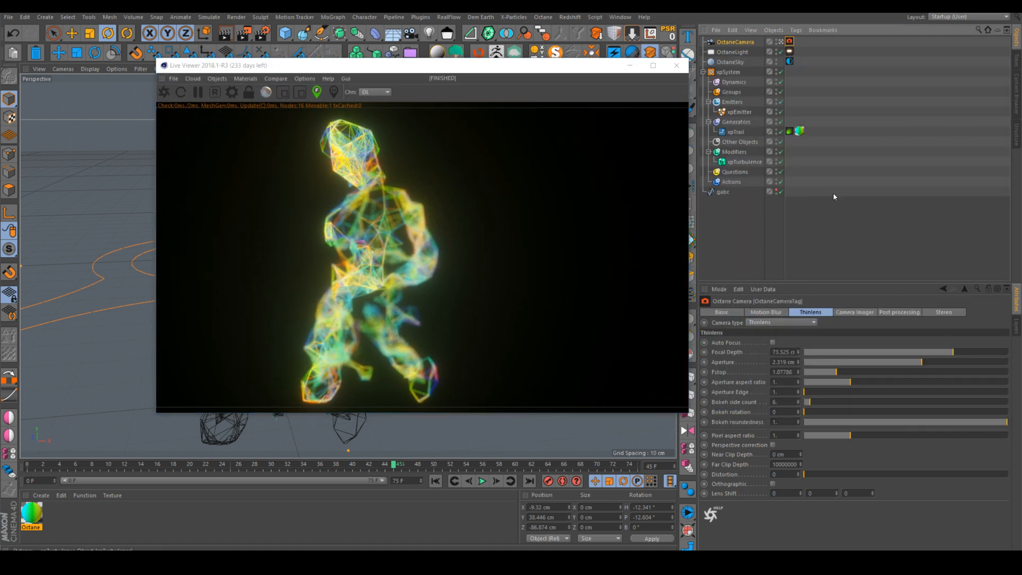
{"action": "mouse_move", "coordinate": [952, 352]}
{"action": "left_mouse_down"}
{"action": "mouse_move", "coordinate": [901, 352]}
{"action": "mouse_move", "coordinate": [966, 356]}
{"action": "left_mouse_up"}
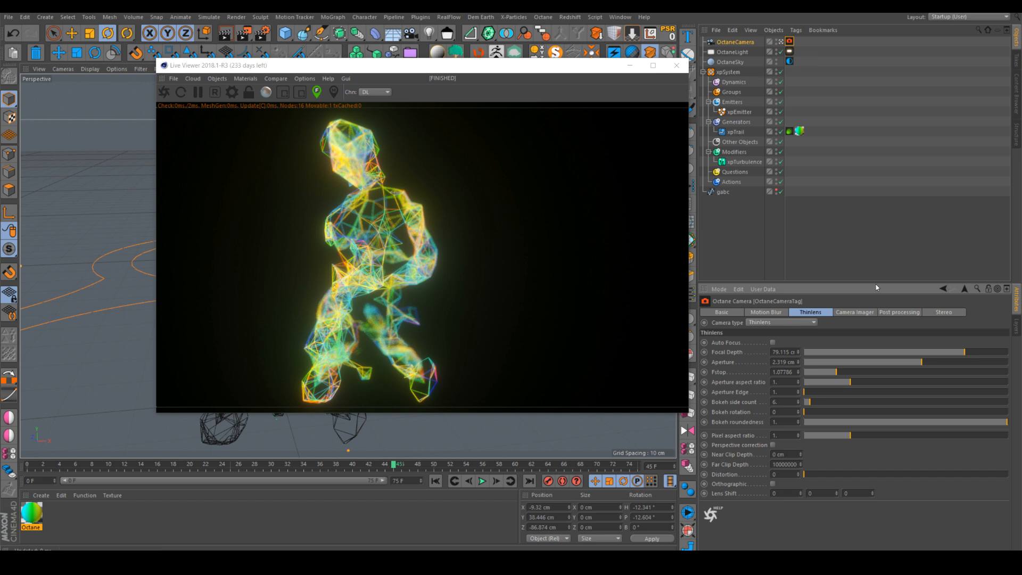
Set the Octane camera's aperture to 1 cm, and pause and close the live render.
{"action": "double_click", "coordinate": [785, 362]}
{"action": "type", "text": "1"}
{"action": "key", "text": "Return"}
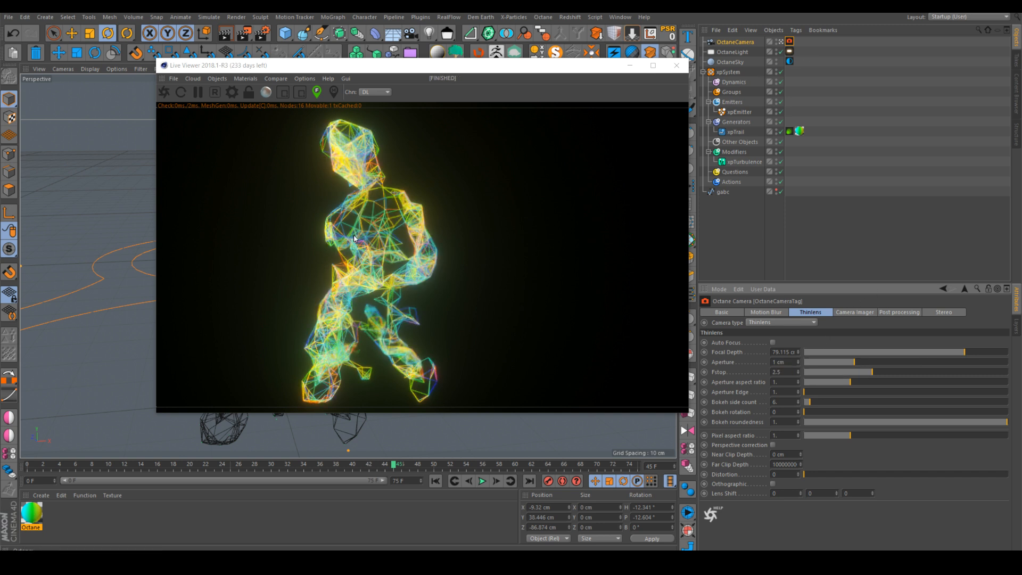
{"action": "left_click", "coordinate": [198, 91]}
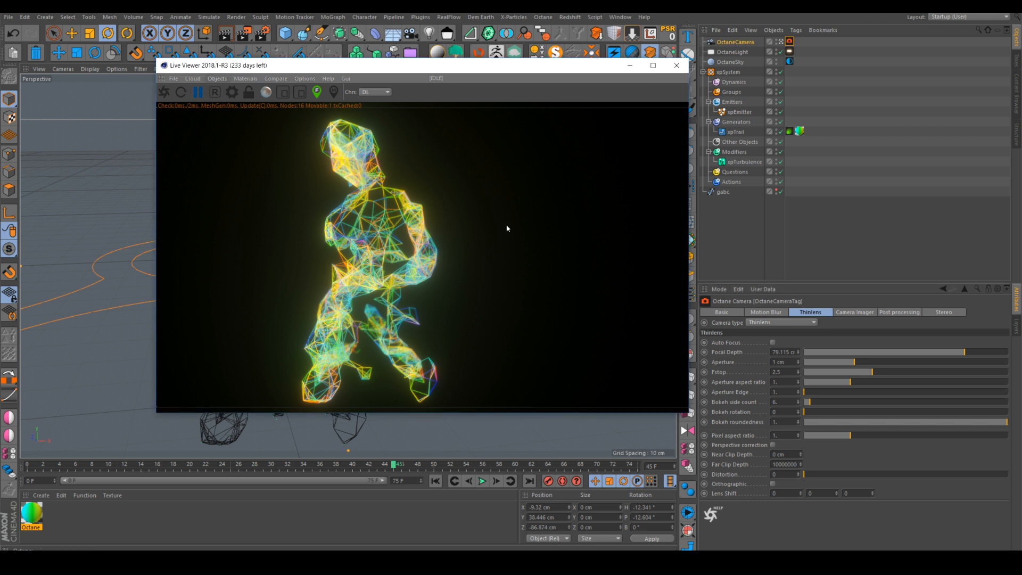
{"action": "left_click", "coordinate": [676, 65]}
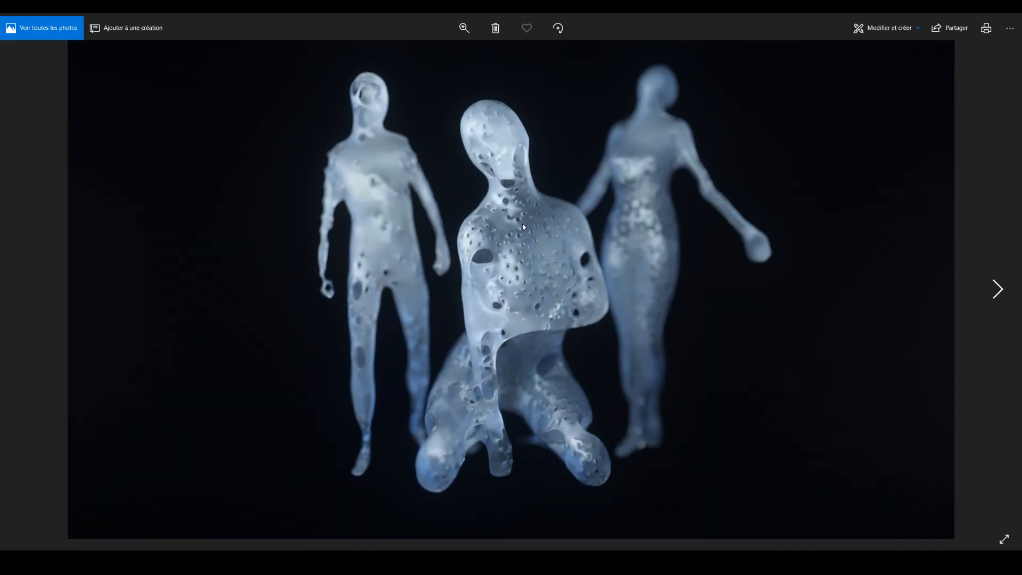
In the Photos viewer, compare the finished renders of the three porous, stringy and wire-like human figures.
{"action": "key", "text": "Right"}
{"action": "key", "text": "Right"}
{"action": "key", "text": "Right"}
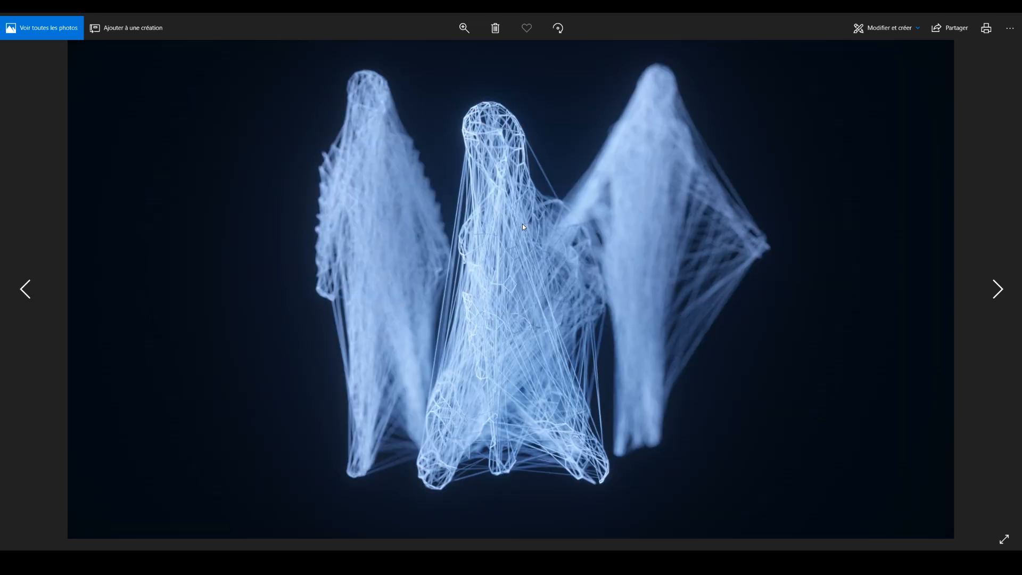
{"action": "key", "text": "Left"}
{"action": "key", "text": "Right"}
{"action": "key", "text": "Right"}
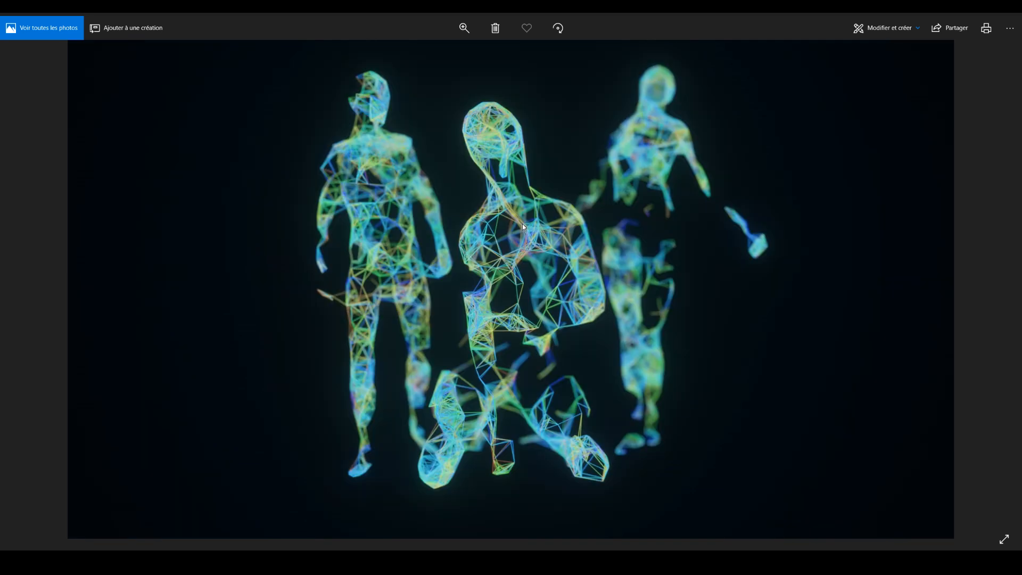
{"action": "key", "text": "Left"}
{"action": "key", "text": "Left"}
{"action": "key", "text": "Left"}
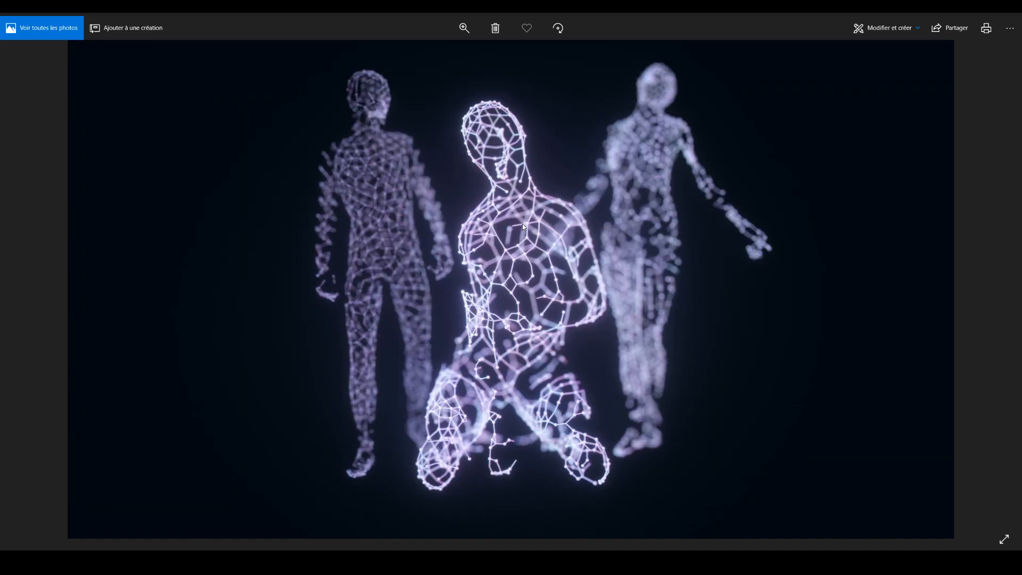
{"action": "key", "text": "Right"}
{"action": "key", "text": "Left"}
{"action": "key", "text": "Right"}
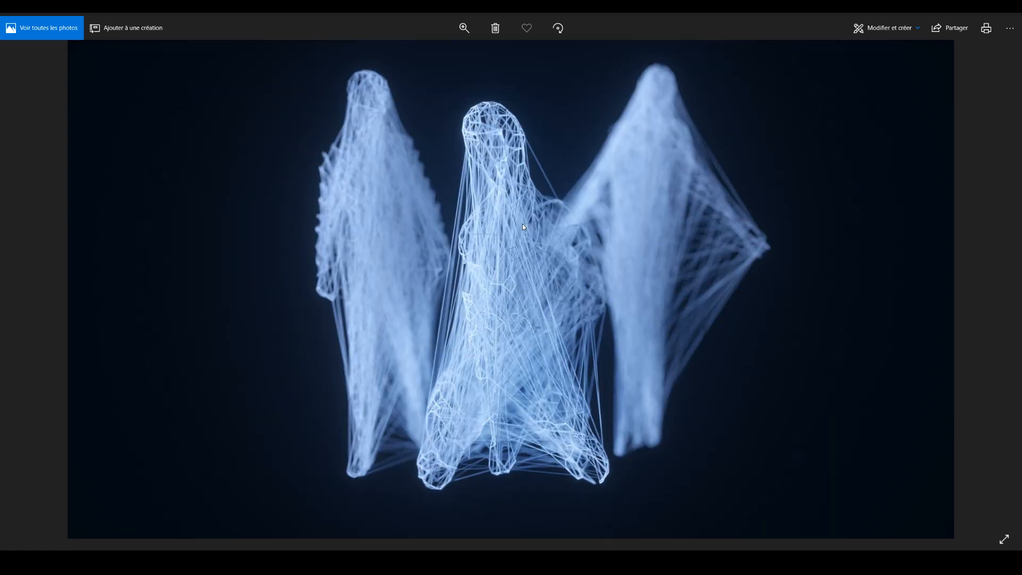
{"action": "key", "text": "Left"}
{"action": "key", "text": "Right"}
Look through the finished torus renders and compare their surface patterns with the coloured wire figures.
{"action": "key", "text": "Right"}
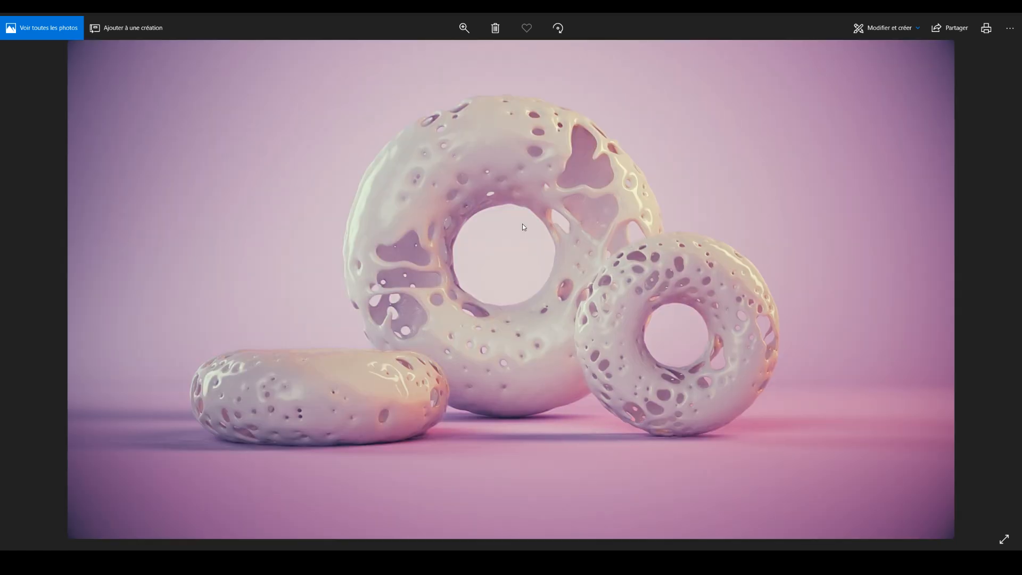
{"action": "key", "text": "Right"}
{"action": "key", "text": "Left"}
{"action": "key", "text": "Right"}
{"action": "key", "text": "Left"}
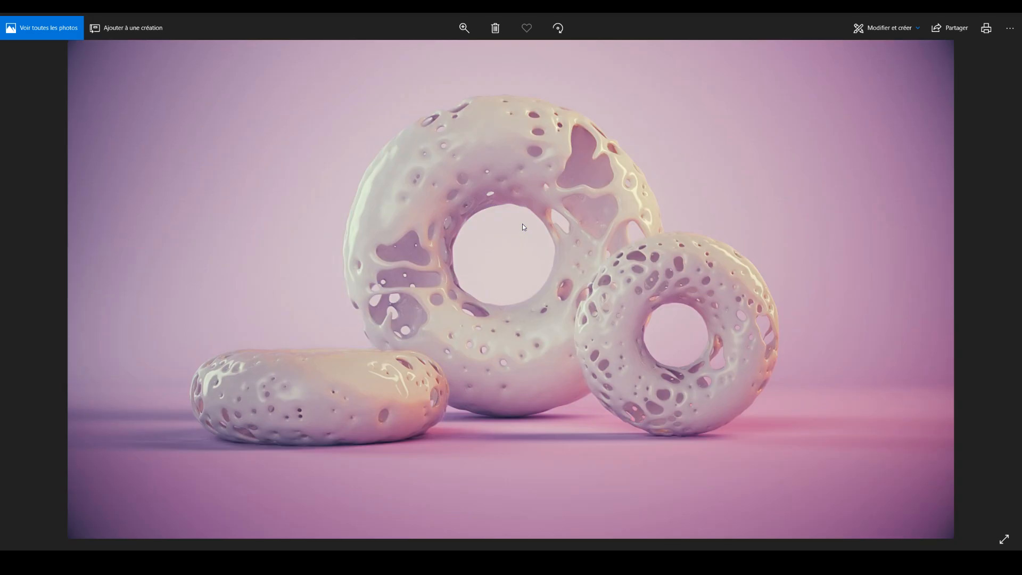
{"action": "key", "text": "Right"}
{"action": "key", "text": "Left"}
{"action": "key", "text": "Right"}
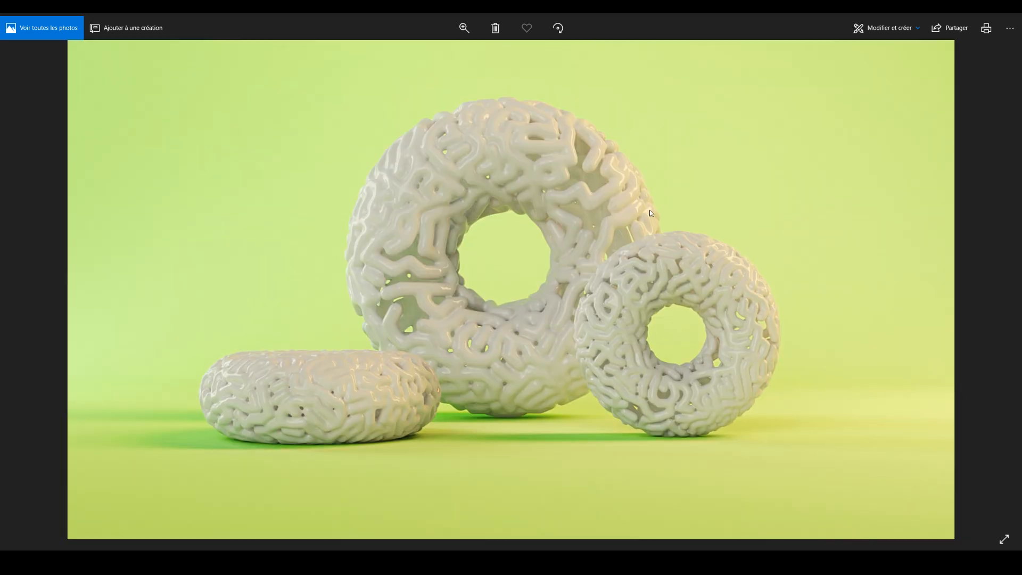
{"action": "key", "text": "Right"}
{"action": "key", "text": "Left"}
{"action": "key", "text": "Right"}
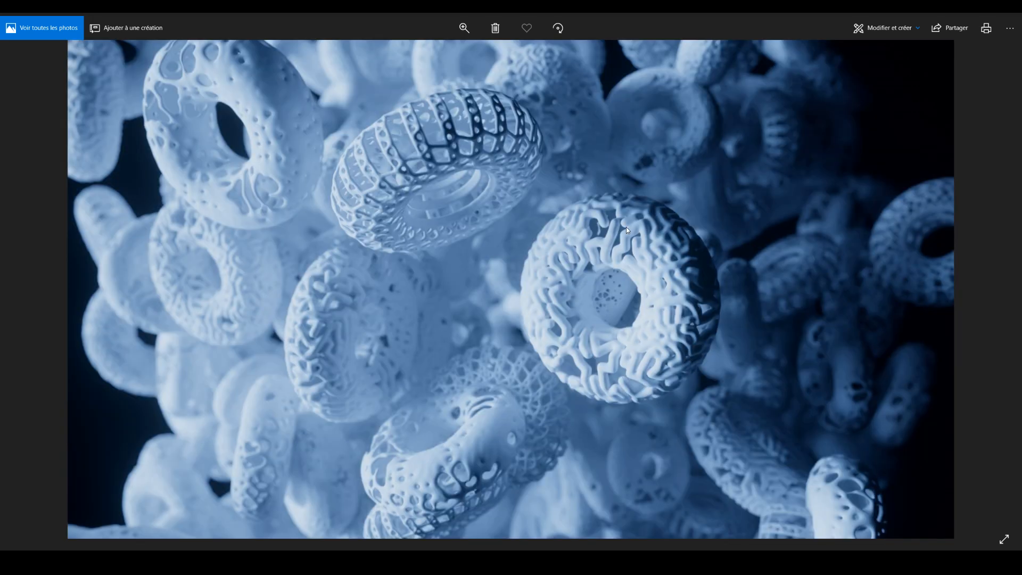
{"action": "key", "text": "Left"}
{"action": "key", "text": "Left"}
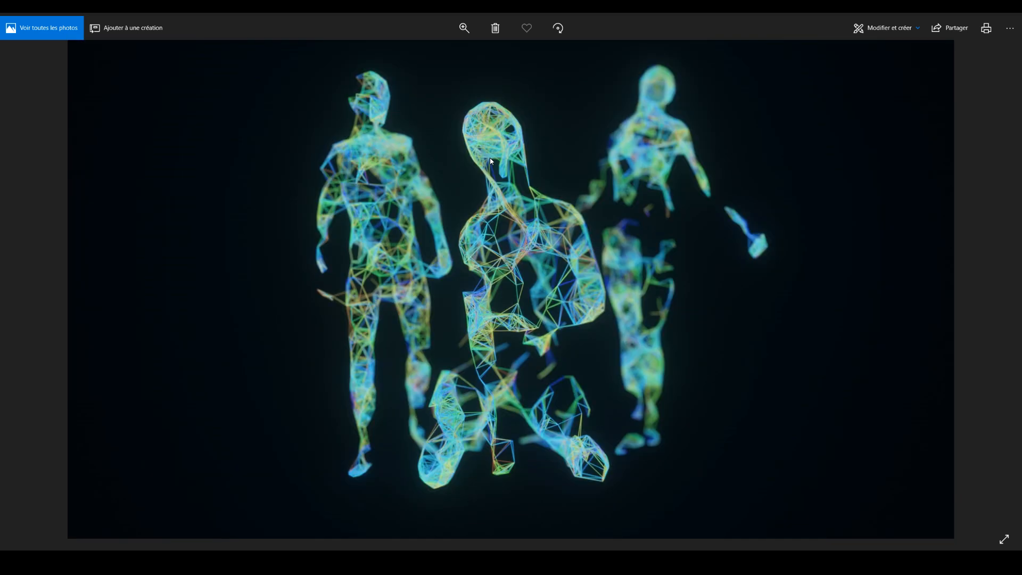
{"action": "key", "text": "Right"}
{"action": "key", "text": "Right"}
{"action": "key", "text": "Right"}
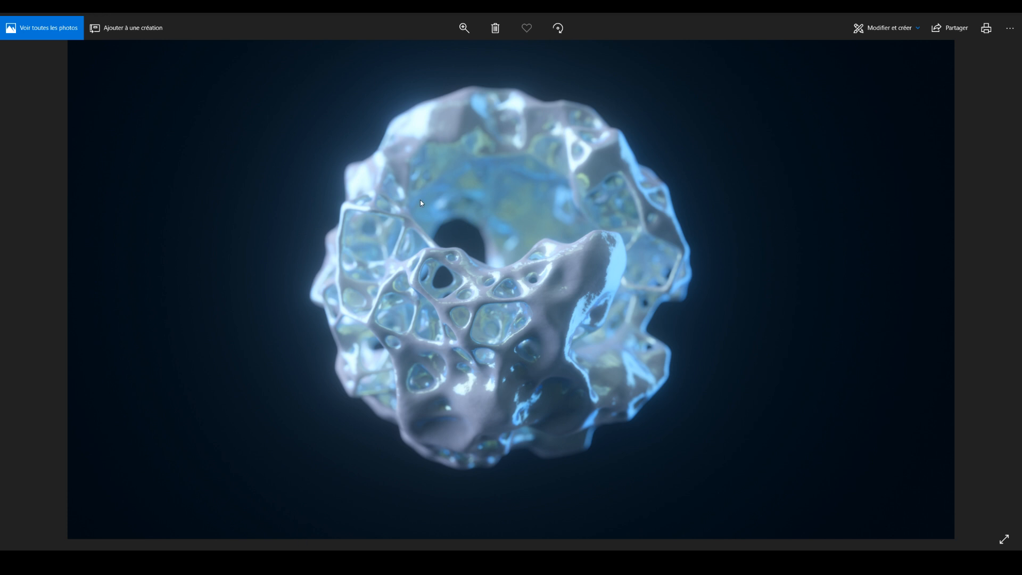
{"action": "key", "text": "Right"}
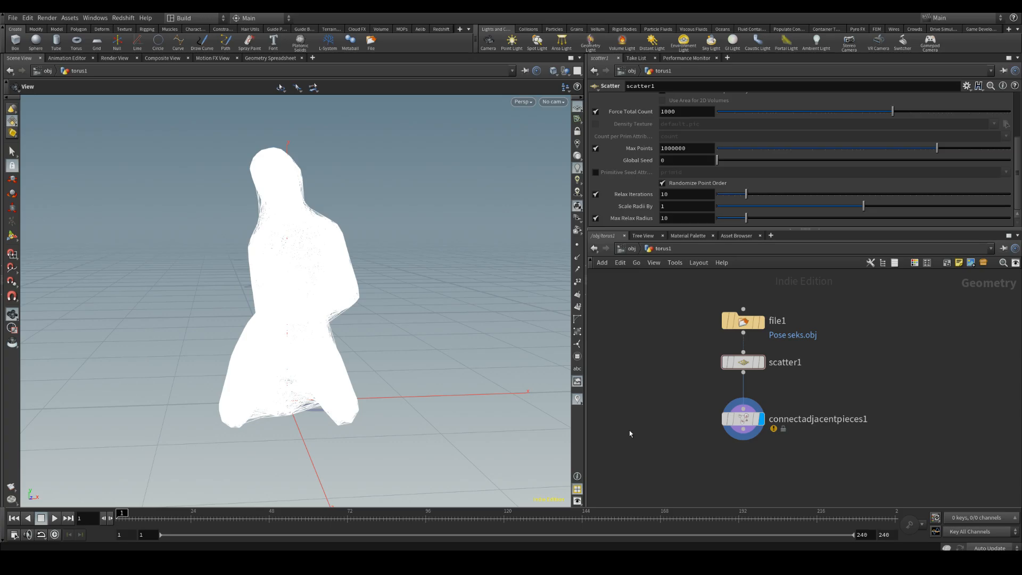
Add a Divide node to the torus1 network and place it beside the connectadjacentpieces1 node.
{"action": "key", "text": "Tab"}
{"action": "type", "text": "divide"}
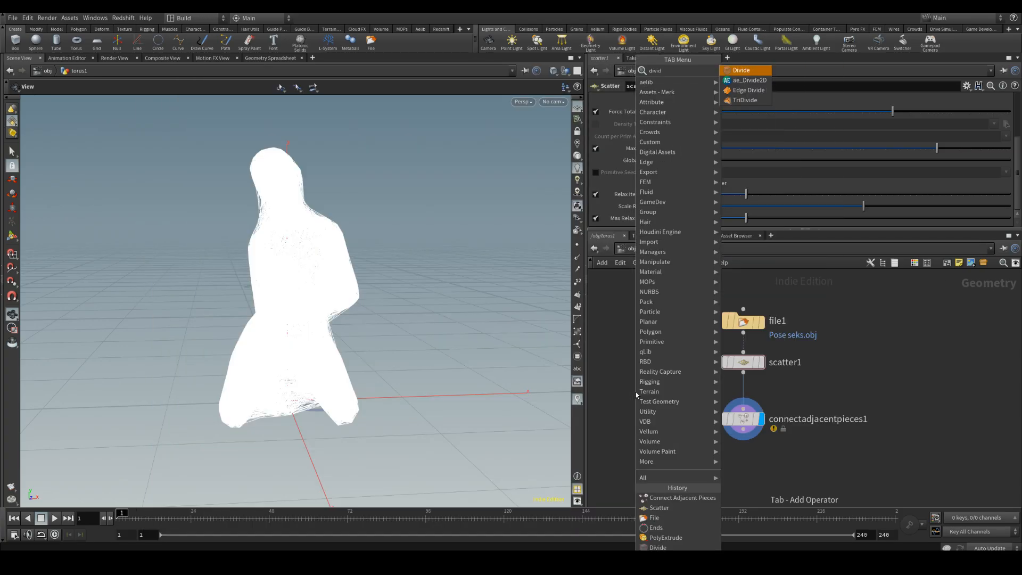
{"action": "left_click", "coordinate": [757, 71]}
{"action": "left_click", "coordinate": [647, 379]}
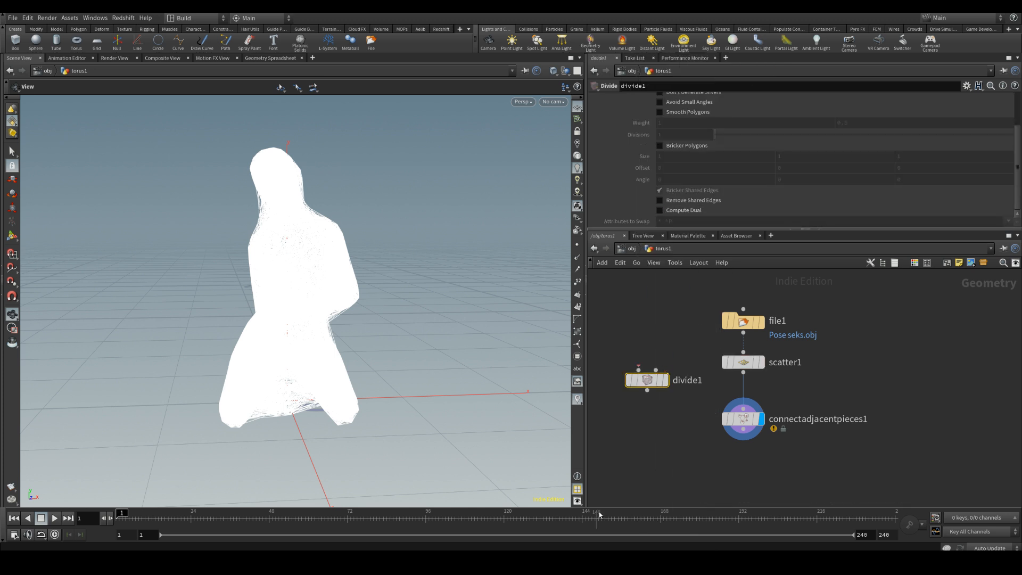
{"action": "left_click_drag", "start_coordinate": [647, 380], "coordinate": [653, 418]}
Add a Remesh node above the Divide node and connect its output to the Divide node's first input.
{"action": "key", "text": "Tab"}
{"action": "type", "text": "remesh"}
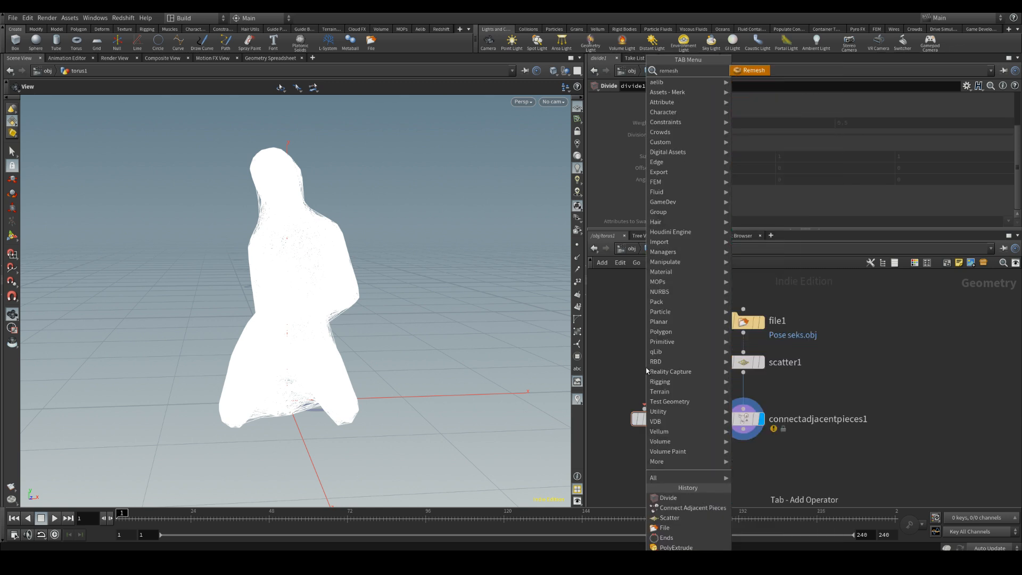
{"action": "left_click", "coordinate": [747, 71]}
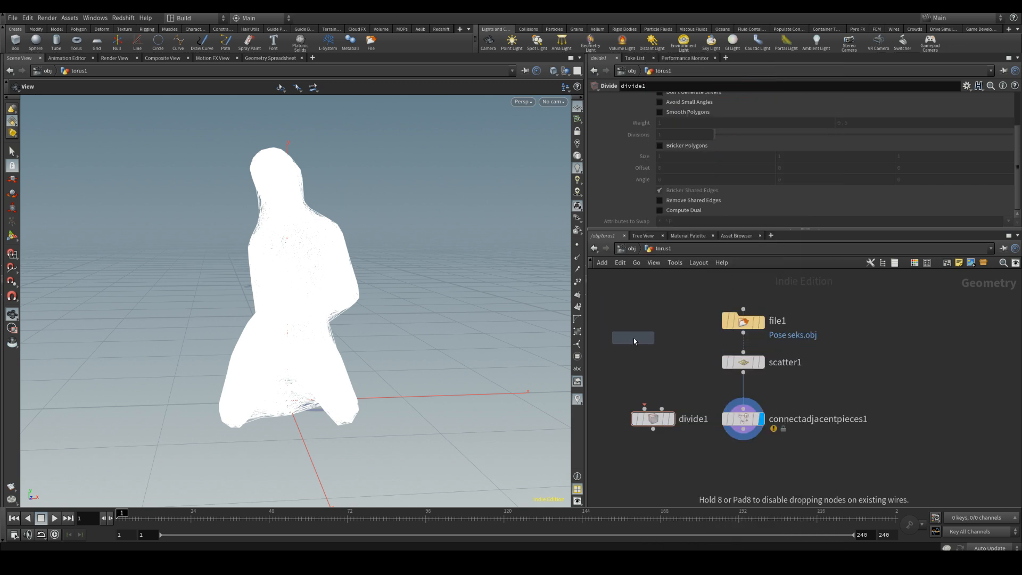
{"action": "left_click", "coordinate": [653, 349]}
{"action": "left_click_drag", "start_coordinate": [654, 360], "coordinate": [644, 410]}
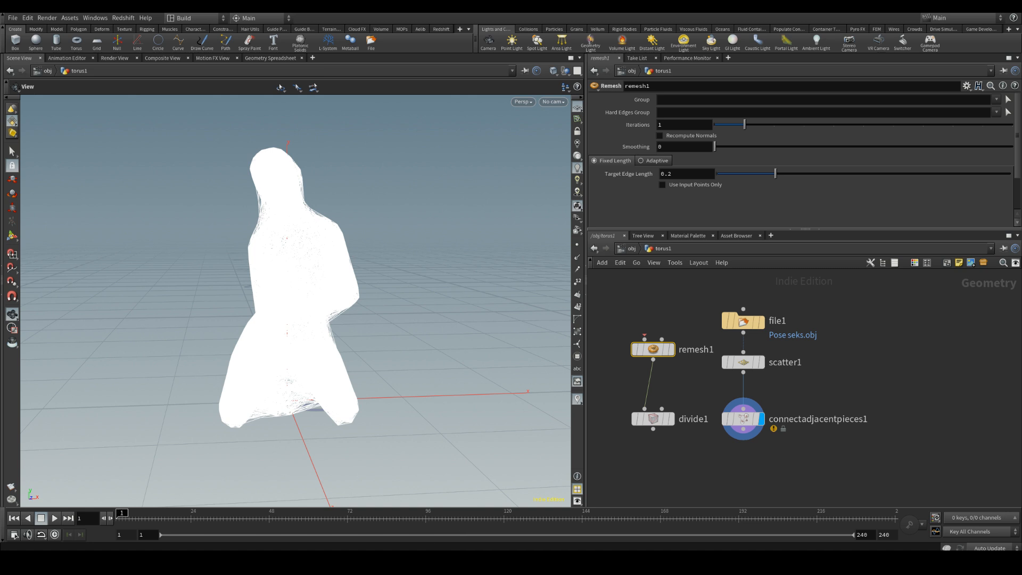
View the wire figure scene in Cinema 4D and return to the untitled.hip scene in Houdini.
{"action": "left_click", "coordinate": [632, 562]}
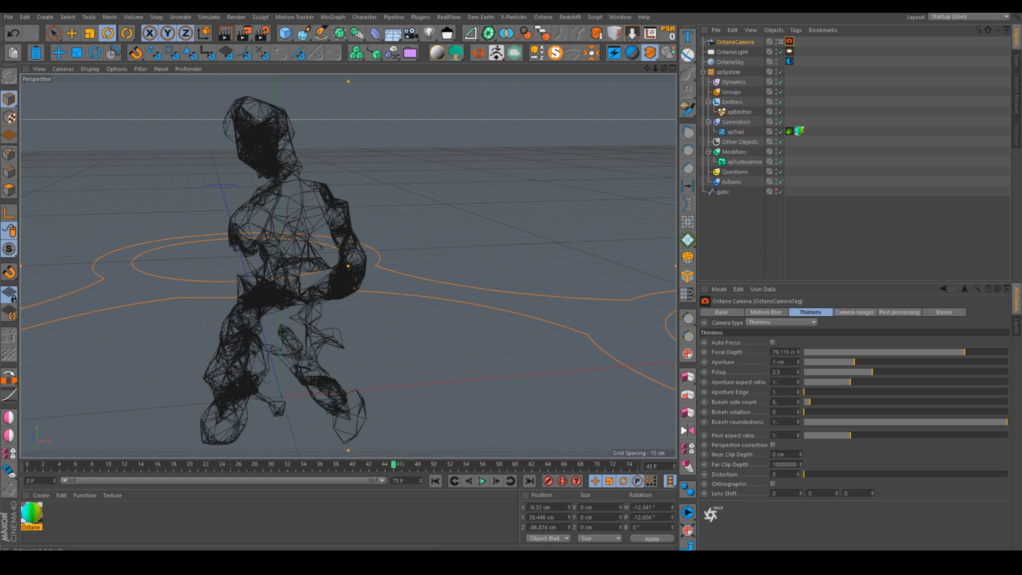
{"action": "mouse_move", "coordinate": [358, 559]}
{"action": "left_click", "coordinate": [359, 508]}
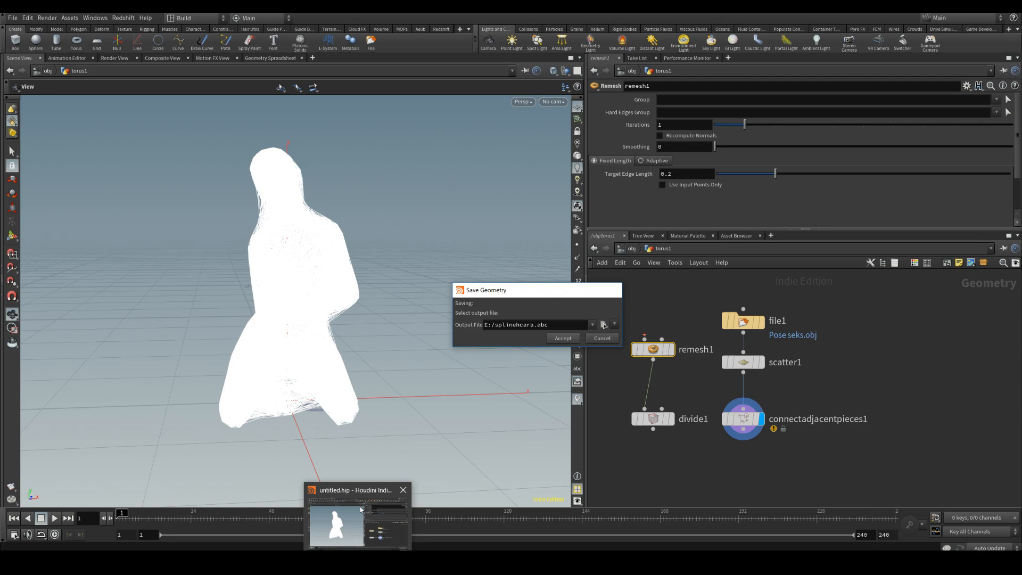